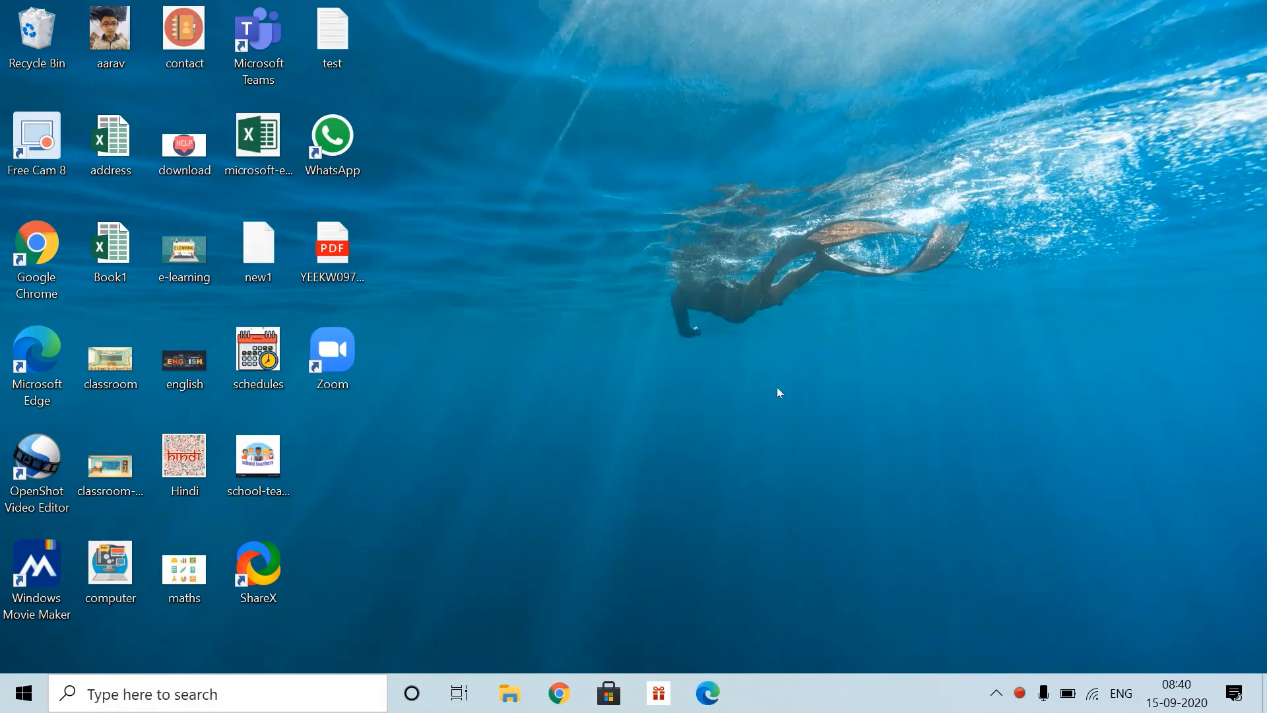
- Launch Google Chrome and go to Google Drive through the Google apps list
{"action": "left_click", "coordinate": [554, 700]}
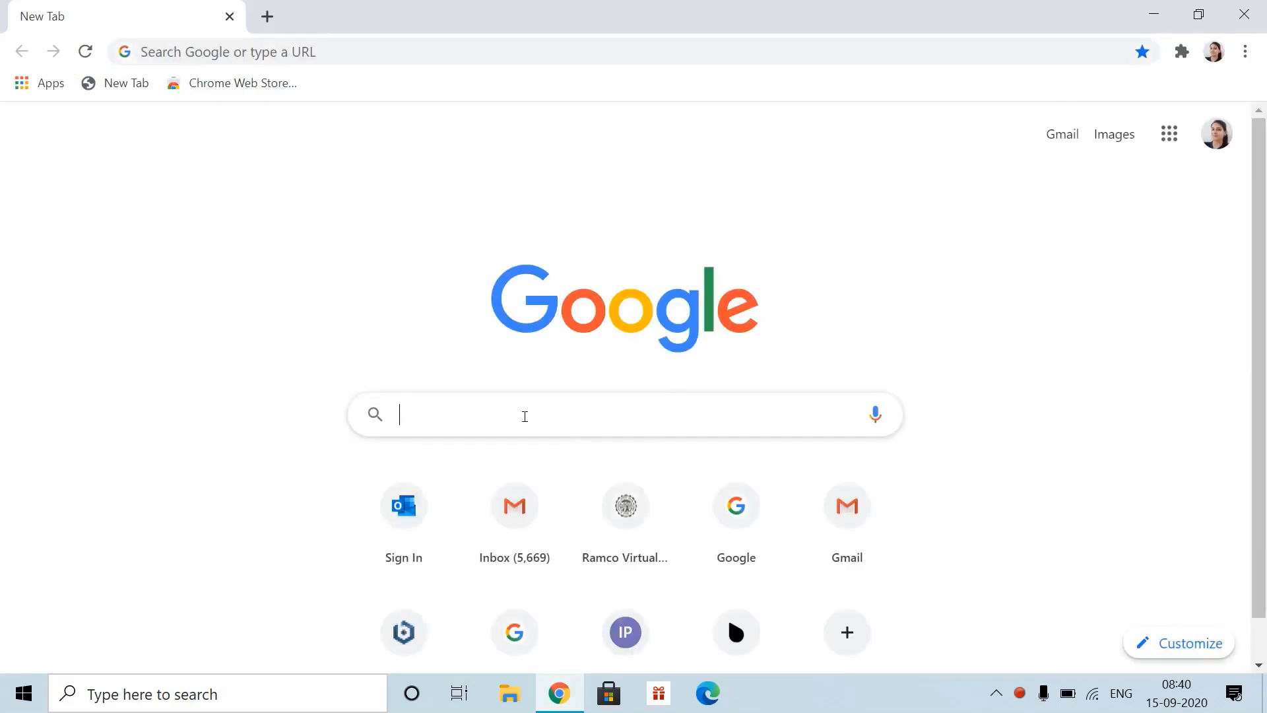
{"action": "left_click", "coordinate": [525, 417]}
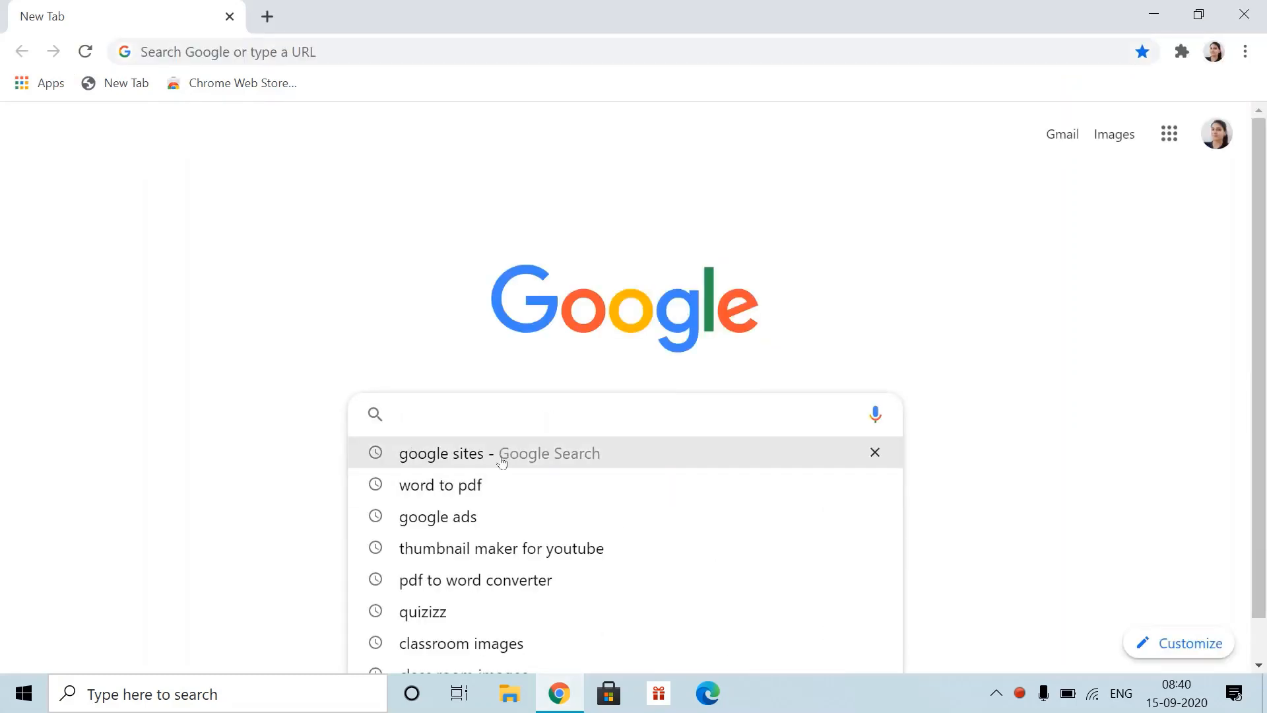
{"action": "left_click", "coordinate": [1169, 134]}
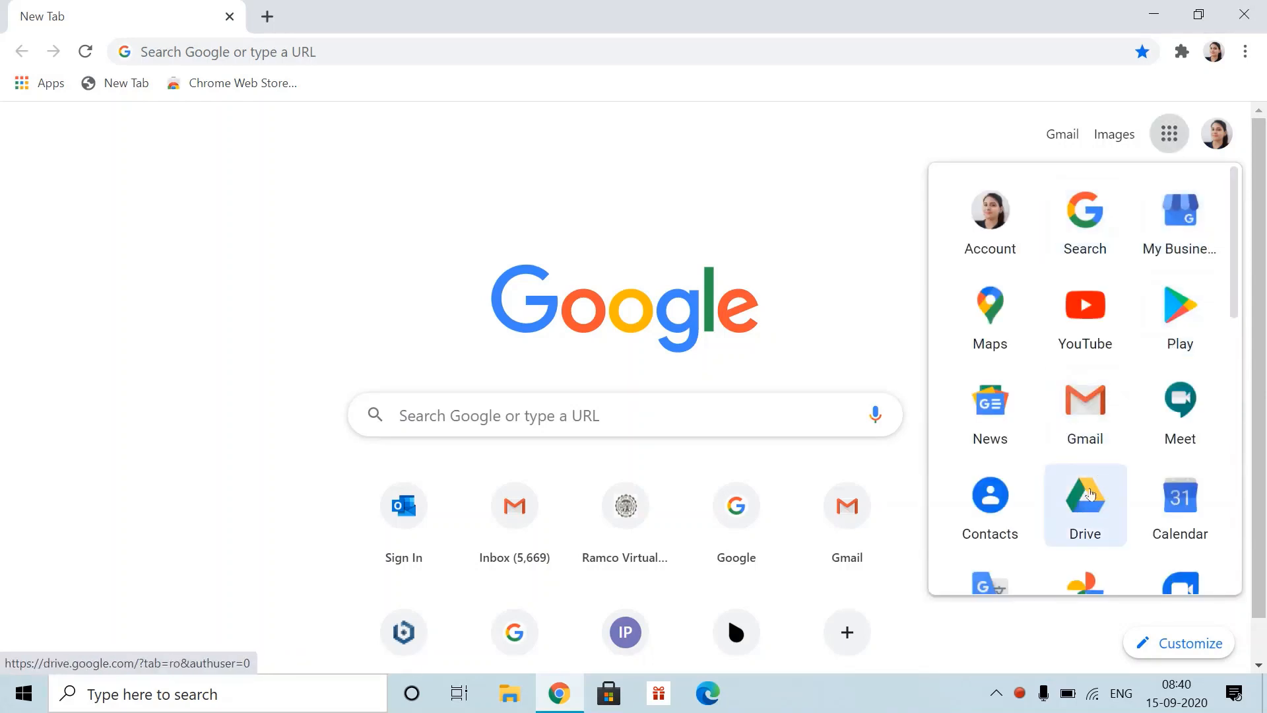
{"action": "left_click", "coordinate": [1090, 495]}
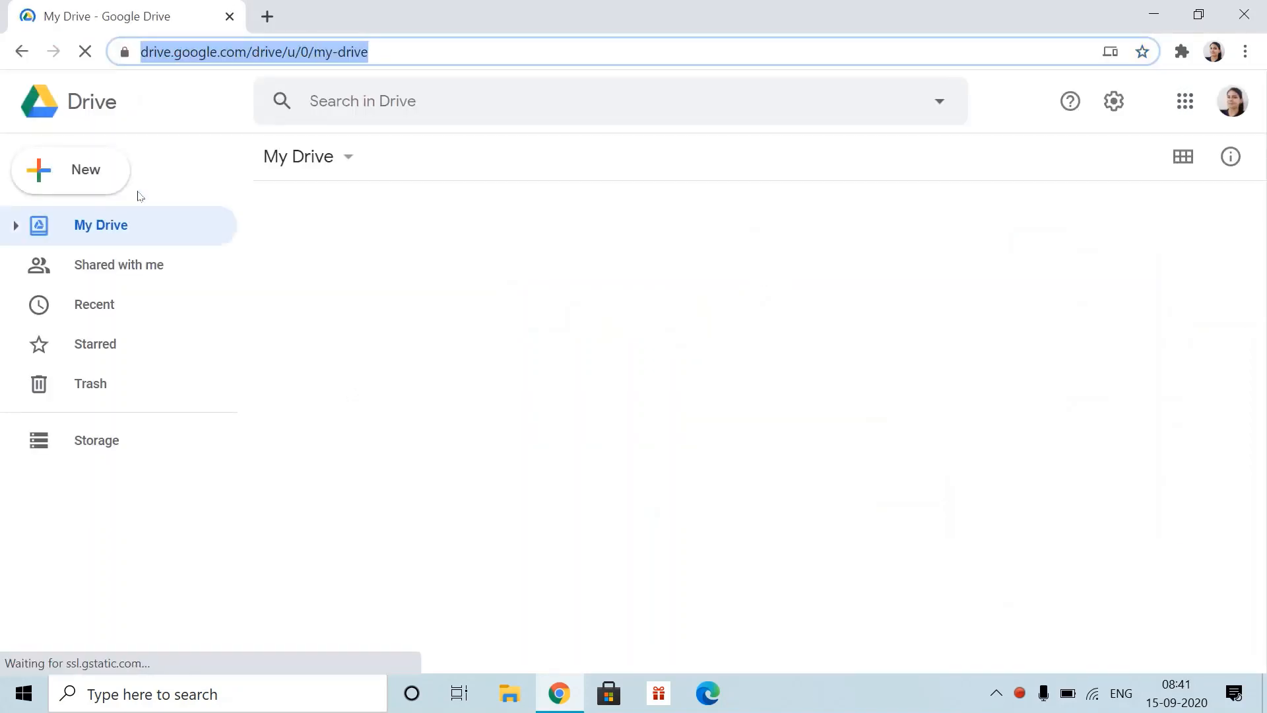
- Create a new blank Google Site from Drive's New > More menu
{"action": "left_click", "coordinate": [61, 175]}
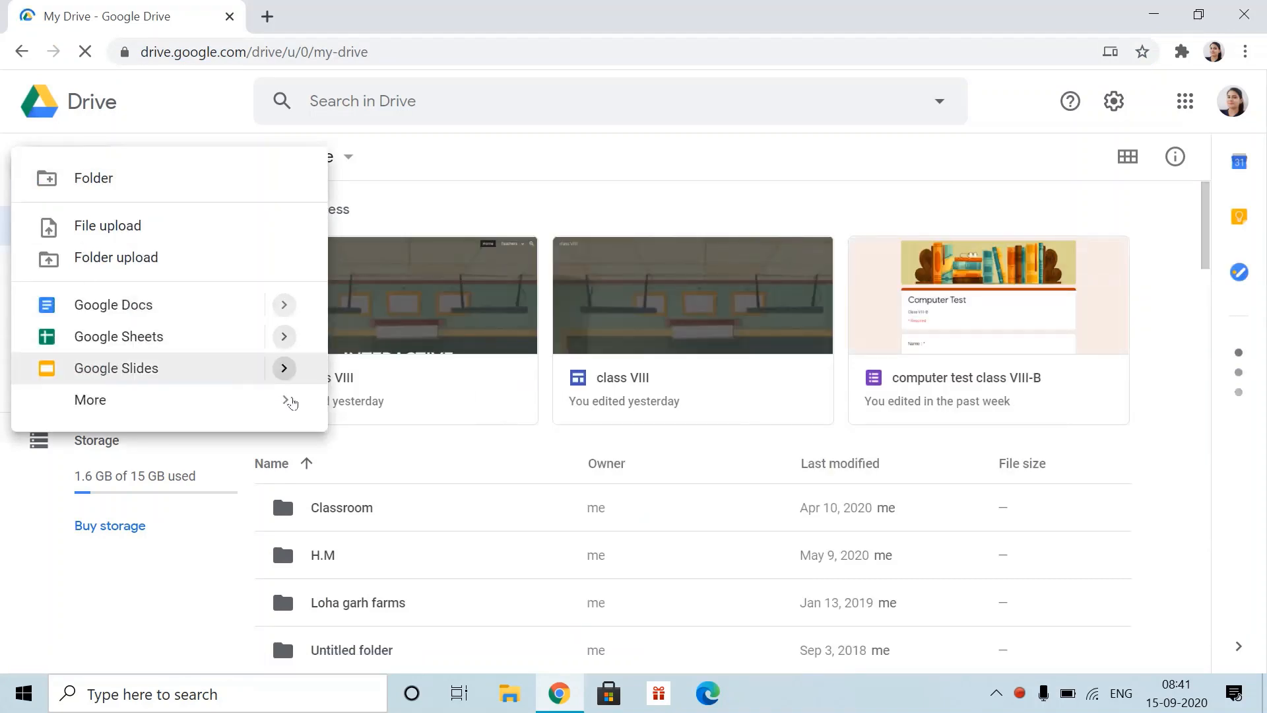
{"action": "mouse_move", "coordinate": [290, 401]}
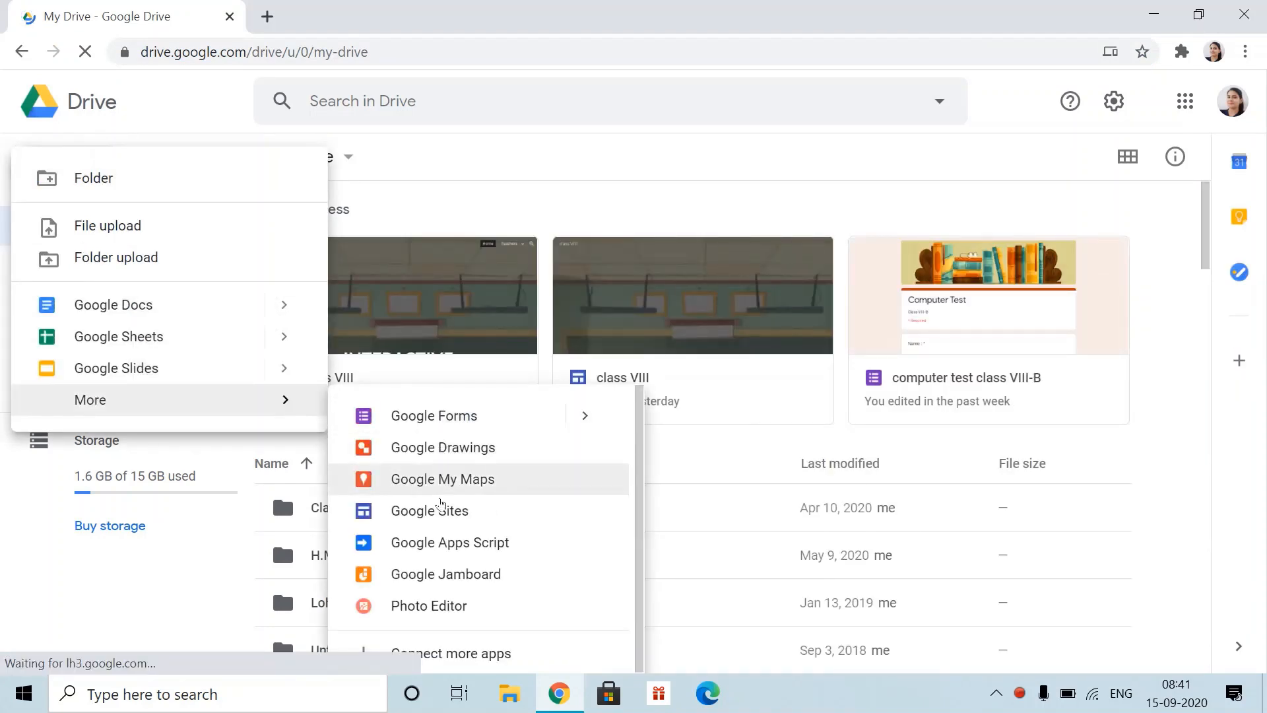
{"action": "left_click", "coordinate": [453, 511]}
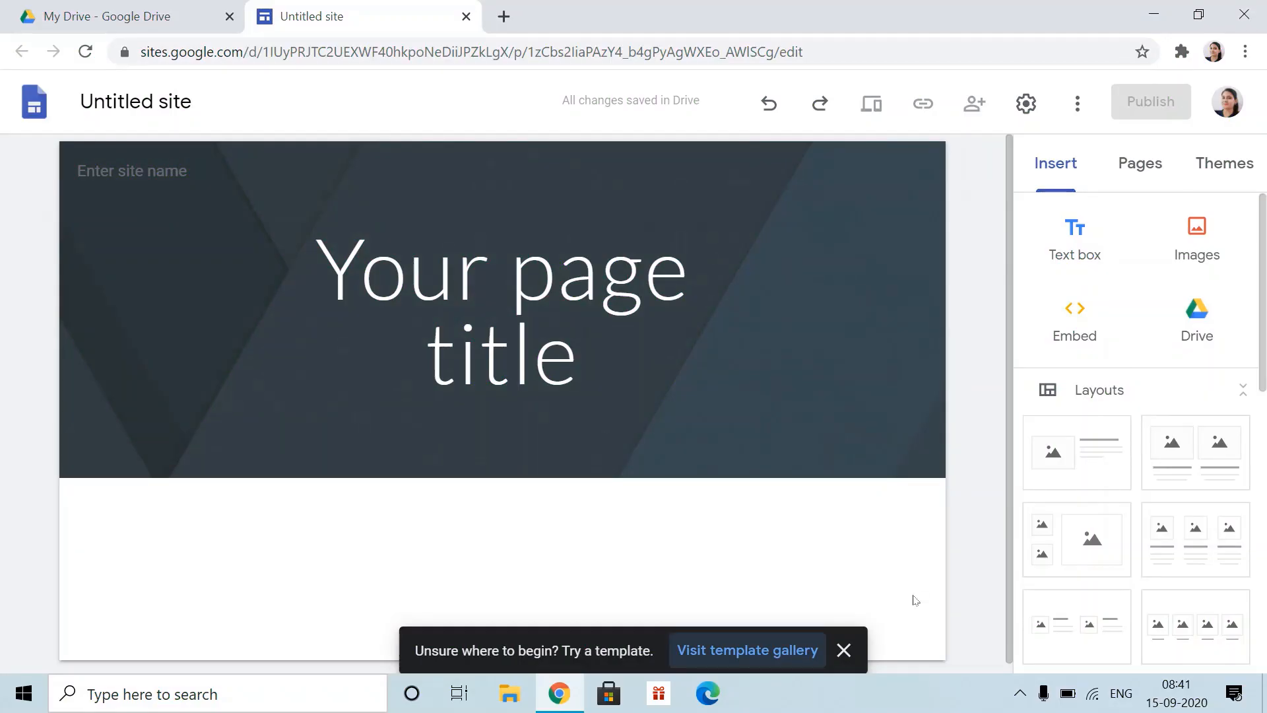
- Dismiss the template suggestion and rename 'Untitled site' to 'ClassVIII'
{"action": "left_click", "coordinate": [845, 652]}
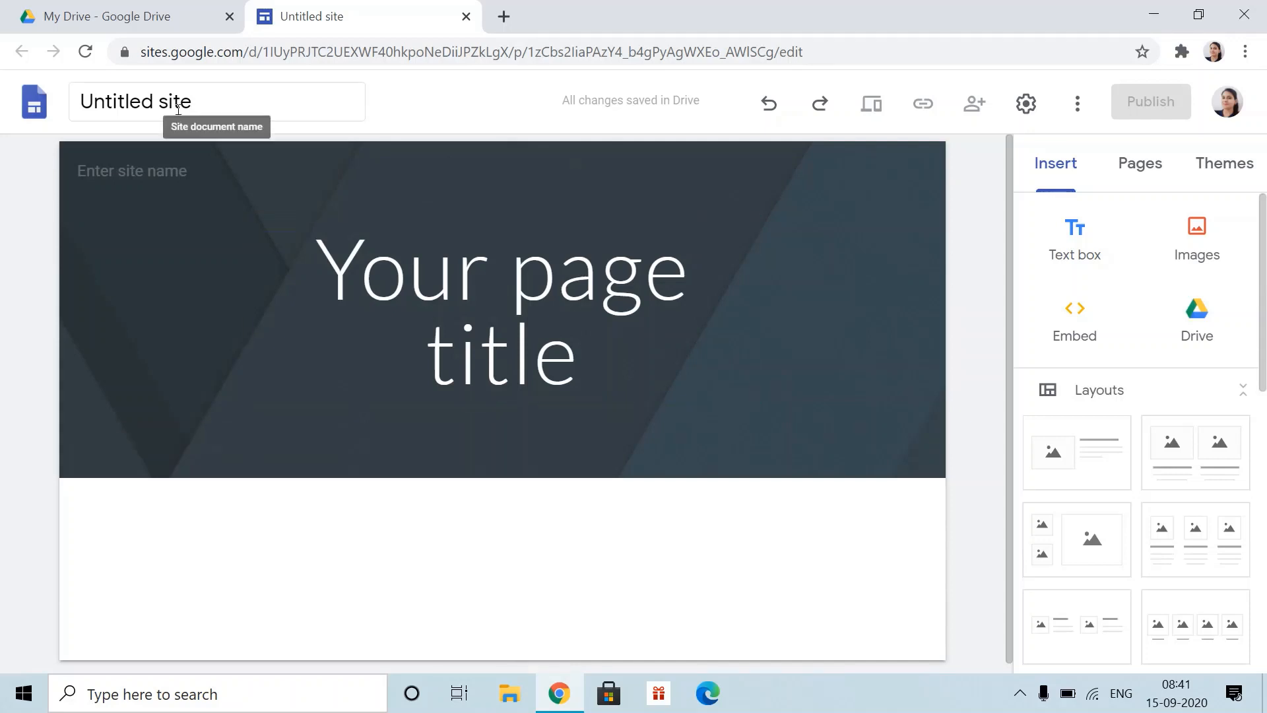
{"action": "left_click", "coordinate": [215, 110]}
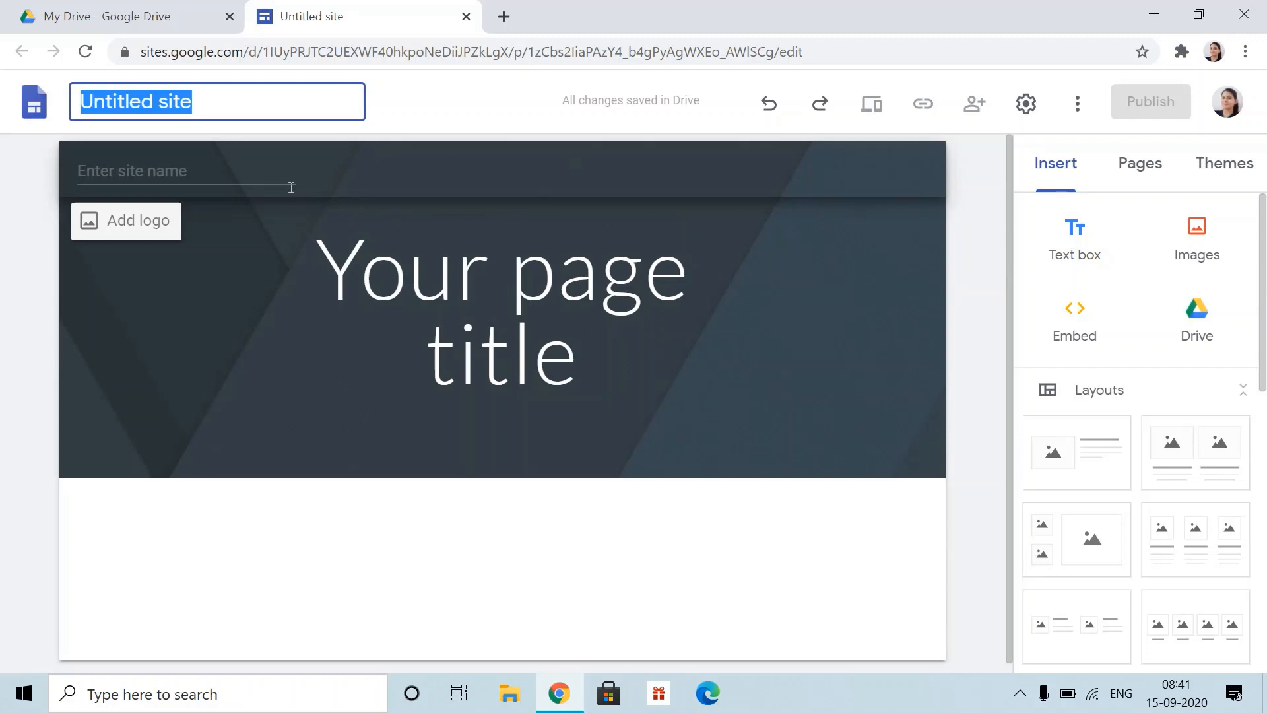
{"action": "type", "text": "class"}
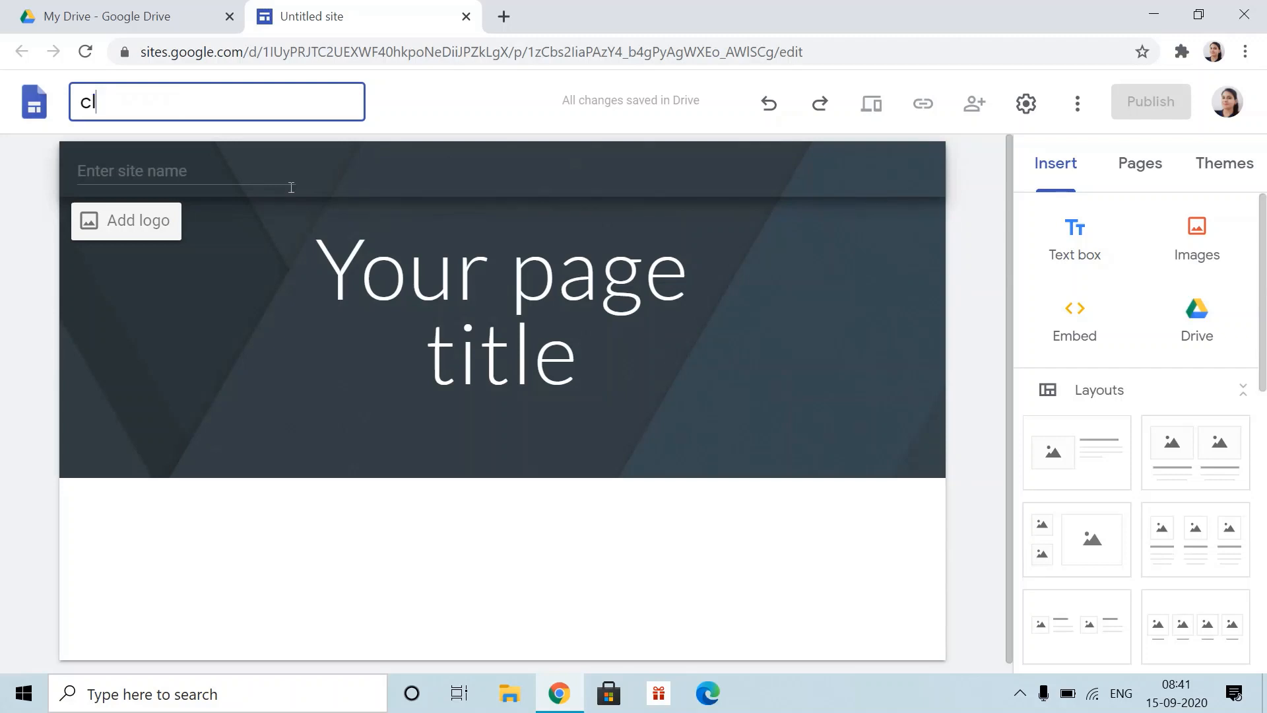
{"action": "key", "text": "BackSpace"}
{"action": "key", "text": "BackSpace"}
{"action": "key", "text": "BackSpace"}
{"action": "key", "text": "BackSpace"}
{"action": "key", "text": "BackSpace"}
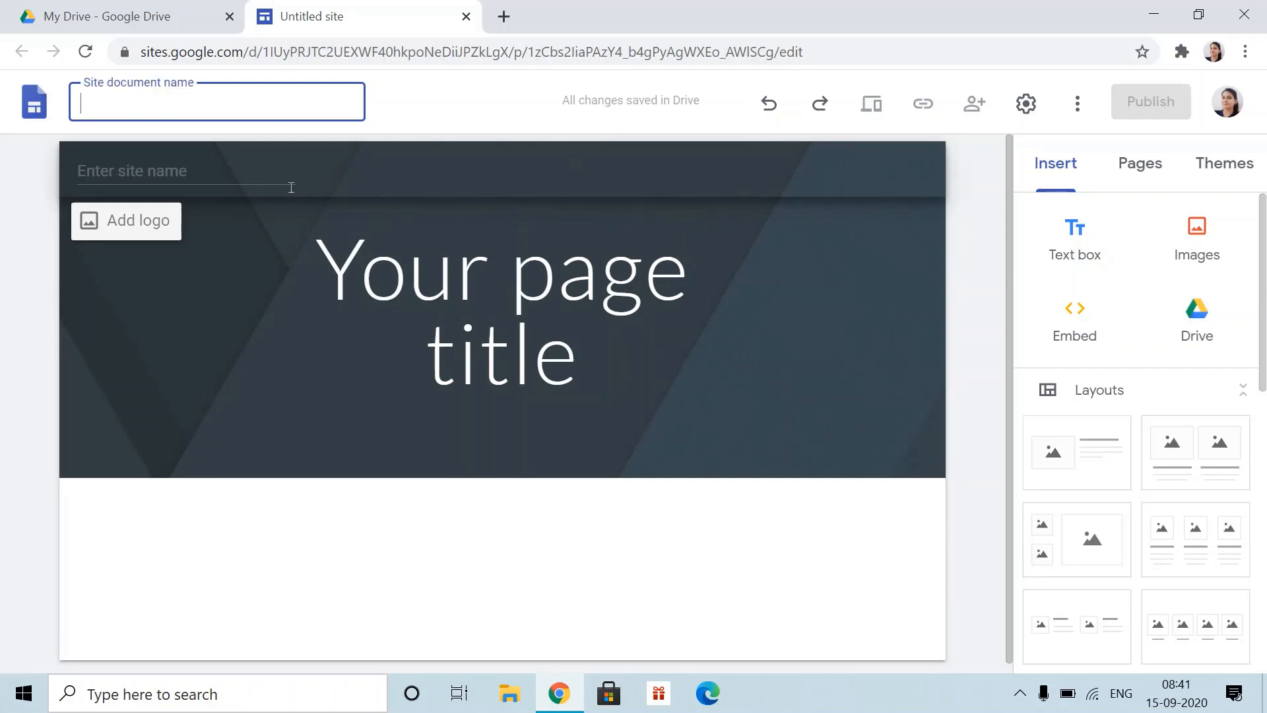
{"action": "type", "text": "Class"}
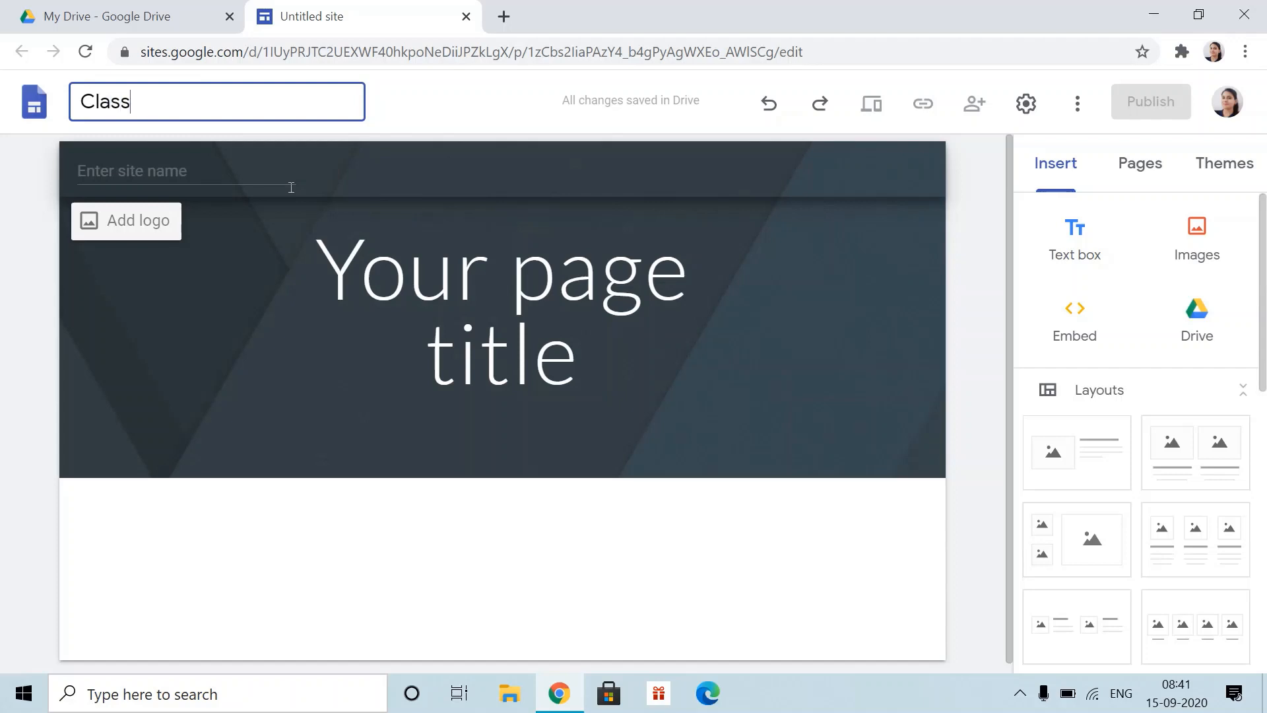
{"action": "type", "text": "VIII"}
{"action": "key", "text": "Return"}
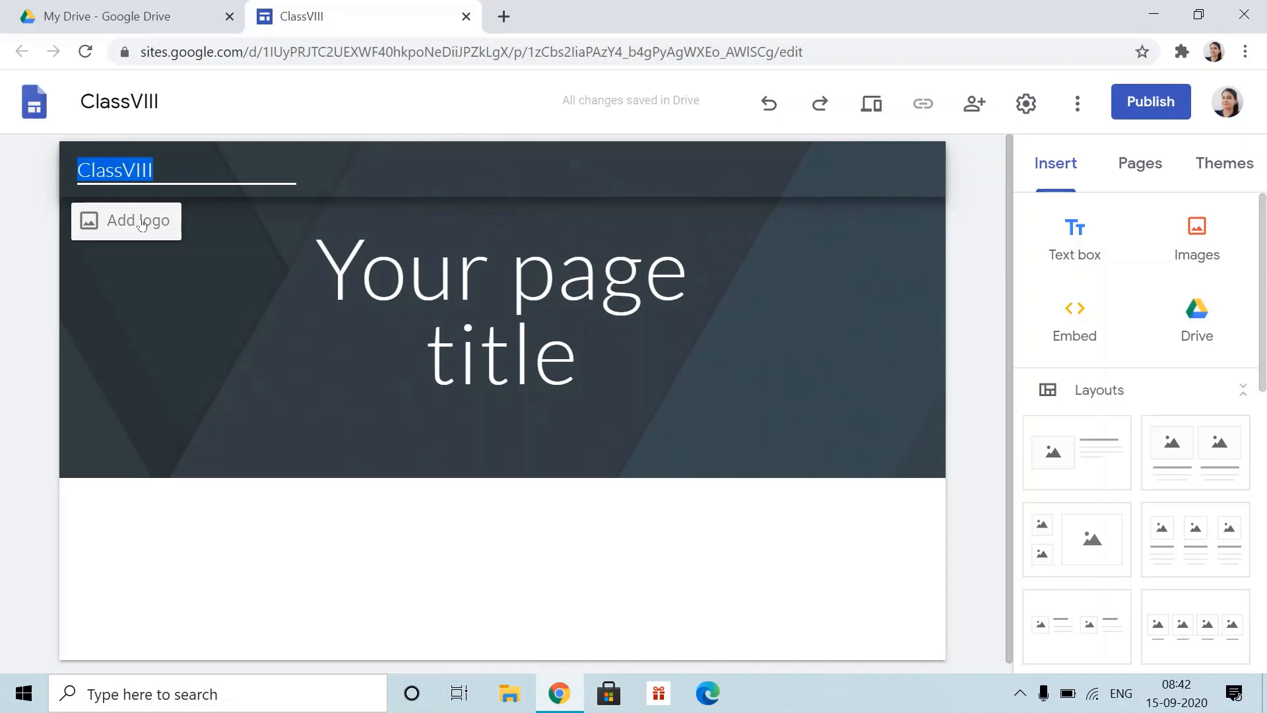
{"action": "mouse_move", "coordinate": [165, 251]}
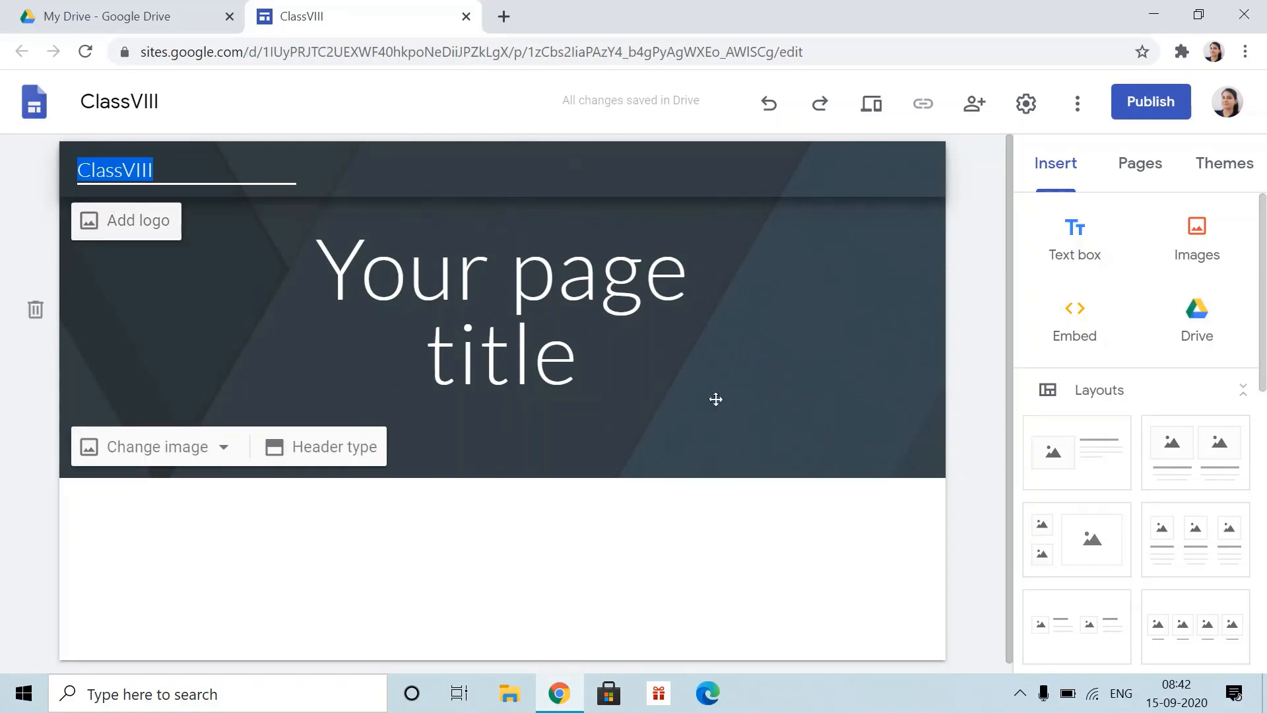
- Replace the placeholder page title with 'Interactive E-Learning'
{"action": "left_click", "coordinate": [622, 371]}
{"action": "left_click_drag", "start_coordinate": [622, 370], "coordinate": [293, 261]}
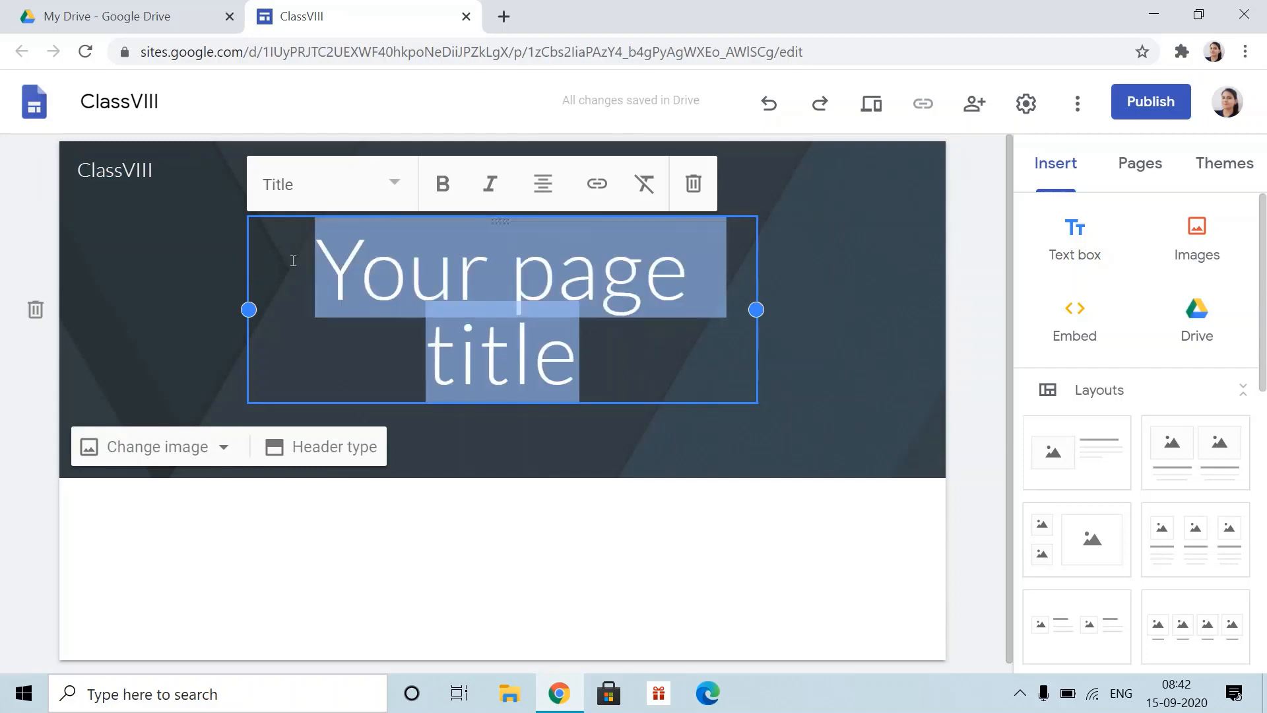
{"action": "key", "text": "BackSpace"}
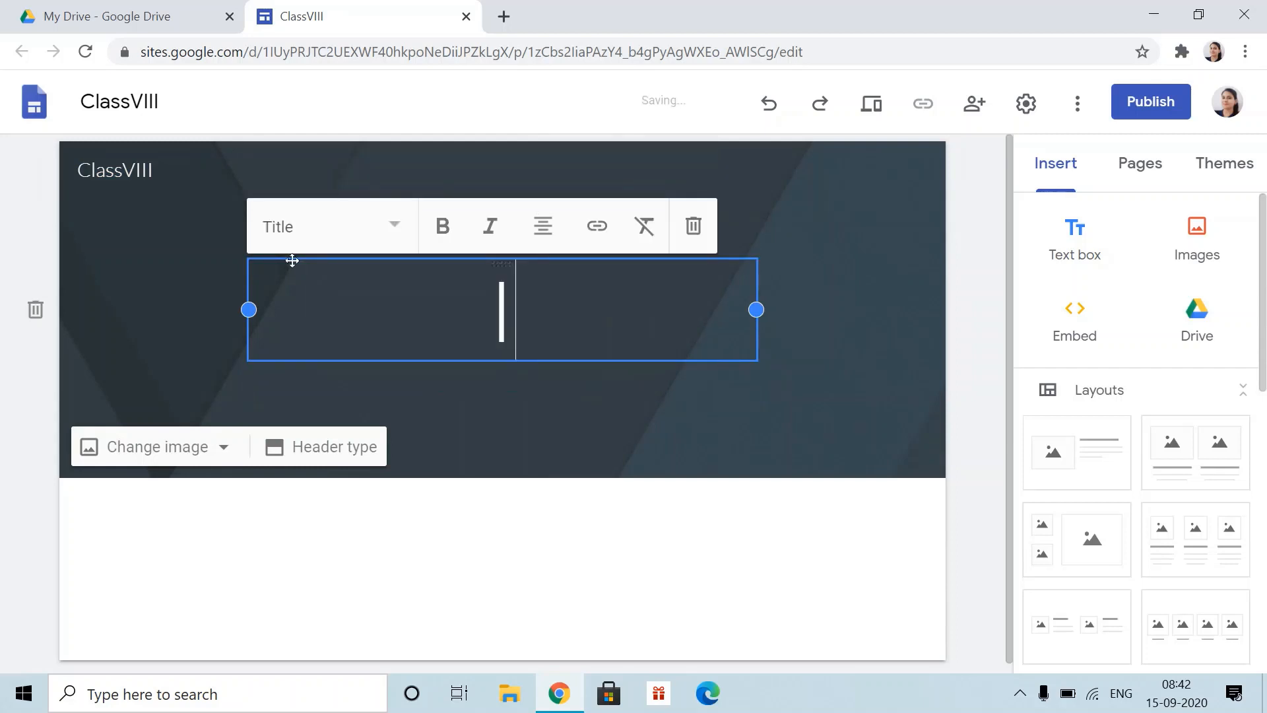
{"action": "type", "text": "Interactive "}
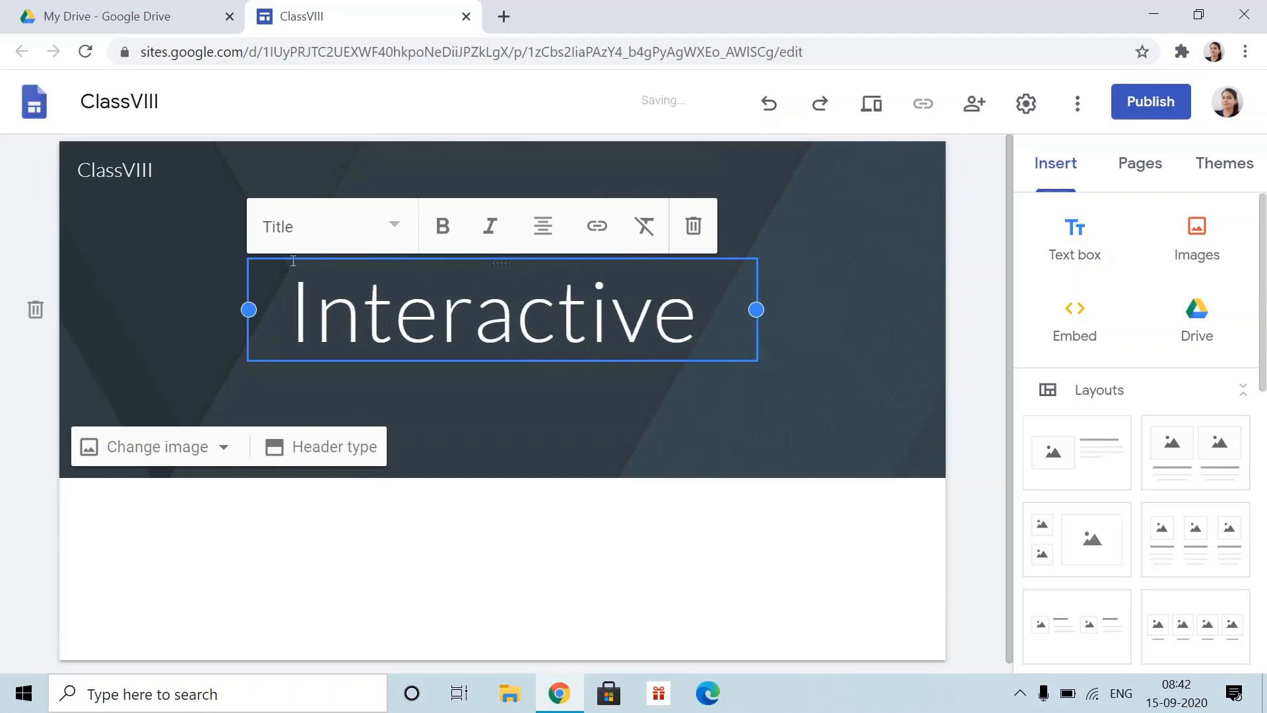
{"action": "type", "text": "E-"}
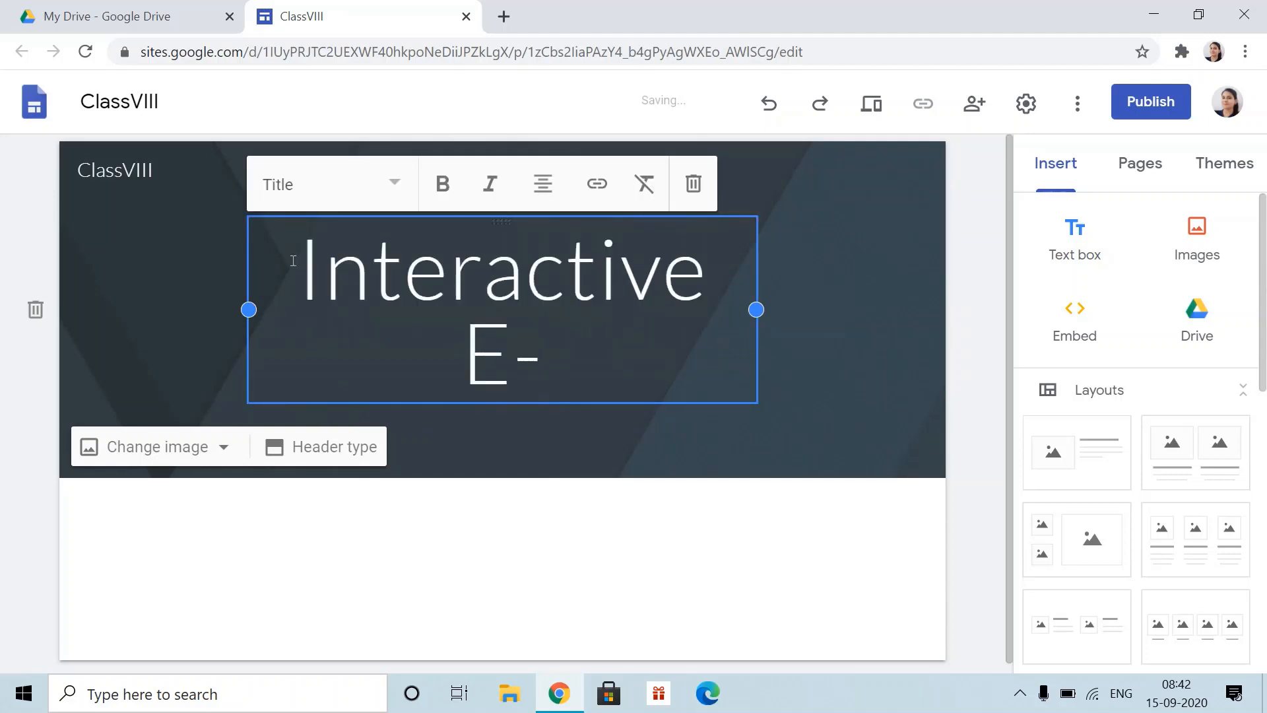
{"action": "type", "text": "Learning"}
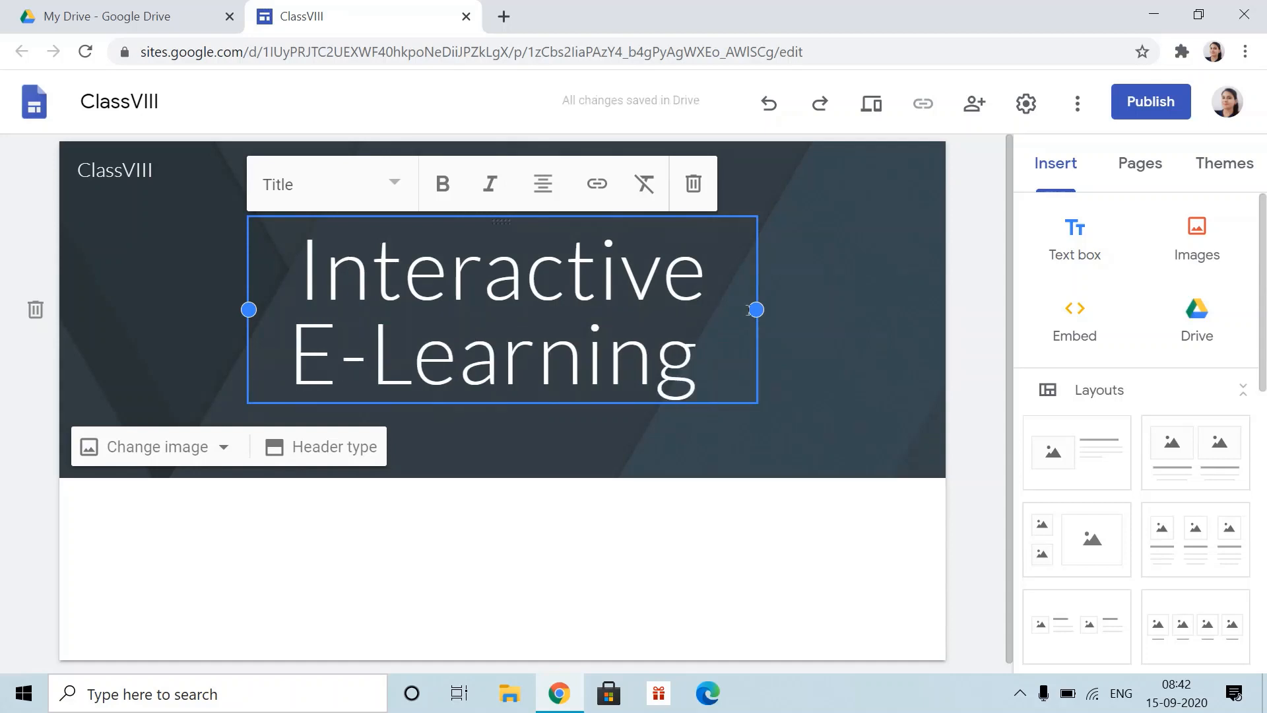
{"action": "left_click_drag", "start_coordinate": [757, 309], "coordinate": [734, 310]}
- Make the 'Interactive E-Learning' title bold, italic and centre-aligned
{"action": "left_click_drag", "start_coordinate": [297, 277], "coordinate": [740, 356]}
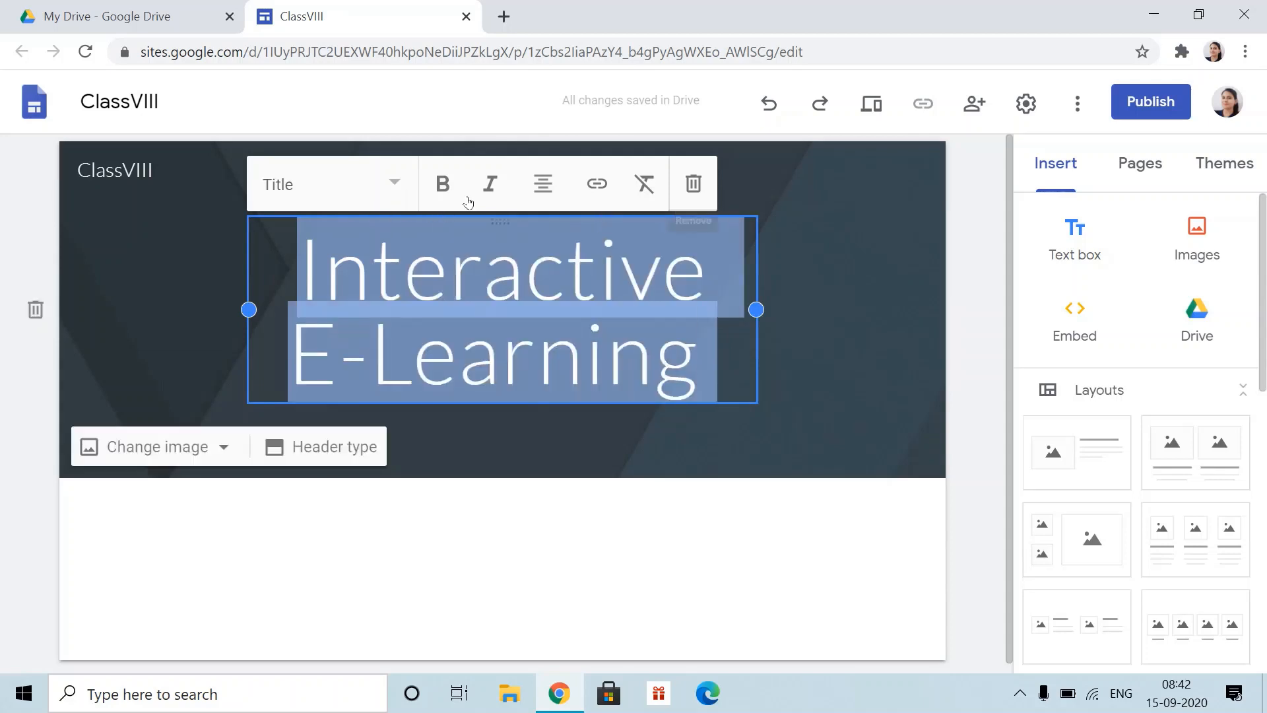
{"action": "left_click", "coordinate": [443, 185]}
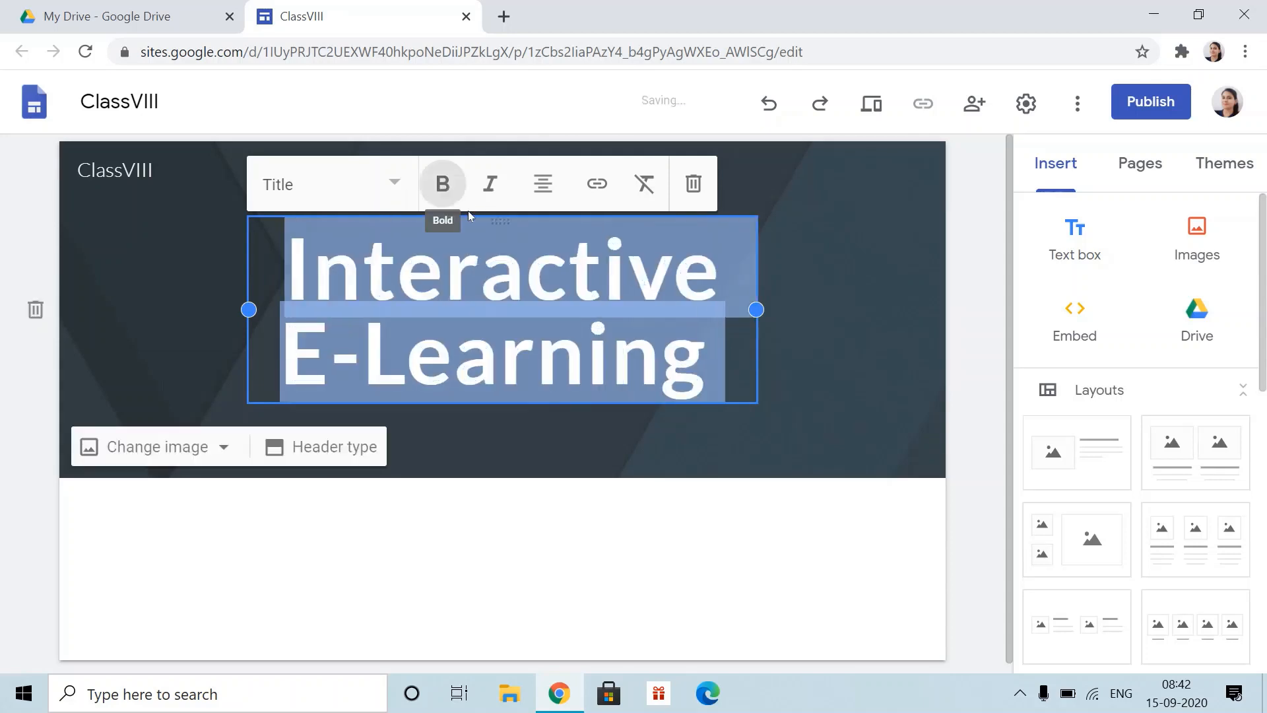
{"action": "left_click", "coordinate": [489, 184]}
{"action": "left_click", "coordinate": [542, 183]}
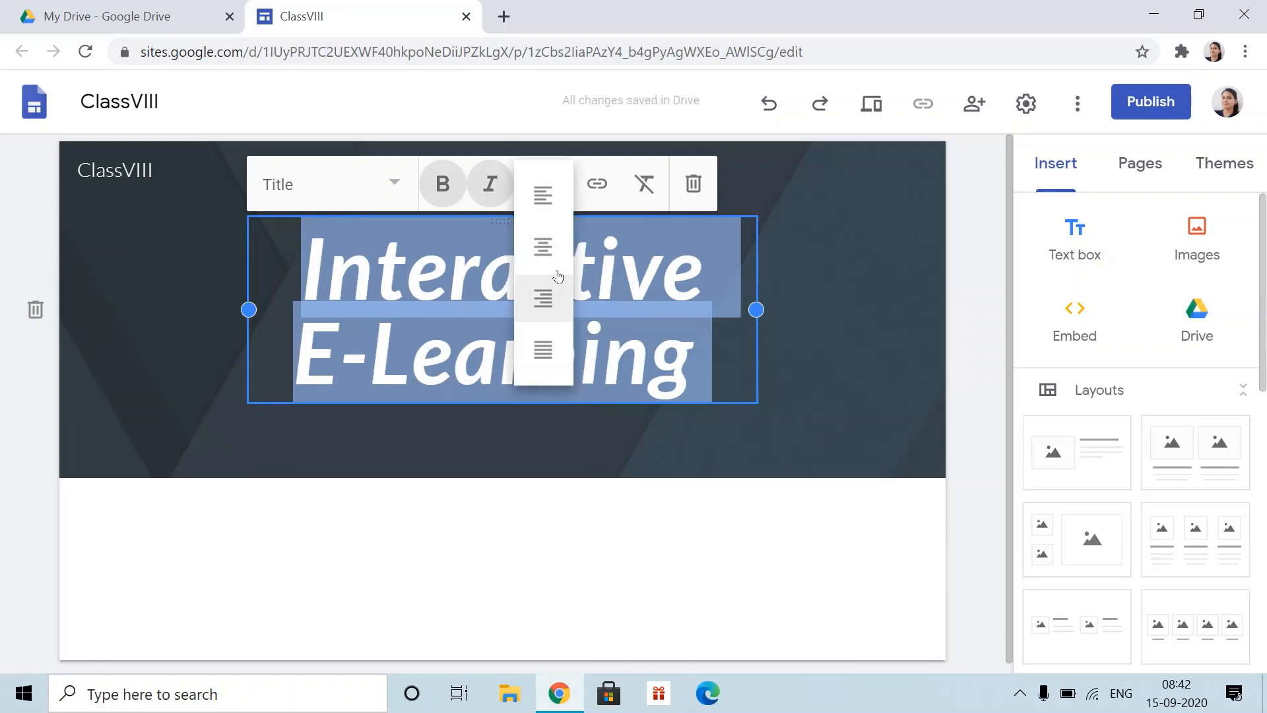
{"action": "left_click", "coordinate": [557, 258]}
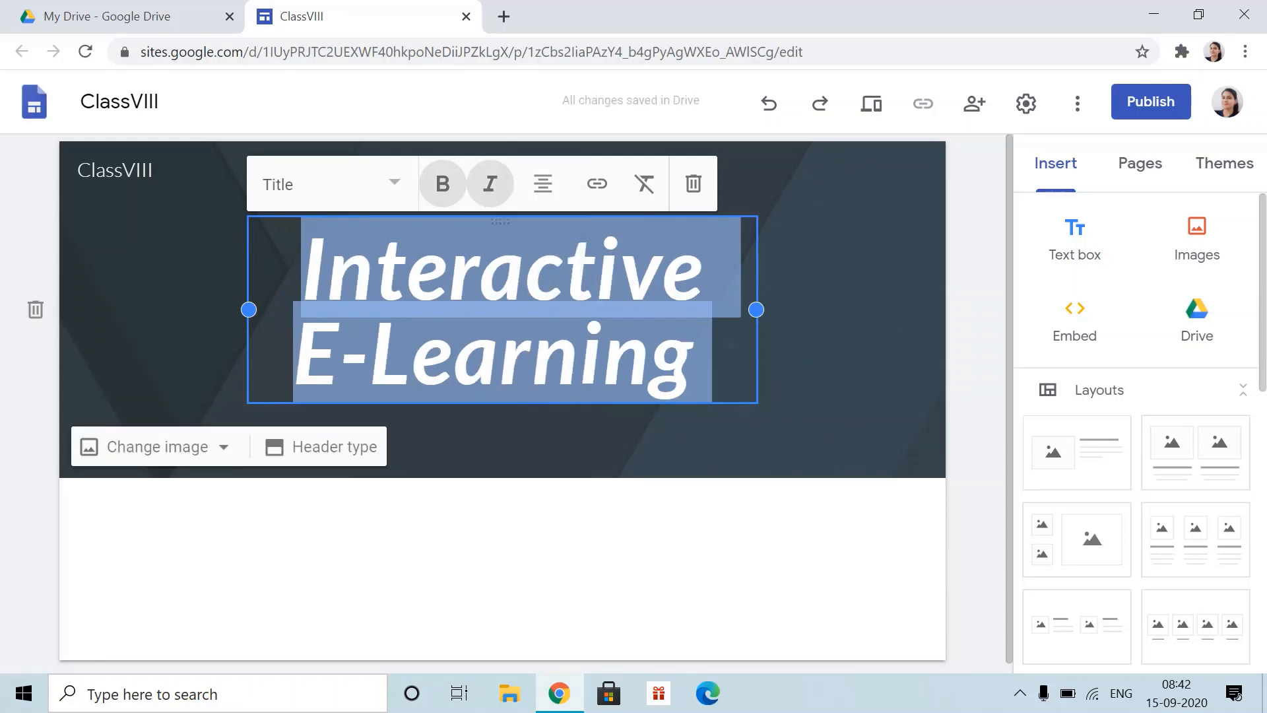
{"action": "left_click", "coordinate": [729, 525]}
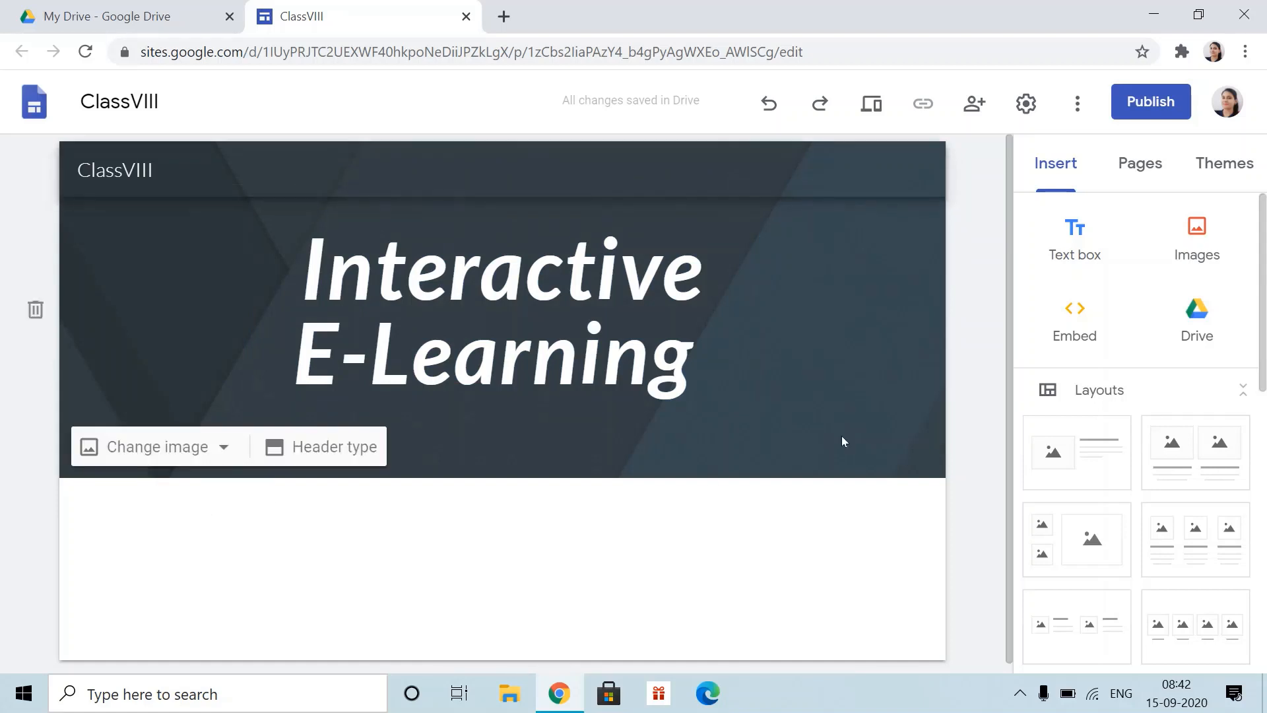
- Upload the 'classroom' picture from the Desktop as the header background image
{"action": "mouse_move", "coordinate": [313, 450]}
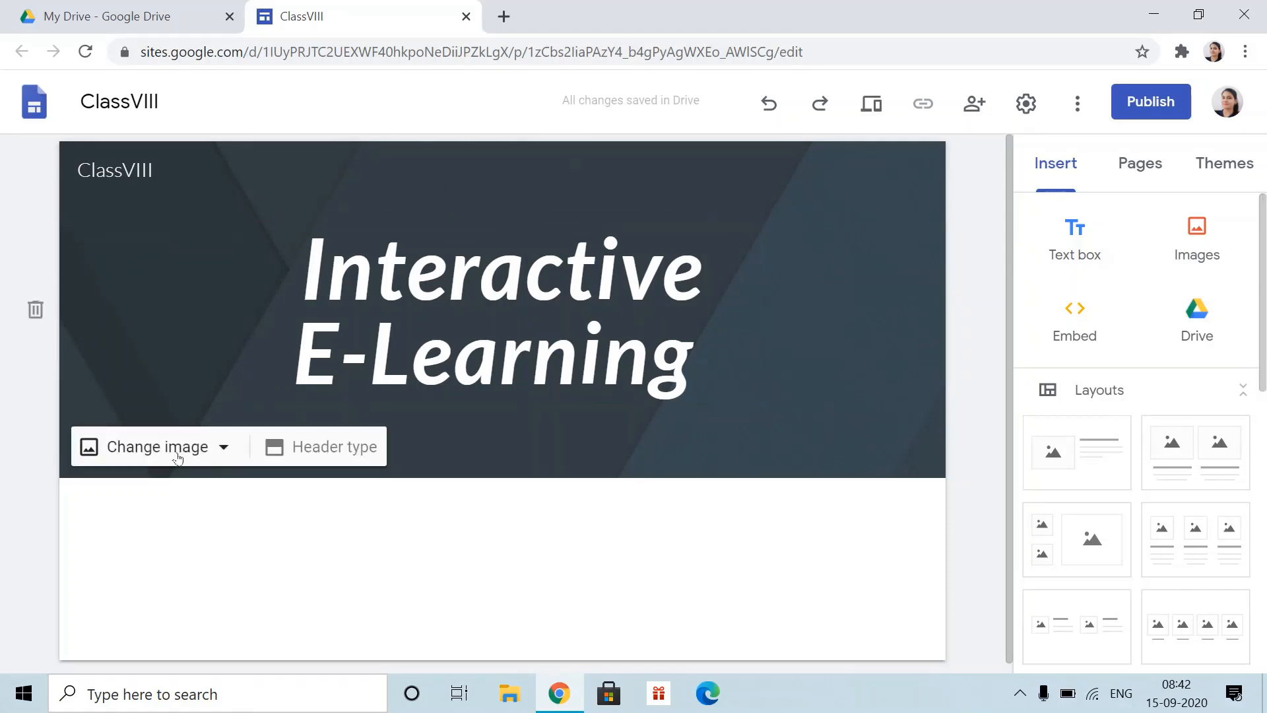
{"action": "left_click", "coordinate": [213, 453]}
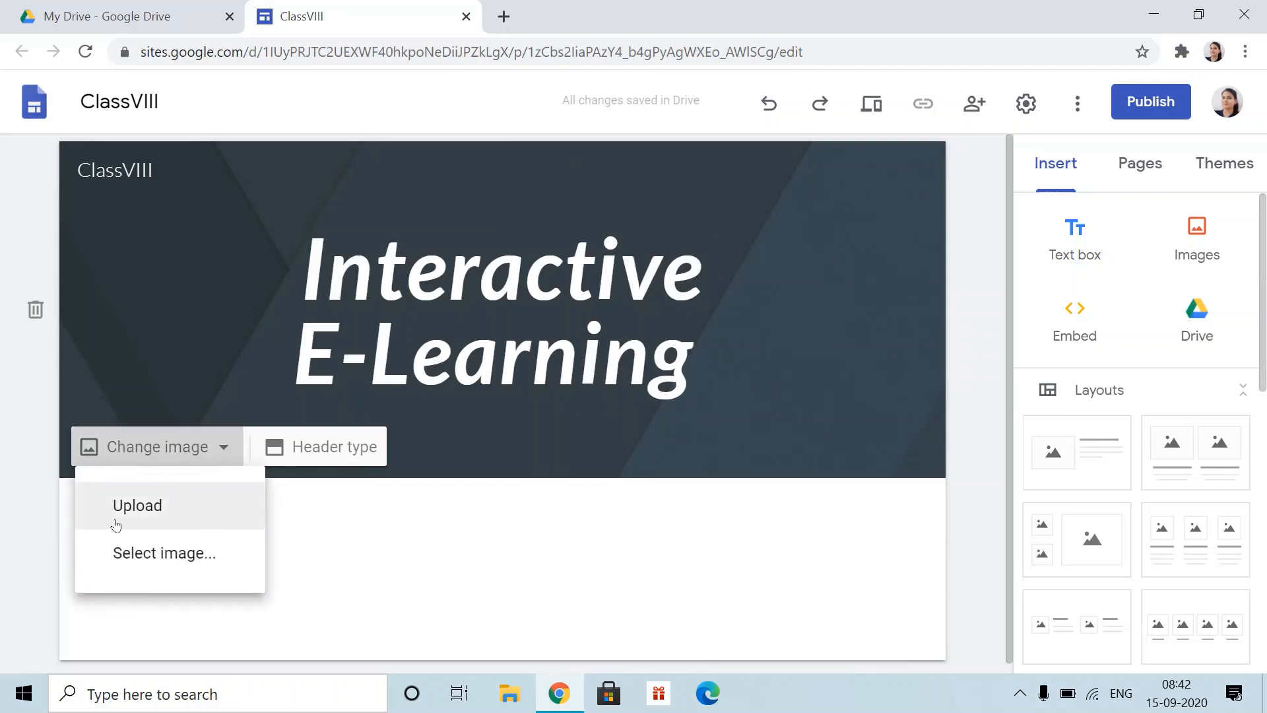
{"action": "left_click", "coordinate": [170, 560]}
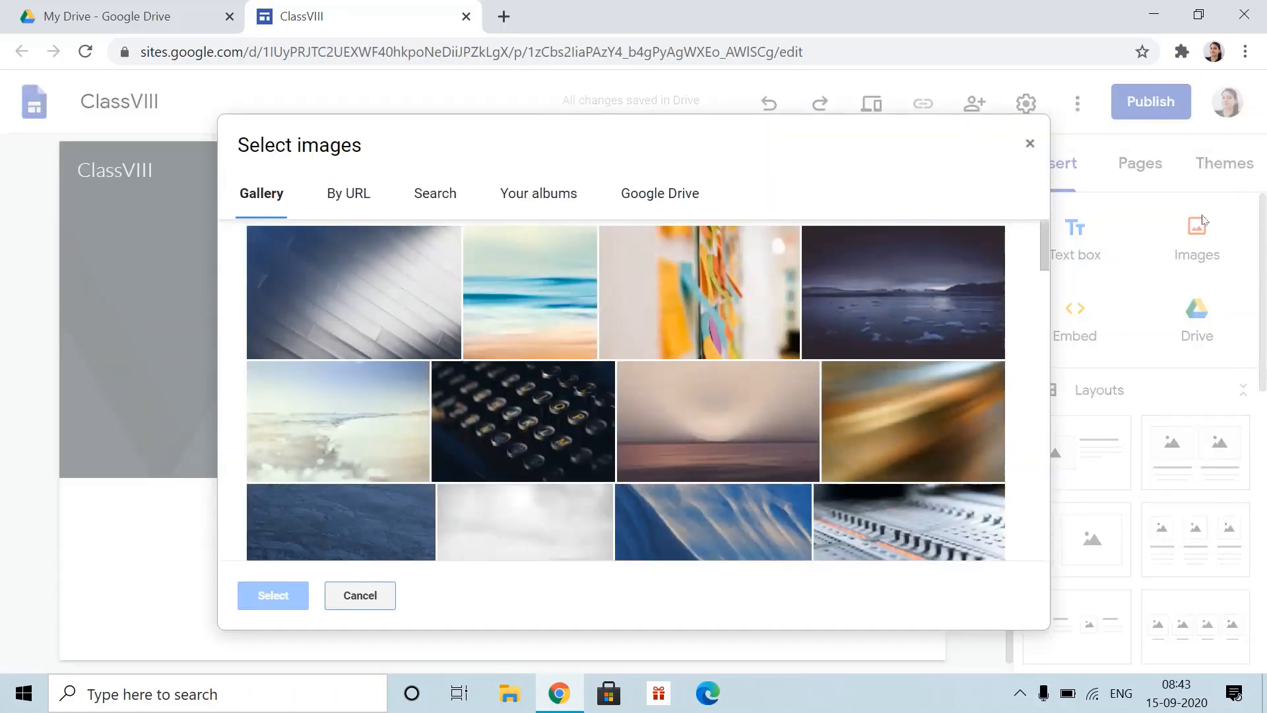
{"action": "left_click", "coordinate": [1030, 144]}
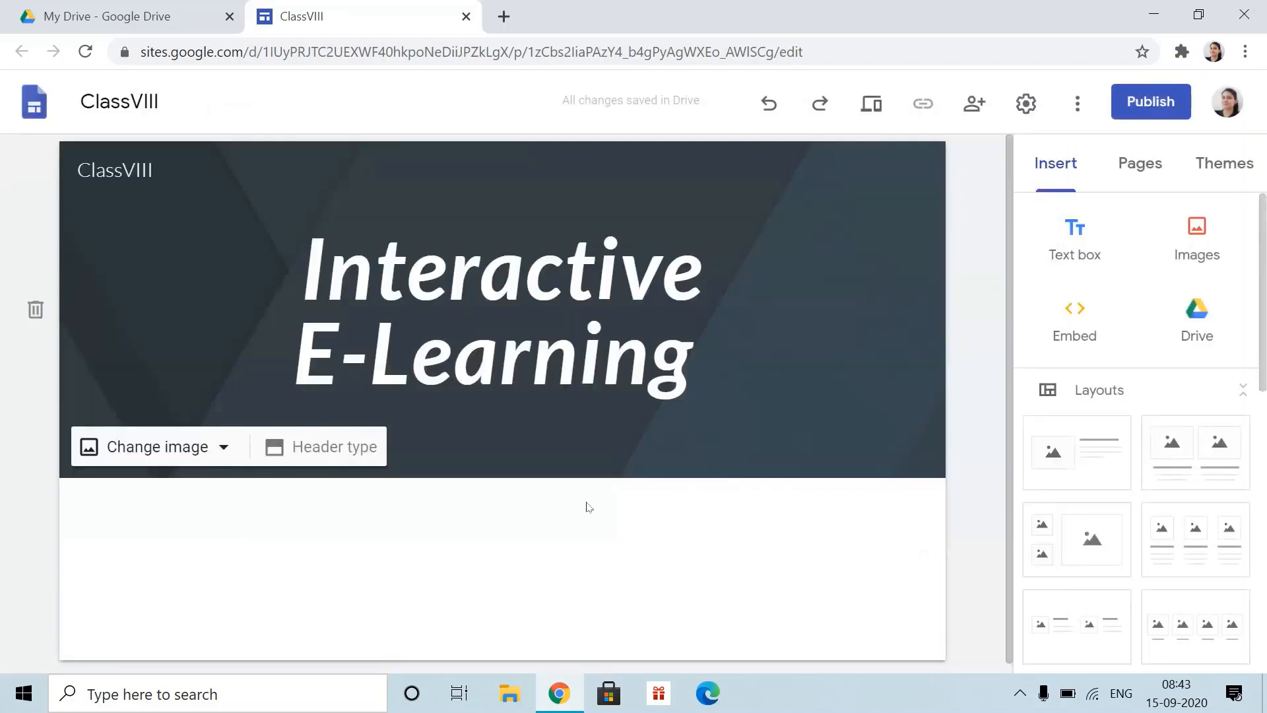
{"action": "left_click", "coordinate": [169, 438]}
{"action": "left_click", "coordinate": [161, 511]}
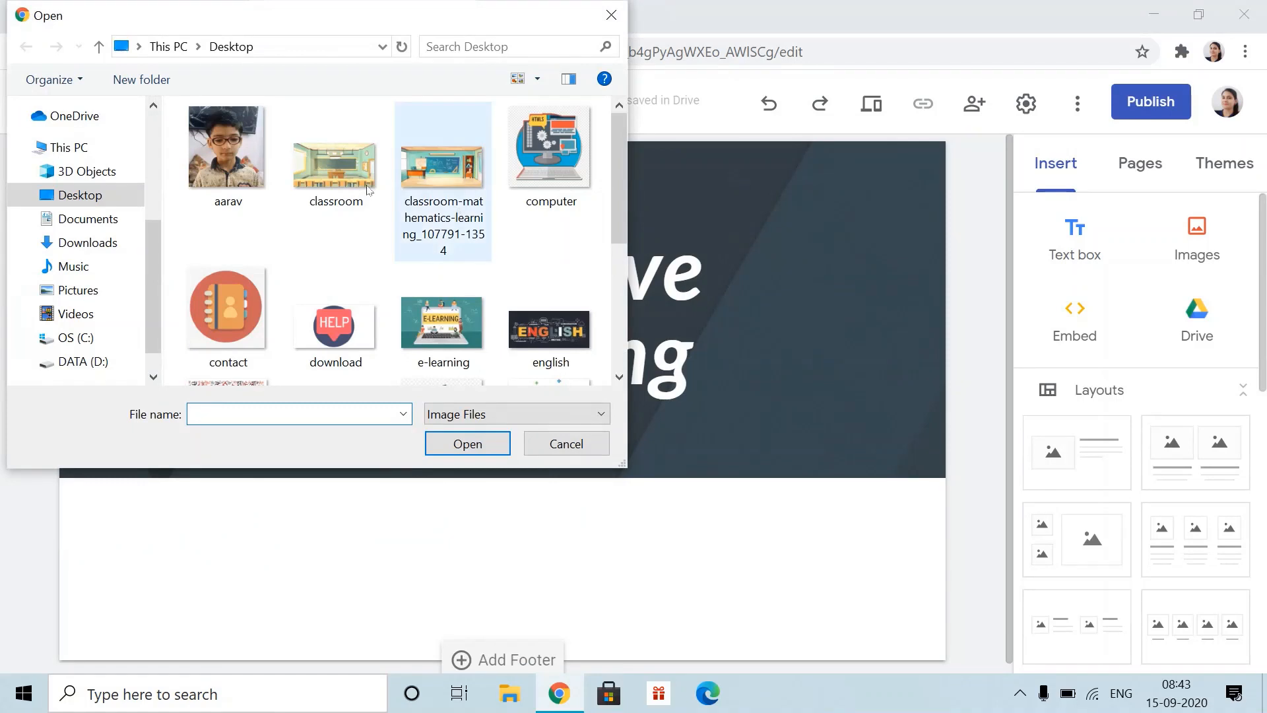
{"action": "left_click", "coordinate": [367, 188]}
{"action": "left_click", "coordinate": [460, 453]}
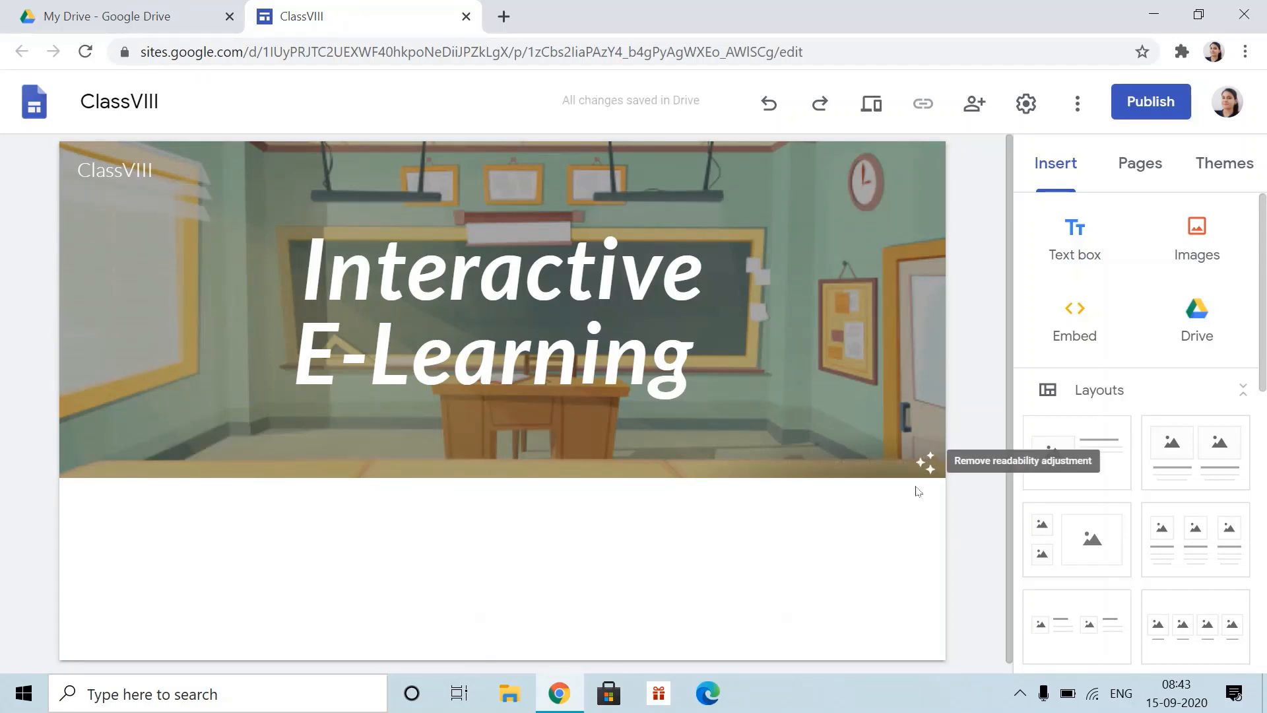
{"action": "left_click", "coordinate": [927, 466]}
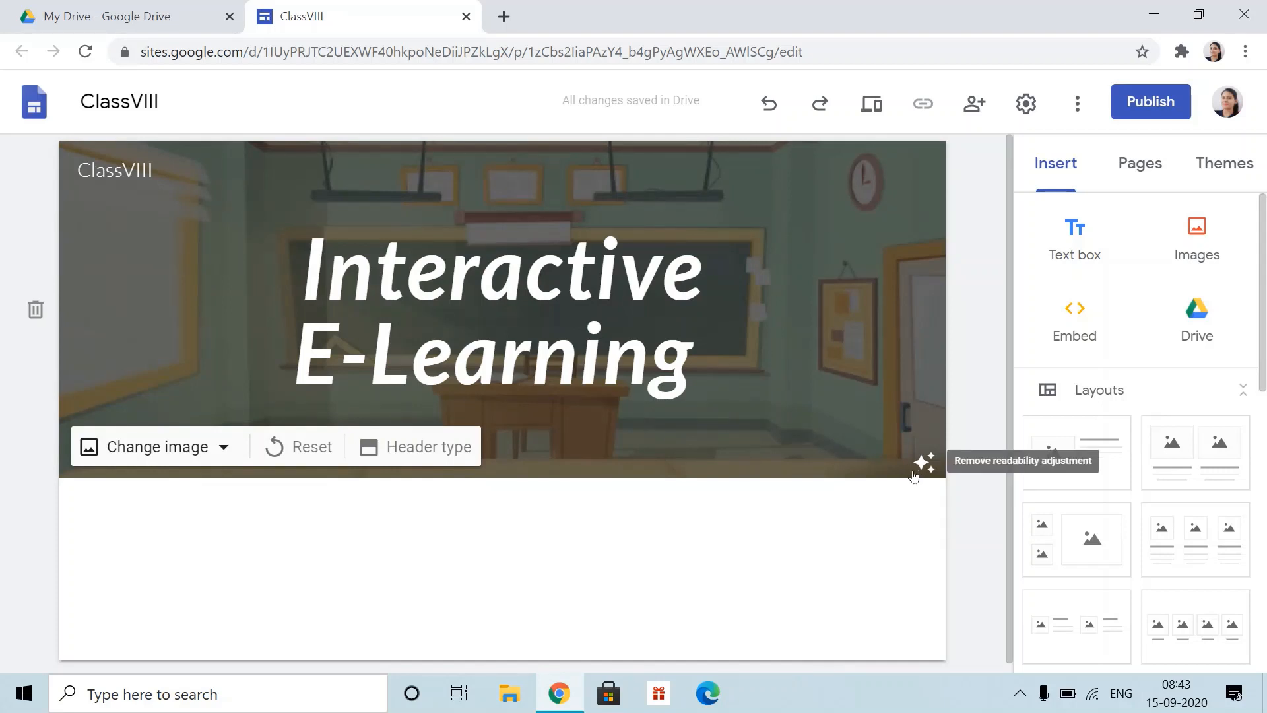
{"action": "left_click", "coordinate": [924, 462]}
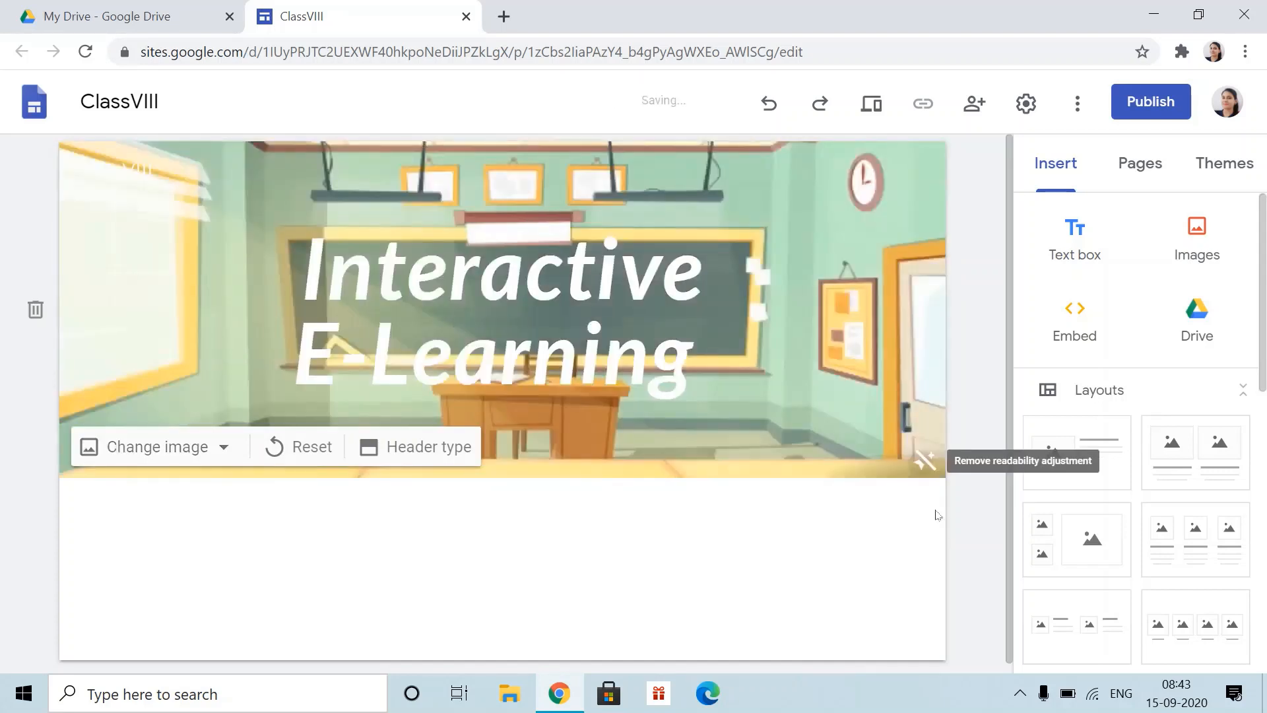
{"action": "left_click", "coordinate": [925, 462]}
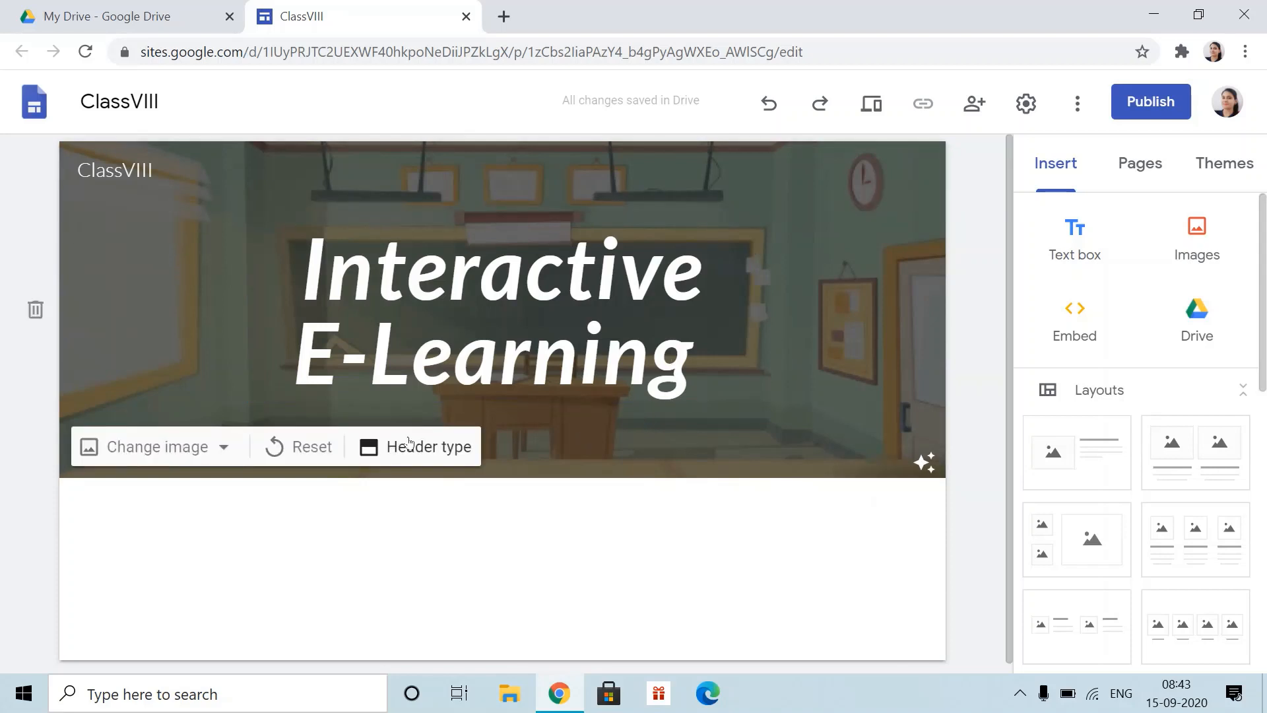
- Set the header type to Cover, after briefly trying Large banner
{"action": "left_click", "coordinate": [425, 447]}
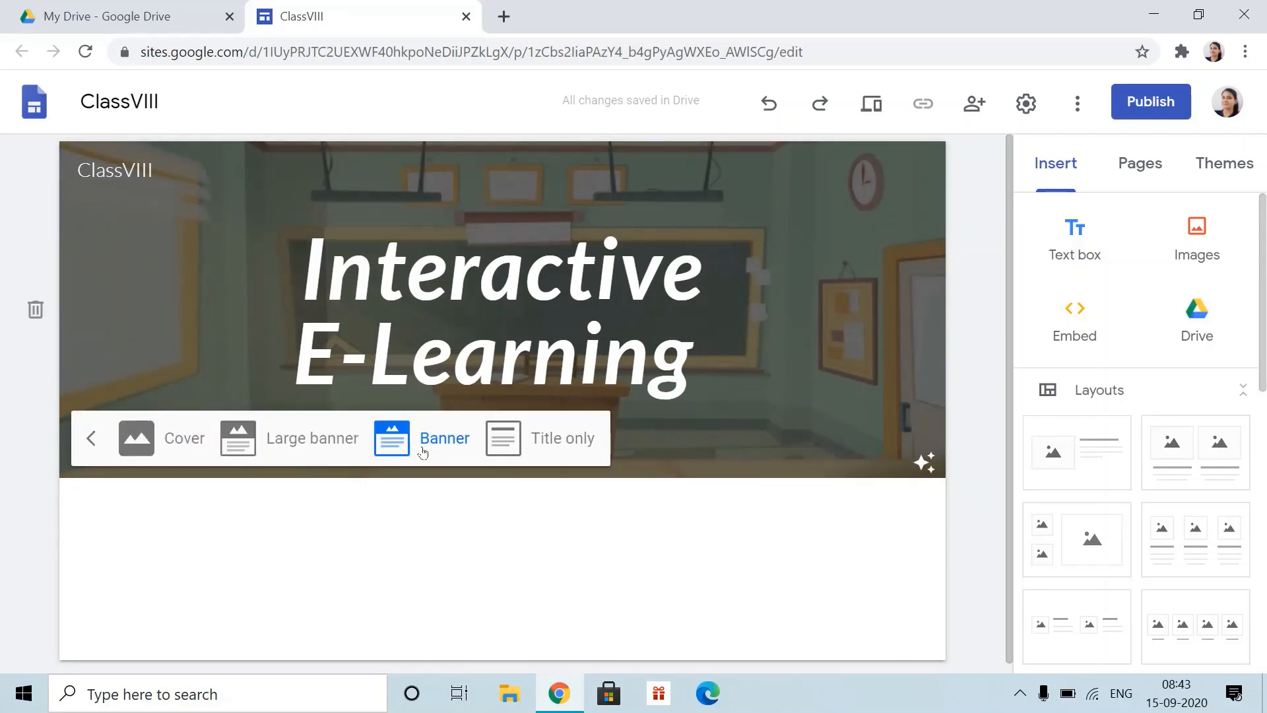
{"action": "left_click", "coordinate": [167, 447]}
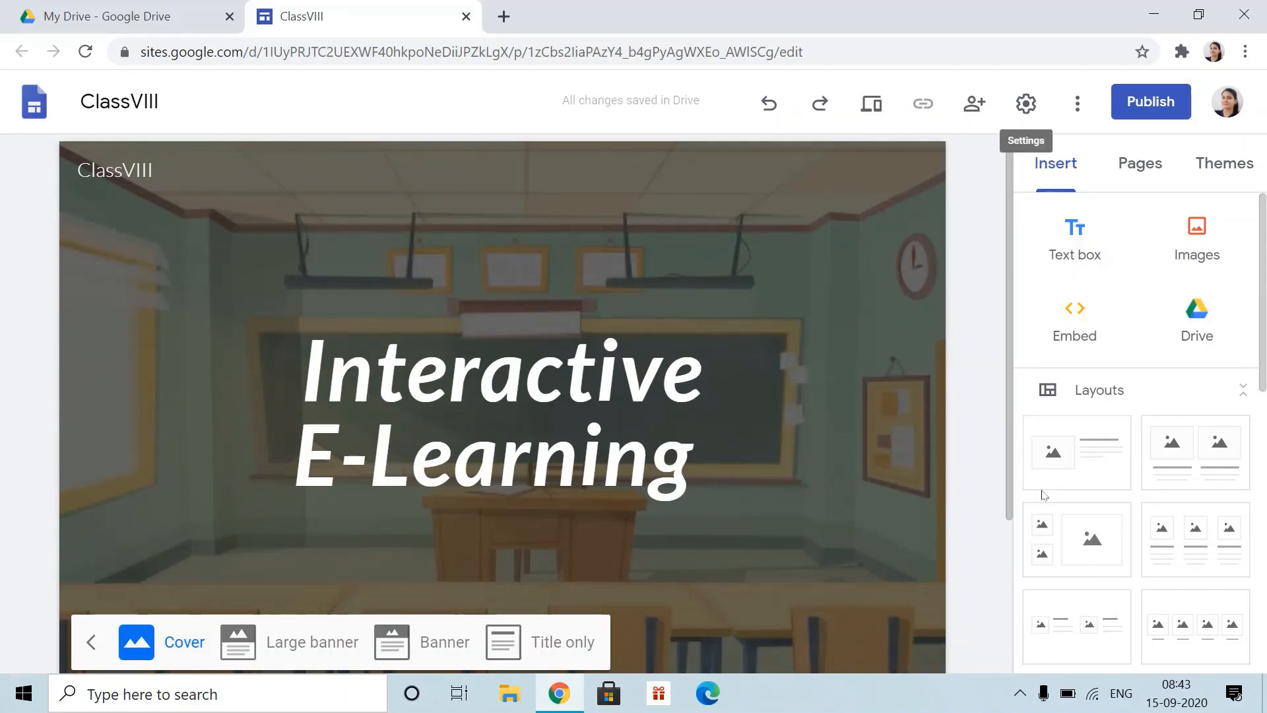
{"action": "left_click", "coordinate": [305, 642]}
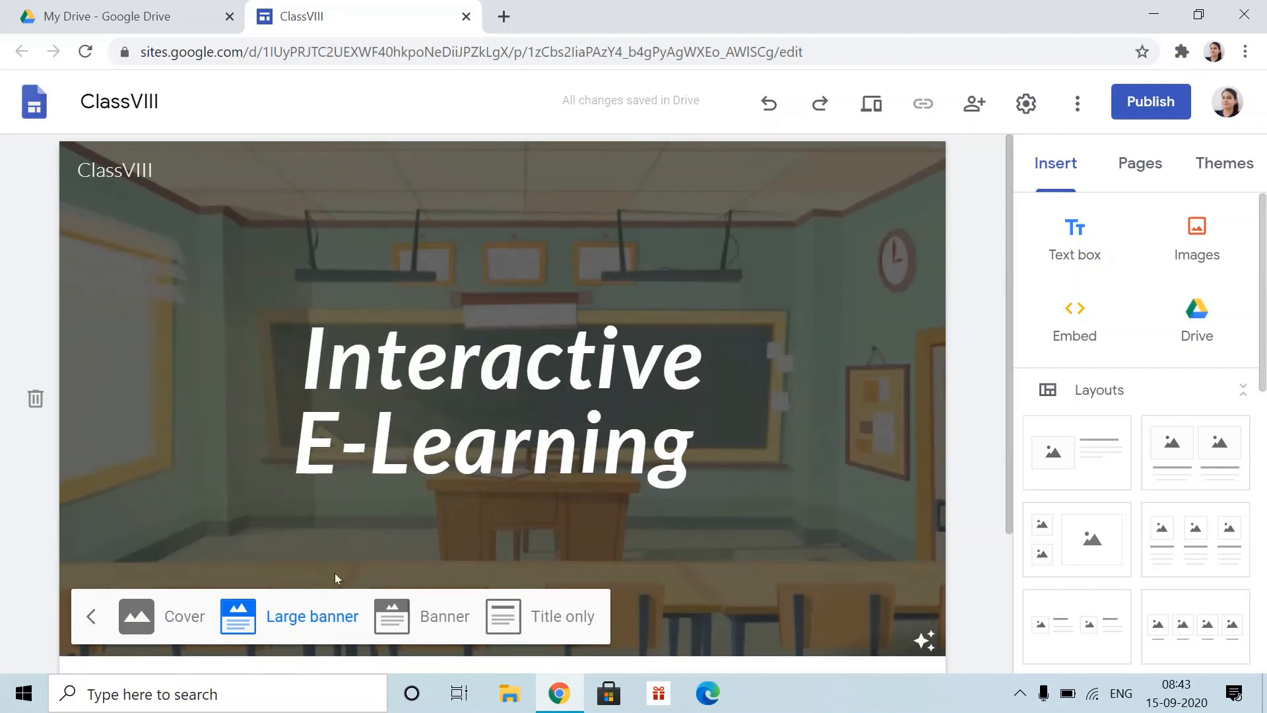
{"action": "left_click", "coordinate": [138, 616]}
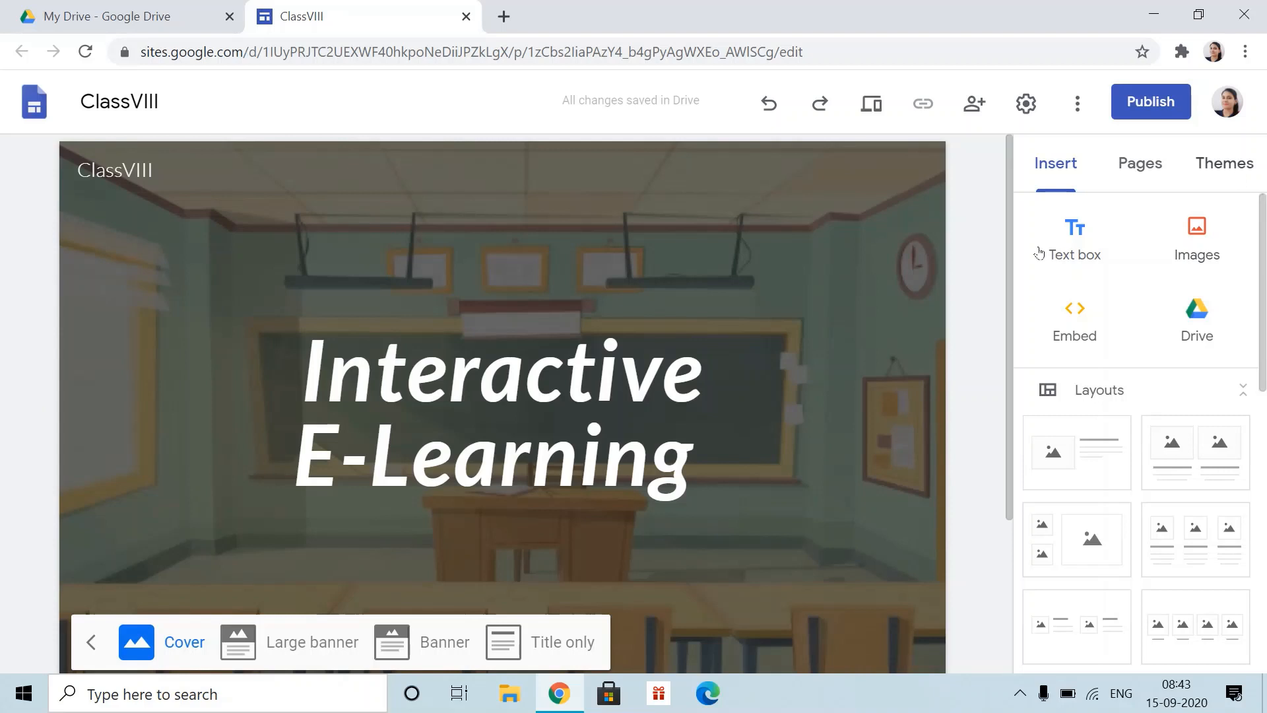
- Try the Simple theme with Classic fonts and its pink colour
{"action": "left_click", "coordinate": [1236, 173]}
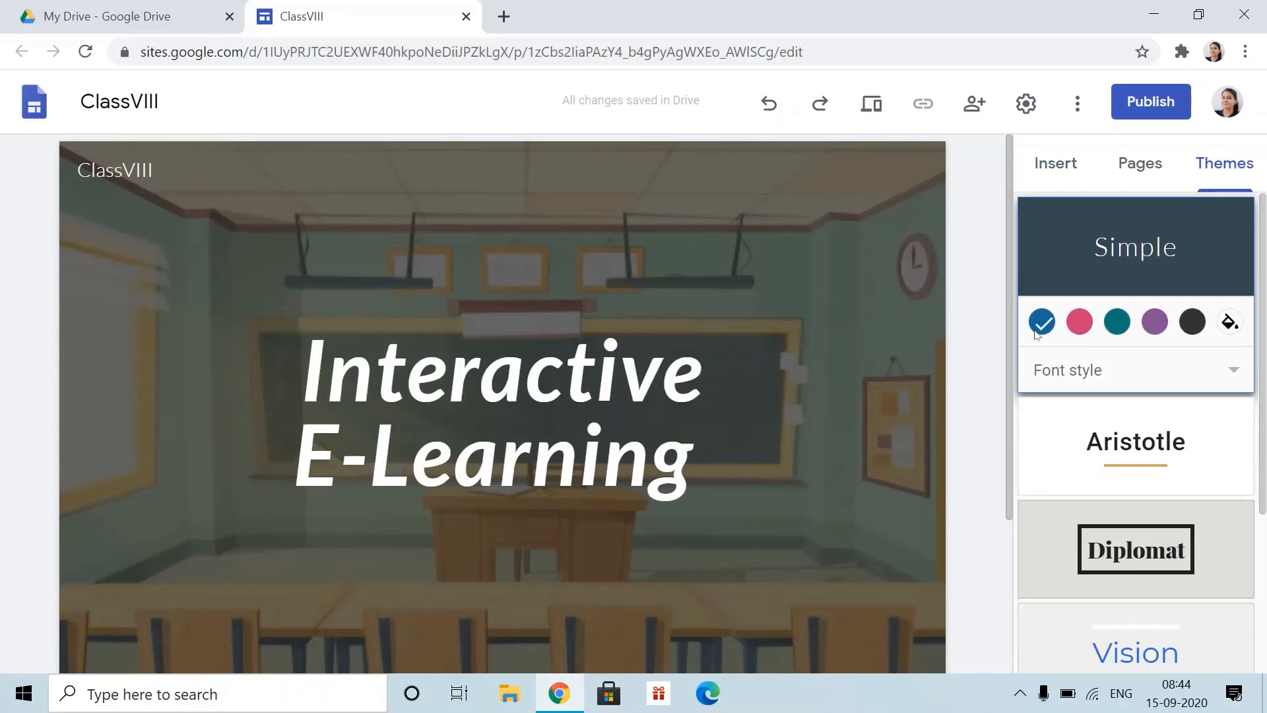
{"action": "left_click", "coordinate": [1141, 369]}
{"action": "left_click", "coordinate": [1094, 420]}
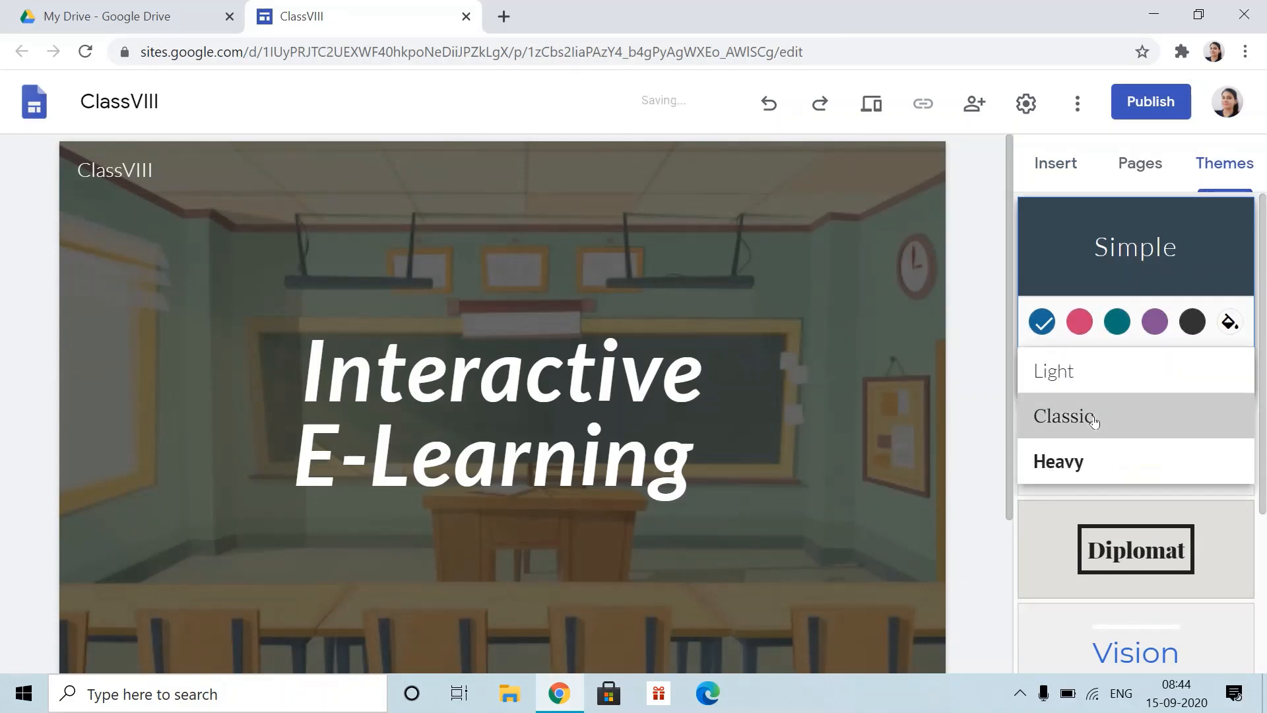
{"action": "left_click", "coordinate": [1082, 322]}
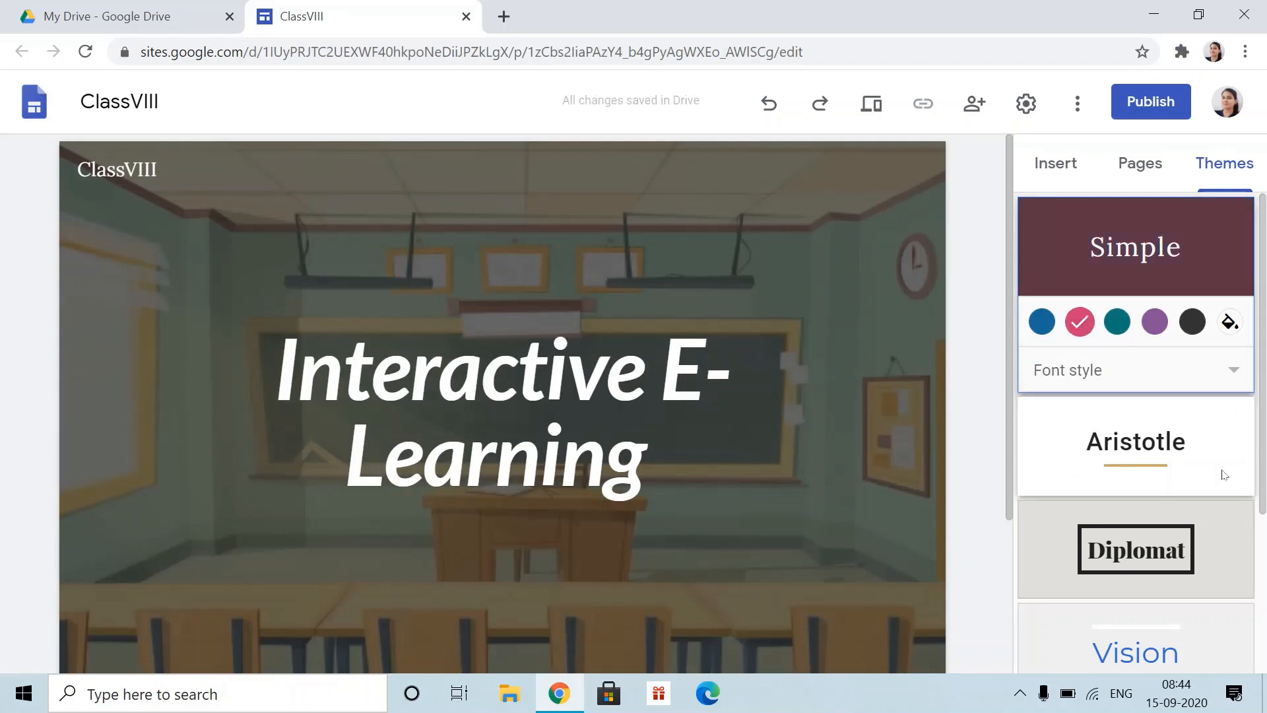
- Preview the Vision, Level and Diplomat themes, then apply Impression
{"action": "scroll", "coordinate": [1225, 475], "scroll_direction": "down", "scroll_amount": 3}
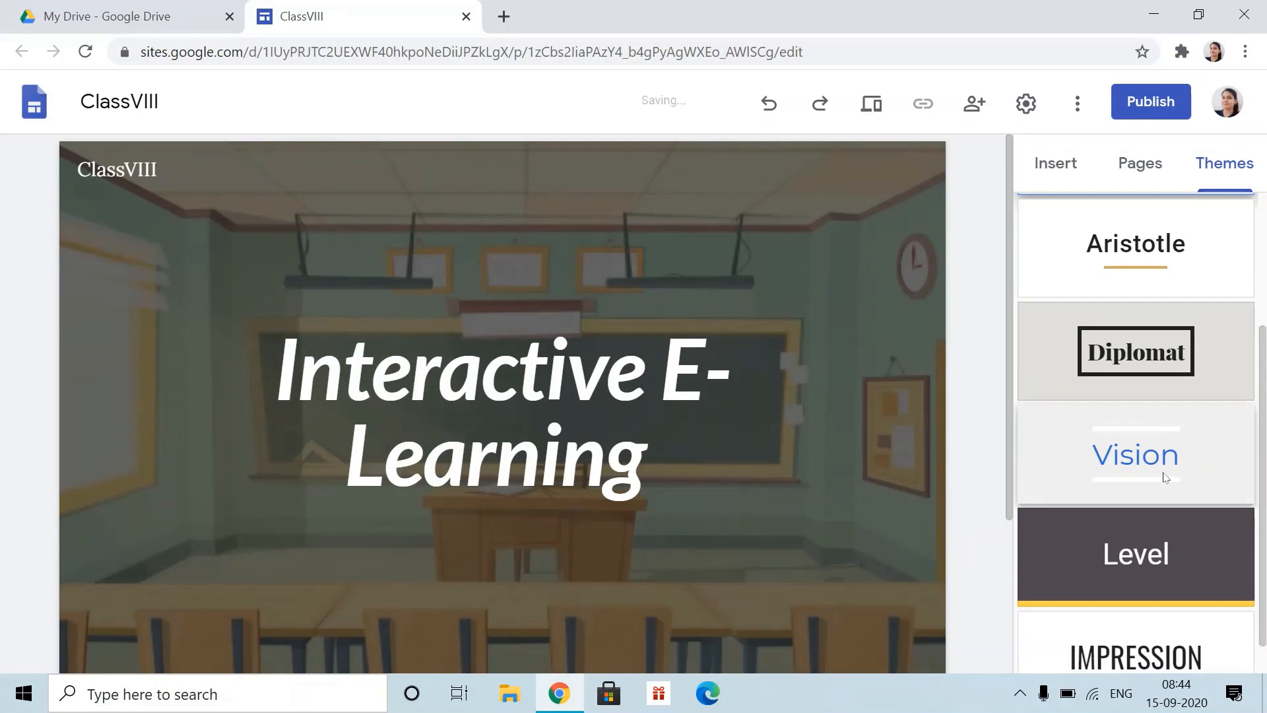
{"action": "left_click", "coordinate": [1165, 477]}
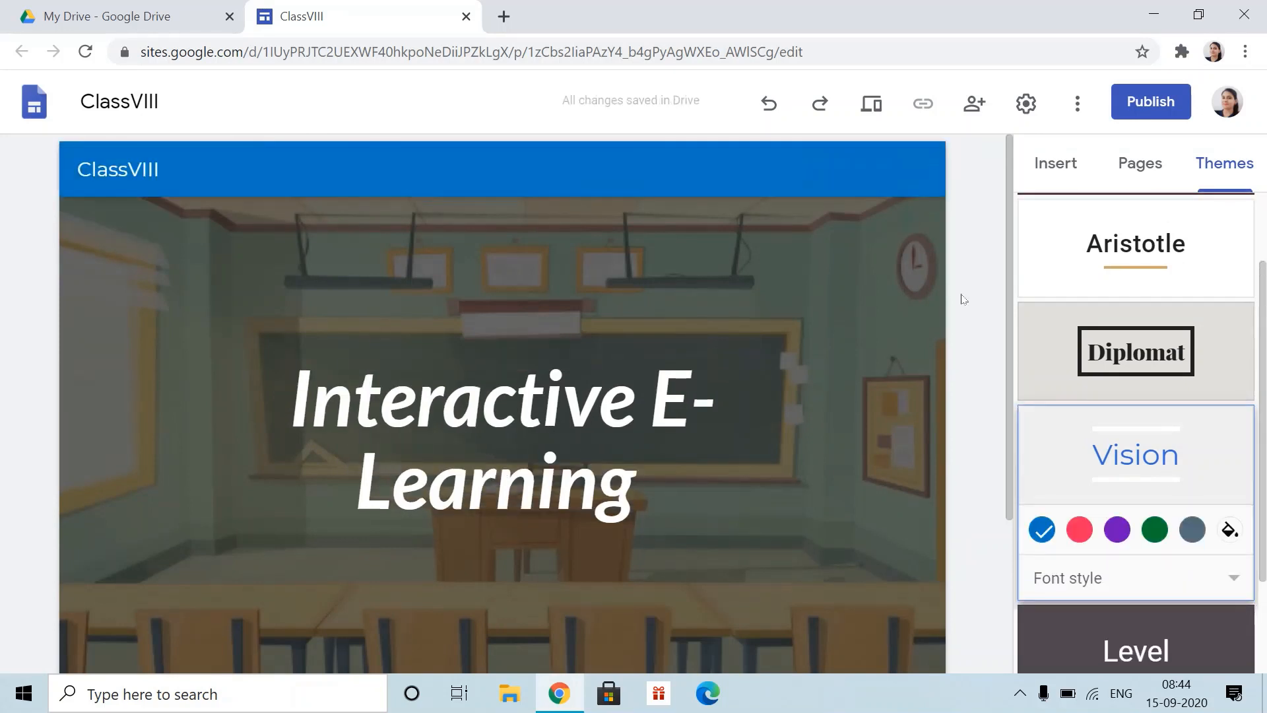
{"action": "scroll", "coordinate": [1194, 522], "scroll_direction": "down", "scroll_amount": 1}
{"action": "scroll", "coordinate": [1138, 526], "scroll_direction": "down", "scroll_amount": 2}
{"action": "left_click", "coordinate": [1138, 525]}
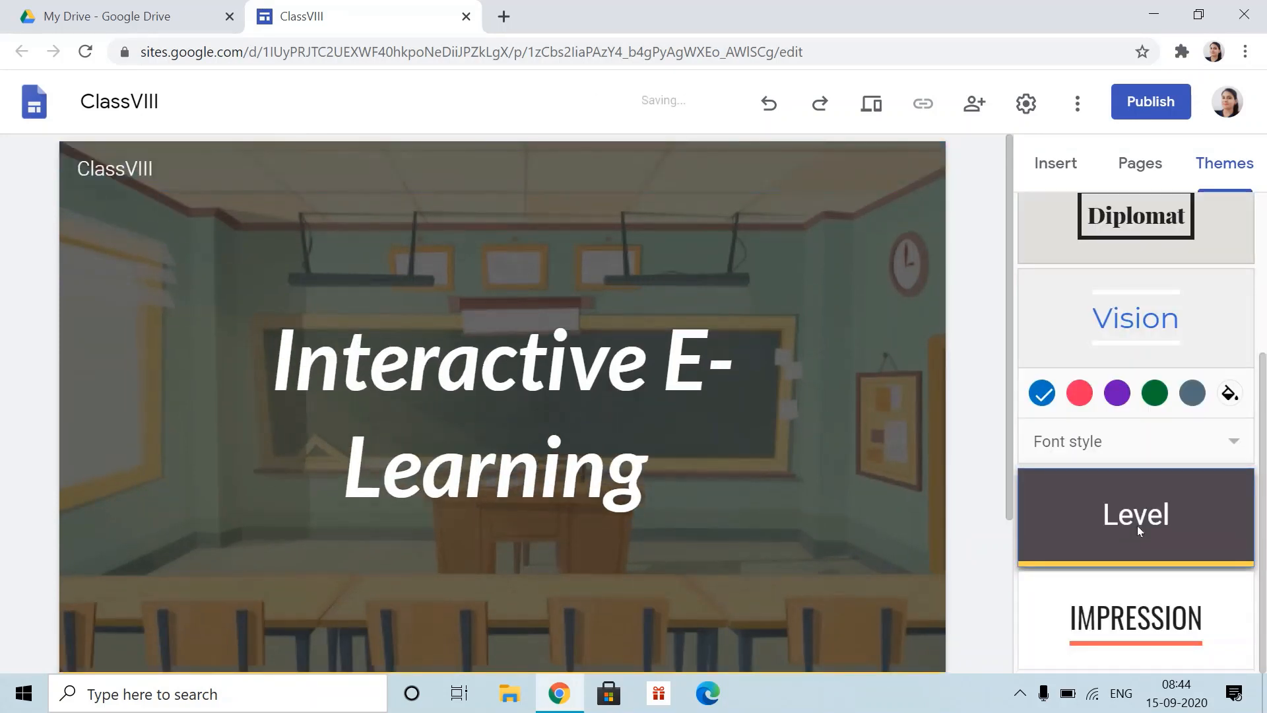
{"action": "left_click", "coordinate": [1147, 350]}
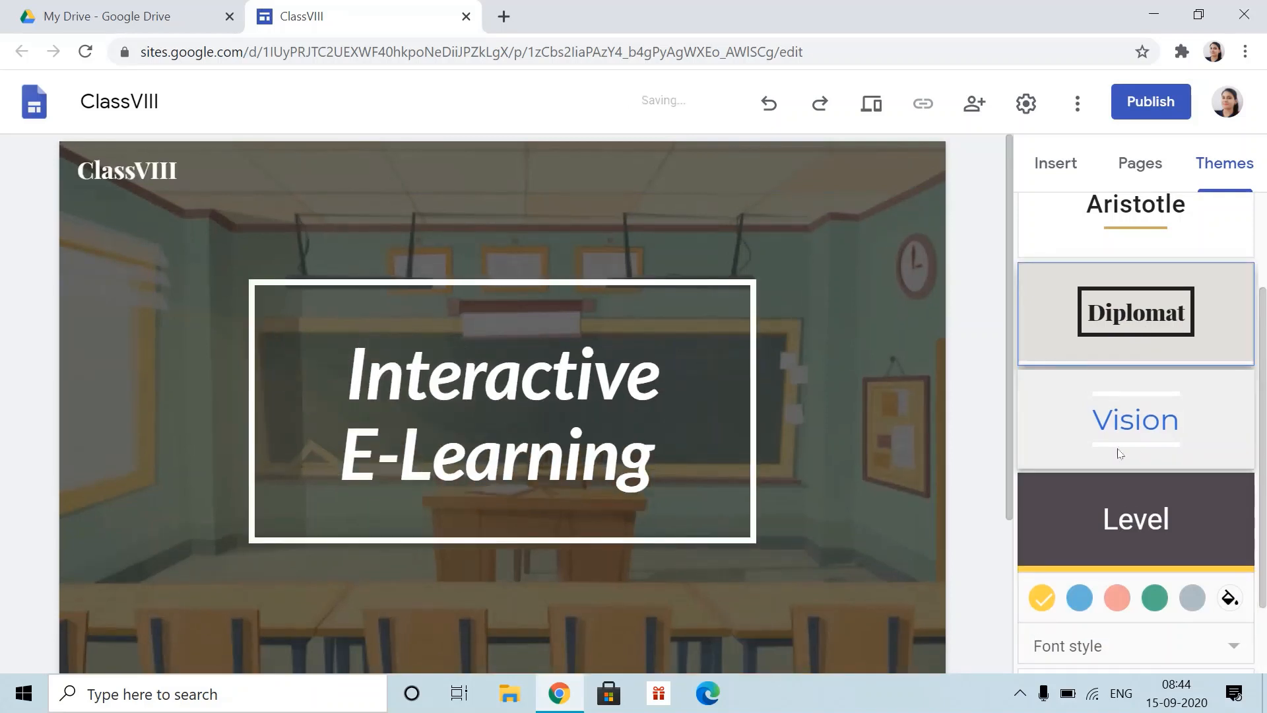
{"action": "scroll", "coordinate": [1165, 492], "scroll_direction": "down", "scroll_amount": 2}
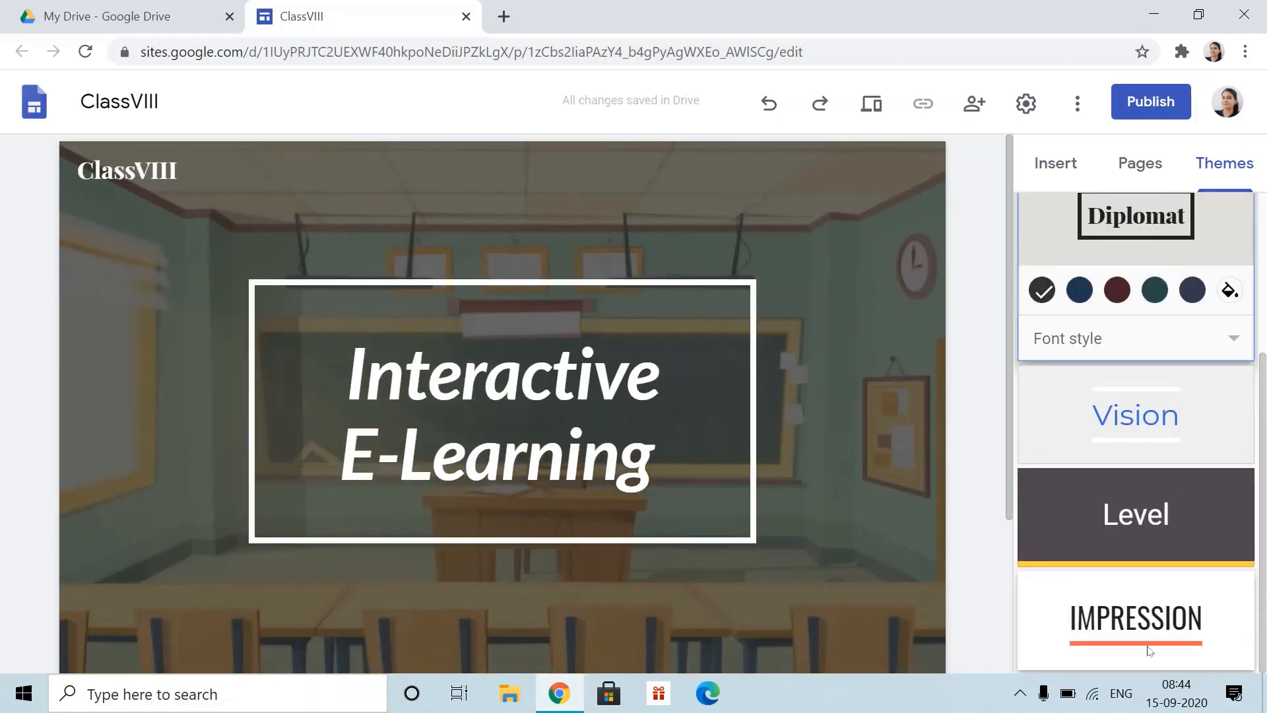
{"action": "left_click", "coordinate": [1131, 623]}
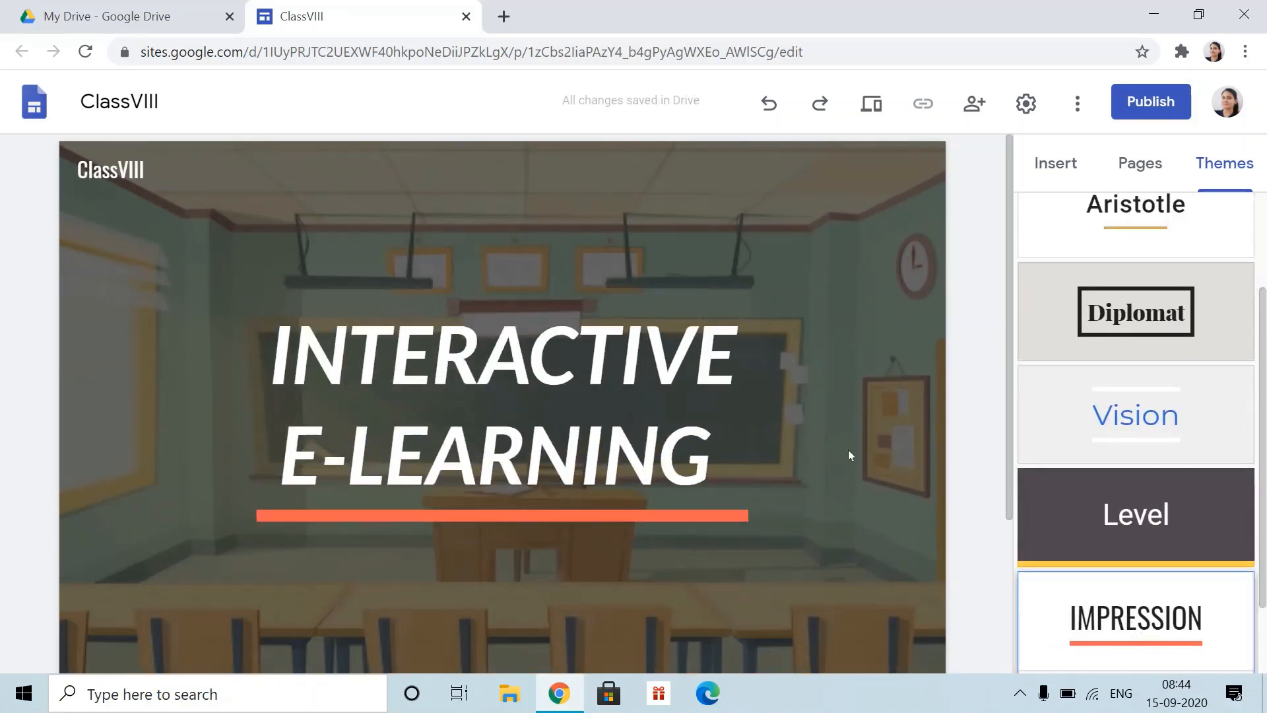
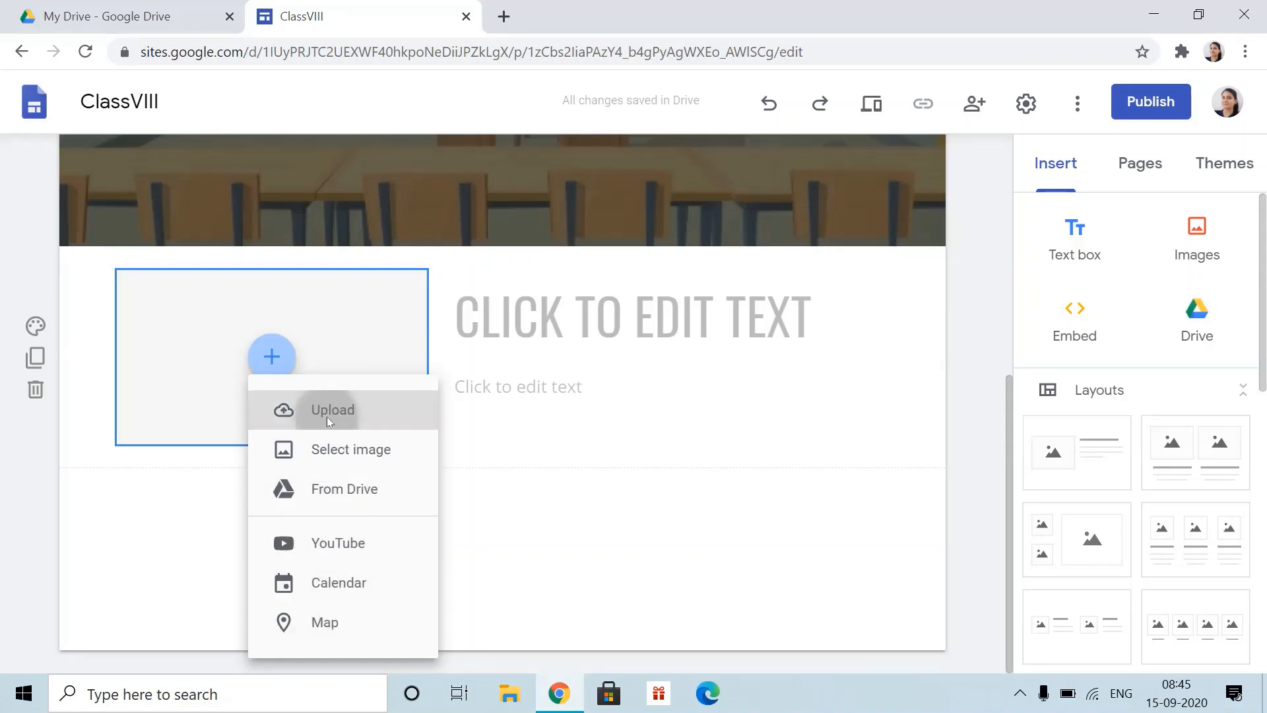
- Upload the classroom-mathematics file from the computer into the image placeholder
{"action": "left_click", "coordinate": [276, 416]}
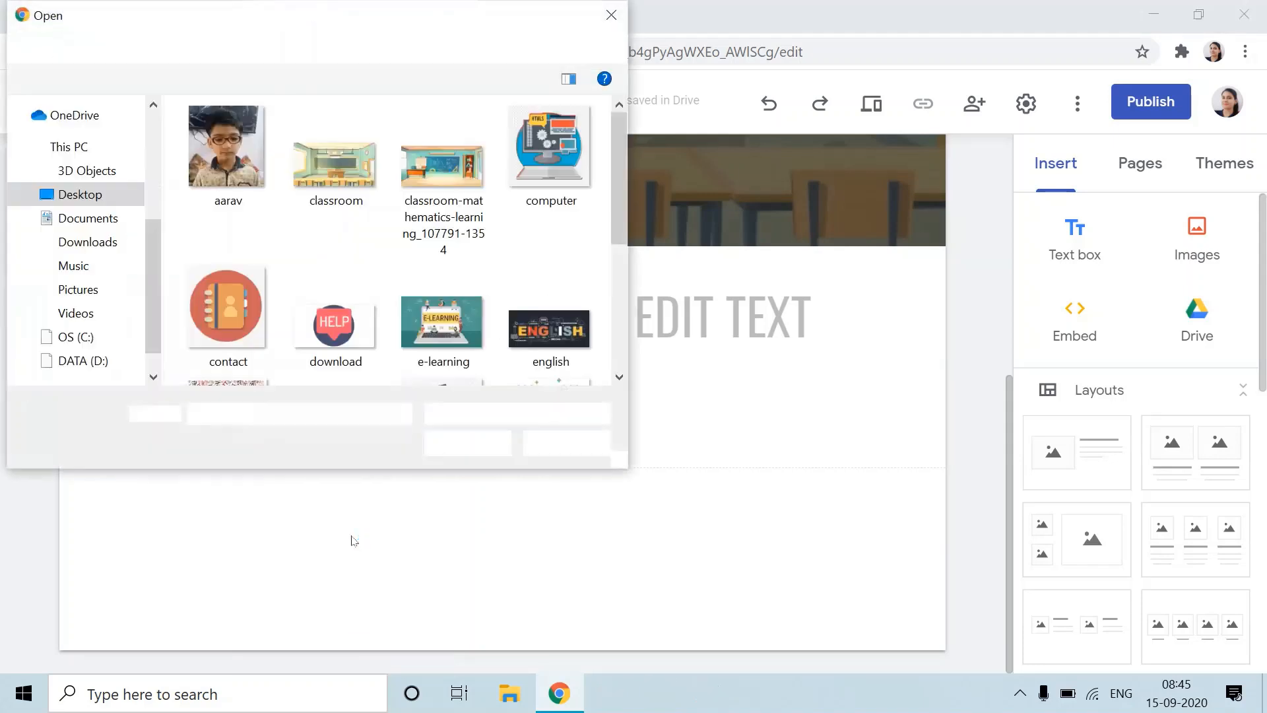
{"action": "scroll", "coordinate": [517, 363], "scroll_direction": "down", "scroll_amount": 3}
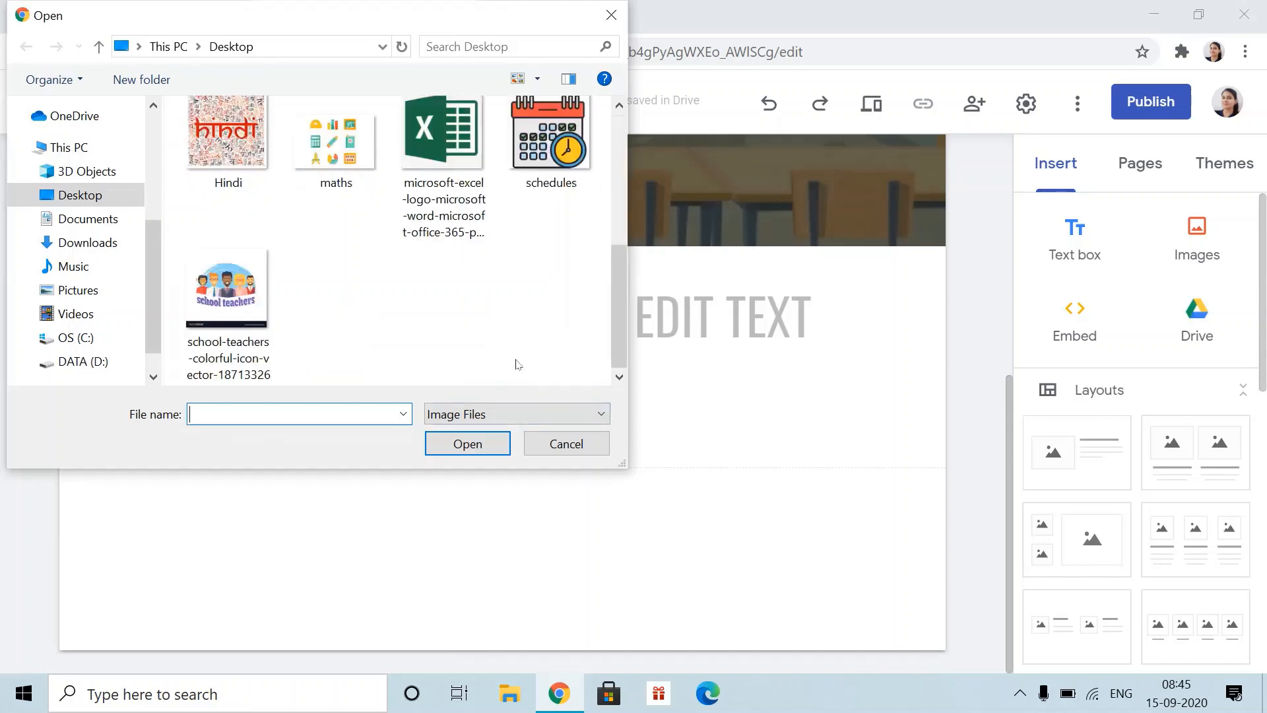
{"action": "scroll", "coordinate": [294, 317], "scroll_direction": "up", "scroll_amount": 3}
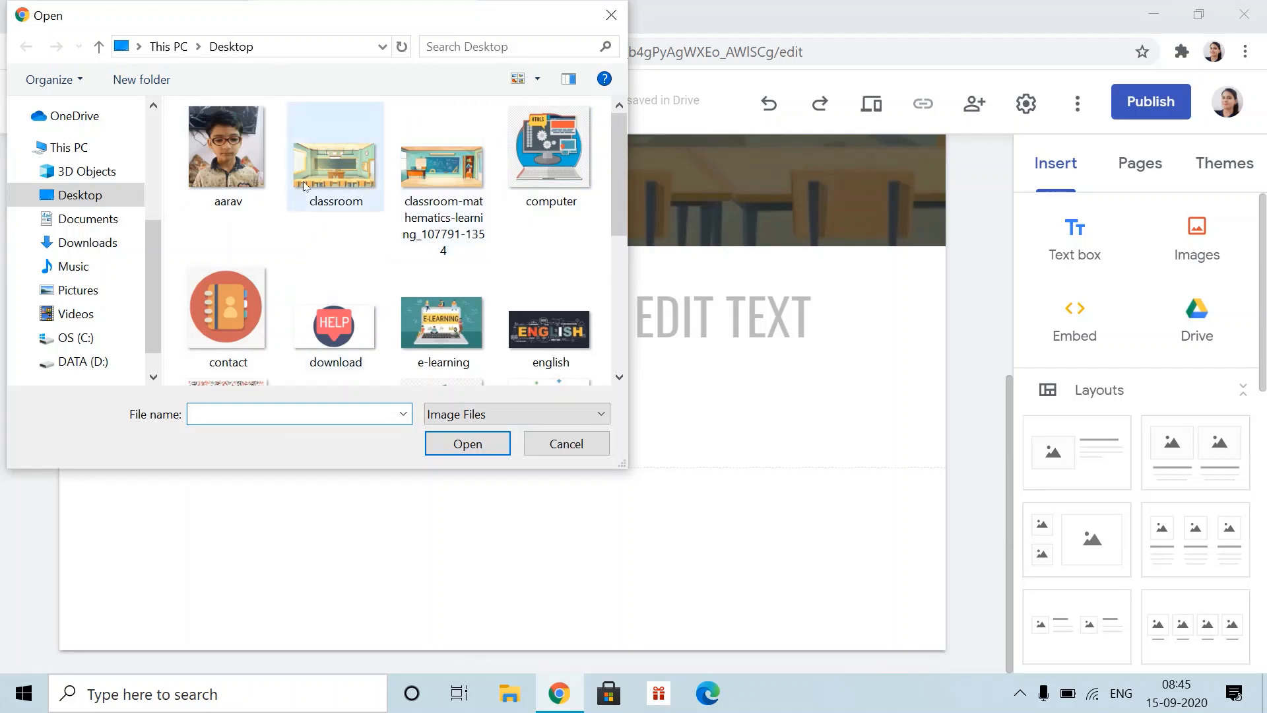
{"action": "double_click", "coordinate": [451, 175]}
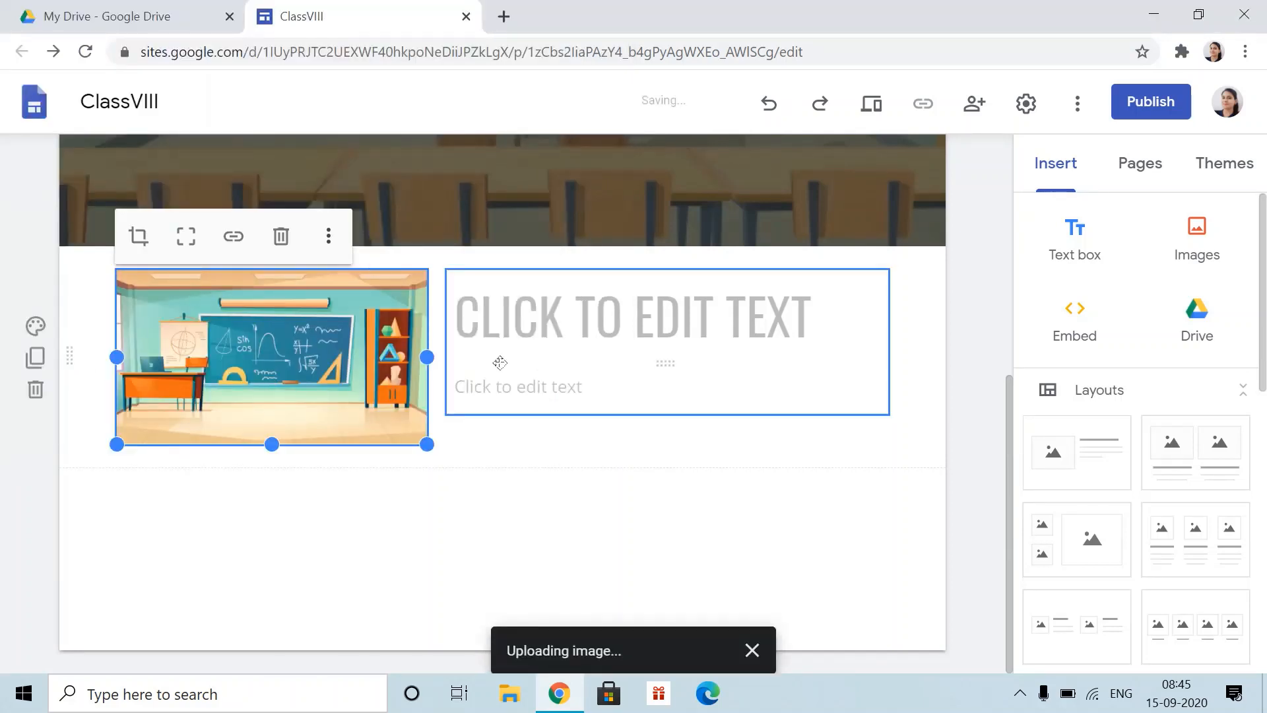
- Enter the title 'WELCOME ALL' and the line 'All are welcome to my class..' beneath it
{"action": "left_click", "coordinate": [570, 334]}
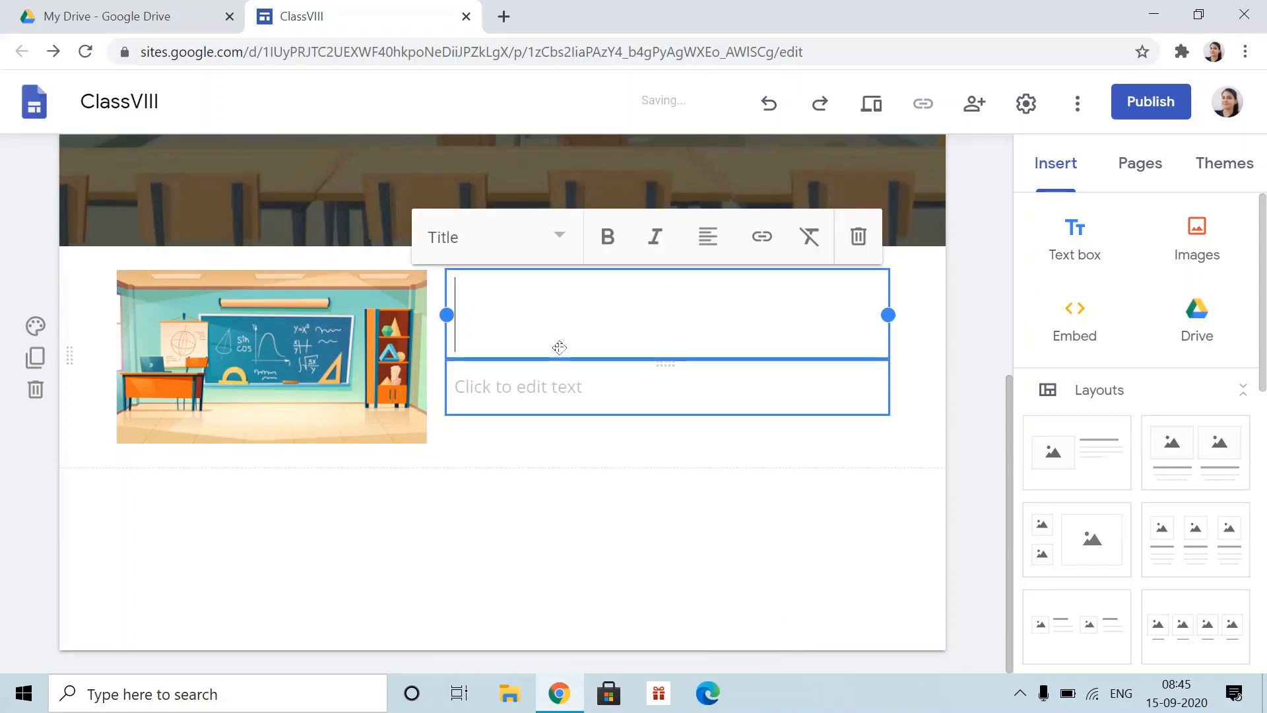
{"action": "type", "text": "W"}
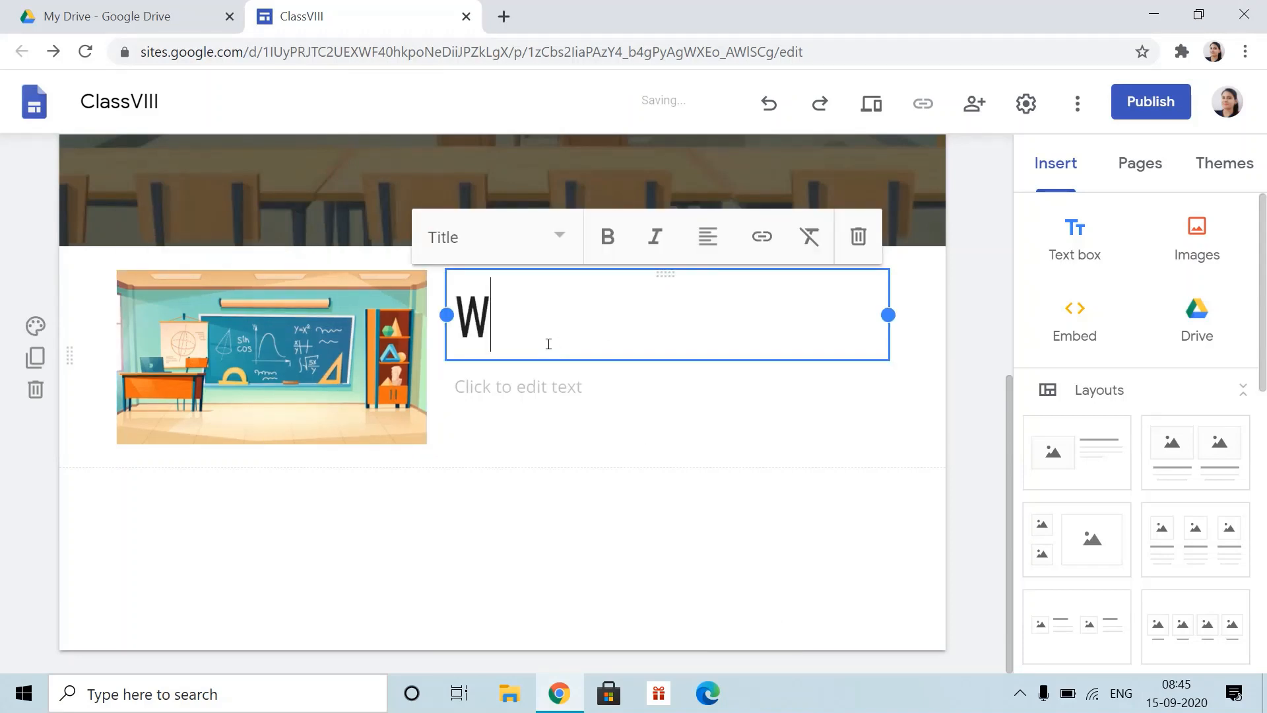
{"action": "type", "text": "ELCOME ALL"}
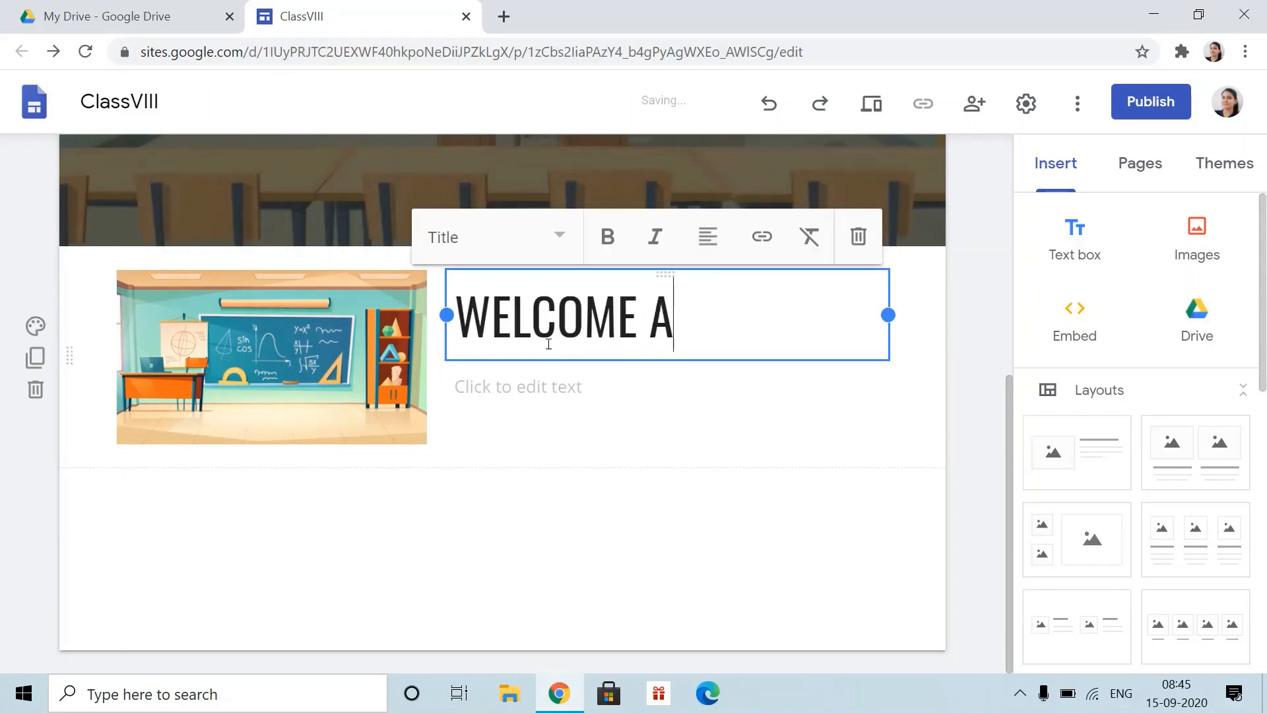
{"action": "left_click", "coordinate": [566, 387]}
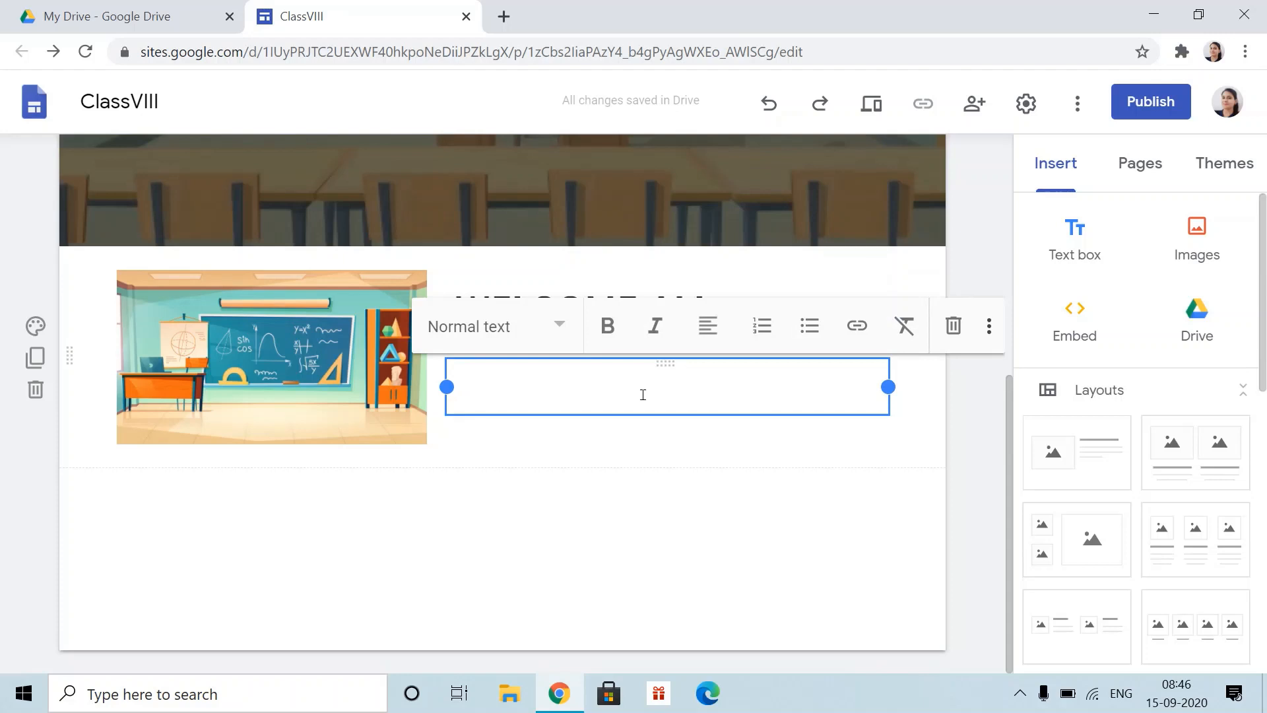
{"action": "type", "text": "All"}
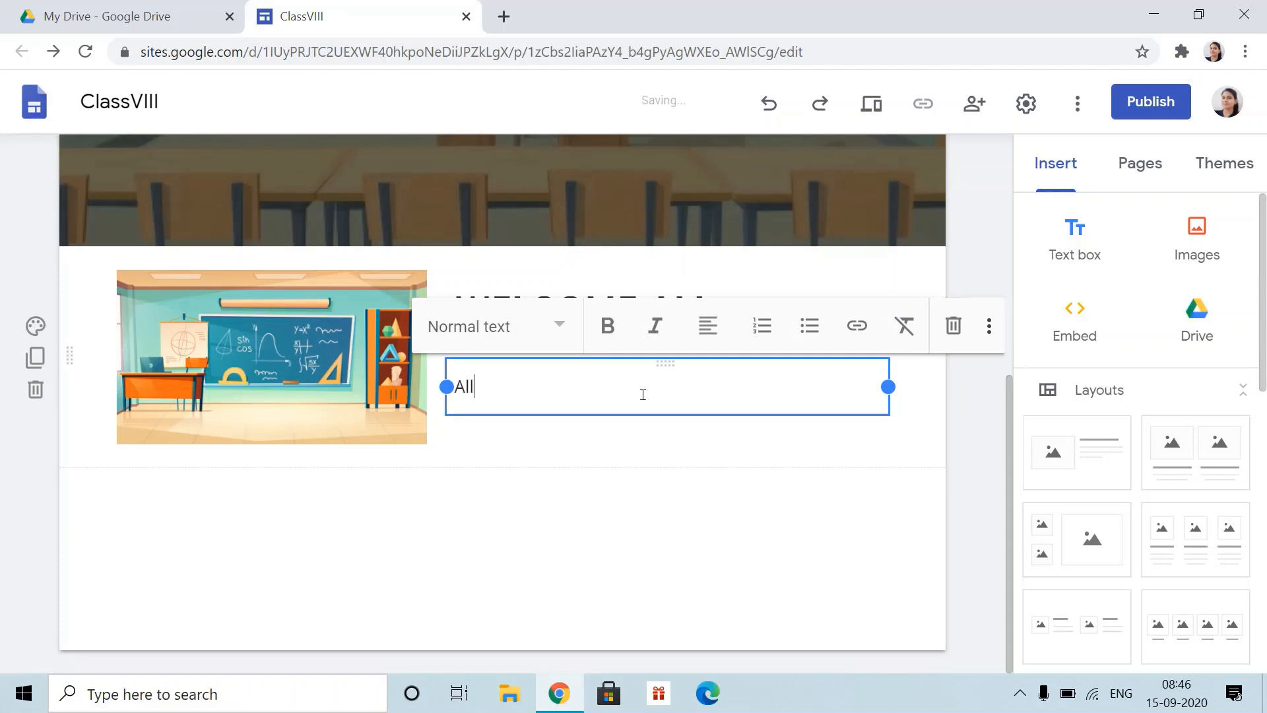
{"action": "type", "text": " are welcome"}
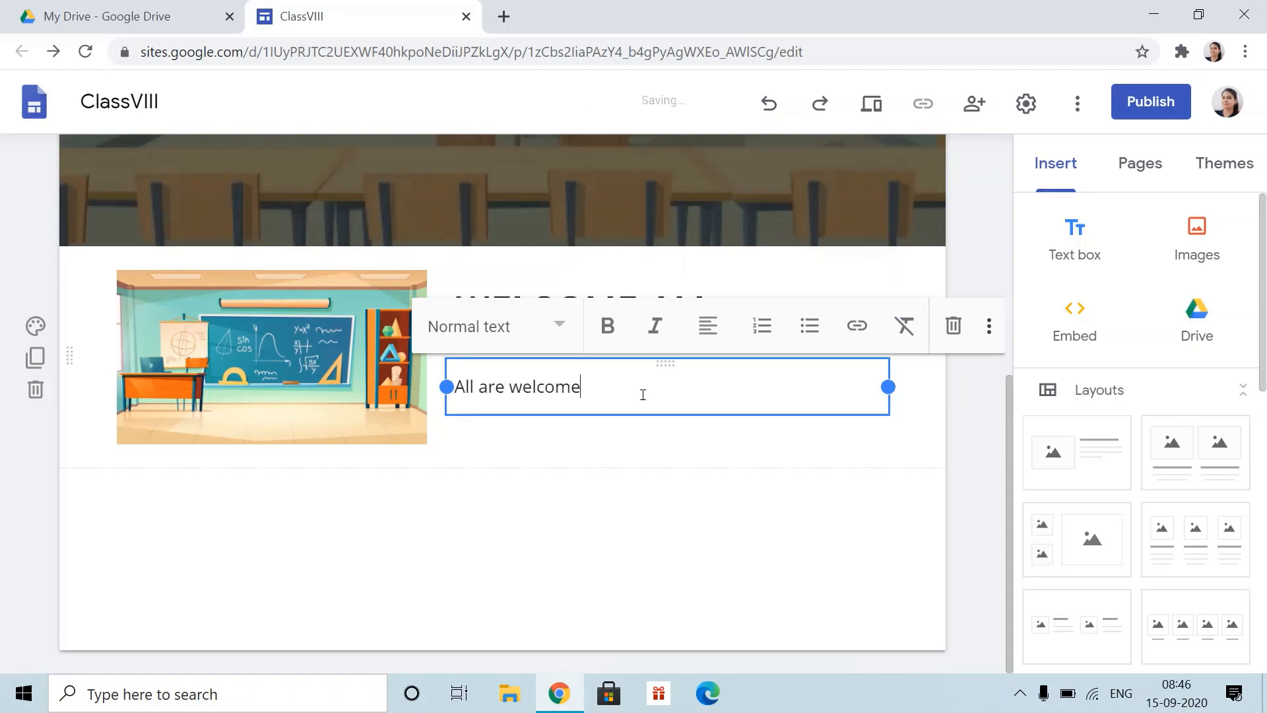
{"action": "type", "text": " to my class"}
{"action": "key", "text": "BackSpace"}
{"action": "type", "text": ".."}
{"action": "left_click", "coordinate": [801, 479]}
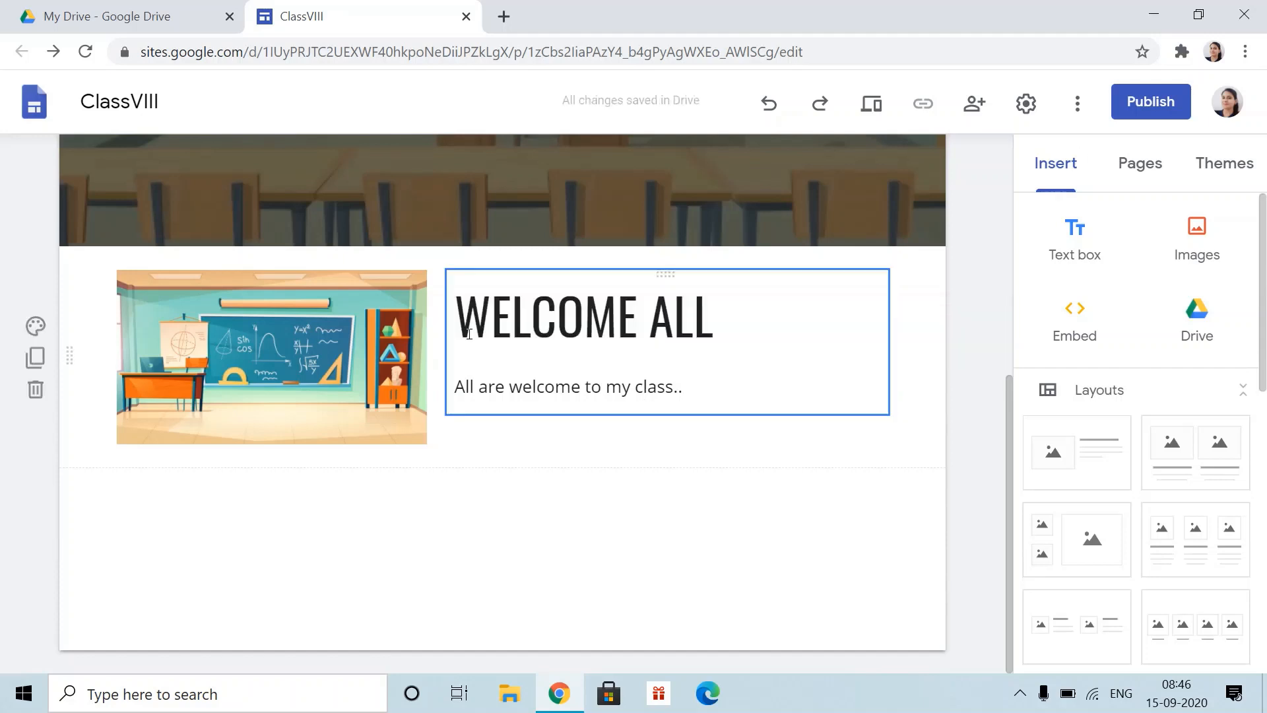
{"action": "left_click", "coordinate": [506, 359]}
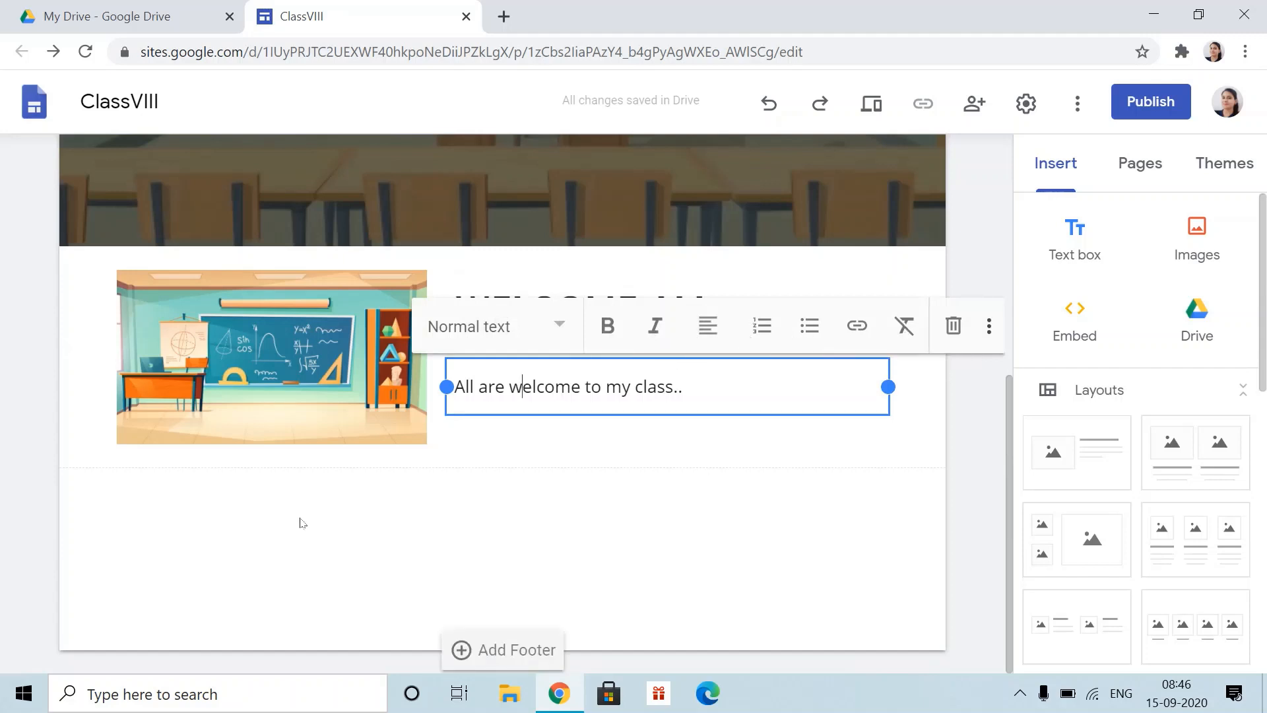
{"action": "left_click", "coordinate": [263, 338]}
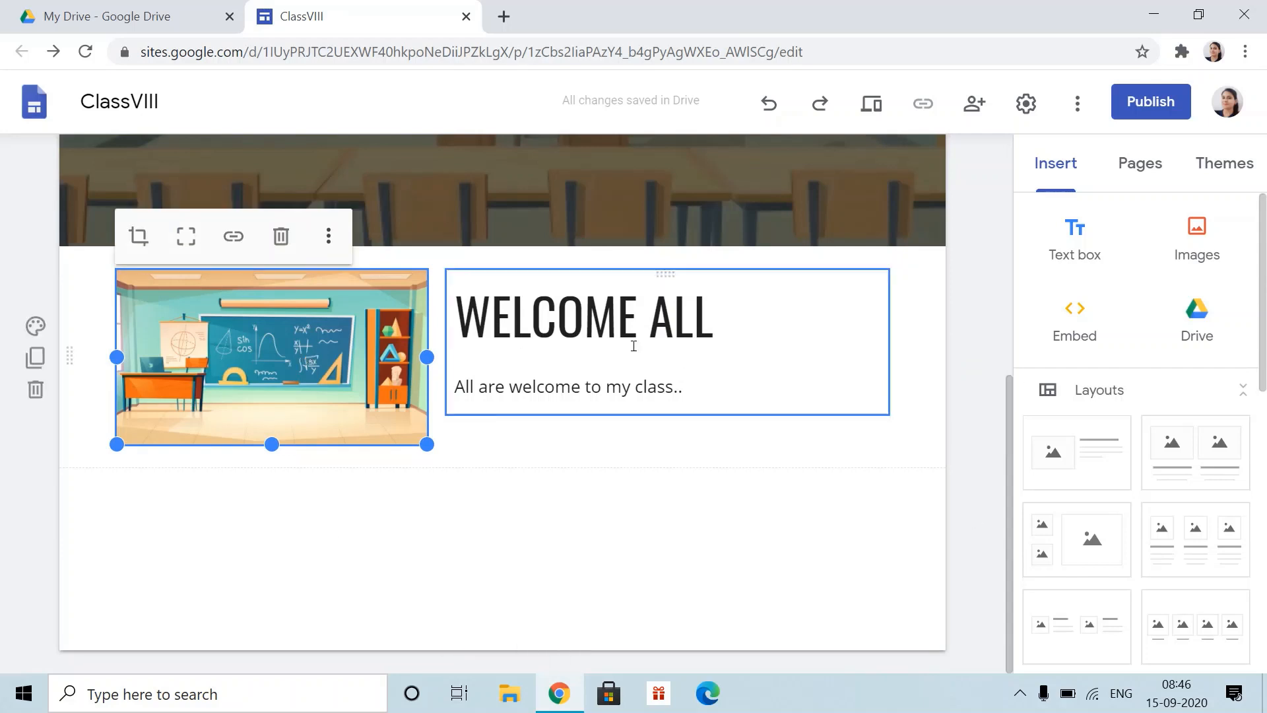
{"action": "left_click", "coordinate": [575, 540]}
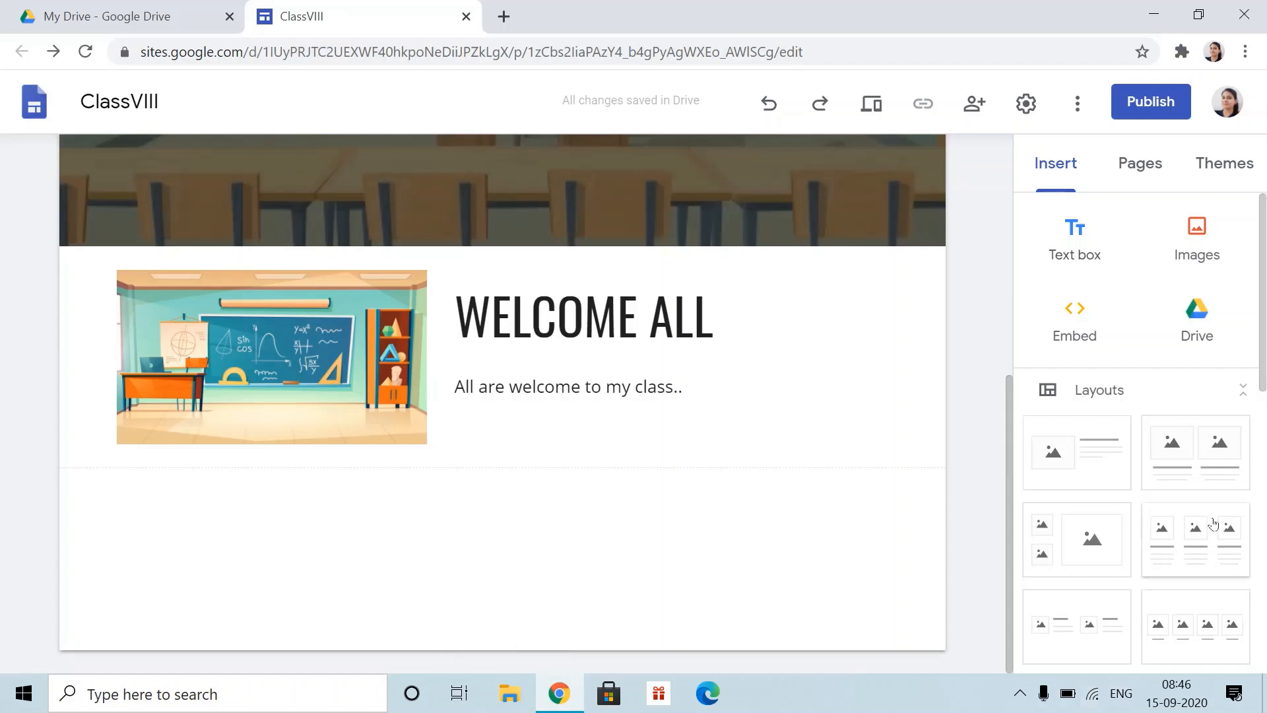
- Insert the three-image layout and upload the school teachers picture into the first column
{"action": "left_click", "coordinate": [1190, 543]}
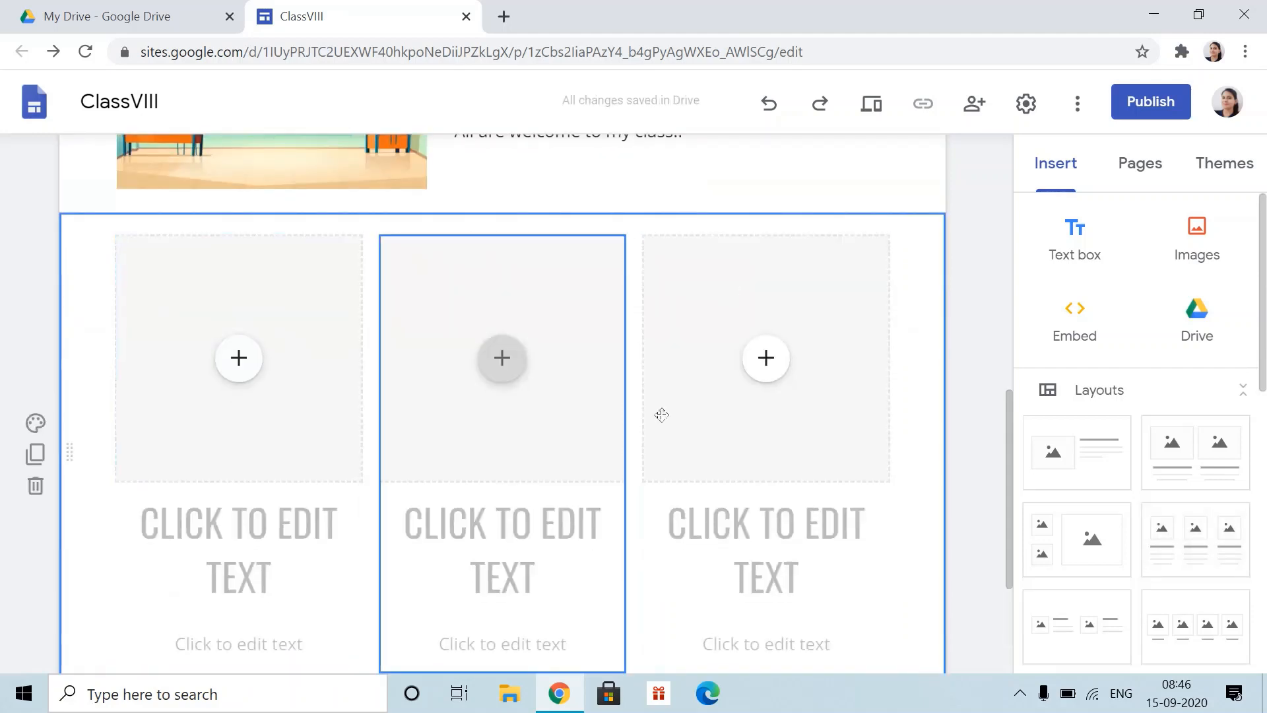
{"action": "left_click", "coordinate": [237, 373]}
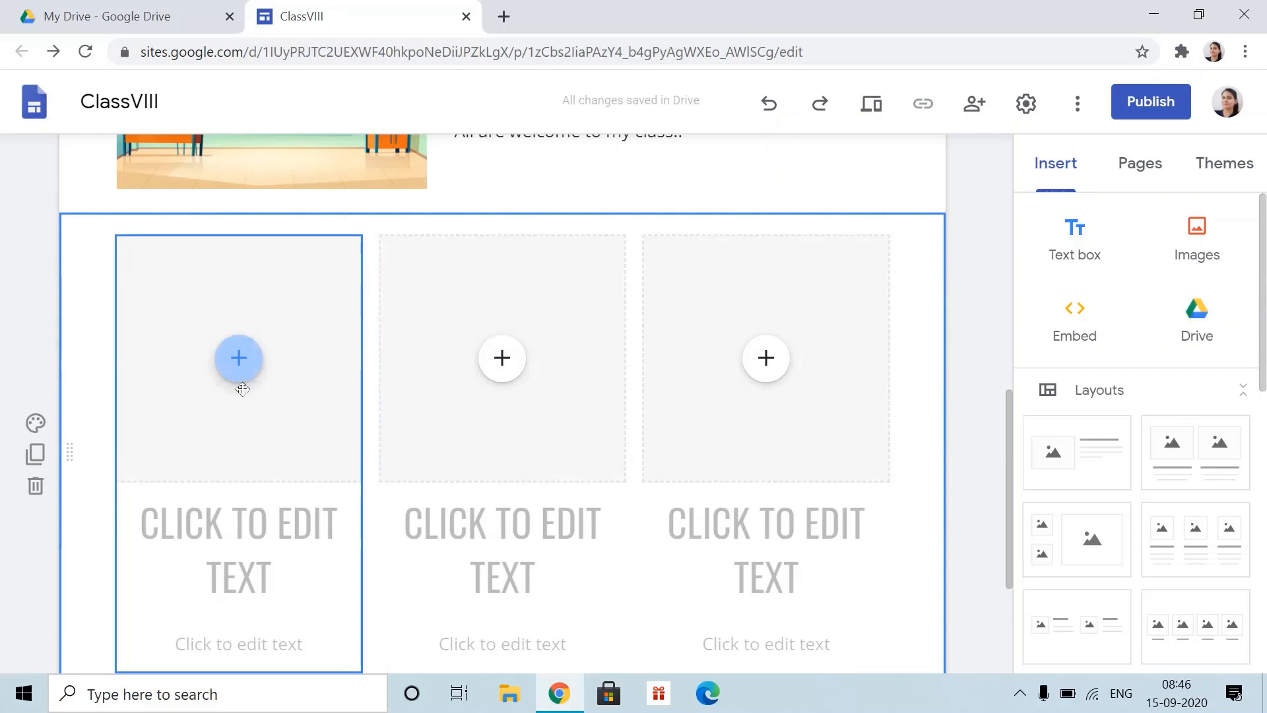
{"action": "left_click", "coordinate": [239, 375]}
{"action": "left_click", "coordinate": [243, 363]}
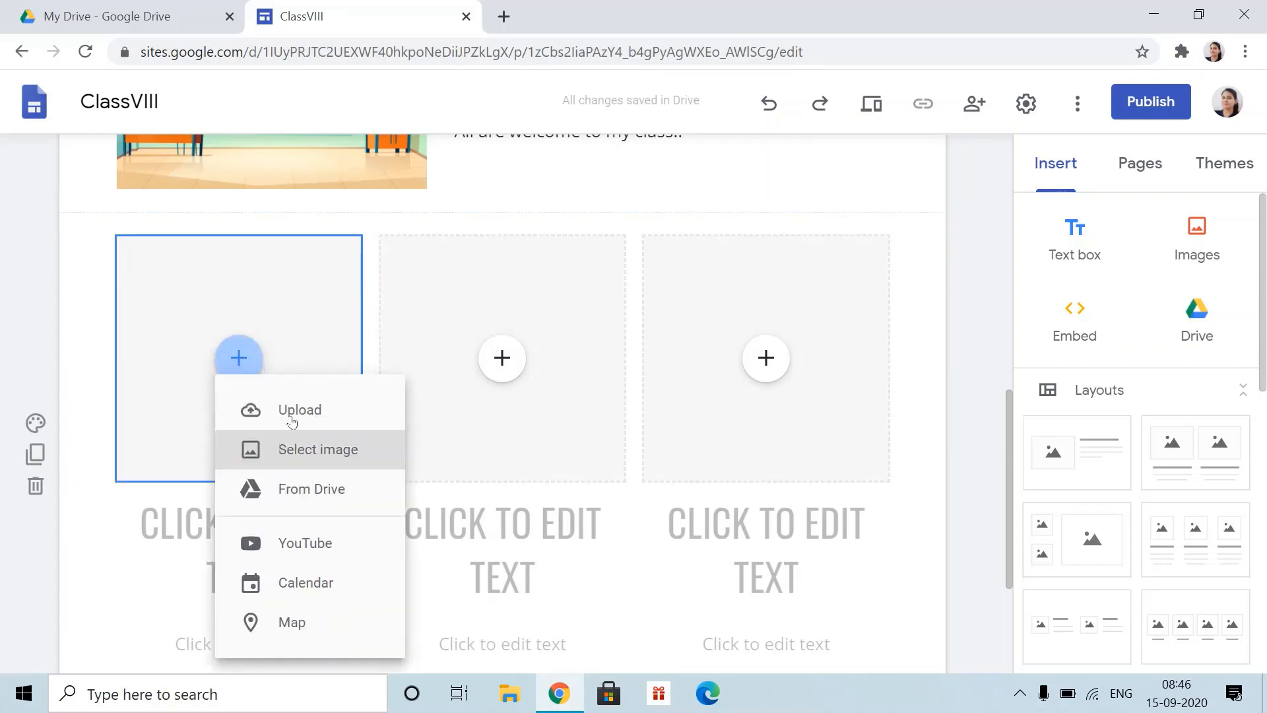
{"action": "left_click", "coordinate": [292, 413]}
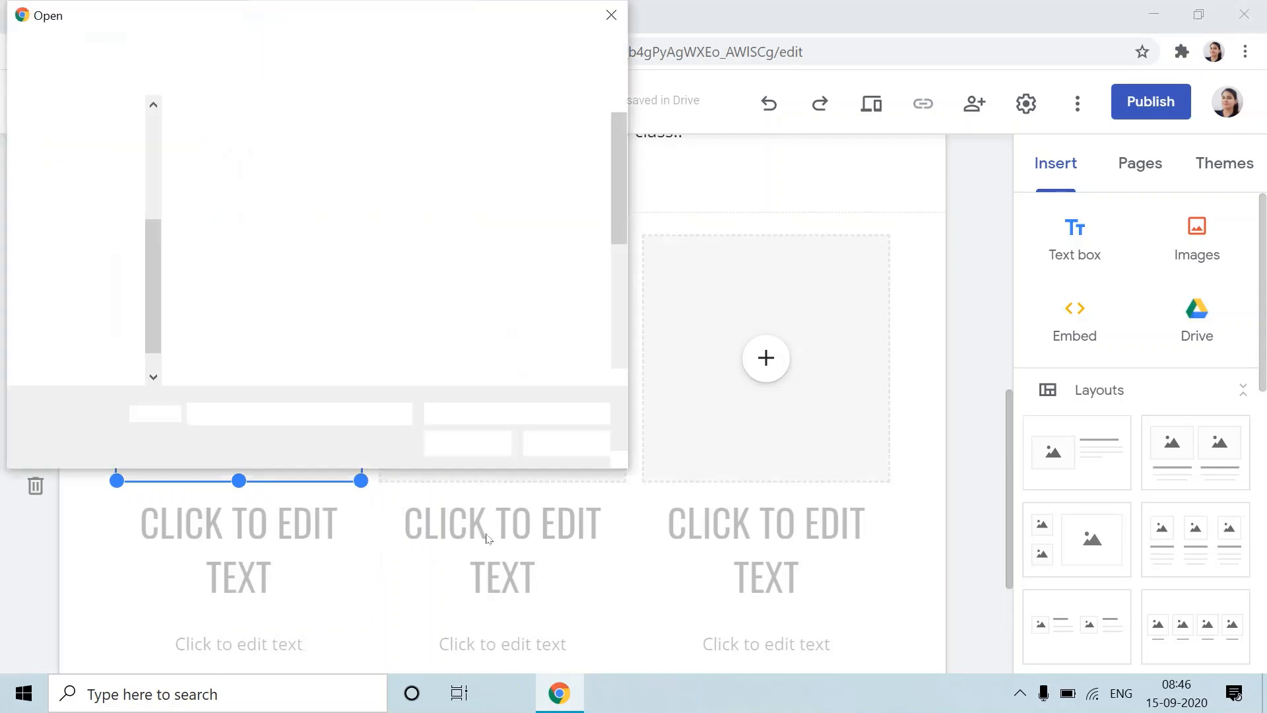
{"action": "scroll", "coordinate": [224, 320], "scroll_direction": "down", "scroll_amount": 3}
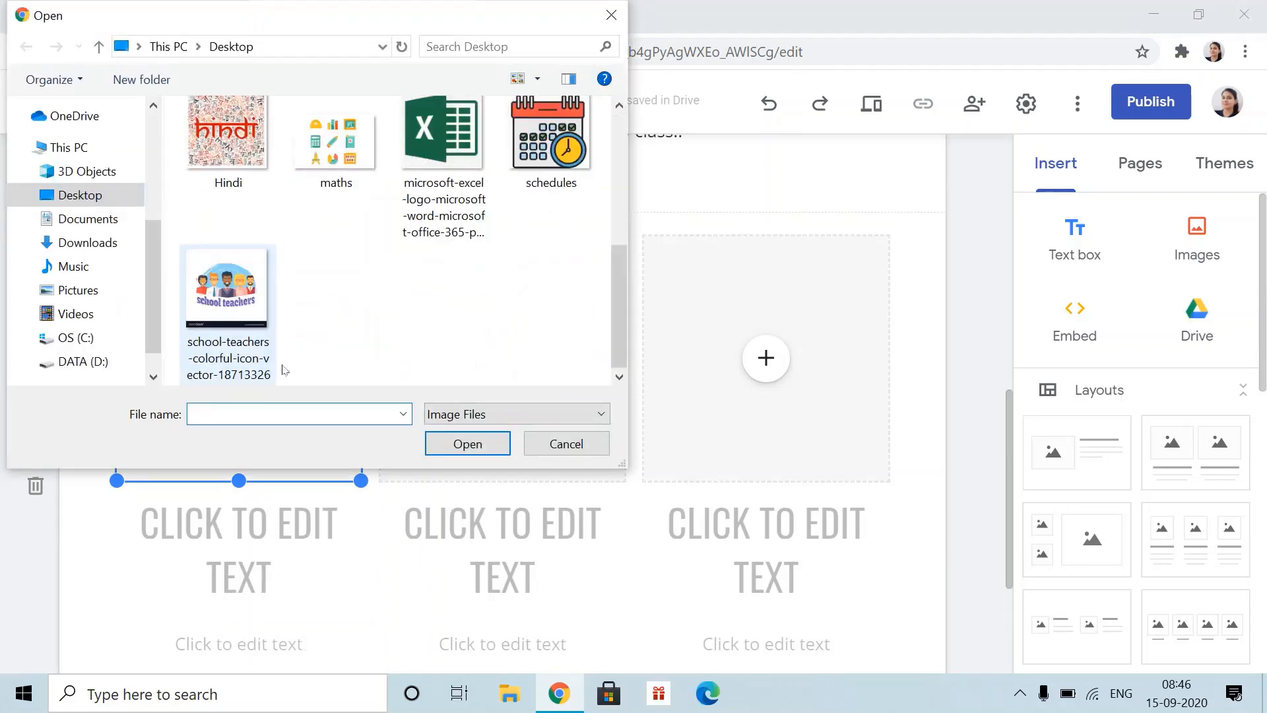
{"action": "left_click", "coordinate": [224, 320]}
{"action": "left_click", "coordinate": [477, 453]}
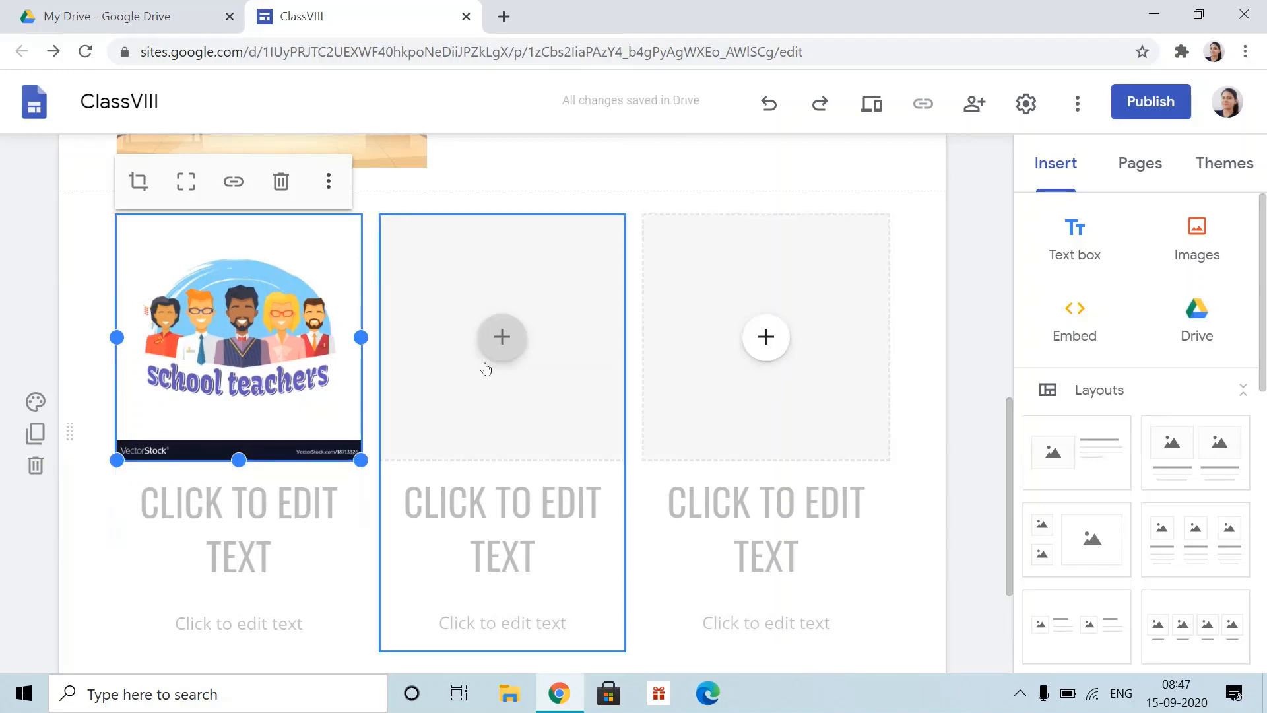
- Upload the schedules picture into the middle column
{"action": "left_click", "coordinate": [501, 336]}
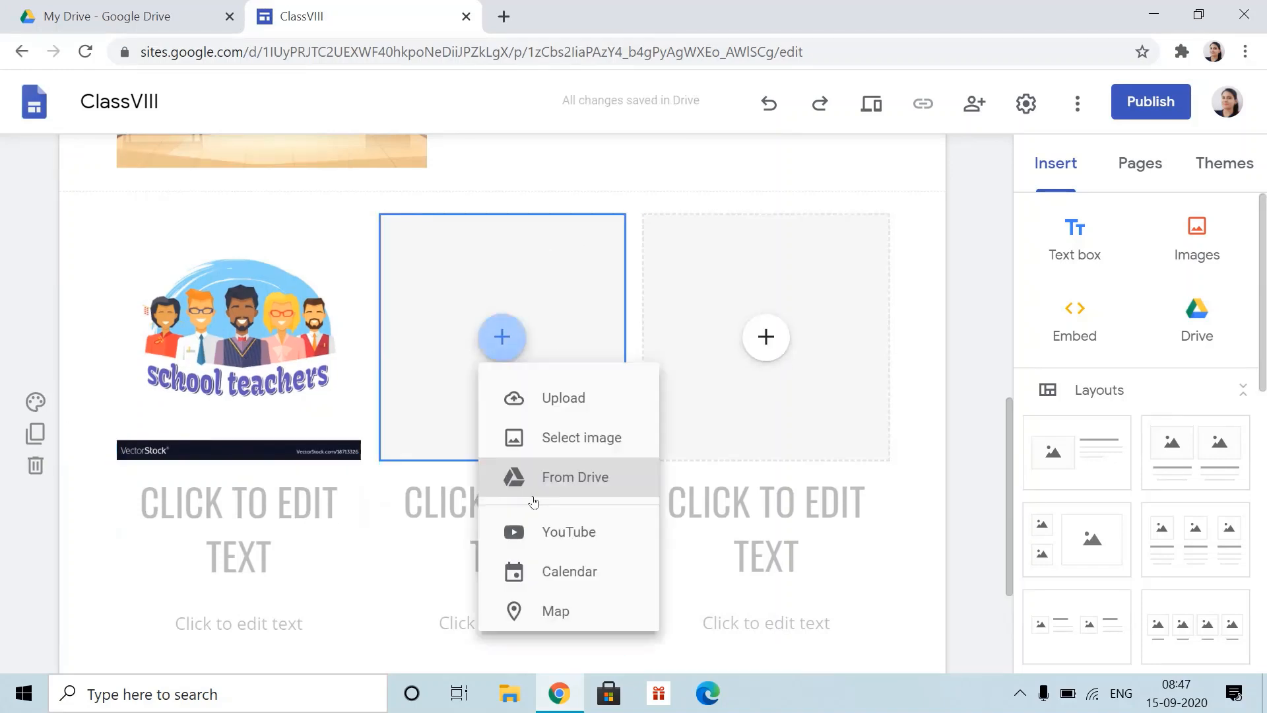
{"action": "left_click", "coordinate": [584, 423]}
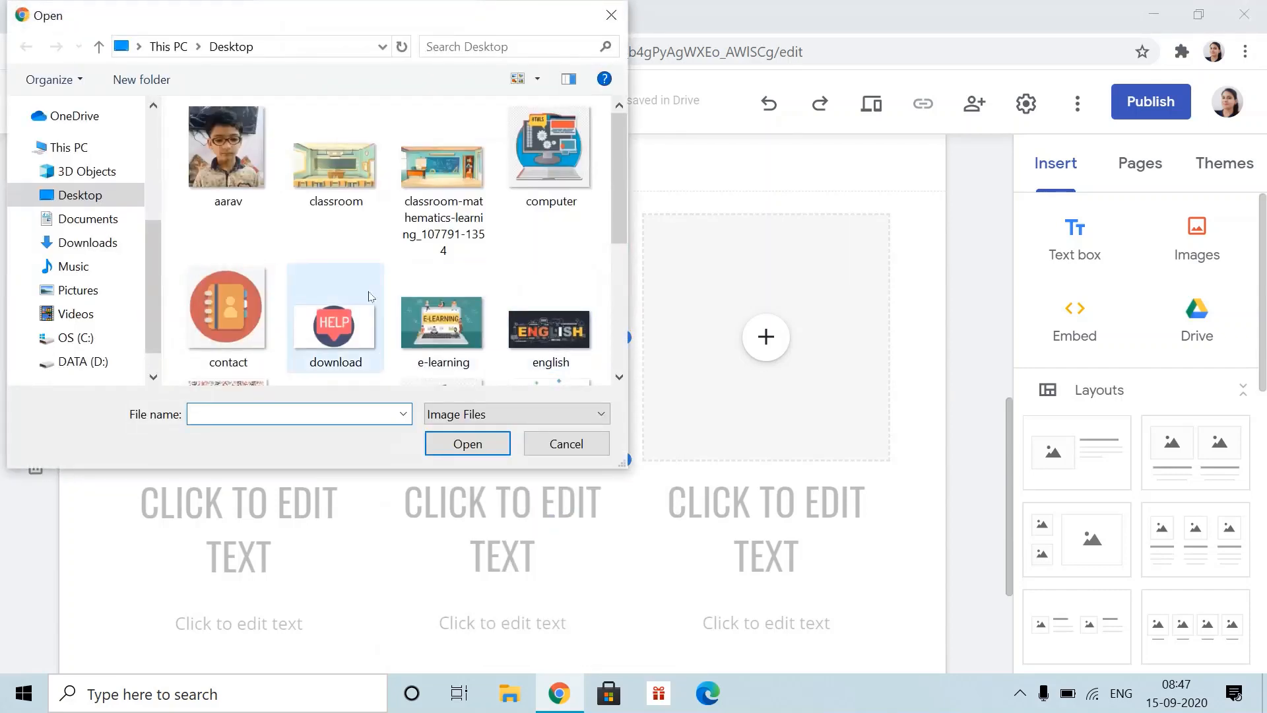
{"action": "scroll", "coordinate": [337, 330], "scroll_direction": "down", "scroll_amount": 5}
{"action": "left_click", "coordinate": [563, 201]}
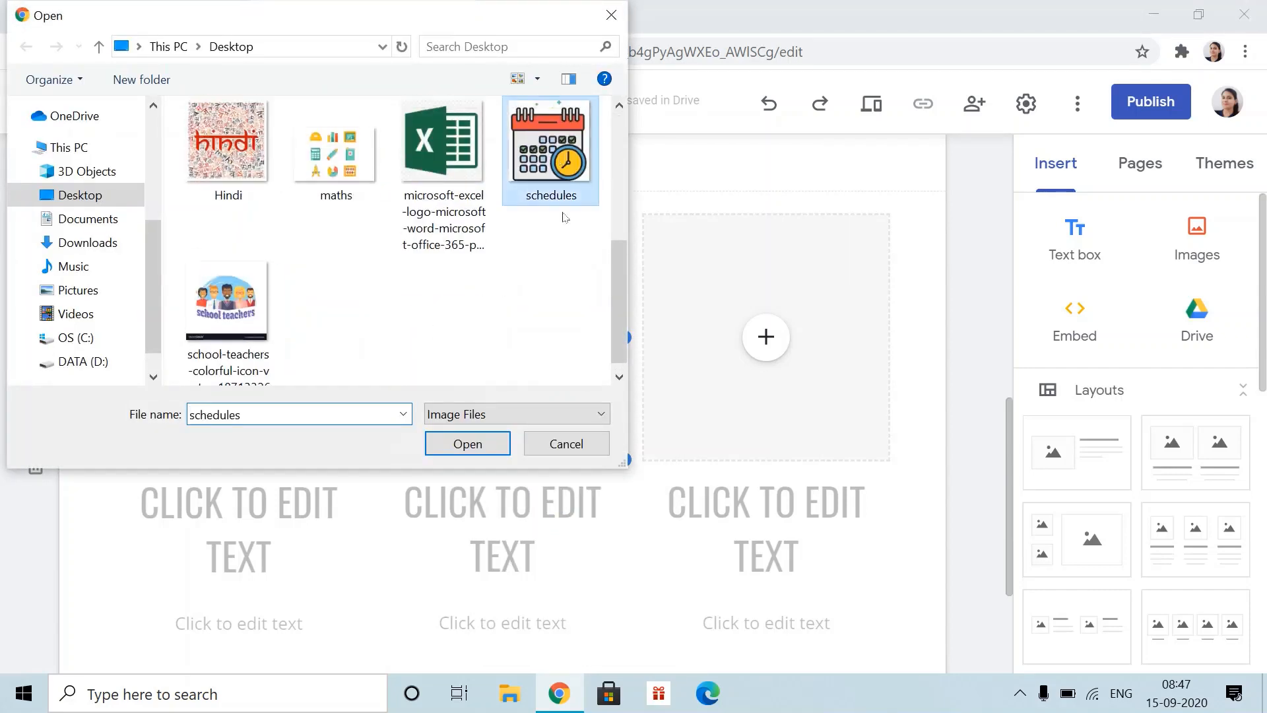
{"action": "left_click", "coordinate": [484, 452]}
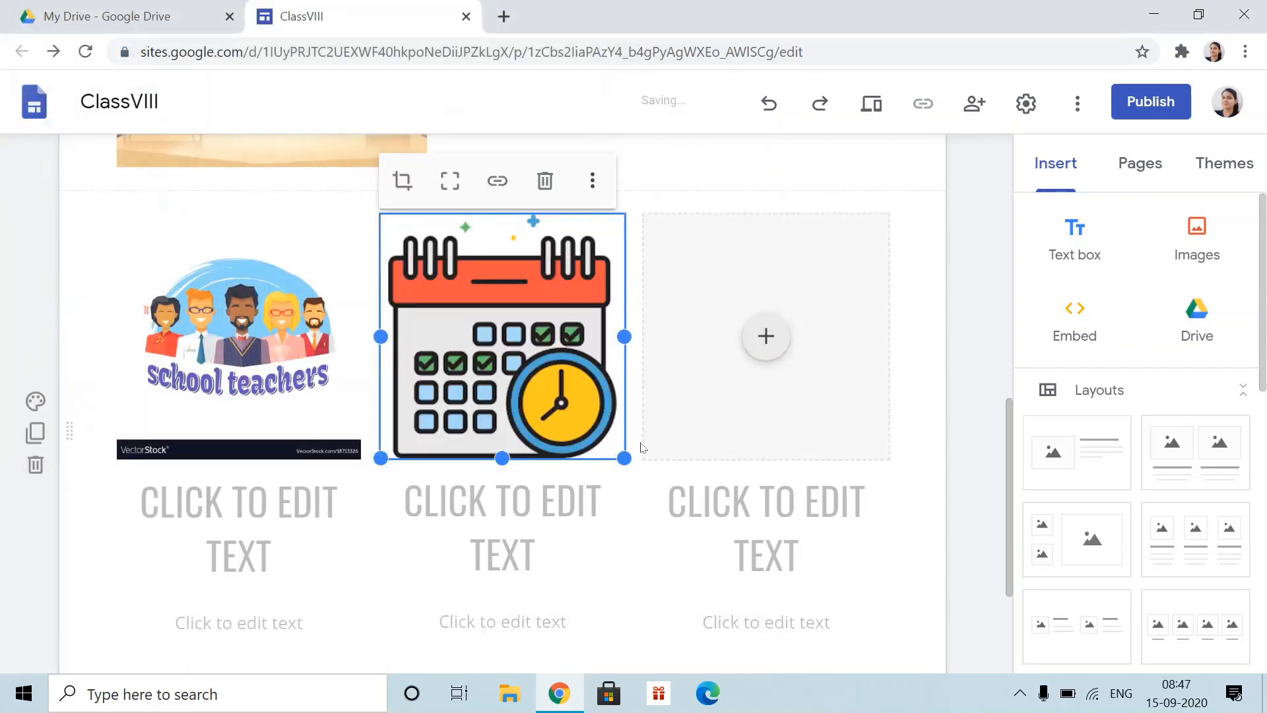
- Upload the e-learning picture into the right column
{"action": "left_click", "coordinate": [766, 336]}
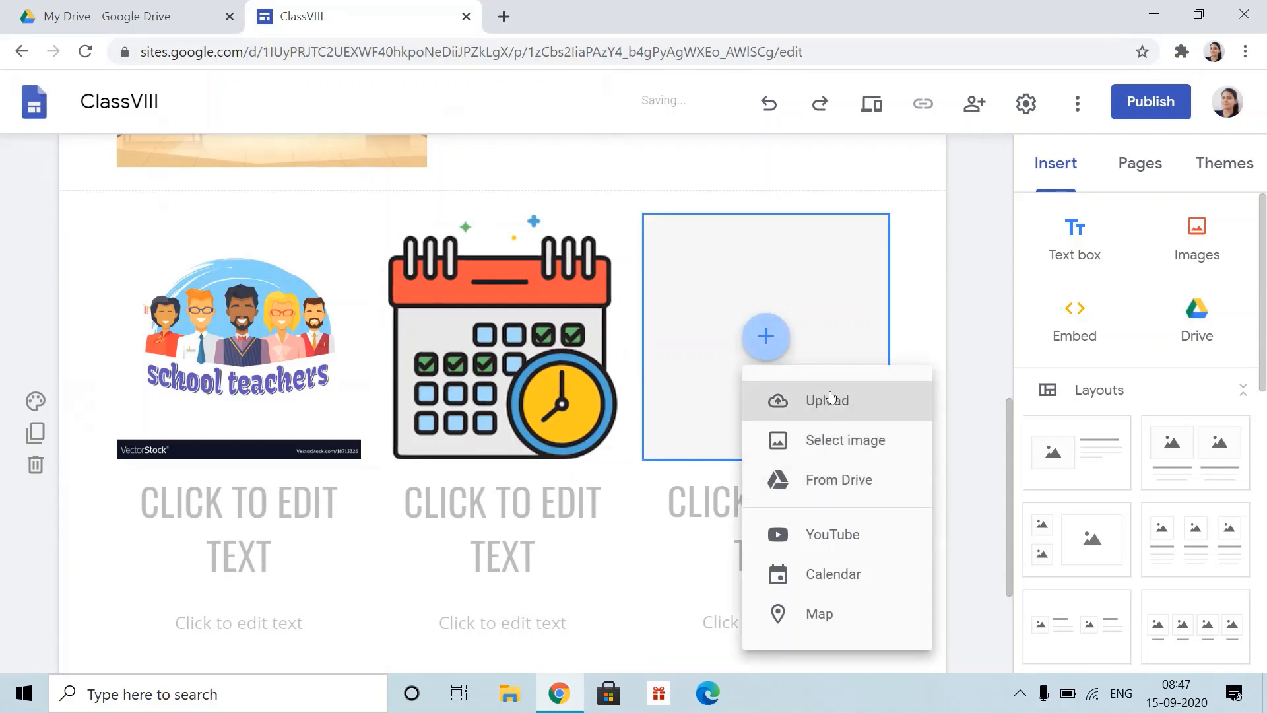
{"action": "left_click", "coordinate": [752, 393]}
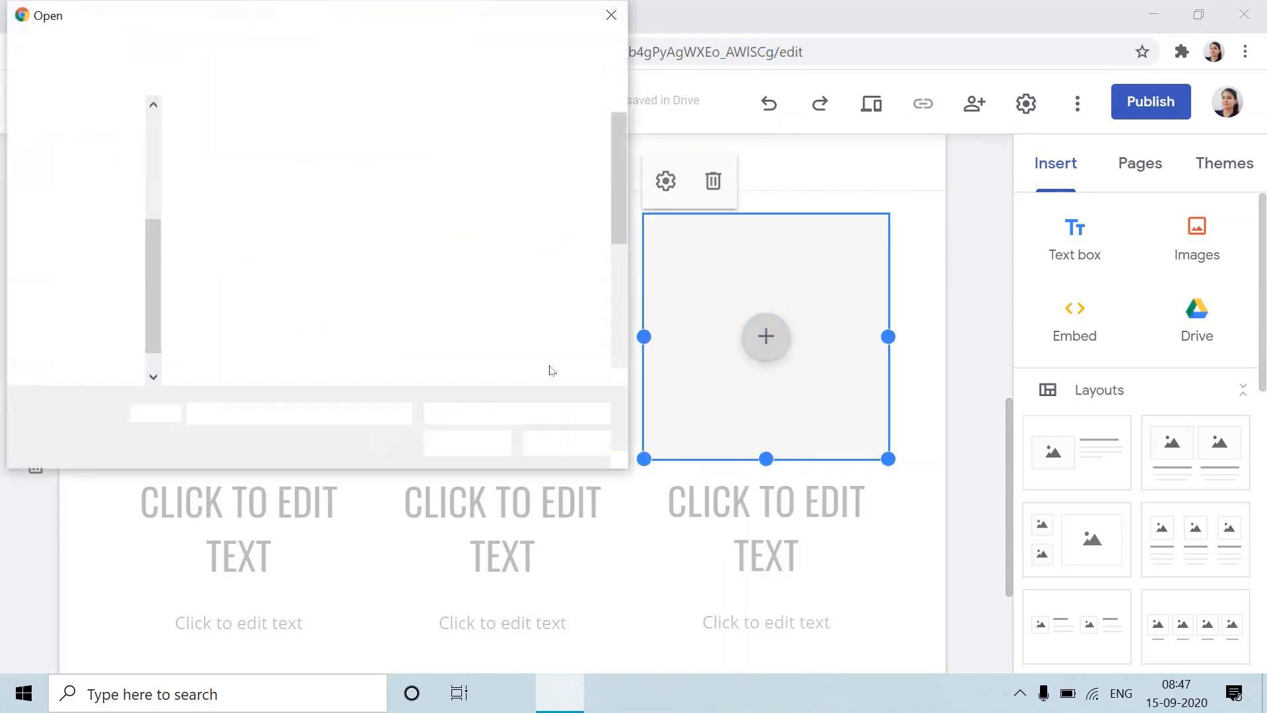
{"action": "left_click", "coordinate": [443, 323]}
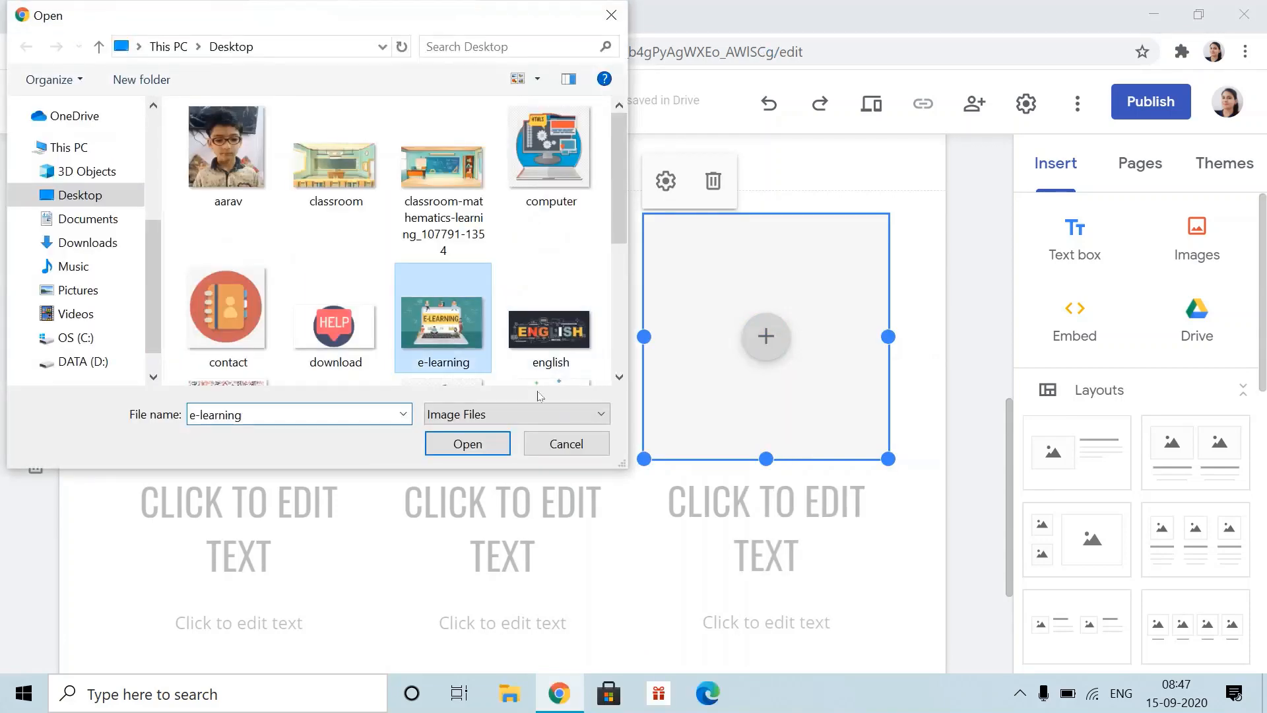
{"action": "left_click", "coordinate": [467, 443]}
{"action": "scroll", "coordinate": [700, 508], "scroll_direction": "down", "scroll_amount": 3}
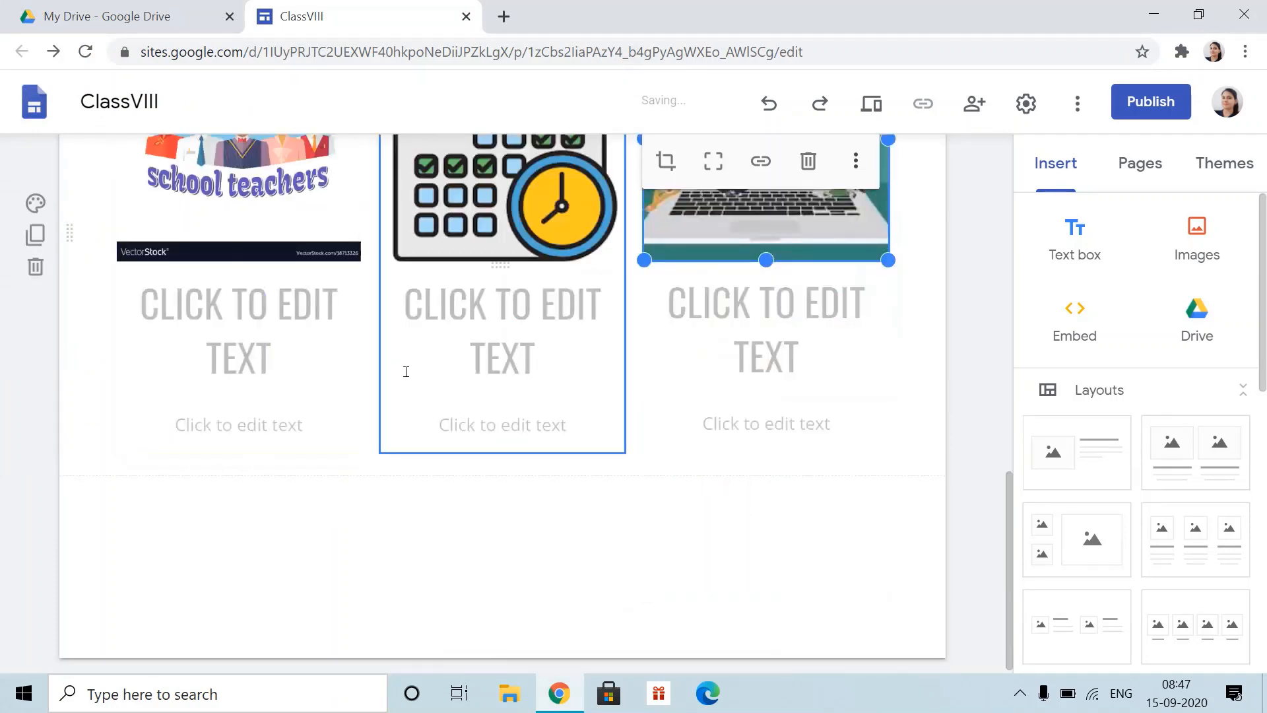
- Delete the empty heading and body text boxes beneath each of the three pictures
{"action": "left_click", "coordinate": [278, 317]}
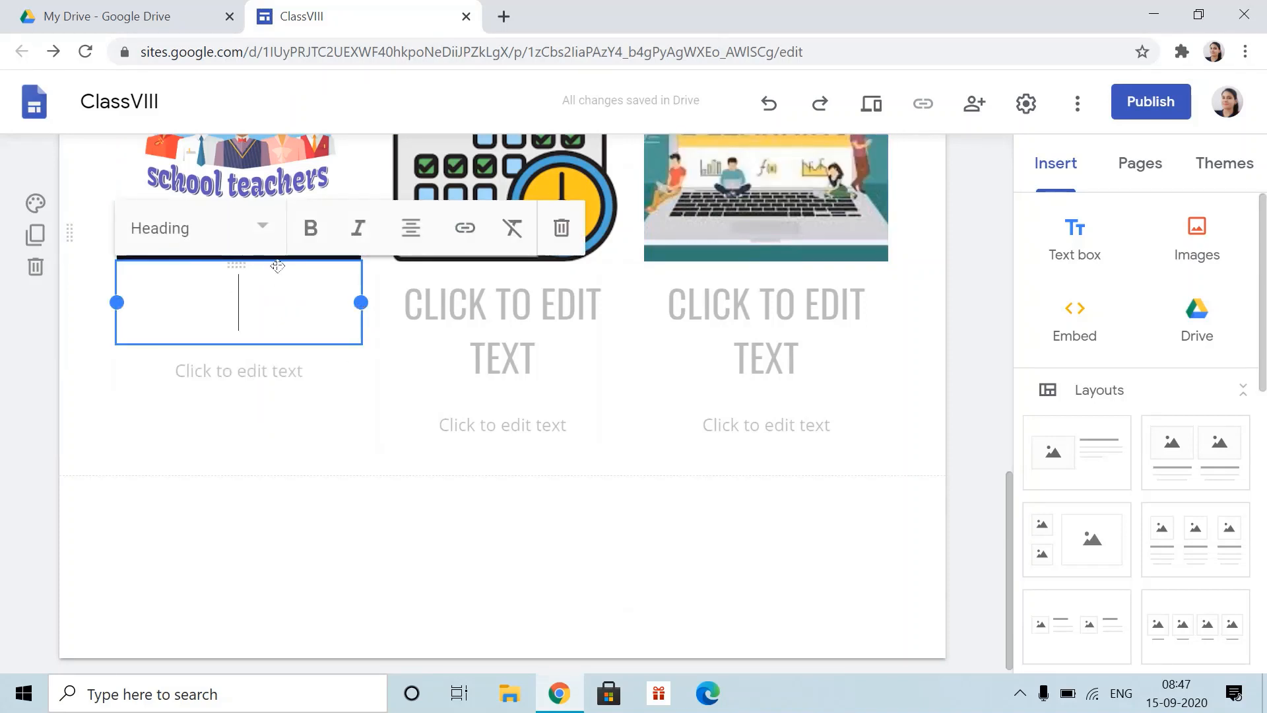
{"action": "left_click", "coordinate": [562, 228]}
{"action": "left_click", "coordinate": [330, 433]}
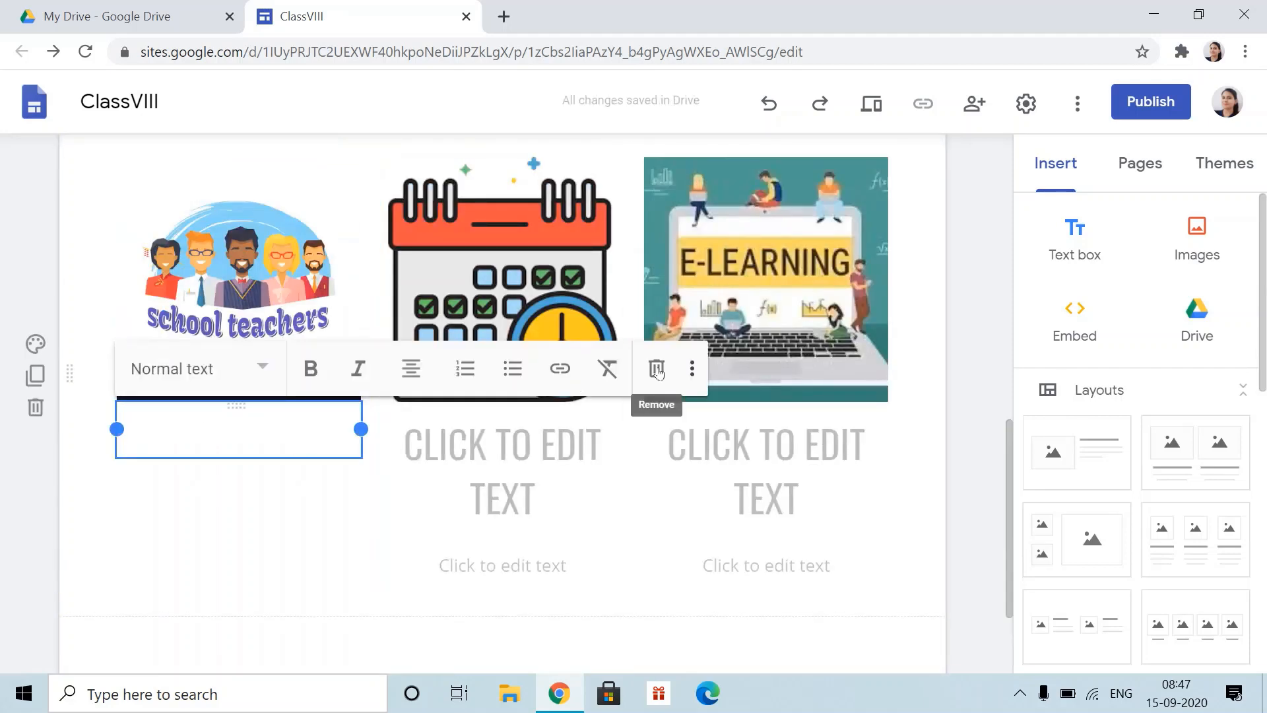
{"action": "left_click", "coordinate": [656, 368]}
{"action": "left_click", "coordinate": [824, 368]}
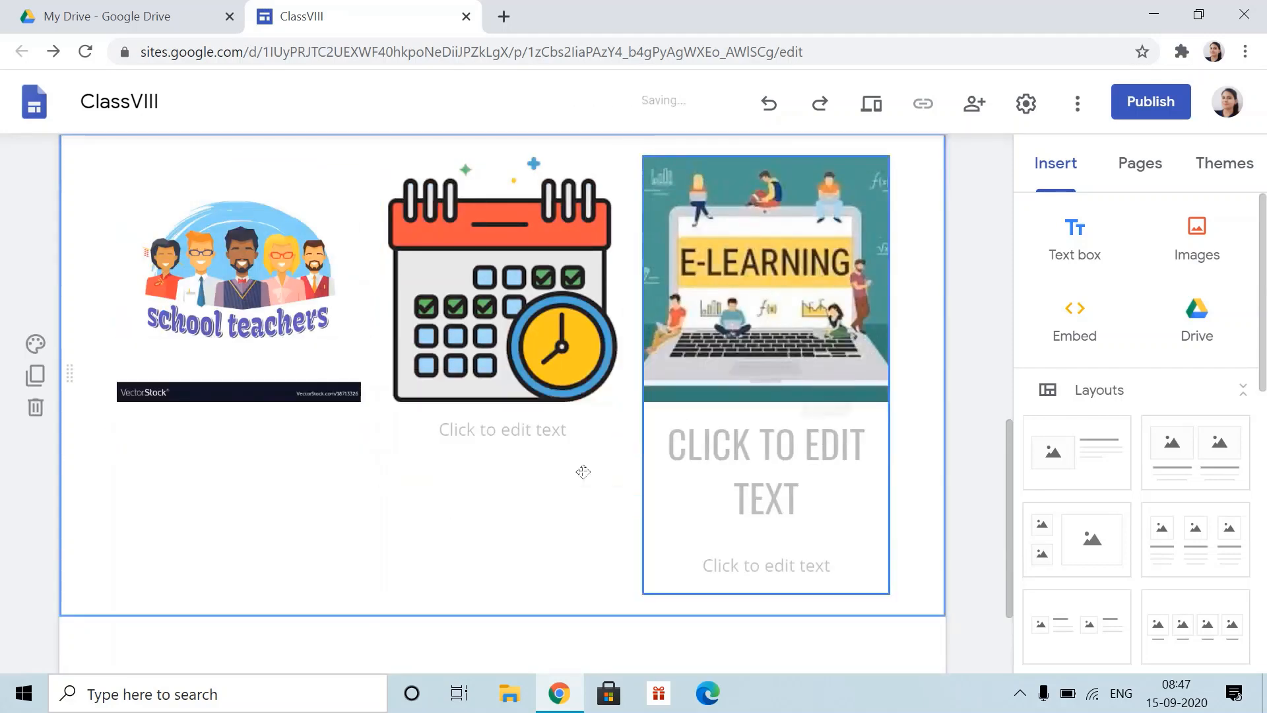
{"action": "left_click", "coordinate": [534, 430]}
{"action": "left_click", "coordinate": [921, 368]}
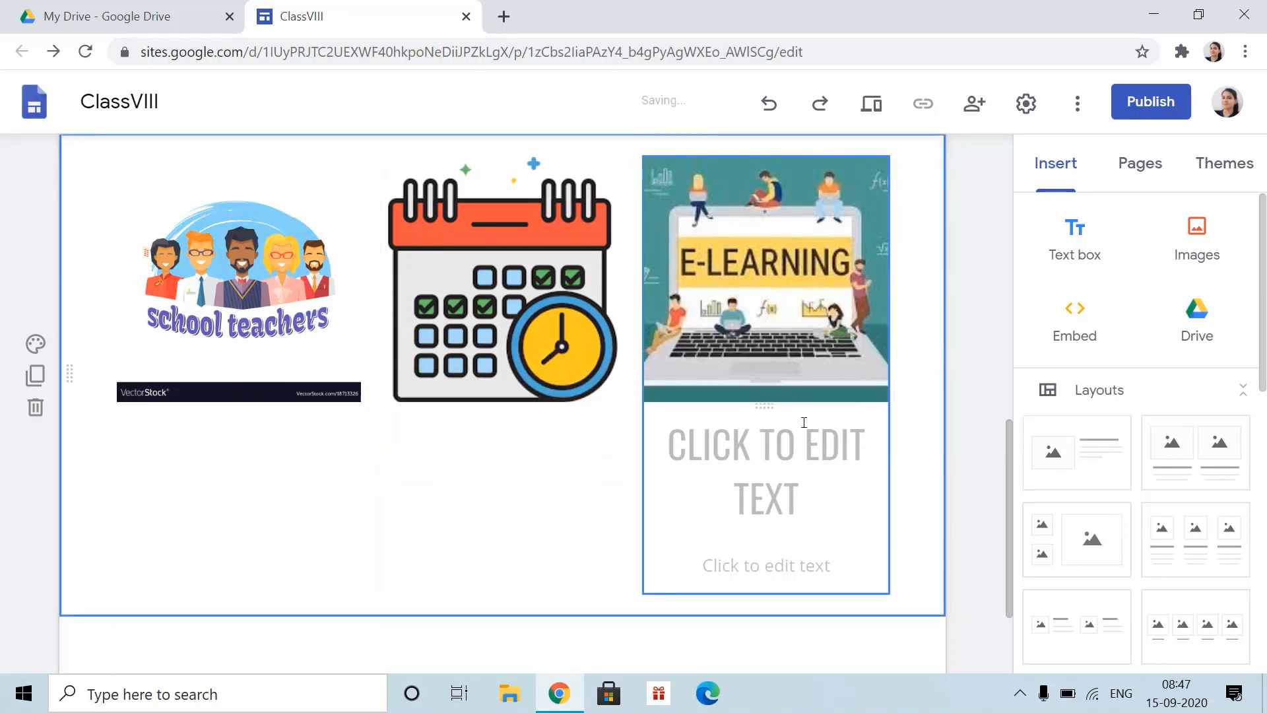
{"action": "left_click", "coordinate": [858, 373]}
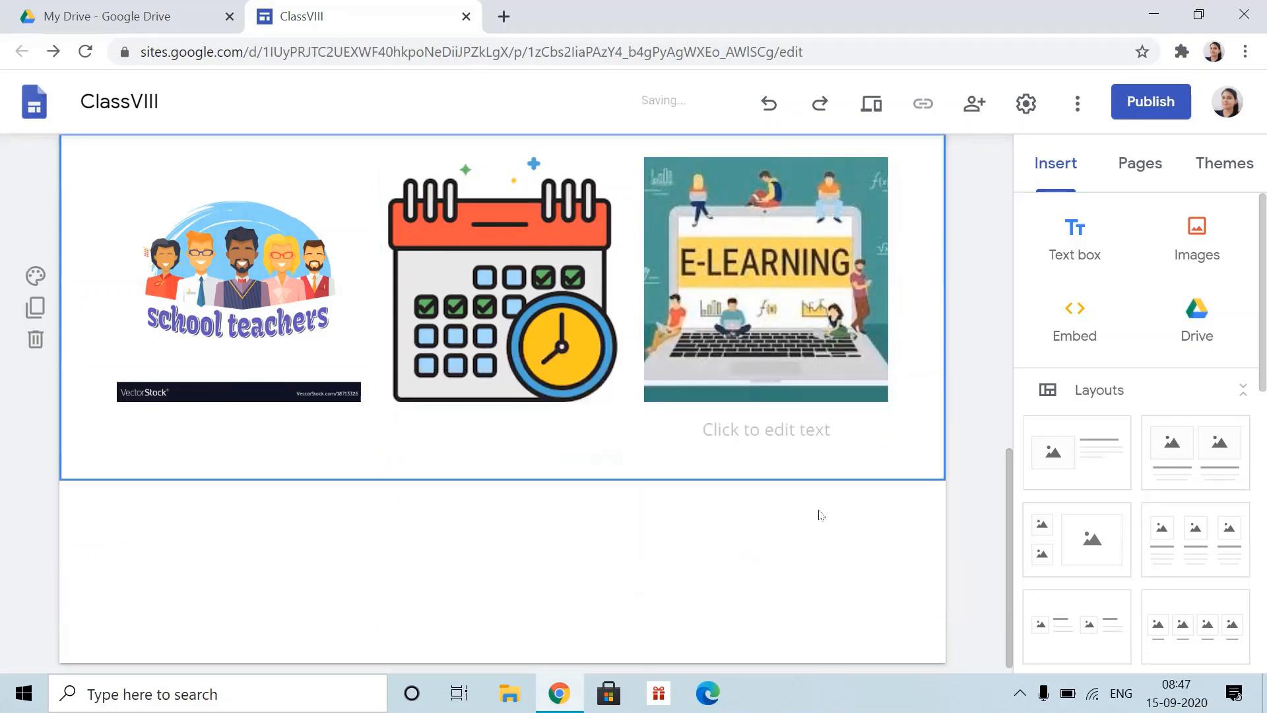
{"action": "left_click", "coordinate": [814, 429]}
{"action": "left_click", "coordinate": [955, 369]}
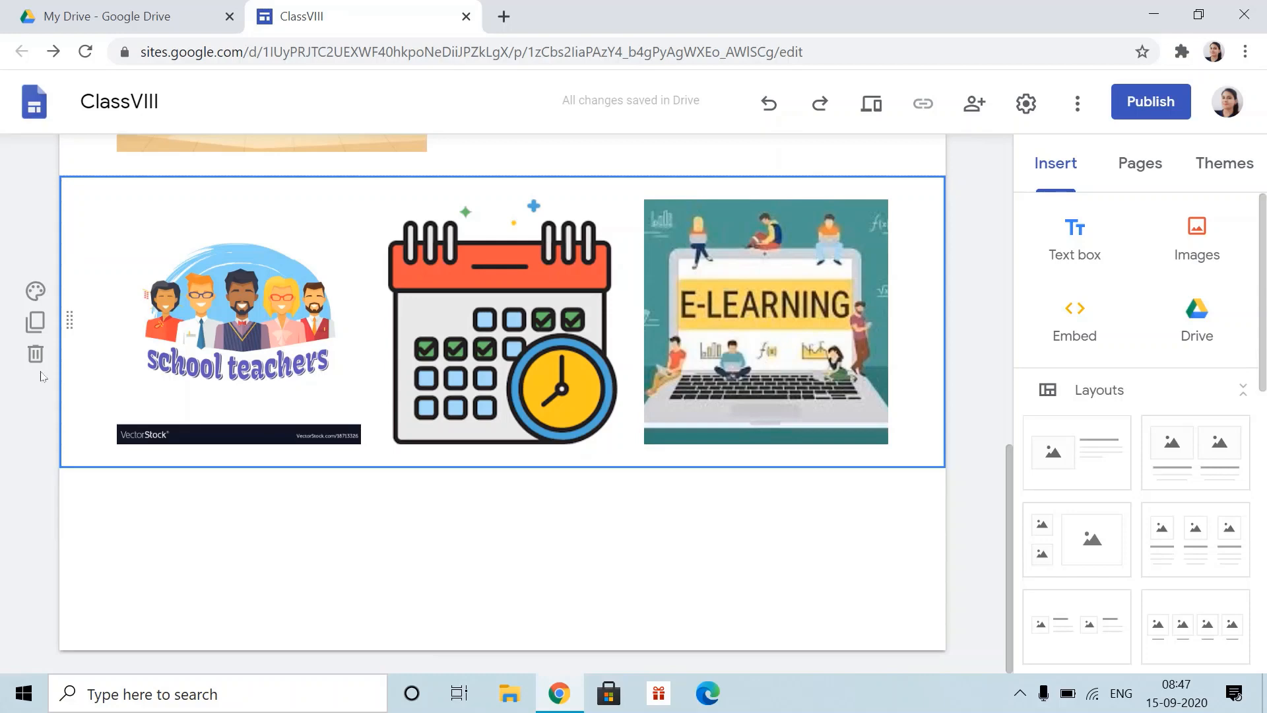
- Duplicate the image row and replace the copied school teachers picture with the english image
{"action": "left_click", "coordinate": [35, 321]}
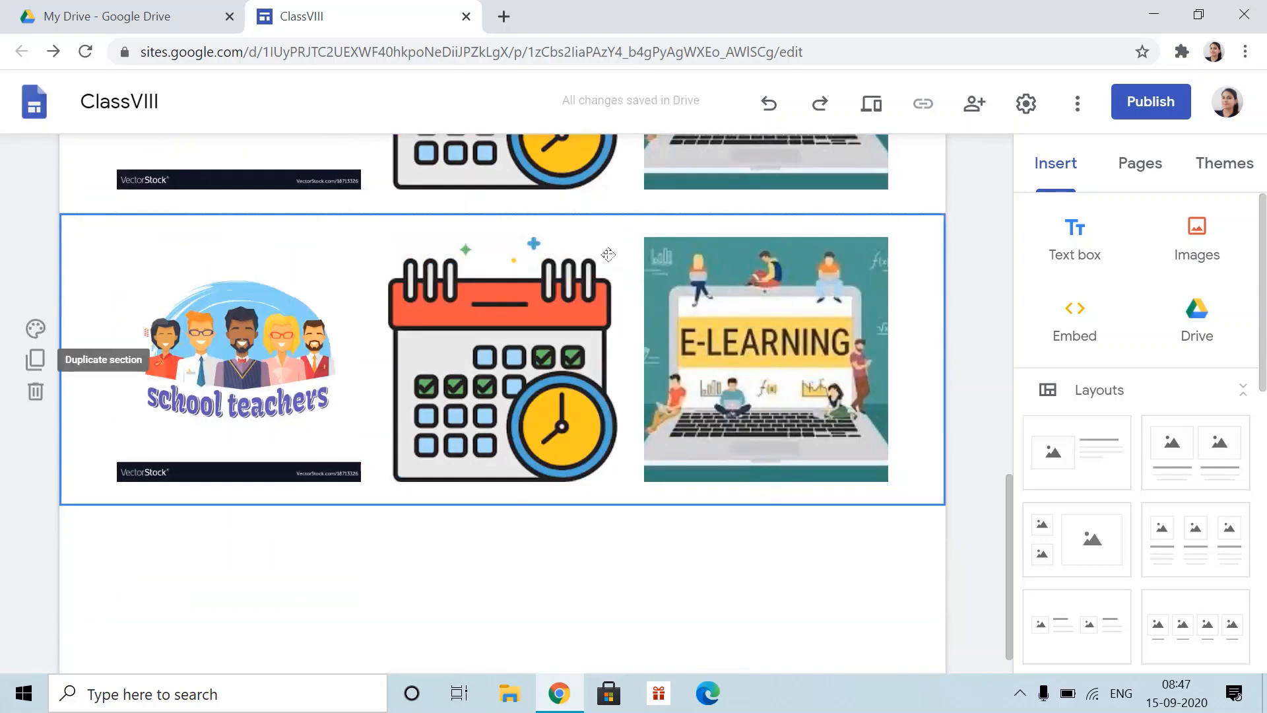
{"action": "left_click", "coordinate": [233, 371]}
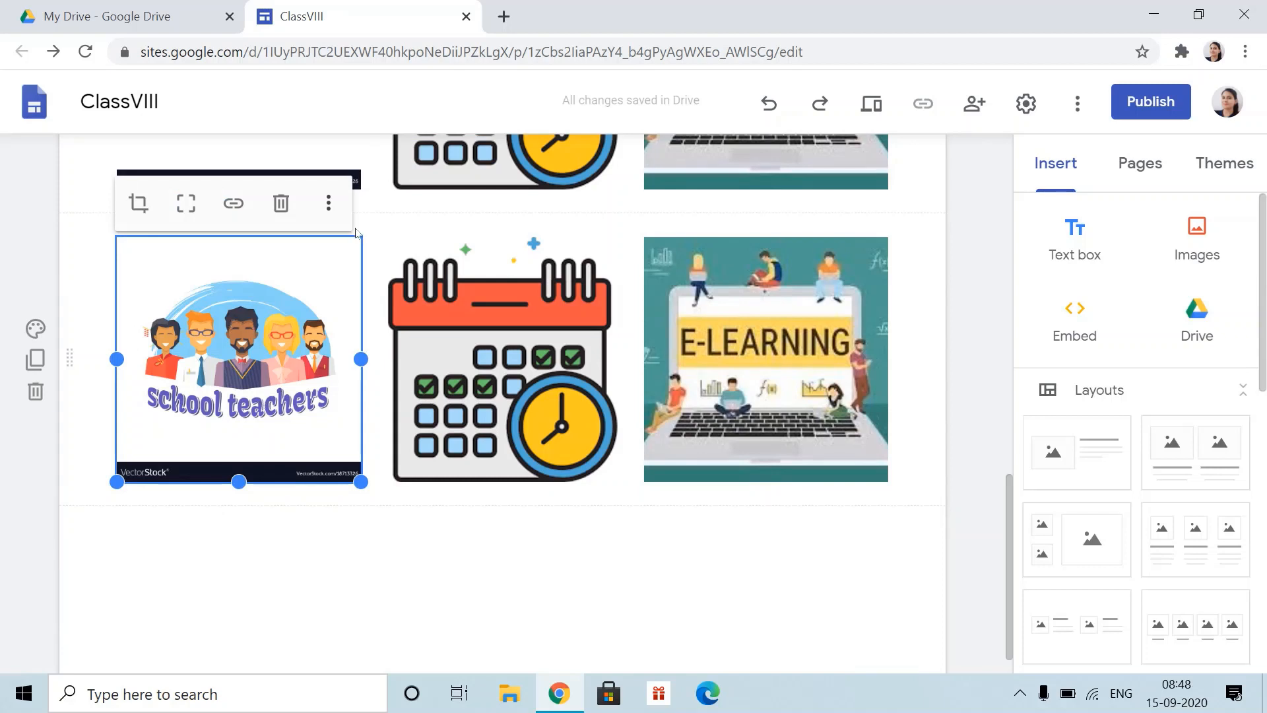
{"action": "left_click", "coordinate": [332, 206]}
{"action": "mouse_move", "coordinate": [336, 213]}
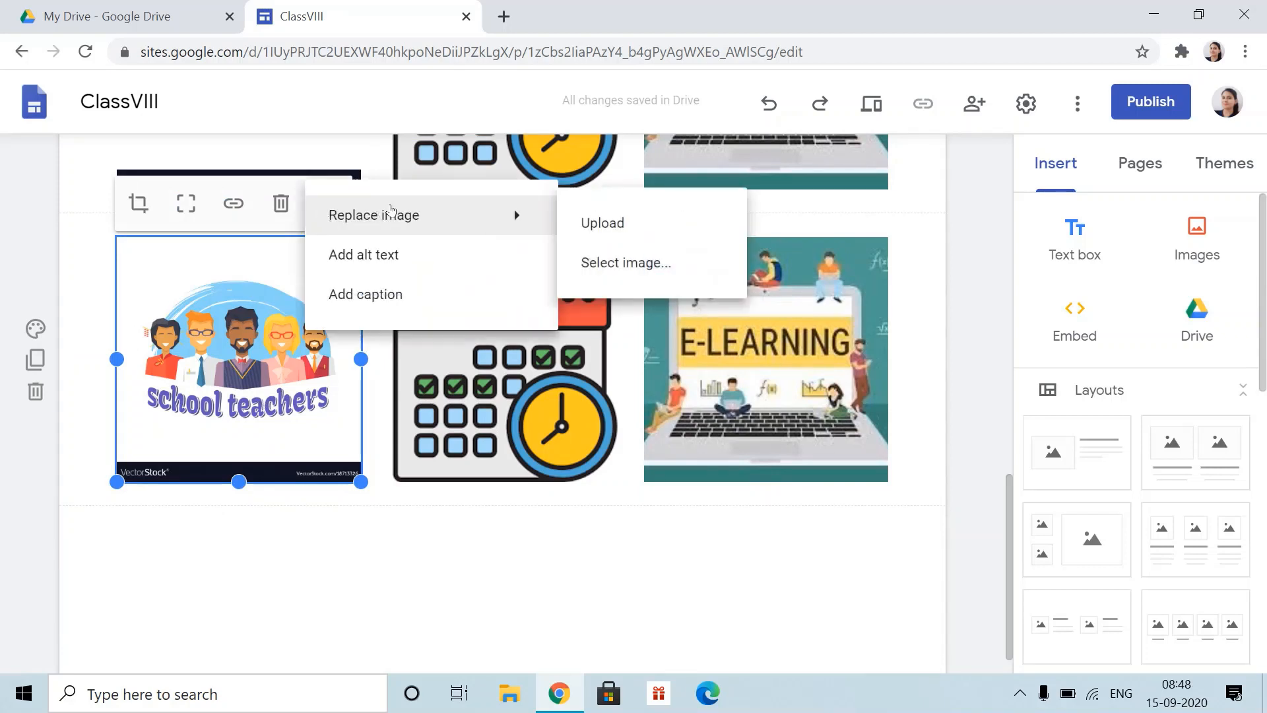
{"action": "left_click", "coordinate": [604, 223]}
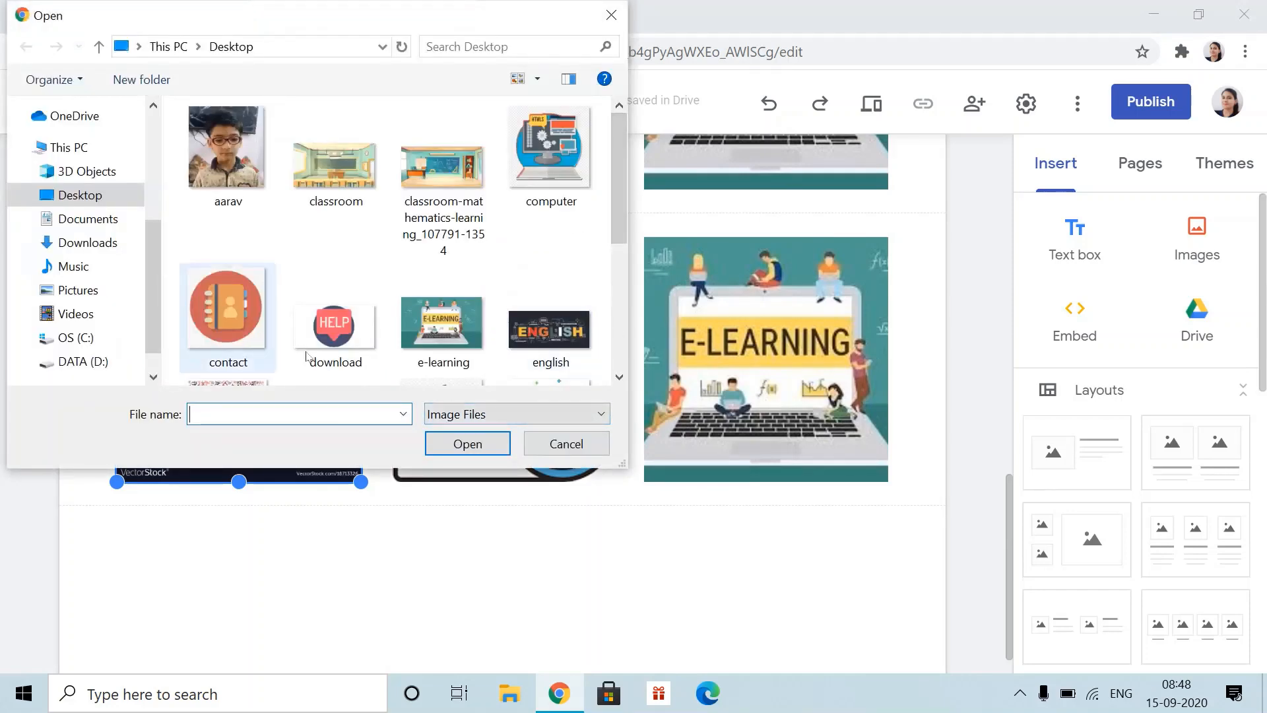
{"action": "left_click", "coordinate": [550, 330]}
{"action": "left_click", "coordinate": [452, 447]}
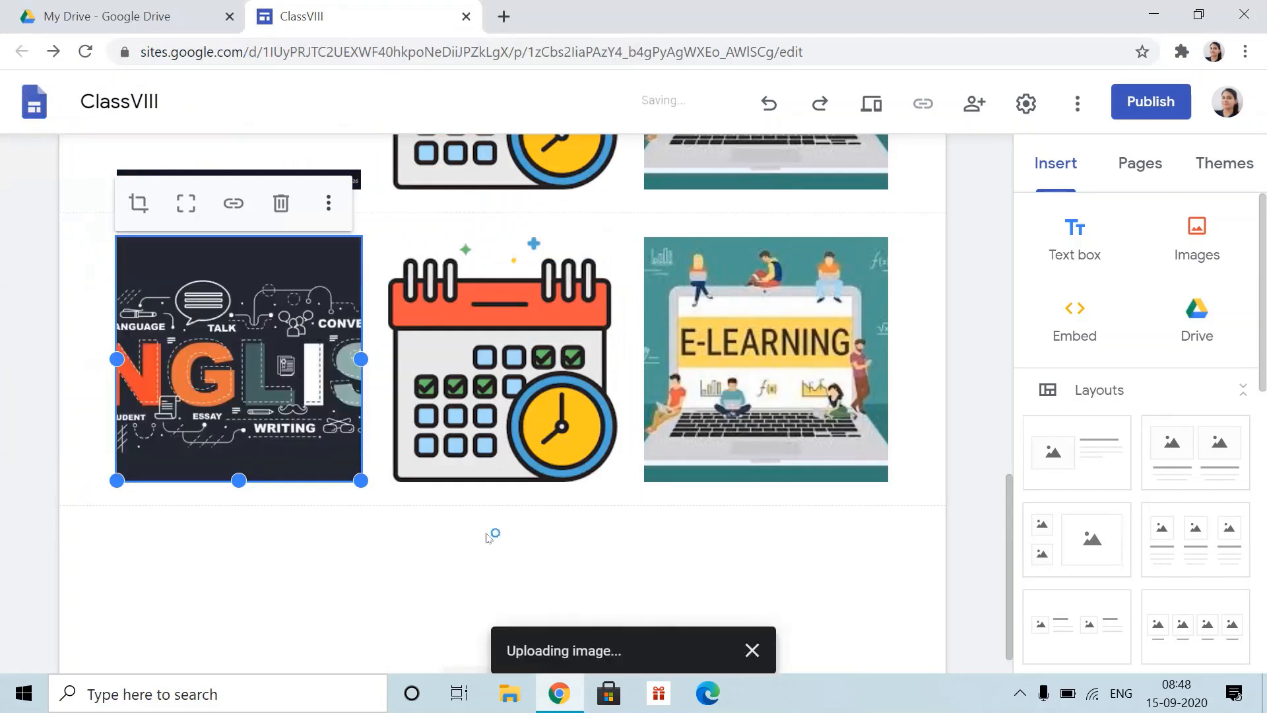
- Replace the copied schedules calendar picture with the maths image
{"action": "left_click", "coordinate": [566, 280]}
{"action": "left_click", "coordinate": [592, 204]}
{"action": "mouse_move", "coordinate": [789, 212]}
{"action": "left_click", "coordinate": [887, 226]}
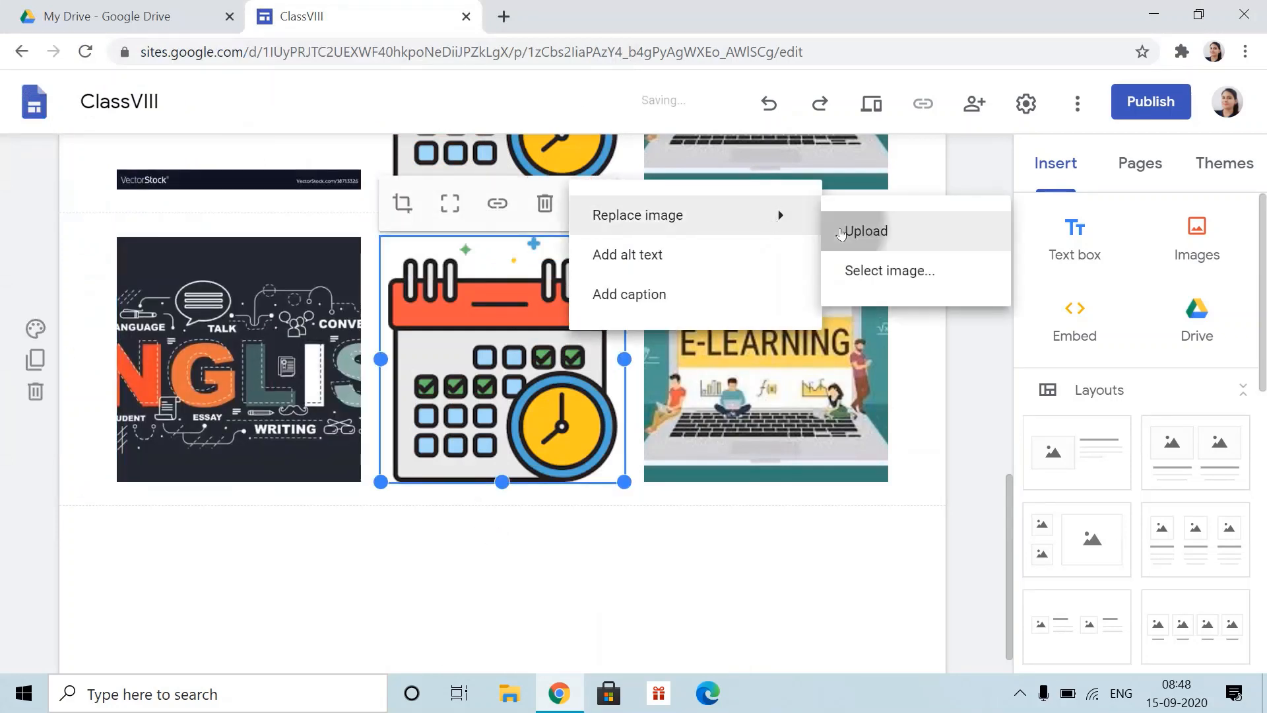
{"action": "left_click", "coordinate": [851, 232]}
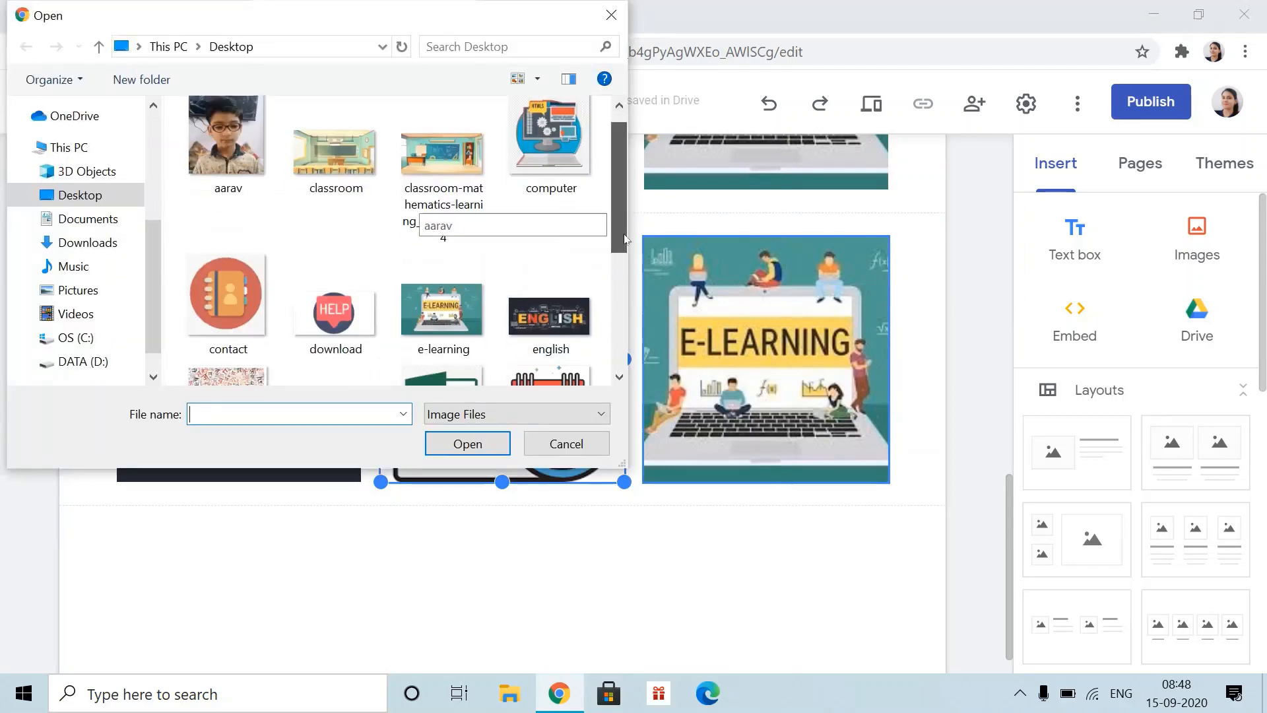
{"action": "left_click_drag", "start_coordinate": [625, 239], "coordinate": [625, 277]}
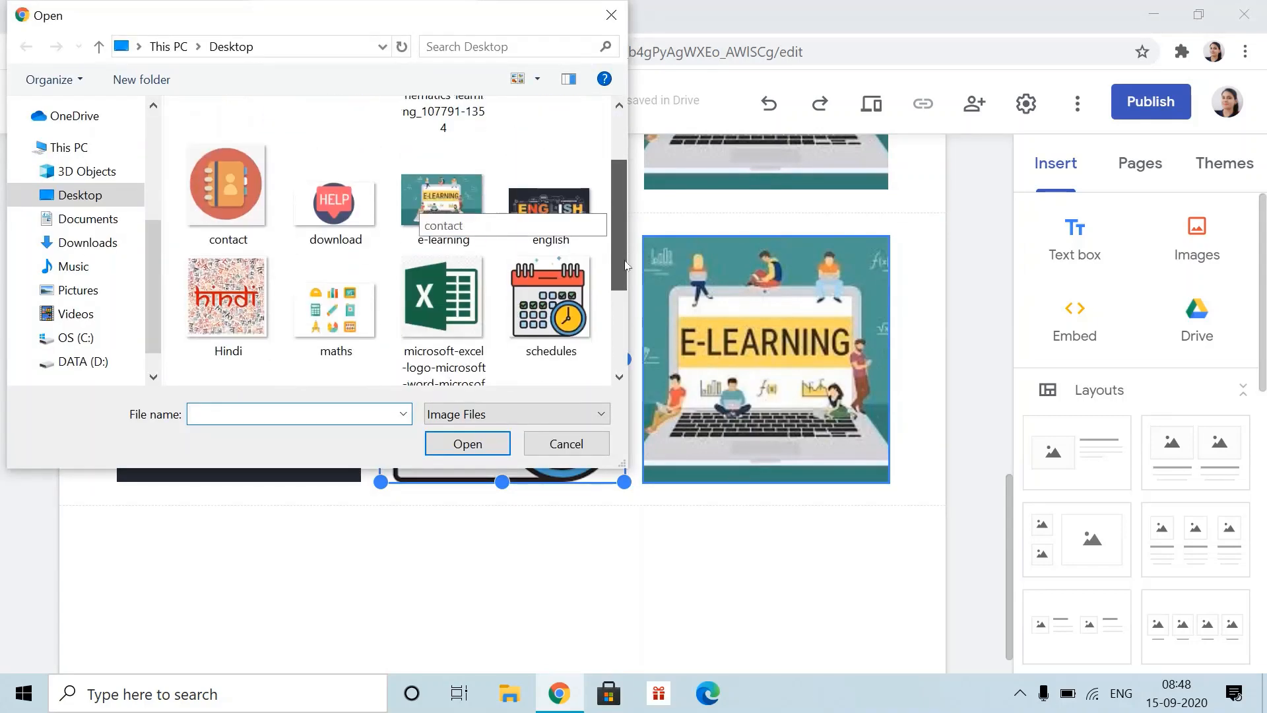
{"action": "left_click", "coordinate": [340, 308]}
{"action": "left_click", "coordinate": [468, 444]}
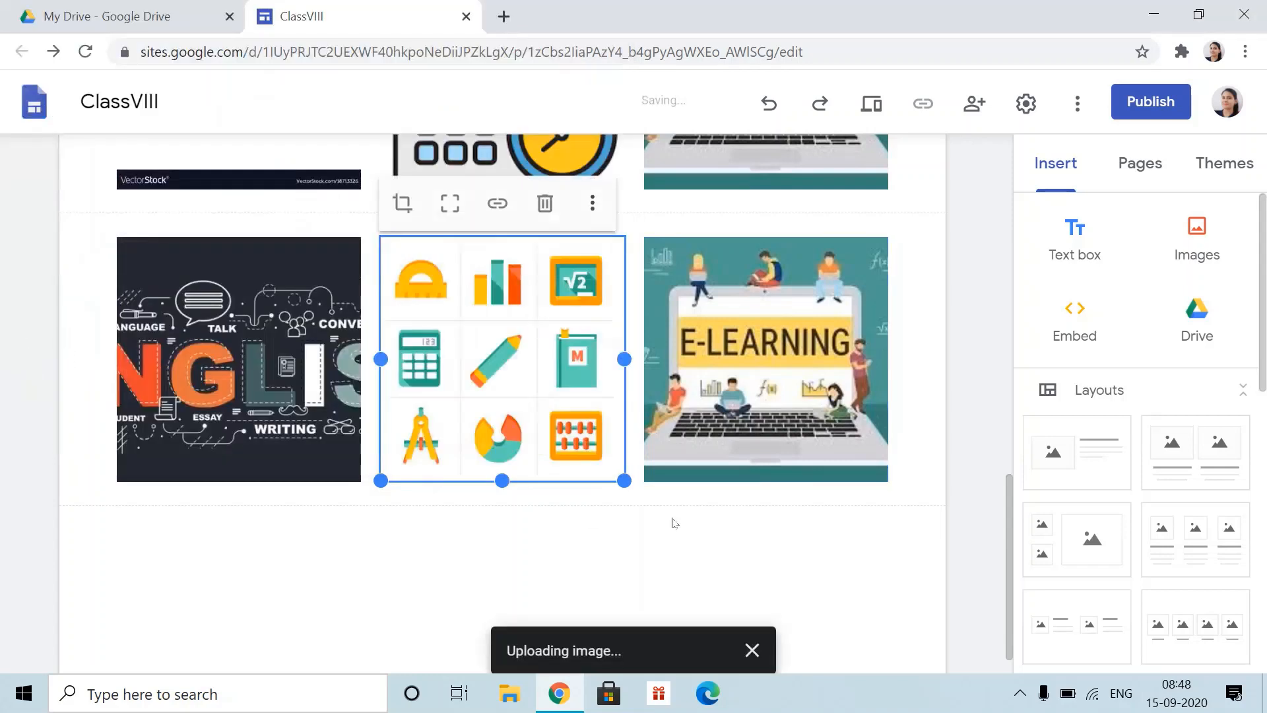
- Replace the copied e-learning picture with the Hindi image
{"action": "left_click", "coordinate": [804, 313]}
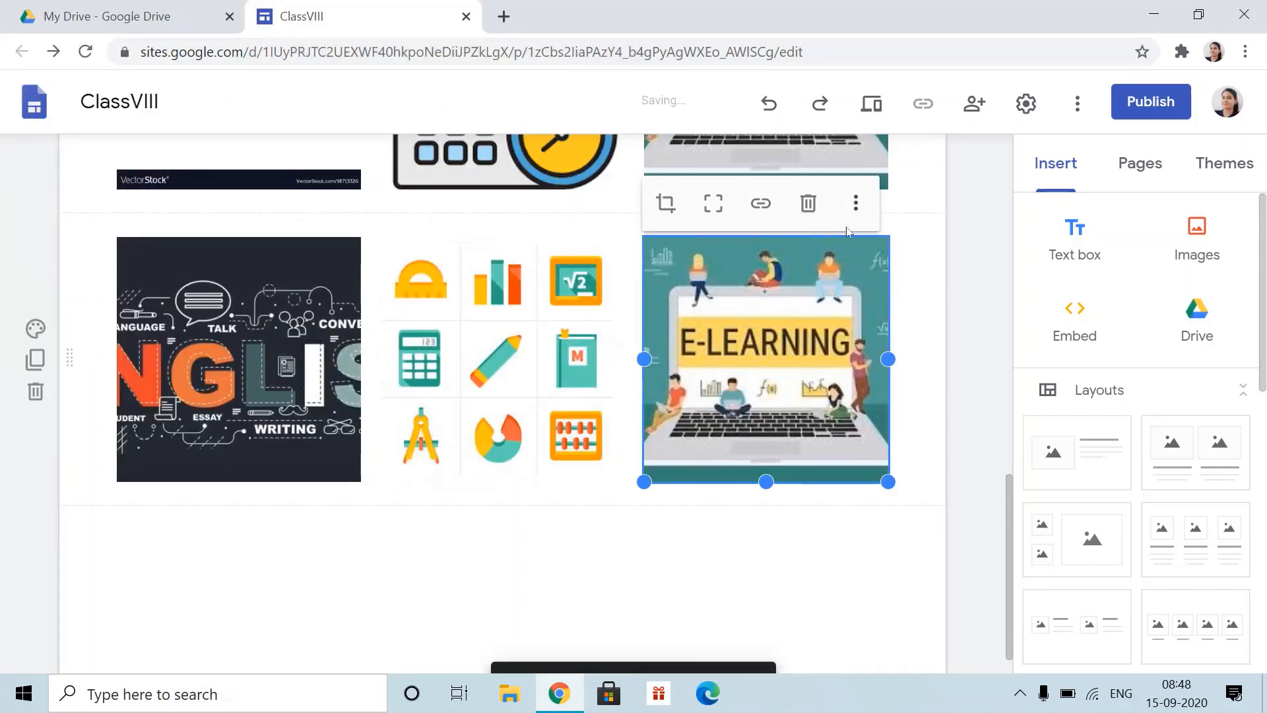
{"action": "left_click", "coordinate": [856, 202]}
{"action": "mouse_move", "coordinate": [885, 212]}
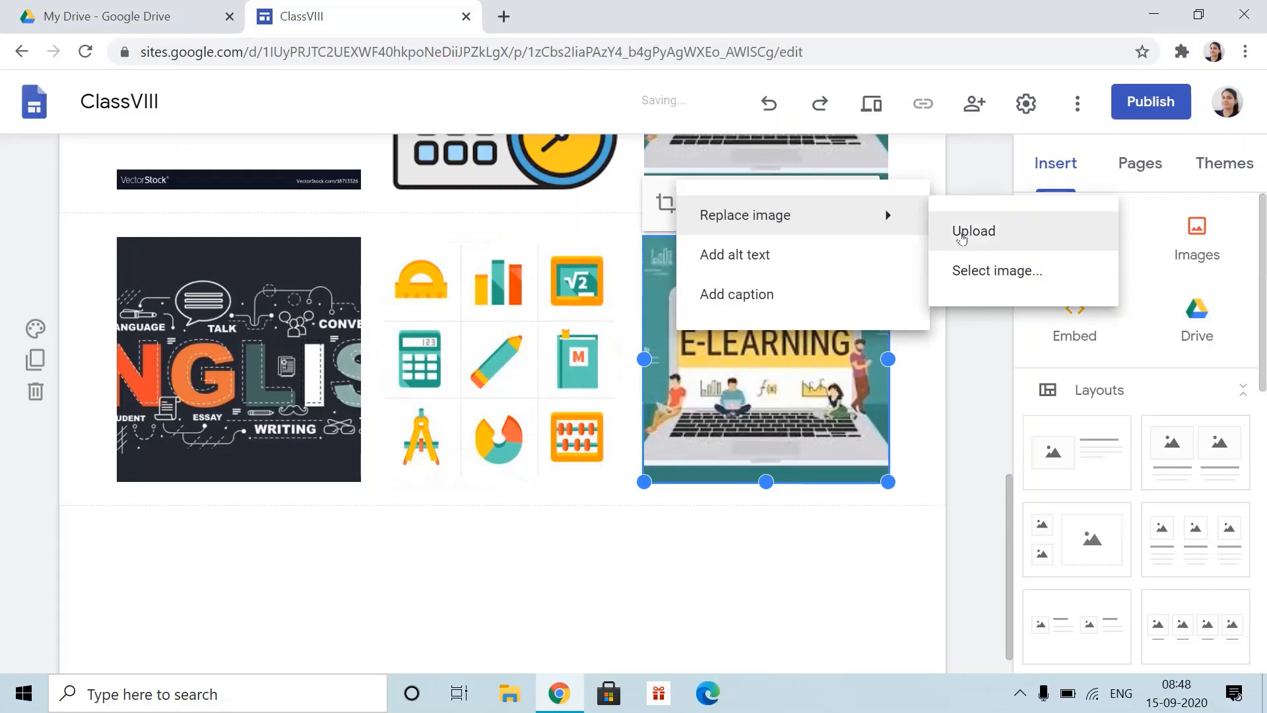
{"action": "left_click", "coordinate": [769, 376]}
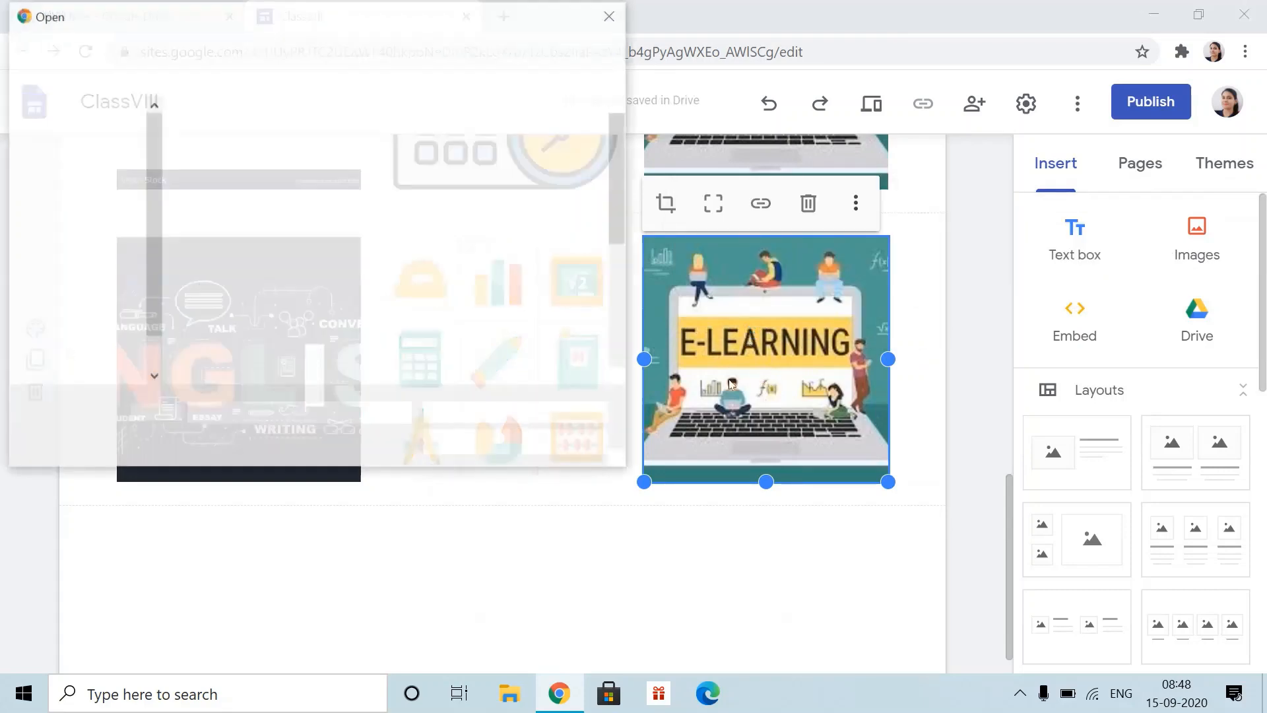
{"action": "scroll", "coordinate": [620, 198], "scroll_direction": "down", "scroll_amount": 3}
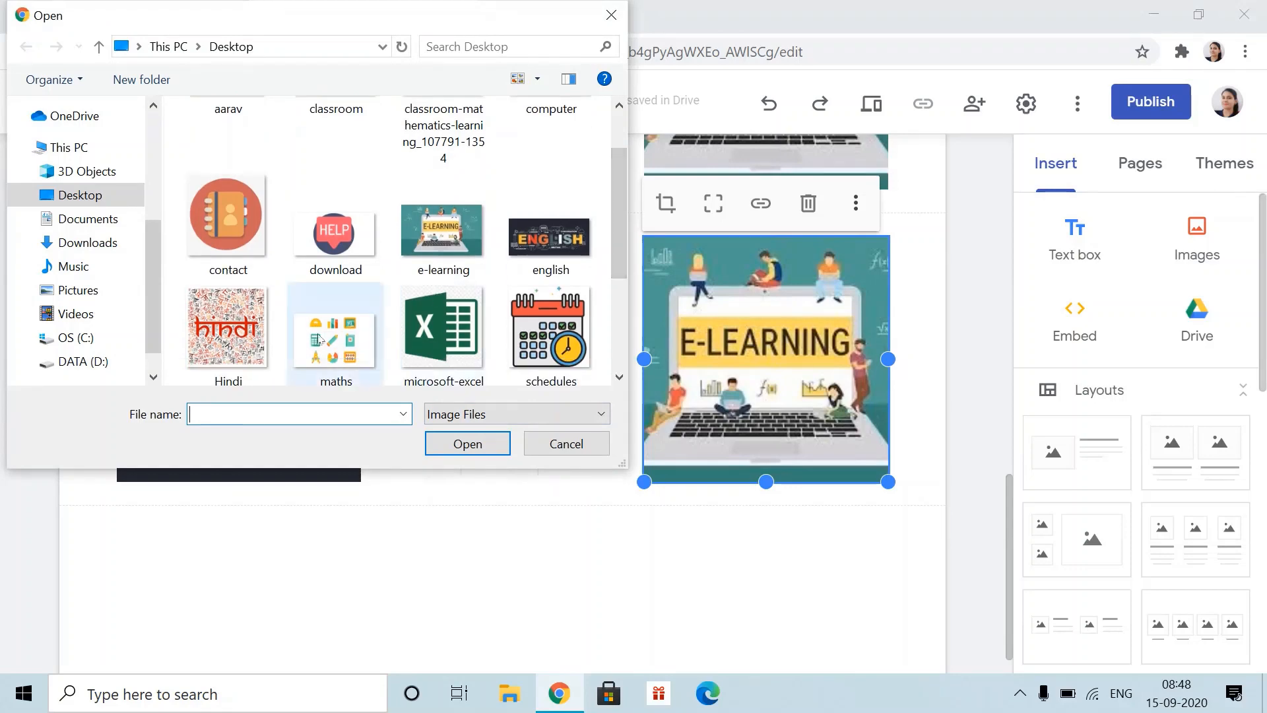
{"action": "left_click", "coordinate": [227, 330]}
{"action": "left_click", "coordinate": [467, 443]}
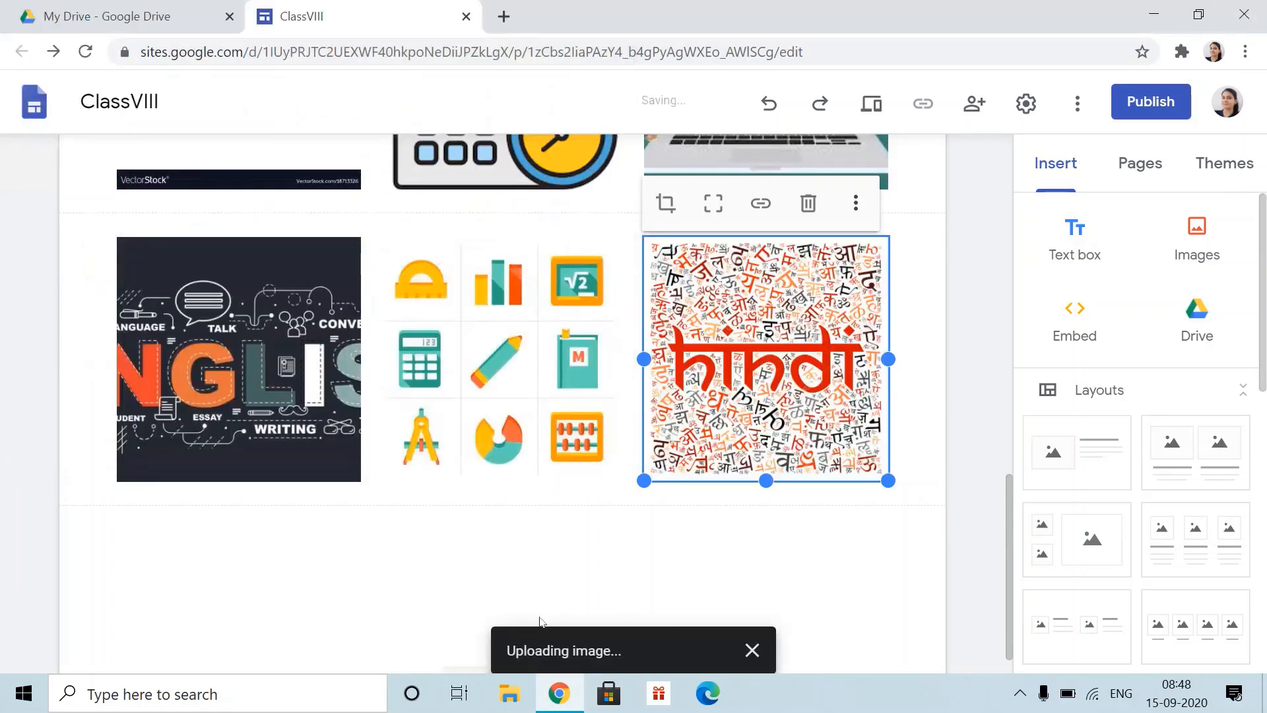
- Duplicate the row again and replace its English picture with the computer image
{"action": "left_click", "coordinate": [31, 360]}
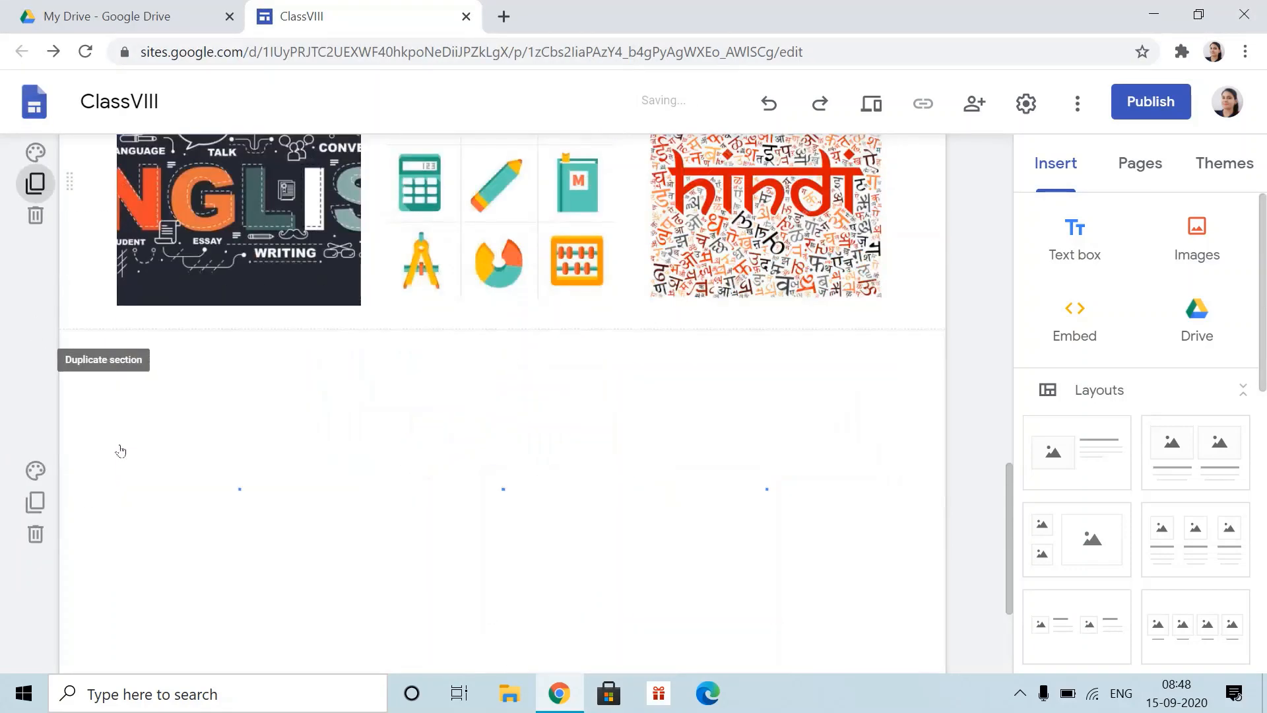
{"action": "left_click", "coordinate": [284, 317]}
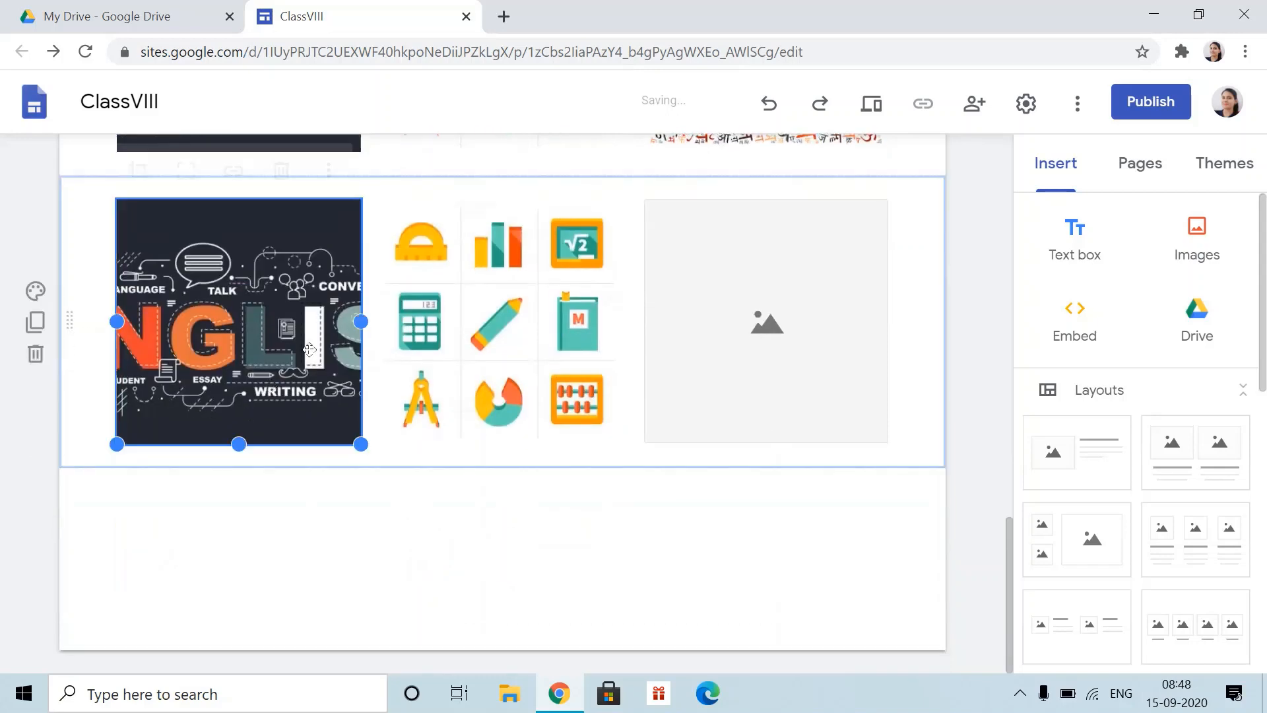
{"action": "left_click", "coordinate": [328, 165]}
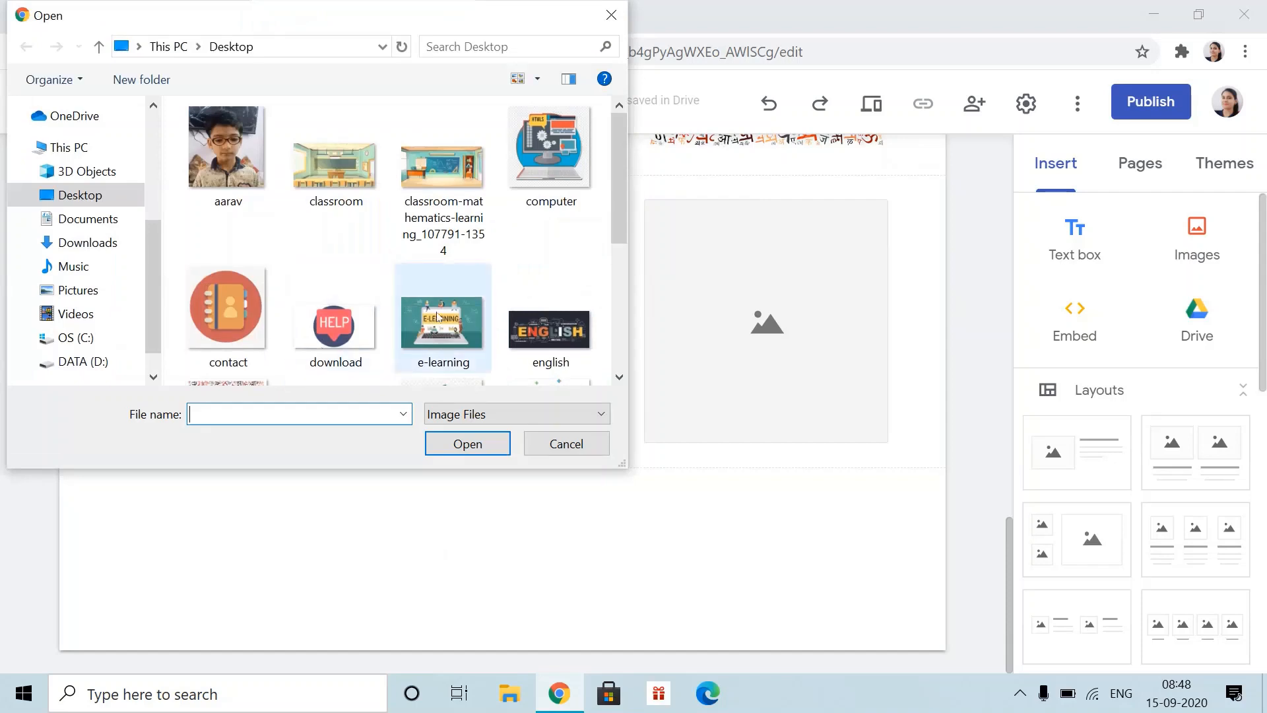
{"action": "scroll", "coordinate": [514, 206], "scroll_direction": "down", "scroll_amount": 3}
{"action": "scroll", "coordinate": [330, 171], "scroll_direction": "up", "scroll_amount": 3}
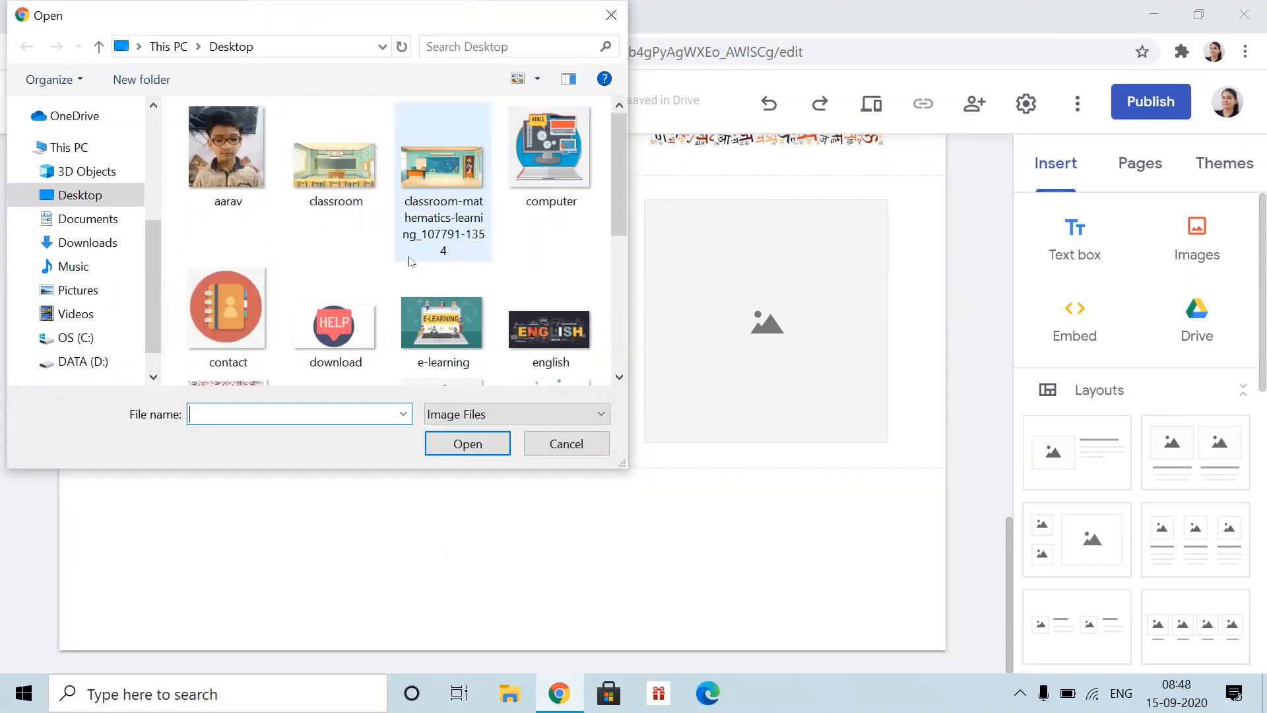
{"action": "left_click", "coordinate": [550, 155]}
{"action": "left_click", "coordinate": [467, 444]}
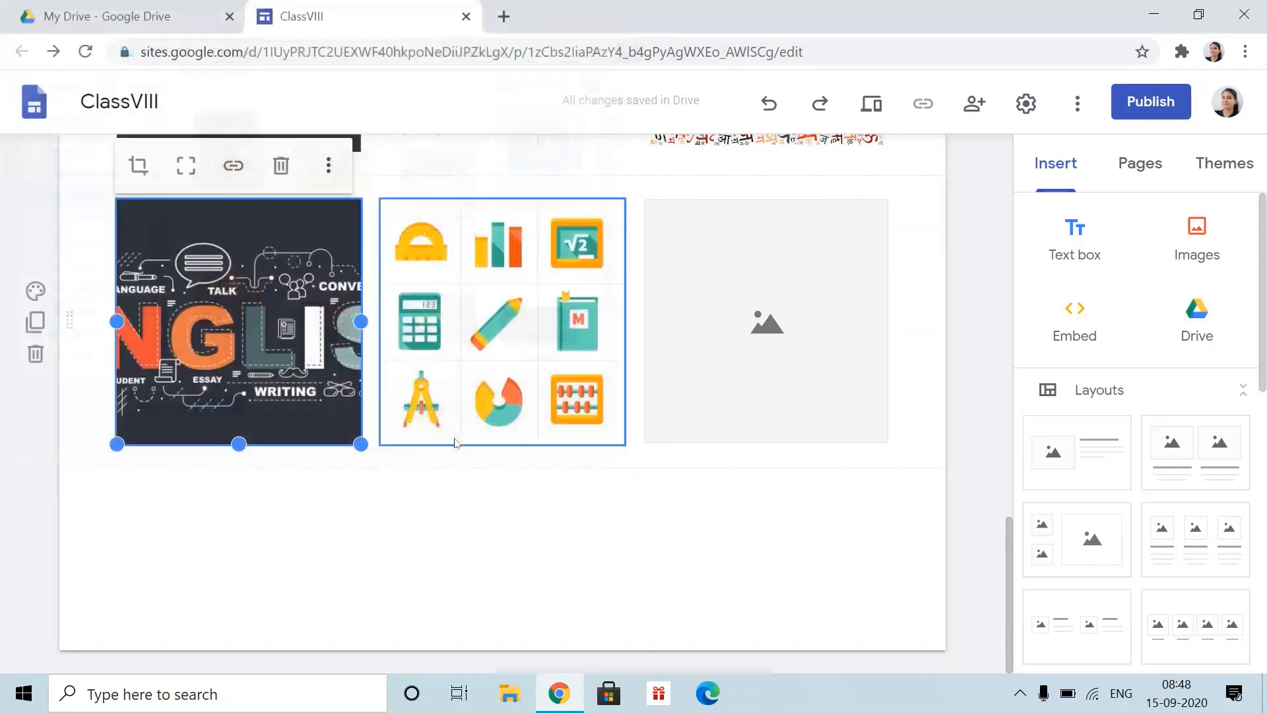
- Replace that row's maths picture with the download help image
{"action": "left_click", "coordinate": [598, 179]}
{"action": "mouse_move", "coordinate": [602, 183]}
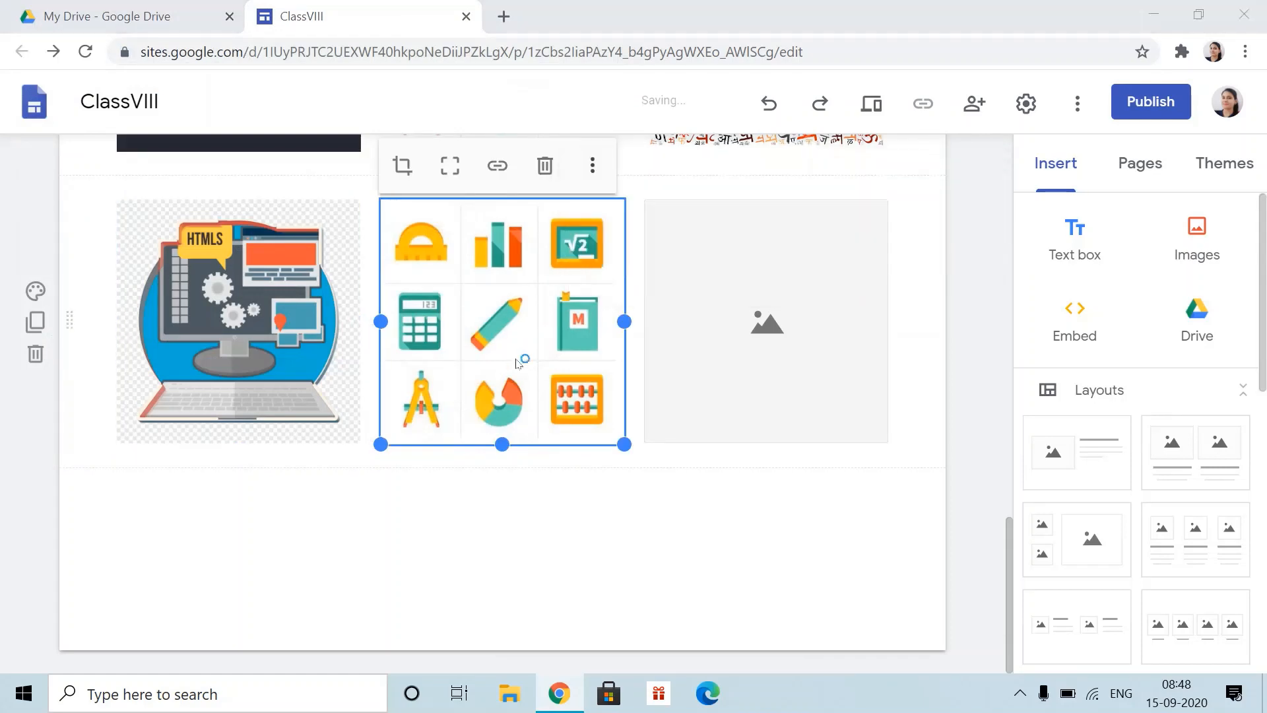
{"action": "left_click", "coordinate": [337, 318]}
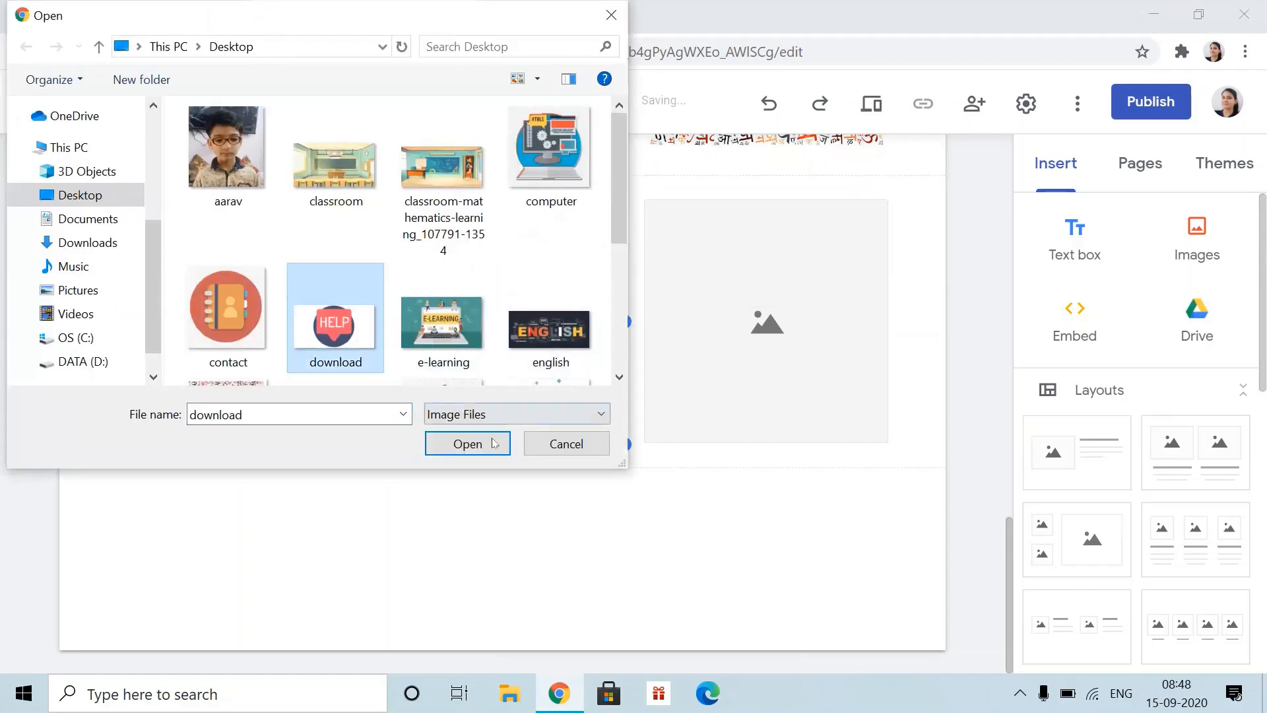
{"action": "left_click", "coordinate": [464, 440]}
- Upload the contact image into the row's empty third slot
{"action": "left_click", "coordinate": [773, 330]}
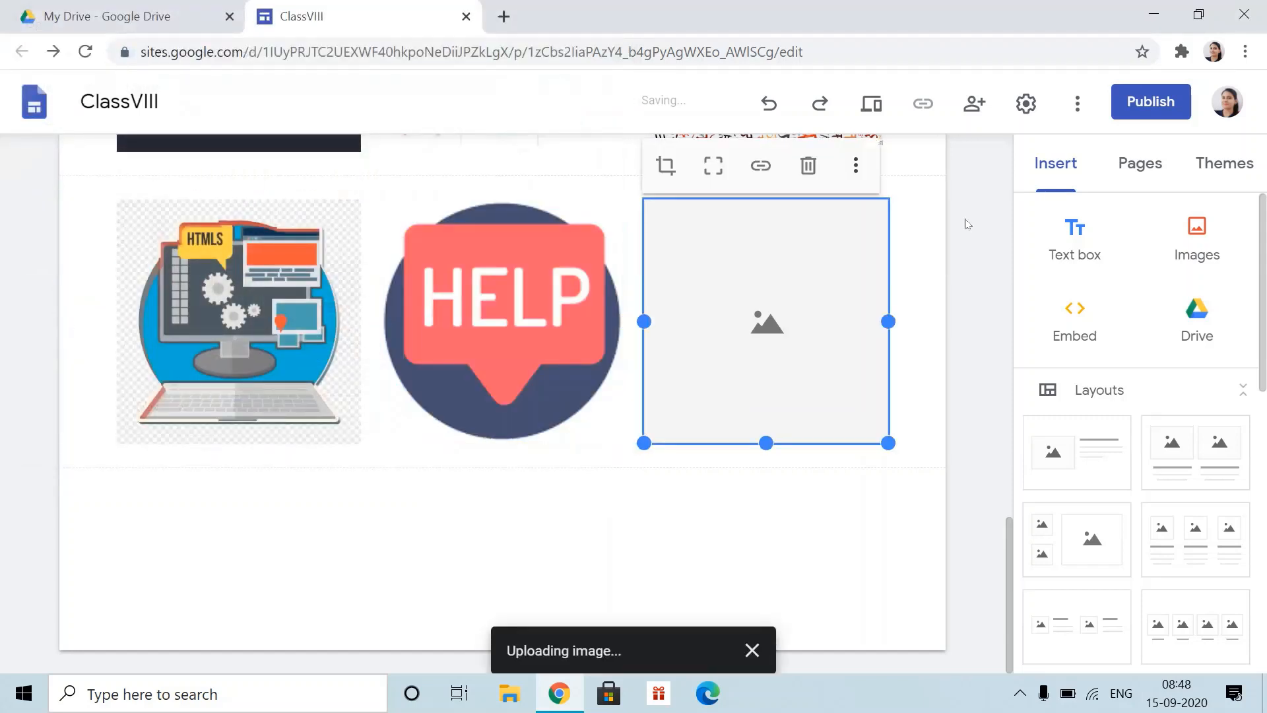
{"action": "left_click", "coordinate": [855, 165]}
{"action": "mouse_move", "coordinate": [898, 180]}
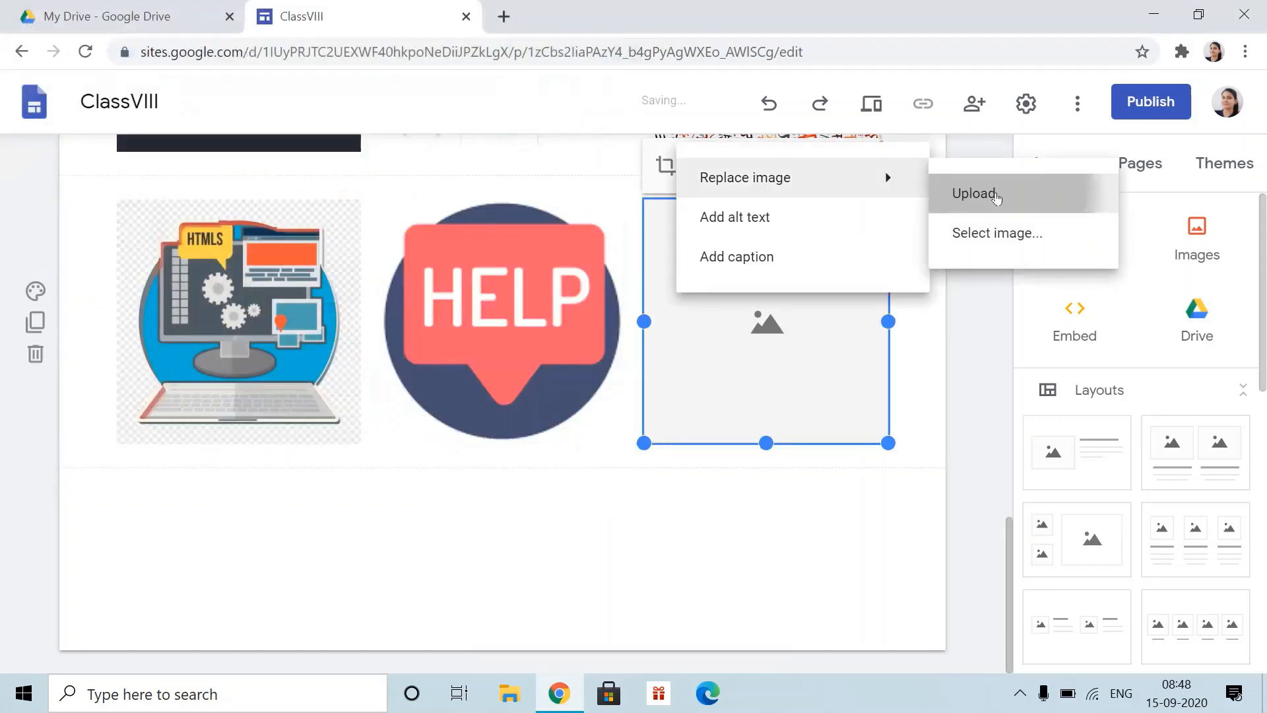
{"action": "left_click", "coordinate": [975, 192]}
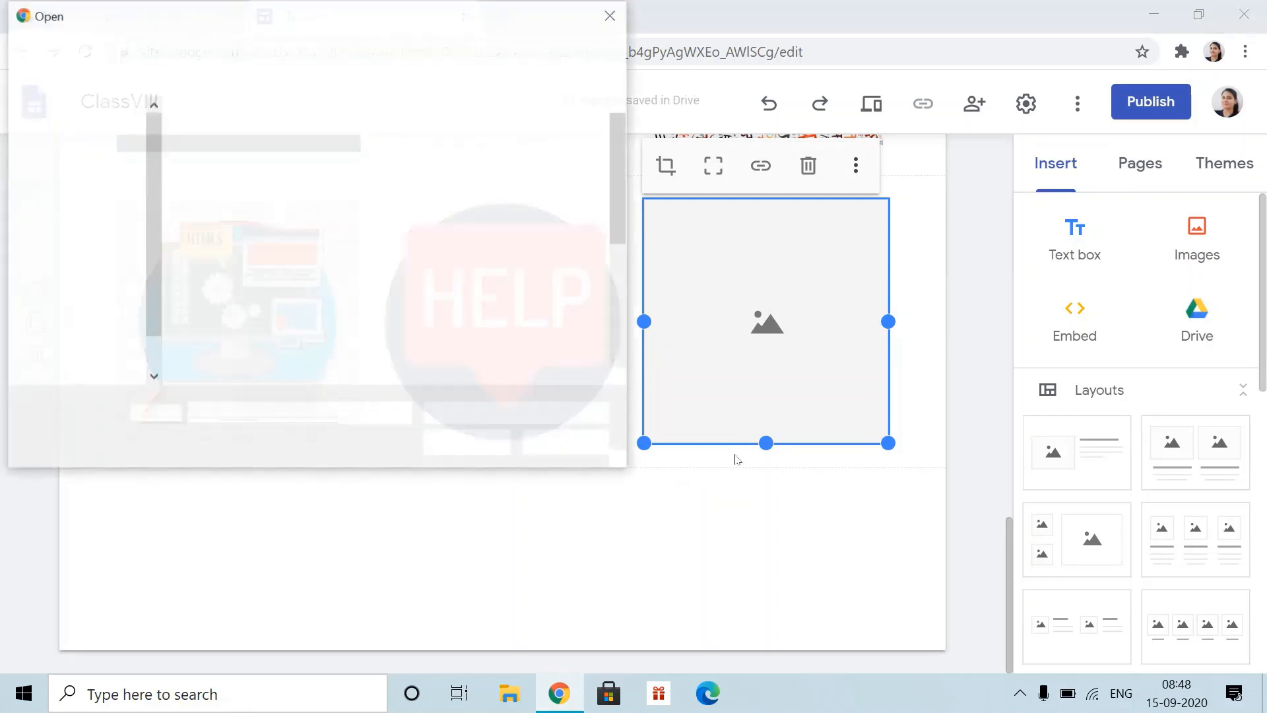
{"action": "scroll", "coordinate": [449, 315], "scroll_direction": "down", "scroll_amount": 4}
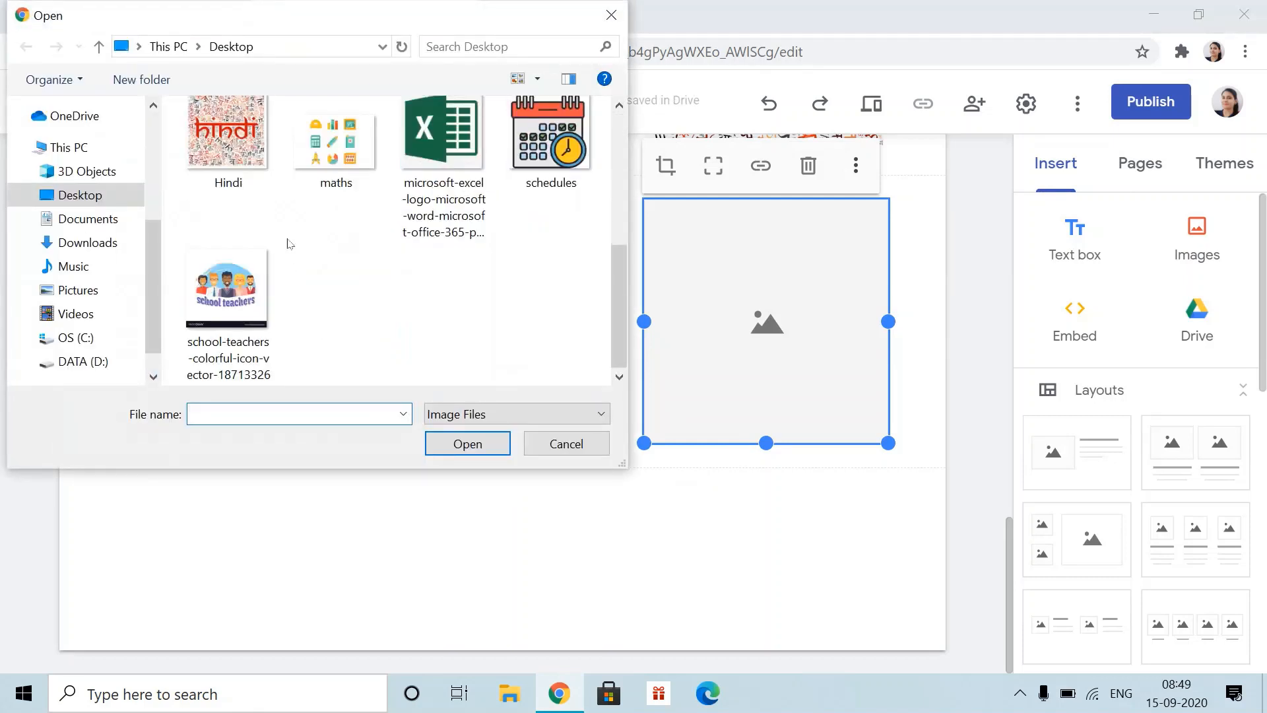
{"action": "scroll", "coordinate": [513, 281], "scroll_direction": "up", "scroll_amount": 5}
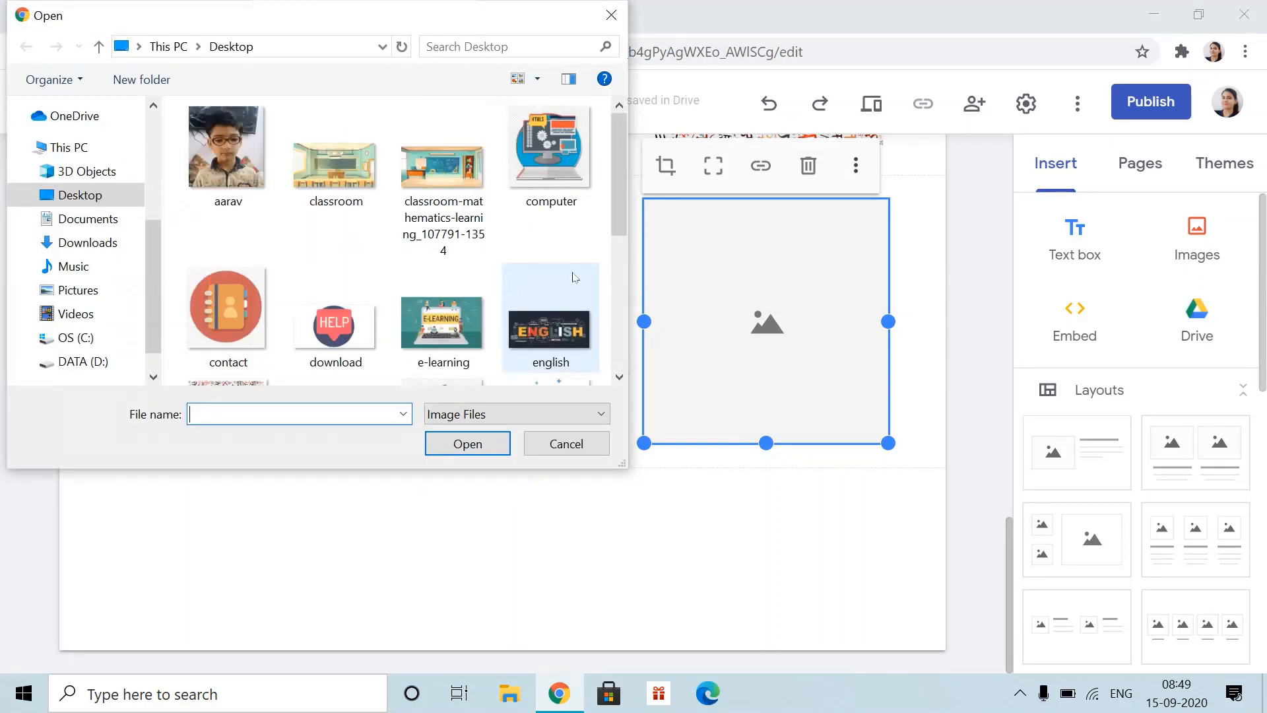
{"action": "left_click", "coordinate": [205, 332]}
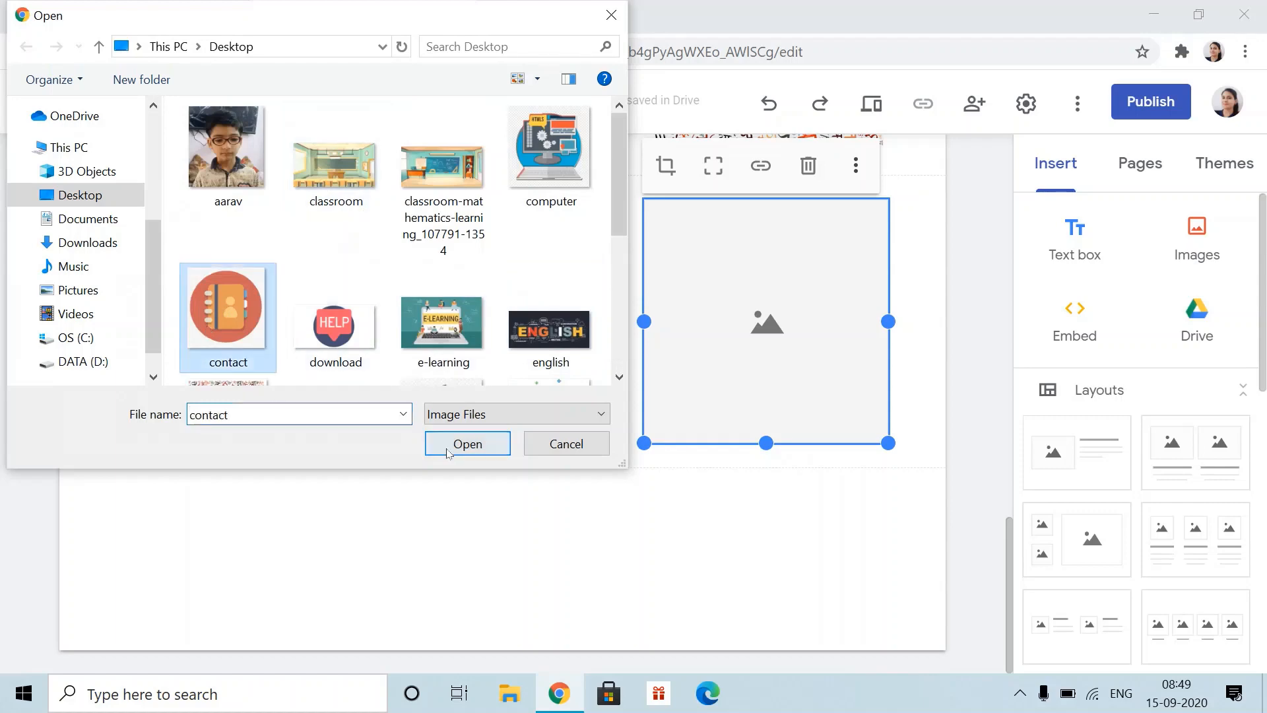
{"action": "left_click", "coordinate": [468, 444]}
- Scroll through the Home page to review it, then show the Pages list
{"action": "scroll", "coordinate": [688, 467], "scroll_direction": "up", "scroll_amount": 9}
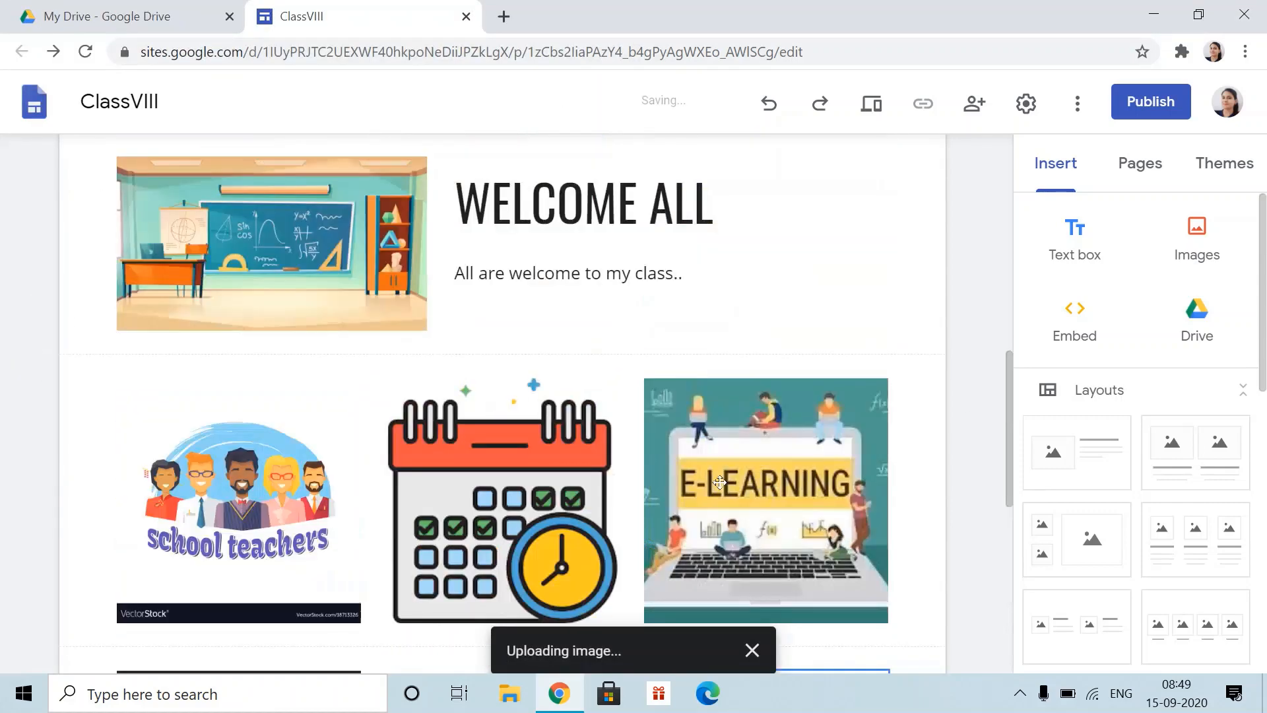
{"action": "scroll", "coordinate": [615, 605], "scroll_direction": "down", "scroll_amount": 4}
{"action": "scroll", "coordinate": [739, 541], "scroll_direction": "down", "scroll_amount": 5}
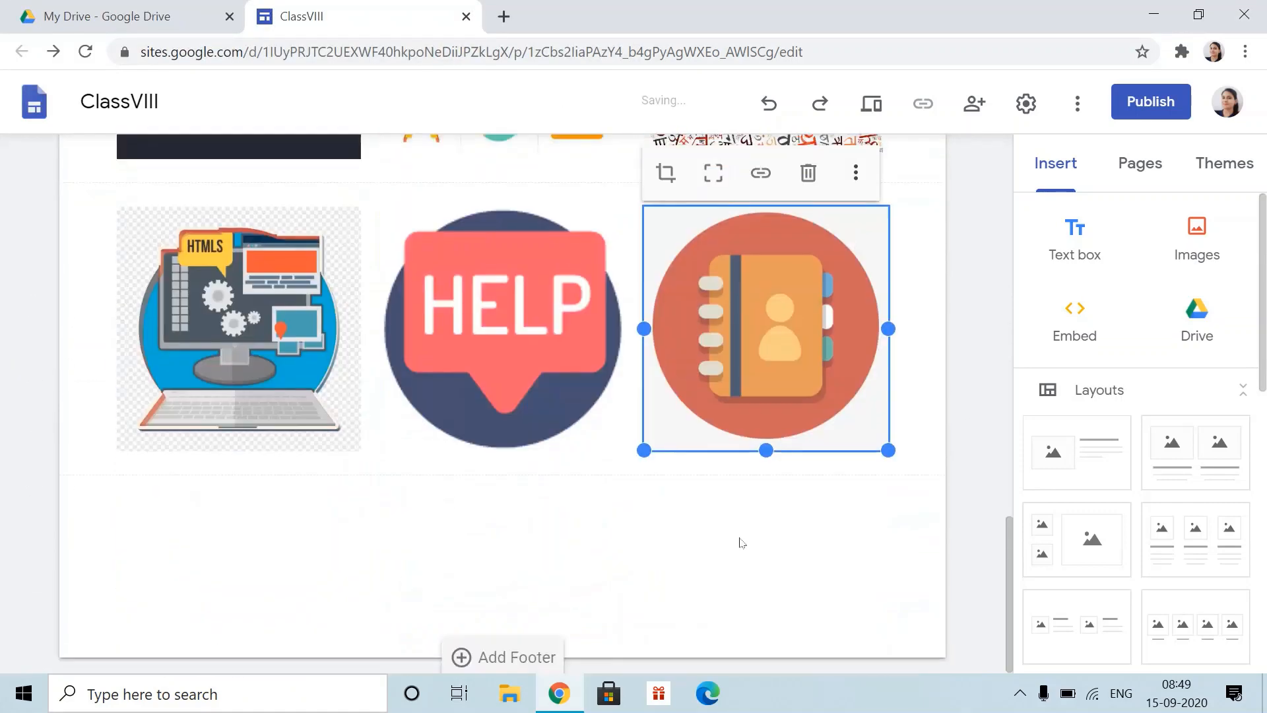
{"action": "scroll", "coordinate": [733, 528], "scroll_direction": "up", "scroll_amount": 15}
{"action": "scroll", "coordinate": [724, 506], "scroll_direction": "down", "scroll_amount": 8}
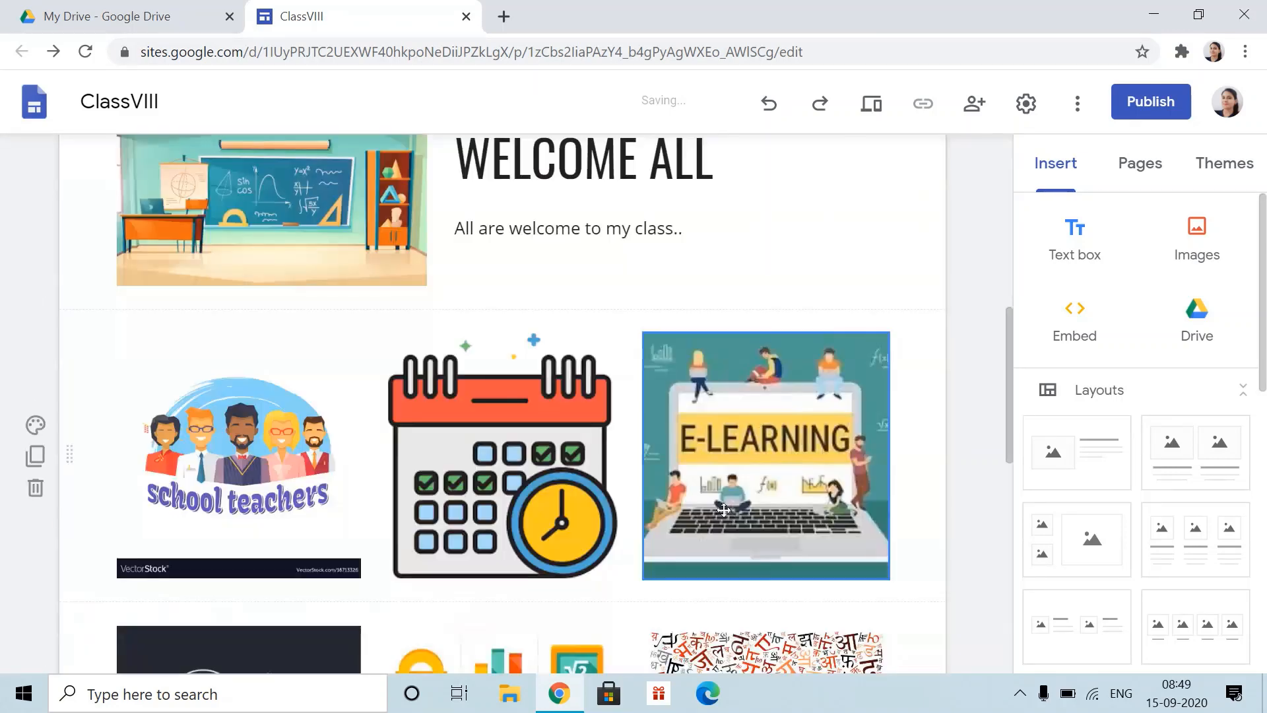
{"action": "scroll", "coordinate": [724, 509], "scroll_direction": "down", "scroll_amount": 6}
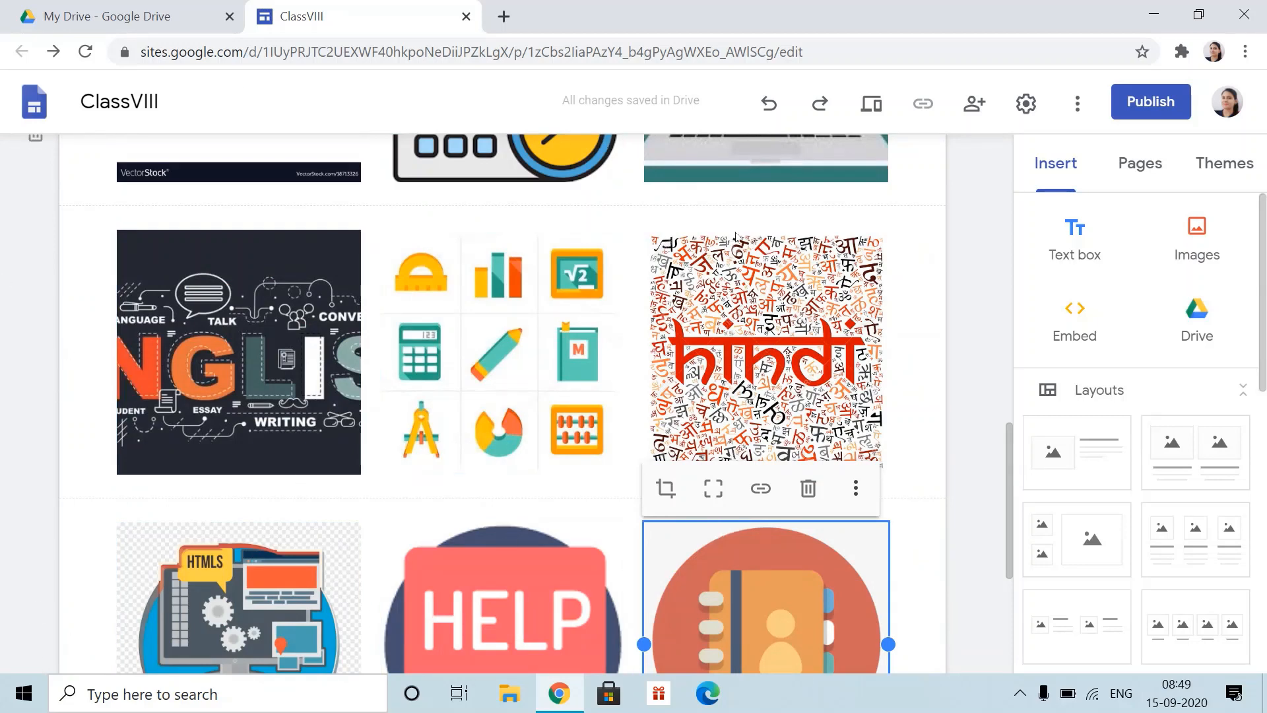
{"action": "scroll", "coordinate": [758, 429], "scroll_direction": "up", "scroll_amount": 8}
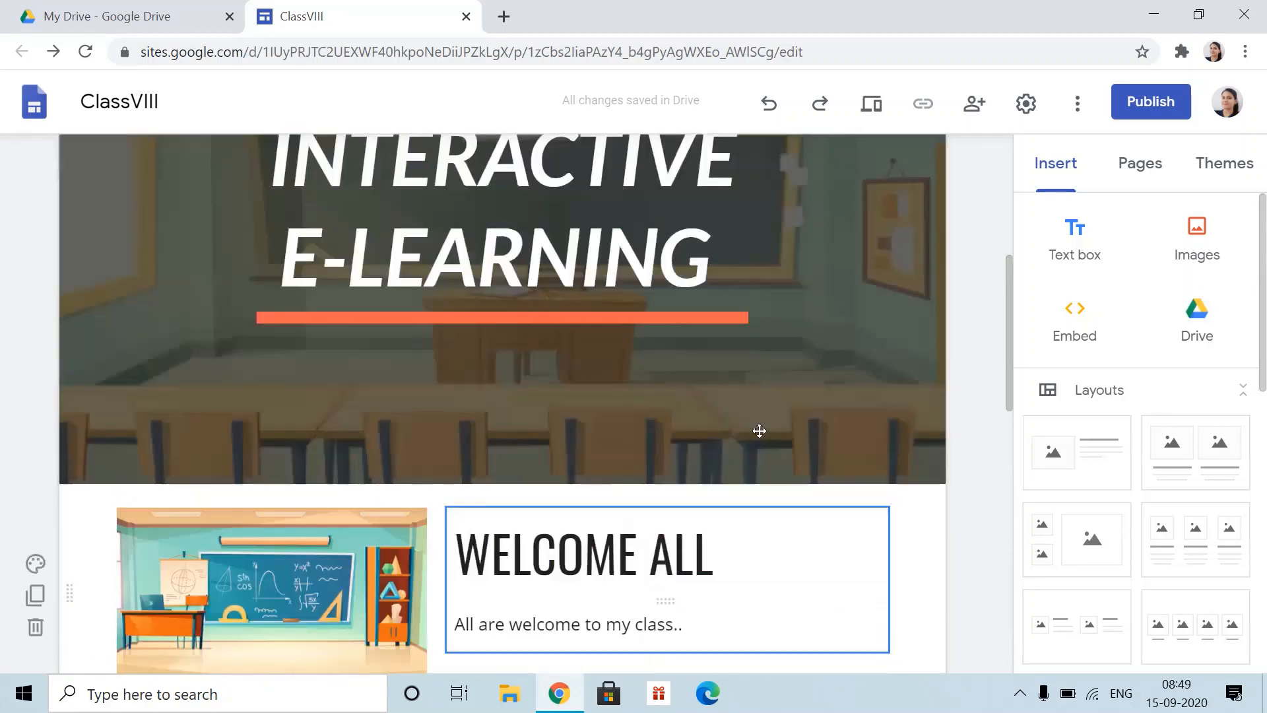
{"action": "scroll", "coordinate": [877, 303], "scroll_direction": "up", "scroll_amount": 3}
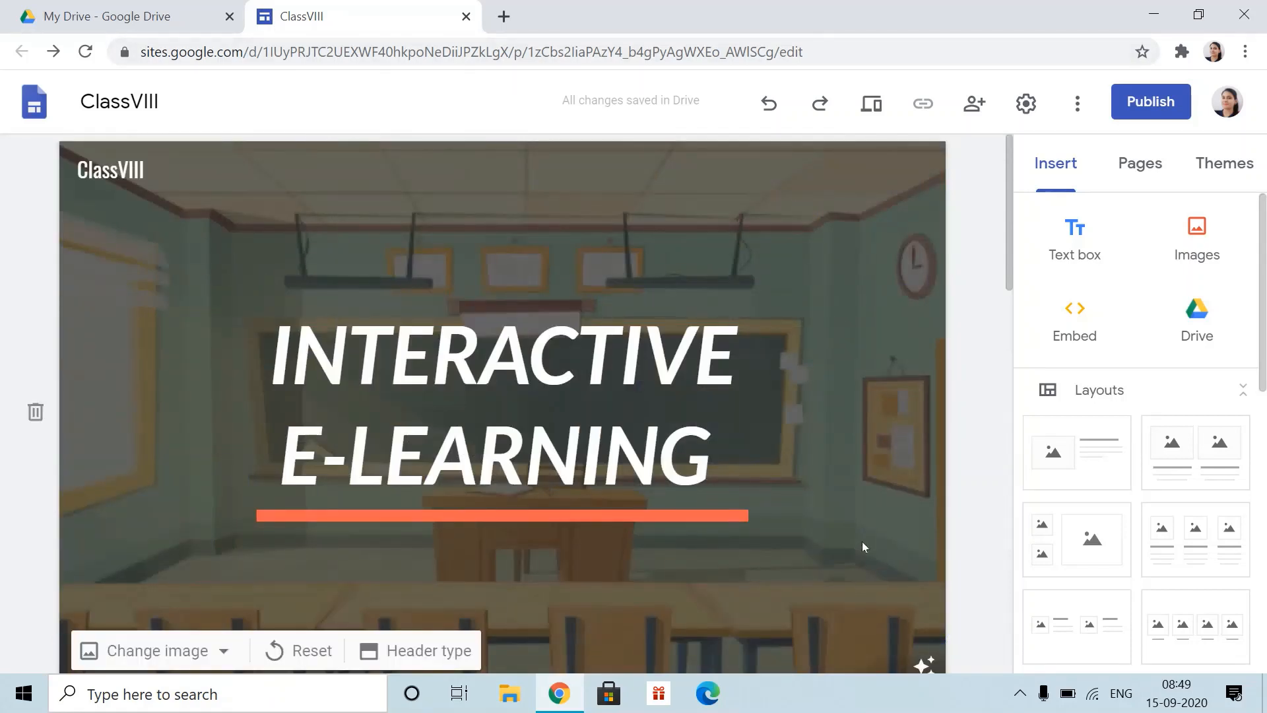
{"action": "left_click", "coordinate": [1153, 175]}
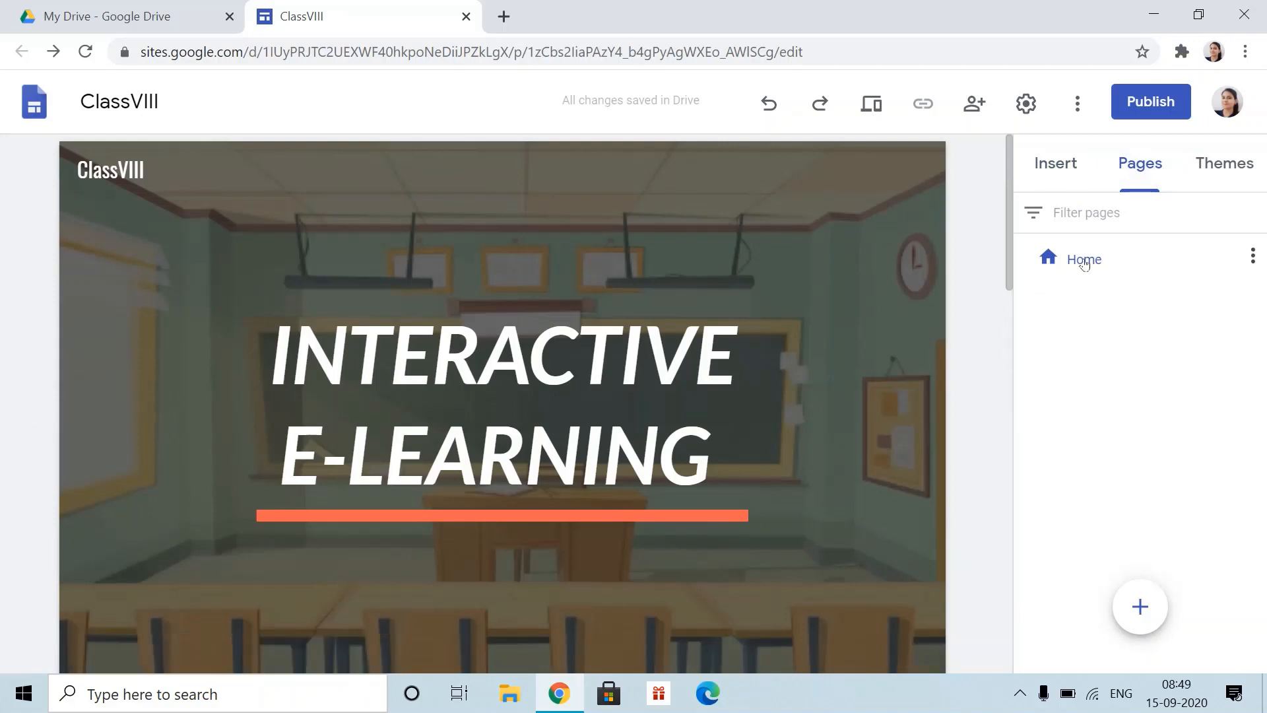
- Create a new page named Teachers from the Pages panel
{"action": "mouse_move", "coordinate": [1143, 617]}
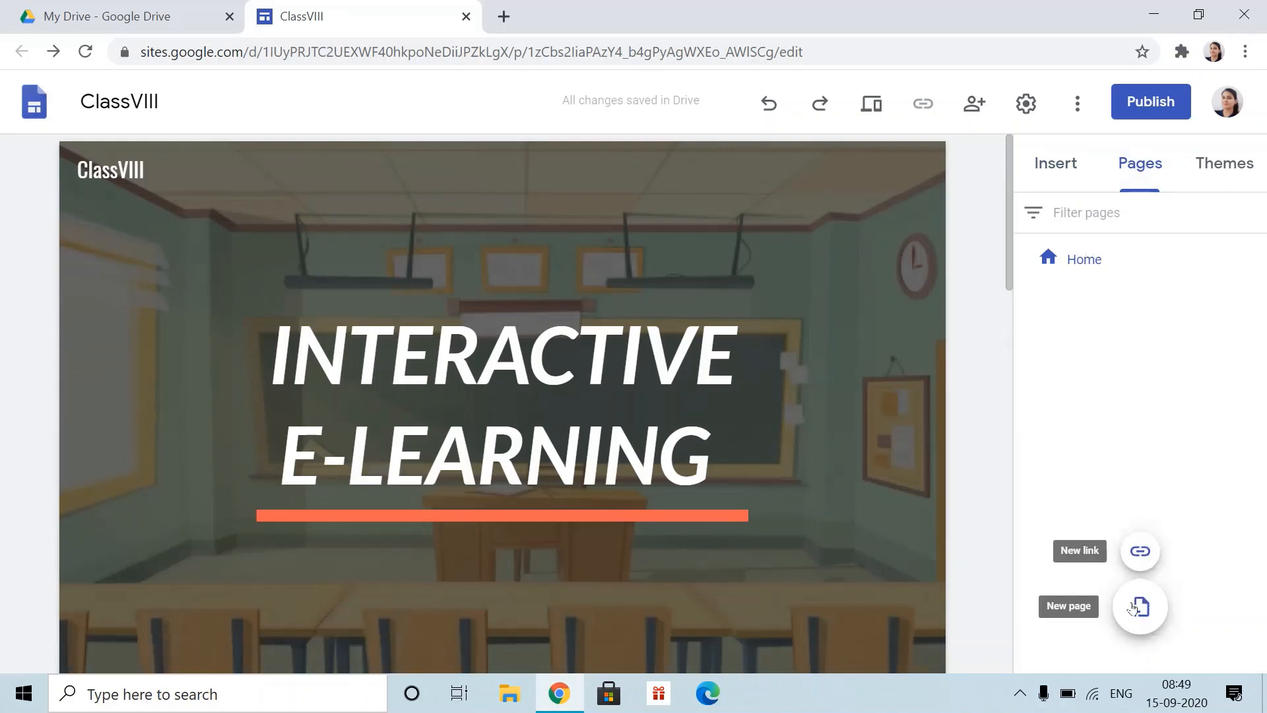
{"action": "left_click", "coordinate": [1150, 614]}
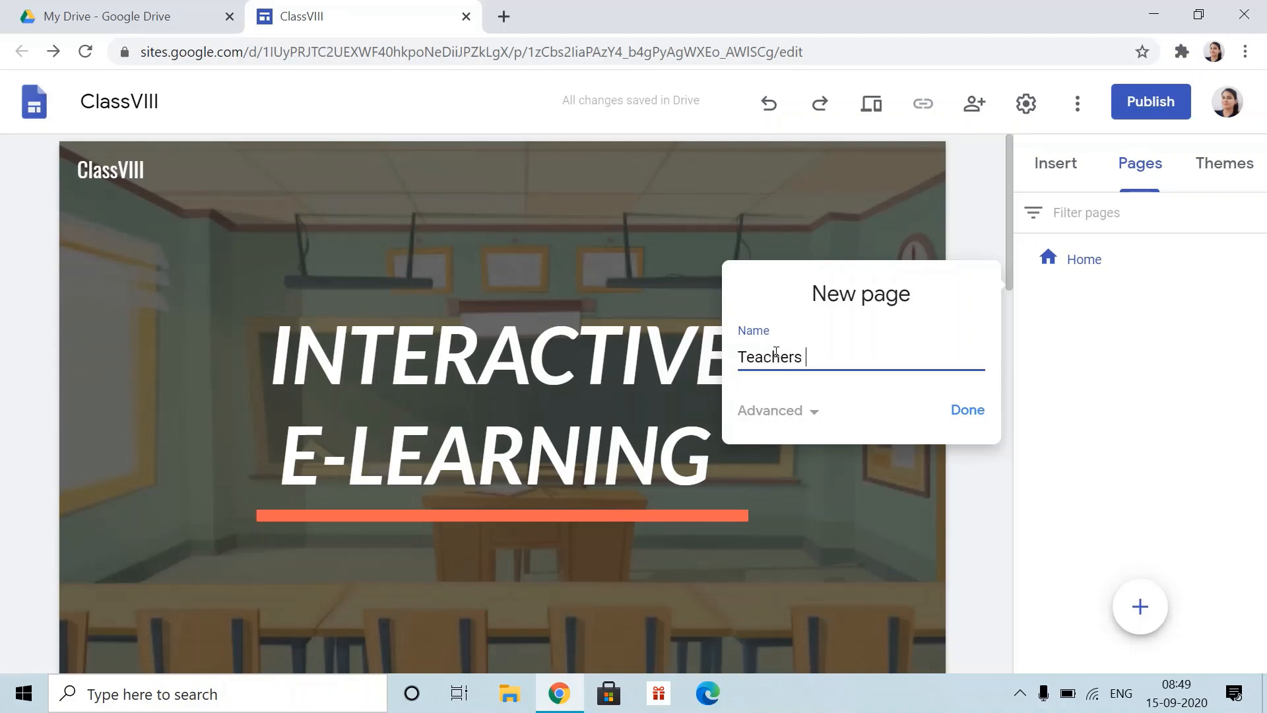
{"action": "left_click", "coordinate": [966, 411]}
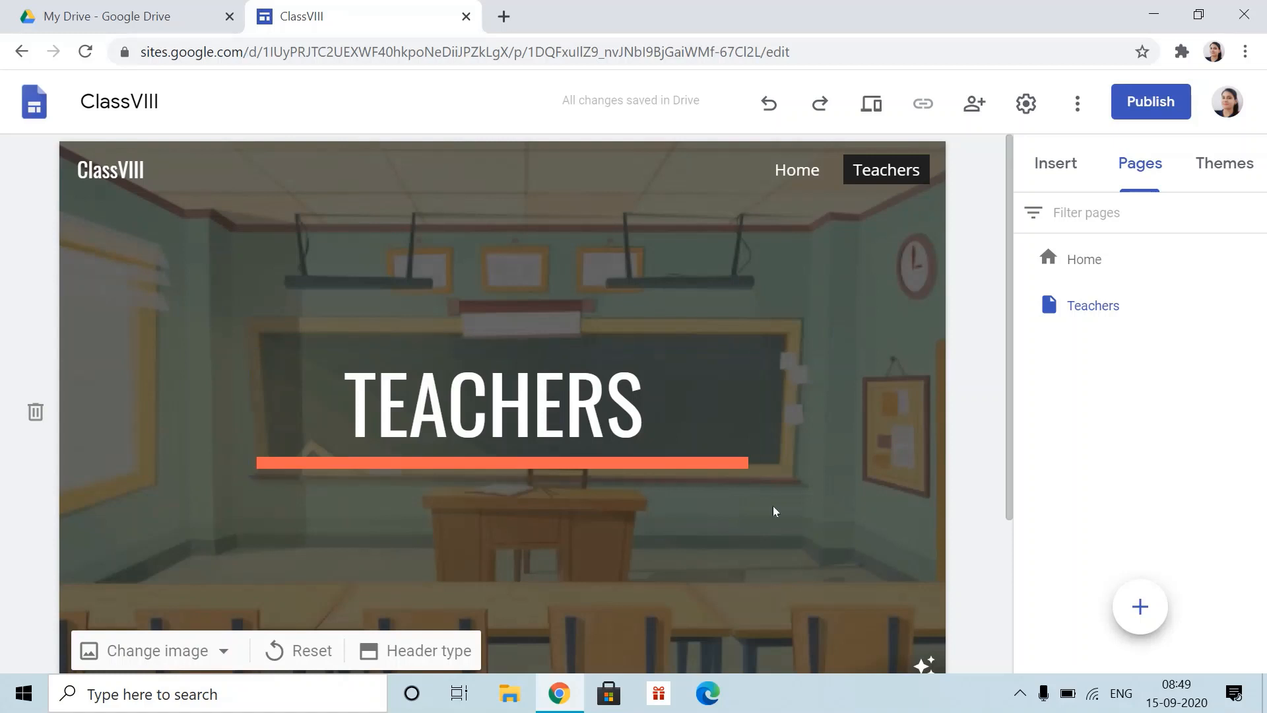
- Look over the Teachers page, then go back to Home and scroll down to the image grid
{"action": "scroll", "coordinate": [791, 526], "scroll_direction": "down", "scroll_amount": 1}
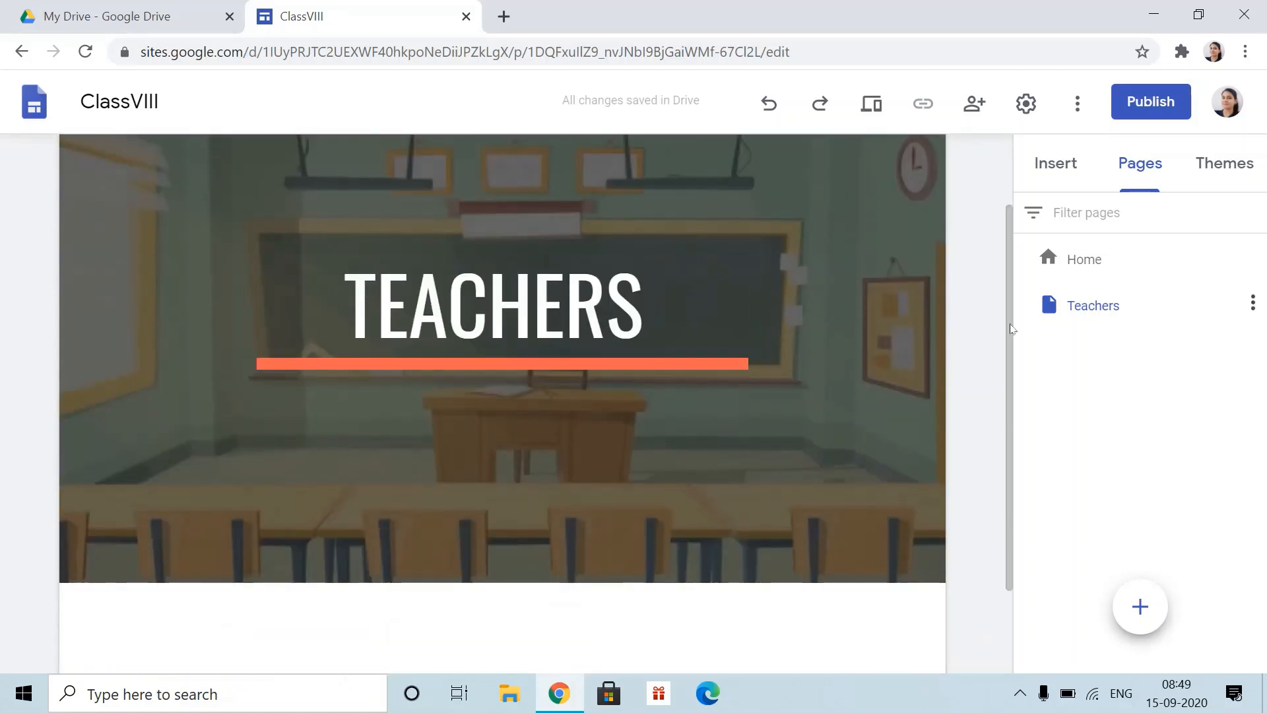
{"action": "scroll", "coordinate": [857, 280], "scroll_direction": "up", "scroll_amount": 1}
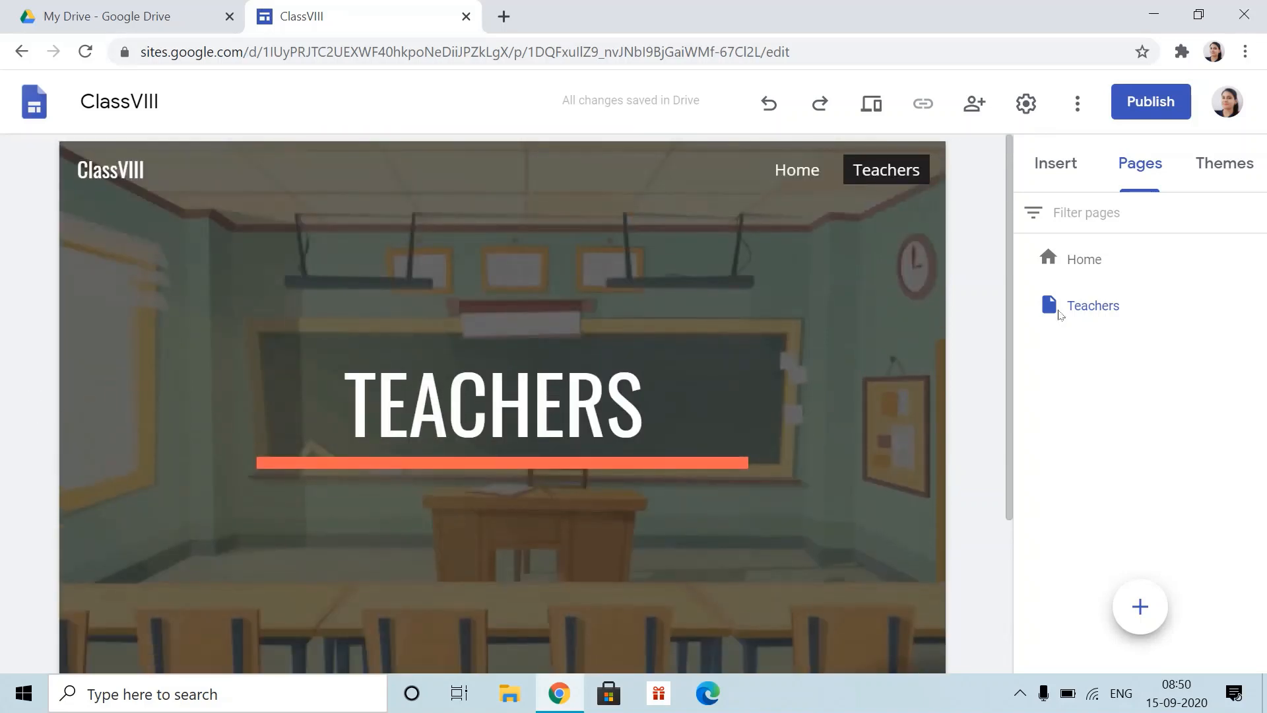
{"action": "scroll", "coordinate": [513, 537], "scroll_direction": "down", "scroll_amount": 2}
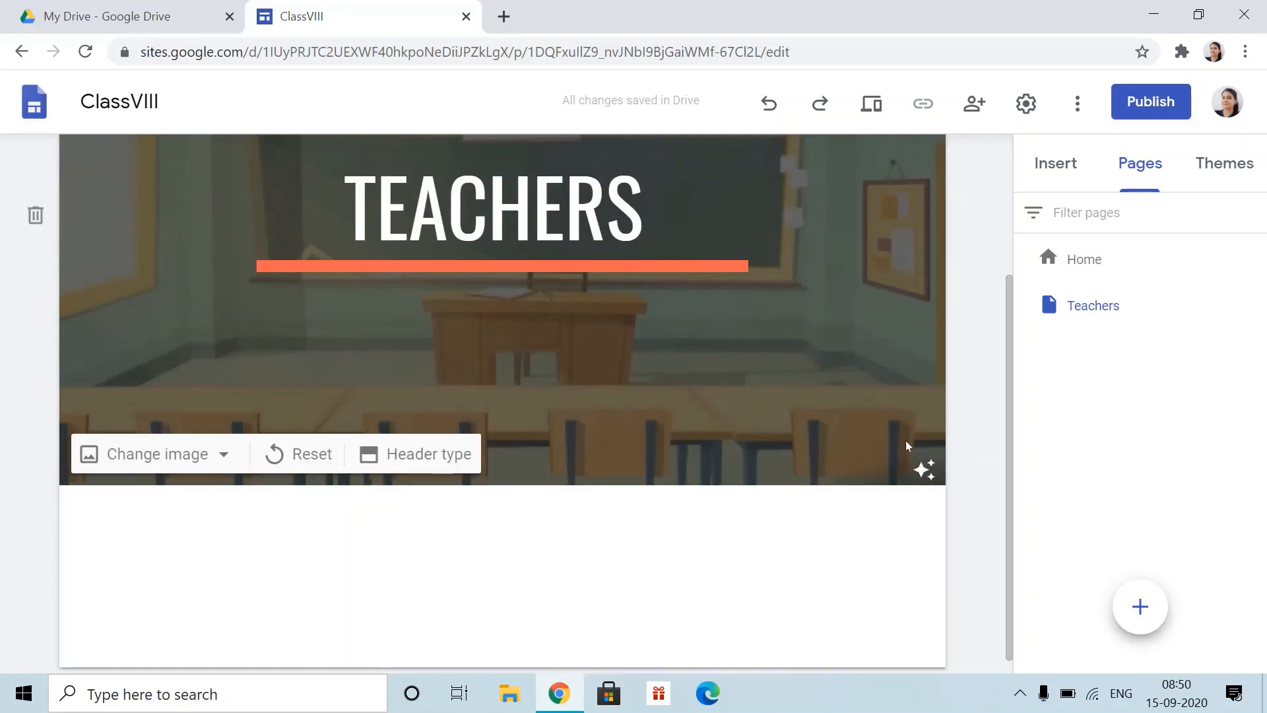
{"action": "scroll", "coordinate": [726, 344], "scroll_direction": "up", "scroll_amount": 2}
{"action": "scroll", "coordinate": [766, 504], "scroll_direction": "down", "scroll_amount": 3}
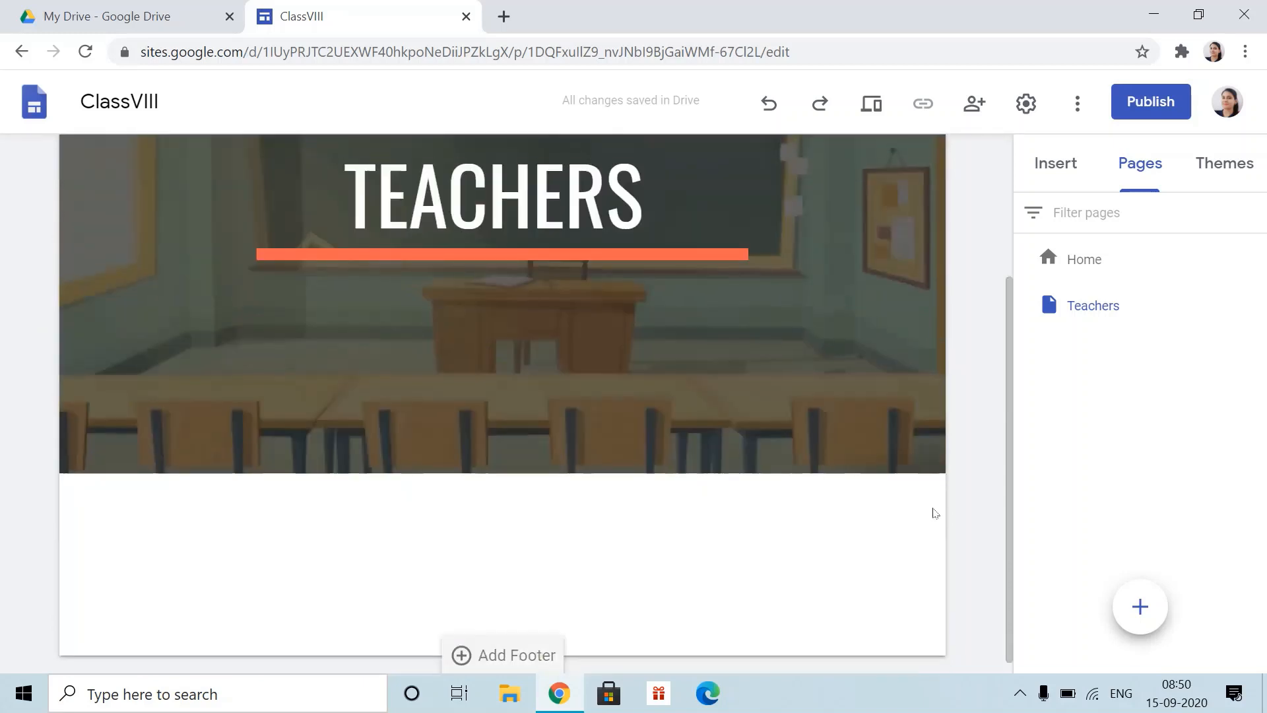
{"action": "scroll", "coordinate": [878, 322], "scroll_direction": "up", "scroll_amount": 3}
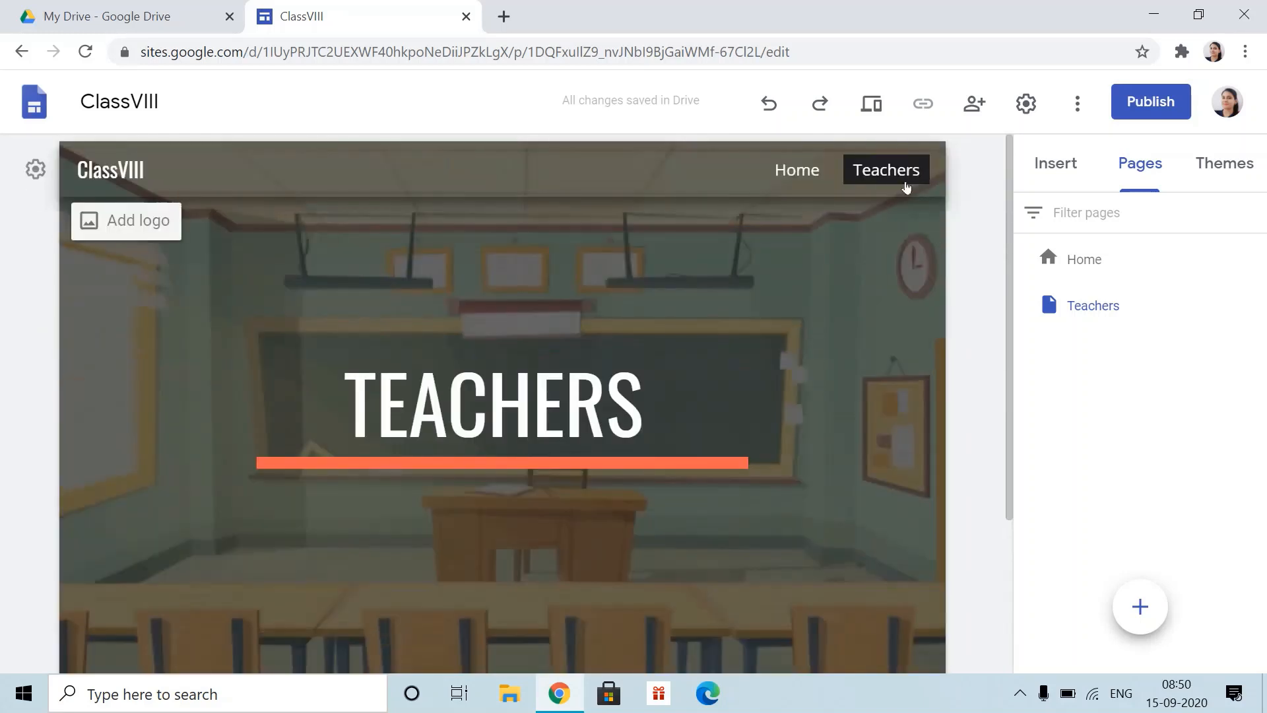
{"action": "left_click", "coordinate": [797, 168]}
{"action": "scroll", "coordinate": [216, 624], "scroll_direction": "down", "scroll_amount": 4}
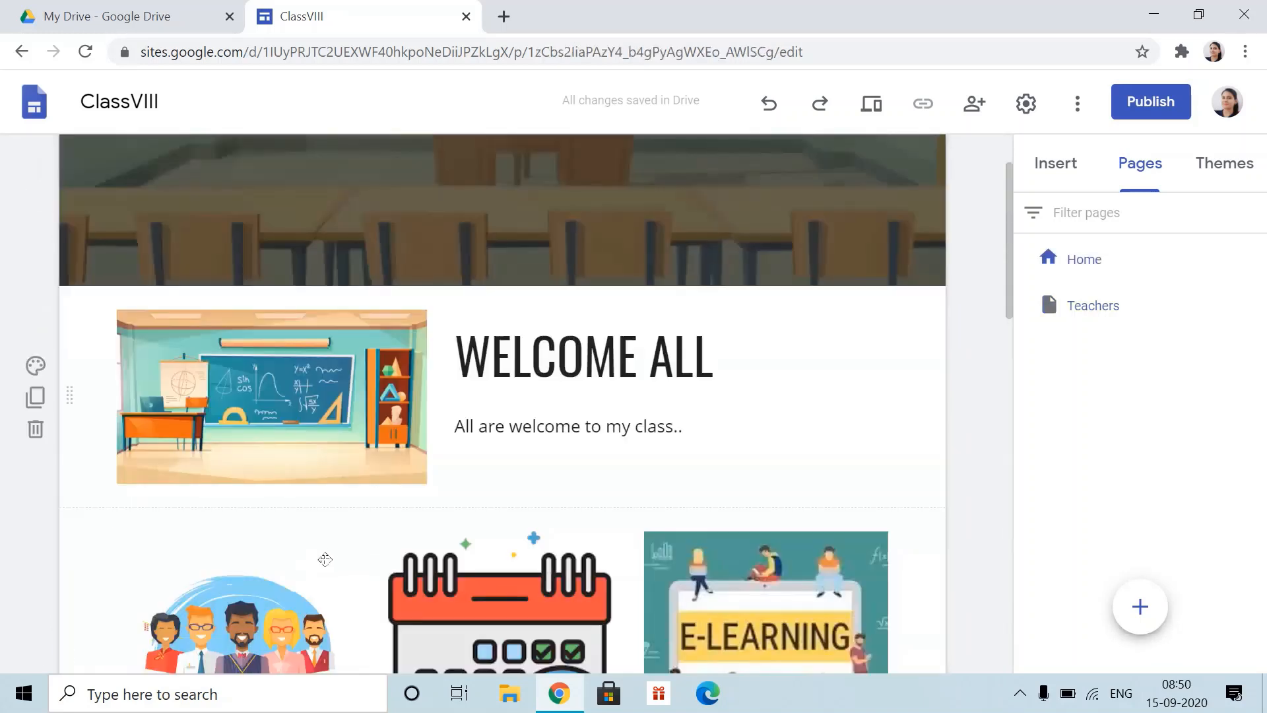
{"action": "scroll", "coordinate": [276, 592], "scroll_direction": "down", "scroll_amount": 1}
{"action": "scroll", "coordinate": [277, 592], "scroll_direction": "down", "scroll_amount": 2}
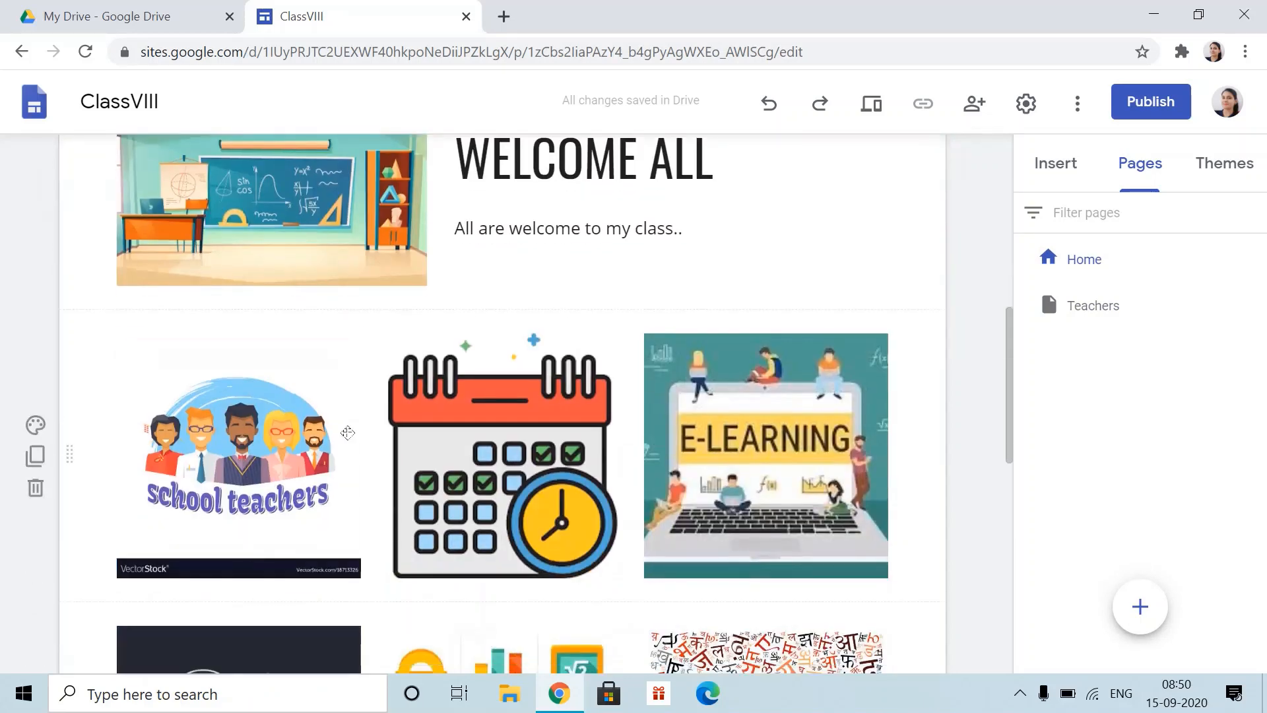
{"action": "scroll", "coordinate": [878, 316], "scroll_direction": "up", "scroll_amount": 10}
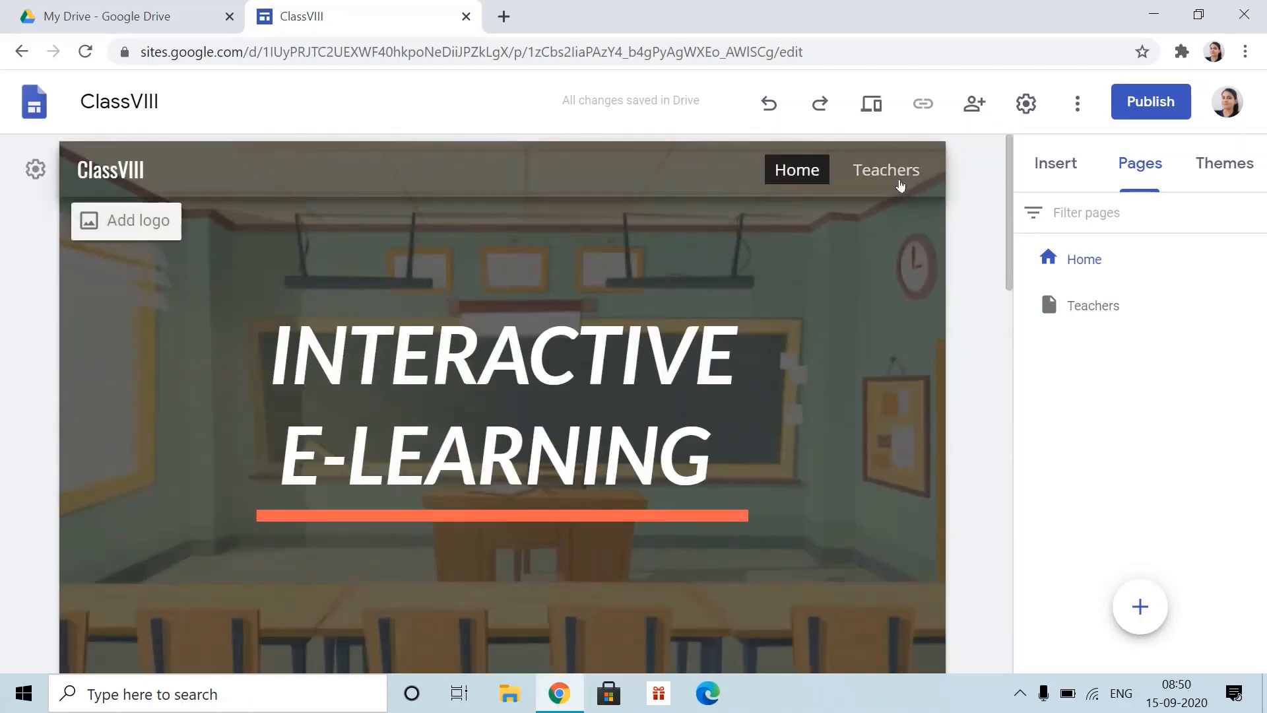
{"action": "scroll", "coordinate": [861, 261], "scroll_direction": "down", "scroll_amount": 5}
{"action": "scroll", "coordinate": [861, 261], "scroll_direction": "up", "scroll_amount": 5}
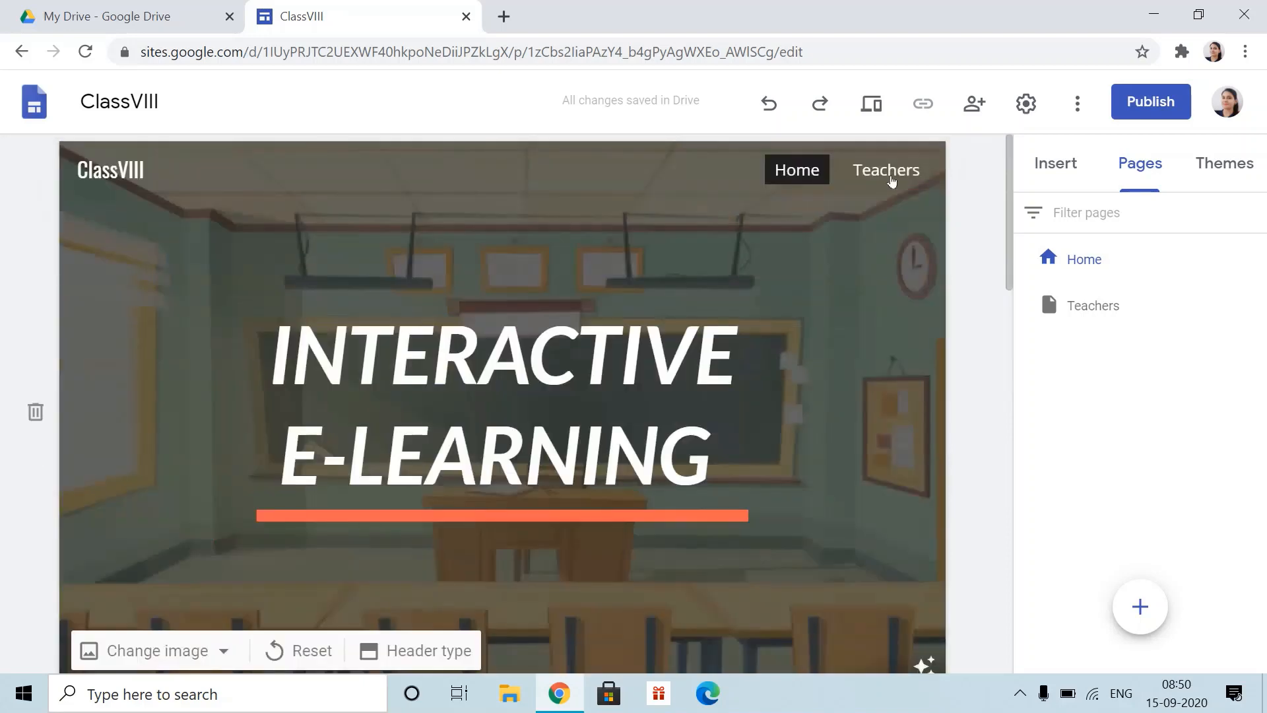
{"action": "scroll", "coordinate": [817, 493], "scroll_direction": "down", "scroll_amount": 5}
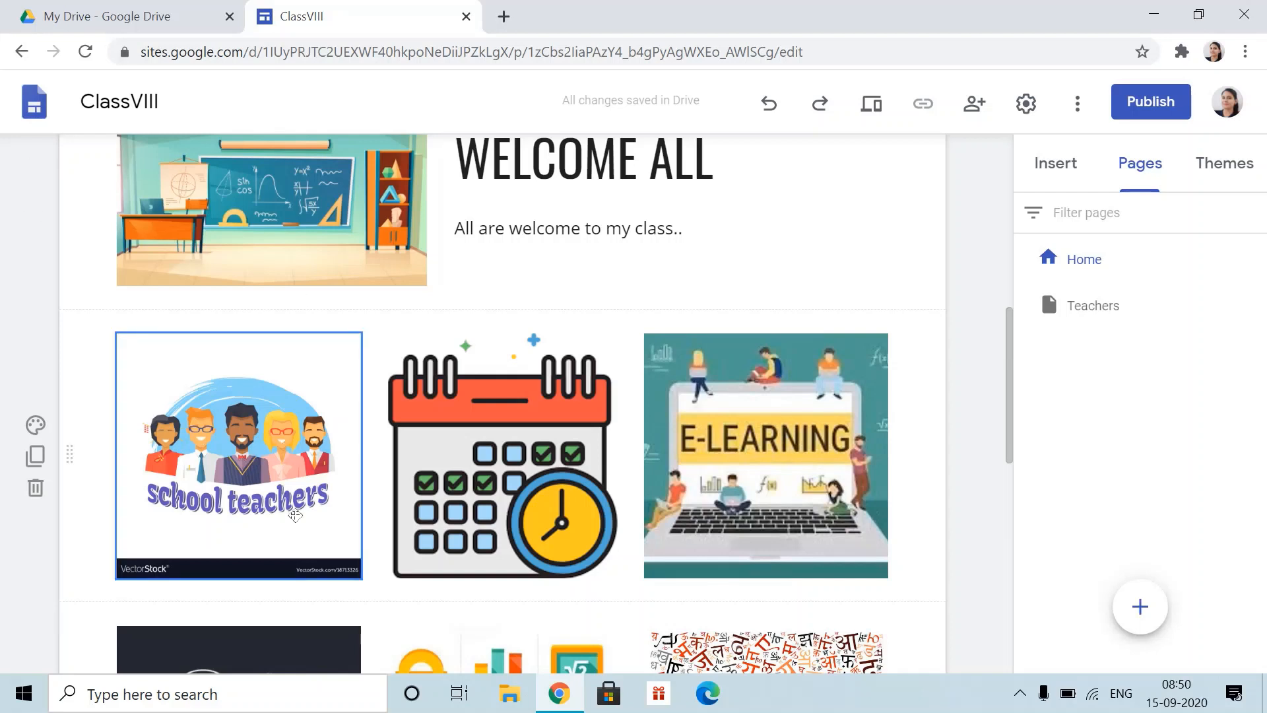
- Link the school teachers picture to the Teachers page under This site
{"action": "left_click", "coordinate": [246, 413]}
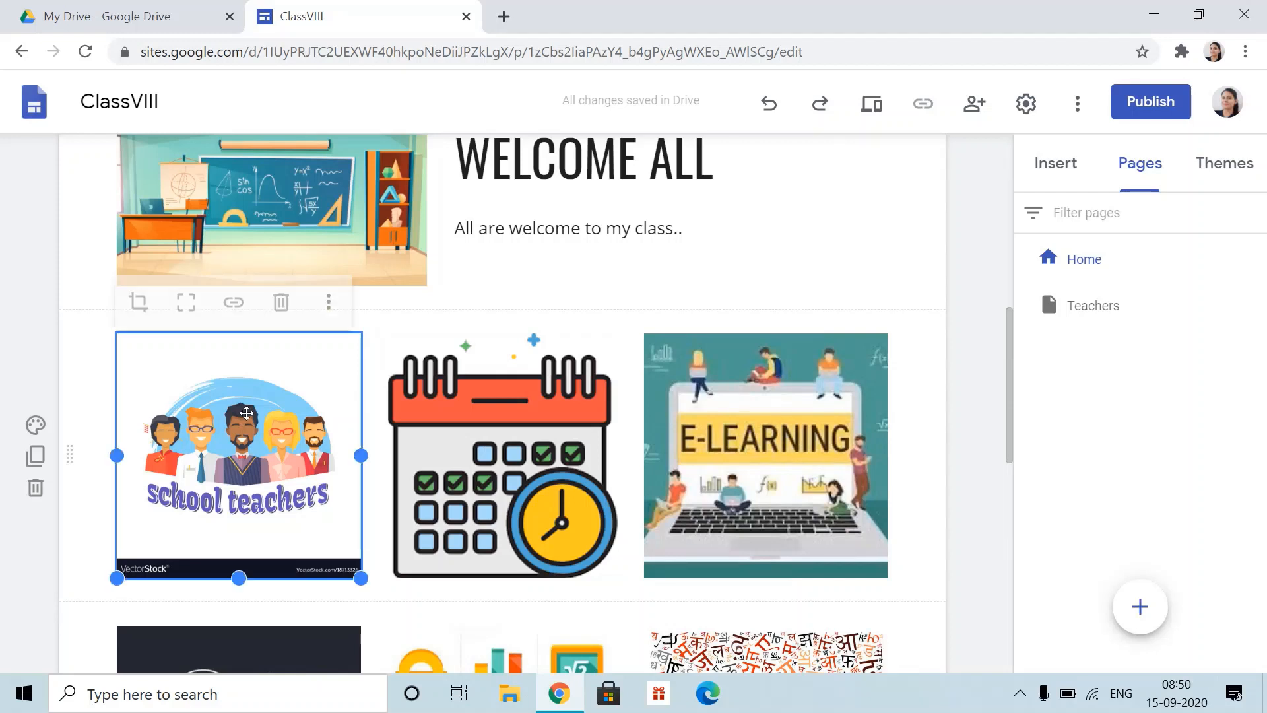
{"action": "left_click", "coordinate": [232, 300]}
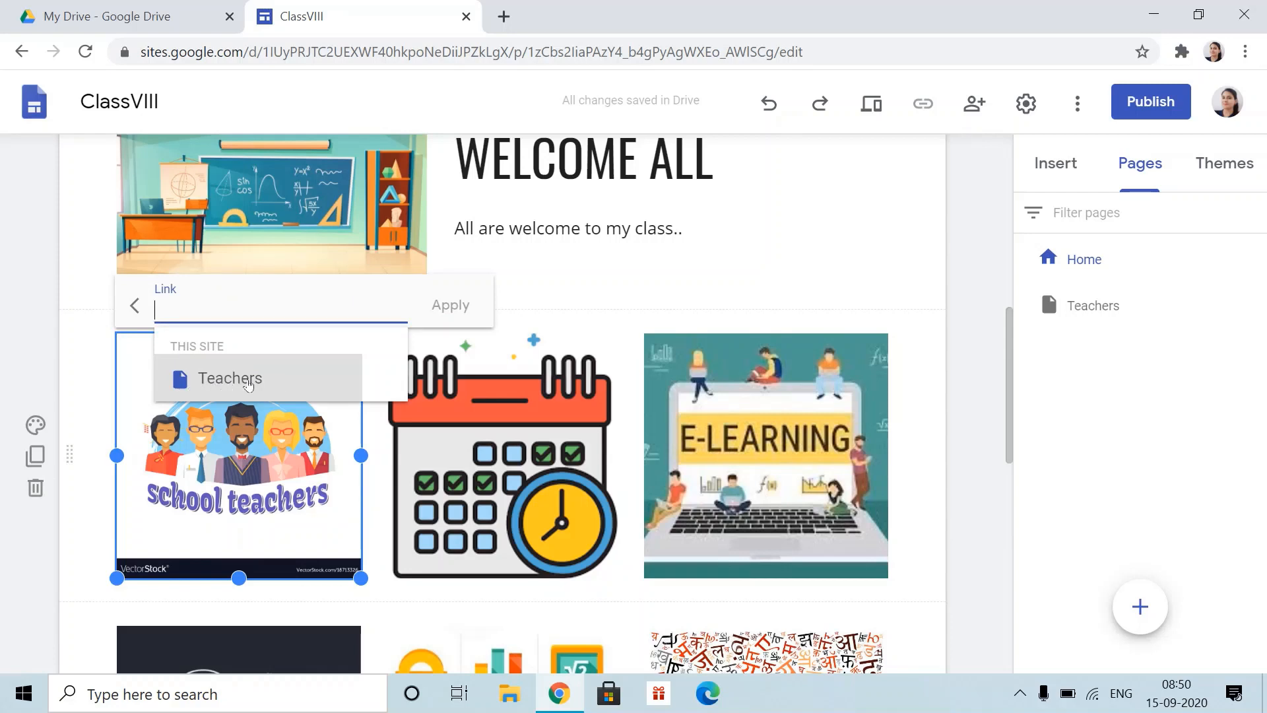
{"action": "left_click", "coordinate": [248, 383]}
{"action": "left_click", "coordinate": [451, 310]}
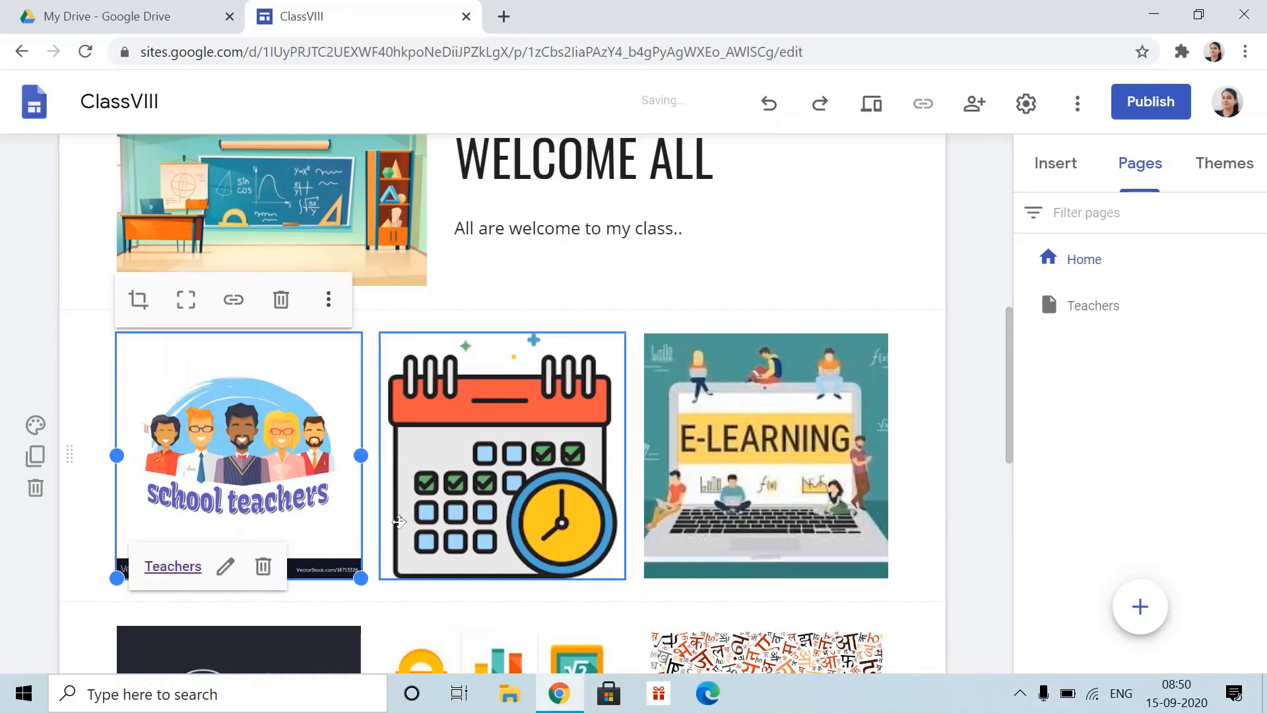
{"action": "scroll", "coordinate": [874, 365], "scroll_direction": "up", "scroll_amount": 8}
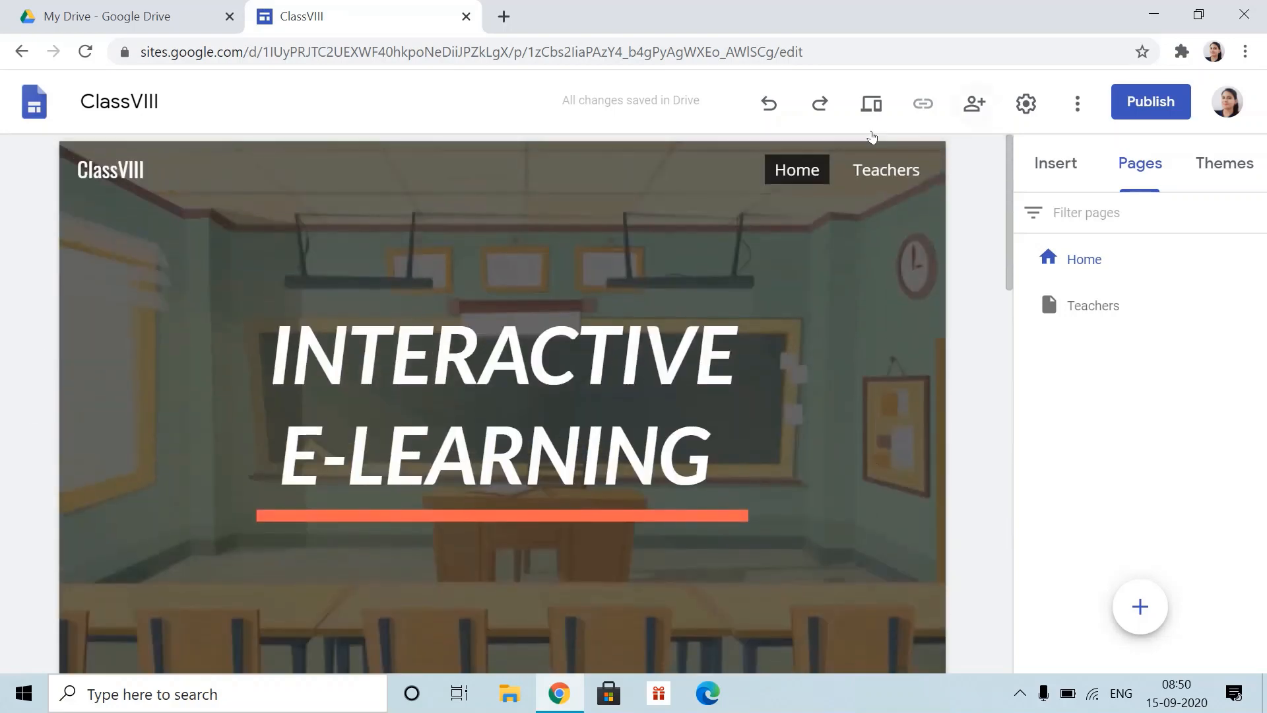
{"action": "scroll", "coordinate": [681, 489], "scroll_direction": "down", "scroll_amount": 8}
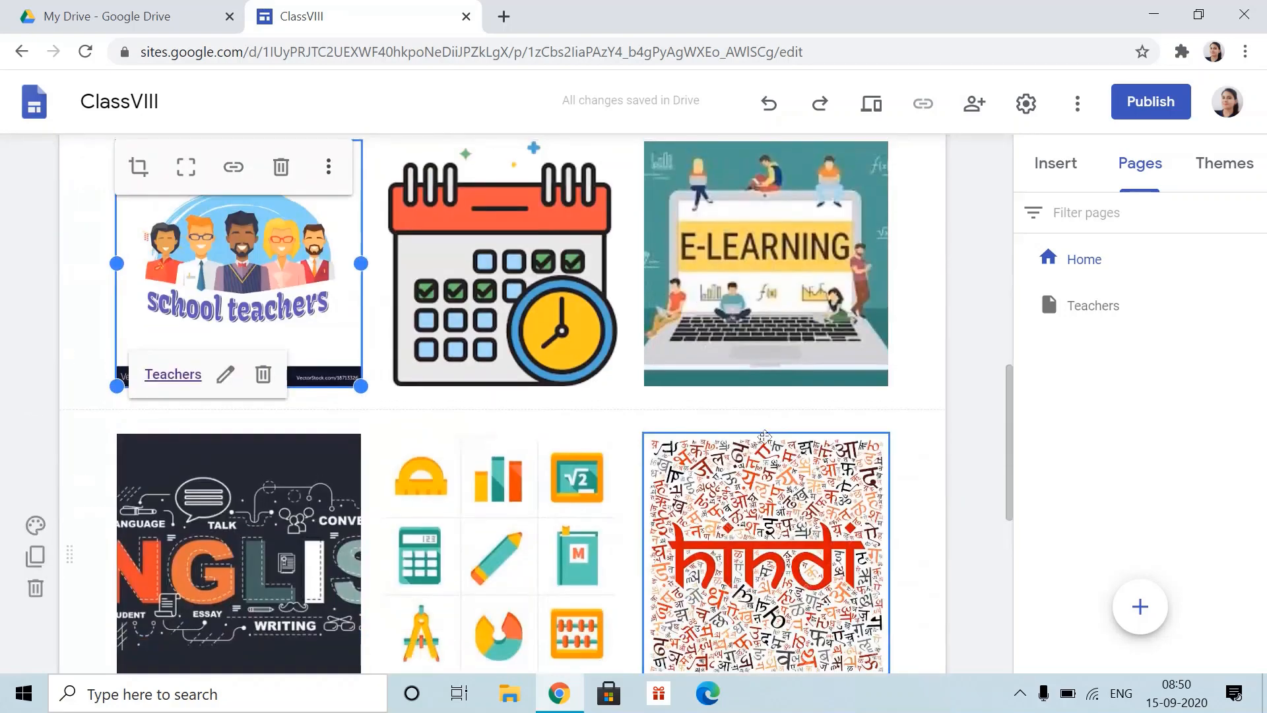
{"action": "scroll", "coordinate": [863, 356], "scroll_direction": "up", "scroll_amount": 10}
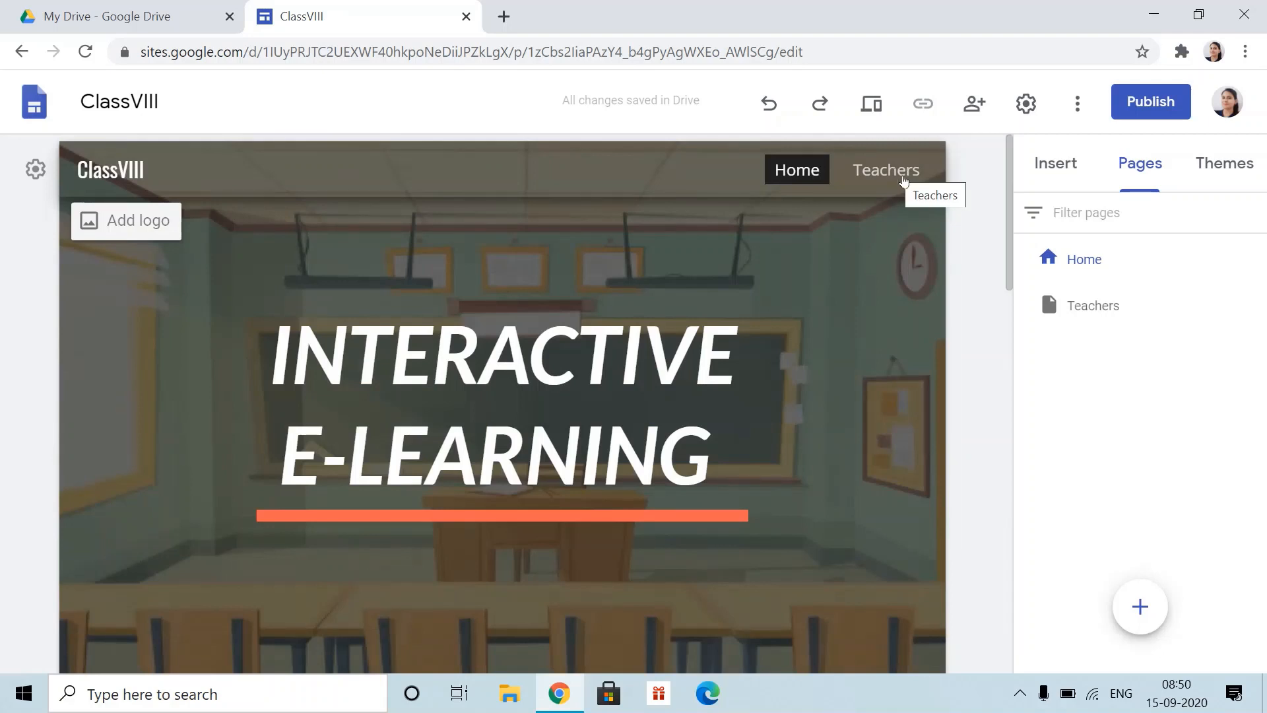
- On the Teachers page, insert the two-image-with-text layout from Insert > Layouts
{"action": "left_click", "coordinate": [905, 181]}
{"action": "scroll", "coordinate": [438, 559], "scroll_direction": "down", "scroll_amount": 3}
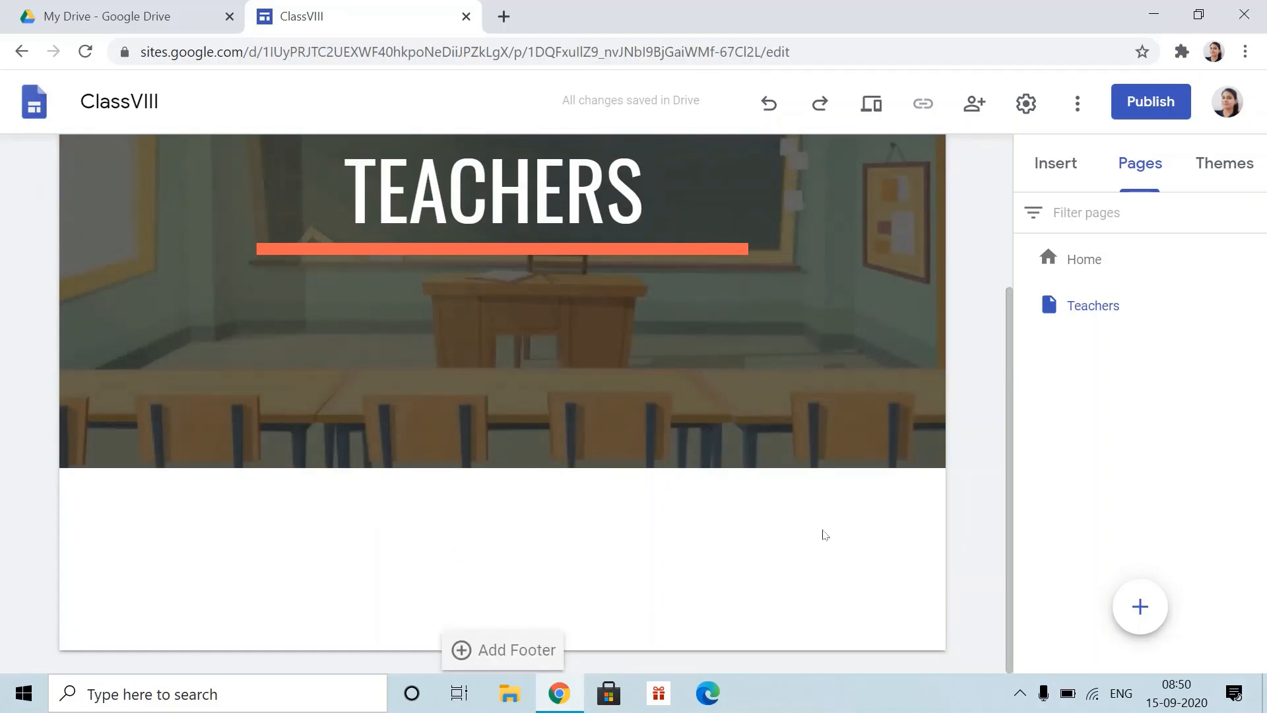
{"action": "left_click", "coordinate": [1072, 165]}
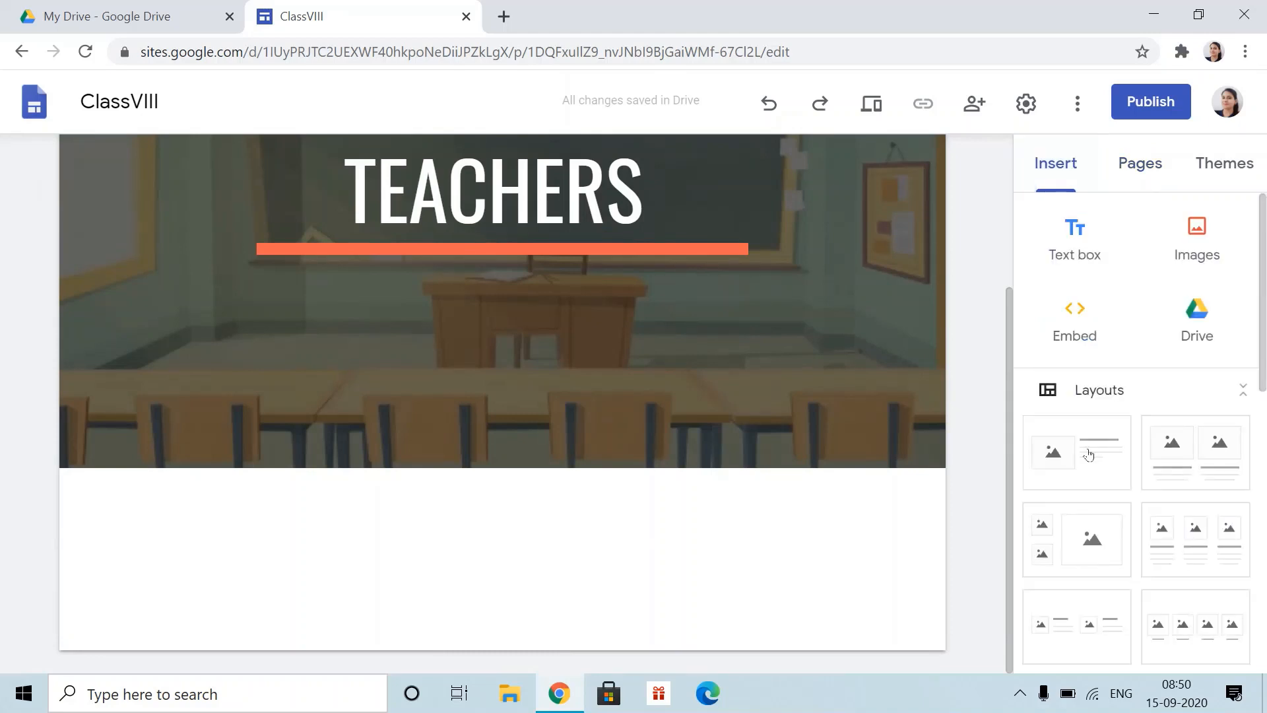
{"action": "scroll", "coordinate": [1086, 447], "scroll_direction": "down", "scroll_amount": 3}
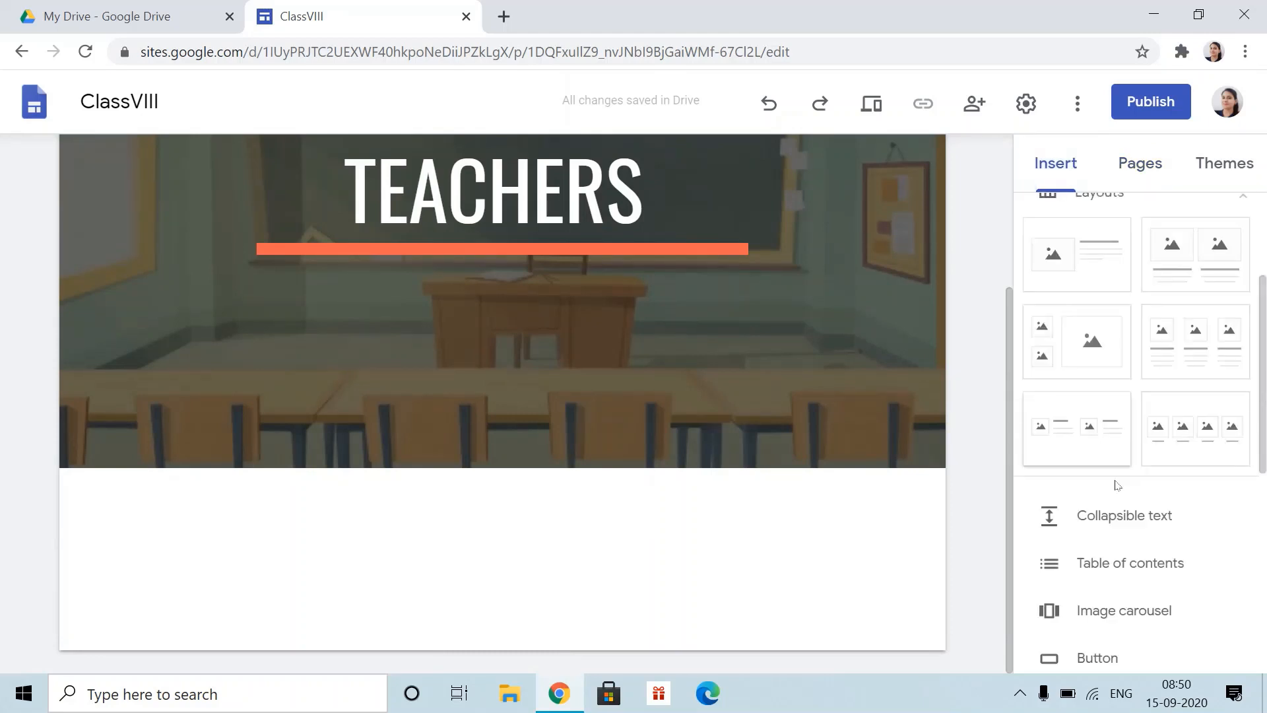
{"action": "left_click", "coordinate": [1087, 436]}
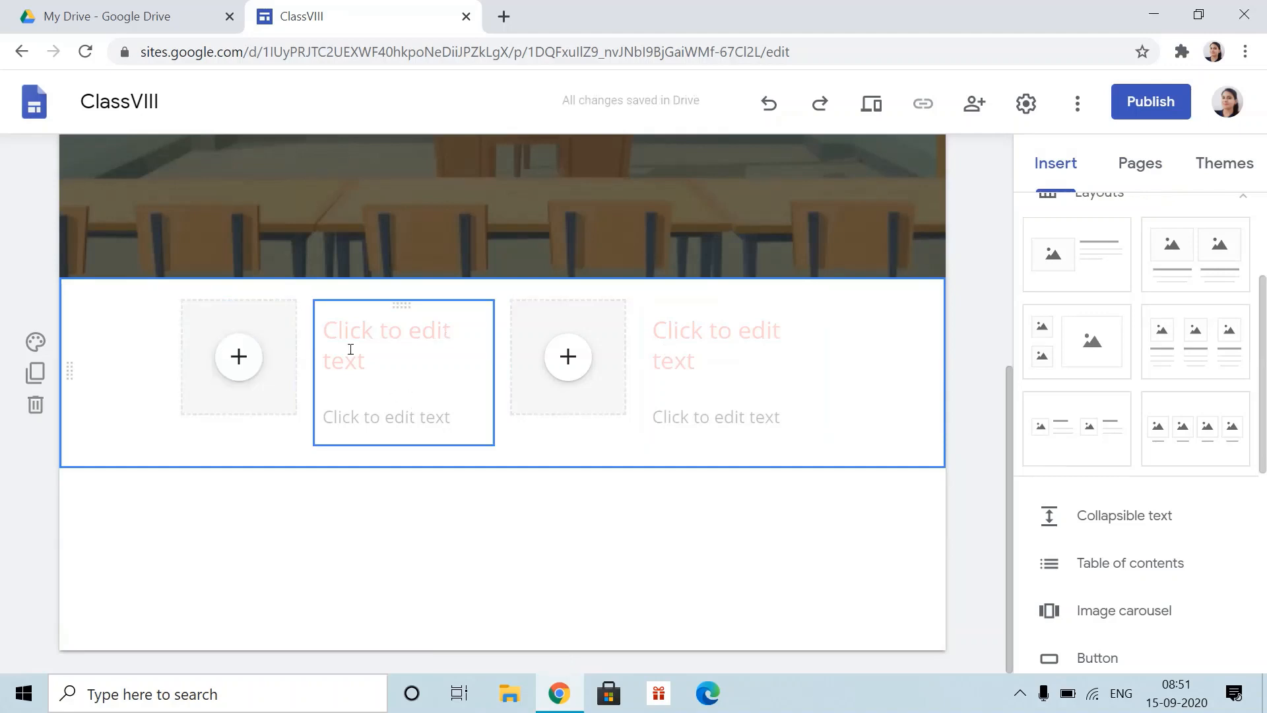
{"action": "left_click", "coordinate": [239, 356]}
{"action": "left_click", "coordinate": [330, 410]}
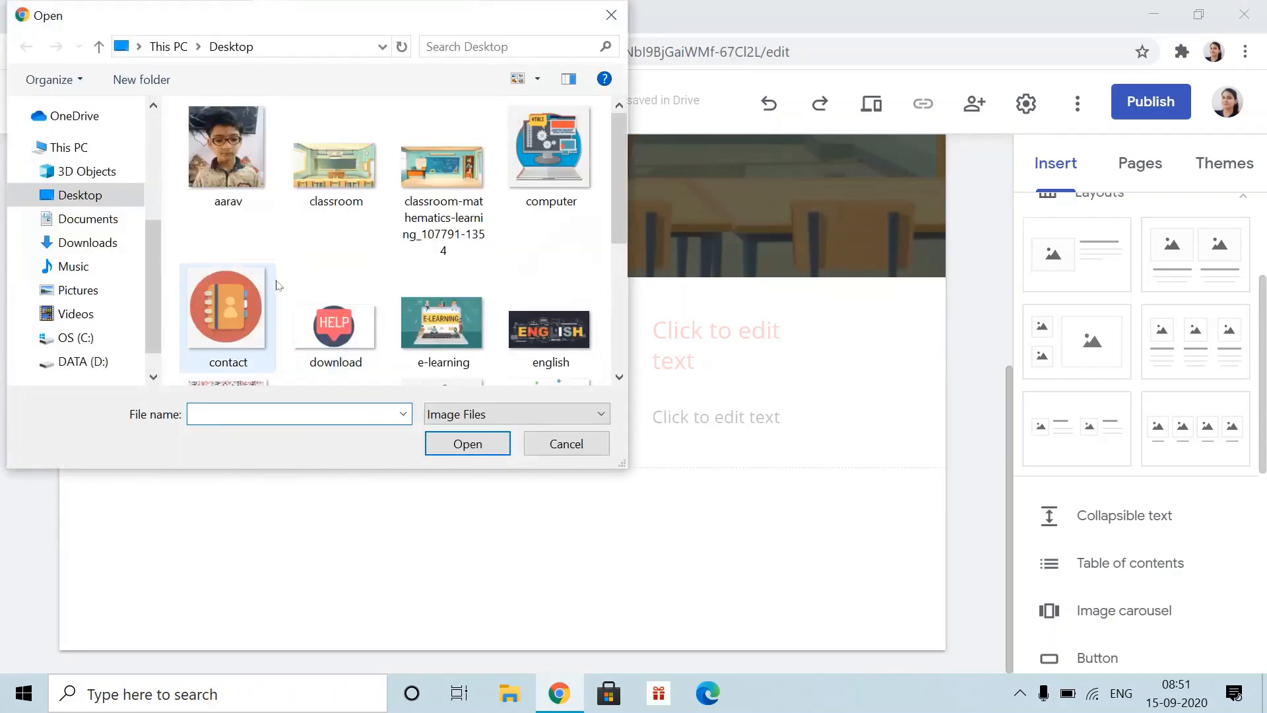
{"action": "scroll", "coordinate": [256, 282], "scroll_direction": "down", "scroll_amount": 5}
{"action": "left_click", "coordinate": [85, 360]}
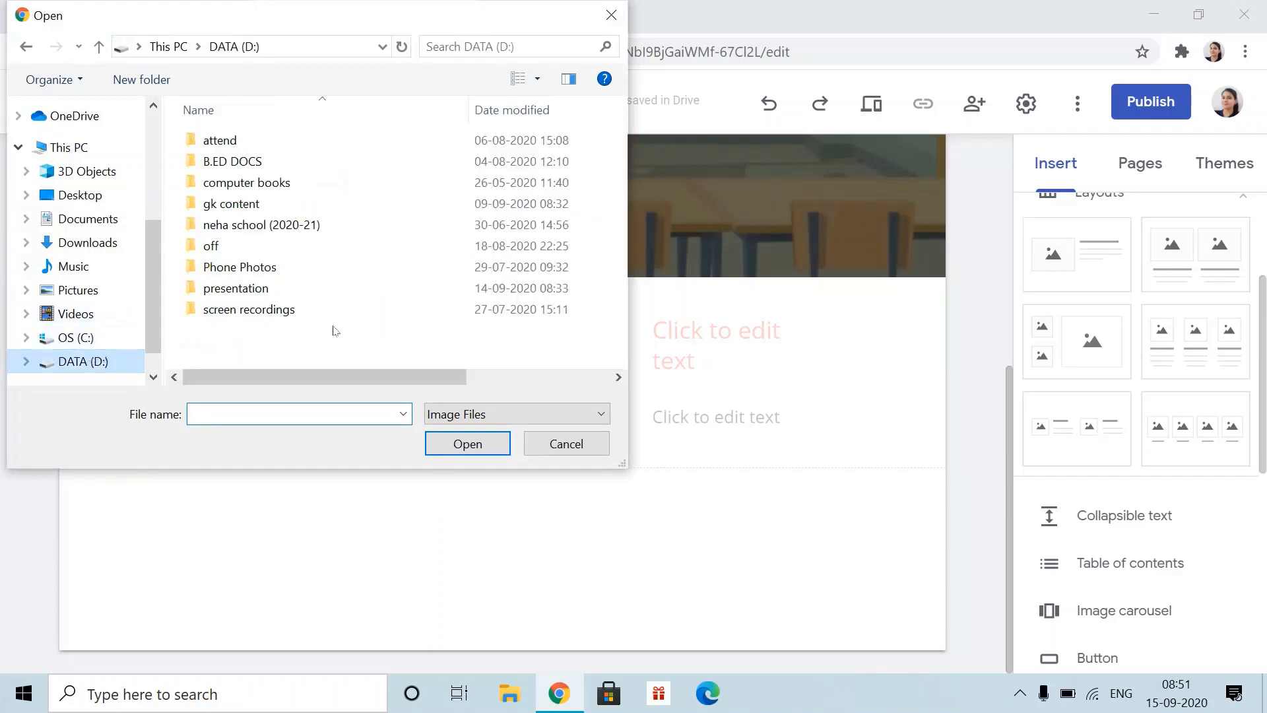
{"action": "left_click", "coordinate": [248, 290]}
{"action": "left_click", "coordinate": [467, 443]}
{"action": "scroll", "coordinate": [338, 323], "scroll_direction": "down", "scroll_amount": 5}
{"action": "scroll", "coordinate": [339, 324], "scroll_direction": "down", "scroll_amount": 3}
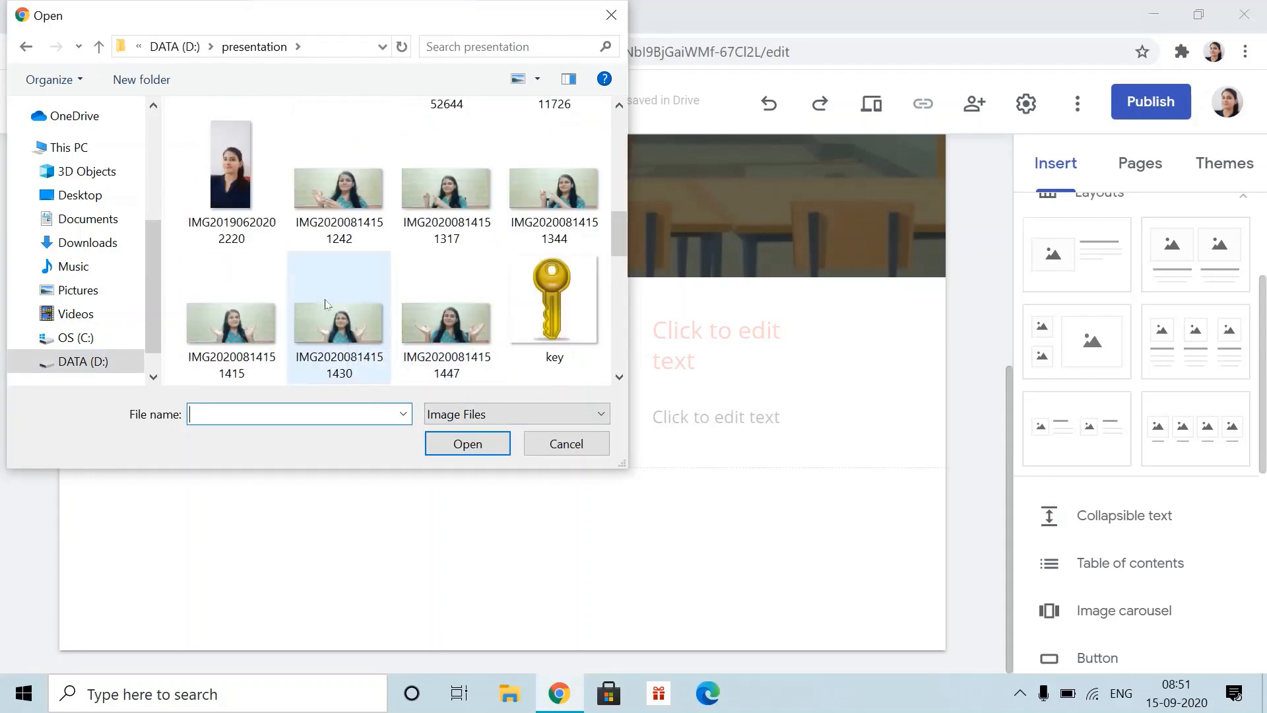
{"action": "left_click", "coordinate": [251, 205]}
{"action": "left_click", "coordinate": [458, 441]}
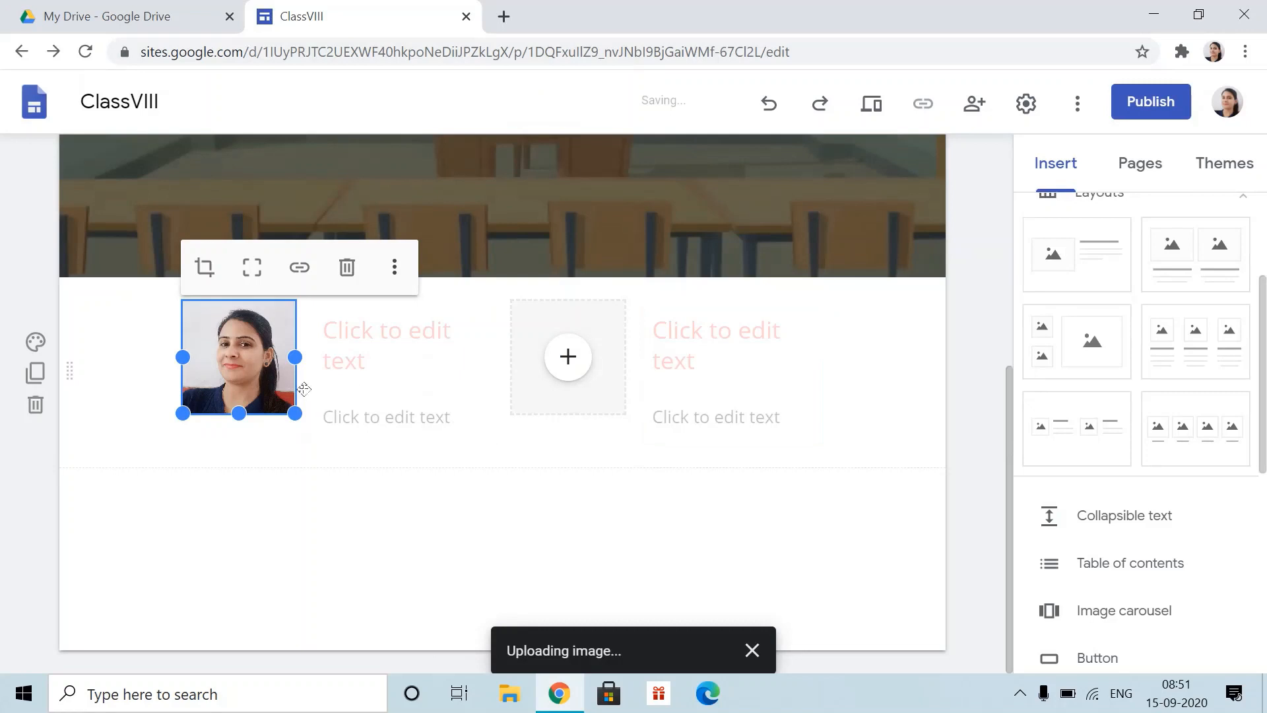
{"action": "left_click", "coordinate": [386, 338]}
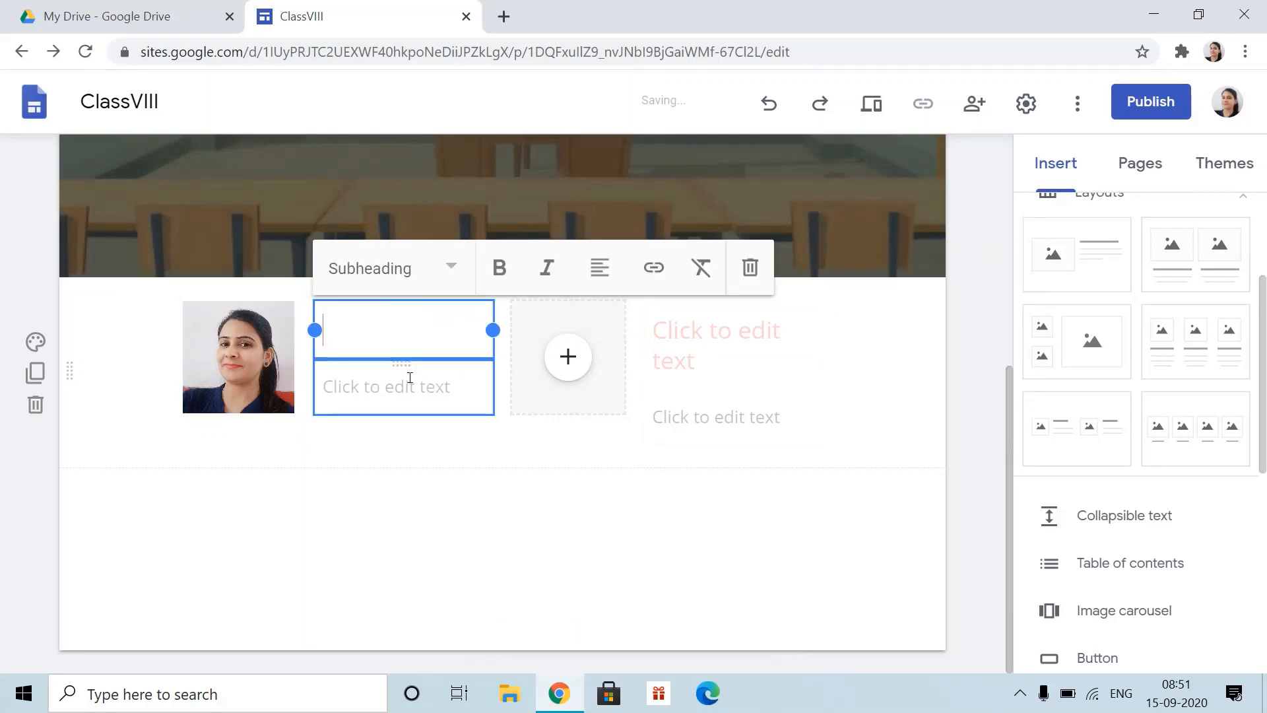
- Enter the teacher's name as the subheading beside the photo
{"action": "type", "text": "Ms Neha"}
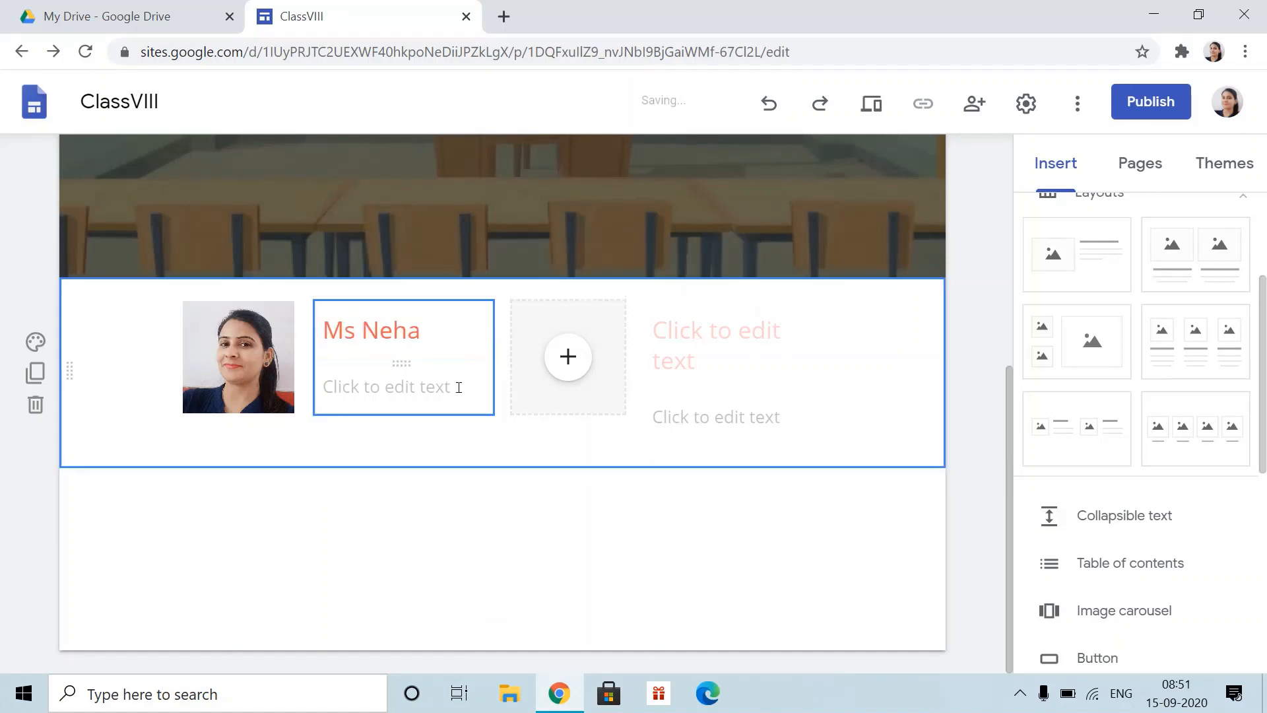
- Delete the empty body text box below the teacher's name
{"action": "left_click", "coordinate": [460, 387]}
{"action": "left_click", "coordinate": [851, 328]}
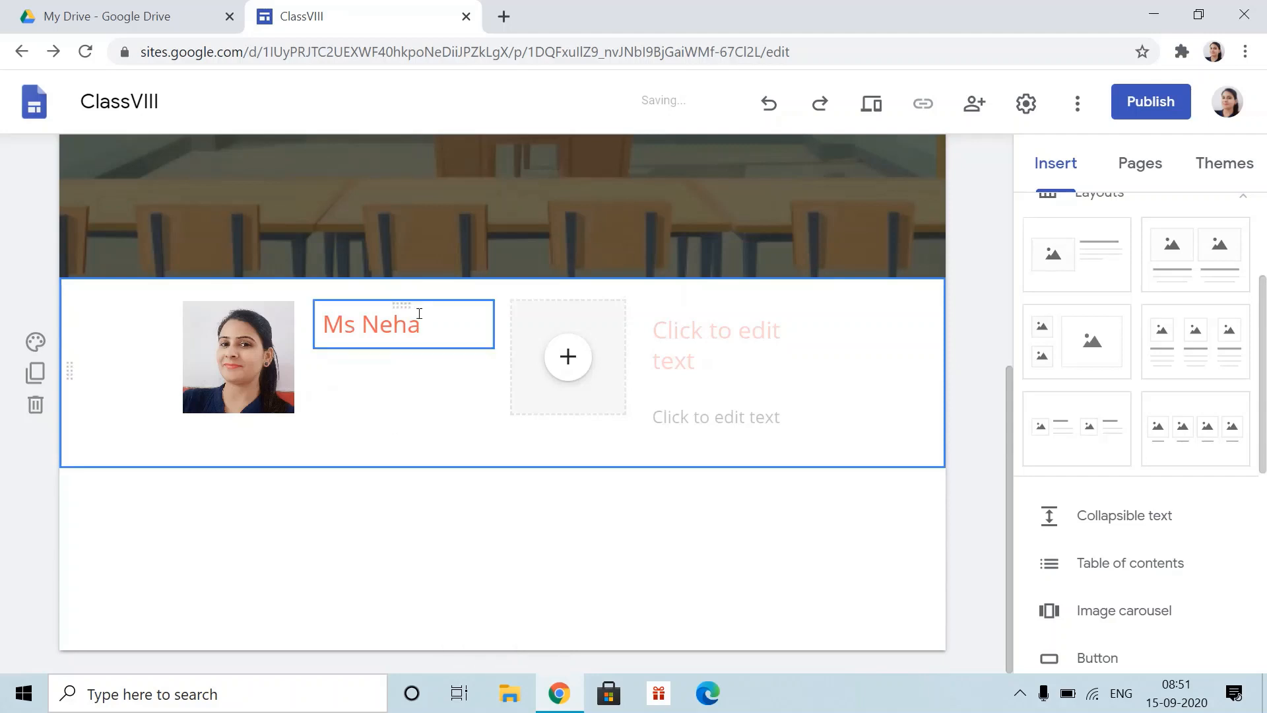
{"action": "left_click_drag", "start_coordinate": [418, 303], "coordinate": [401, 375]}
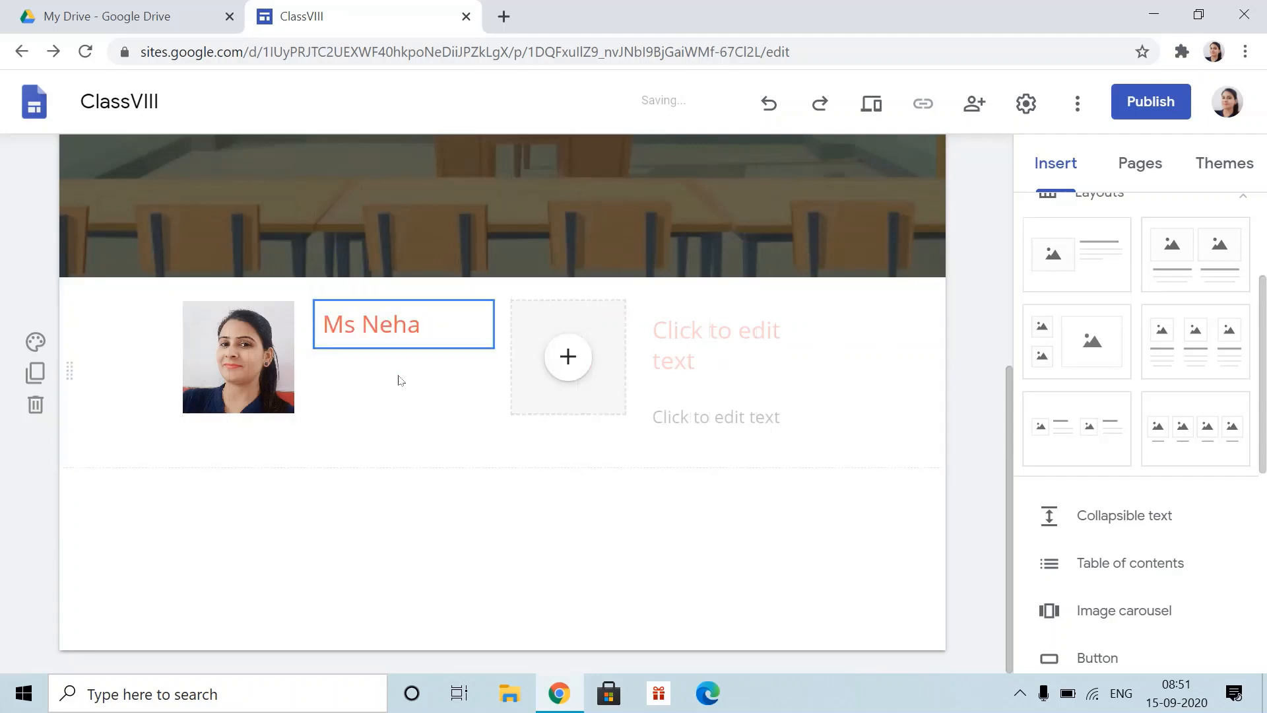
{"action": "left_click", "coordinate": [238, 356]}
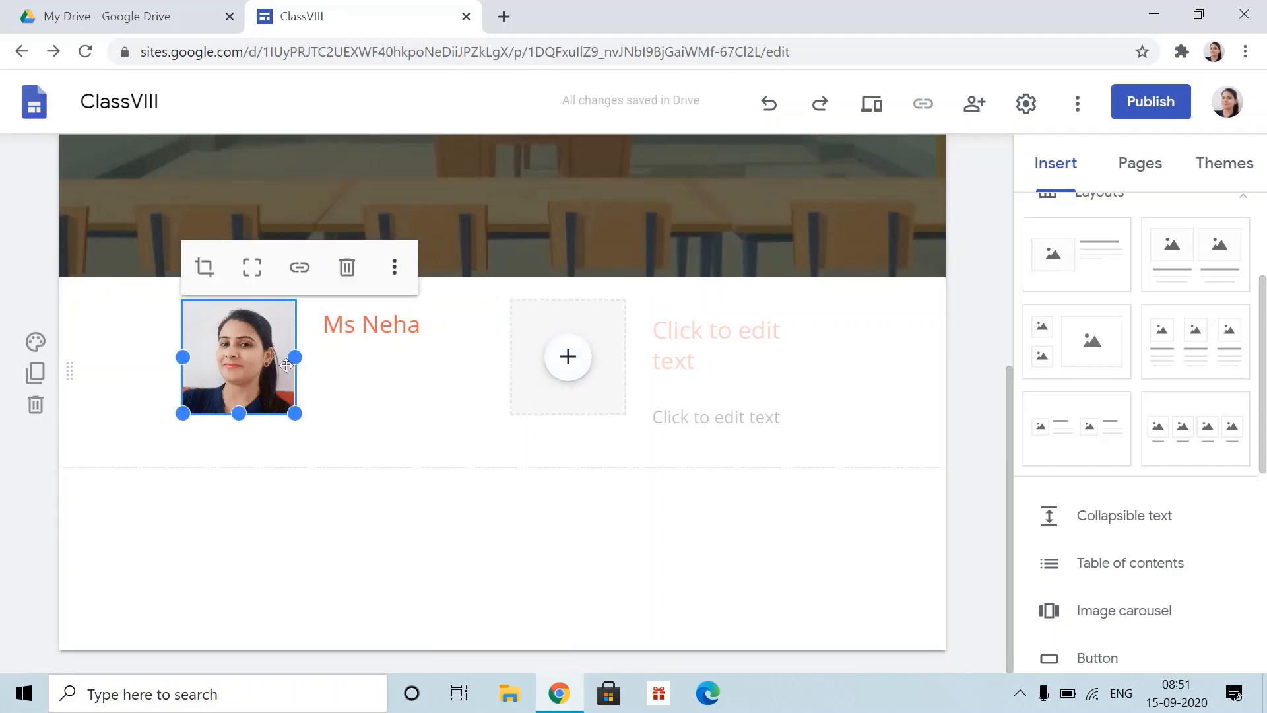
- Enlarge the teacher's photo and the empty image placeholder by dragging their corner handles
{"action": "left_click_drag", "start_coordinate": [299, 415], "coordinate": [380, 466]}
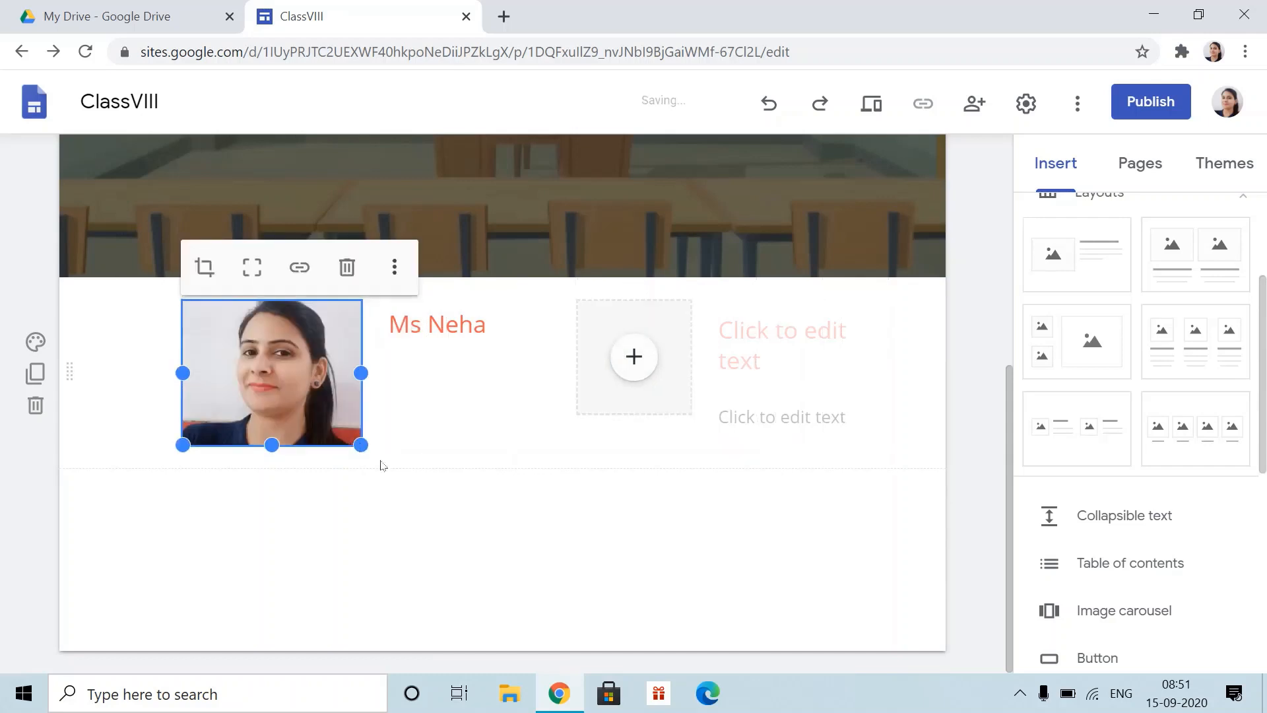
{"action": "left_click", "coordinate": [620, 393]}
{"action": "left_click_drag", "start_coordinate": [710, 432], "coordinate": [744, 454]}
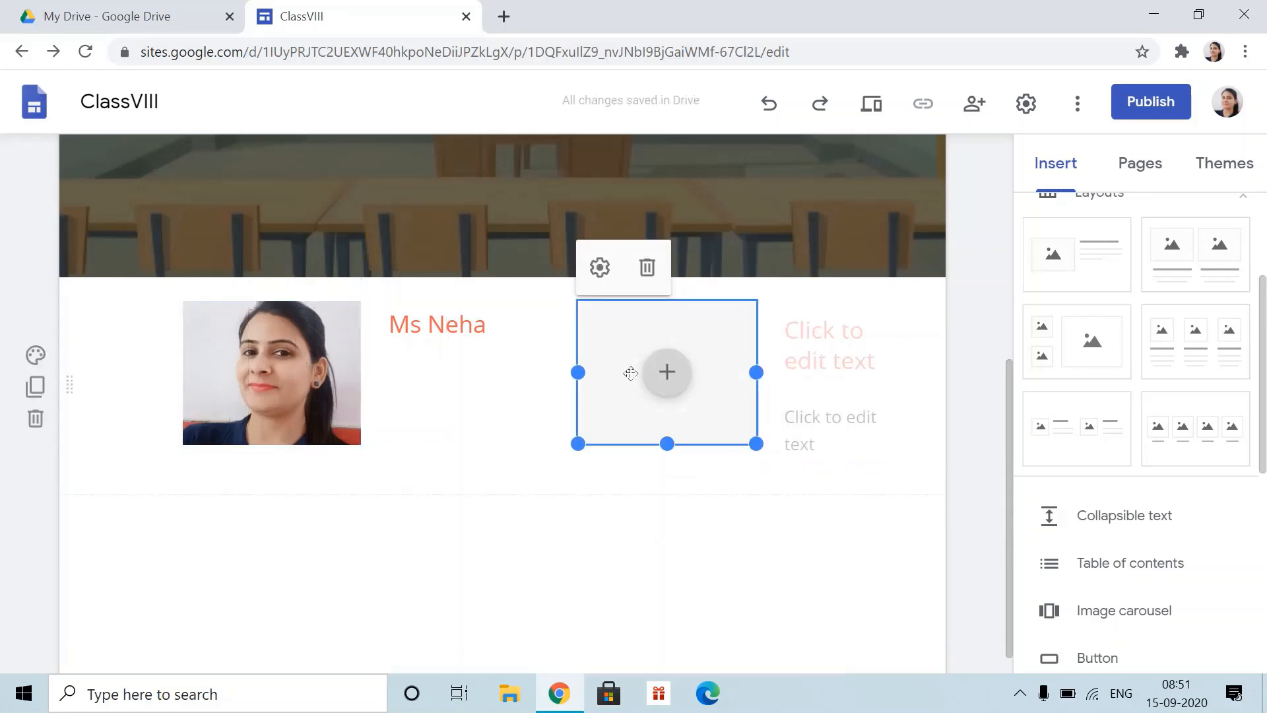
- Try moving the placeholder under the name, then restore the layout, leaving the placeholder empty
{"action": "left_click_drag", "start_coordinate": [624, 369], "coordinate": [528, 345]}
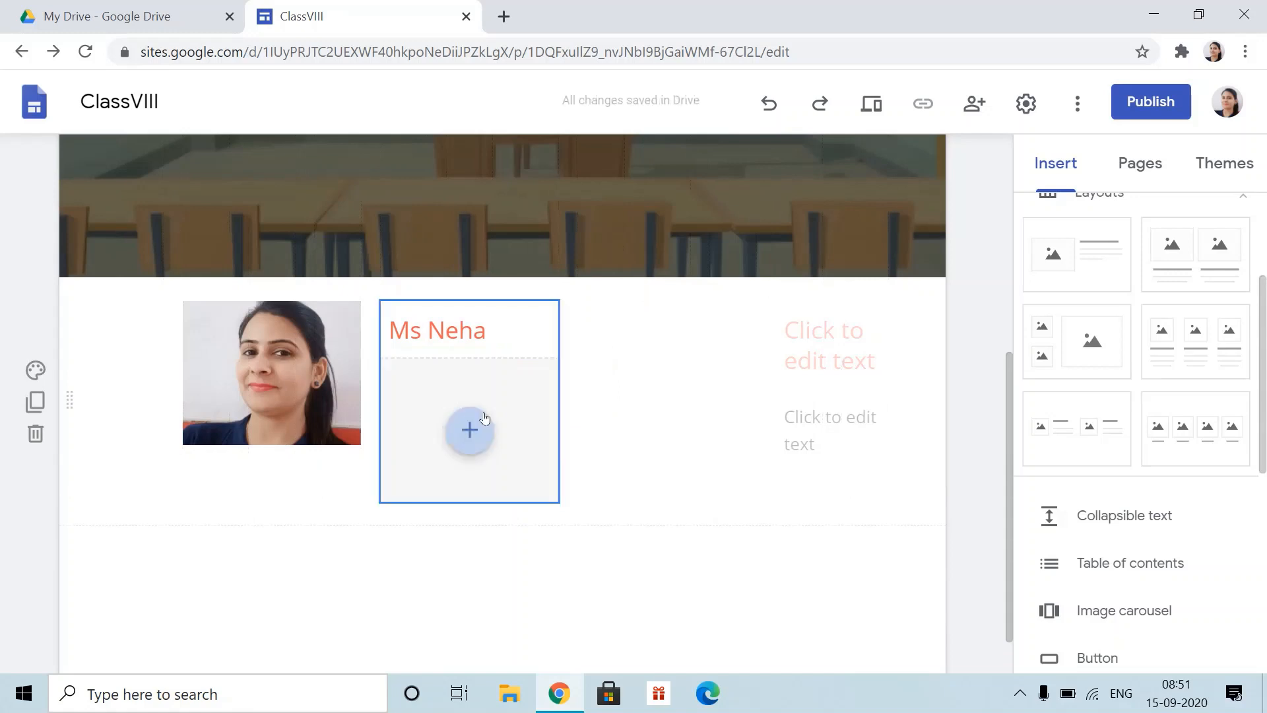
{"action": "left_click_drag", "start_coordinate": [515, 433], "coordinate": [416, 325]}
{"action": "left_click", "coordinate": [525, 317]}
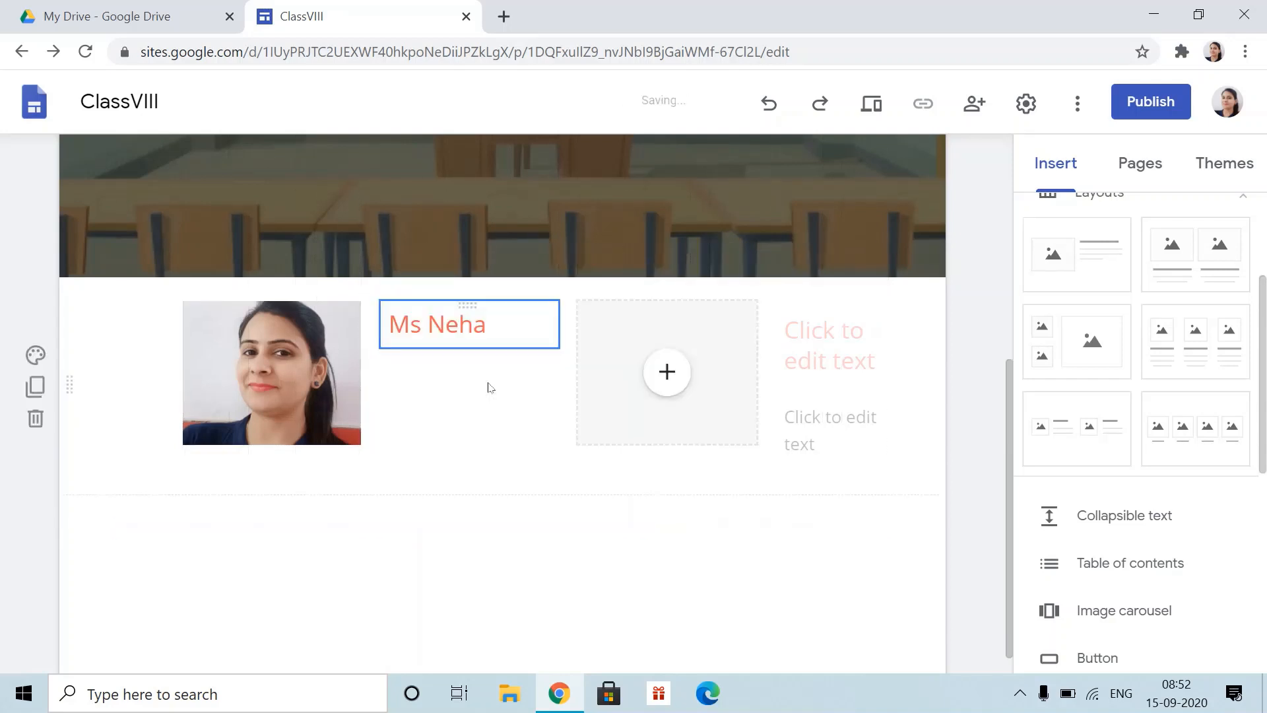
{"action": "left_click", "coordinate": [667, 373]}
{"action": "left_click", "coordinate": [581, 564]}
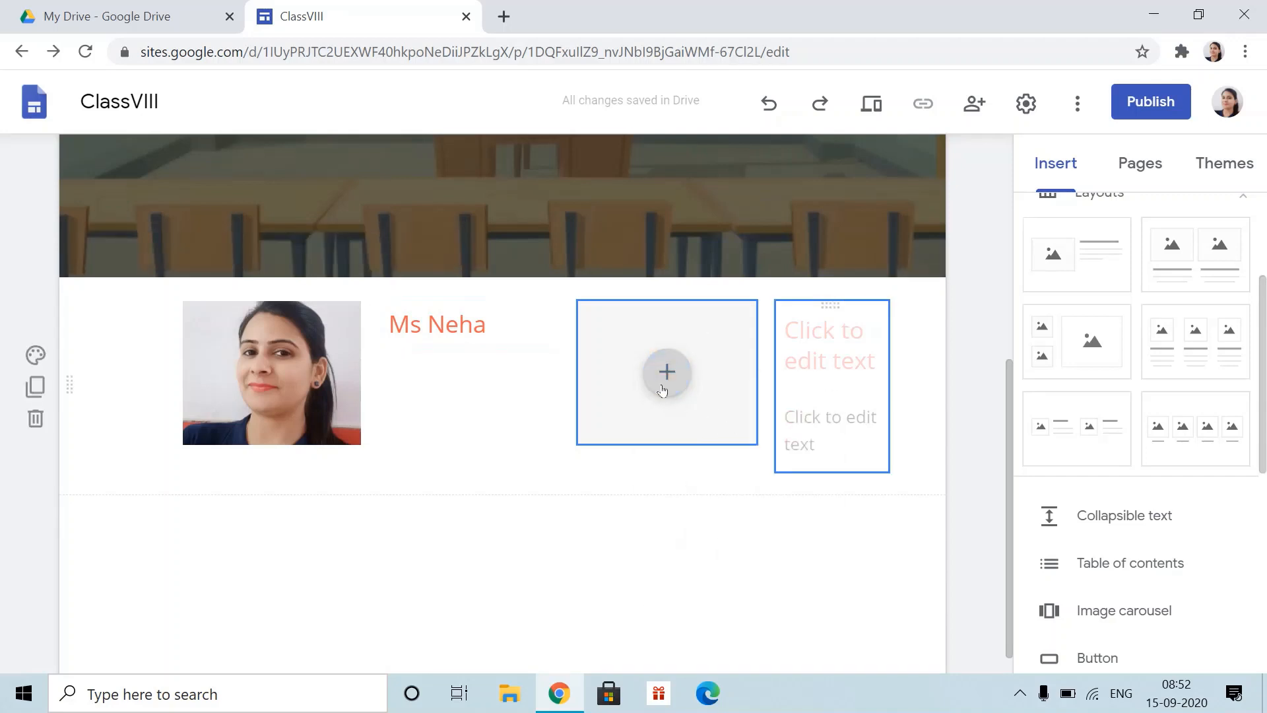
{"action": "scroll", "coordinate": [600, 501], "scroll_direction": "down", "scroll_amount": 1}
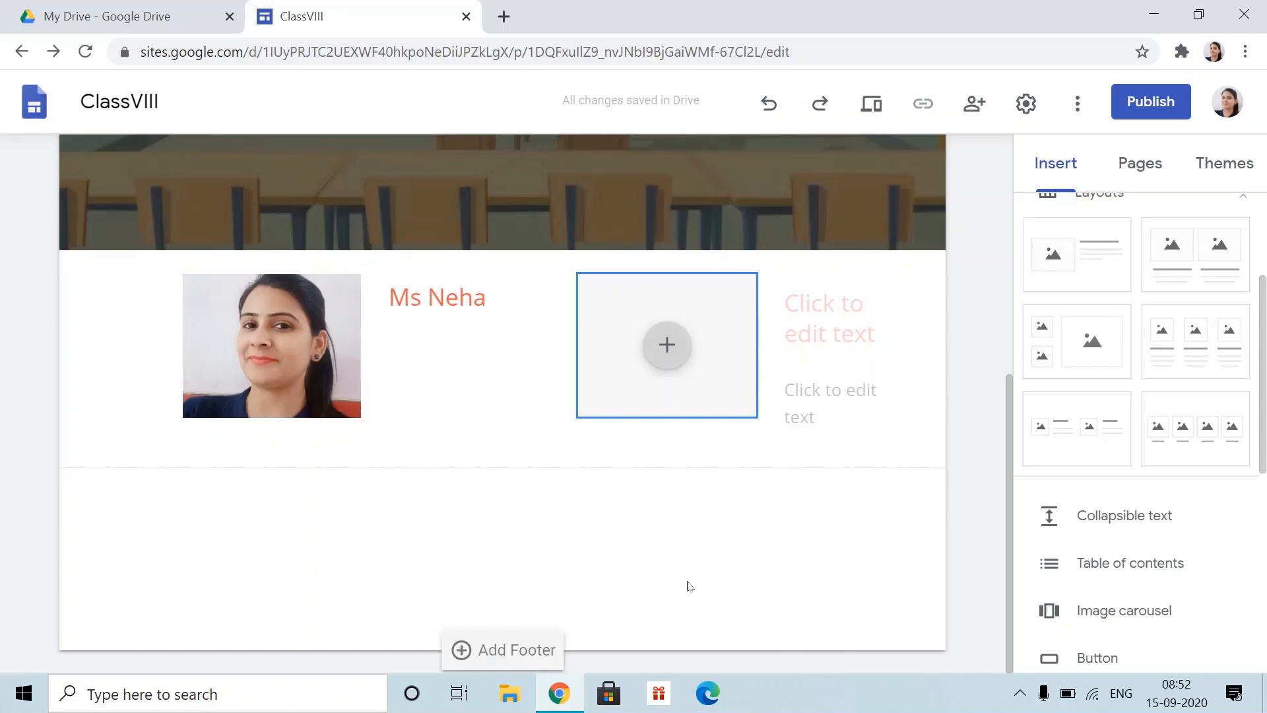
{"action": "scroll", "coordinate": [866, 174], "scroll_direction": "up", "scroll_amount": 8}
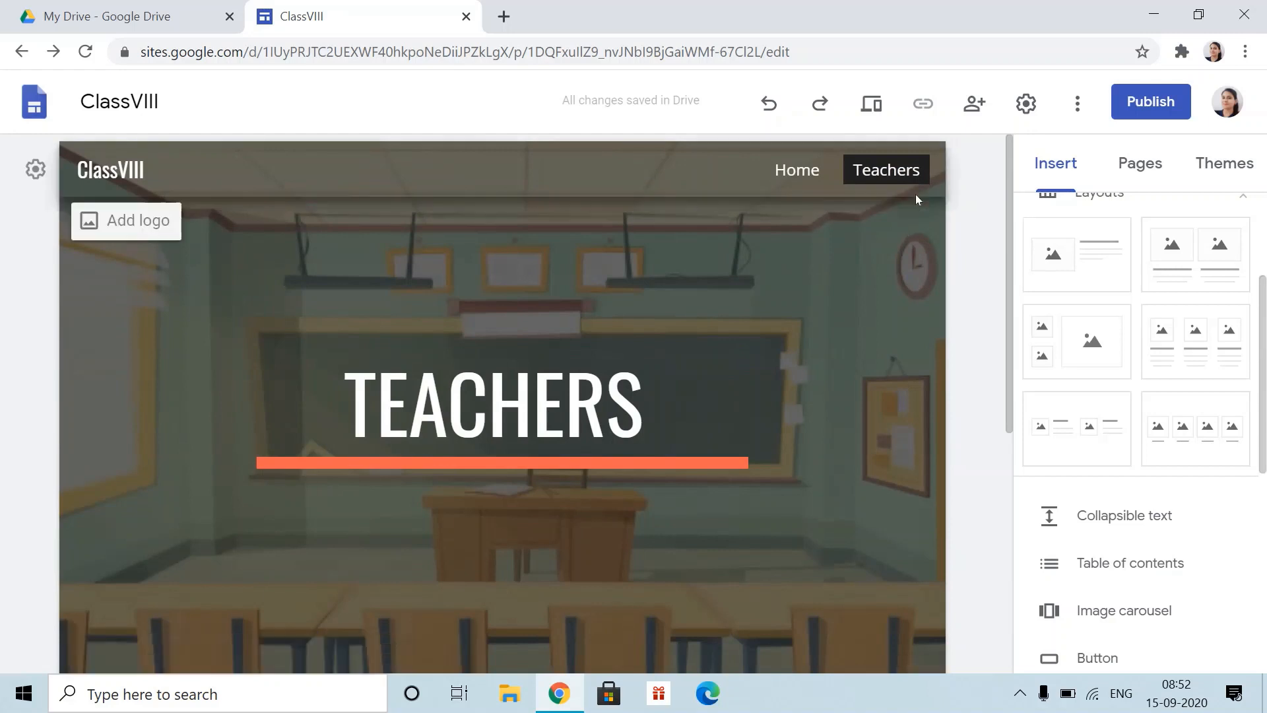
- Add a subpage under Teachers titled with the teacher's name
{"action": "left_click", "coordinate": [1137, 173]}
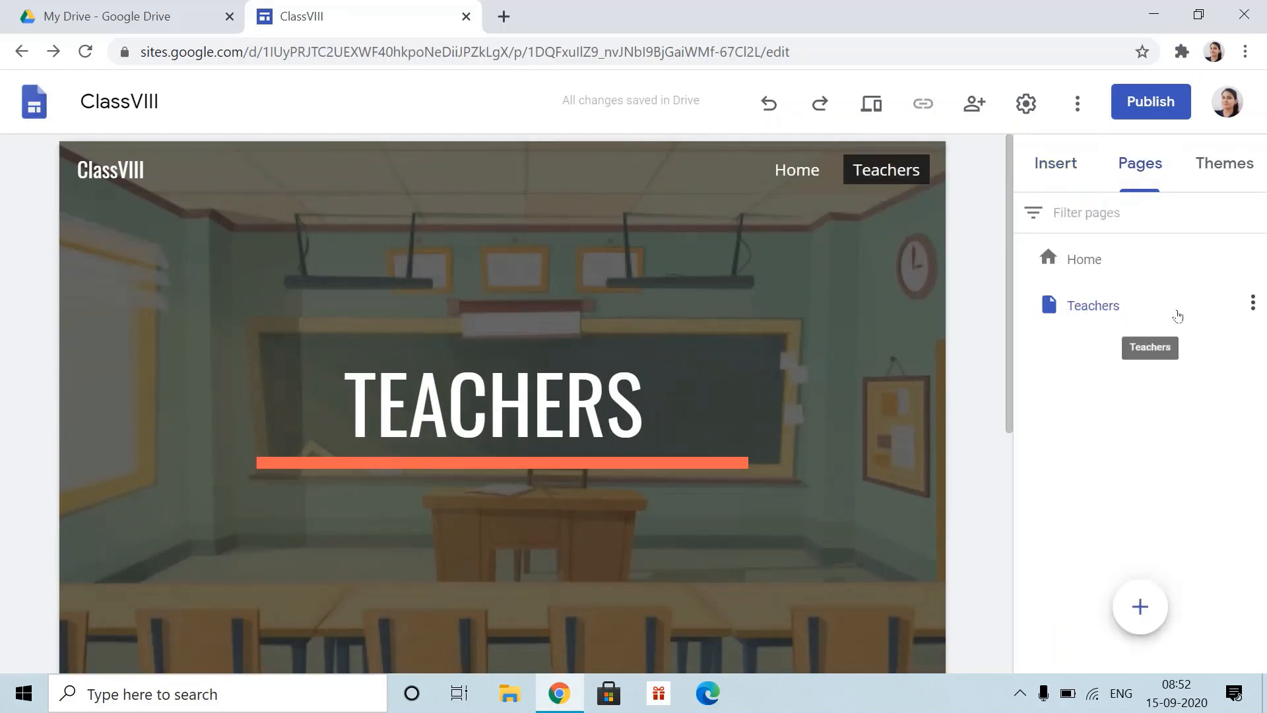
{"action": "left_click", "coordinate": [1253, 306]}
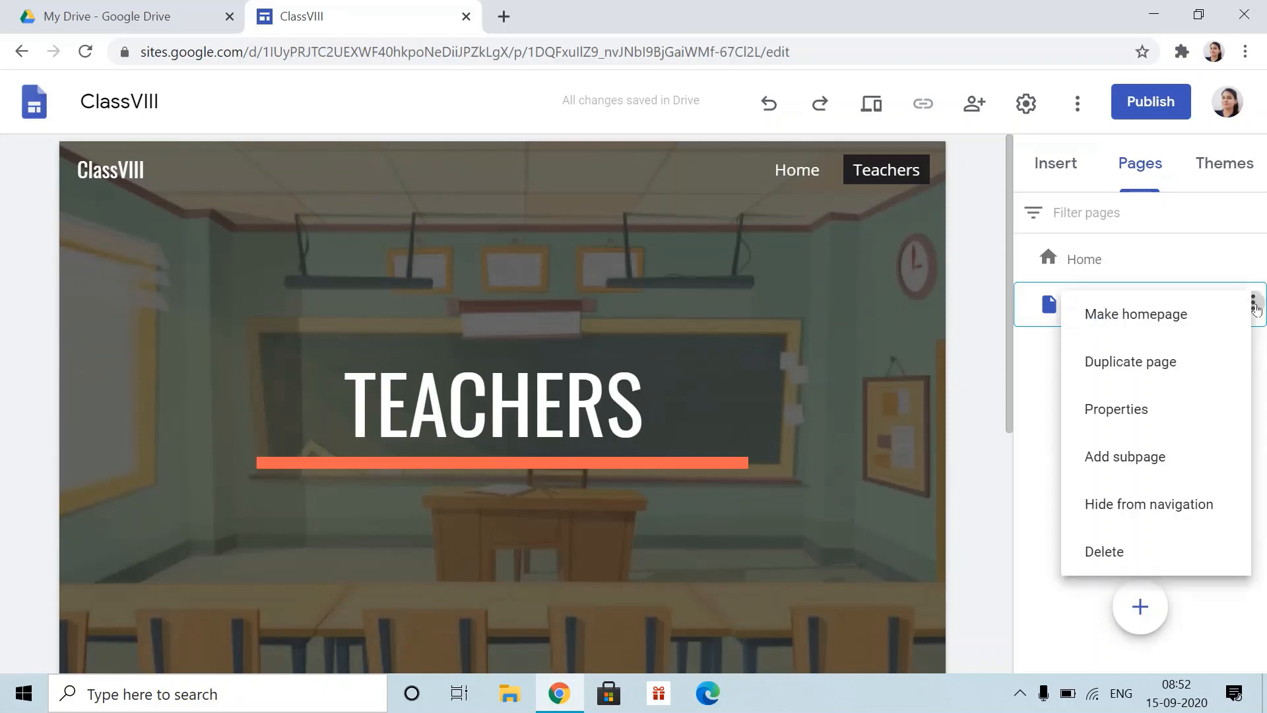
{"action": "left_click", "coordinate": [1140, 462]}
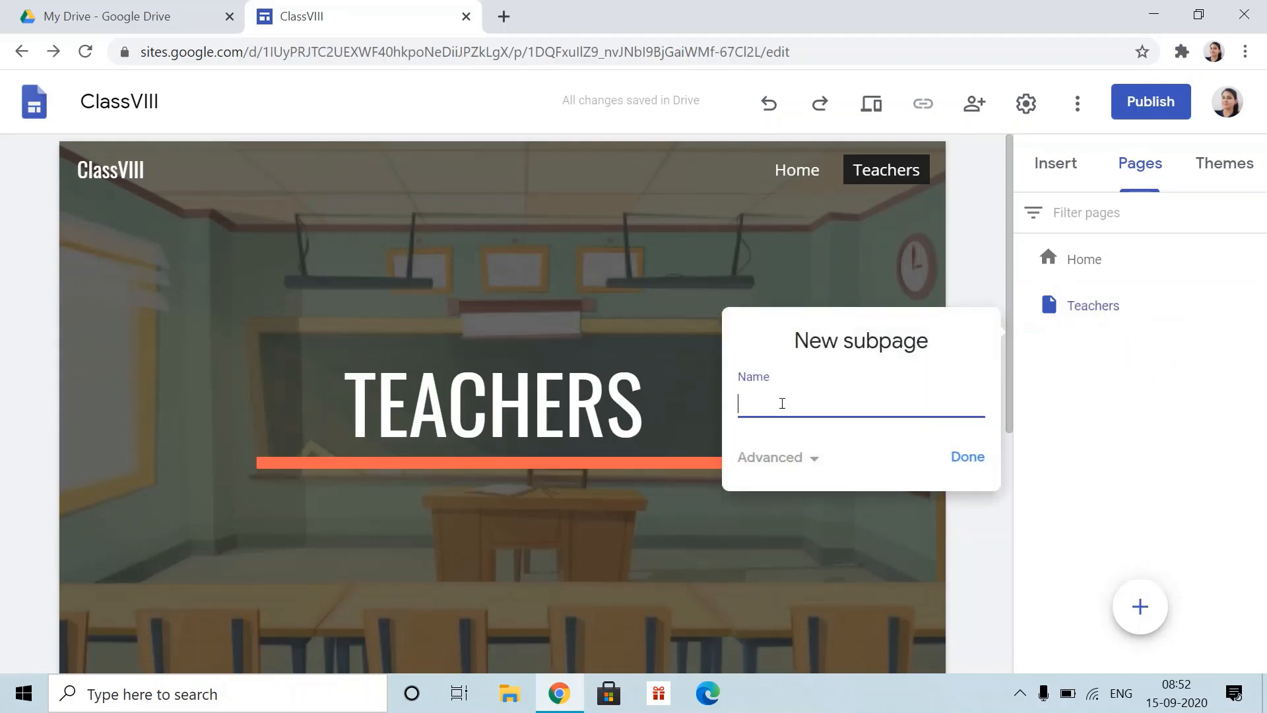
{"action": "type", "text": "MS Neha"}
{"action": "left_click", "coordinate": [966, 457]}
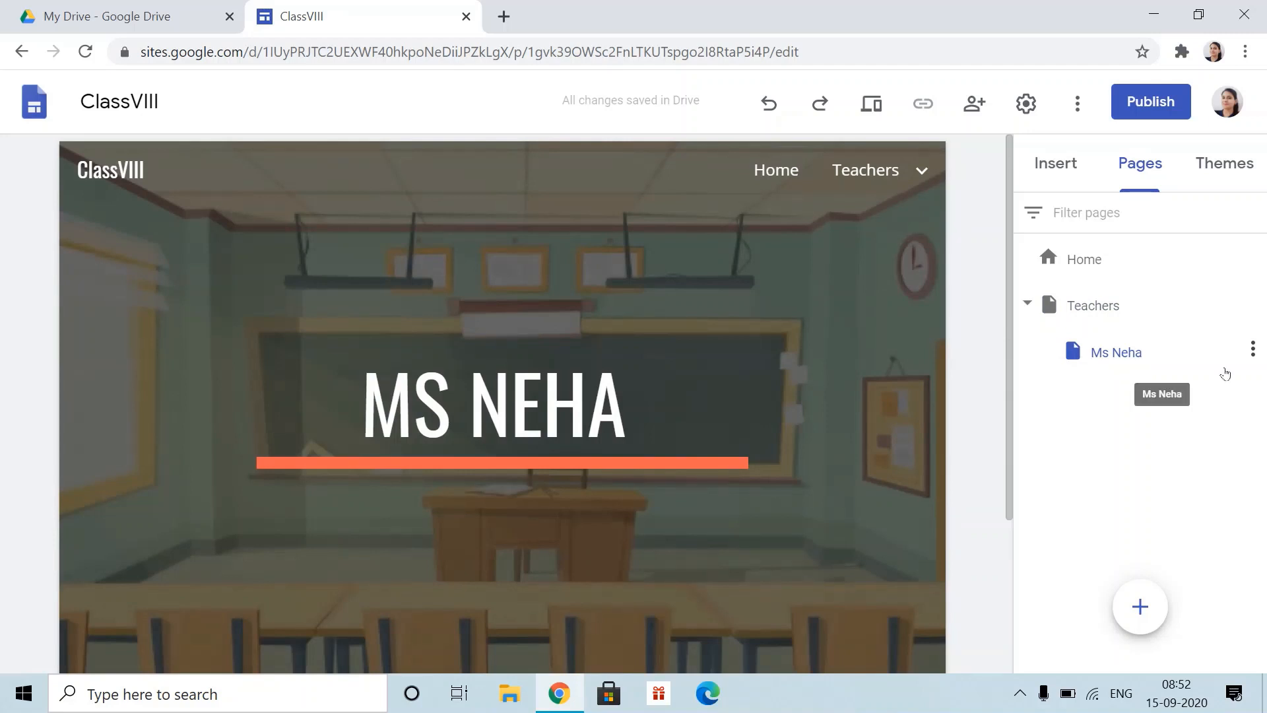
- Add an unnamed subpage under Teachers, then delete the resulting Untitled page
{"action": "left_click", "coordinate": [1253, 304]}
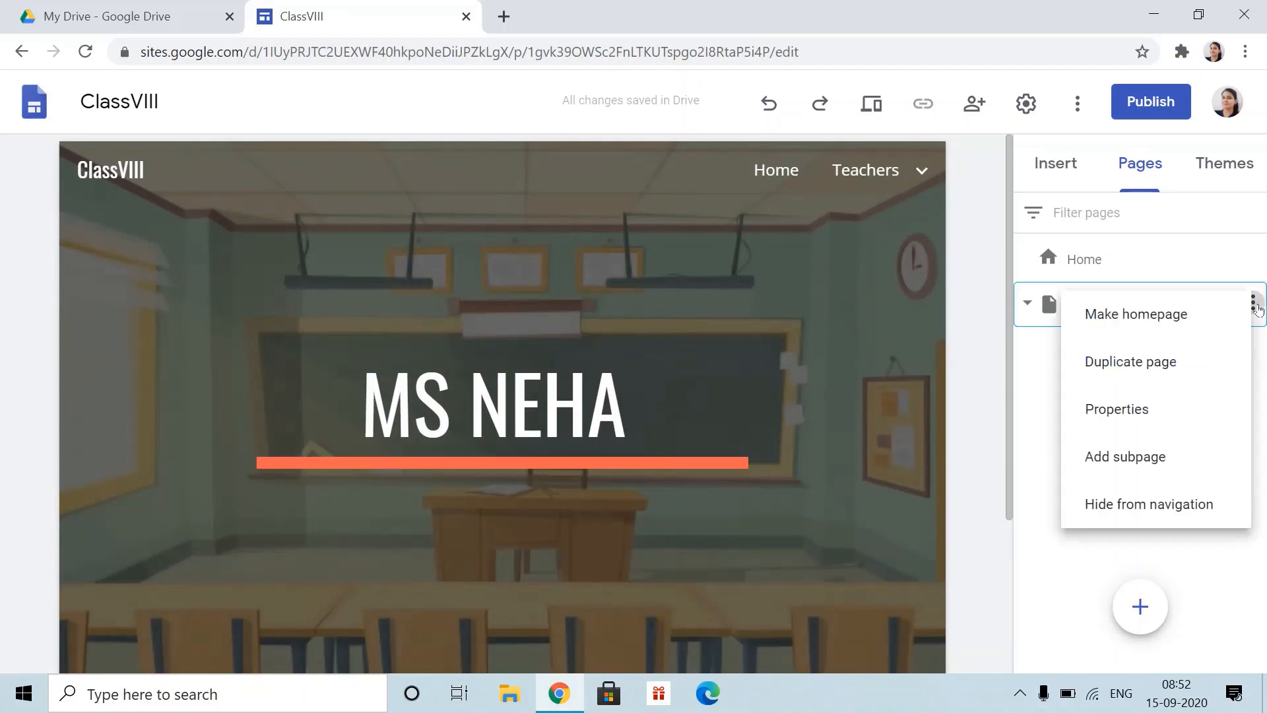
{"action": "left_click", "coordinate": [1181, 460]}
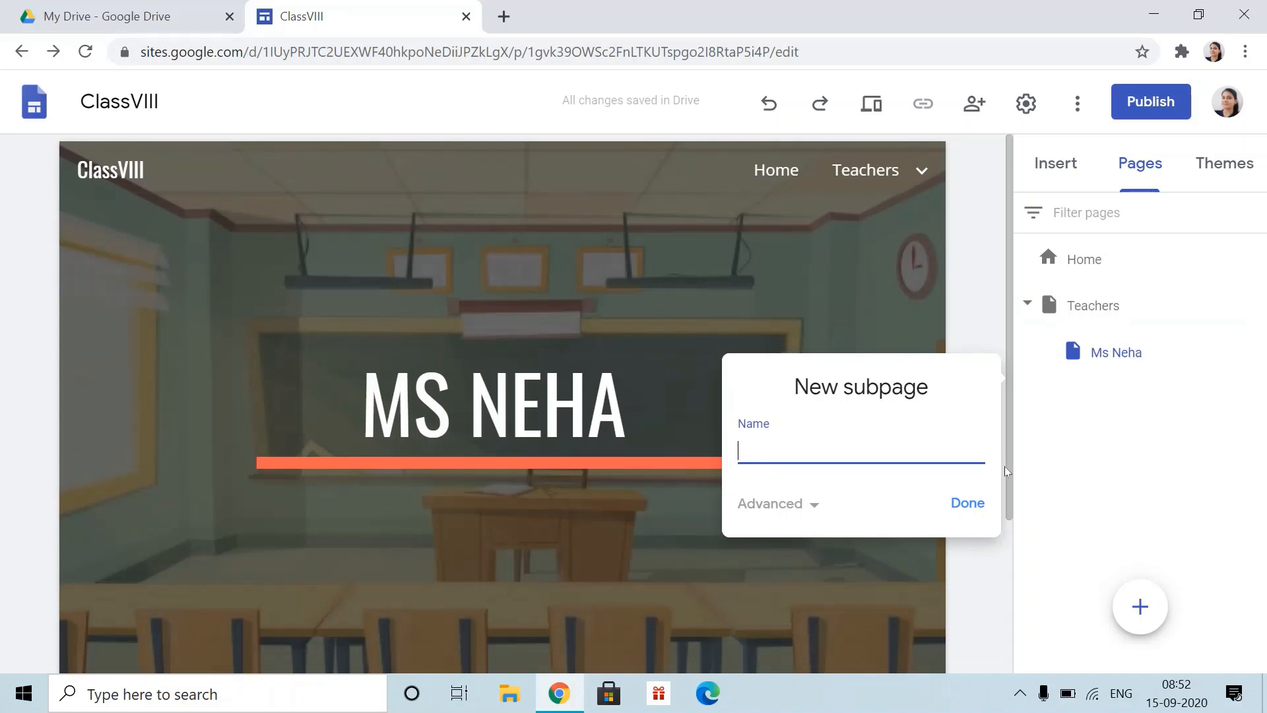
{"action": "left_click", "coordinate": [979, 512]}
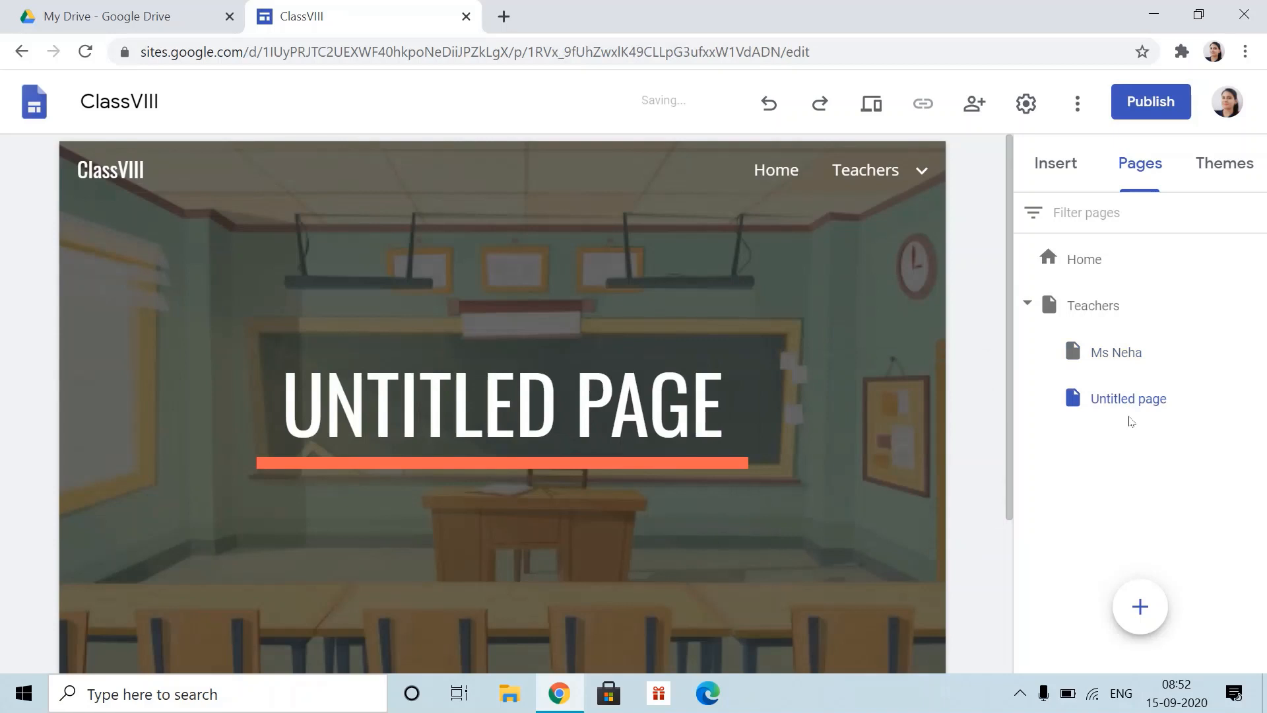
{"action": "left_click", "coordinate": [1252, 404]}
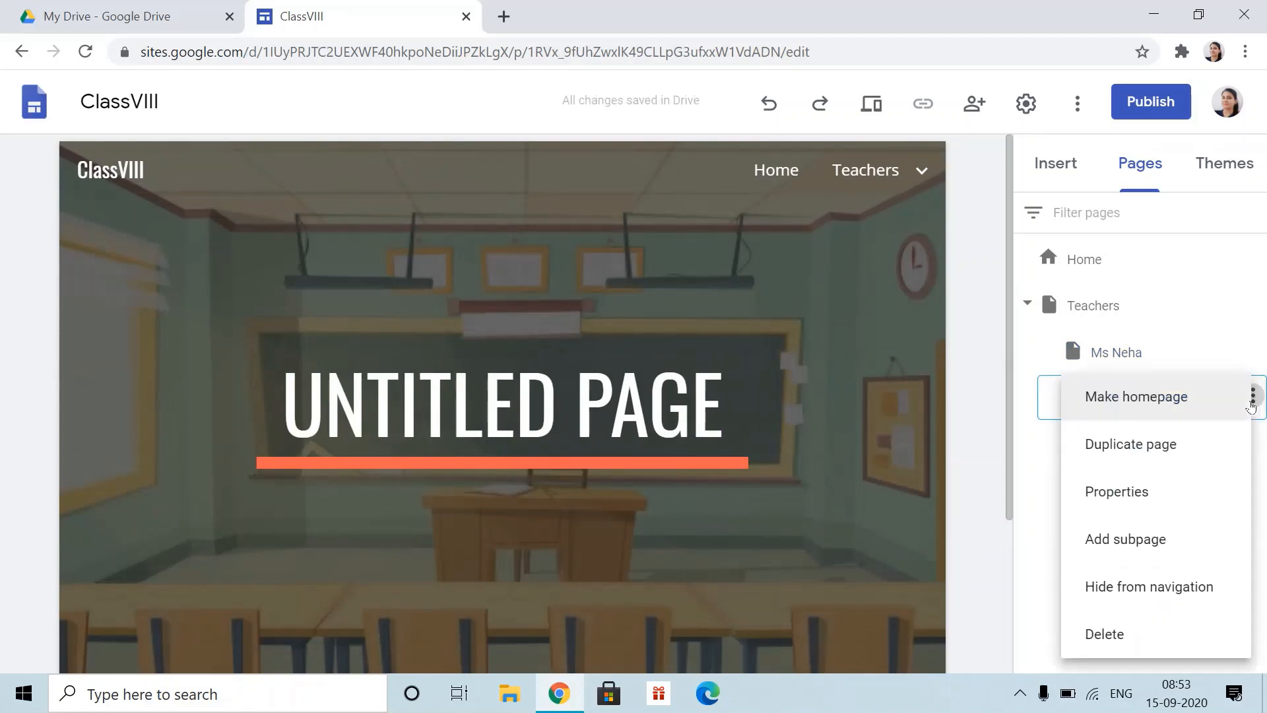
{"action": "left_click", "coordinate": [1101, 634]}
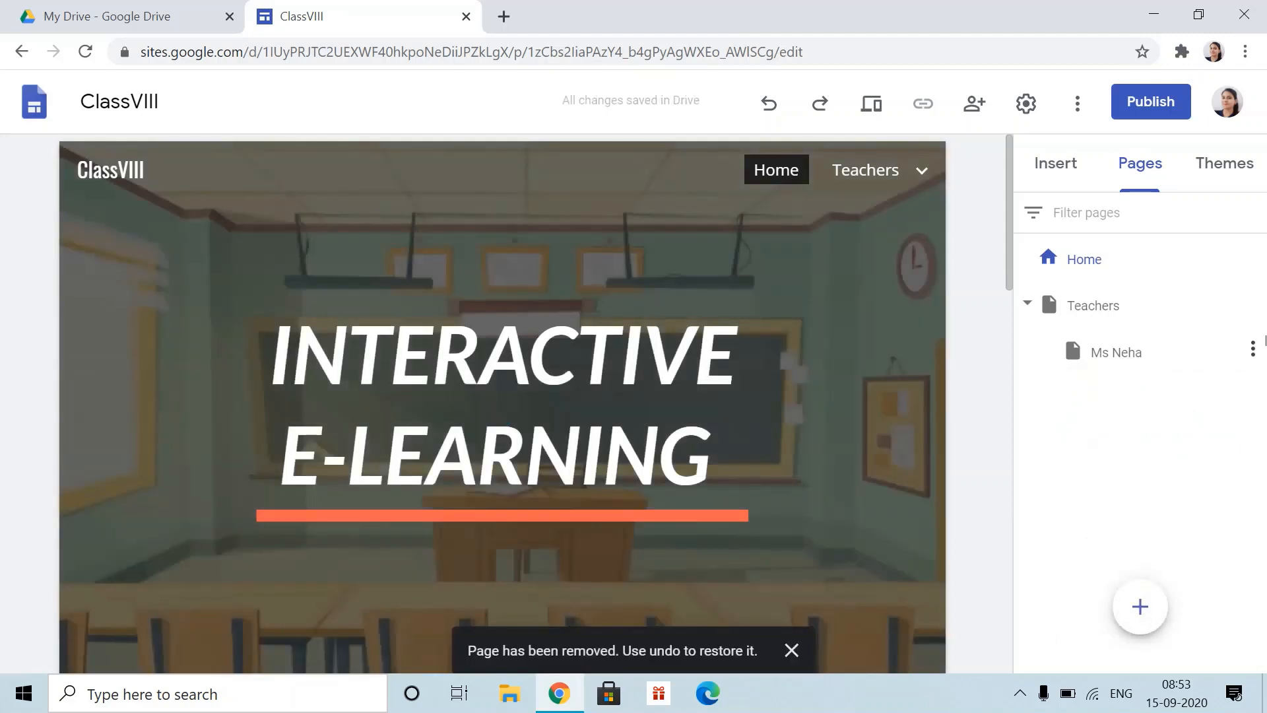
{"action": "mouse_move", "coordinate": [888, 170]}
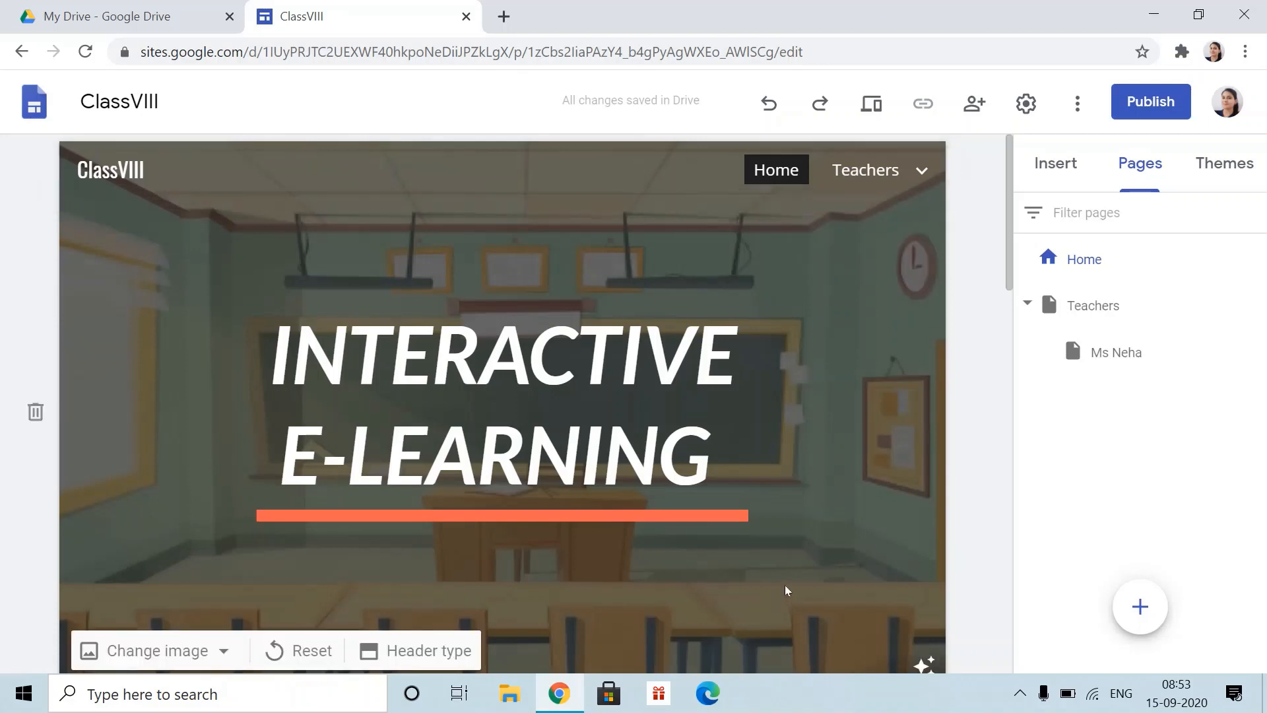
- Open the Teachers page and scroll down to the teacher's photo and name section
{"action": "scroll", "coordinate": [608, 467], "scroll_direction": "down", "scroll_amount": 12}
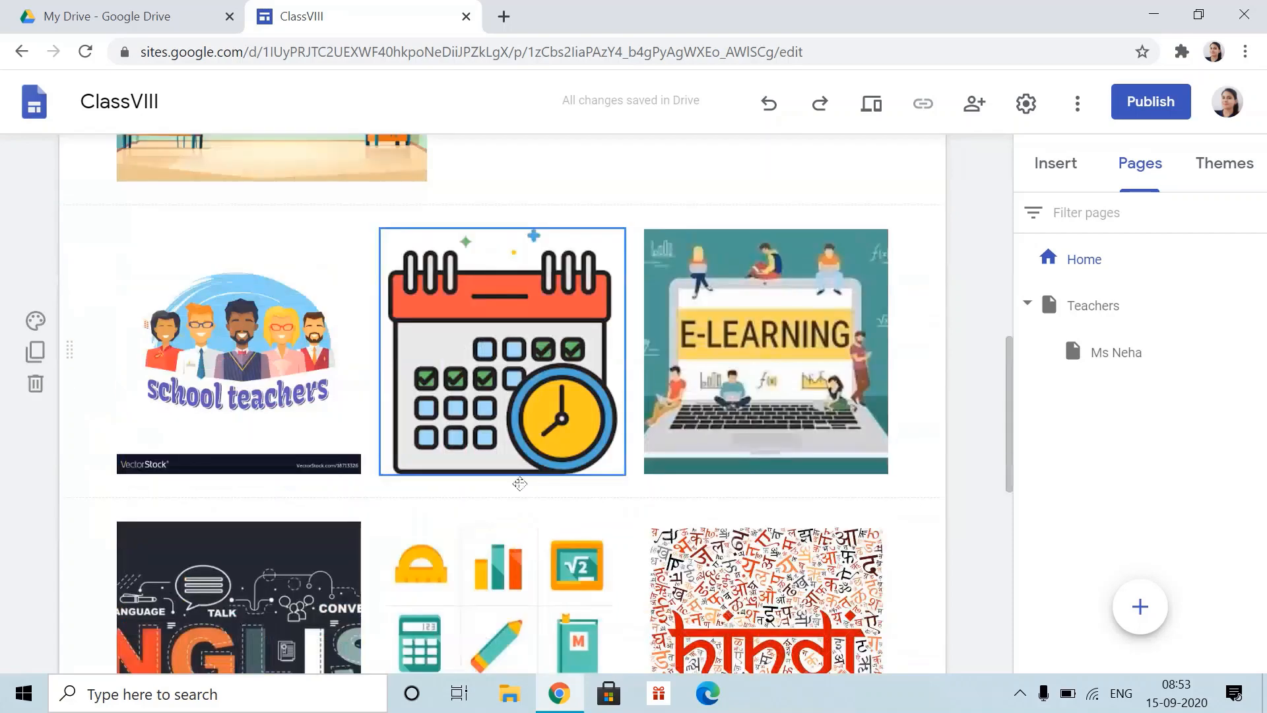
{"action": "scroll", "coordinate": [426, 324], "scroll_direction": "up", "scroll_amount": 12}
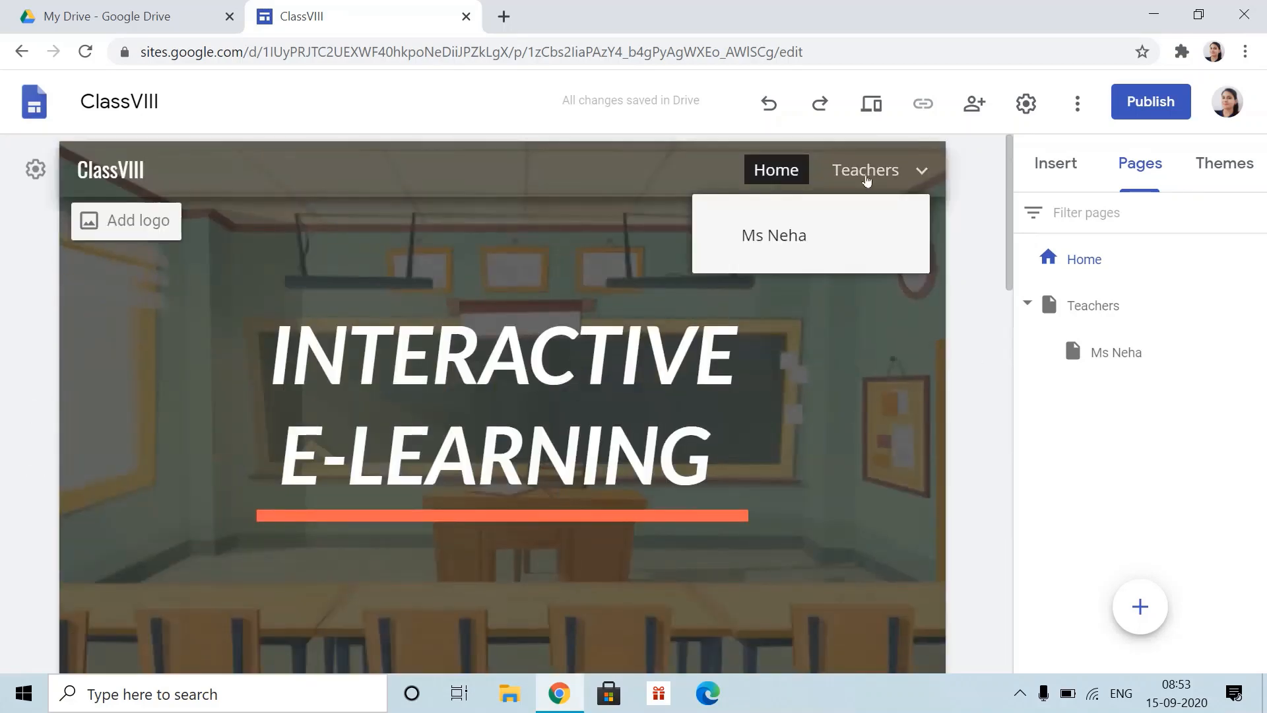
{"action": "left_click", "coordinate": [863, 171]}
{"action": "scroll", "coordinate": [774, 507], "scroll_direction": "down", "scroll_amount": 6}
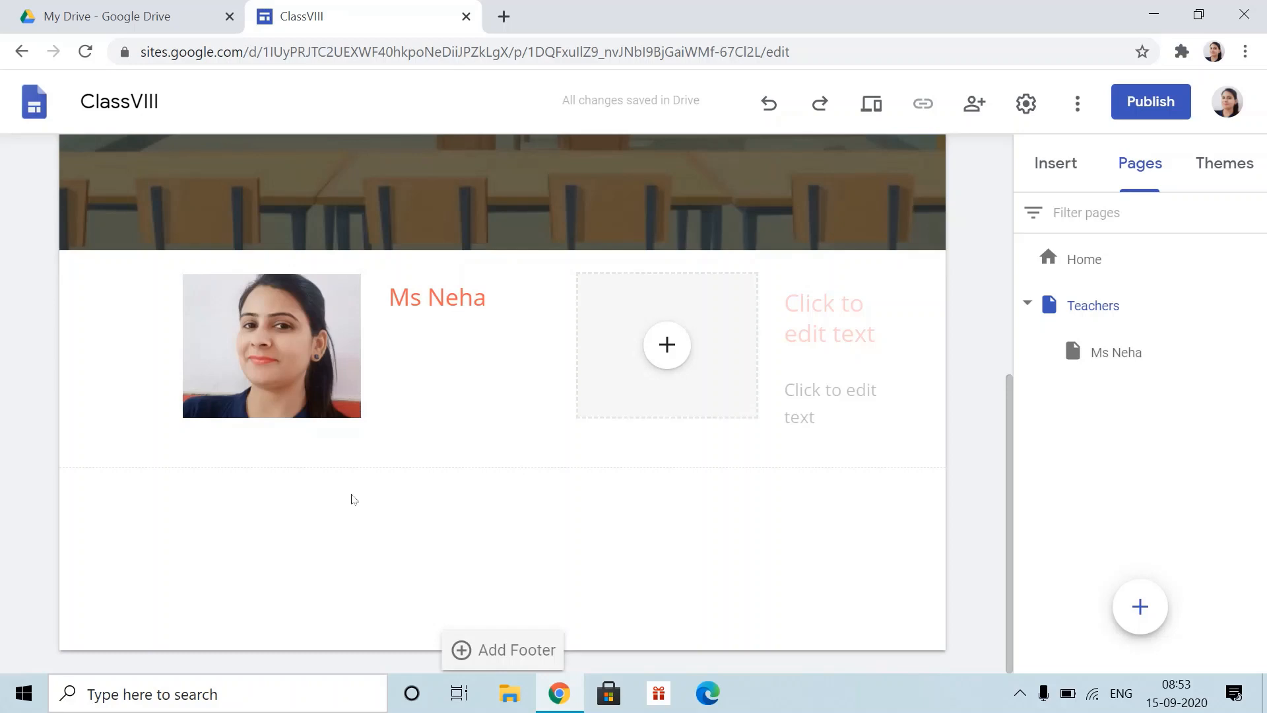
- Link the teacher's photo on the Teachers page to her own subpage
{"action": "left_click", "coordinate": [281, 341]}
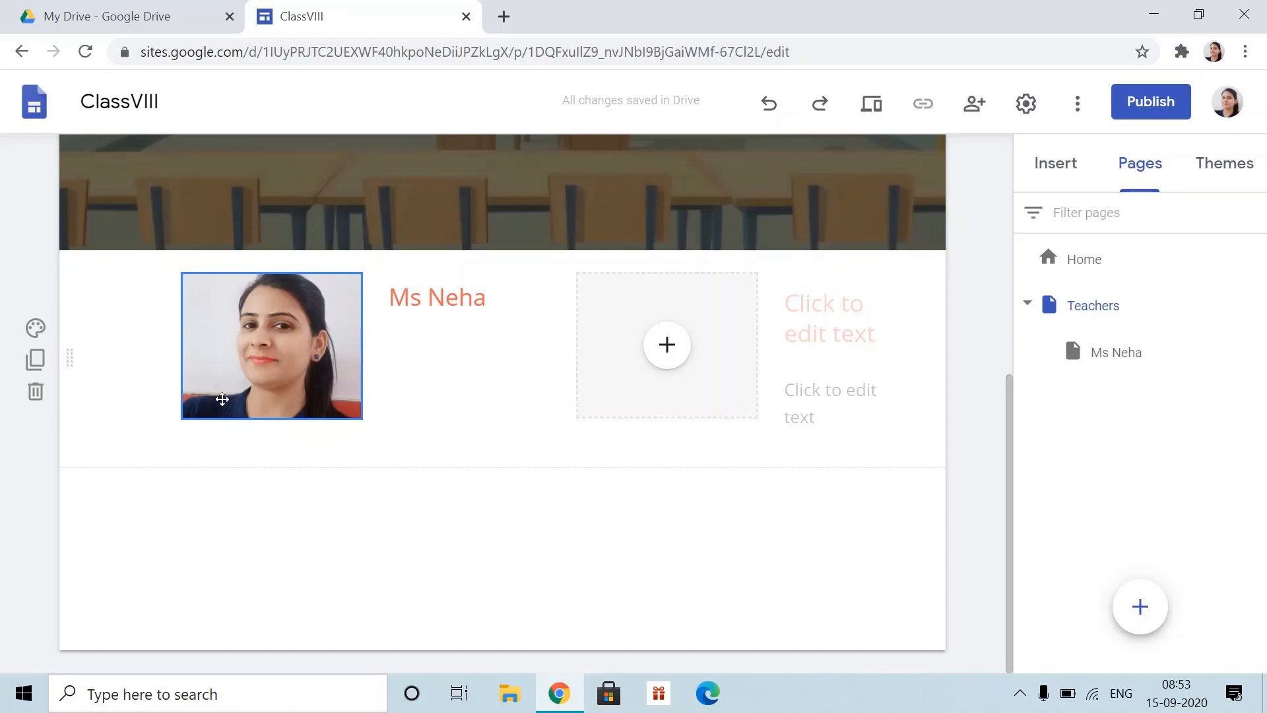
{"action": "left_click", "coordinate": [467, 605]}
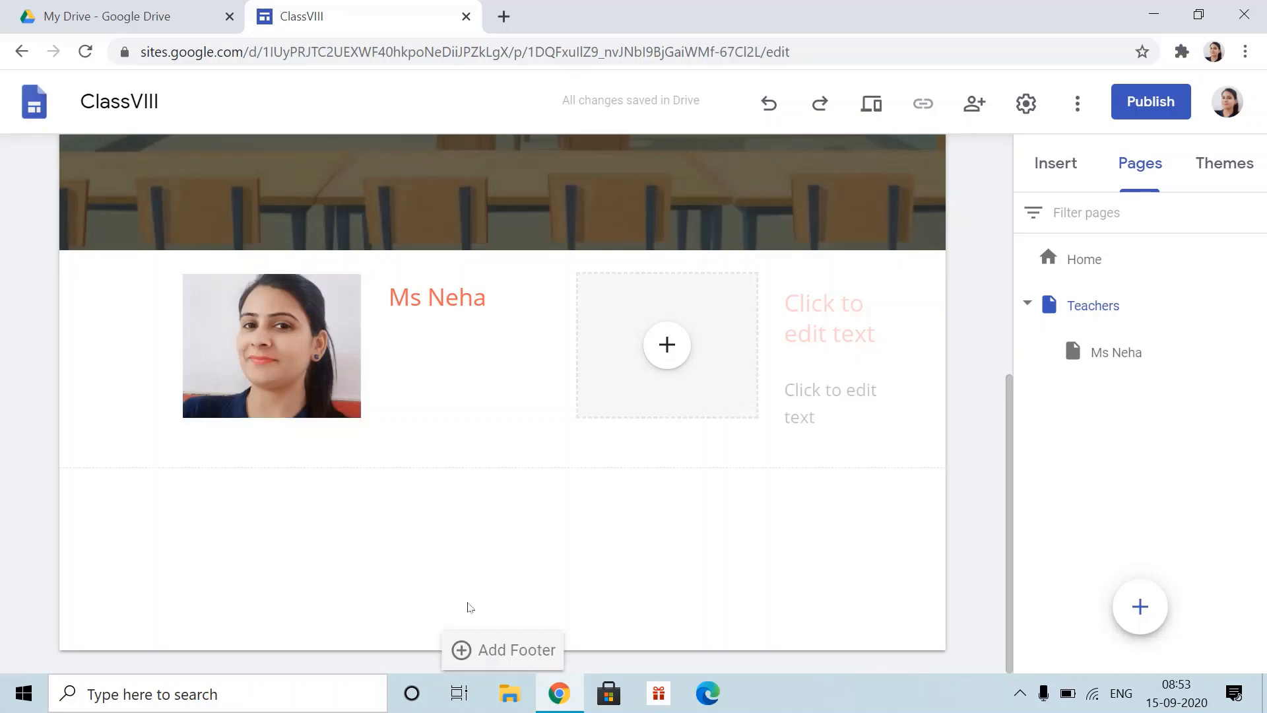
{"action": "scroll", "coordinate": [529, 560], "scroll_direction": "up", "scroll_amount": 5}
{"action": "scroll", "coordinate": [478, 512], "scroll_direction": "down", "scroll_amount": 5}
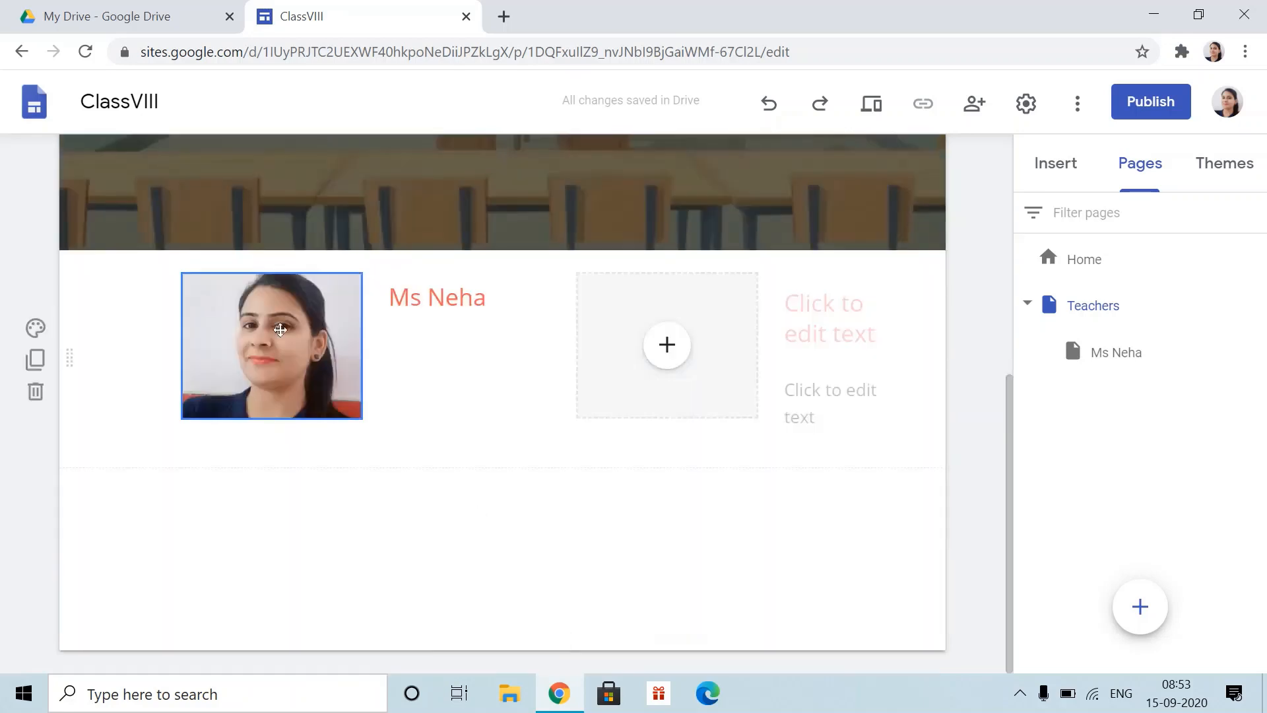
{"action": "left_click", "coordinate": [311, 404]}
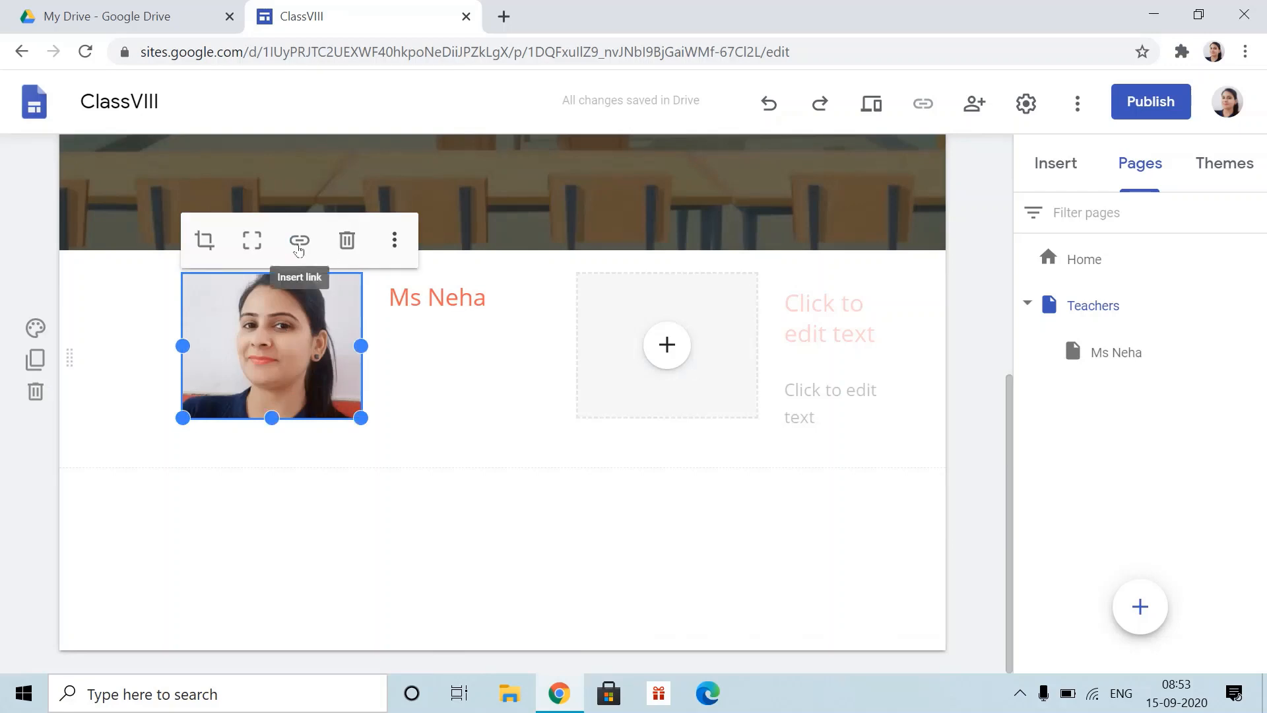
{"action": "left_click", "coordinate": [299, 243]}
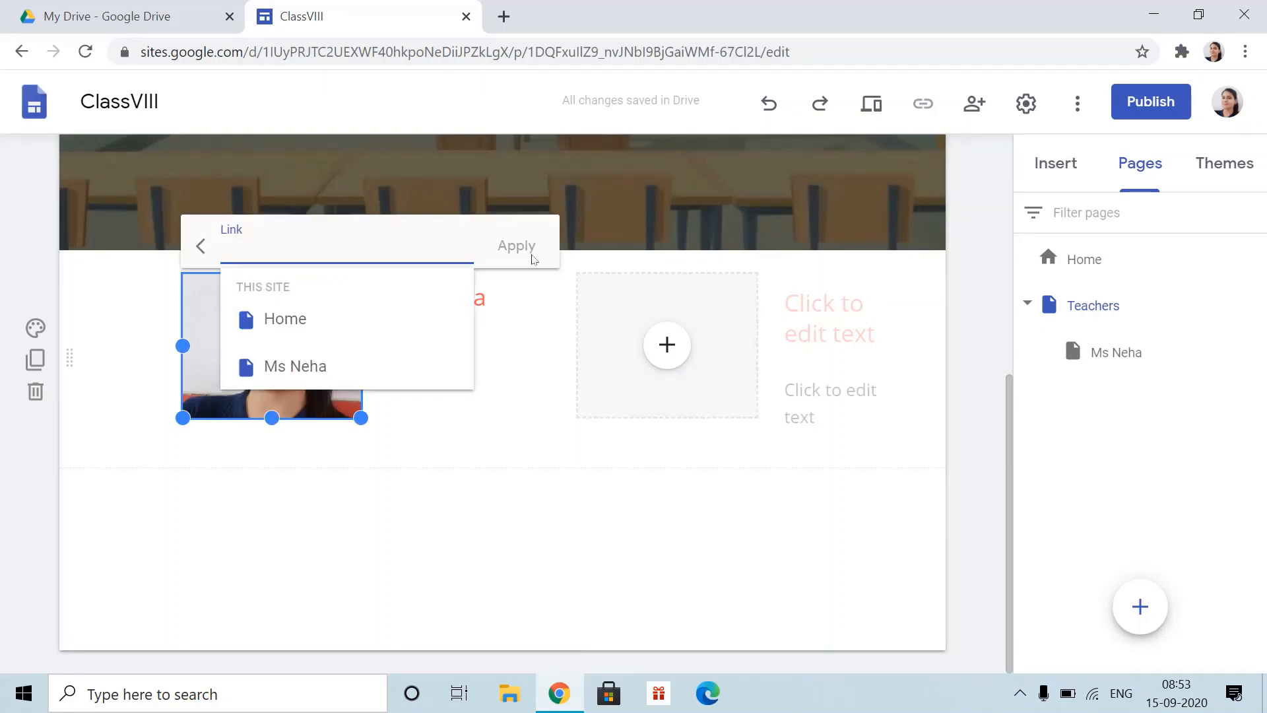
{"action": "left_click", "coordinate": [330, 368]}
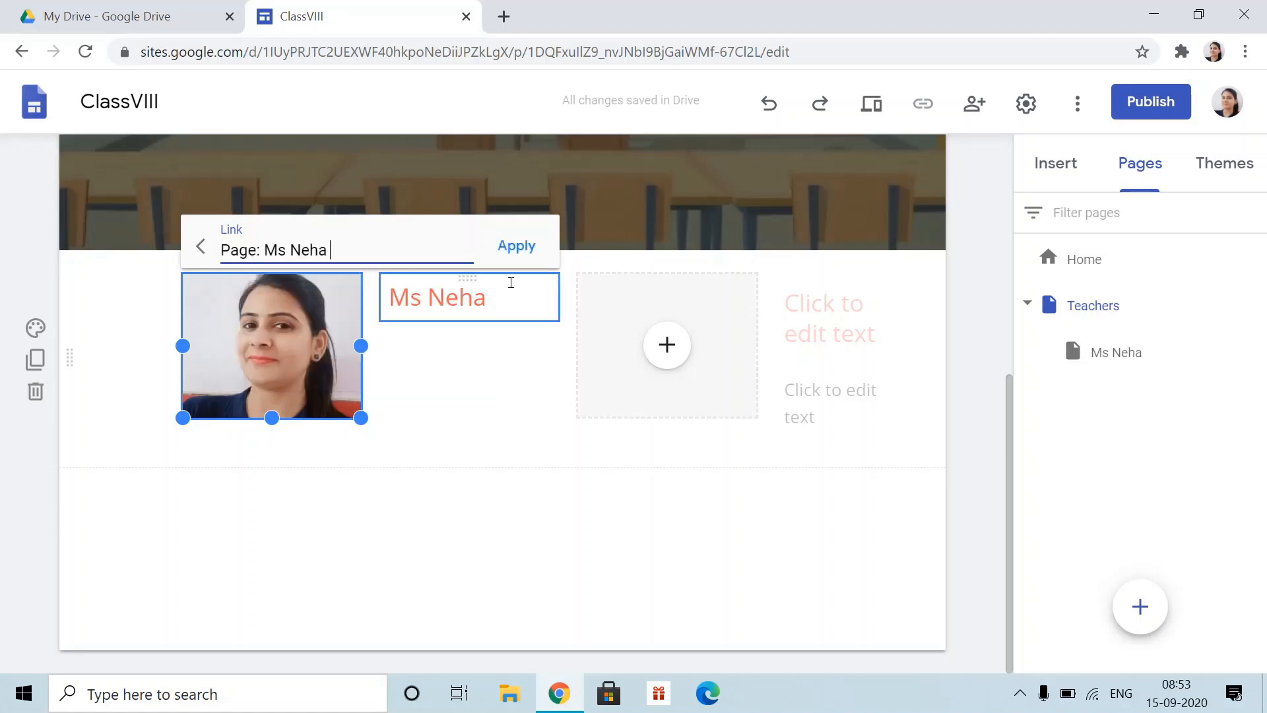
{"action": "left_click", "coordinate": [517, 246]}
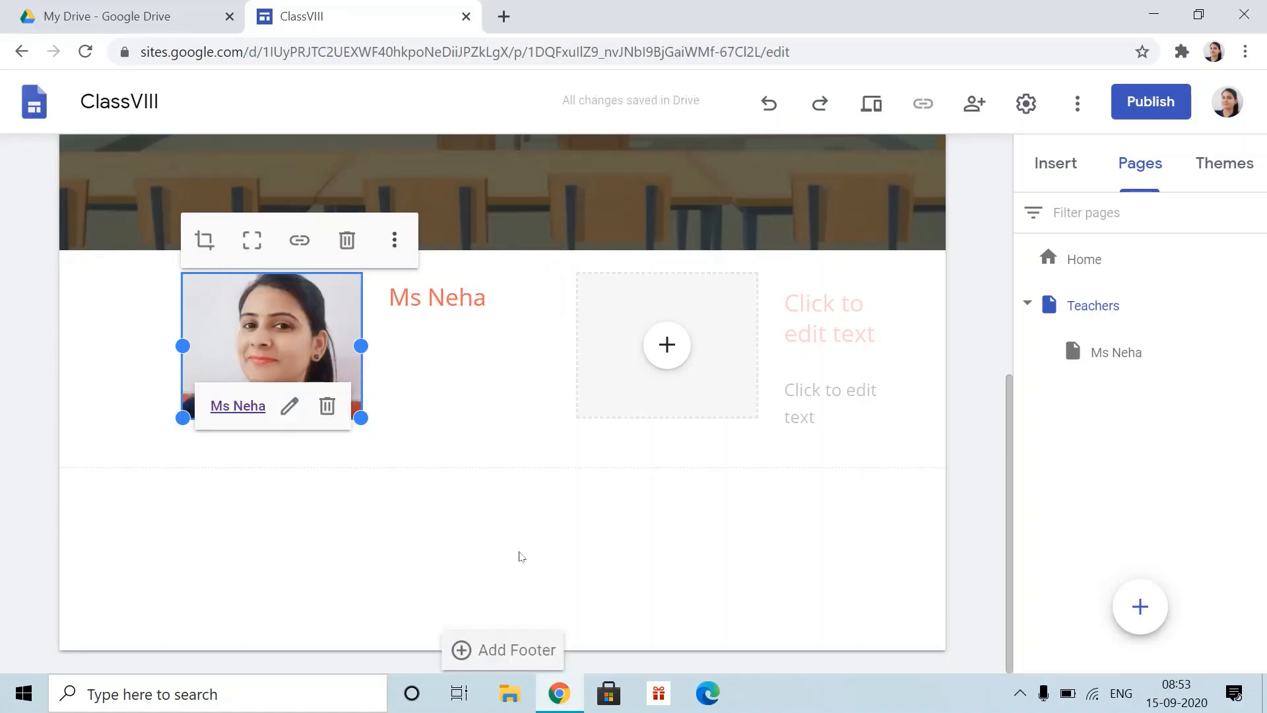
{"action": "scroll", "coordinate": [520, 557], "scroll_direction": "up", "scroll_amount": 5}
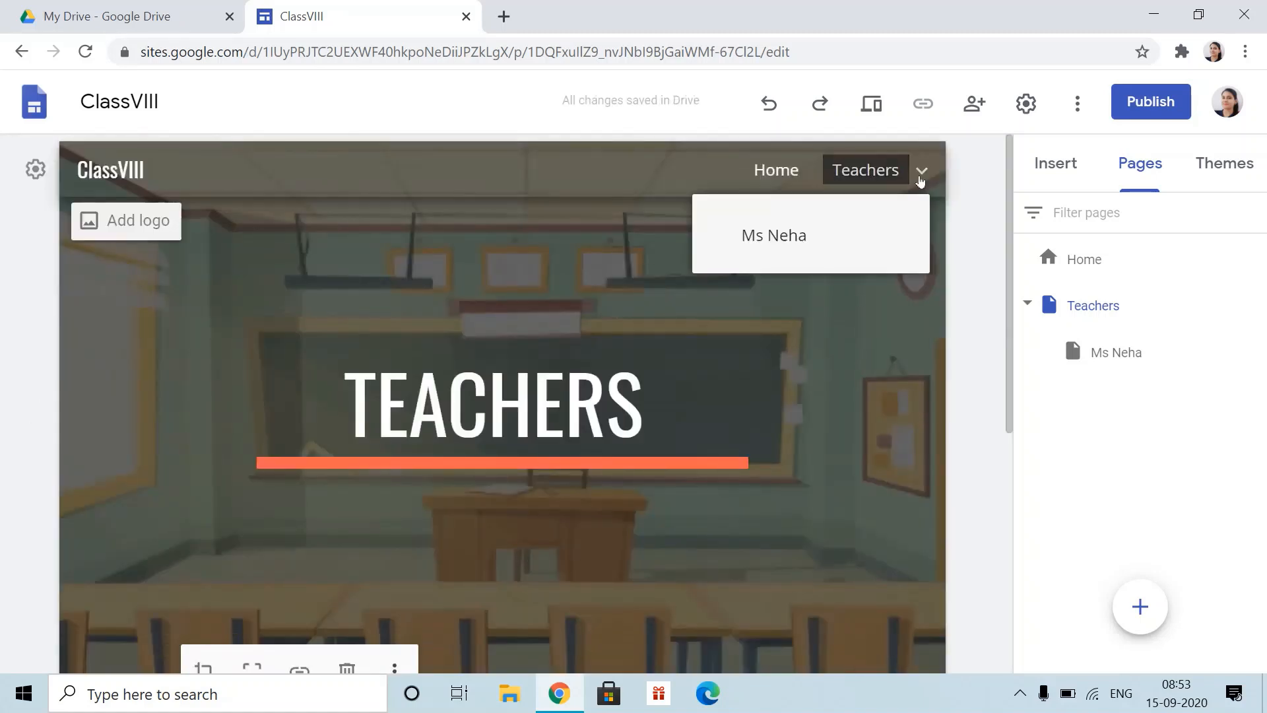
{"action": "scroll", "coordinate": [911, 292], "scroll_direction": "down", "scroll_amount": 5}
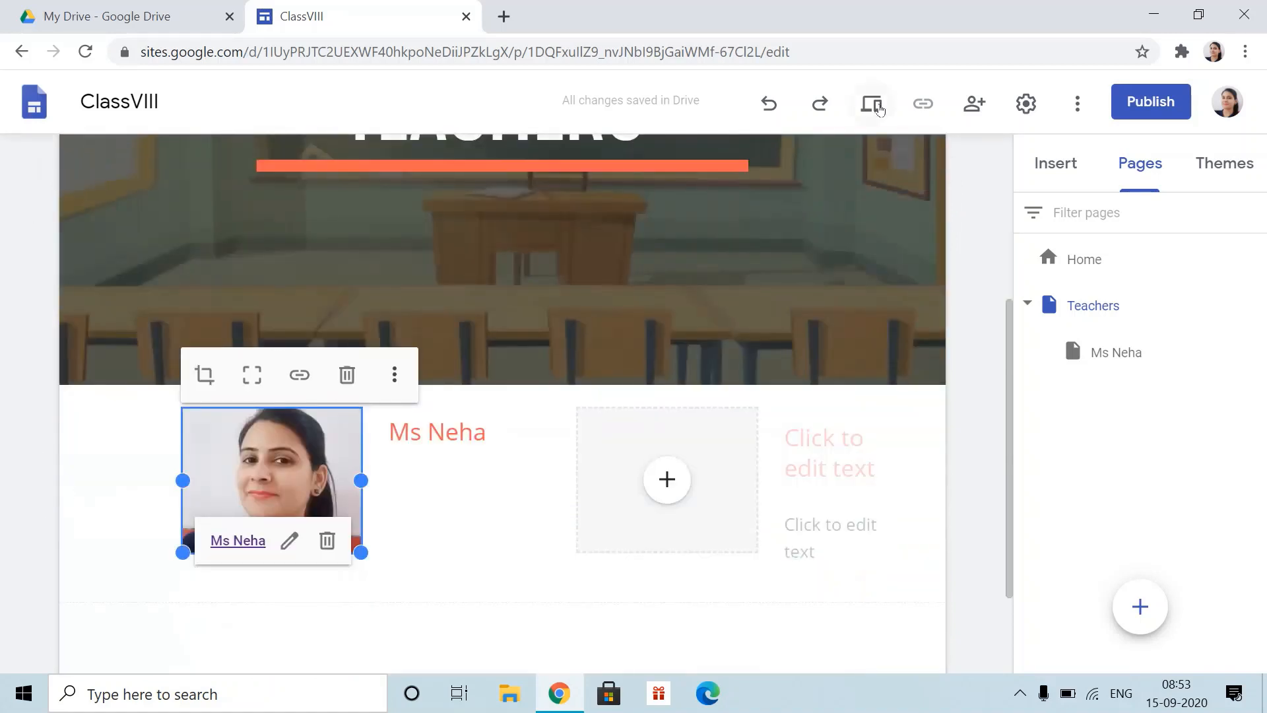
- Preview the site and follow the photo link to the teacher's subpage
{"action": "left_click", "coordinate": [873, 105]}
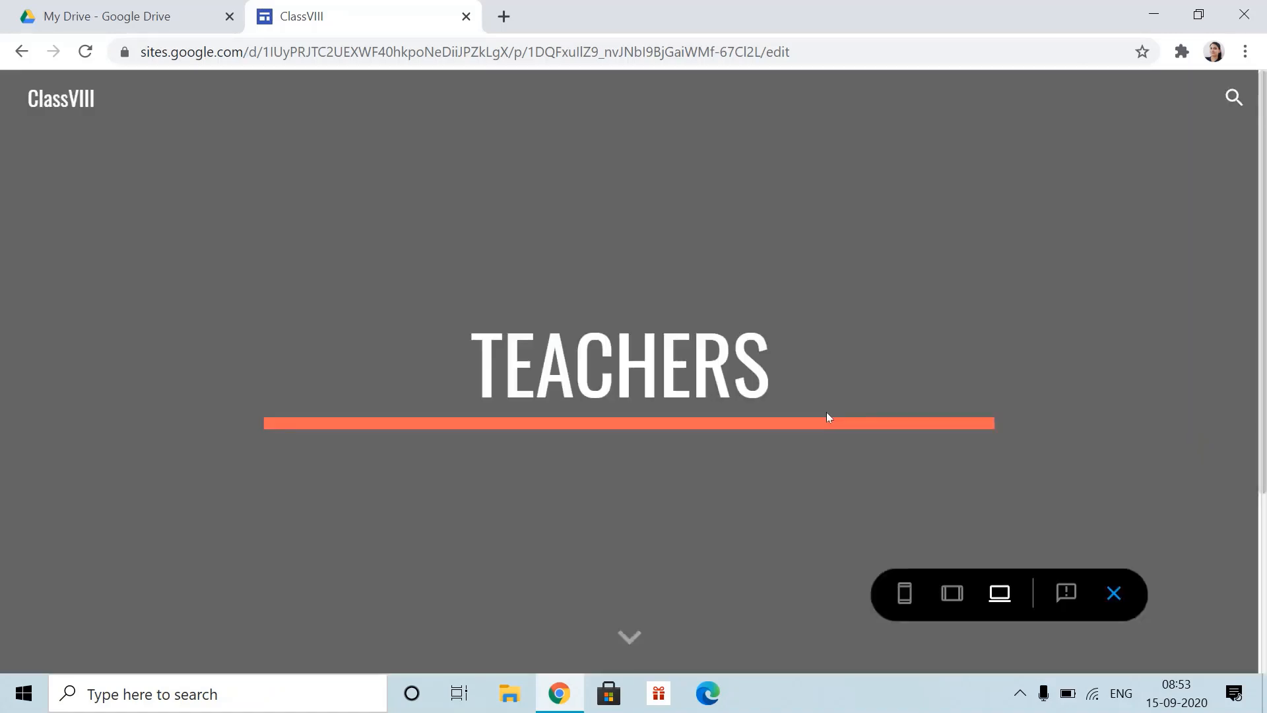
{"action": "scroll", "coordinate": [786, 413], "scroll_direction": "down", "scroll_amount": 4}
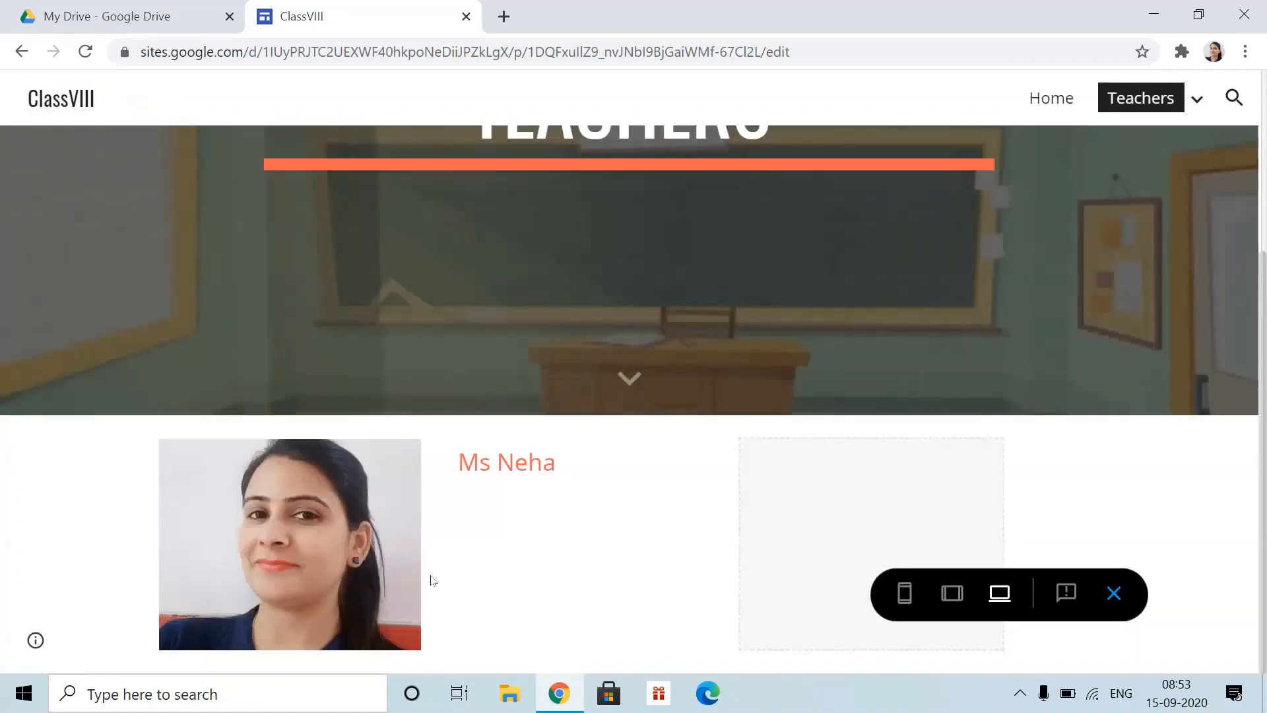
{"action": "left_click", "coordinate": [299, 543]}
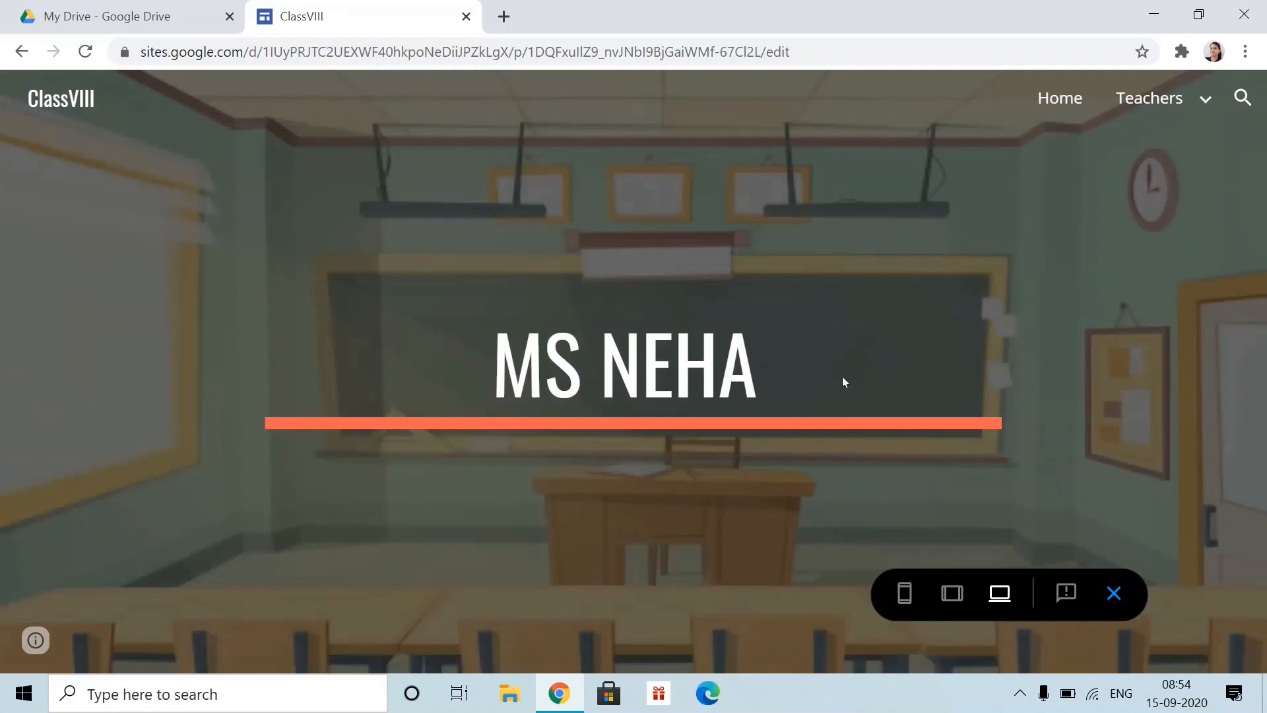
- Test the Teachers and Home navigation links in preview, then exit preview
{"action": "mouse_move", "coordinate": [1208, 101]}
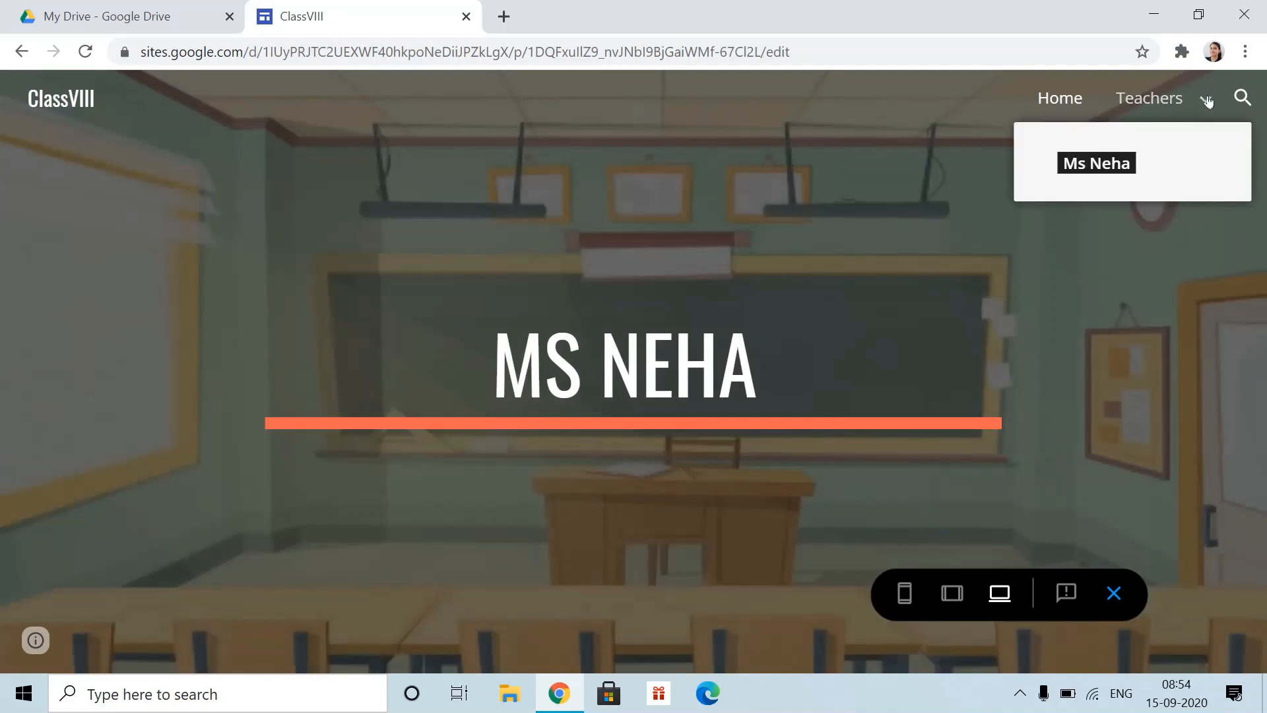
{"action": "left_click", "coordinate": [1147, 99]}
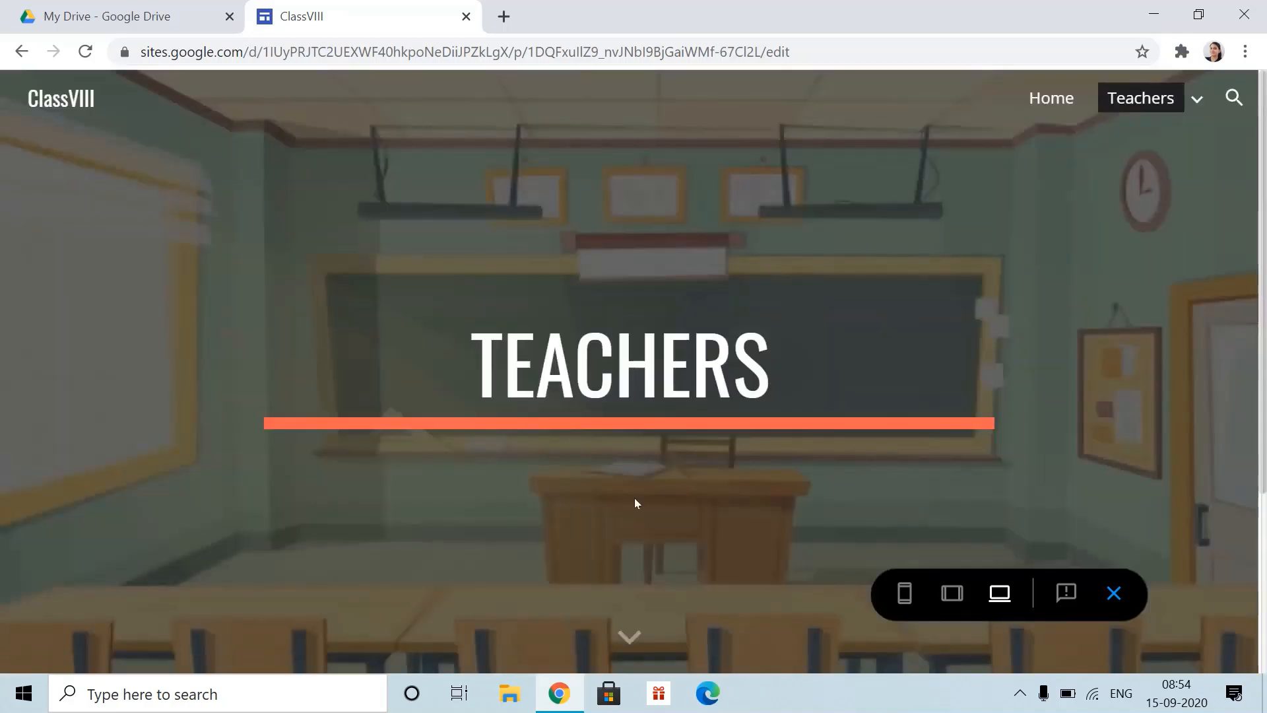
{"action": "scroll", "coordinate": [635, 498], "scroll_direction": "down", "scroll_amount": 2}
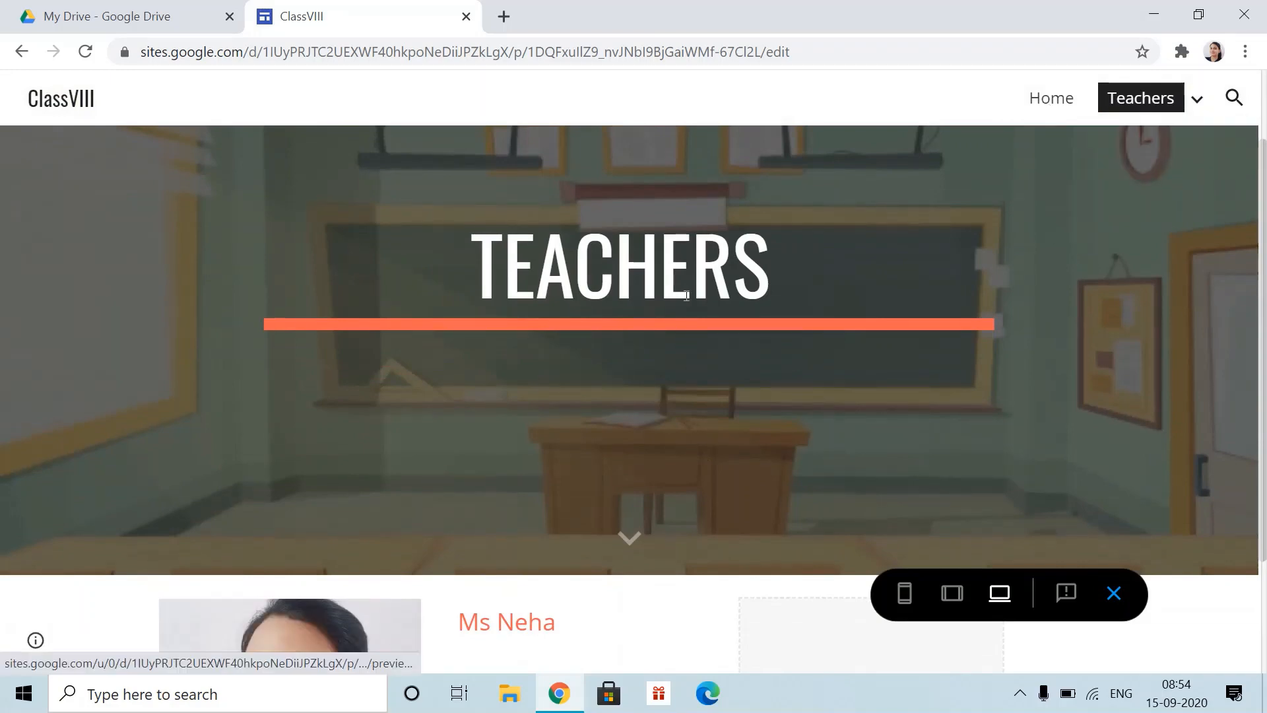
{"action": "left_click", "coordinate": [1051, 100]}
{"action": "scroll", "coordinate": [767, 428], "scroll_direction": "down", "scroll_amount": 4}
{"action": "scroll", "coordinate": [767, 428], "scroll_direction": "down", "scroll_amount": 10}
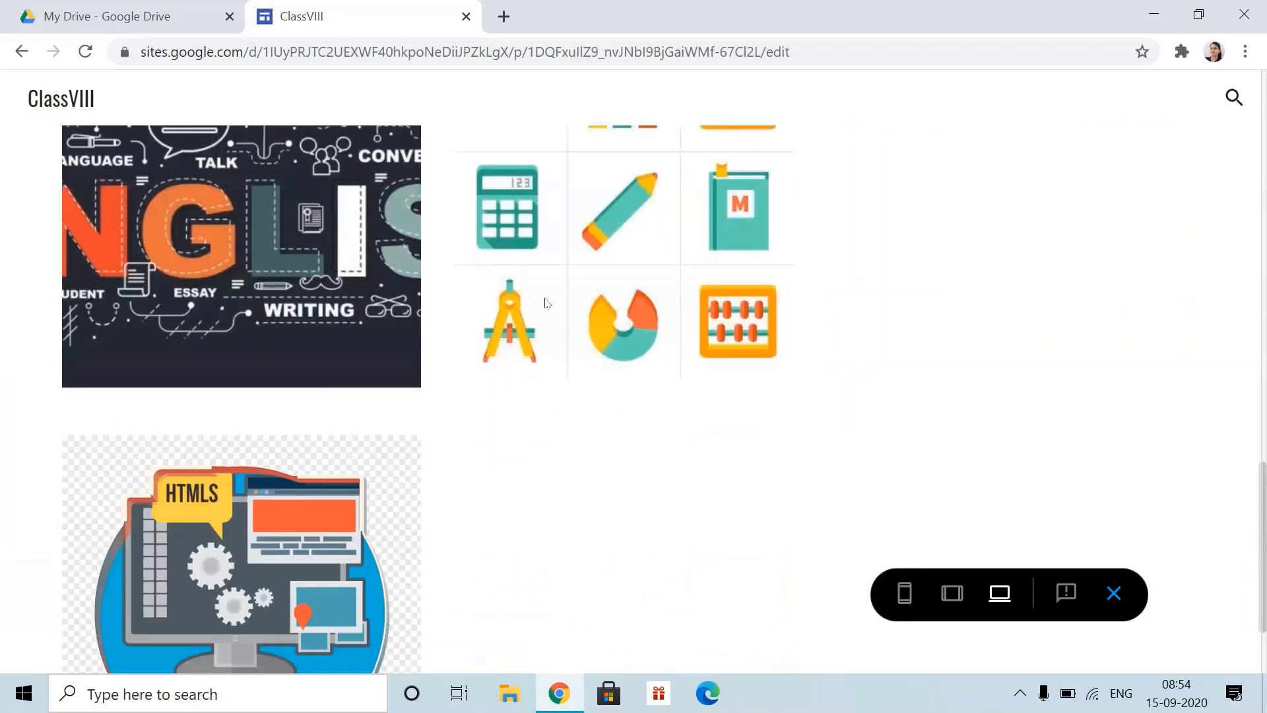
{"action": "scroll", "coordinate": [1004, 383], "scroll_direction": "up", "scroll_amount": 12}
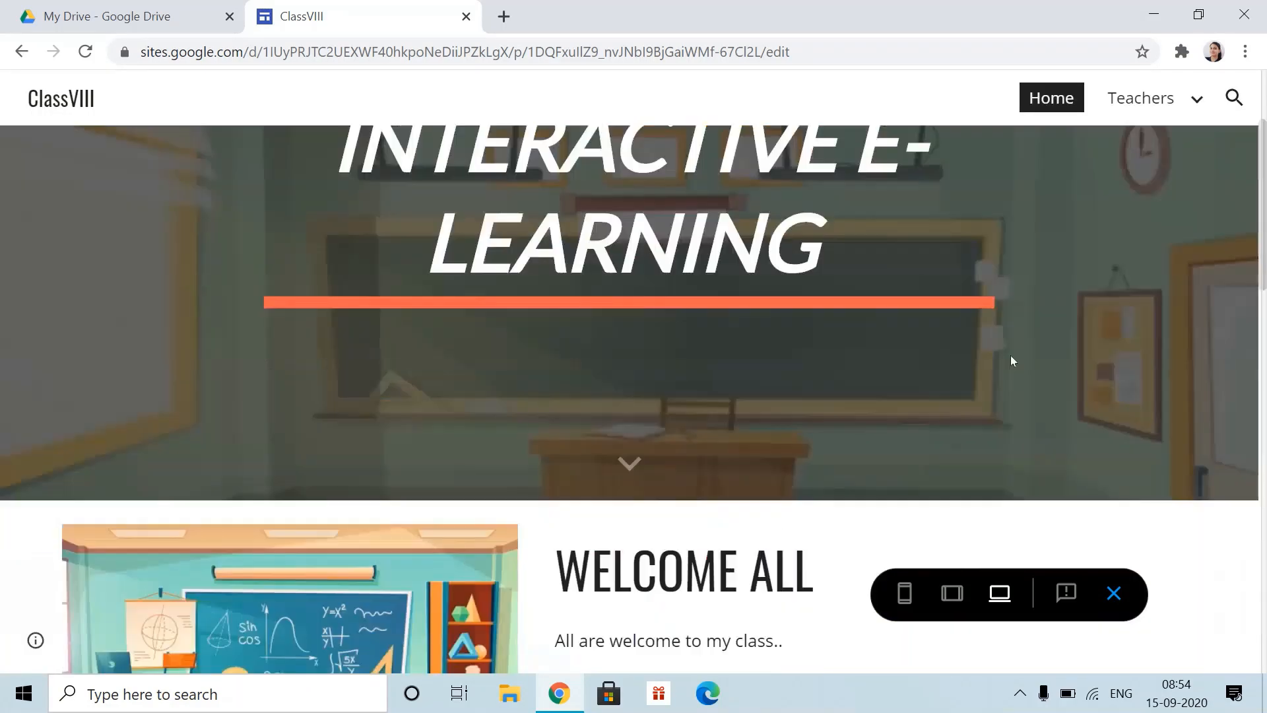
{"action": "left_click", "coordinate": [1114, 592]}
{"action": "scroll", "coordinate": [816, 449], "scroll_direction": "down", "scroll_amount": 6}
- Open the teacher's subpage and insert the first image-and-text layout section
{"action": "scroll", "coordinate": [661, 431], "scroll_direction": "down", "scroll_amount": 5}
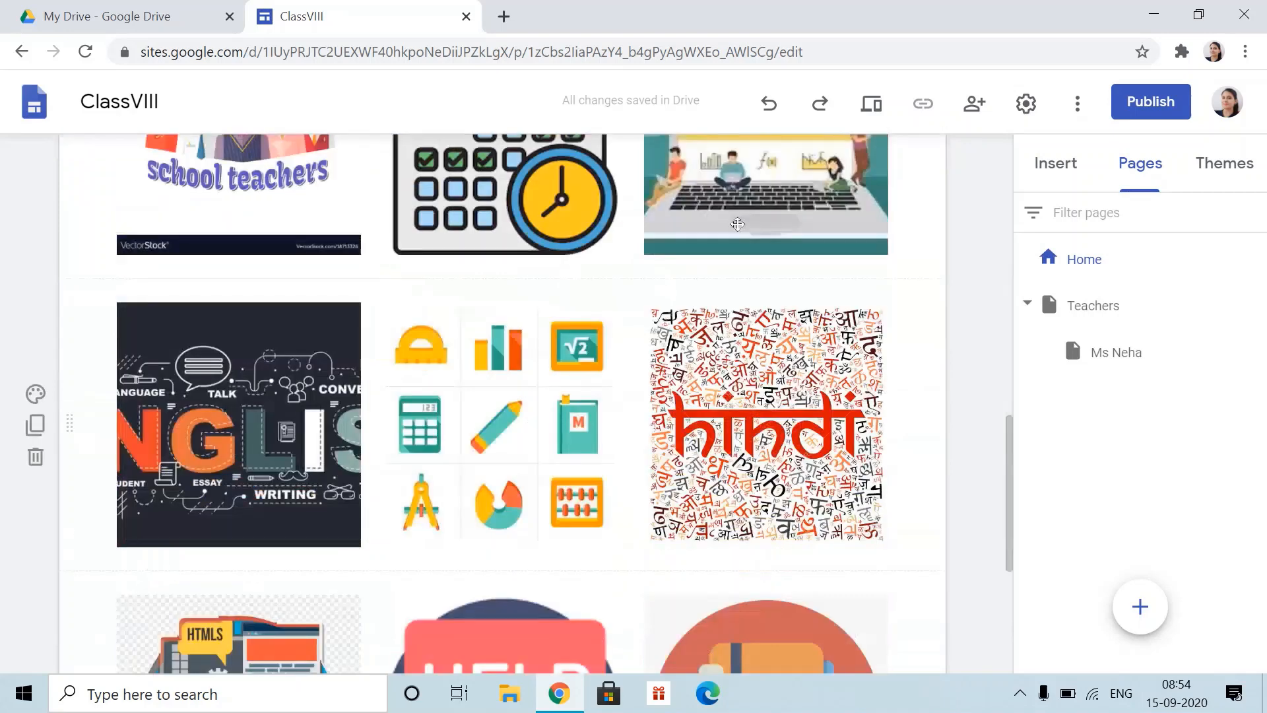
{"action": "scroll", "coordinate": [792, 331], "scroll_direction": "up", "scroll_amount": 12}
{"action": "mouse_move", "coordinate": [891, 174]}
{"action": "left_click", "coordinate": [799, 243]}
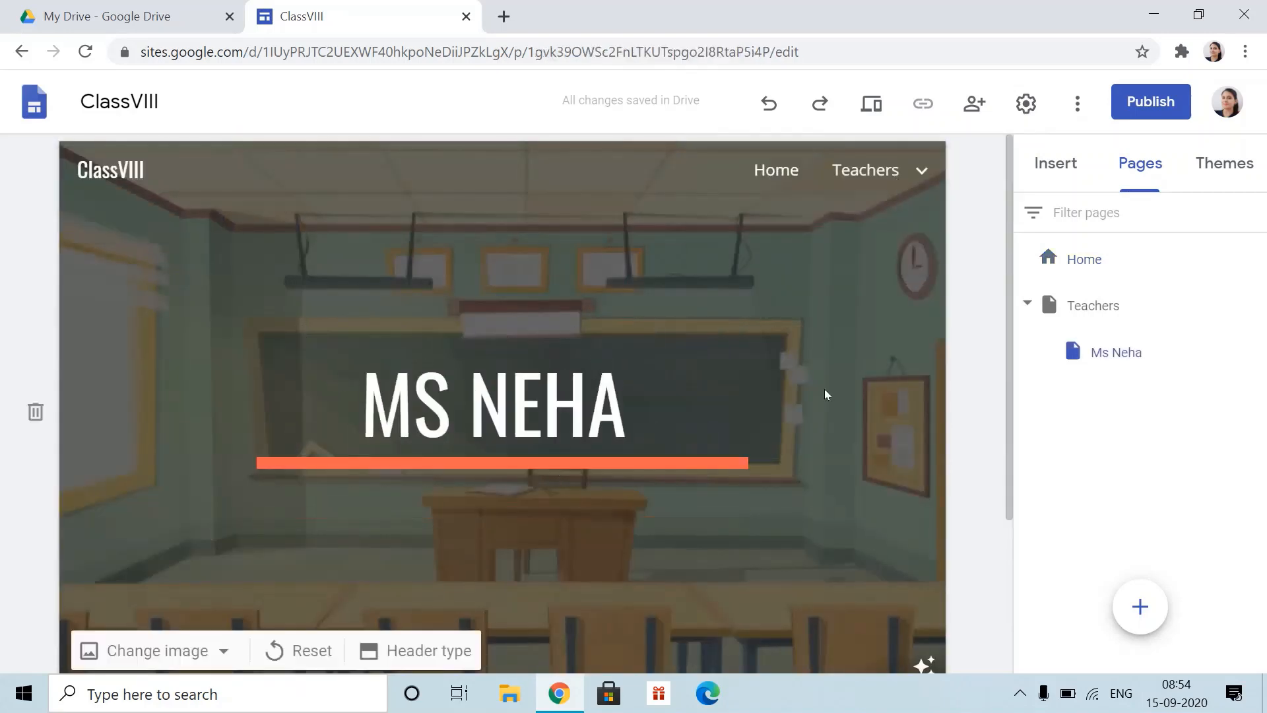
{"action": "scroll", "coordinate": [504, 613], "scroll_direction": "down", "scroll_amount": 3}
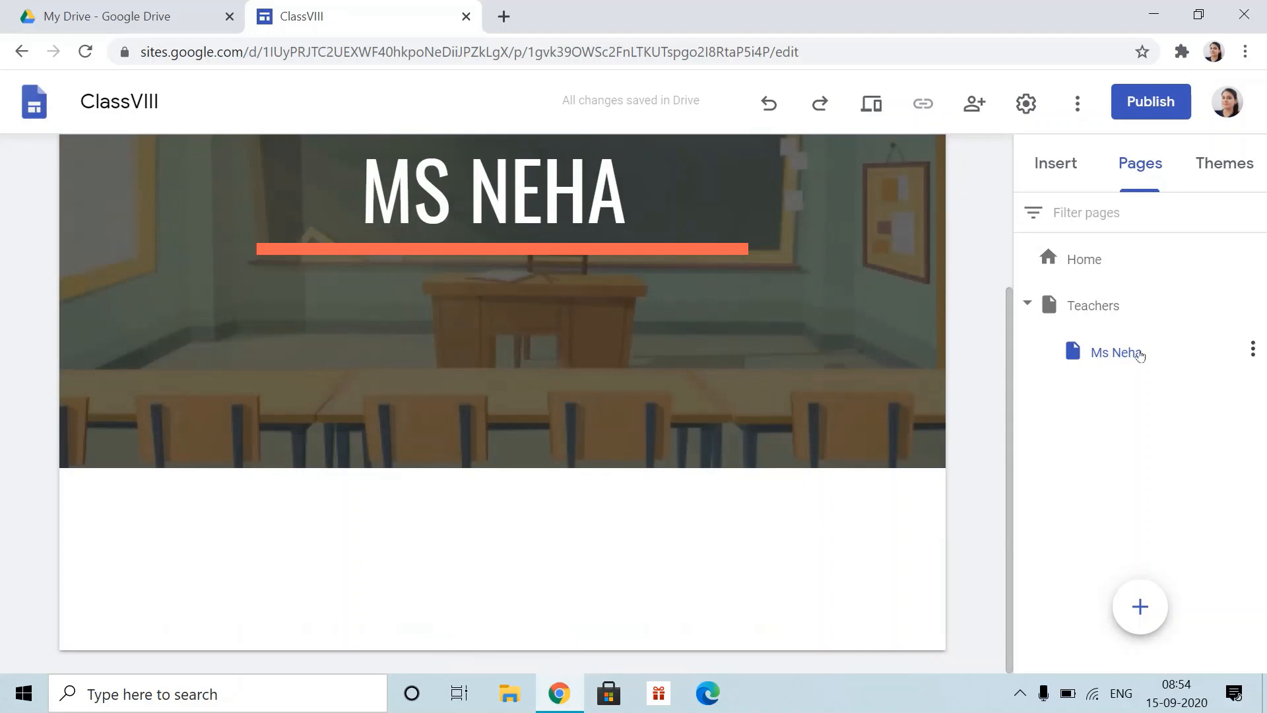
{"action": "left_click", "coordinate": [1064, 172]}
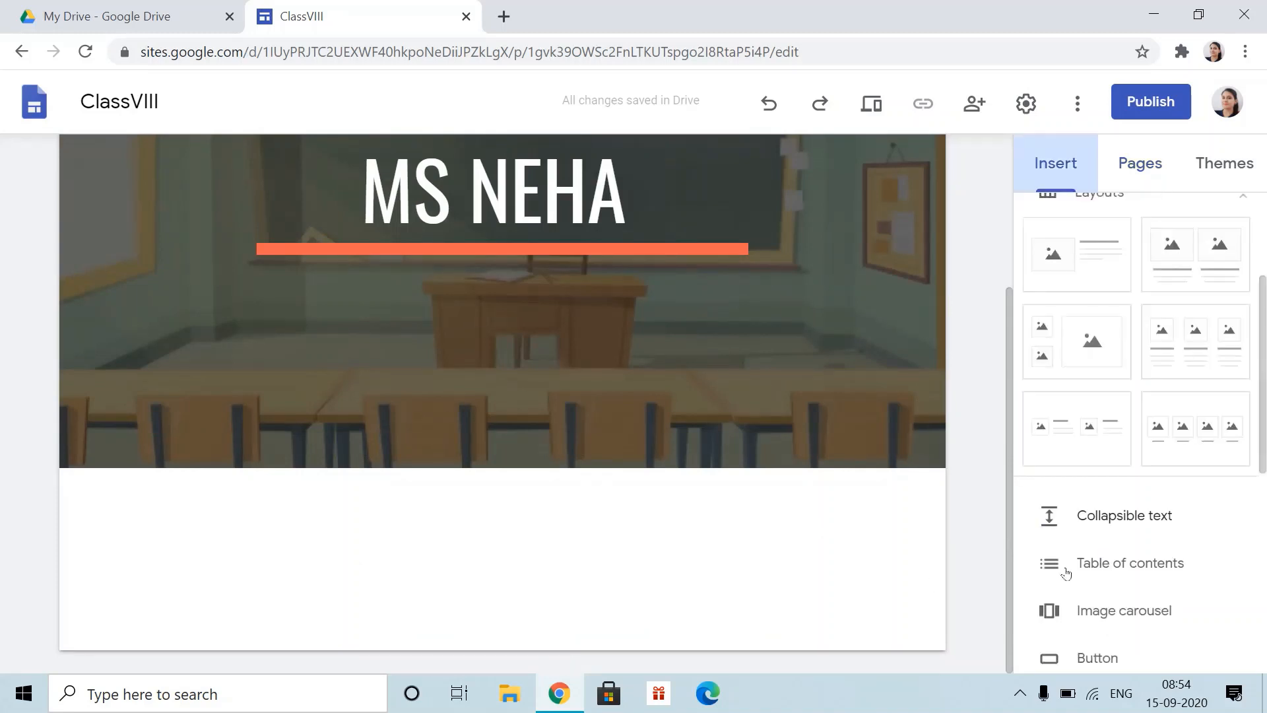
{"action": "left_click", "coordinate": [1092, 264]}
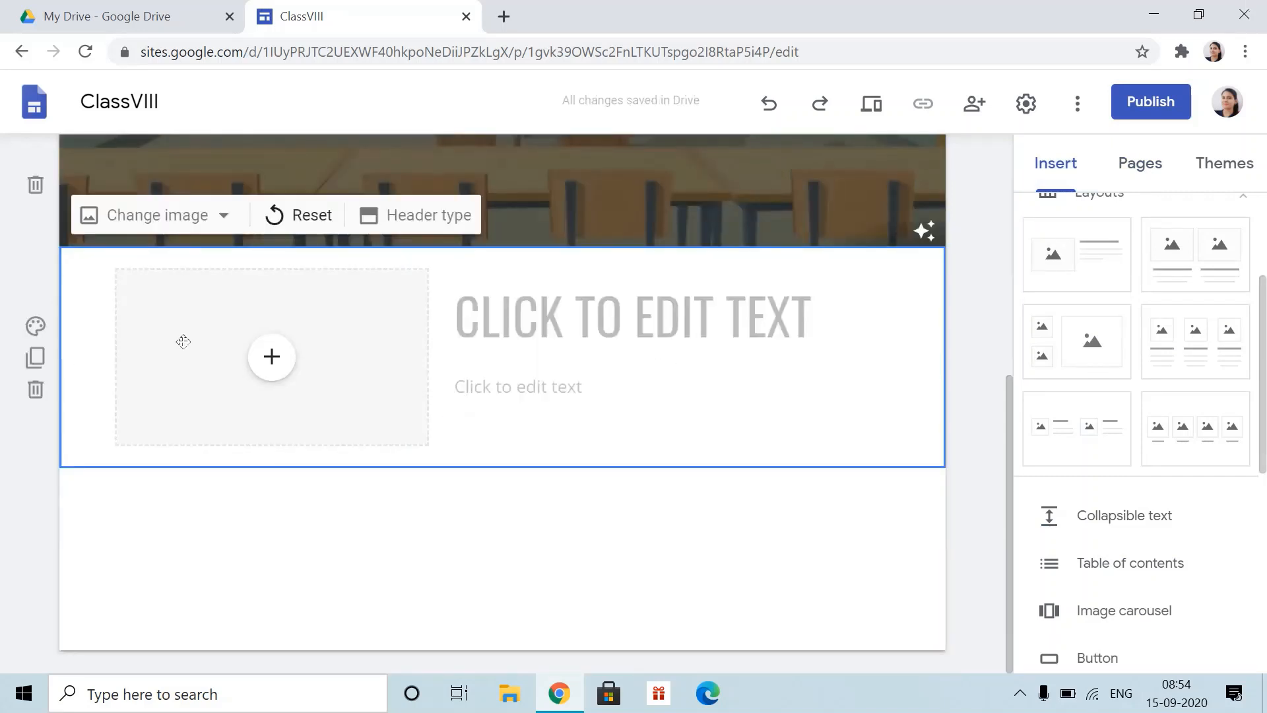
- Upload the teacher's portrait from D:\presentation into the section's image placeholder
{"action": "left_click", "coordinate": [270, 369]}
{"action": "left_click", "coordinate": [406, 490]}
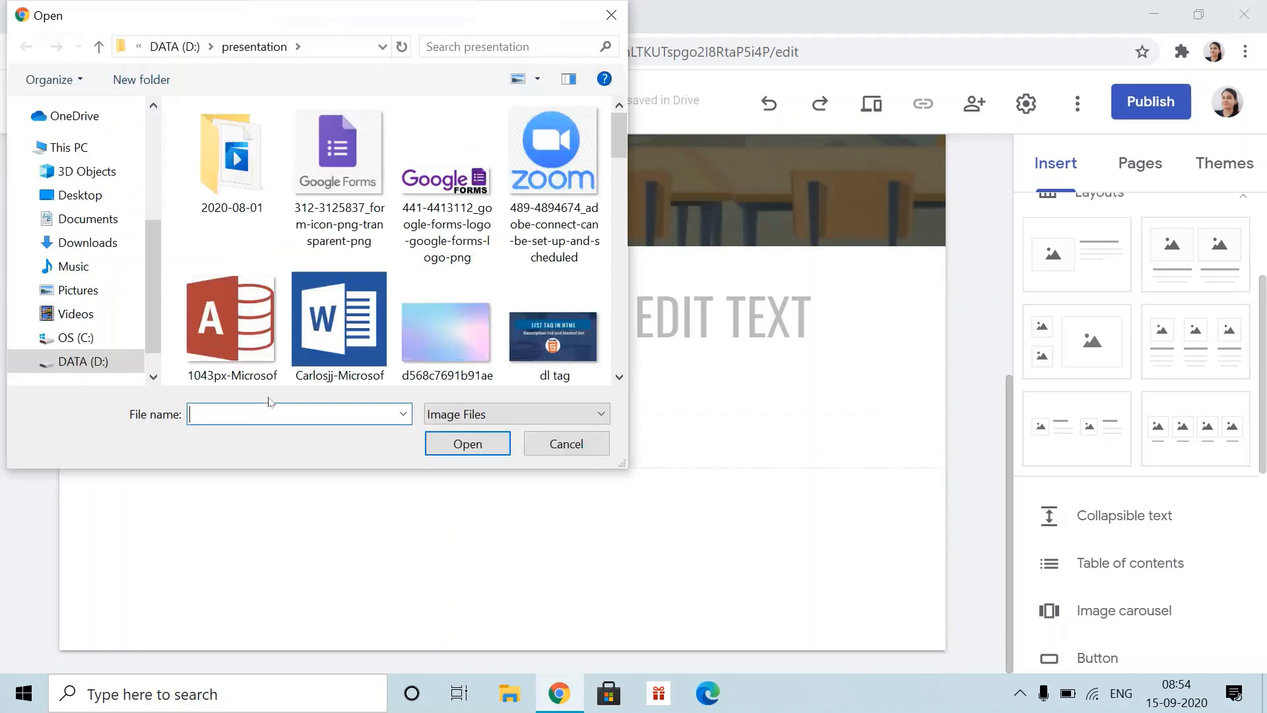
{"action": "scroll", "coordinate": [231, 317], "scroll_direction": "down", "scroll_amount": 3}
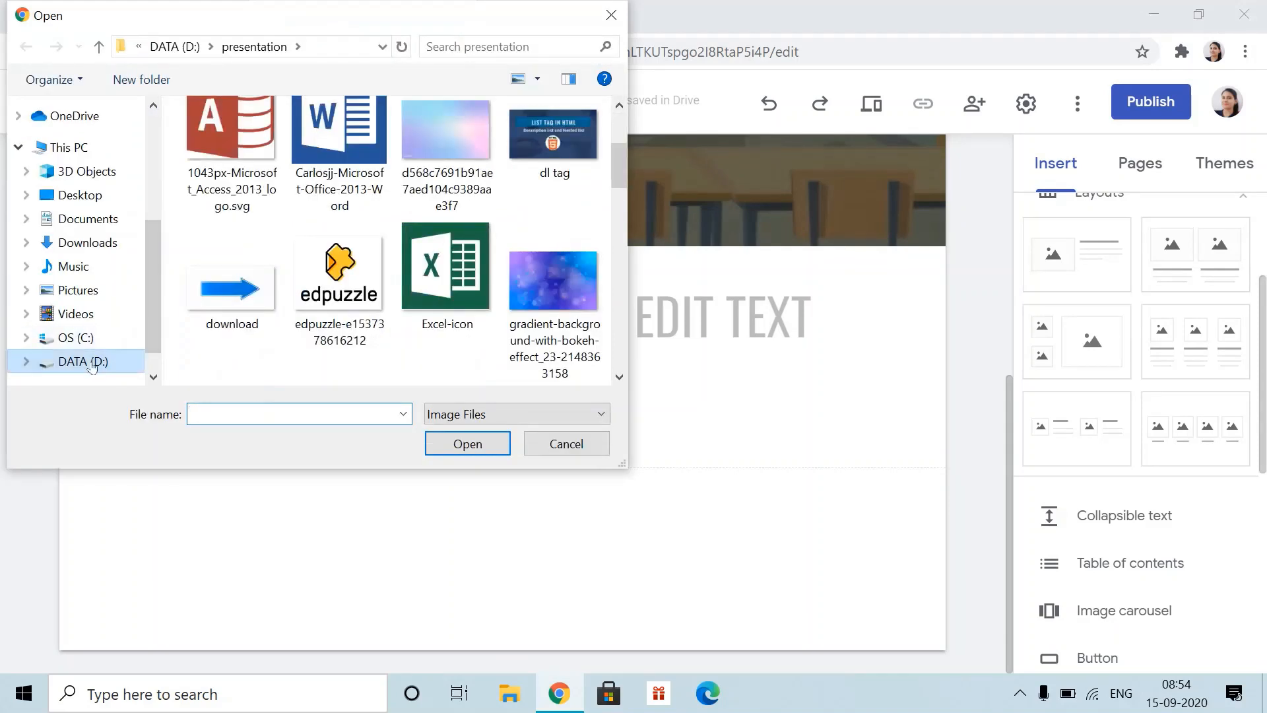
{"action": "left_click", "coordinate": [92, 367]}
{"action": "double_click", "coordinate": [284, 285]}
{"action": "scroll", "coordinate": [295, 324], "scroll_direction": "down", "scroll_amount": 5}
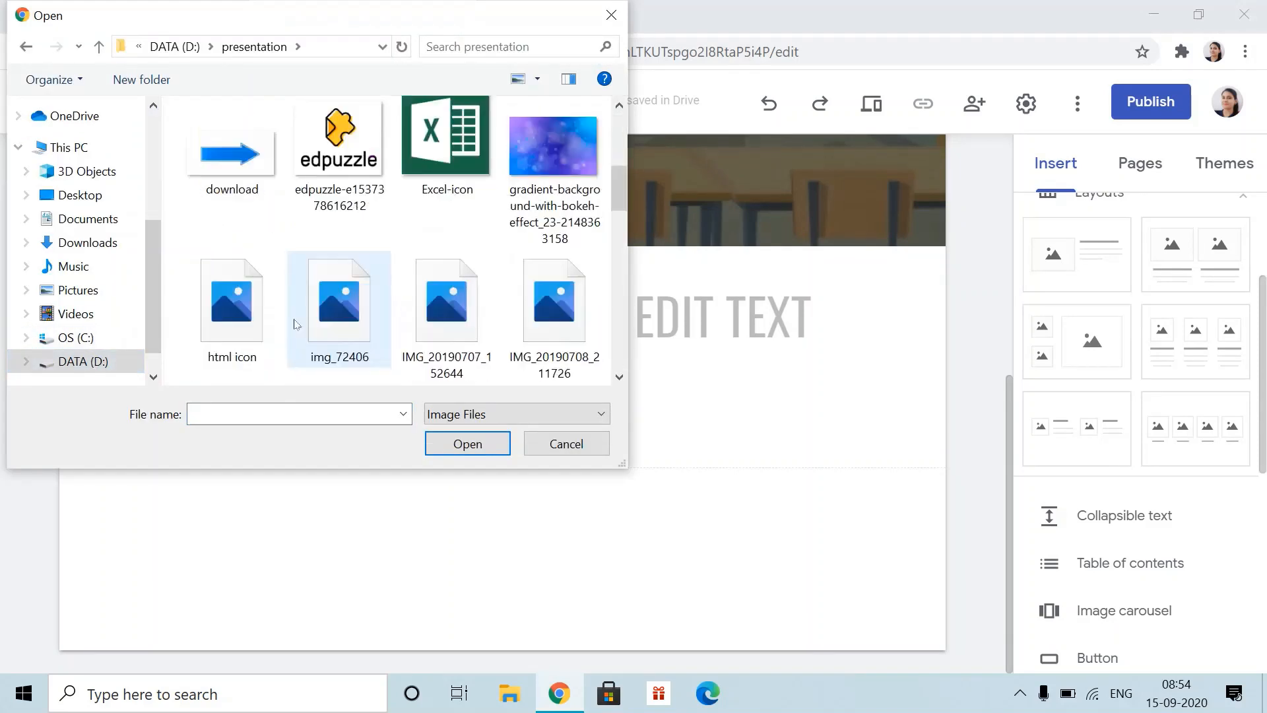
{"action": "scroll", "coordinate": [295, 324], "scroll_direction": "down", "scroll_amount": 4}
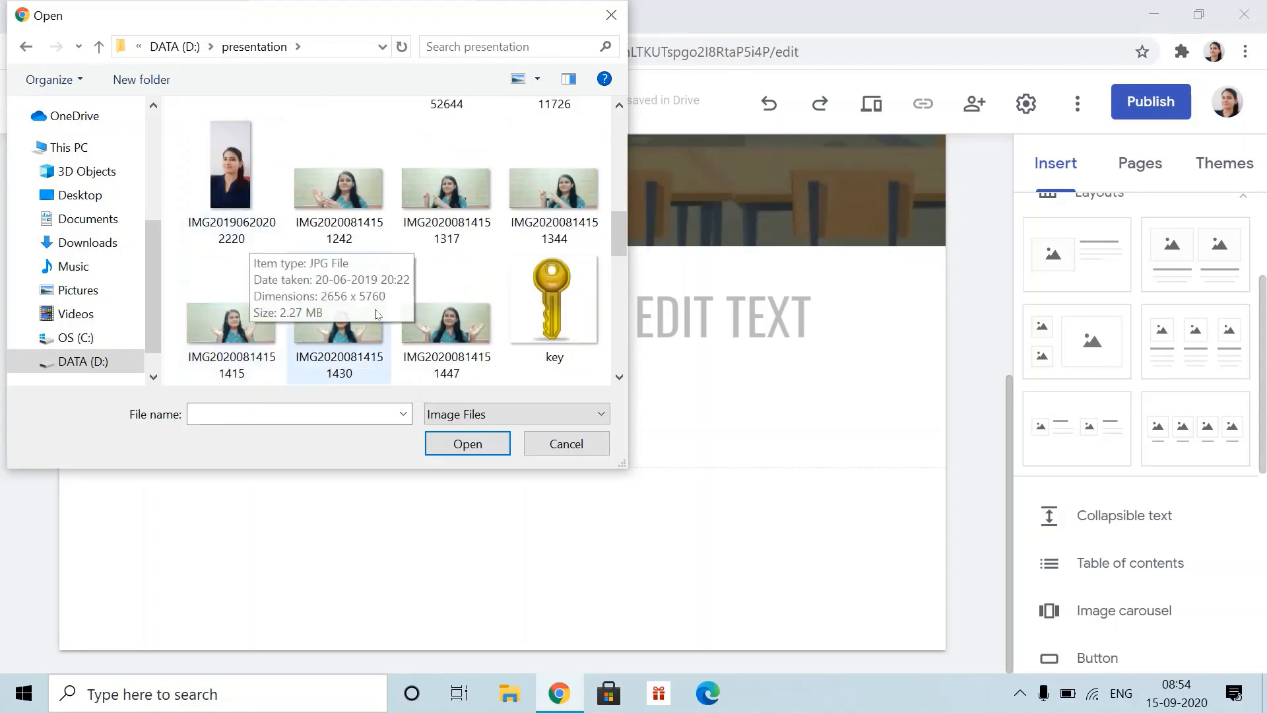
{"action": "left_click", "coordinate": [230, 165]}
{"action": "left_click", "coordinate": [488, 443]}
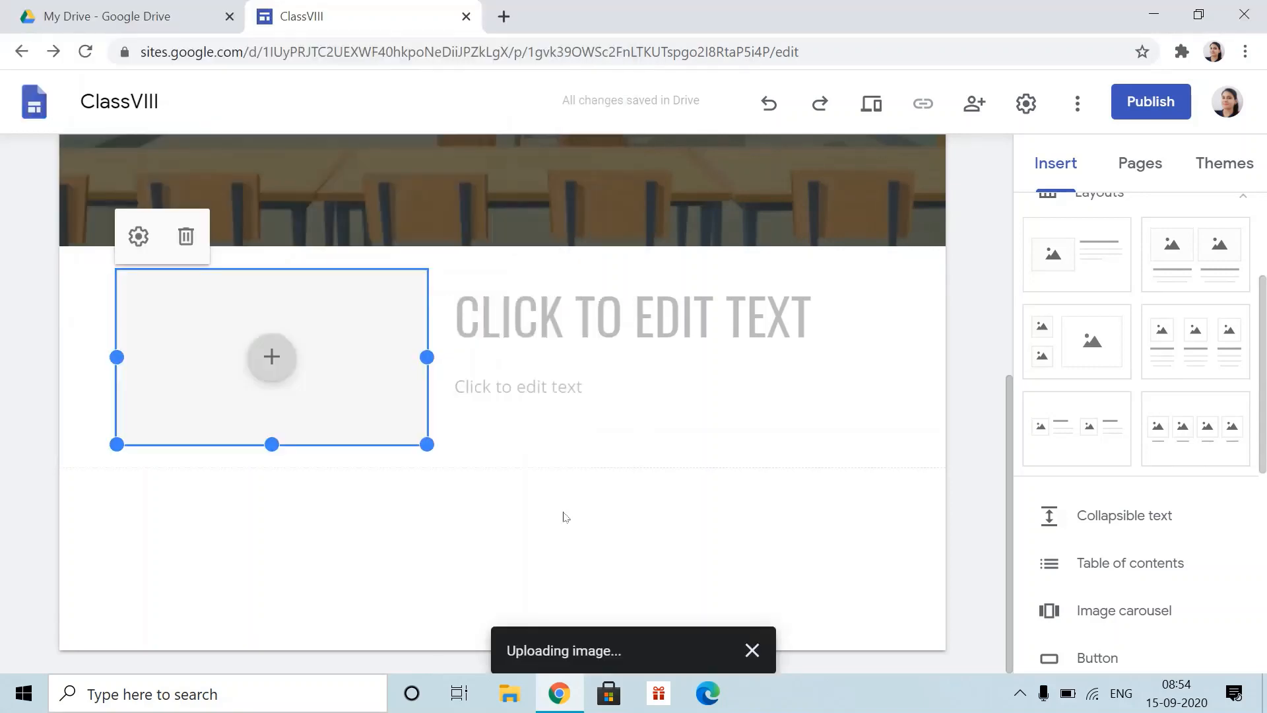
- Title the section with the teacher's name and add 'She is your Computer Teacher' below
{"action": "left_click", "coordinate": [501, 316]}
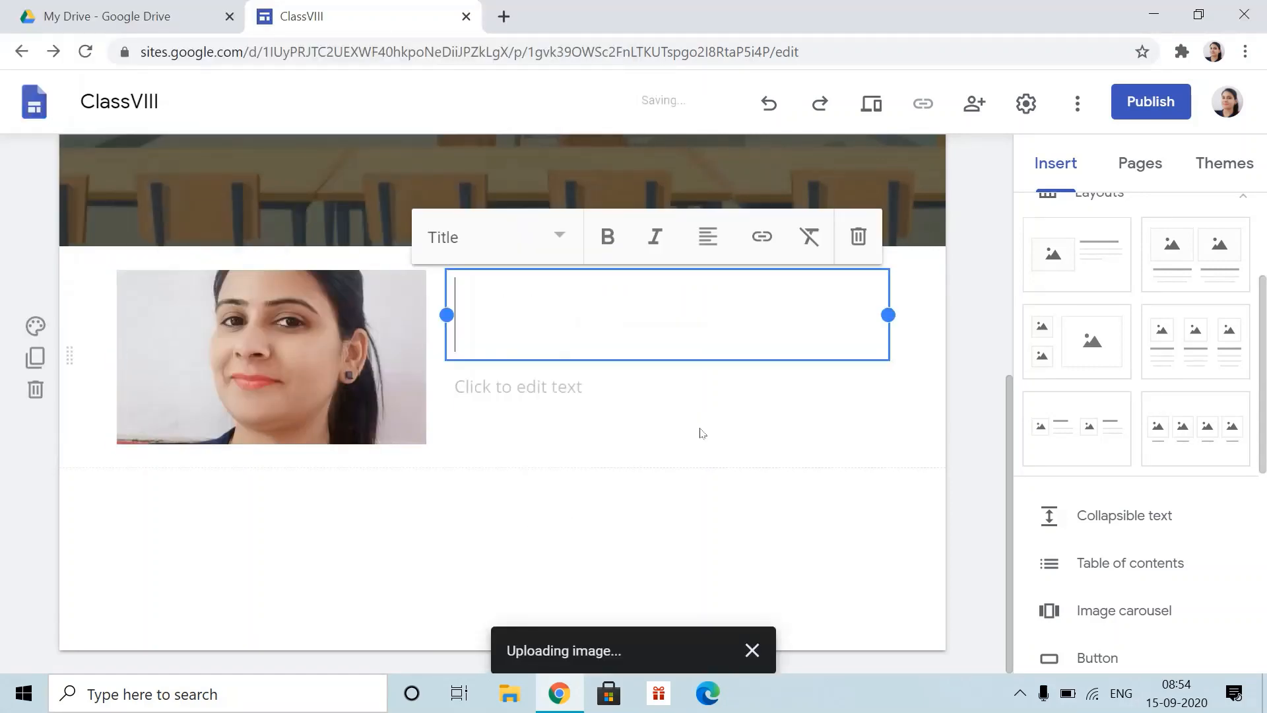
{"action": "type", "text": "MS "}
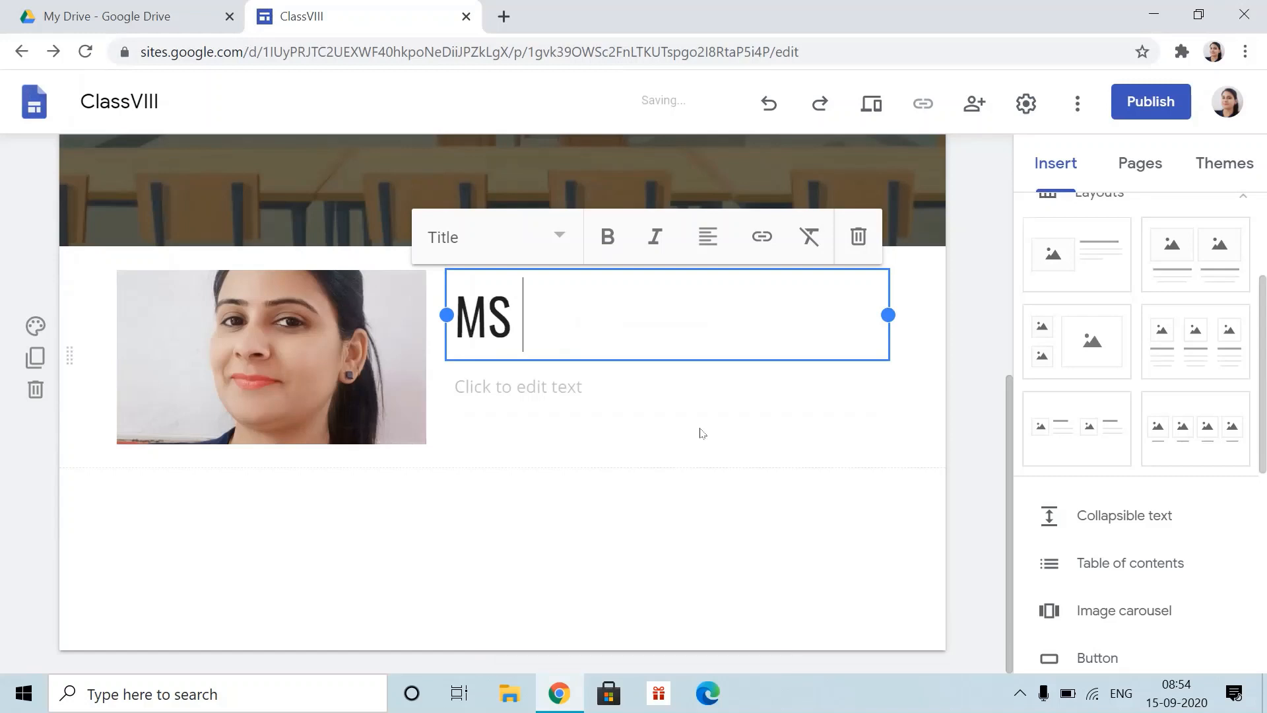
{"action": "type", "text": "NEHA"}
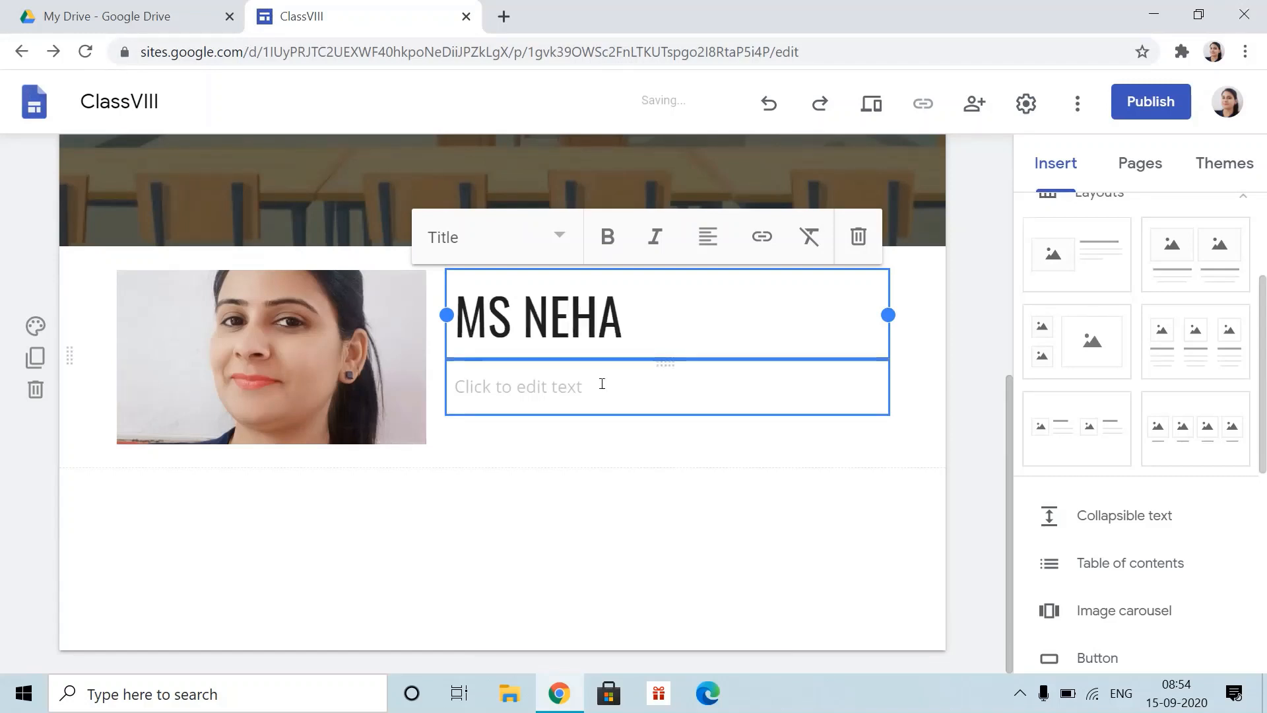
{"action": "left_click", "coordinate": [581, 388]}
{"action": "type", "text": "She is your "}
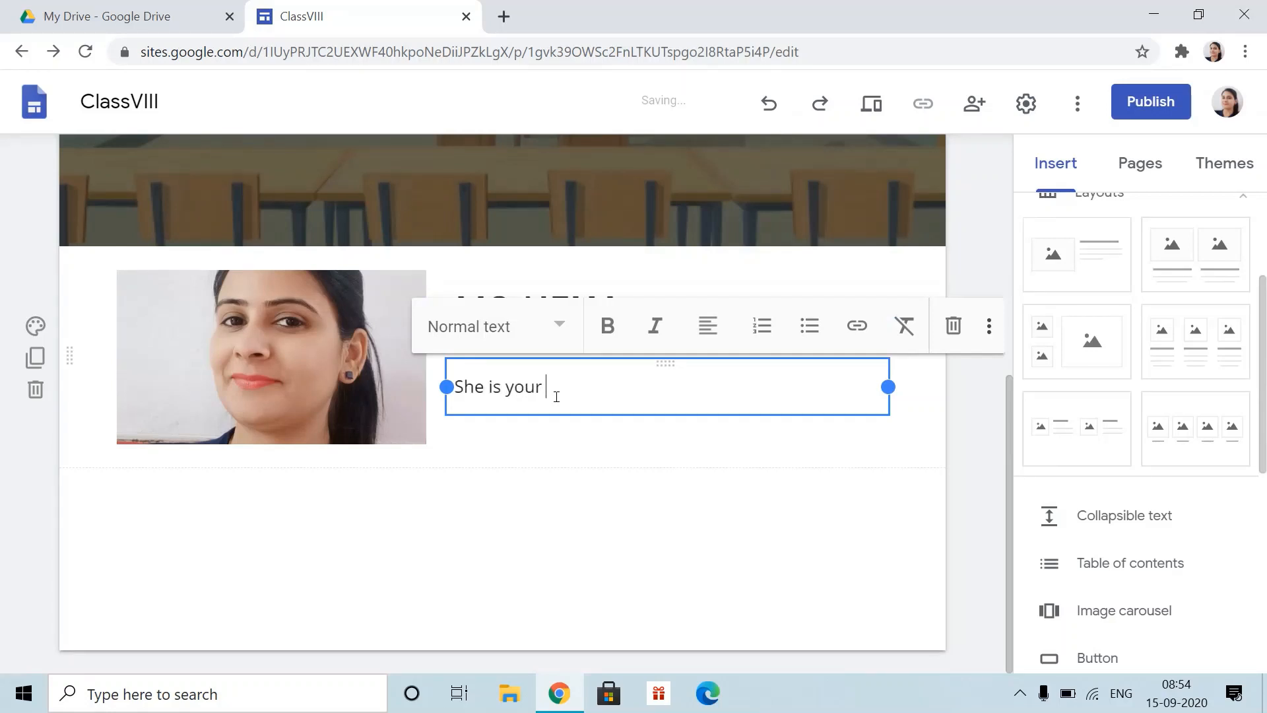
{"action": "type", "text": "Computer Teacher"}
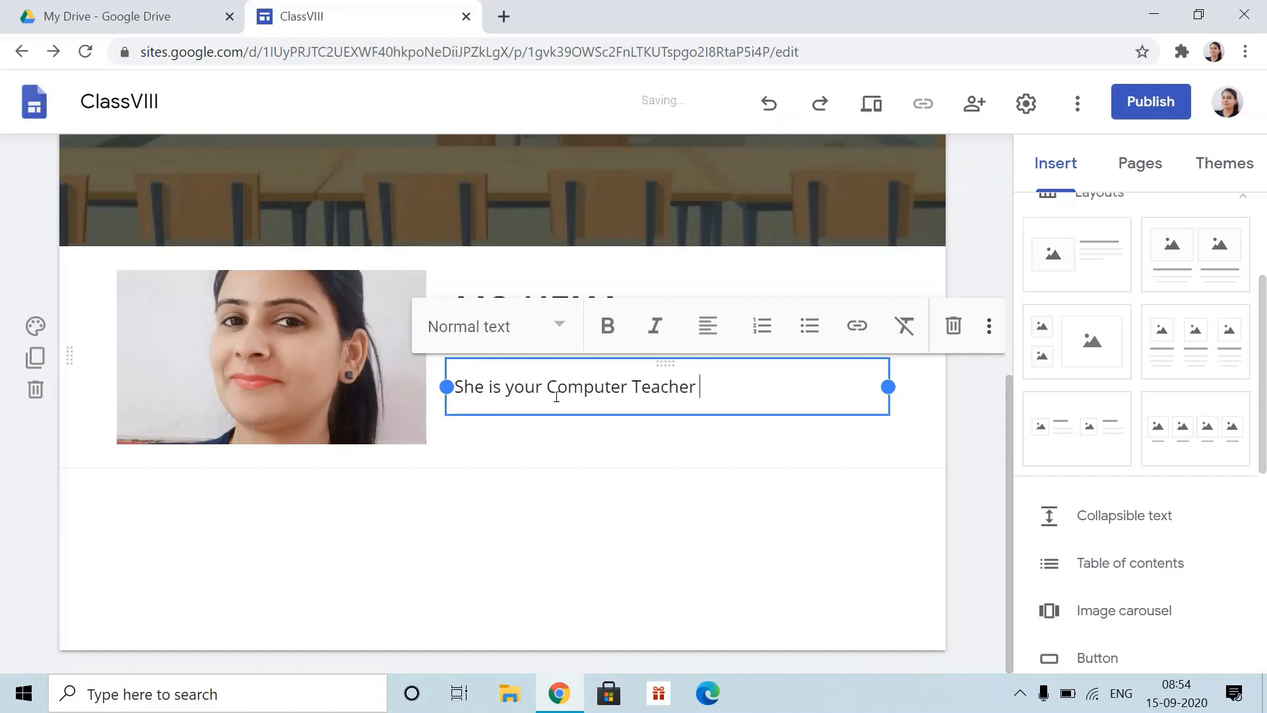
{"action": "left_click", "coordinate": [600, 466]}
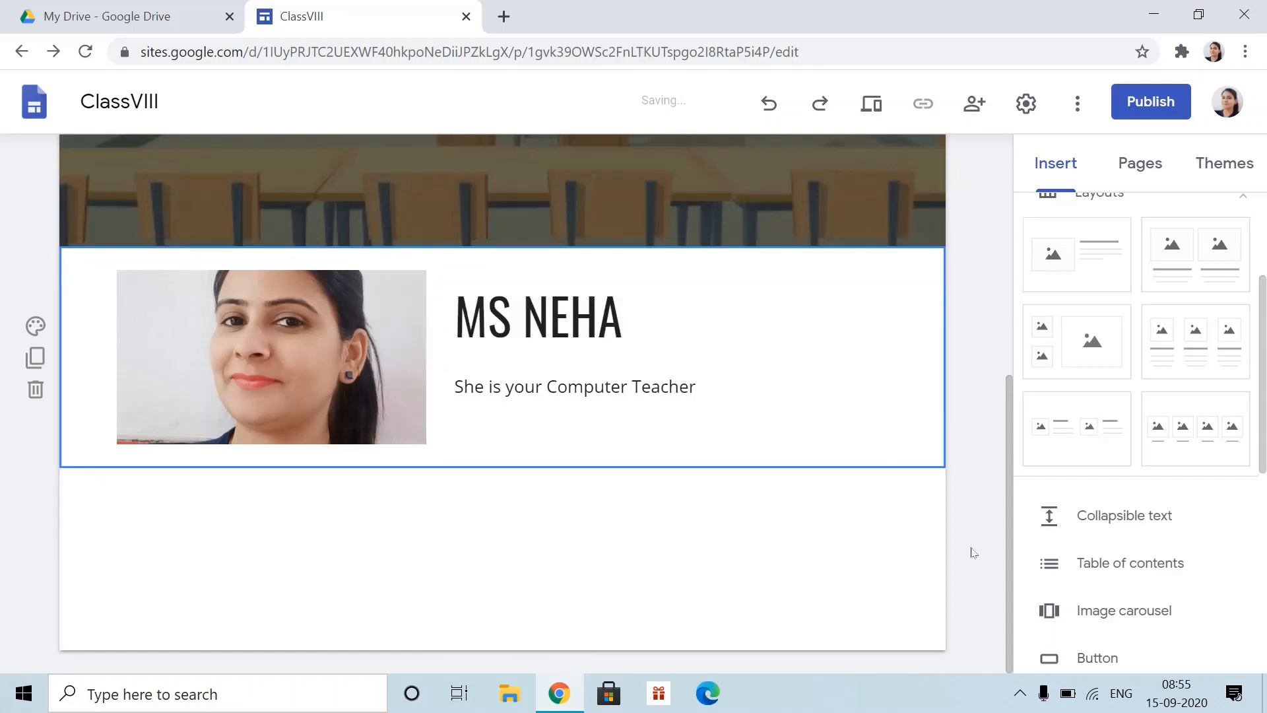
{"action": "scroll", "coordinate": [975, 535], "scroll_direction": "up", "scroll_amount": 3}
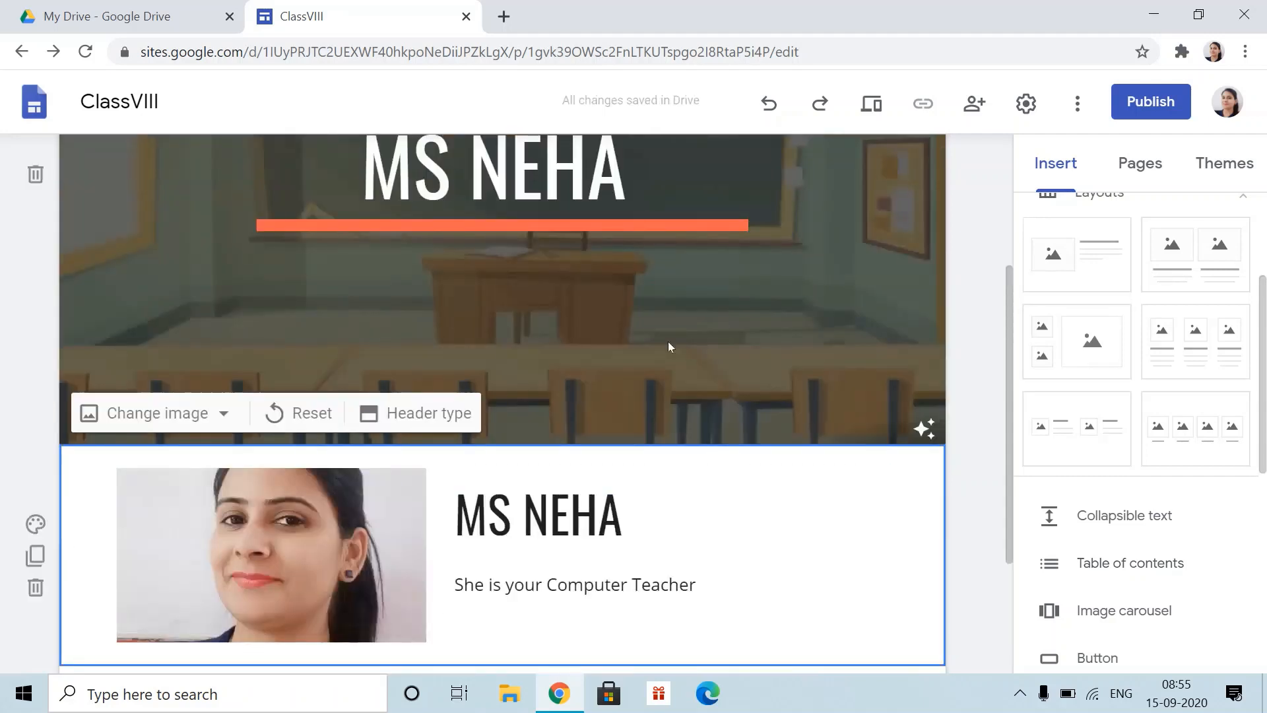
- Open the Teachers page from the site navigation and scroll through it
{"action": "scroll", "coordinate": [668, 346], "scroll_direction": "up", "scroll_amount": 3}
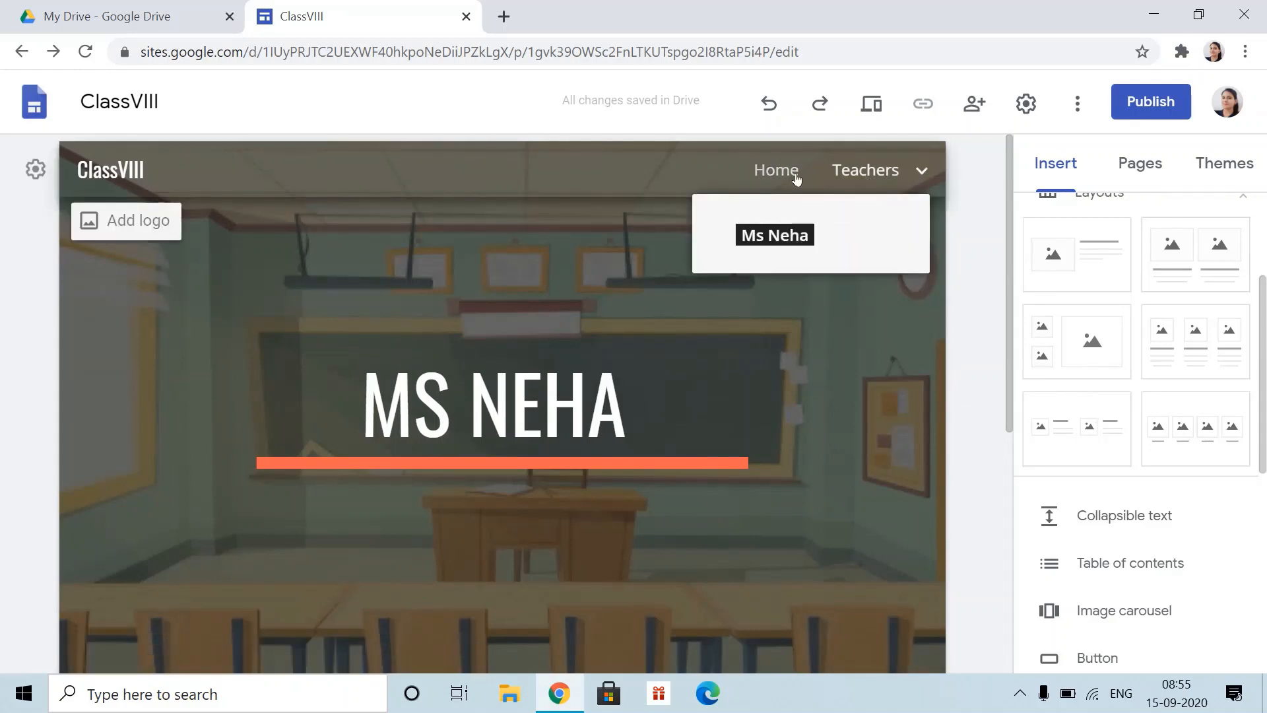
{"action": "left_click", "coordinate": [868, 173]}
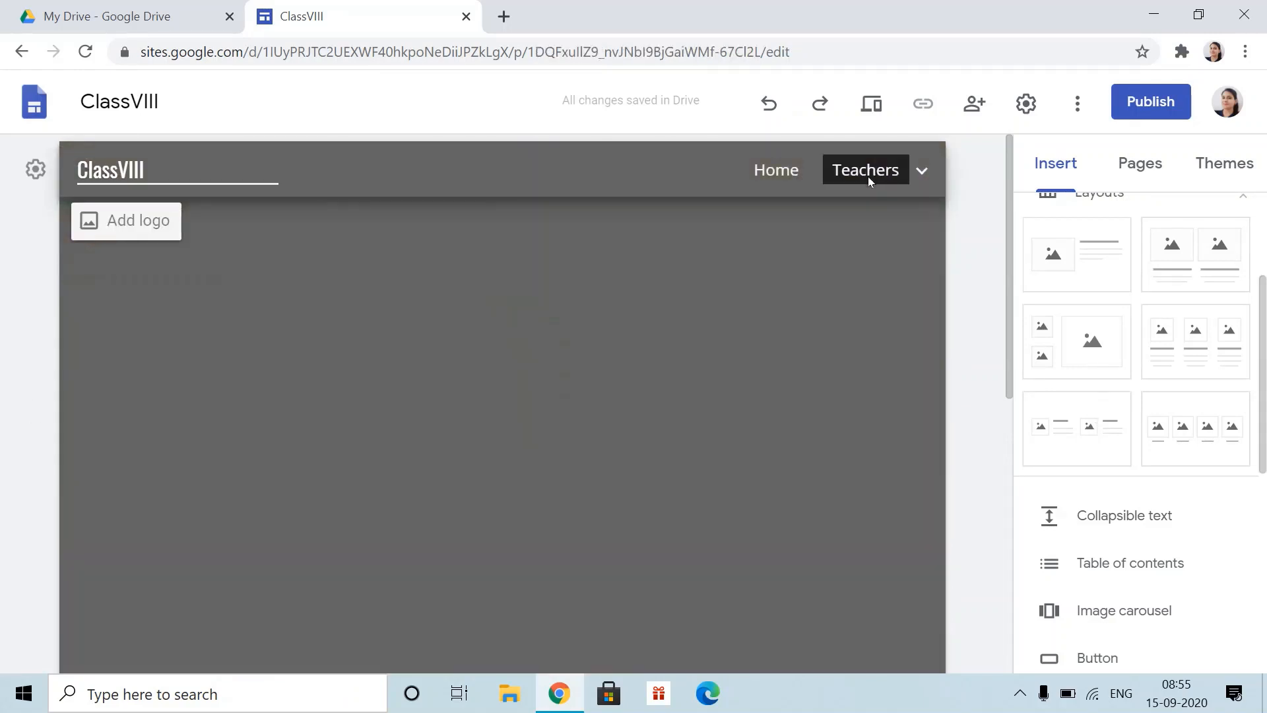
{"action": "scroll", "coordinate": [652, 647], "scroll_direction": "down", "scroll_amount": 5}
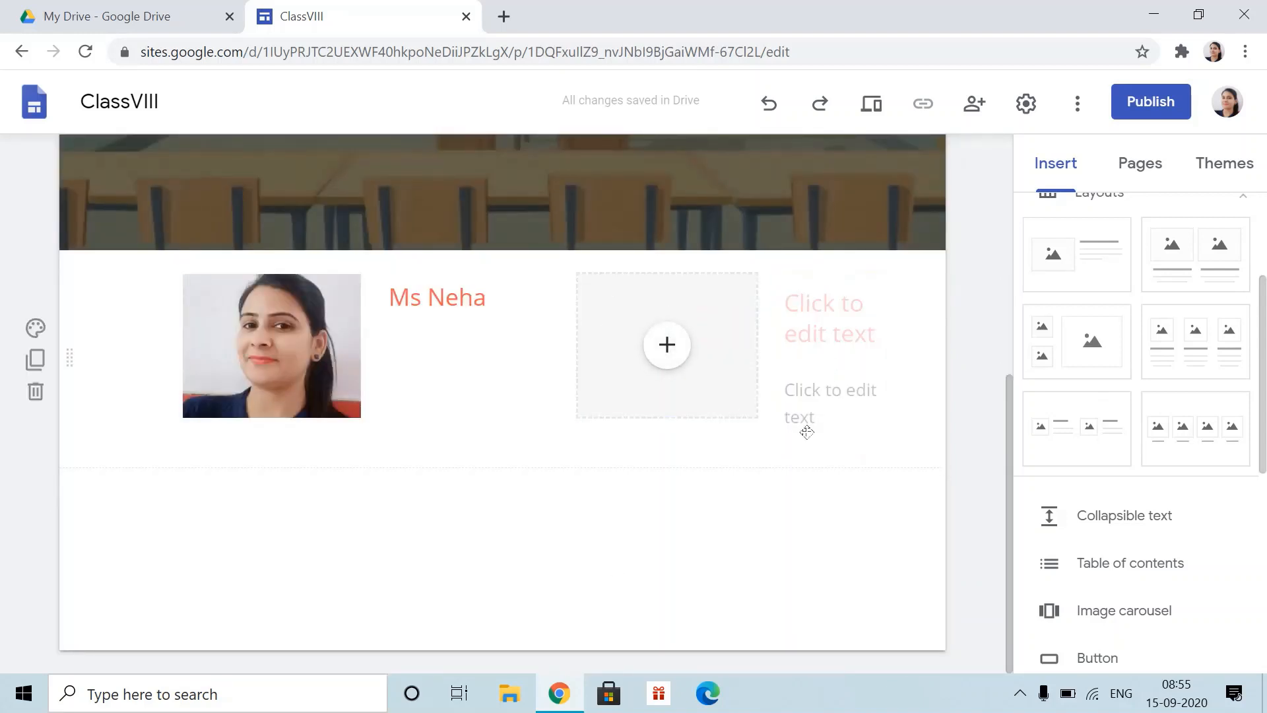
{"action": "scroll", "coordinate": [799, 422], "scroll_direction": "up", "scroll_amount": 5}
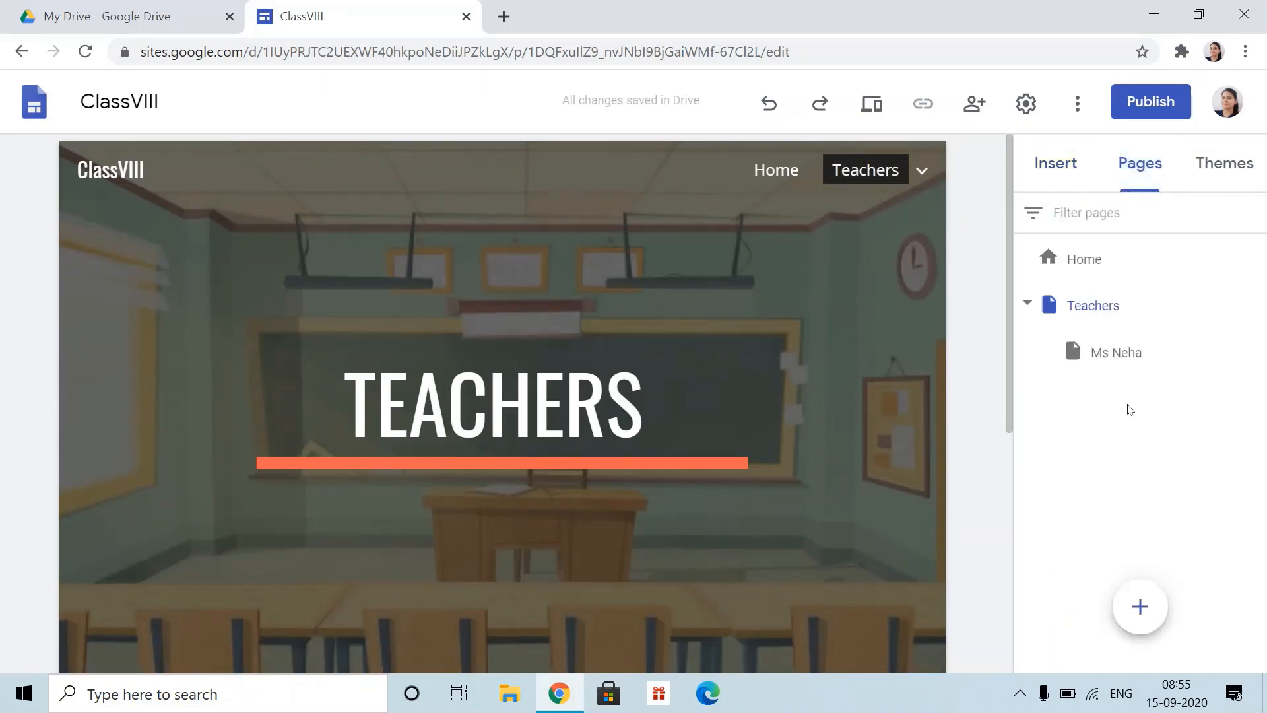
{"action": "left_click", "coordinate": [1140, 606]}
{"action": "type", "text": "E-learniong"}
{"action": "key", "text": "BackSpace"}
{"action": "key", "text": "BackSpace"}
{"action": "type", "text": "ing"}
{"action": "left_click", "coordinate": [967, 503]}
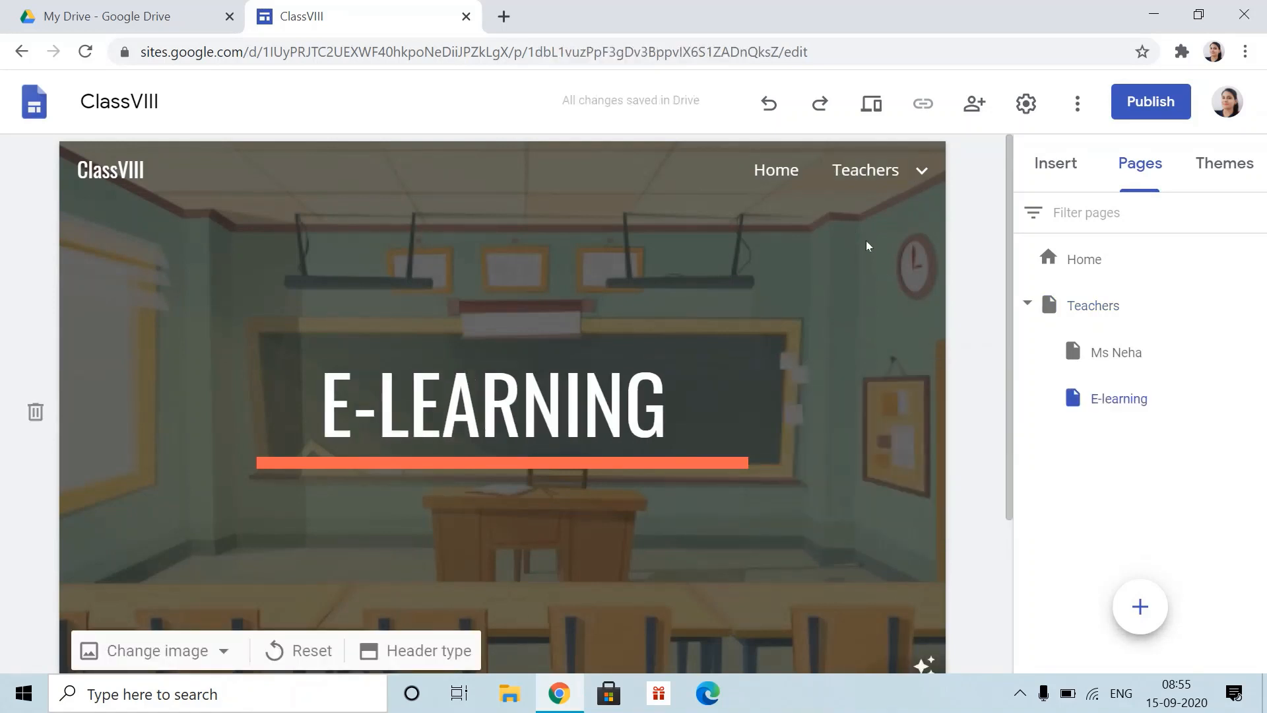
{"action": "scroll", "coordinate": [825, 429], "scroll_direction": "down", "scroll_amount": 3}
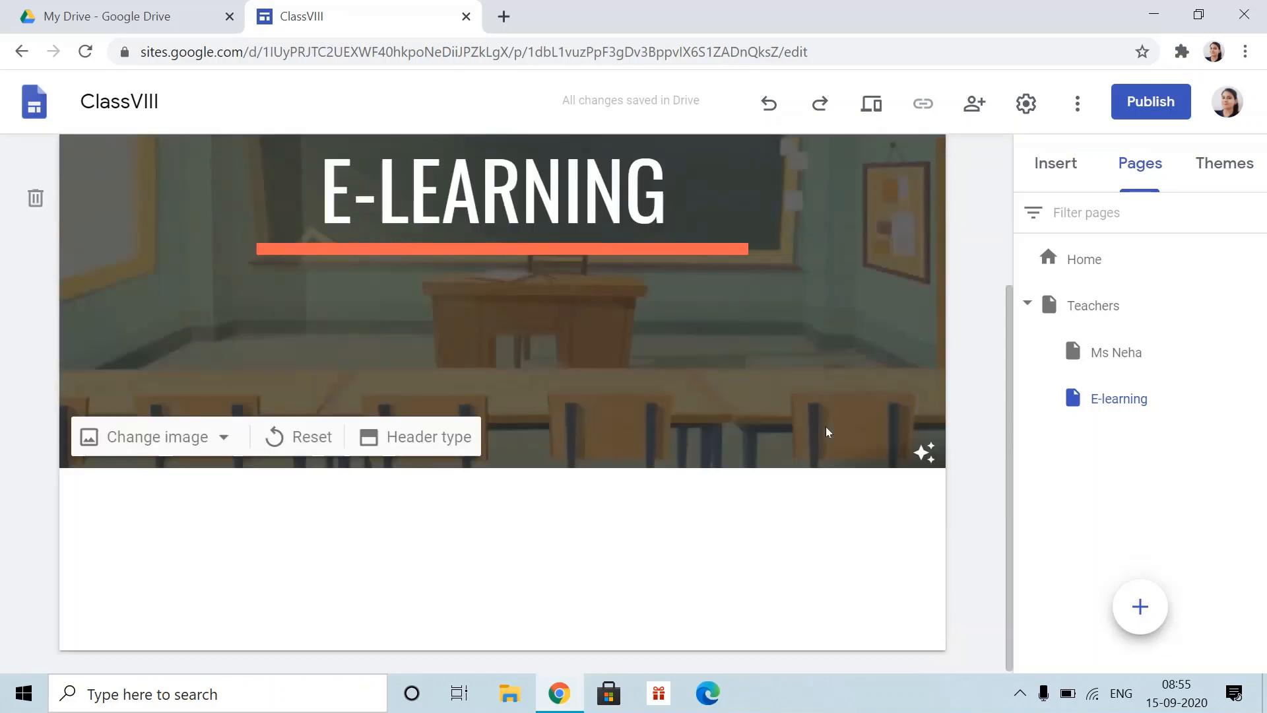
{"action": "left_click_drag", "start_coordinate": [1098, 399], "coordinate": [1038, 430]}
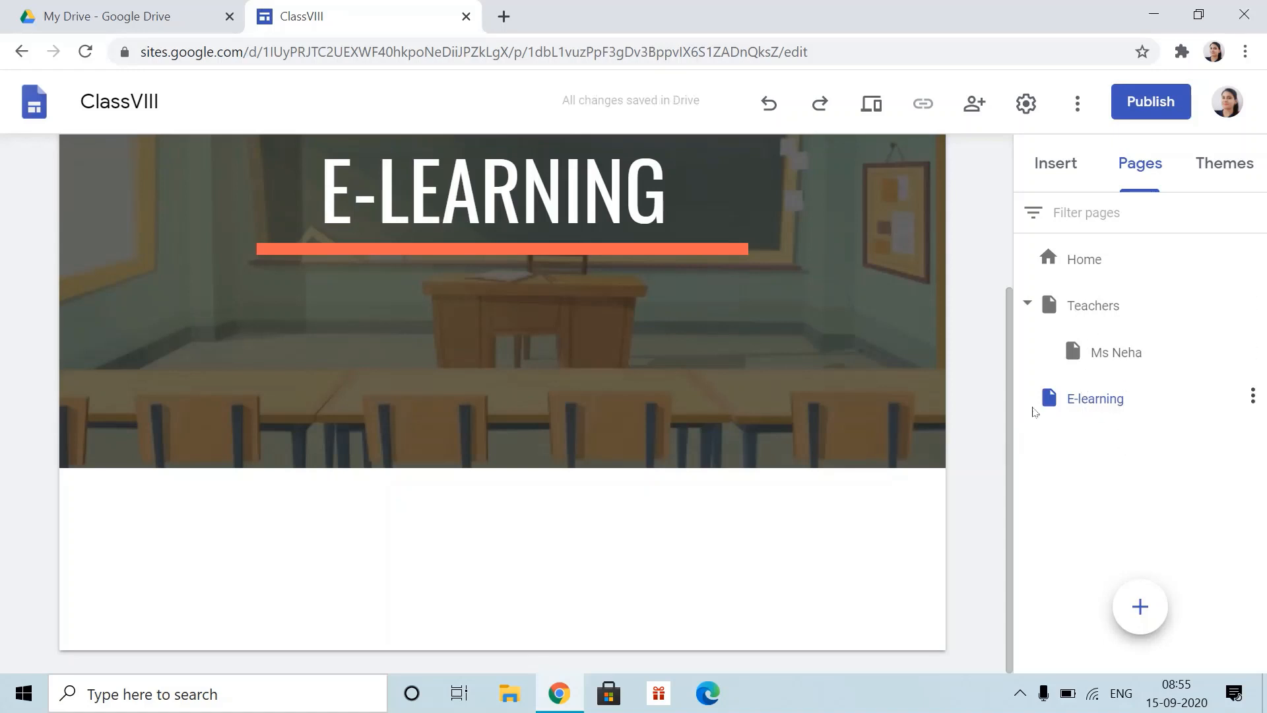
{"action": "scroll", "coordinate": [919, 360], "scroll_direction": "up", "scroll_amount": 3}
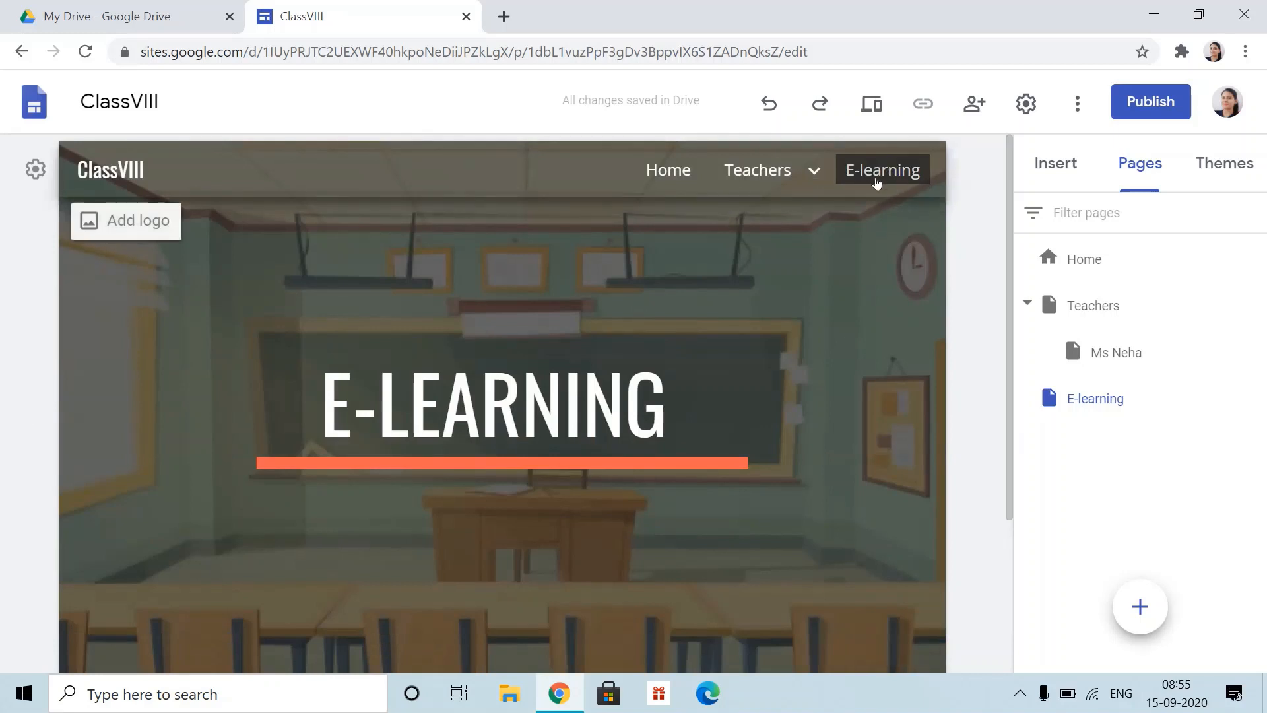
{"action": "scroll", "coordinate": [645, 460], "scroll_direction": "down", "scroll_amount": 3}
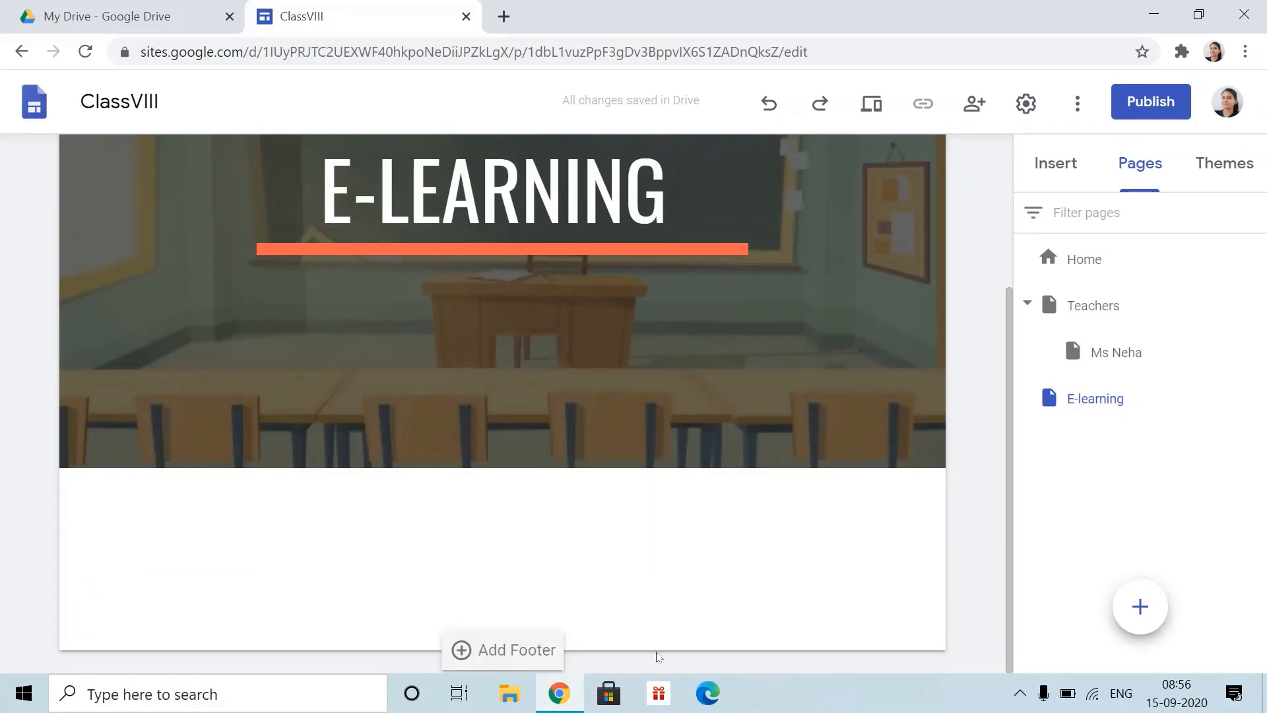
- Insert a collapsible text block with the heading E-LEARNING
{"action": "left_click", "coordinate": [1058, 162]}
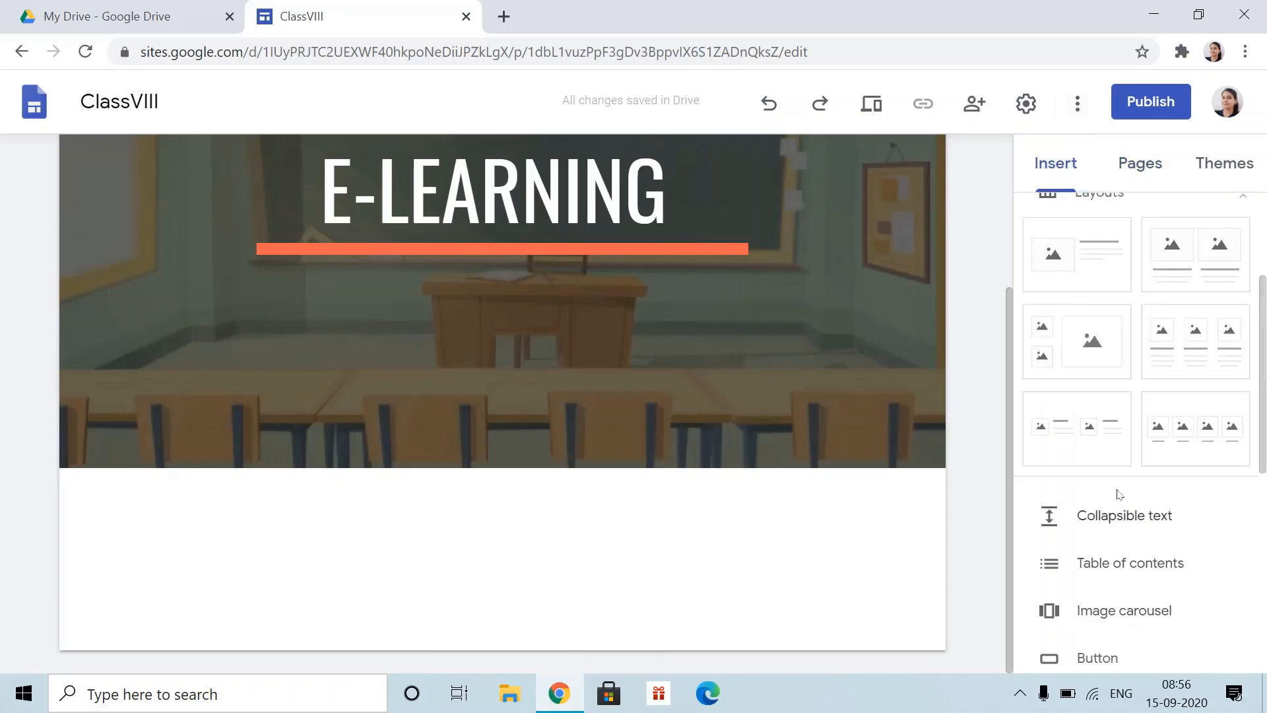
{"action": "left_click", "coordinate": [1136, 527]}
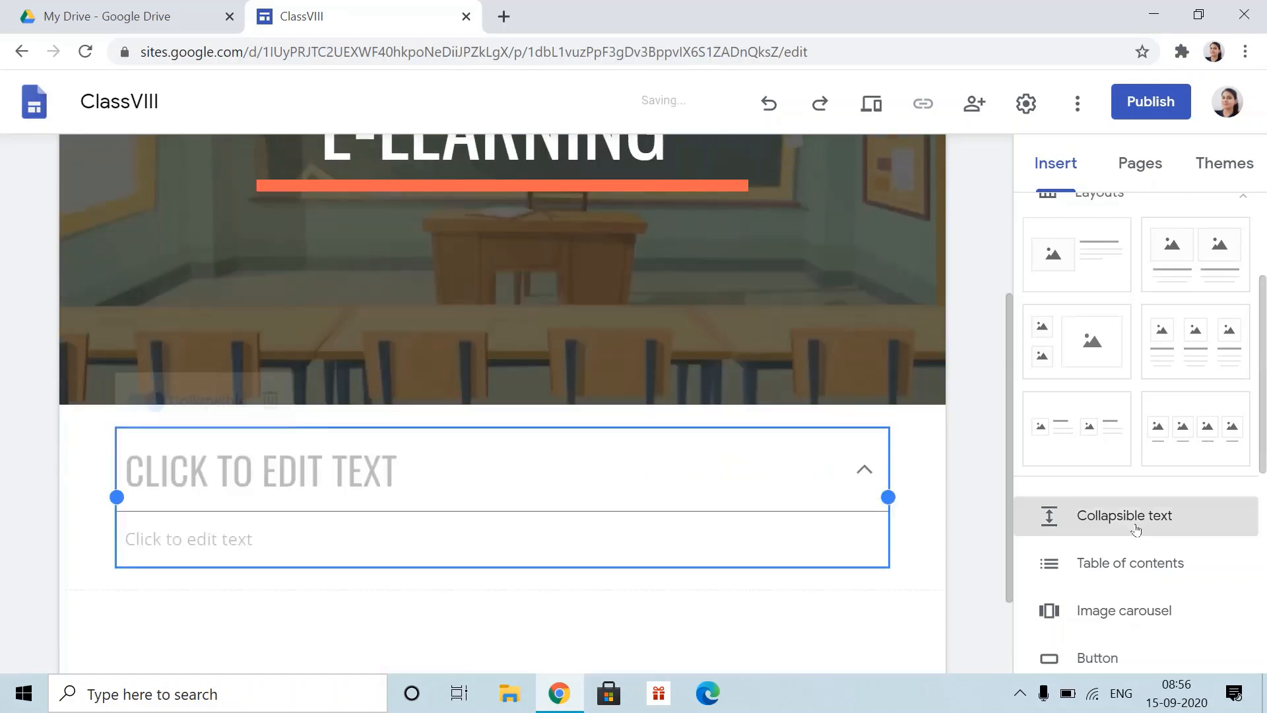
{"action": "left_click", "coordinate": [541, 365]}
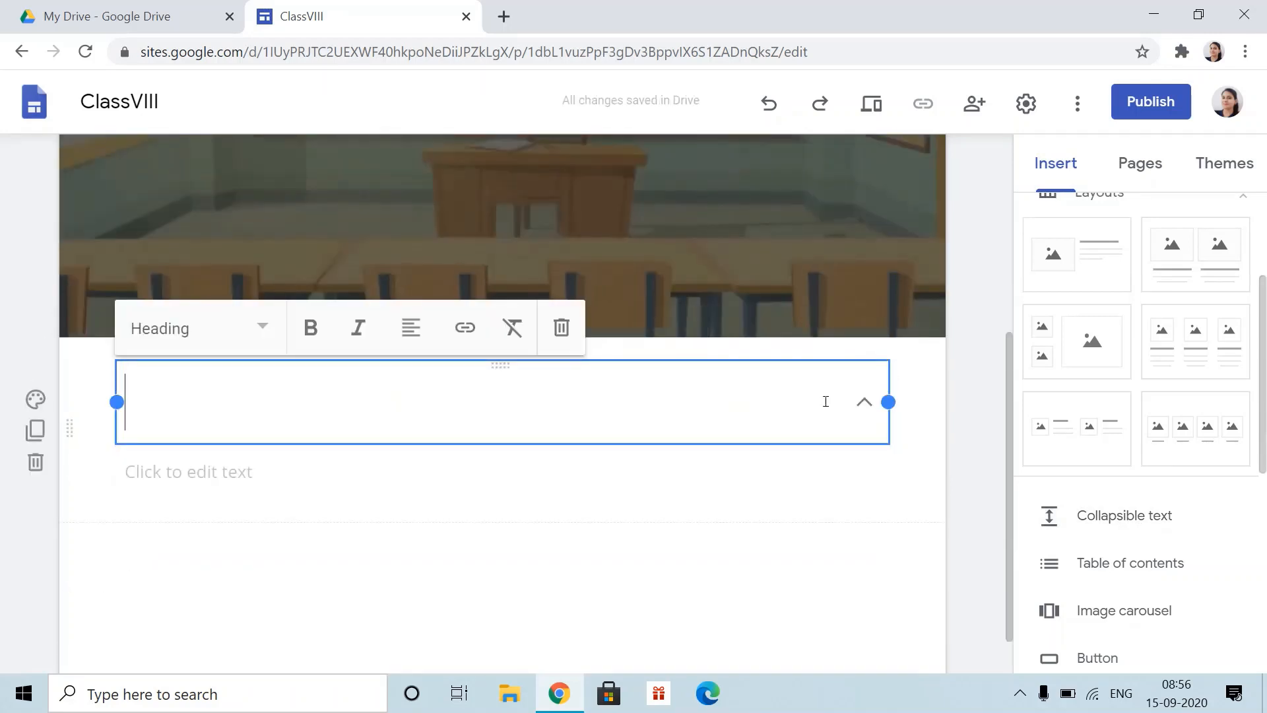
{"action": "type", "text": "E-LE"}
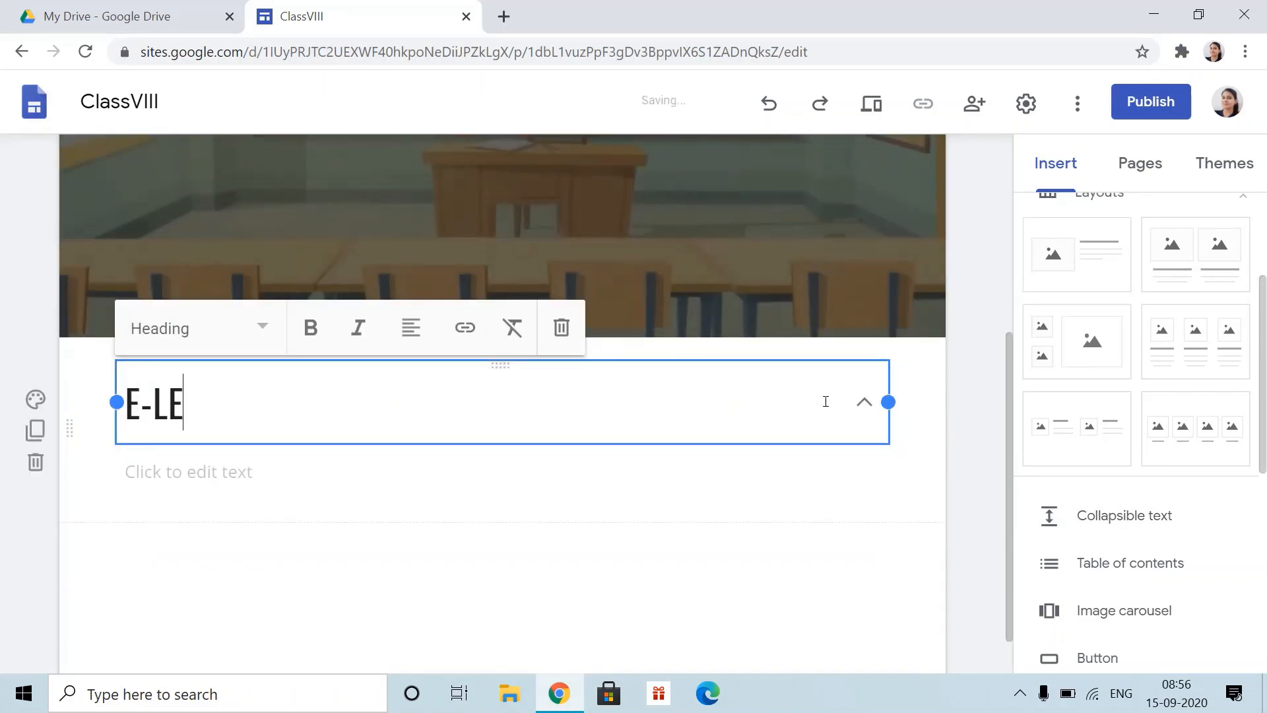
{"action": "type", "text": "ARNING"}
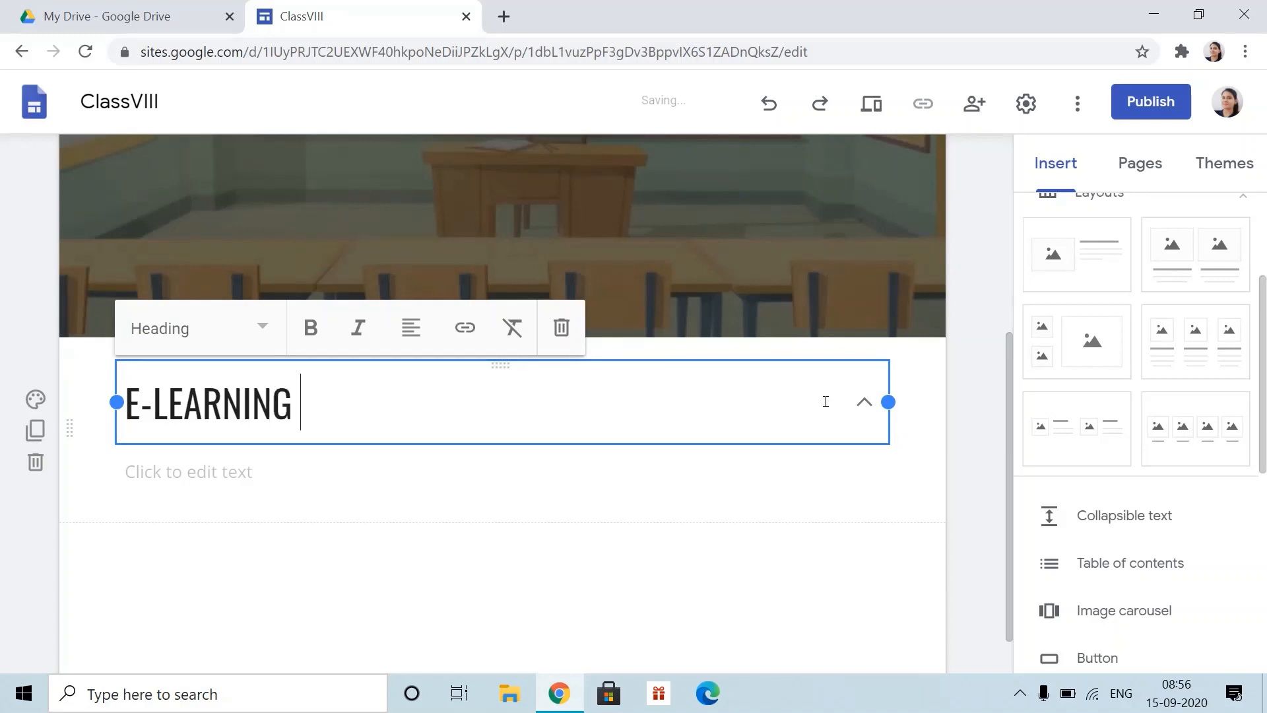
- Fill the block's body with 'Learn all about your subjects' and leave it collapsed
{"action": "left_click", "coordinate": [322, 473]}
{"action": "type", "text": "Learn all about"}
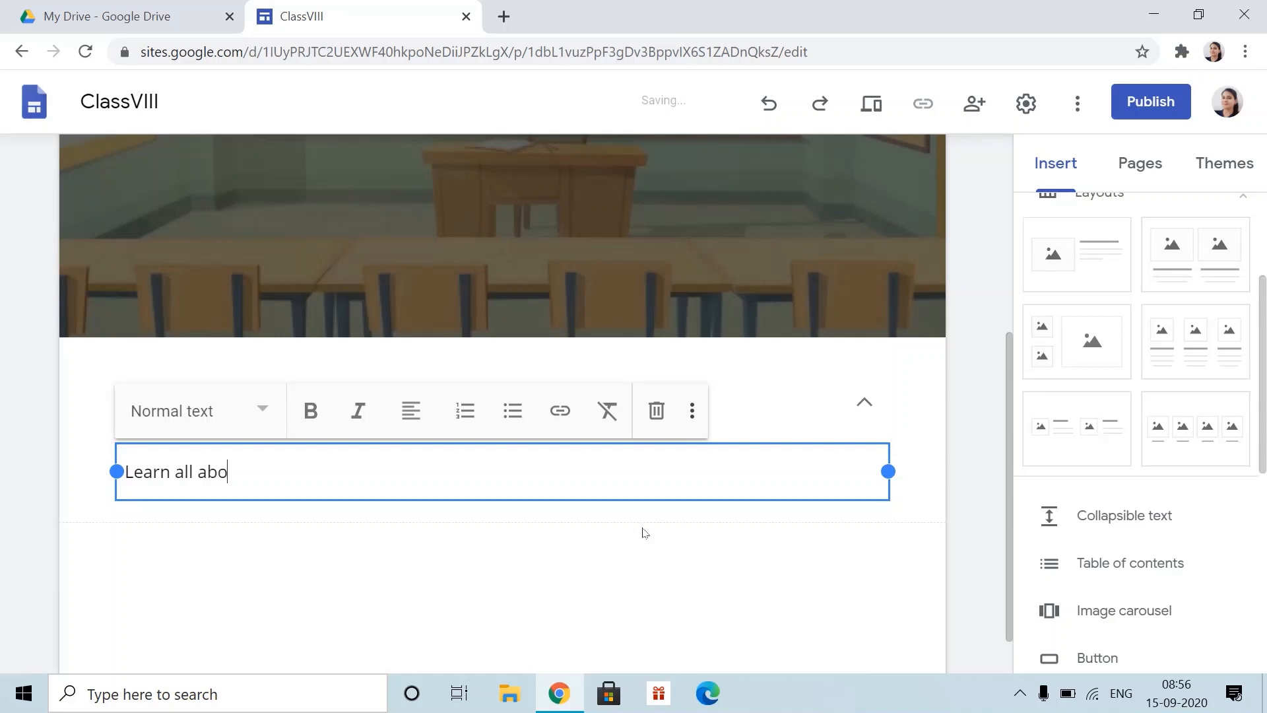
{"action": "type", "text": " yopur ]]"}
{"action": "key", "text": "BackSpace"}
{"action": "key", "text": "BackSpace"}
{"action": "key", "text": "BackSpace"}
{"action": "key", "text": "BackSpace"}
{"action": "key", "text": "BackSpace"}
{"action": "type", "text": "ur su"}
{"action": "type", "text": "n"}
{"action": "key", "text": "BackSpace"}
{"action": "type", "text": "bjects"}
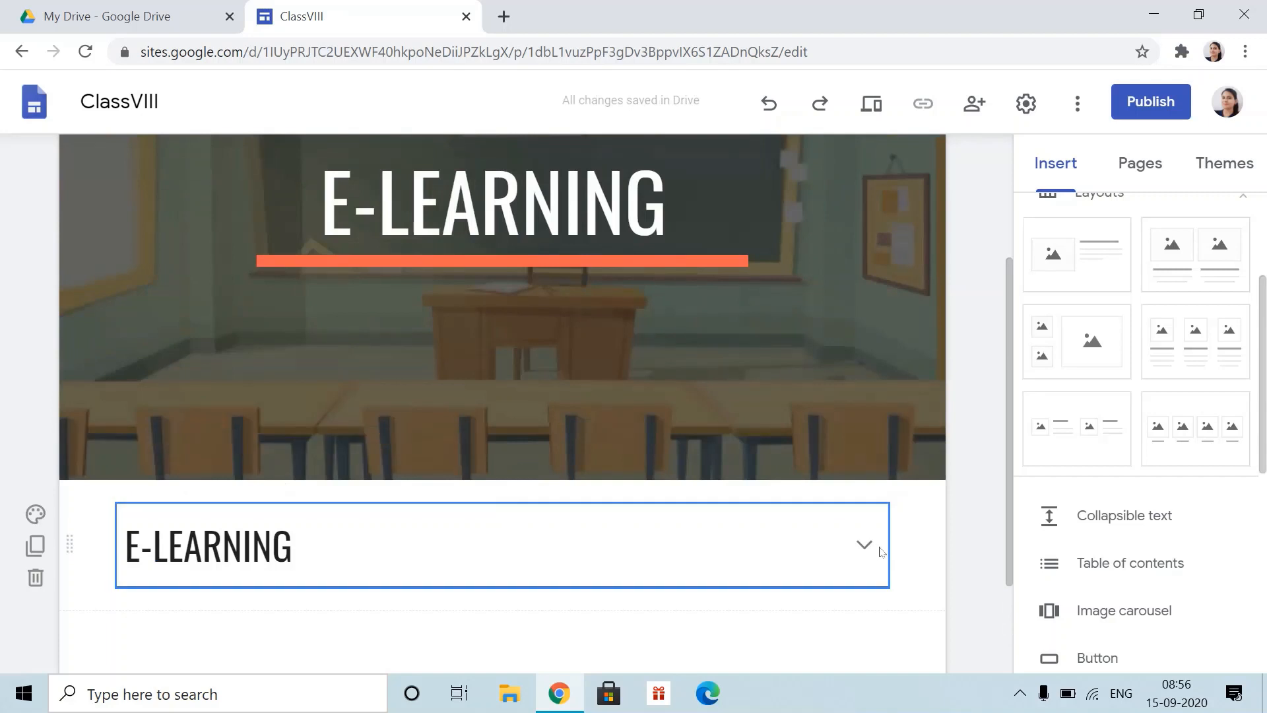
{"action": "left_click", "coordinate": [865, 548]}
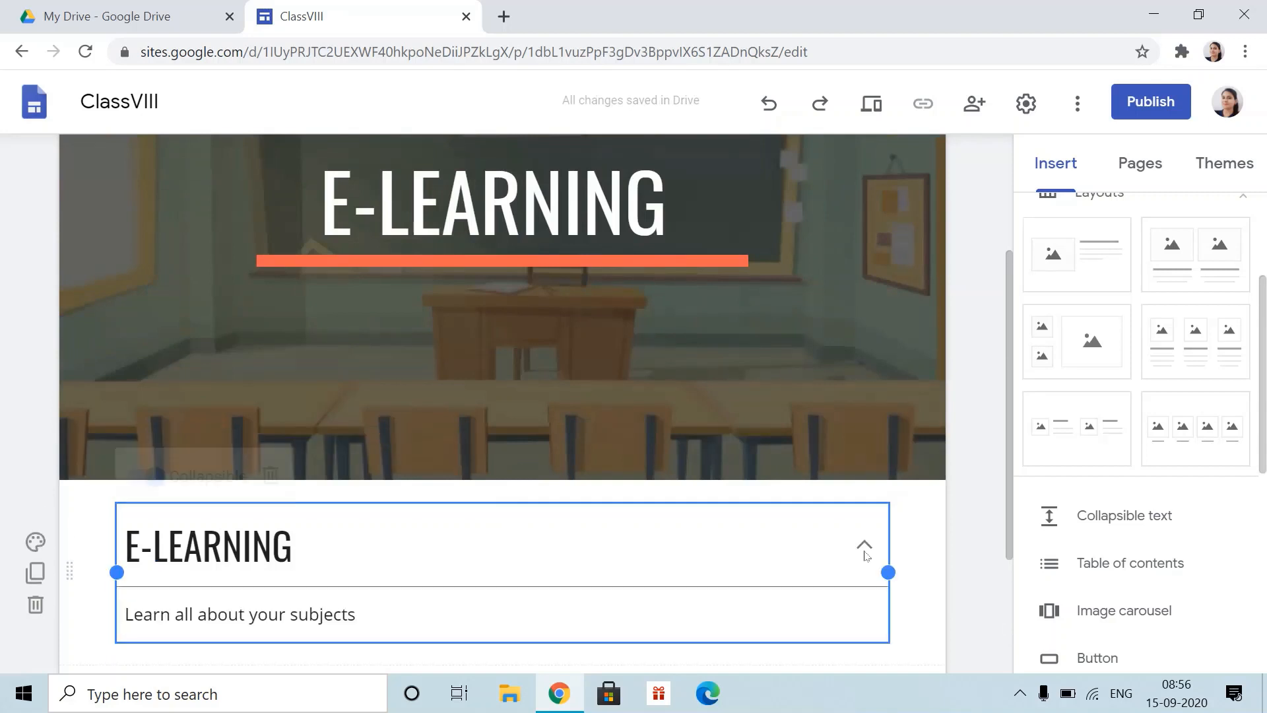
{"action": "scroll", "coordinate": [511, 509], "scroll_direction": "down", "scroll_amount": 3}
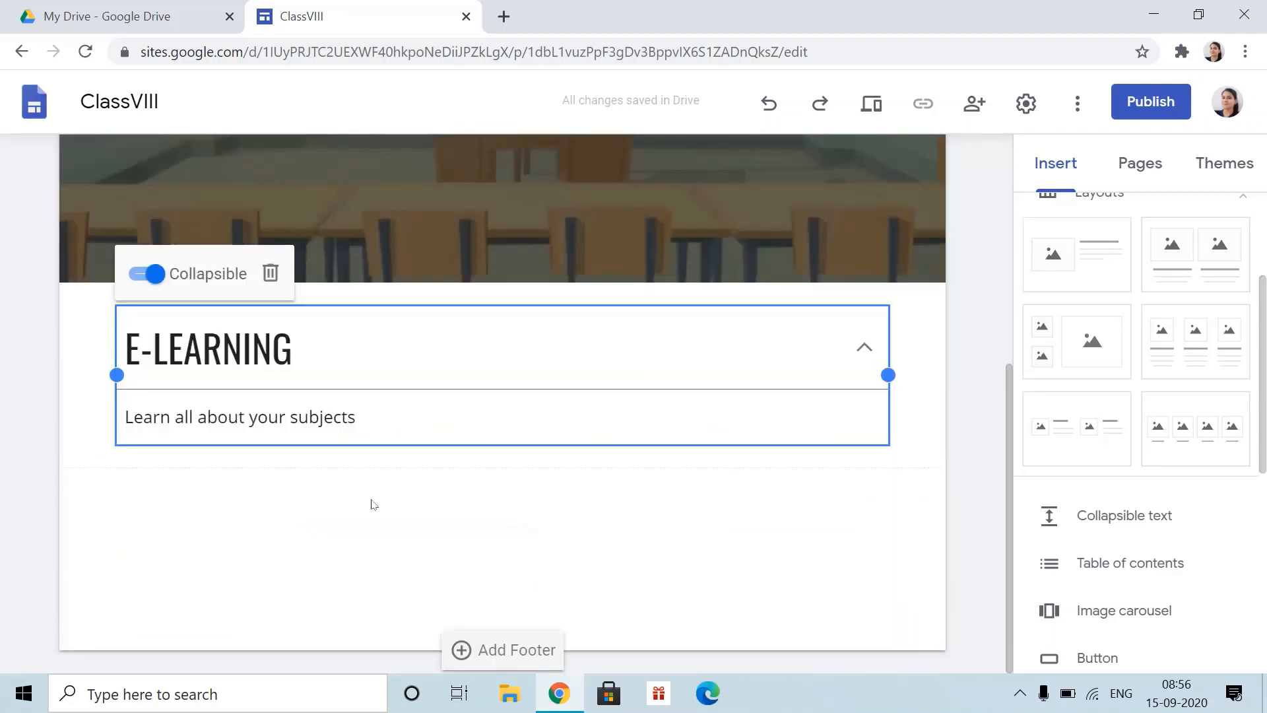
{"action": "left_click", "coordinate": [185, 518]}
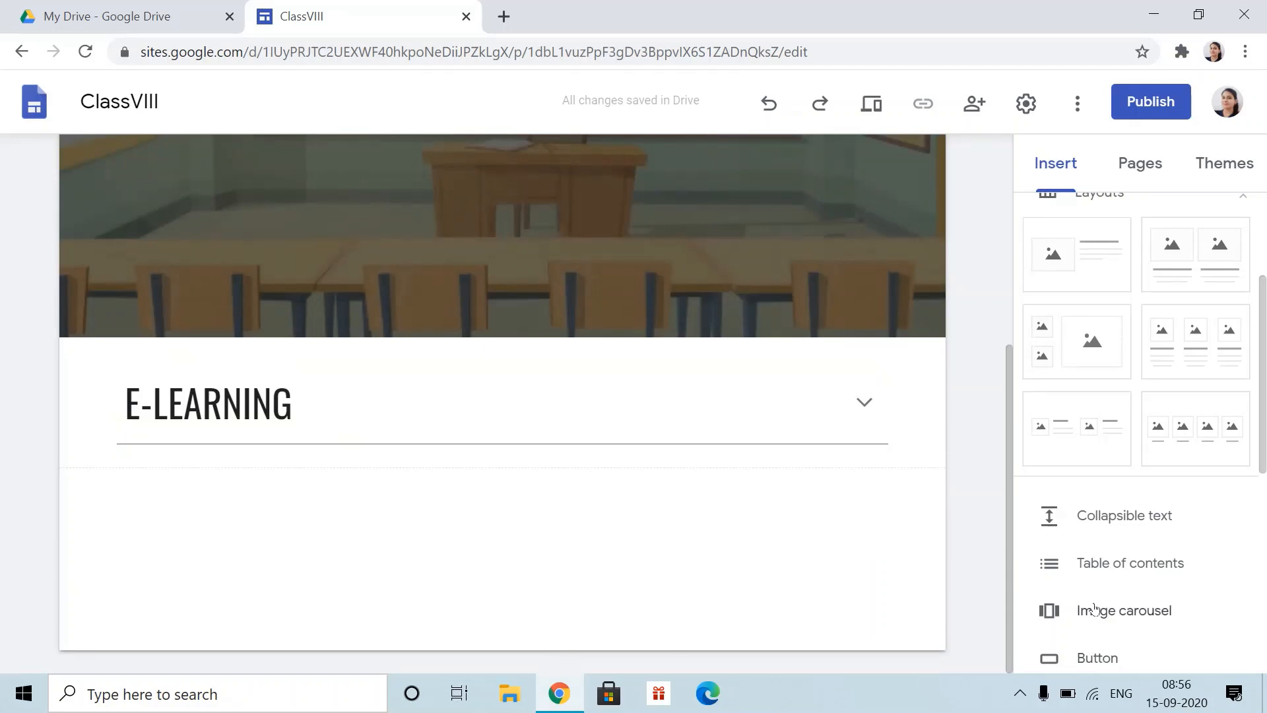
{"action": "scroll", "coordinate": [1083, 574], "scroll_direction": "down", "scroll_amount": 3}
{"action": "scroll", "coordinate": [1089, 475], "scroll_direction": "up", "scroll_amount": 2}
{"action": "scroll", "coordinate": [1078, 402], "scroll_direction": "up", "scroll_amount": 3}
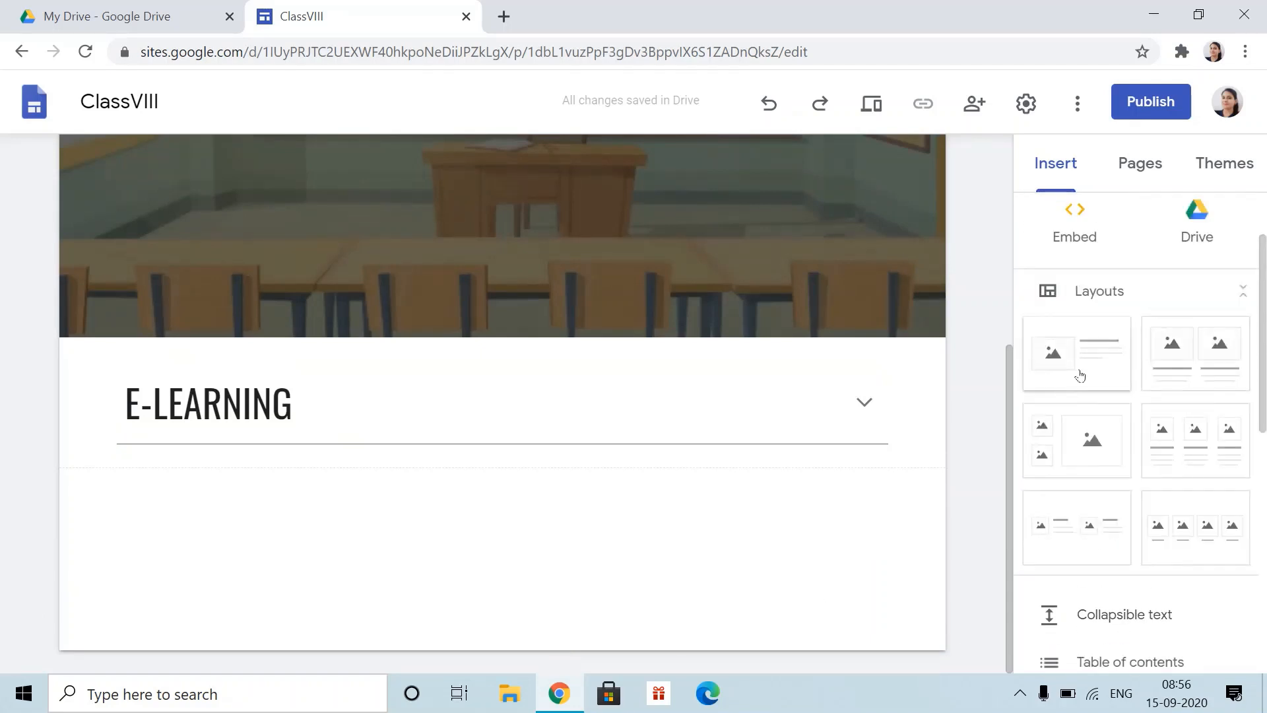
- Add an image-and-text section and choose YouTube for its media placeholder
{"action": "left_click", "coordinate": [1078, 373]}
{"action": "left_click", "coordinate": [272, 360]}
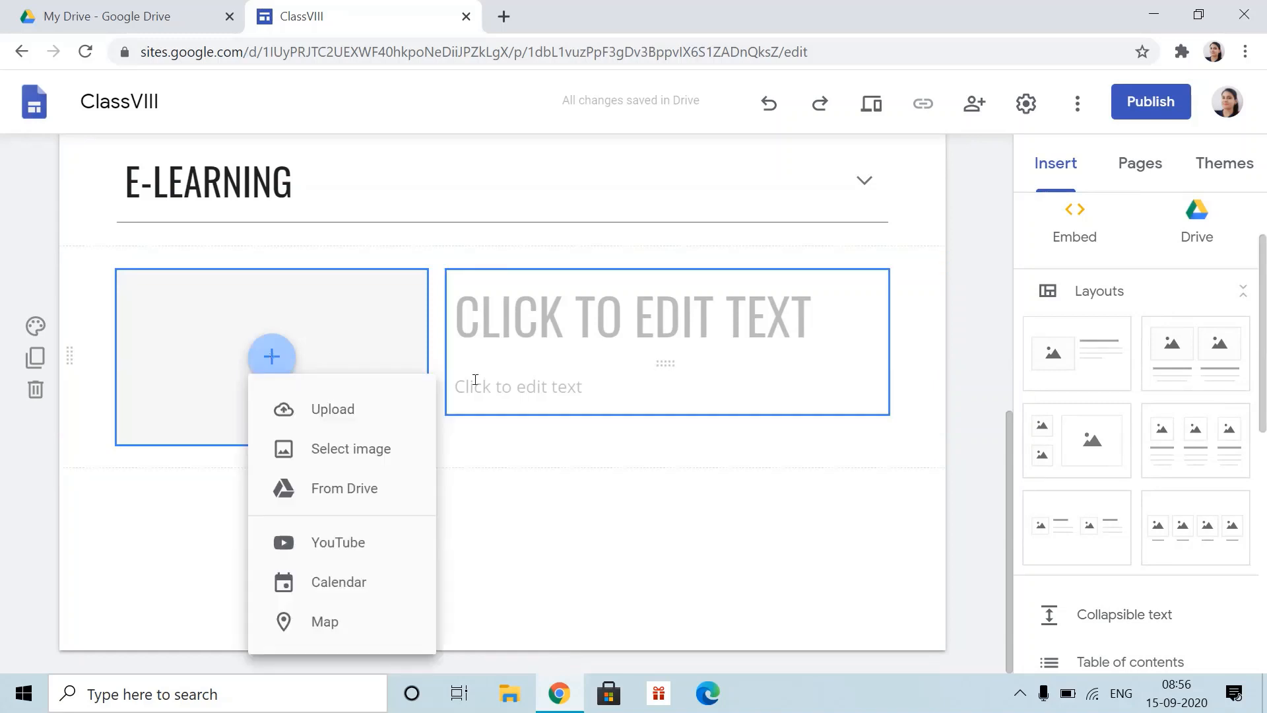
{"action": "left_click", "coordinate": [540, 522]}
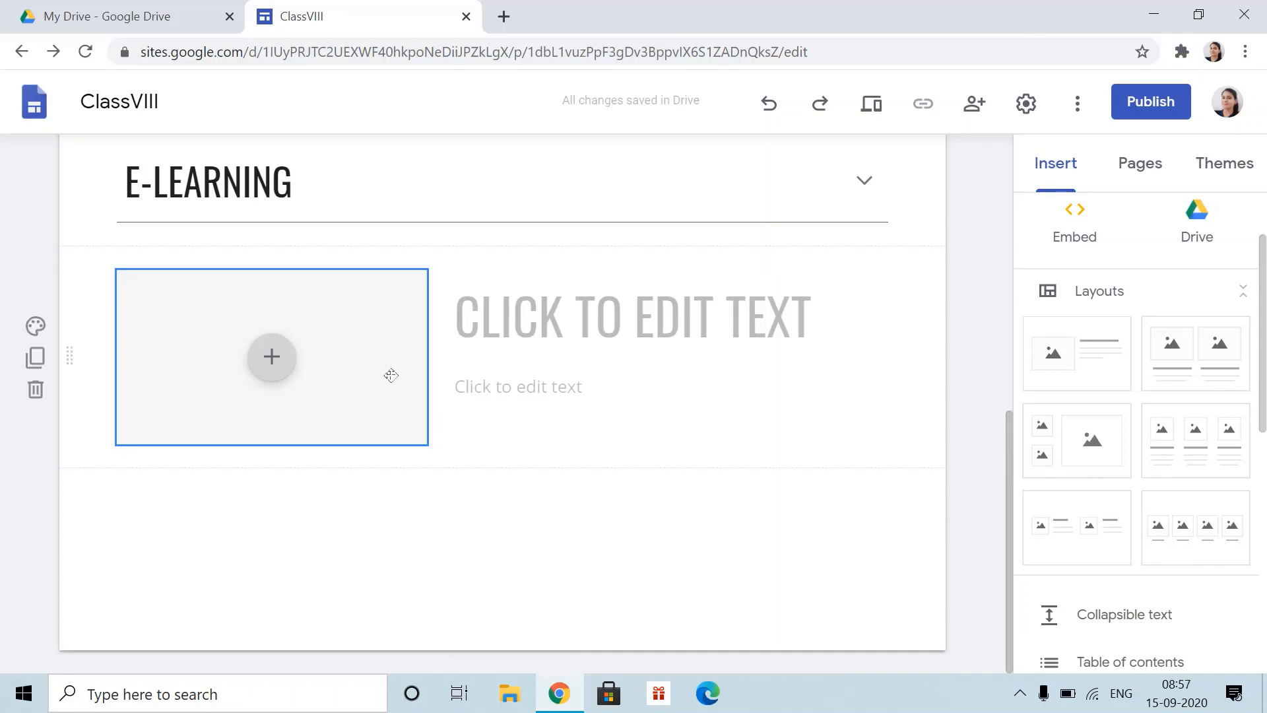
{"action": "left_click", "coordinate": [269, 363]}
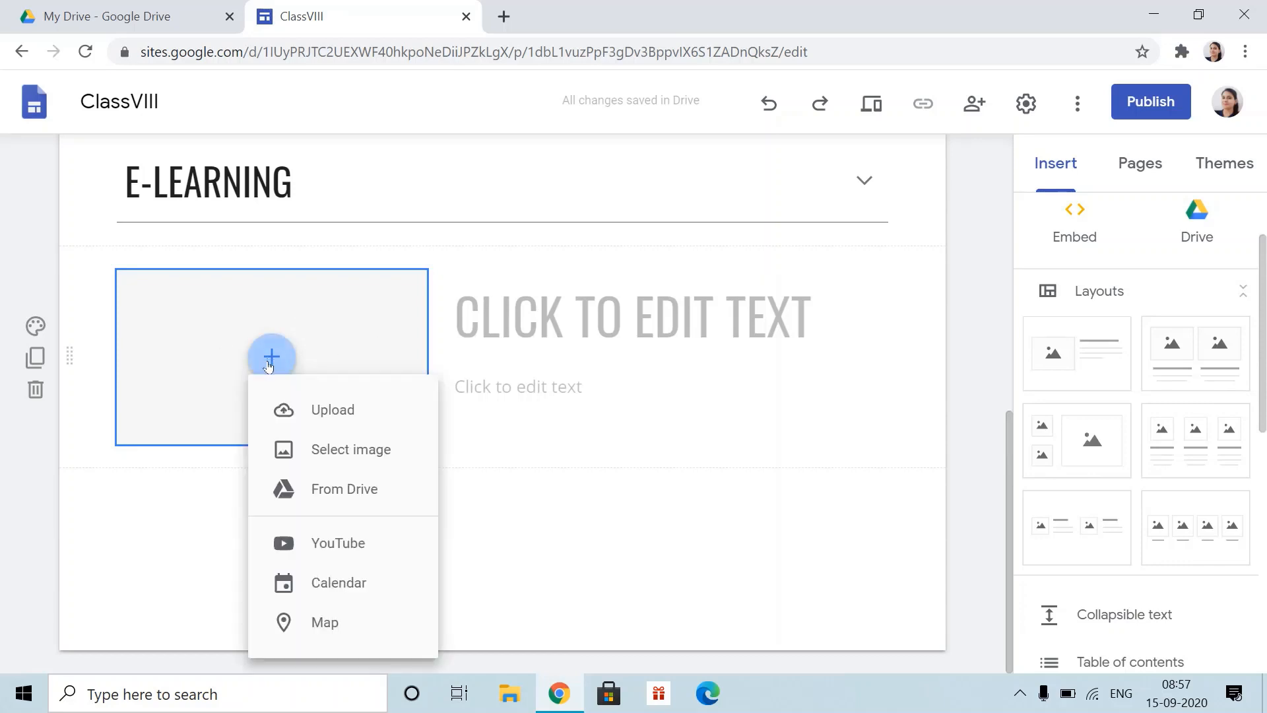
{"action": "left_click", "coordinate": [364, 569]}
- Search YouTube for e-learning and place the 'What Is E-Learning?' video in the section
{"action": "left_click", "coordinate": [413, 261]}
{"action": "type", "text": "e-learning"}
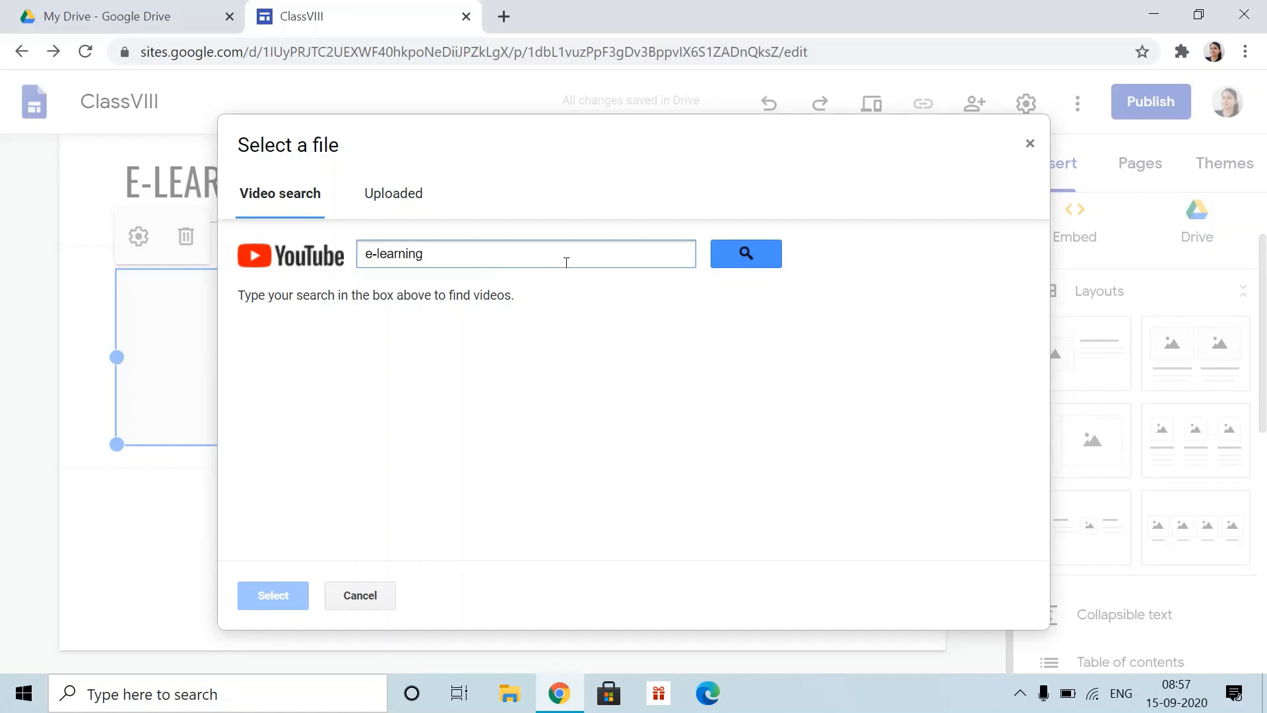
{"action": "left_click", "coordinate": [726, 261]}
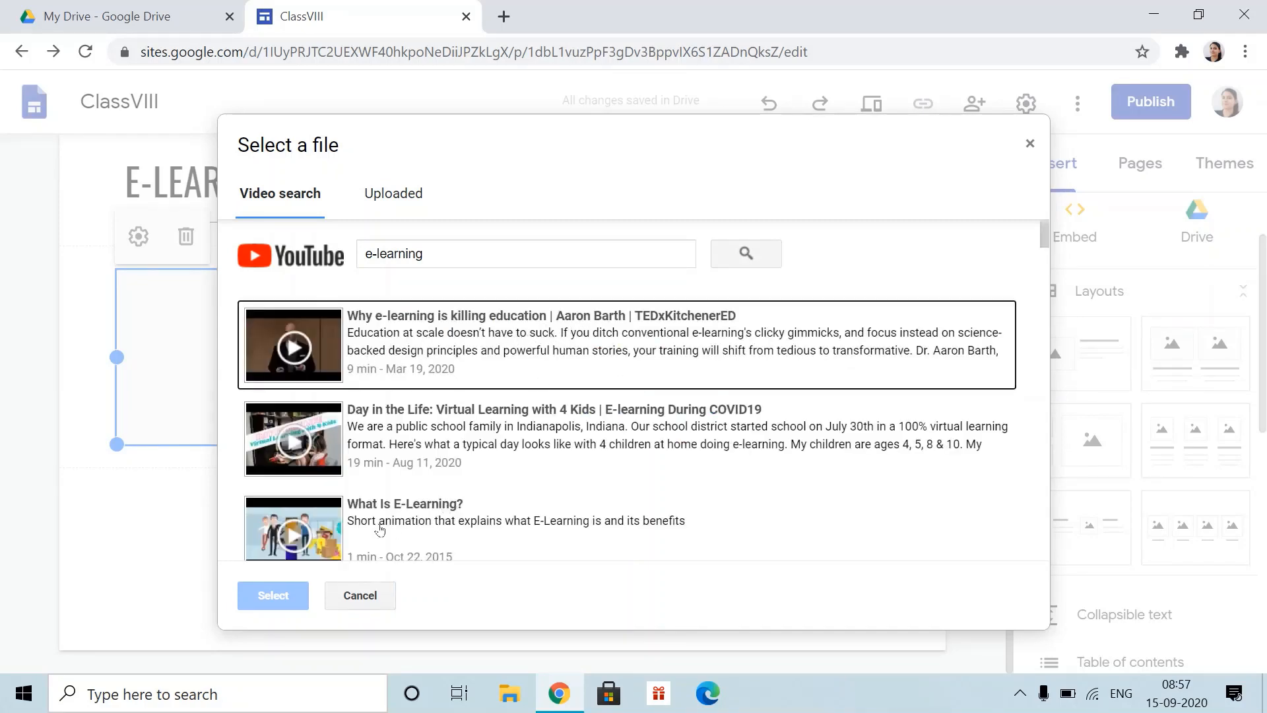
{"action": "left_click", "coordinate": [404, 507]}
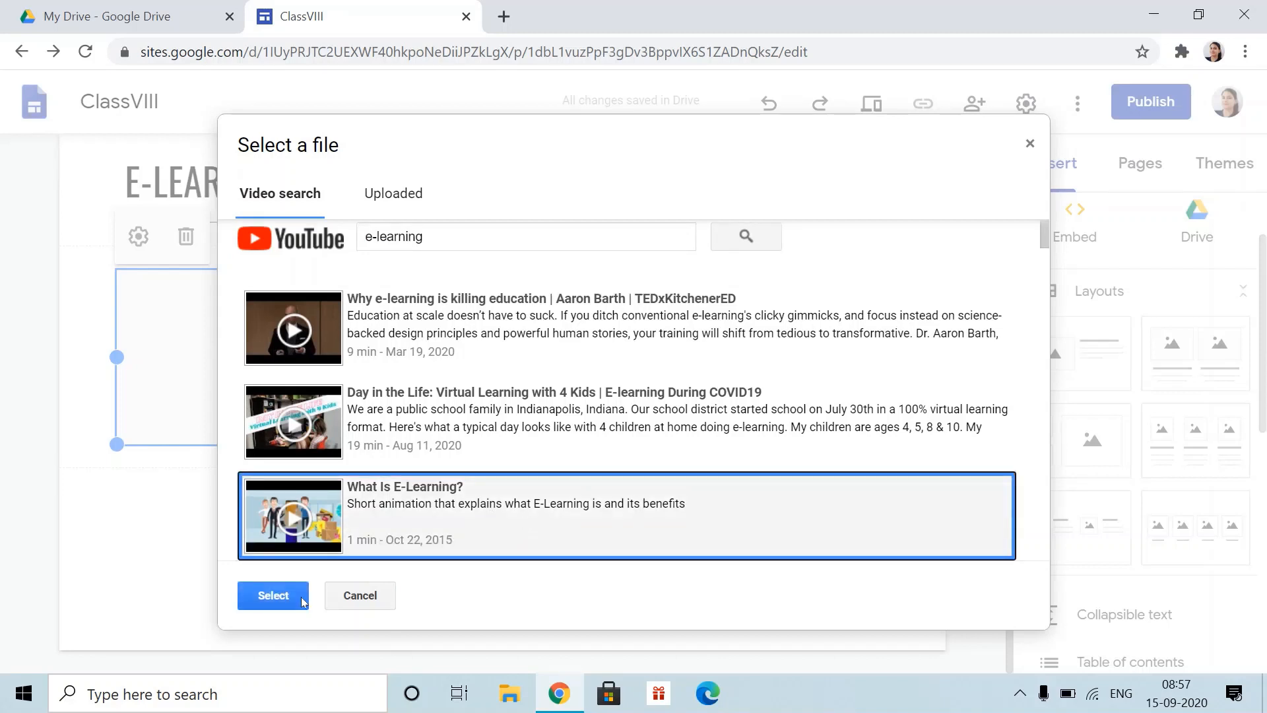
{"action": "left_click", "coordinate": [273, 596]}
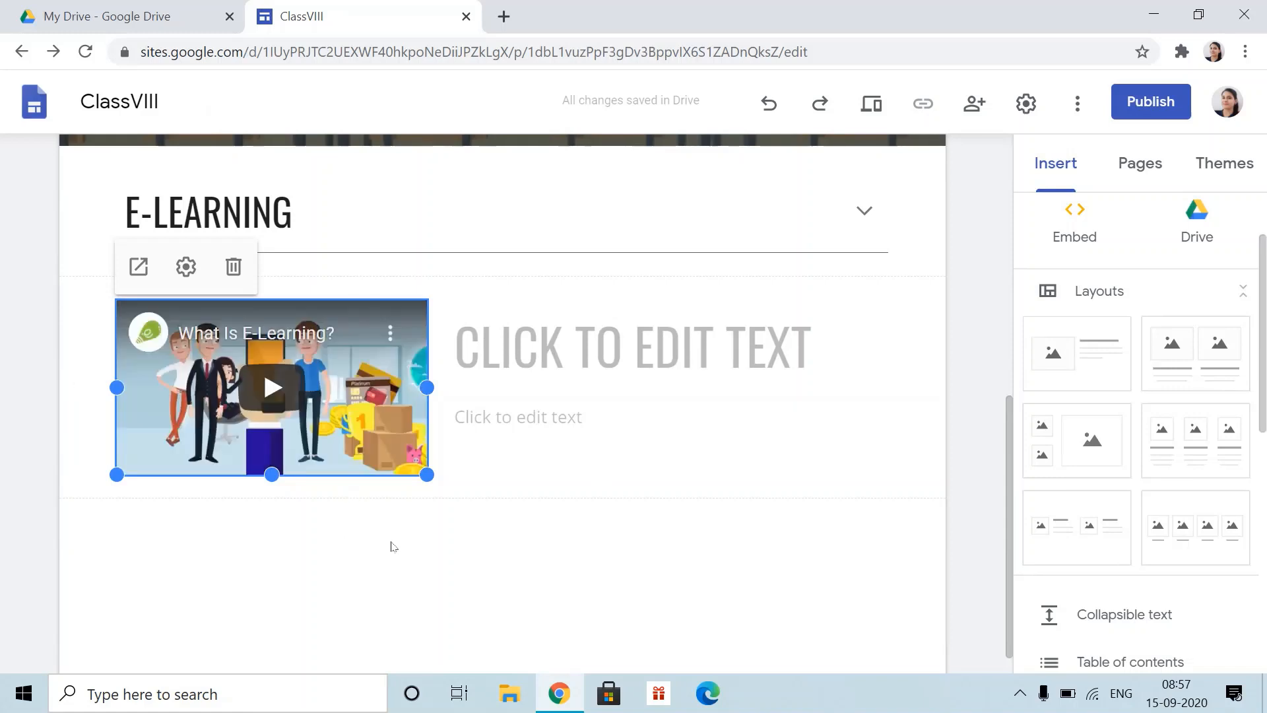
- Leave the section's title and subtitle placeholders empty and review the layout
{"action": "left_click", "coordinate": [715, 368]}
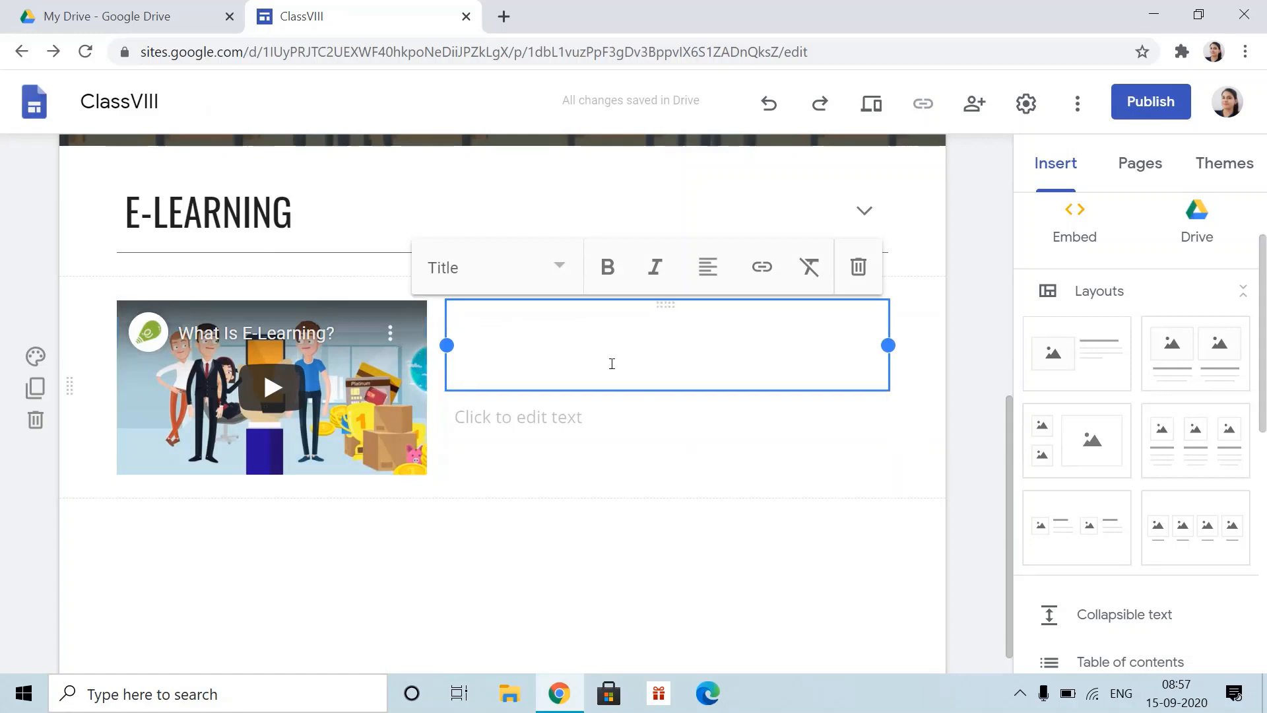
{"action": "left_click", "coordinate": [546, 416]}
{"action": "left_click", "coordinate": [589, 554]}
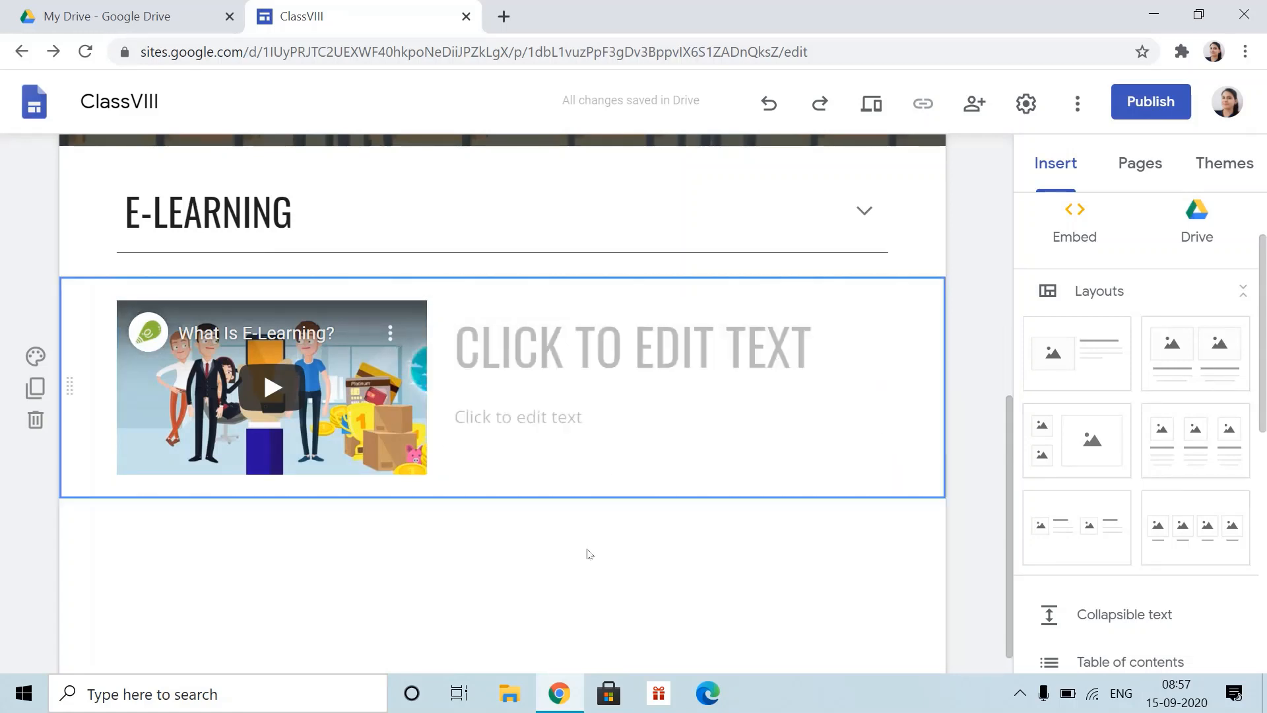
{"action": "scroll", "coordinate": [590, 553], "scroll_direction": "down", "scroll_amount": 1}
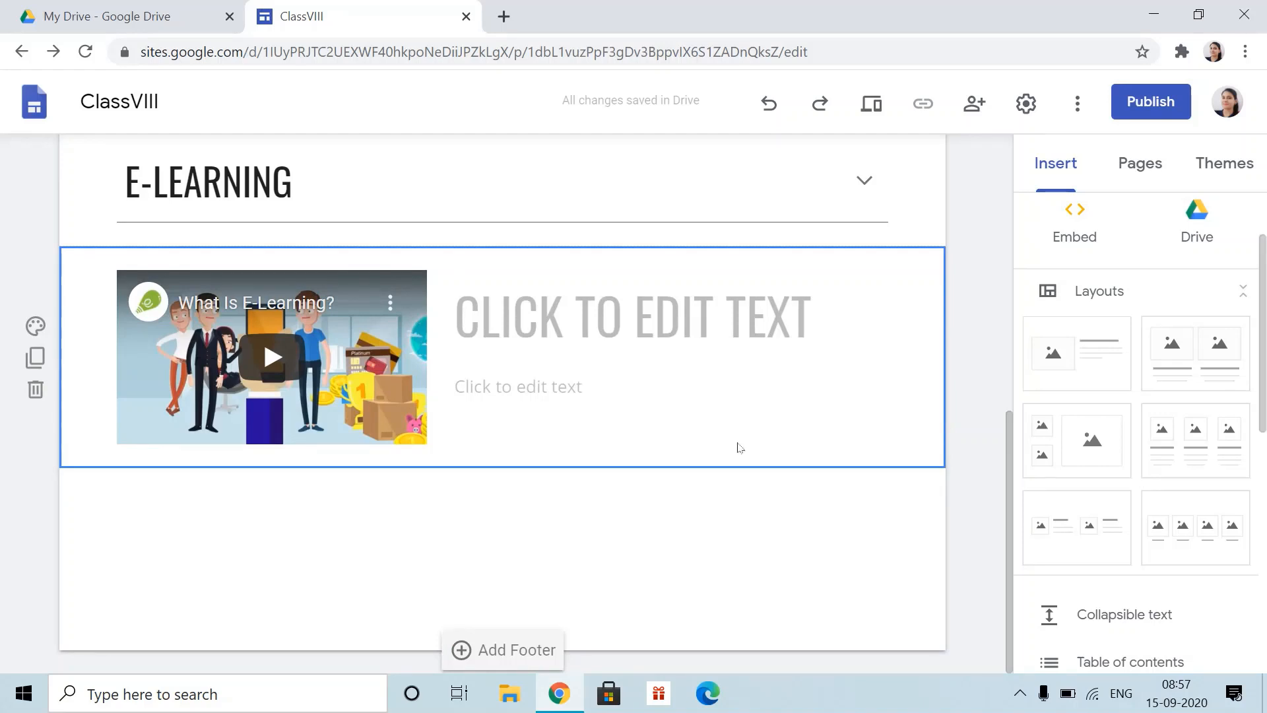
{"action": "scroll", "coordinate": [597, 379], "scroll_direction": "up", "scroll_amount": 10}
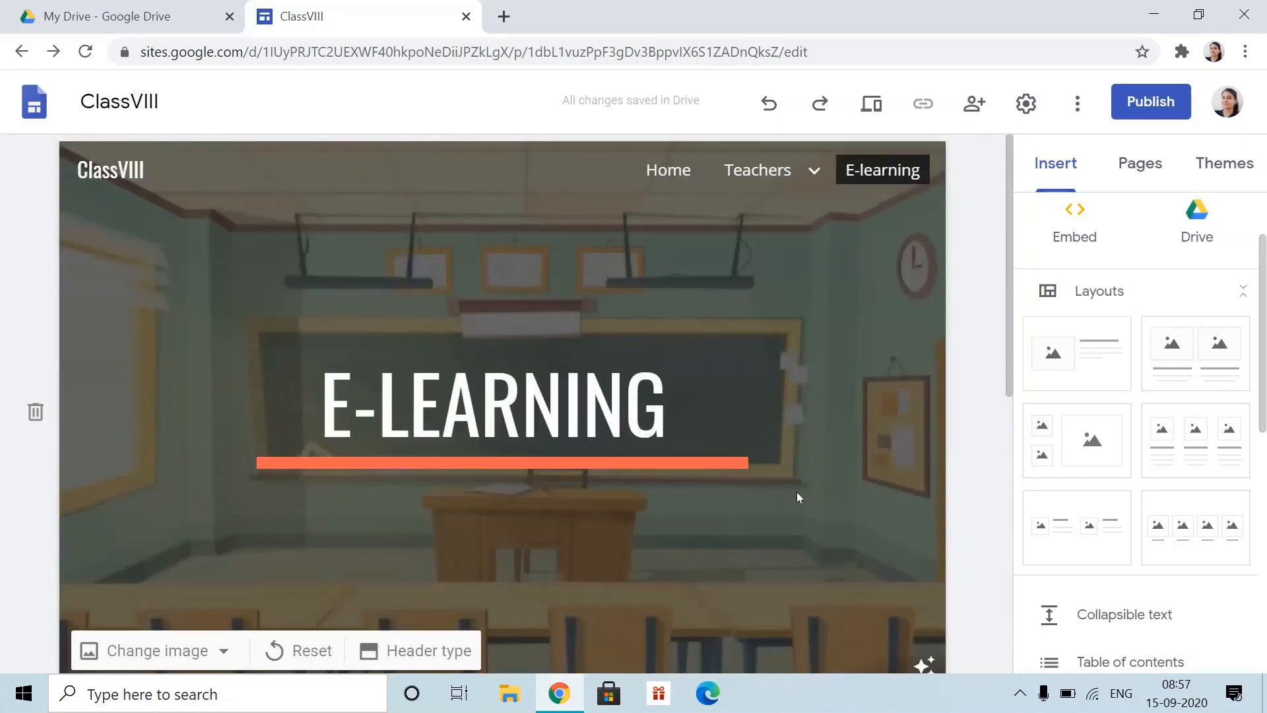
{"action": "scroll", "coordinate": [797, 497], "scroll_direction": "down", "scroll_amount": 2}
{"action": "scroll", "coordinate": [908, 212], "scroll_direction": "up", "scroll_amount": 2}
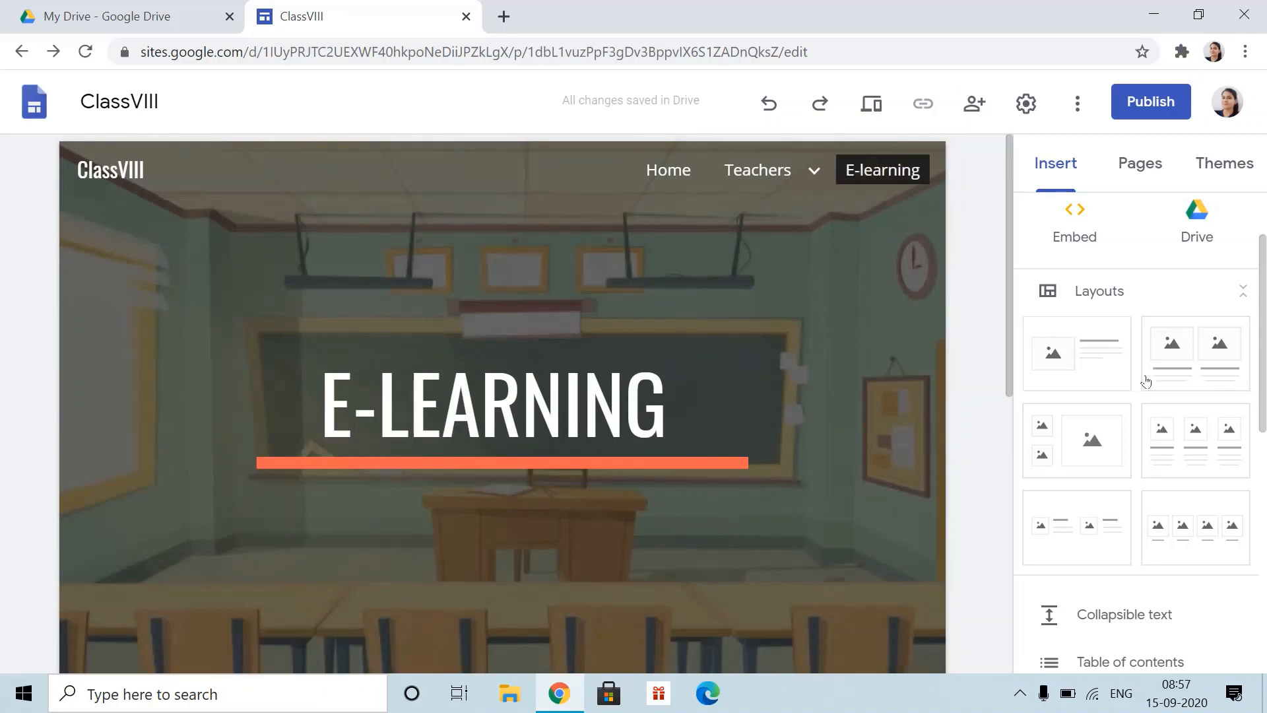
- Add a Maths subpage under the E-learning page in the Pages panel
{"action": "left_click", "coordinate": [1123, 174]}
{"action": "mouse_move", "coordinate": [1186, 405]}
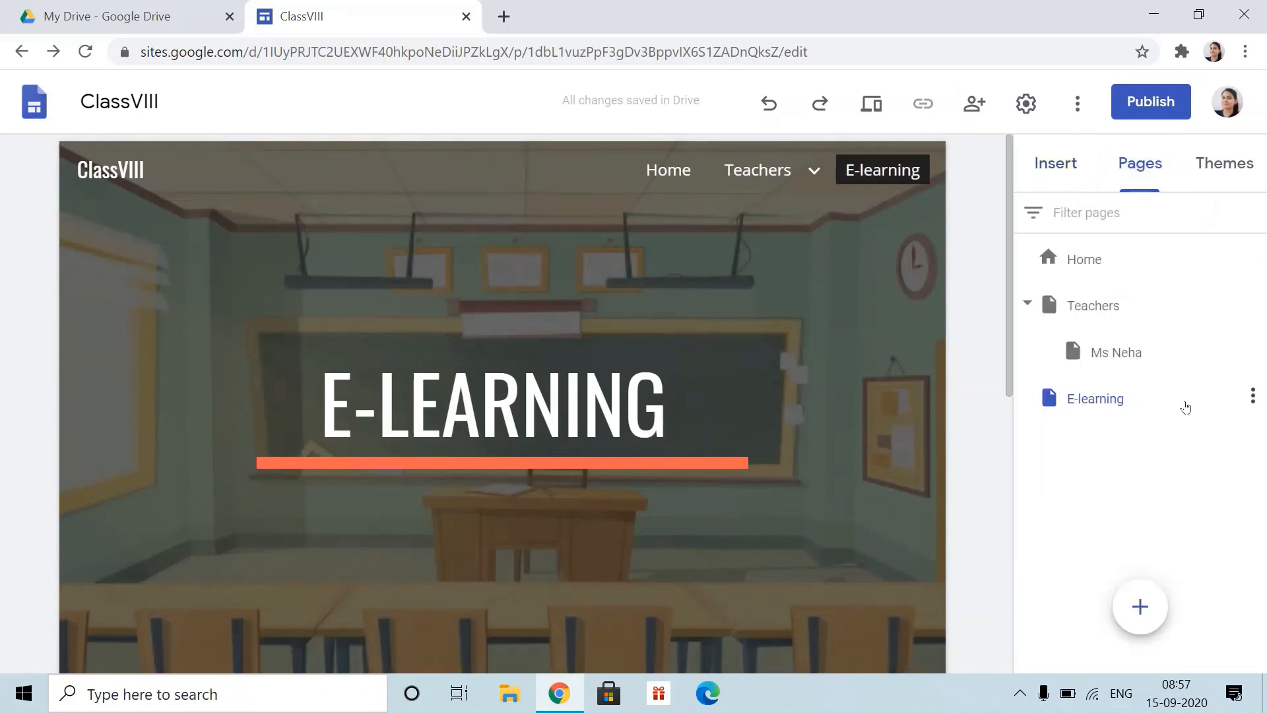
{"action": "left_click", "coordinate": [1253, 396]}
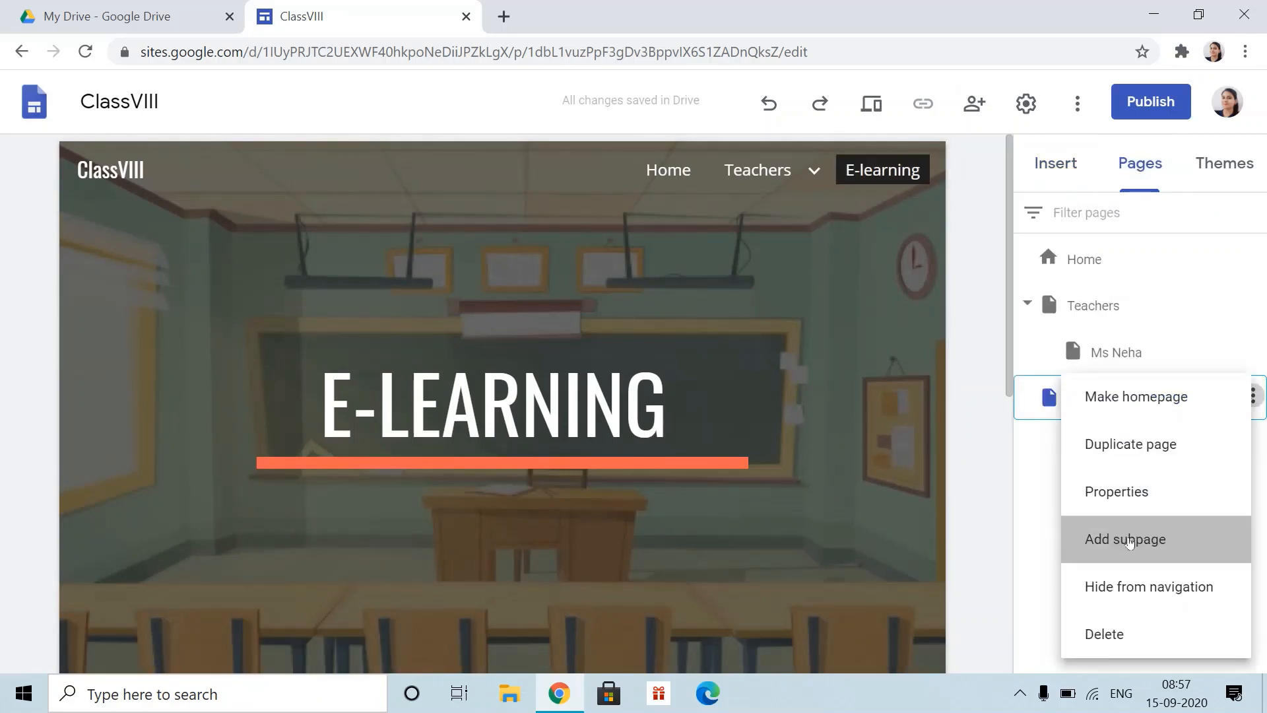
{"action": "left_click", "coordinate": [1122, 538]}
{"action": "type", "text": "Maths"}
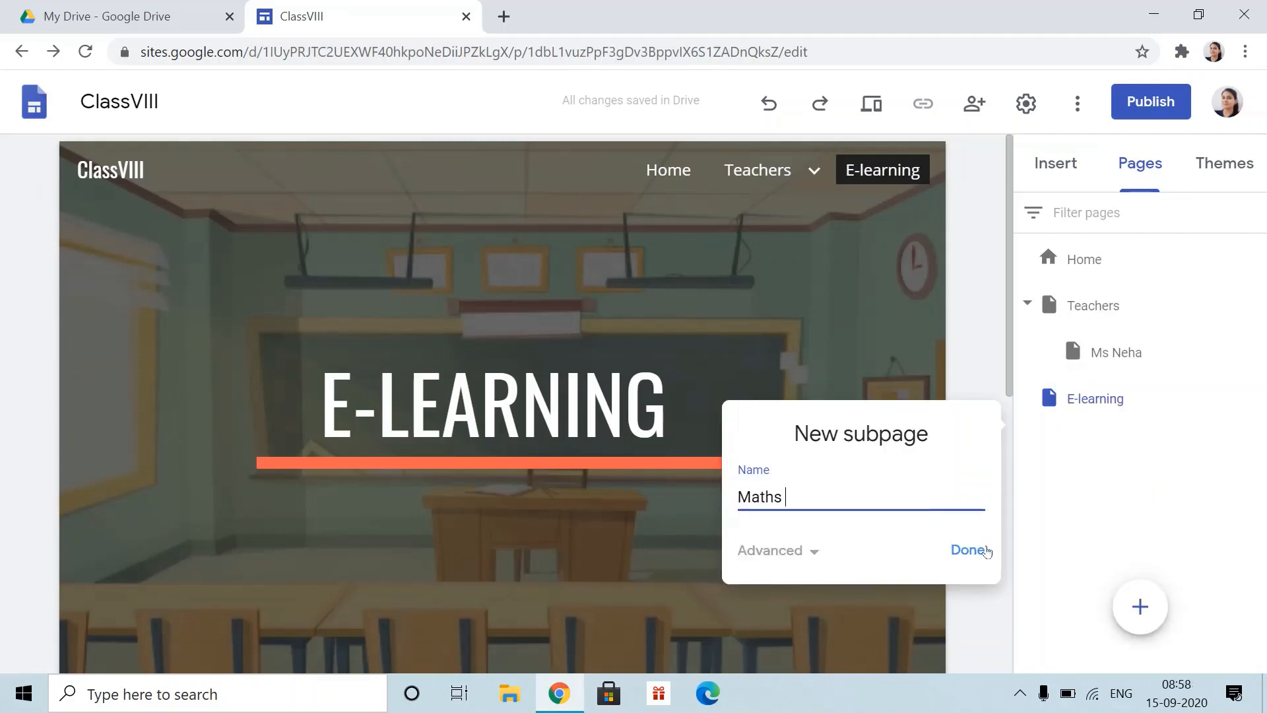
{"action": "left_click", "coordinate": [968, 550]}
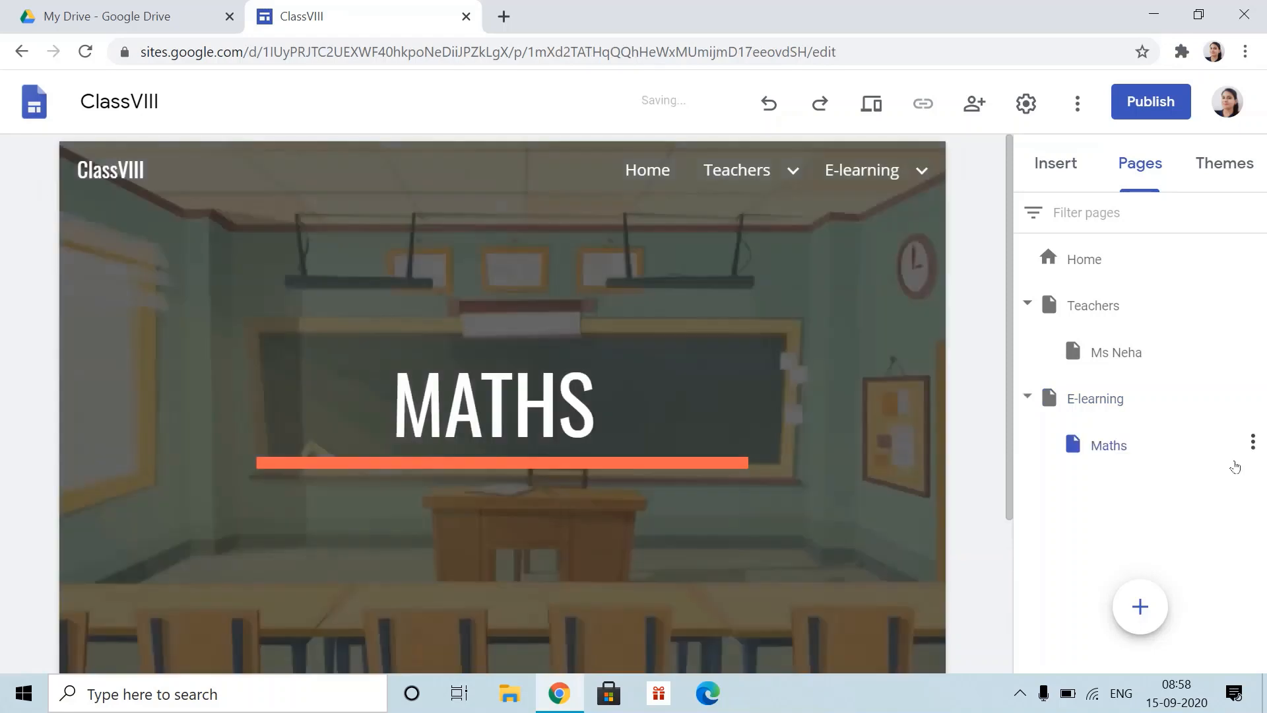
{"action": "left_click", "coordinate": [1253, 442]}
{"action": "left_click", "coordinate": [1048, 587]}
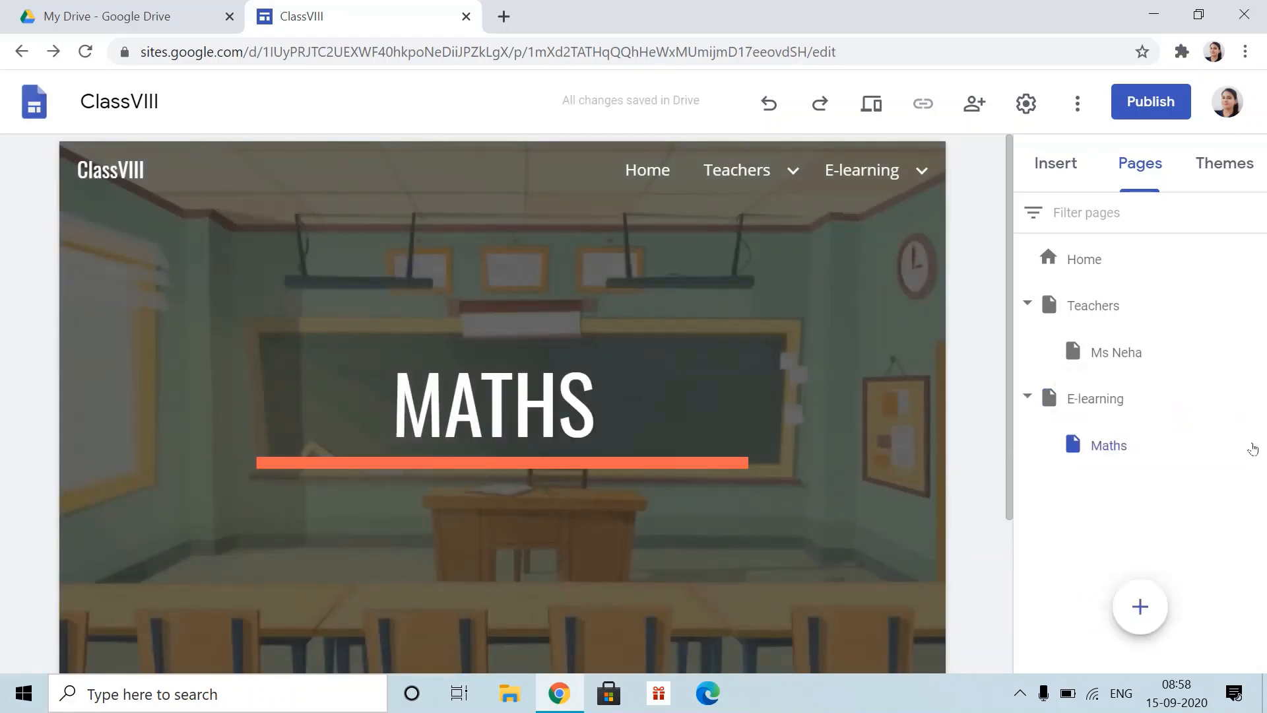
- Add english, hindi and computer subpages under E-learning and return to the E-learning page
{"action": "left_click", "coordinate": [1253, 396]}
{"action": "left_click", "coordinate": [1145, 542]}
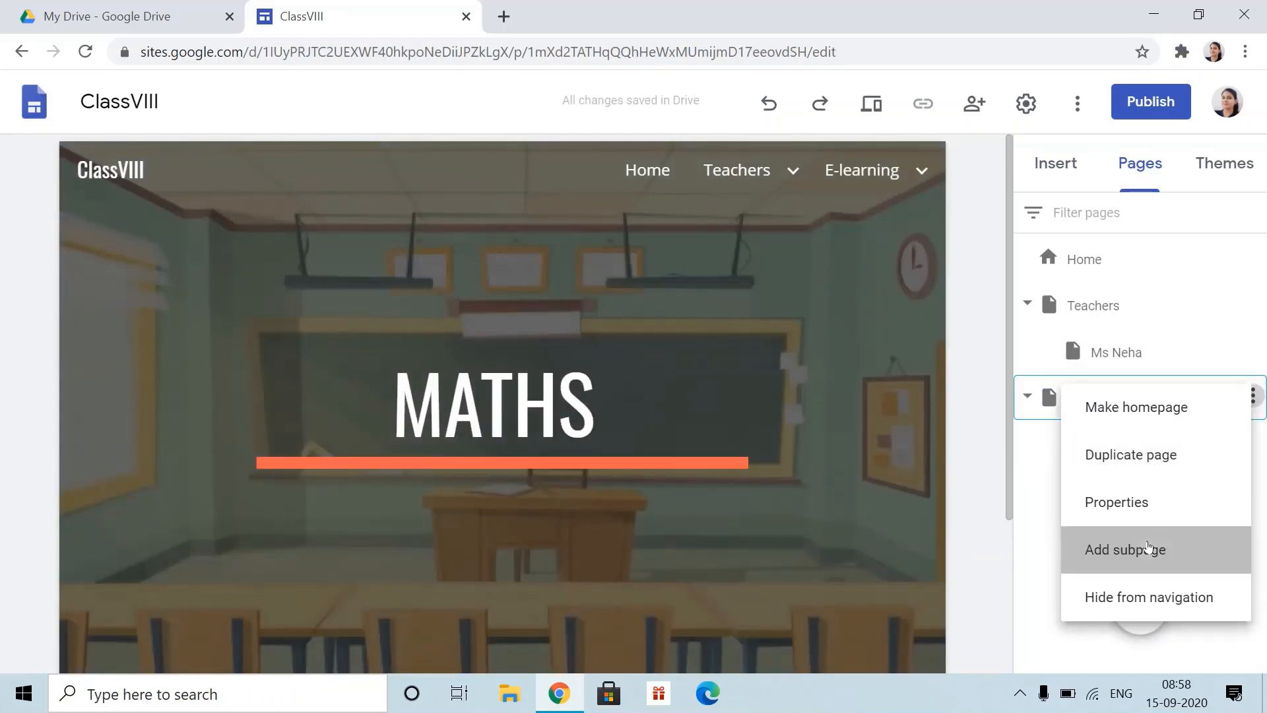
{"action": "type", "text": "english"}
{"action": "left_click", "coordinate": [966, 461]}
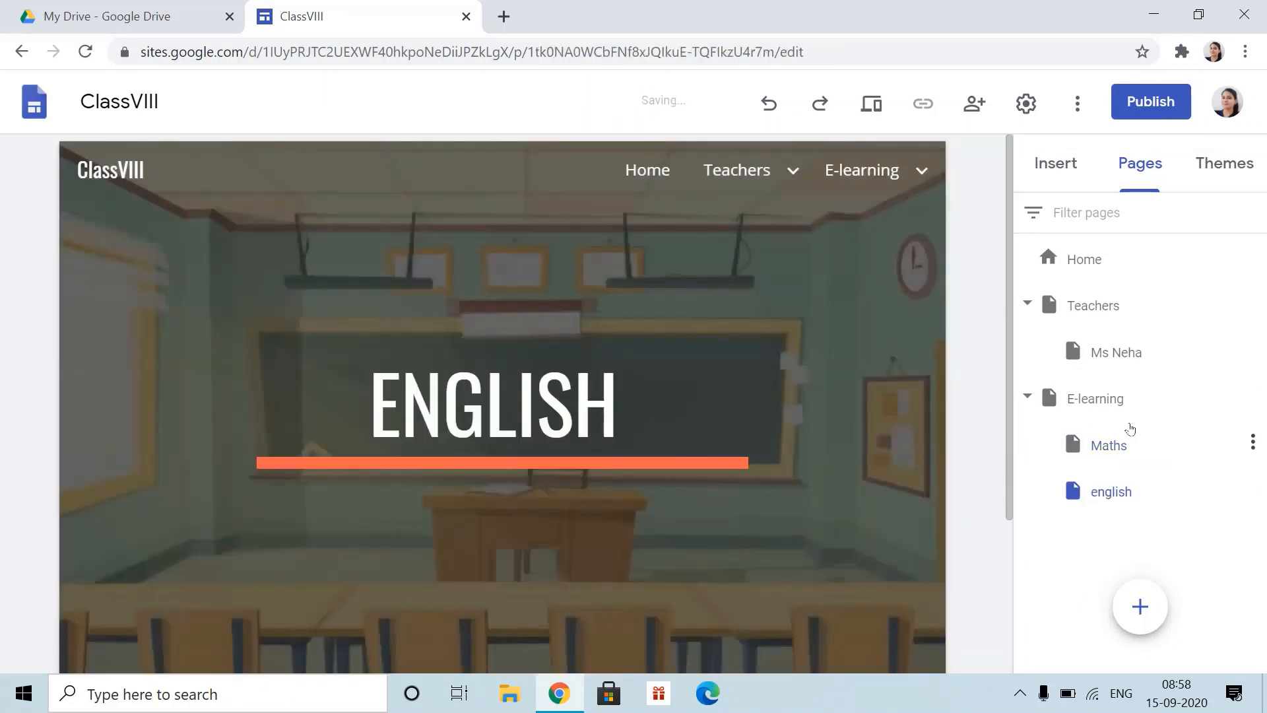
{"action": "left_click", "coordinate": [1253, 396]}
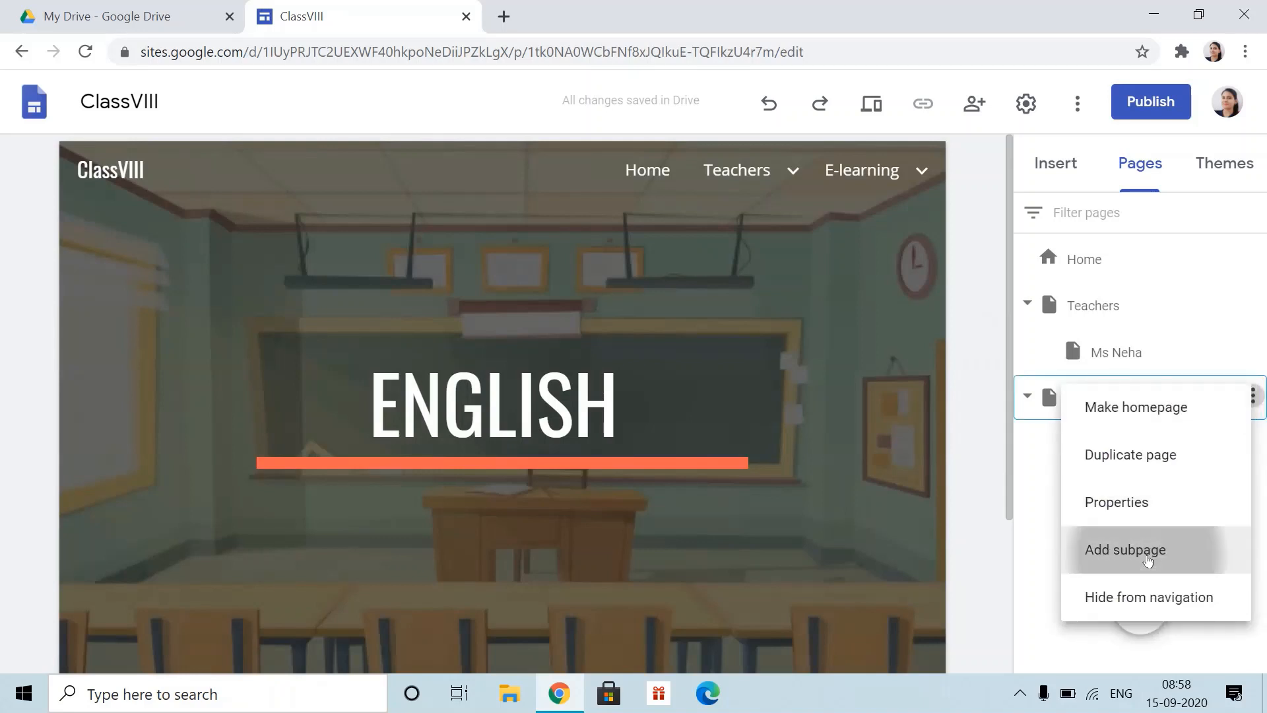
{"action": "left_click", "coordinate": [1147, 560]}
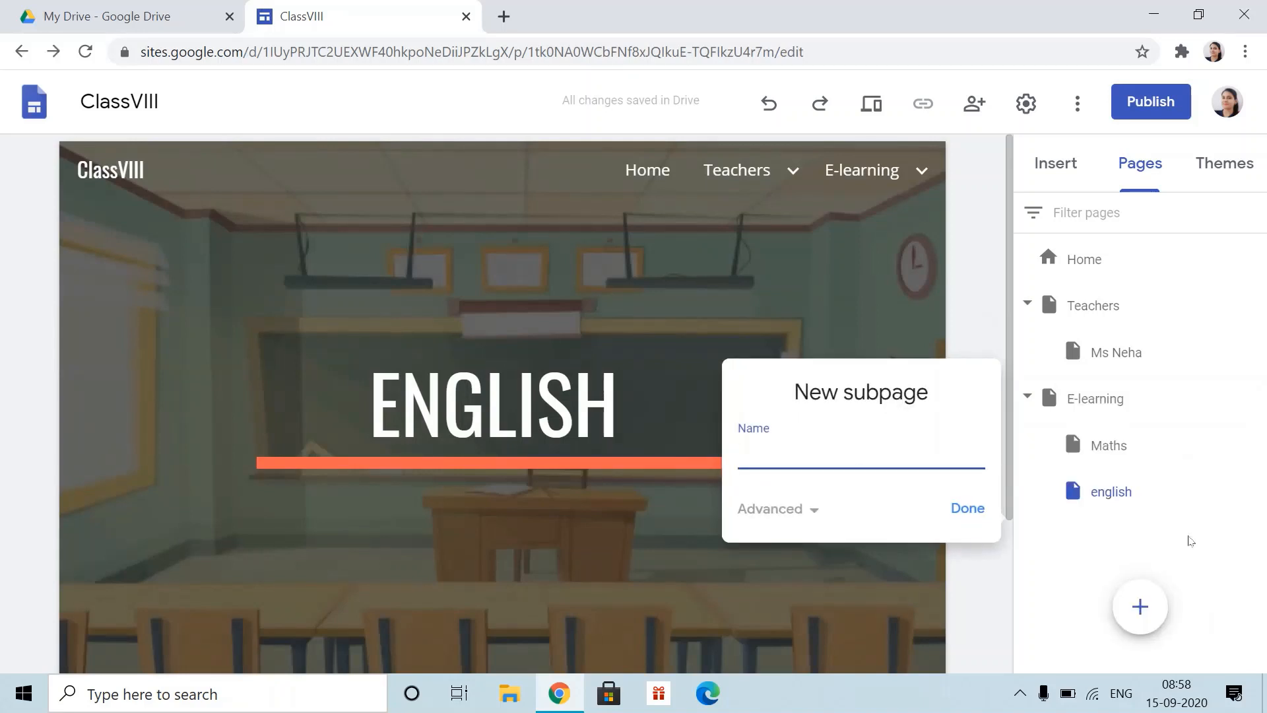
{"action": "type", "text": "hindi"}
{"action": "left_click", "coordinate": [968, 508]}
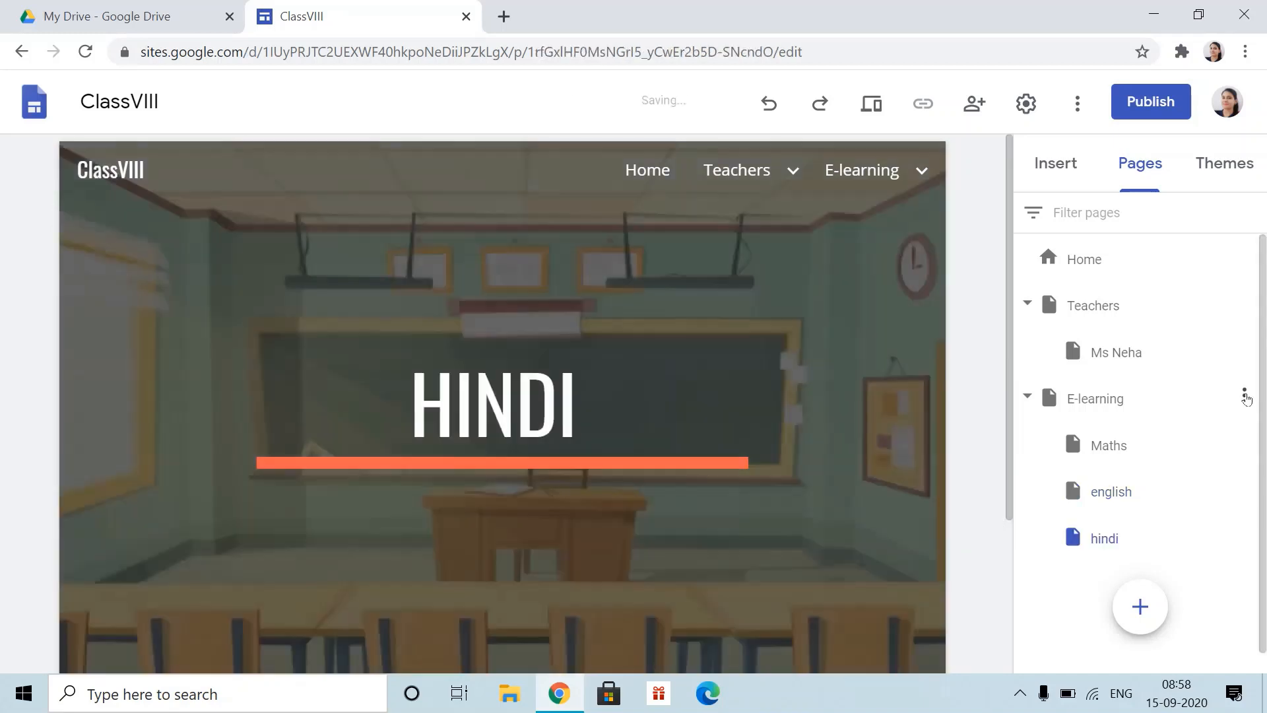
{"action": "left_click", "coordinate": [1246, 398]}
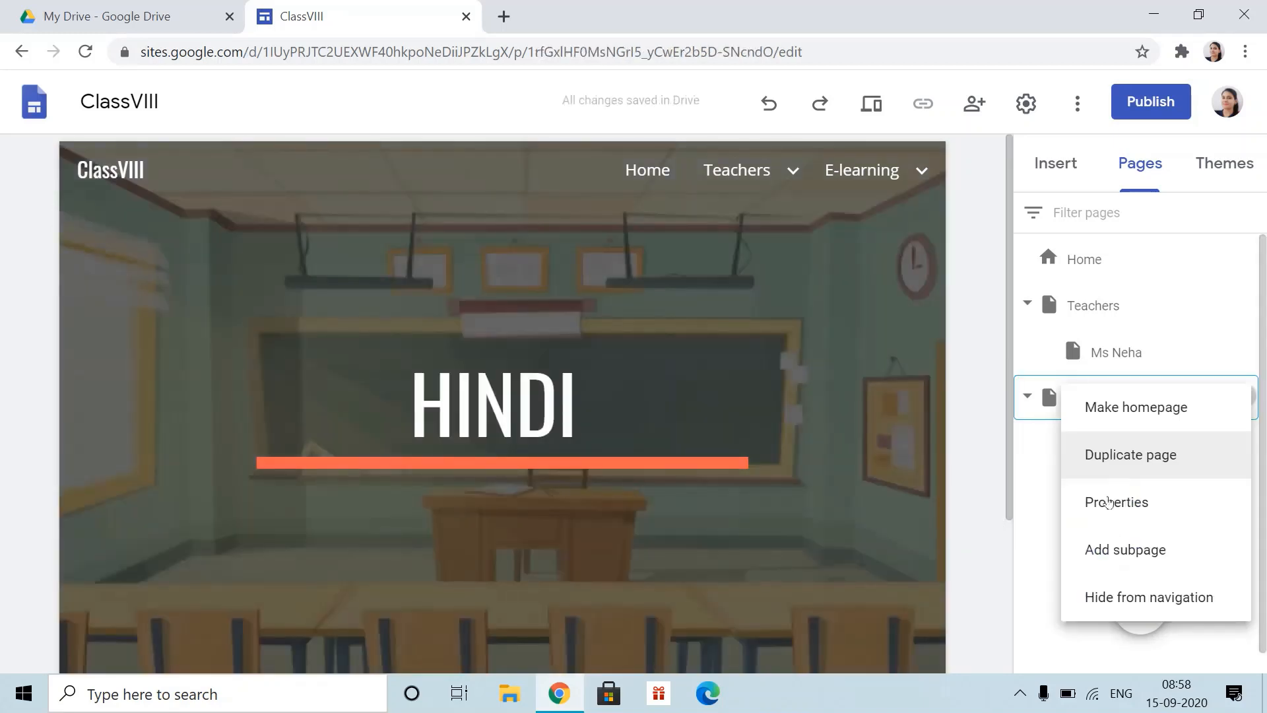
{"action": "left_click", "coordinate": [1125, 550]}
{"action": "type", "text": "comput"}
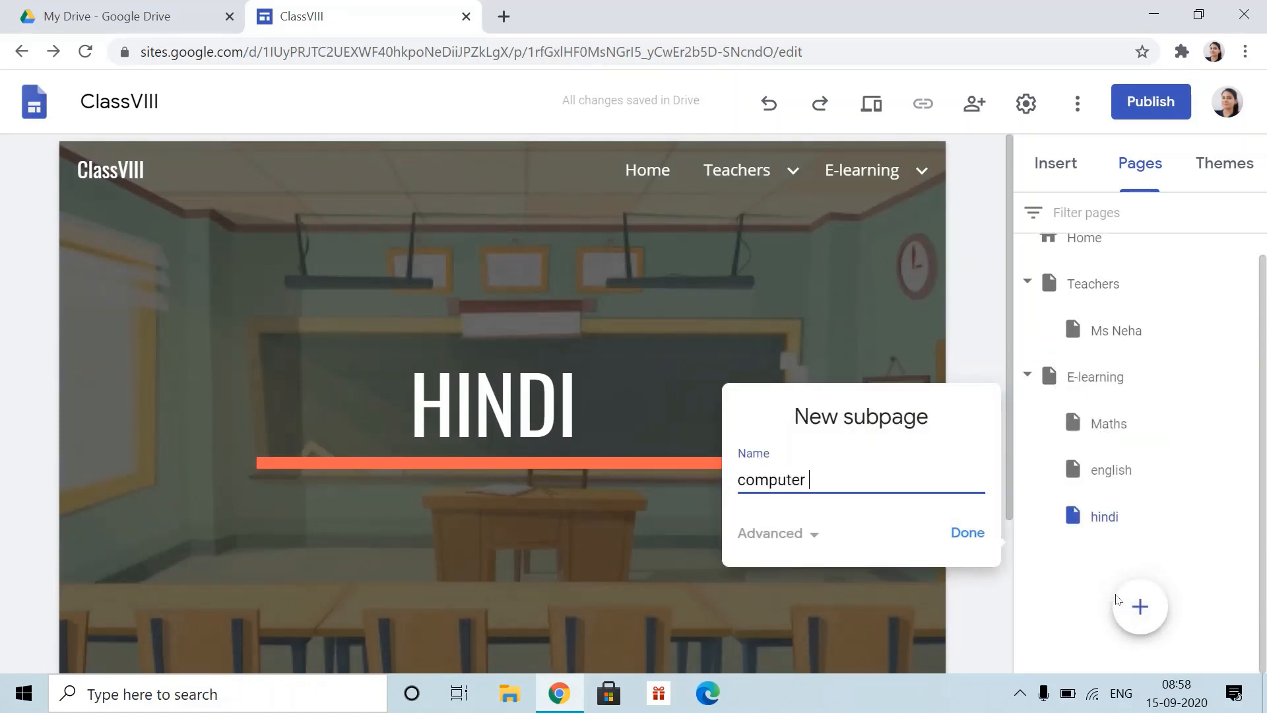
{"action": "type", "text": "er"}
{"action": "left_click", "coordinate": [966, 532]}
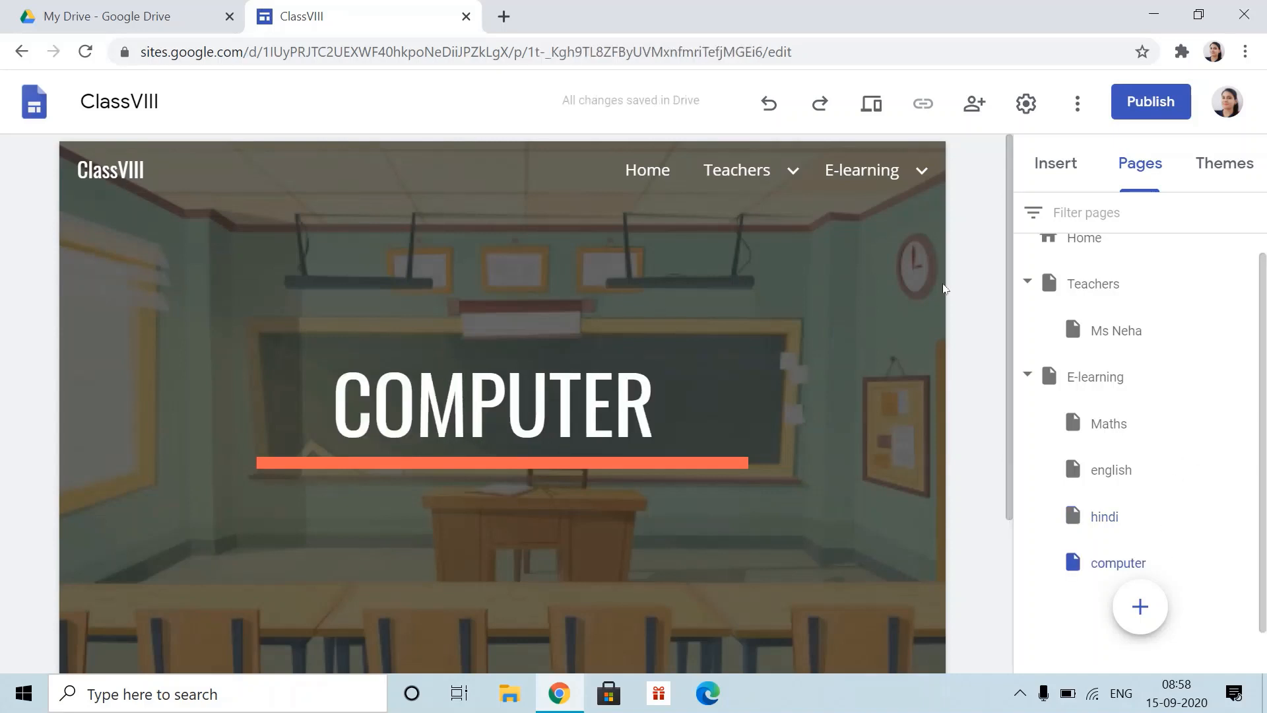
{"action": "left_click", "coordinate": [865, 170]}
{"action": "mouse_move", "coordinate": [888, 186]}
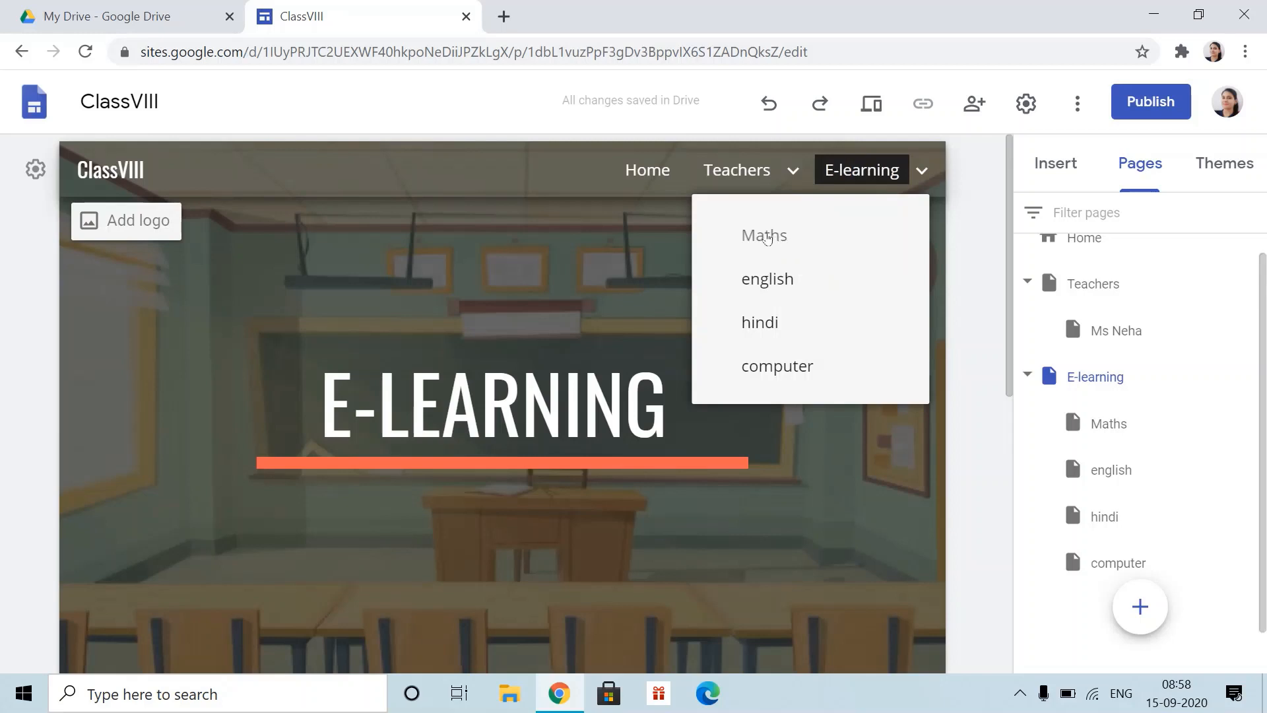
- Switch to the Maths subpage and scroll down to its empty body below the MATHS header
{"action": "left_click", "coordinate": [770, 235]}
{"action": "scroll", "coordinate": [774, 396], "scroll_direction": "down", "scroll_amount": 3}
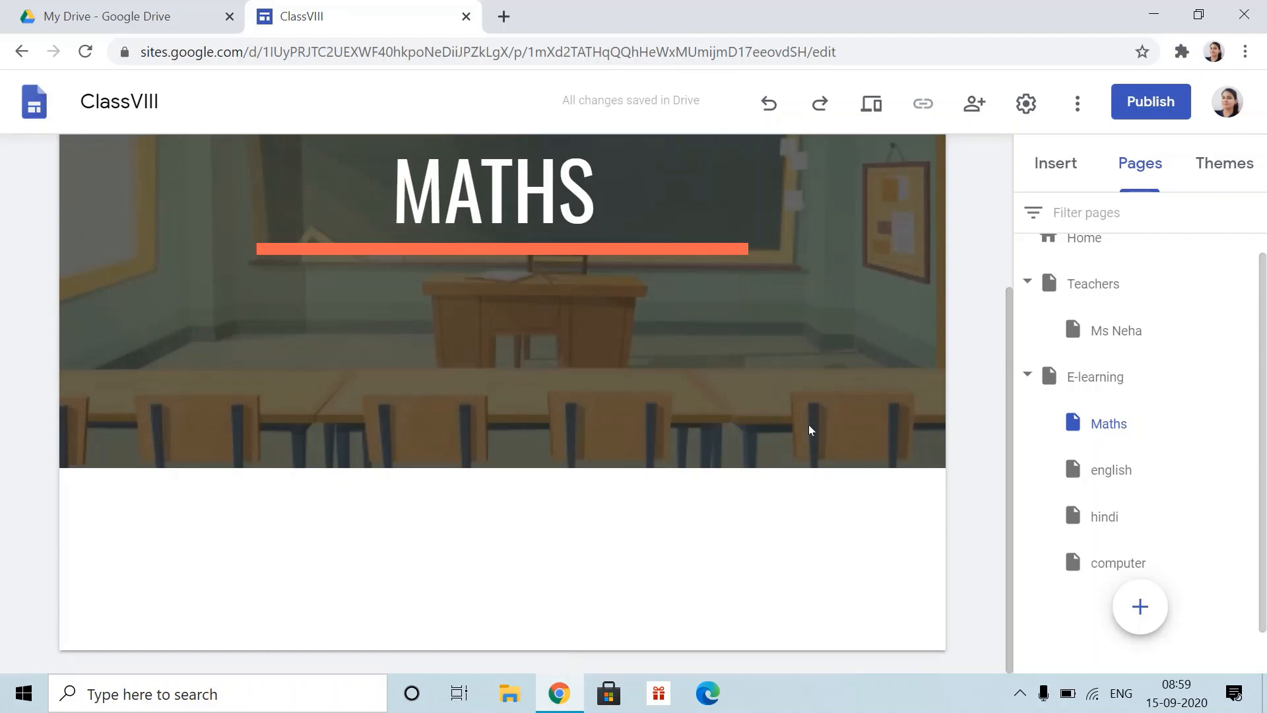
- Insert an image-left, text-right section on the Maths page
{"action": "left_click", "coordinate": [1058, 163]}
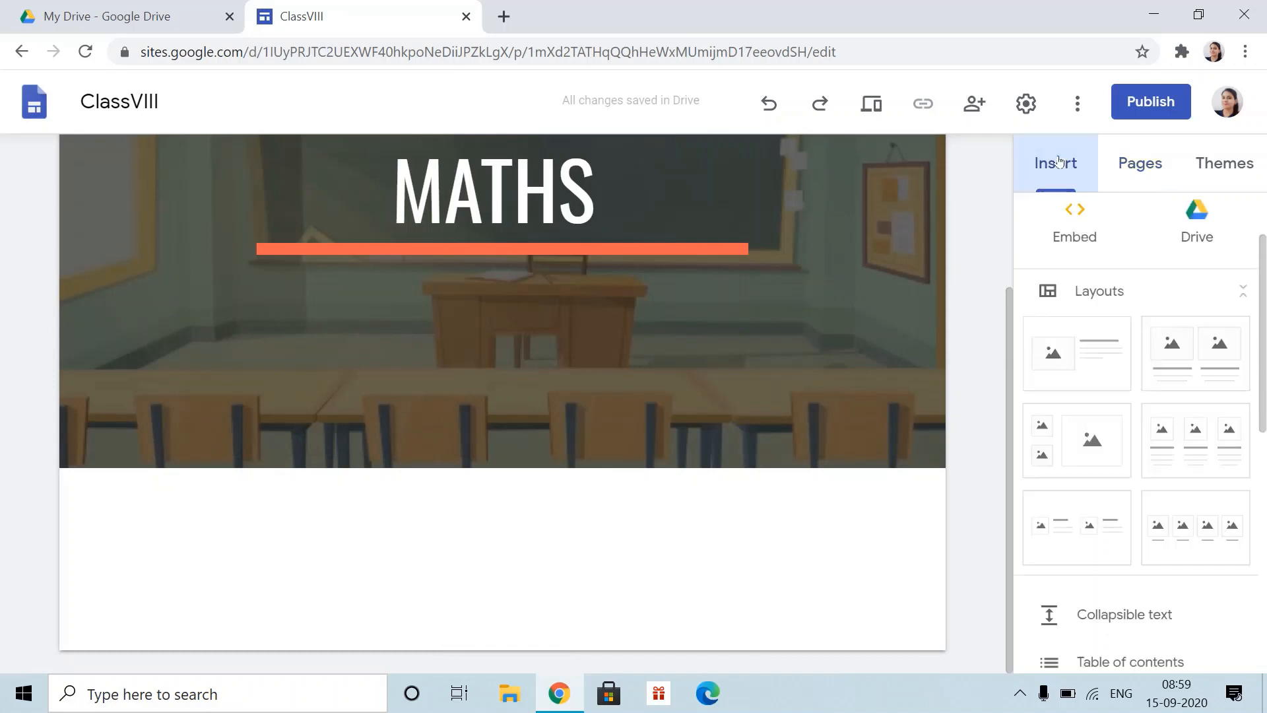
{"action": "left_click", "coordinate": [1139, 166]}
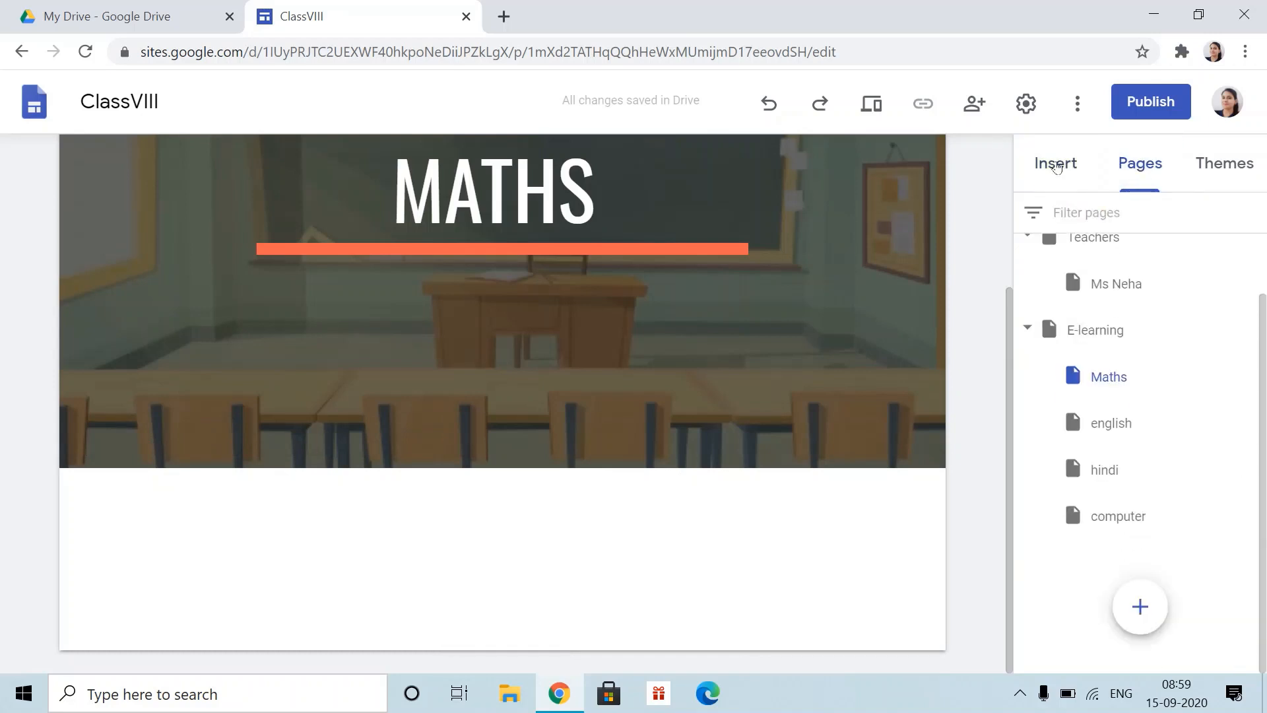
{"action": "left_click", "coordinate": [1068, 158]}
{"action": "scroll", "coordinate": [1125, 531], "scroll_direction": "down", "scroll_amount": 2}
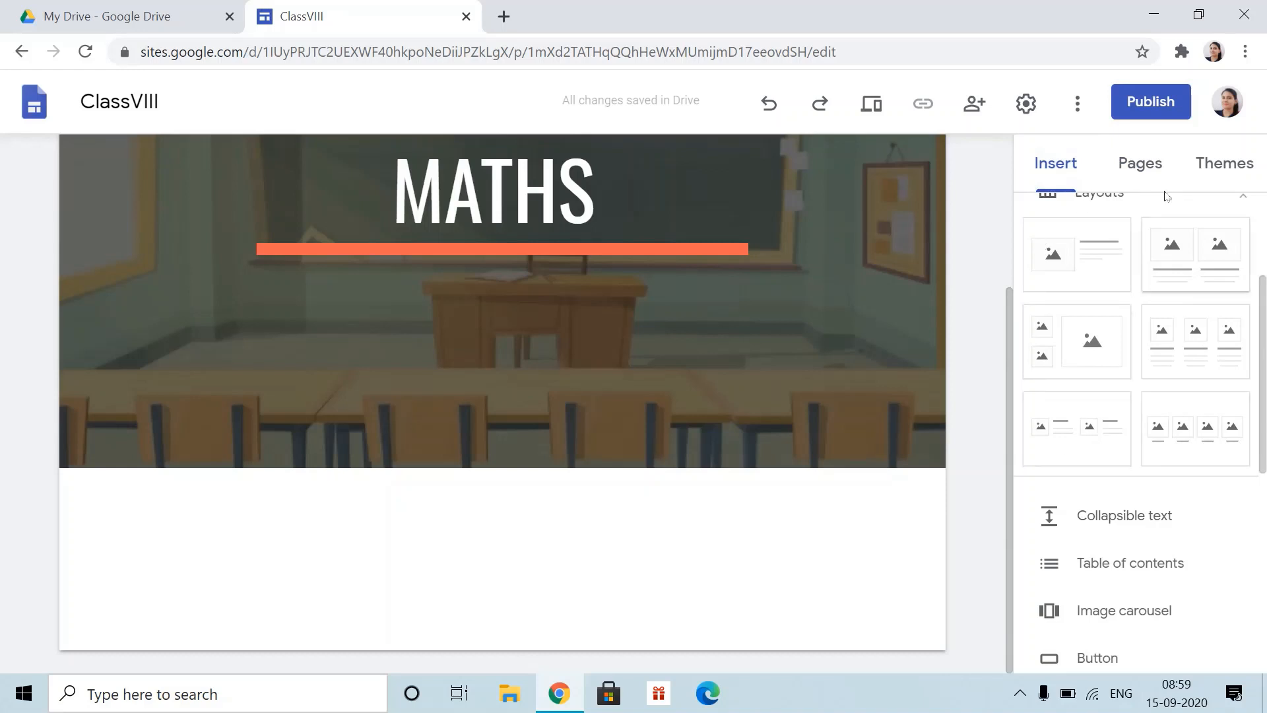
{"action": "left_click", "coordinate": [1081, 261]}
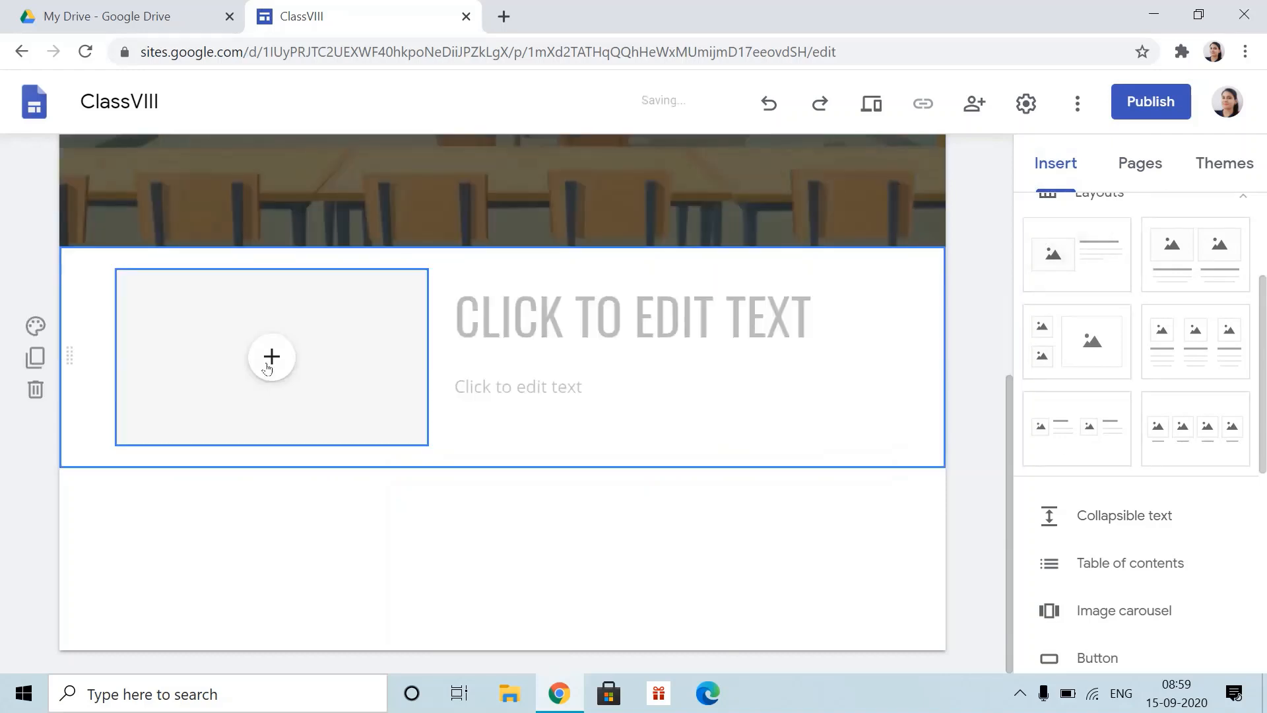
- Embed the Rational Numbers class 7 introduction YouTube video in the section's image box
{"action": "left_click", "coordinate": [271, 357]}
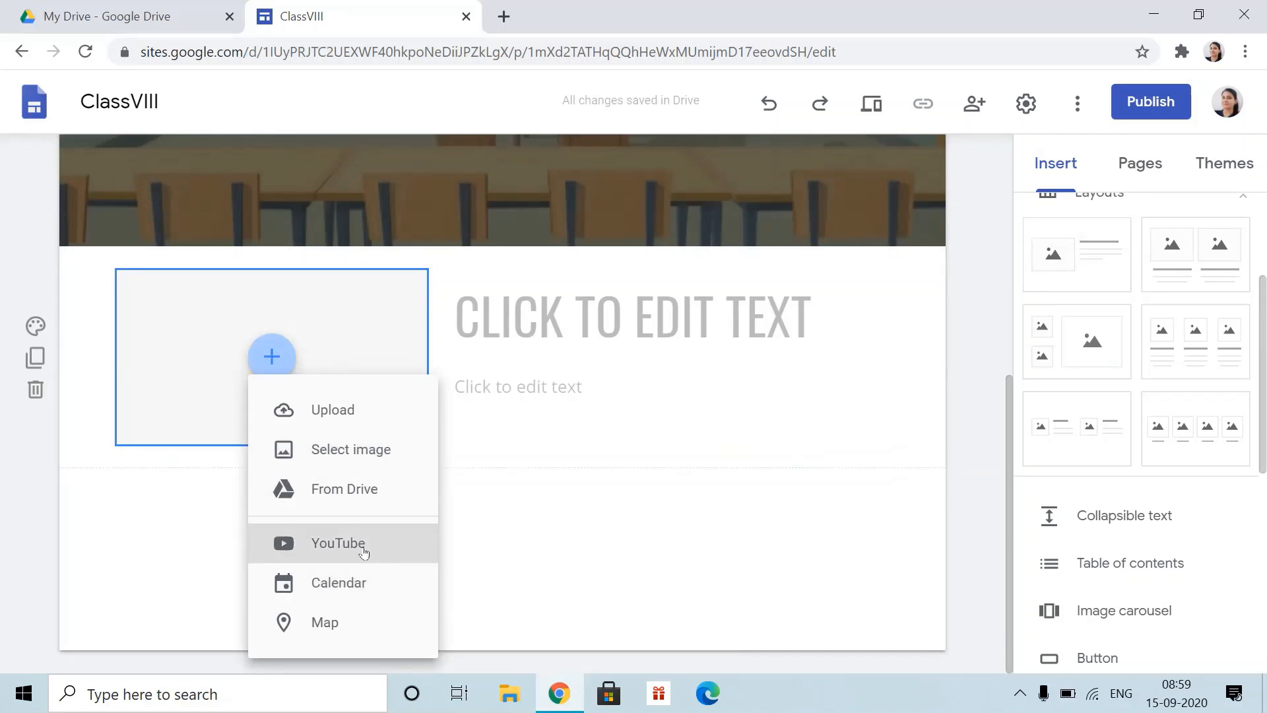
{"action": "left_click", "coordinate": [466, 258]}
{"action": "type", "text": "realtional number"}
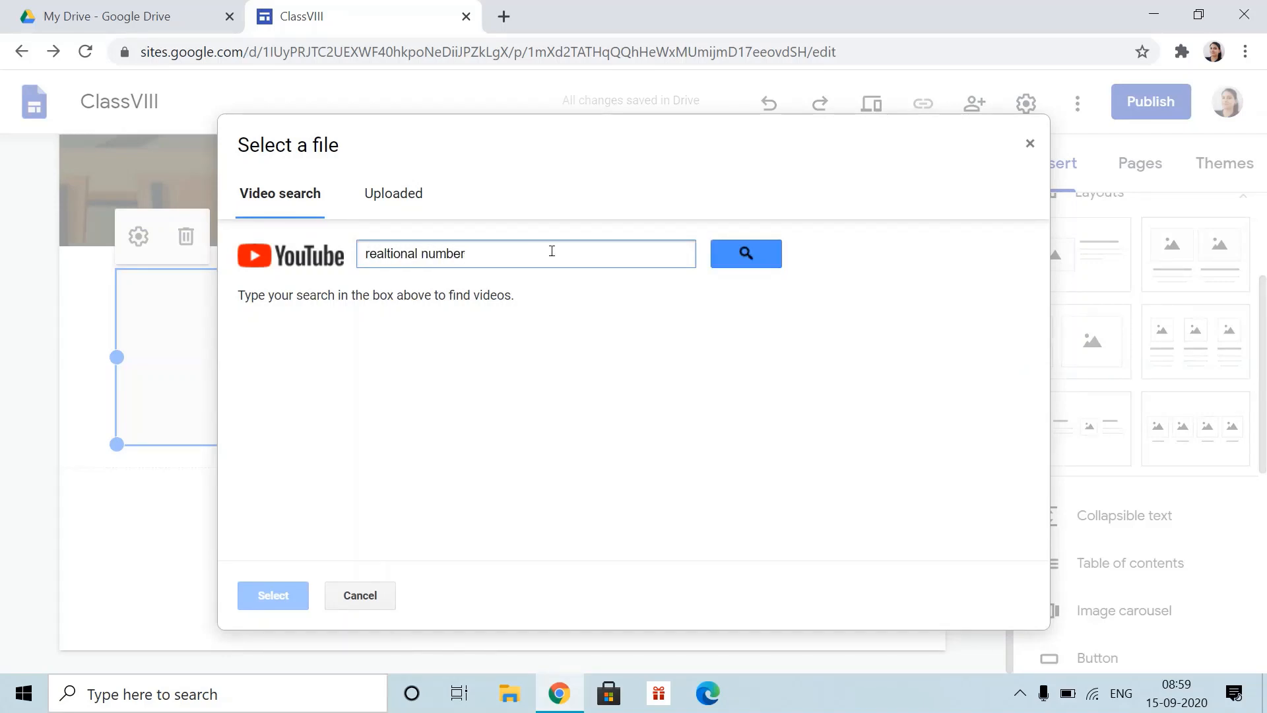
{"action": "key", "text": "BackSpace"}
{"action": "key", "text": "BackSpace"}
{"action": "key", "text": "BackSpace"}
{"action": "key", "text": "BackSpace"}
{"action": "key", "text": "BackSpace"}
{"action": "key", "text": "BackSpace"}
{"action": "key", "text": "BackSpace"}
{"action": "key", "text": "BackSpace"}
{"action": "type", "text": "lational"}
{"action": "left_click", "coordinate": [726, 254]}
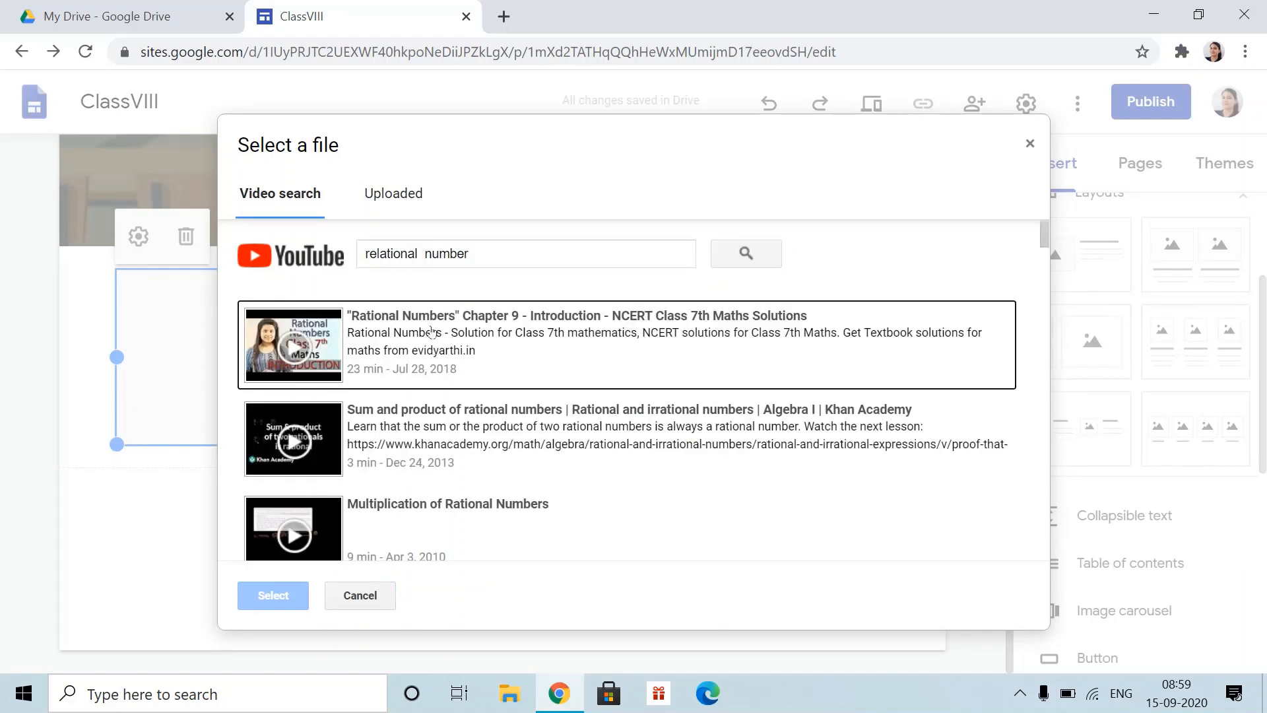
{"action": "left_click", "coordinate": [430, 335]}
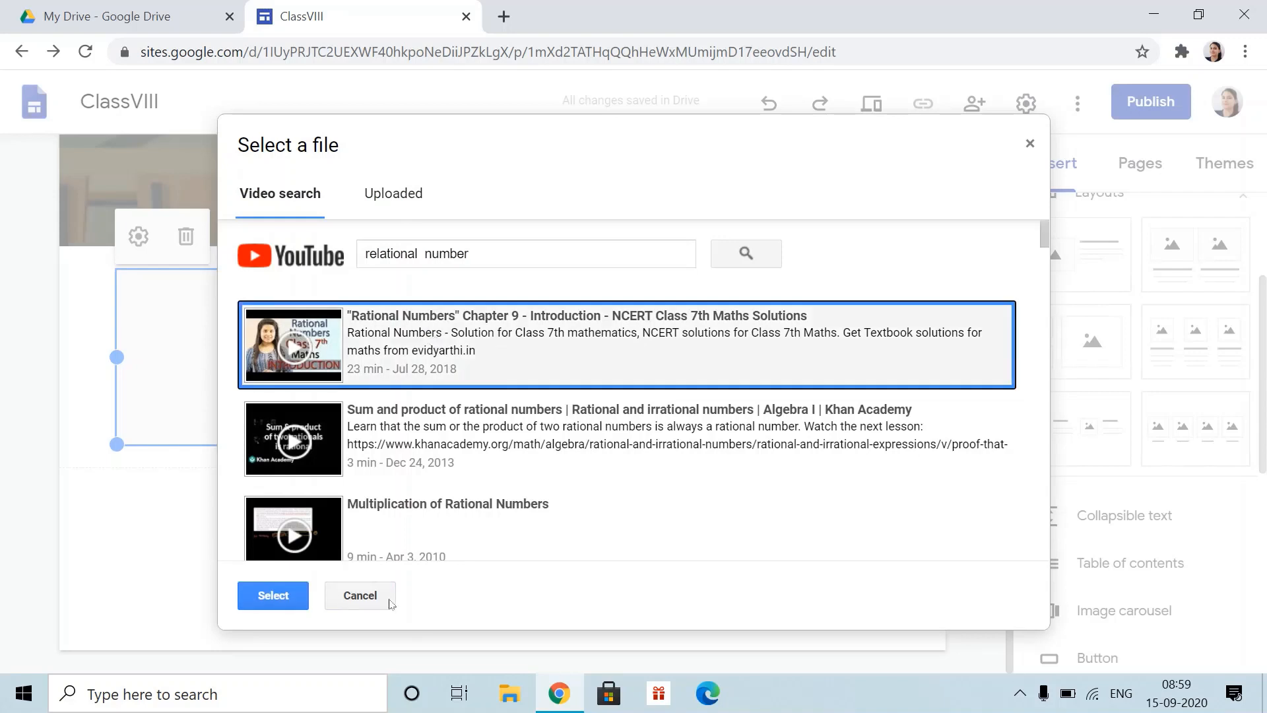
{"action": "left_click", "coordinate": [274, 596]}
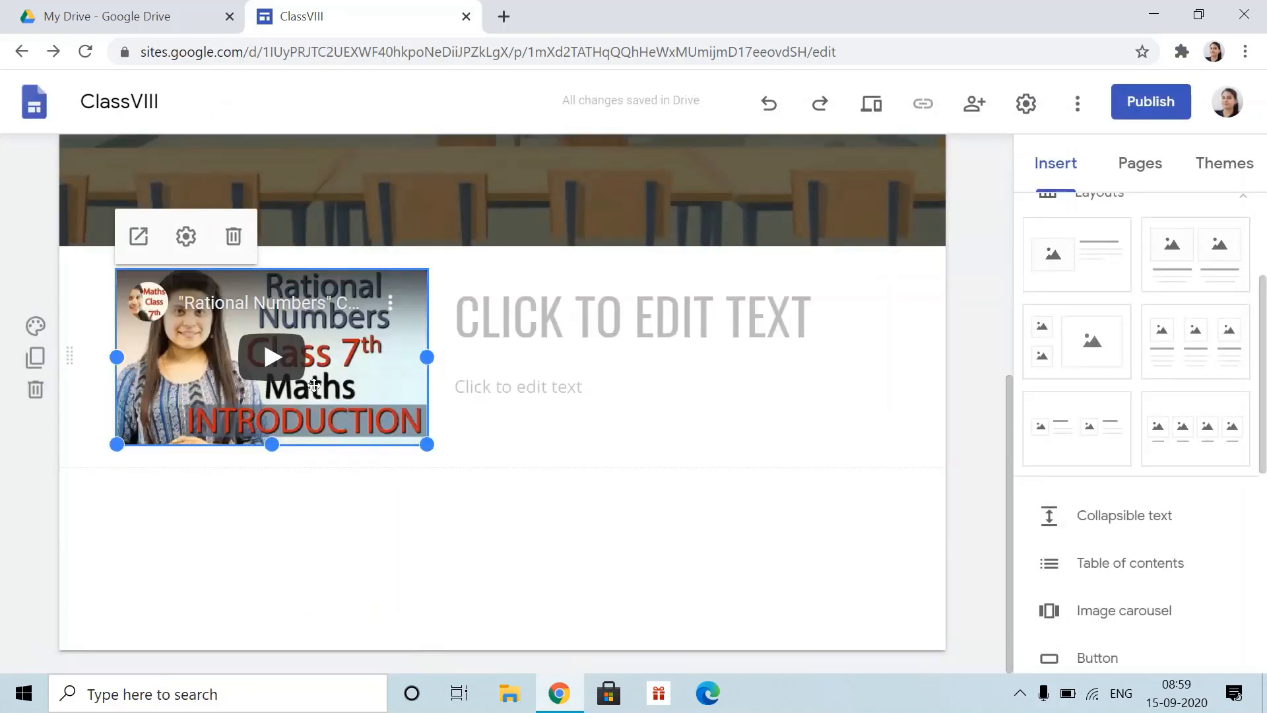
{"action": "left_click", "coordinate": [600, 525]}
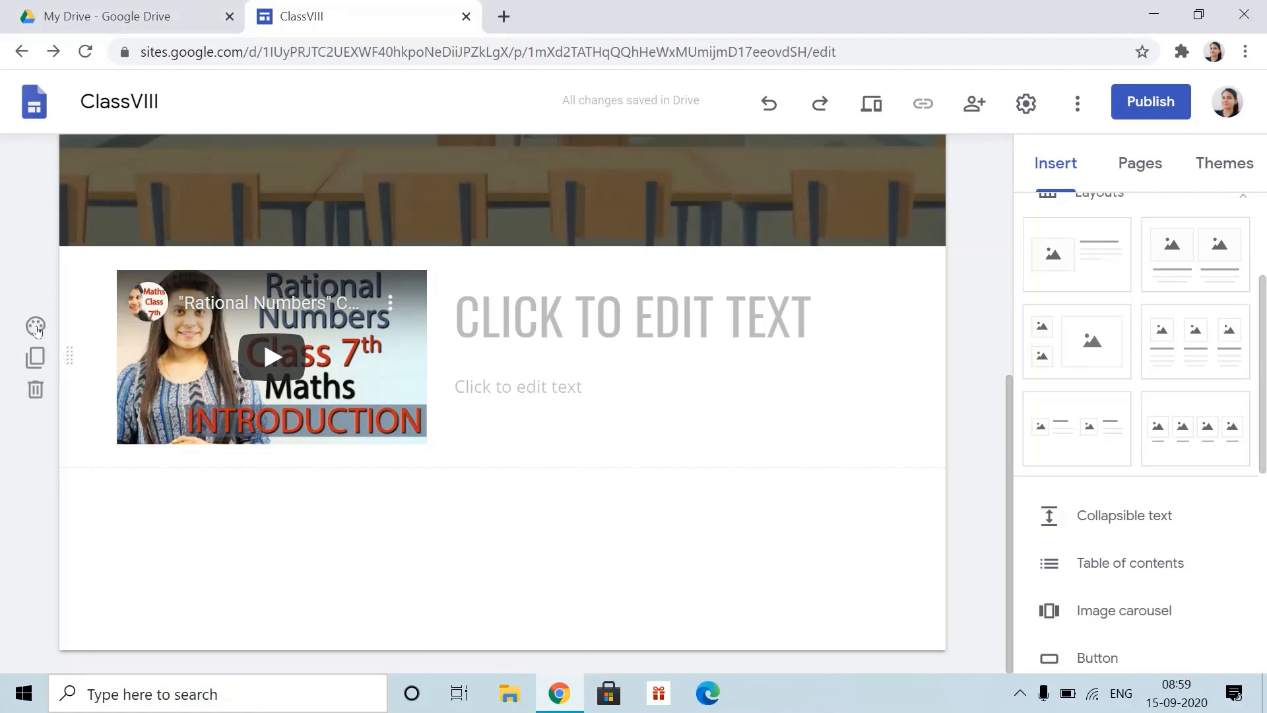
{"action": "left_click", "coordinate": [36, 328]}
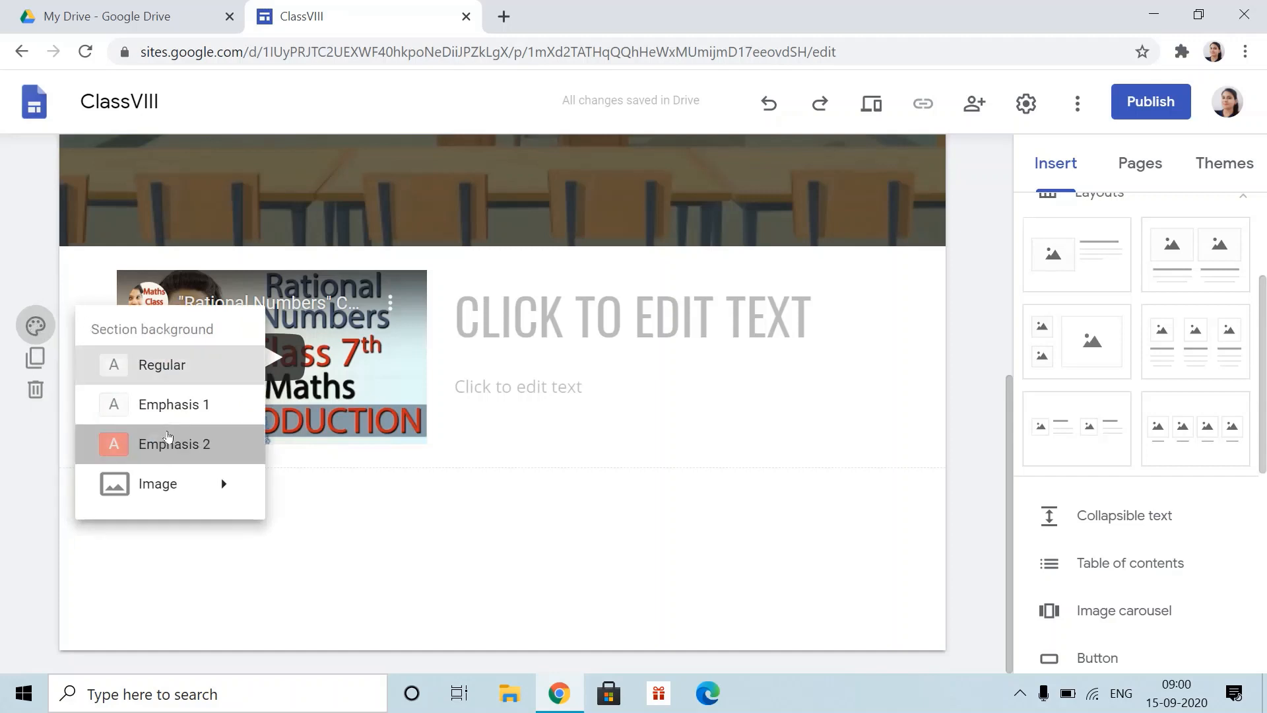
- Set the video section's background to the sound mixing desk picture from the gallery
{"action": "left_click", "coordinate": [167, 437]}
{"action": "left_click", "coordinate": [36, 325]}
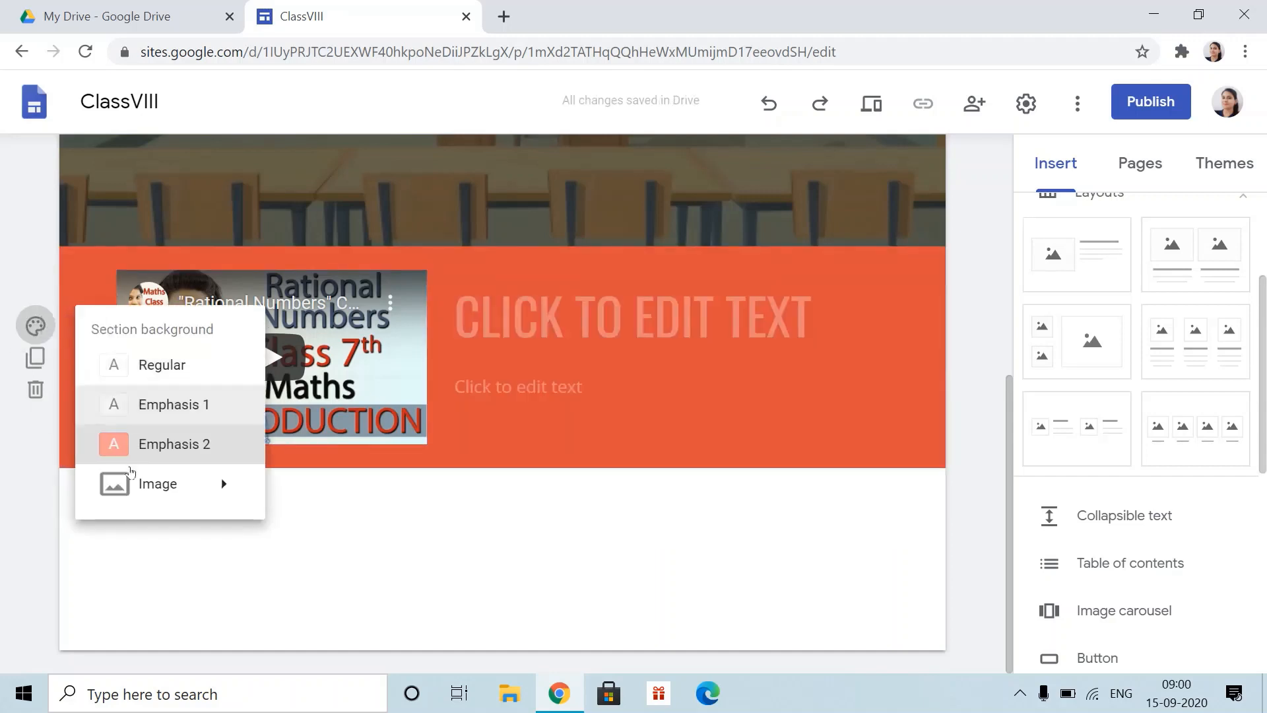
{"action": "mouse_move", "coordinate": [136, 491]}
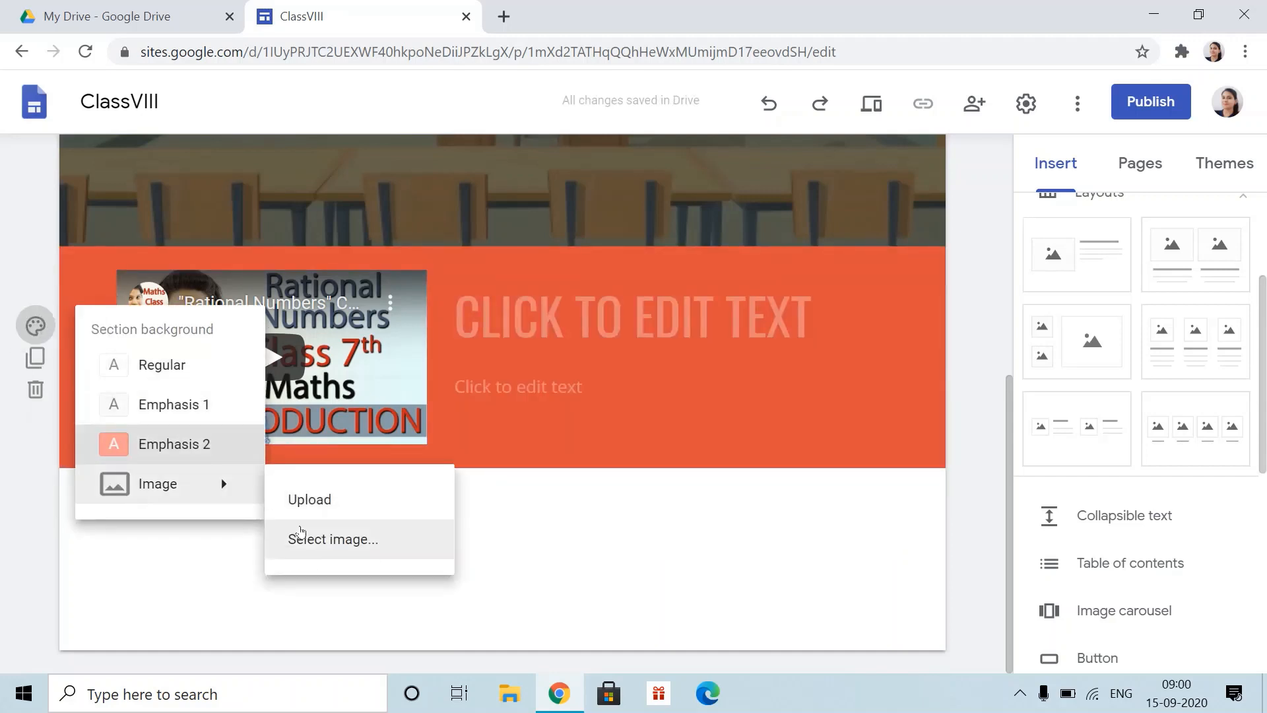
{"action": "left_click", "coordinate": [337, 539]}
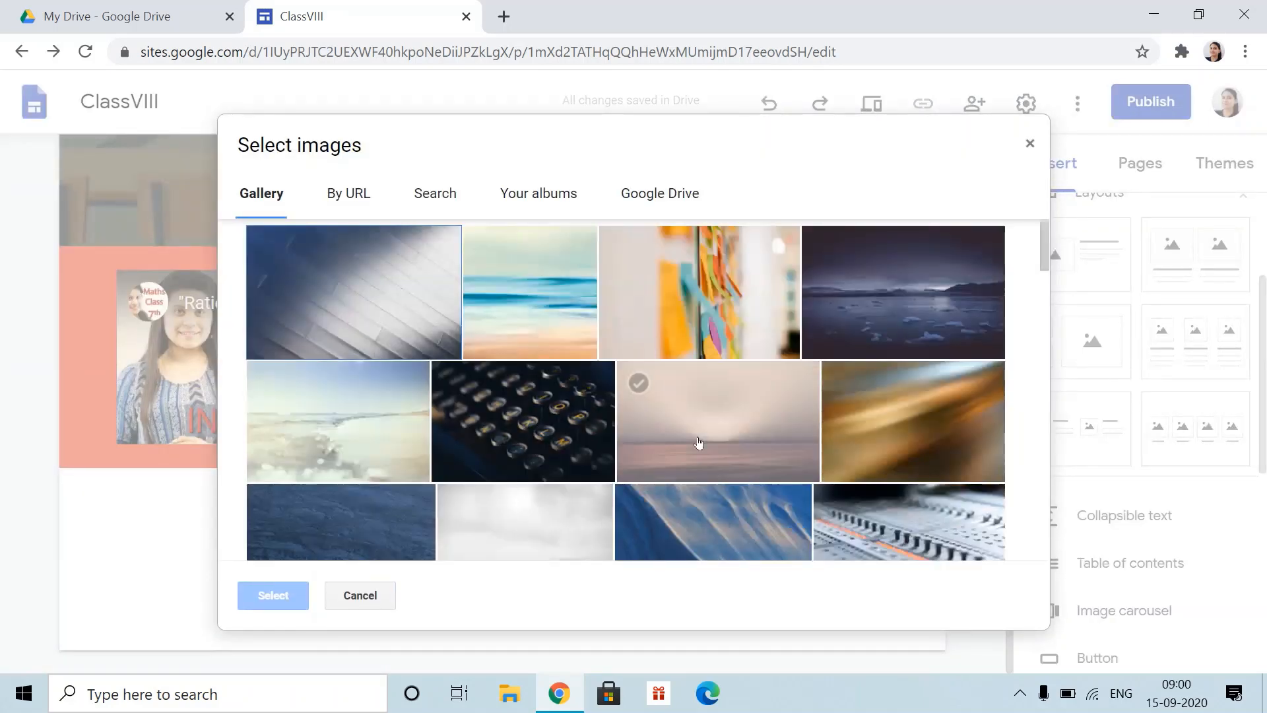
{"action": "left_click", "coordinate": [667, 320]}
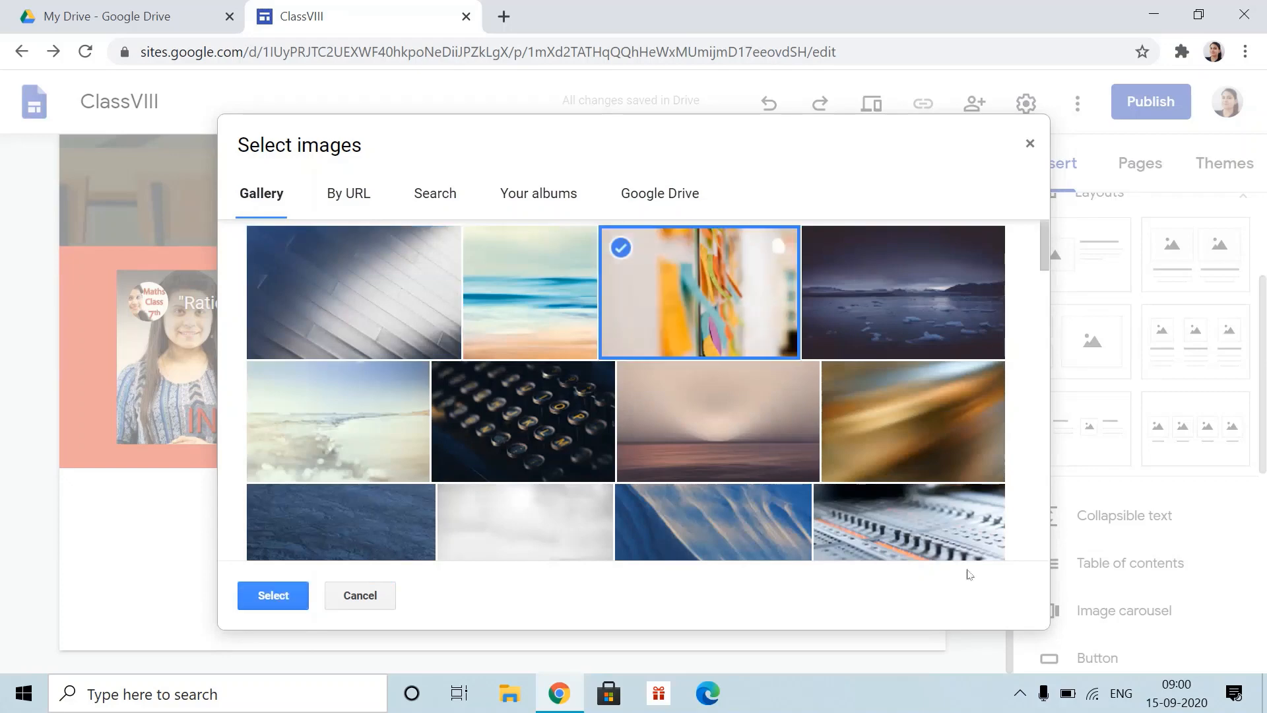
{"action": "left_click", "coordinate": [936, 538]}
{"action": "left_click", "coordinate": [282, 591]}
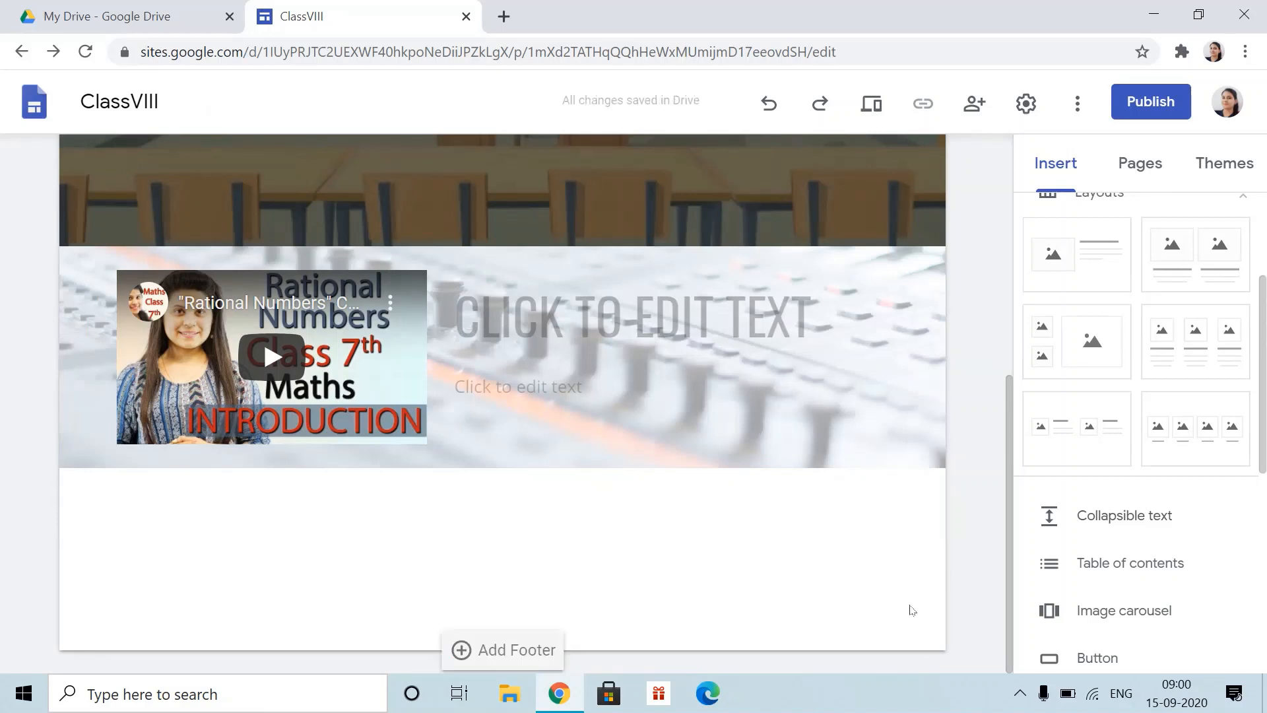
- Embed the third recent Google Doc, a question-and-answer sheet, below the video
{"action": "scroll", "coordinate": [1182, 607], "scroll_direction": "down", "scroll_amount": 3}
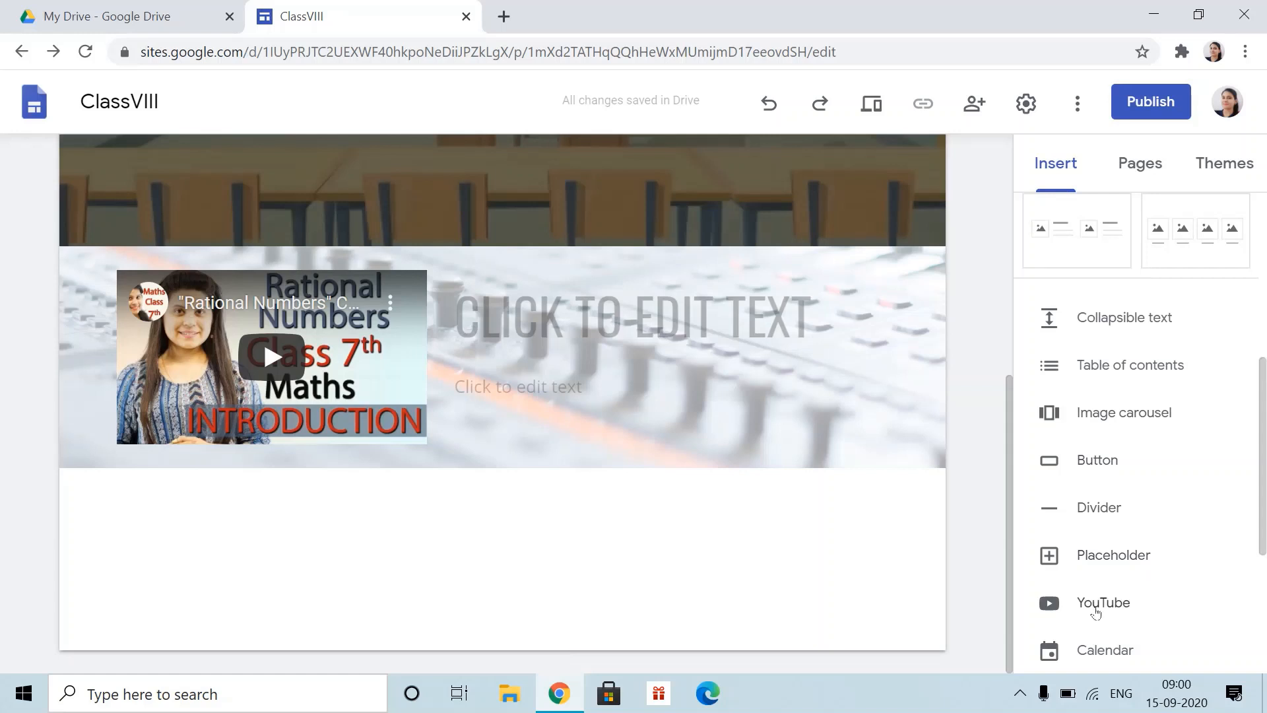
{"action": "scroll", "coordinate": [1096, 620], "scroll_direction": "down", "scroll_amount": 3}
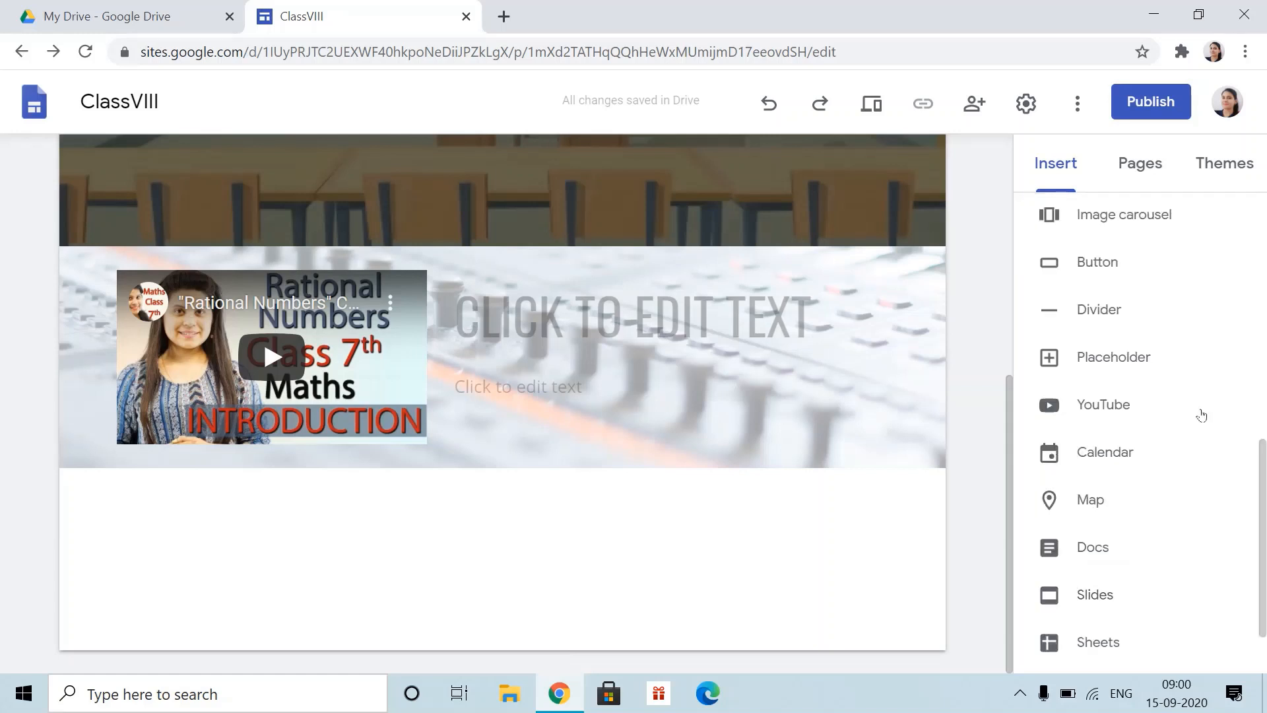
{"action": "left_click", "coordinate": [1085, 553]}
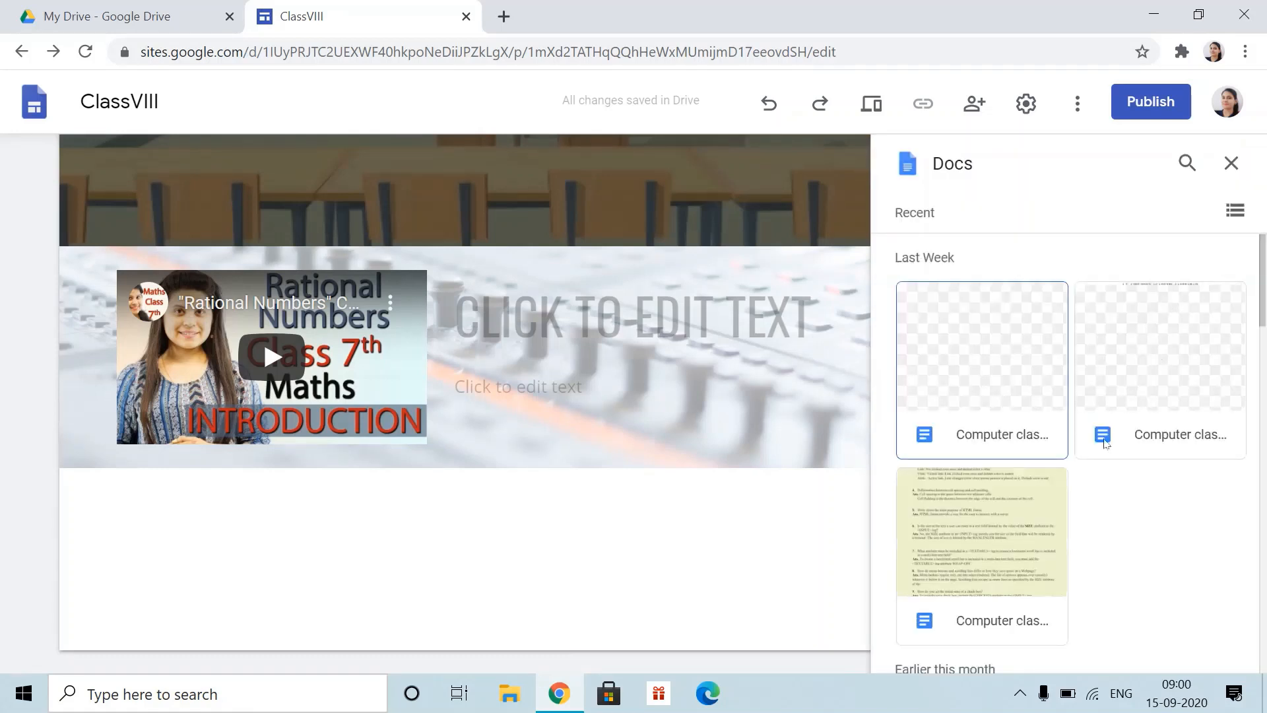
{"action": "left_click", "coordinate": [977, 532]}
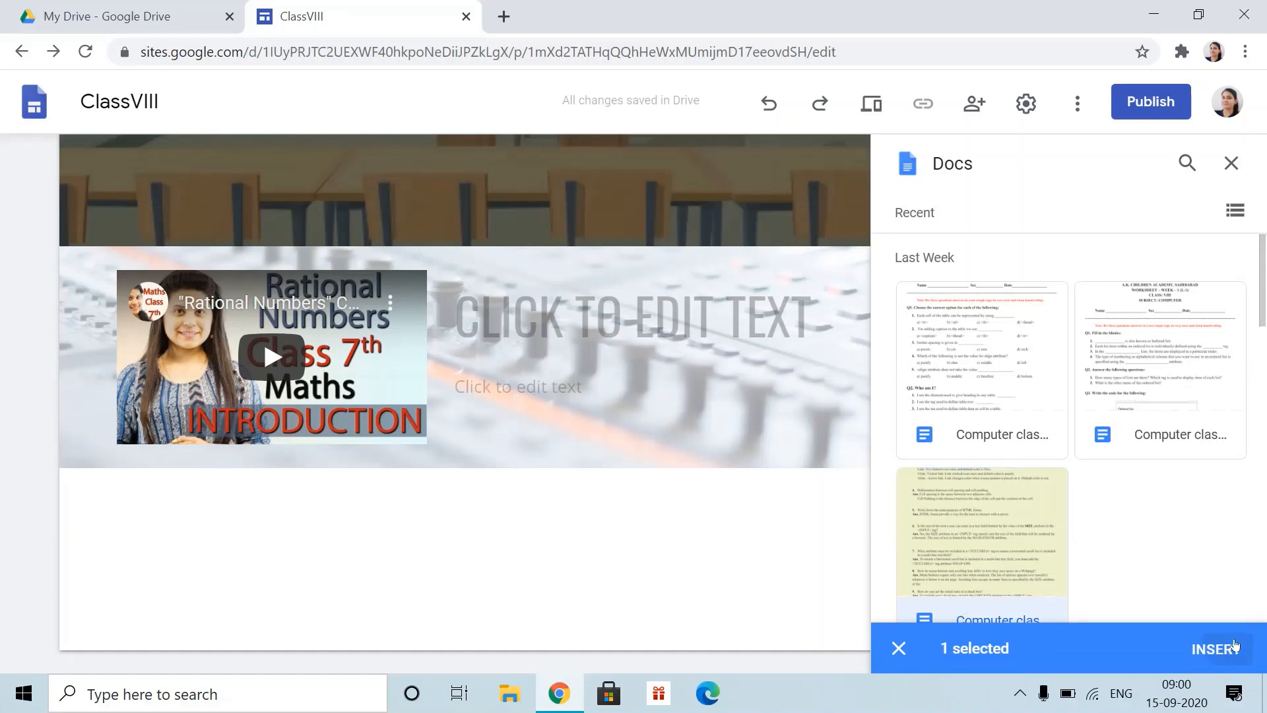
{"action": "left_click", "coordinate": [1234, 645]}
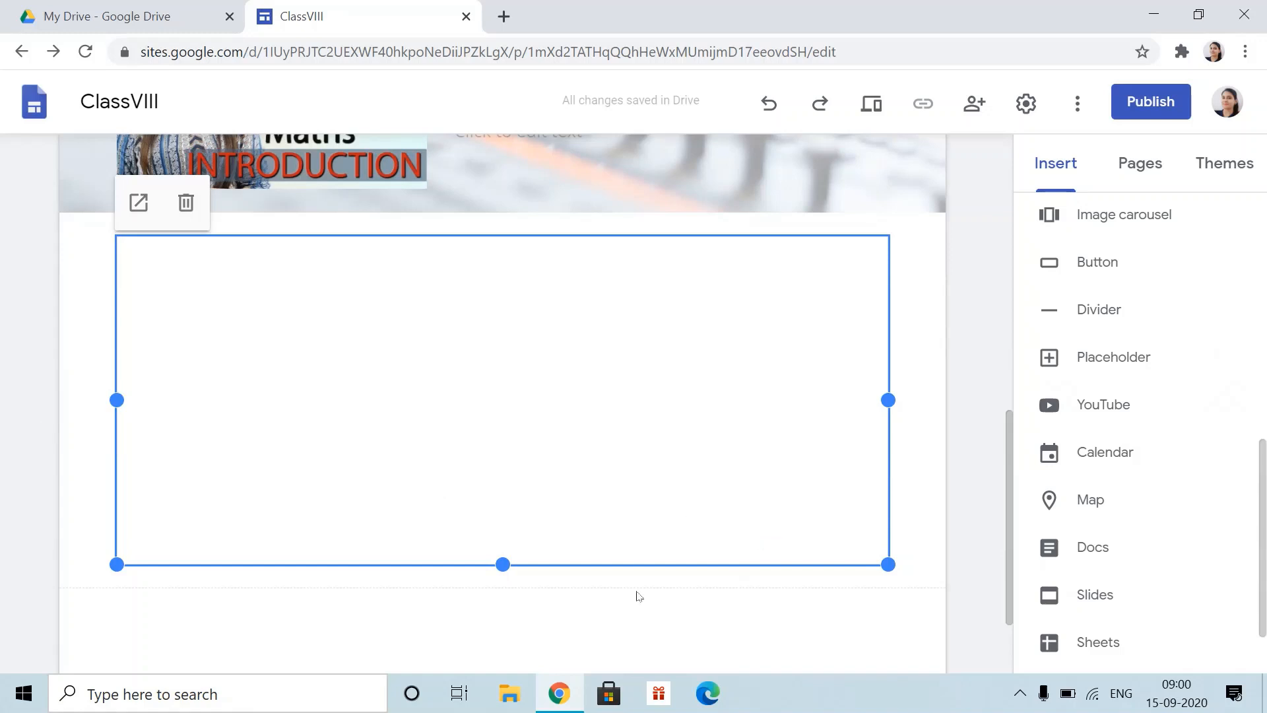
- Review the Maths page's video and embedded question-and-answer Doc, then go to Home
{"action": "scroll", "coordinate": [825, 462], "scroll_direction": "down", "scroll_amount": 2}
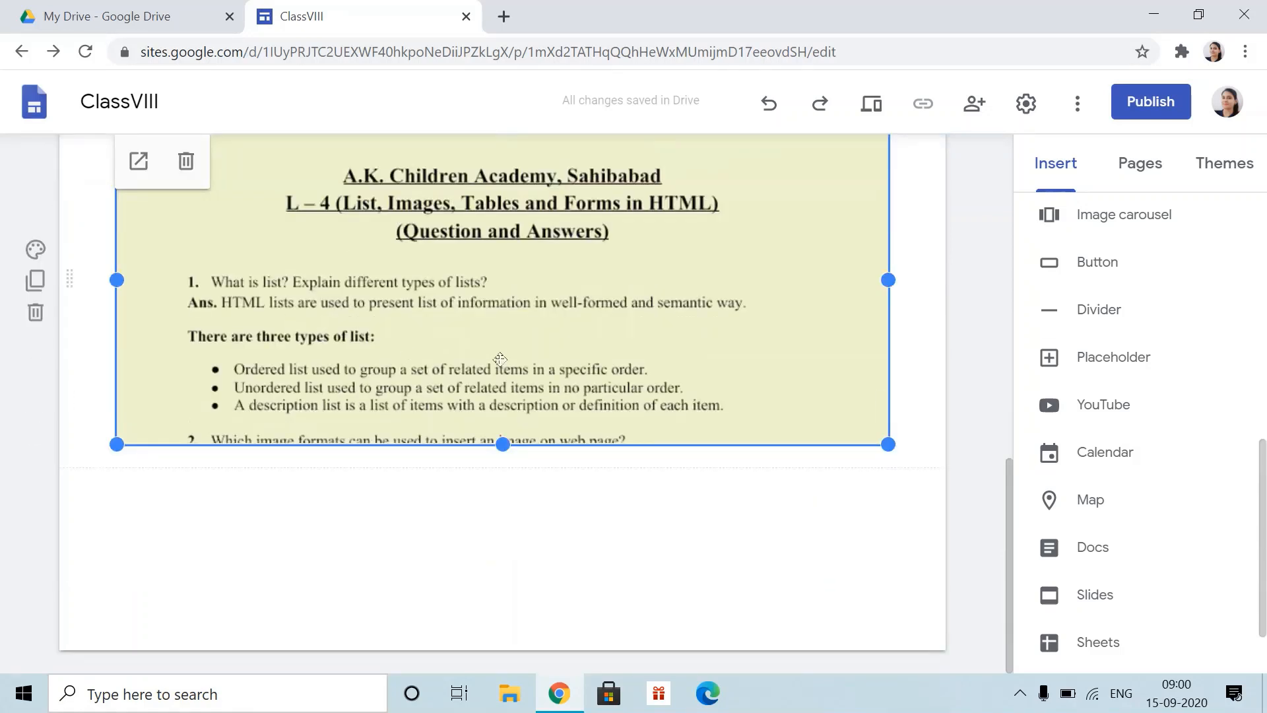
{"action": "scroll", "coordinate": [535, 392], "scroll_direction": "up", "scroll_amount": 6}
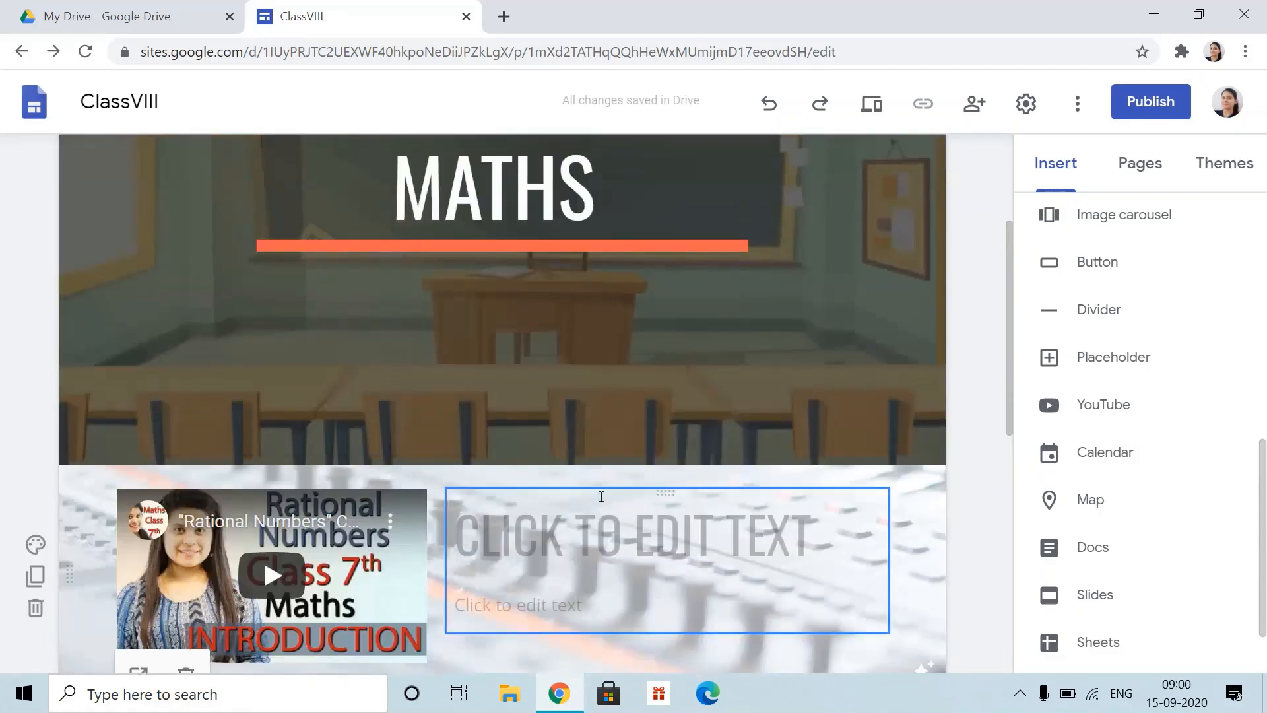
{"action": "scroll", "coordinate": [602, 499], "scroll_direction": "down", "scroll_amount": 5}
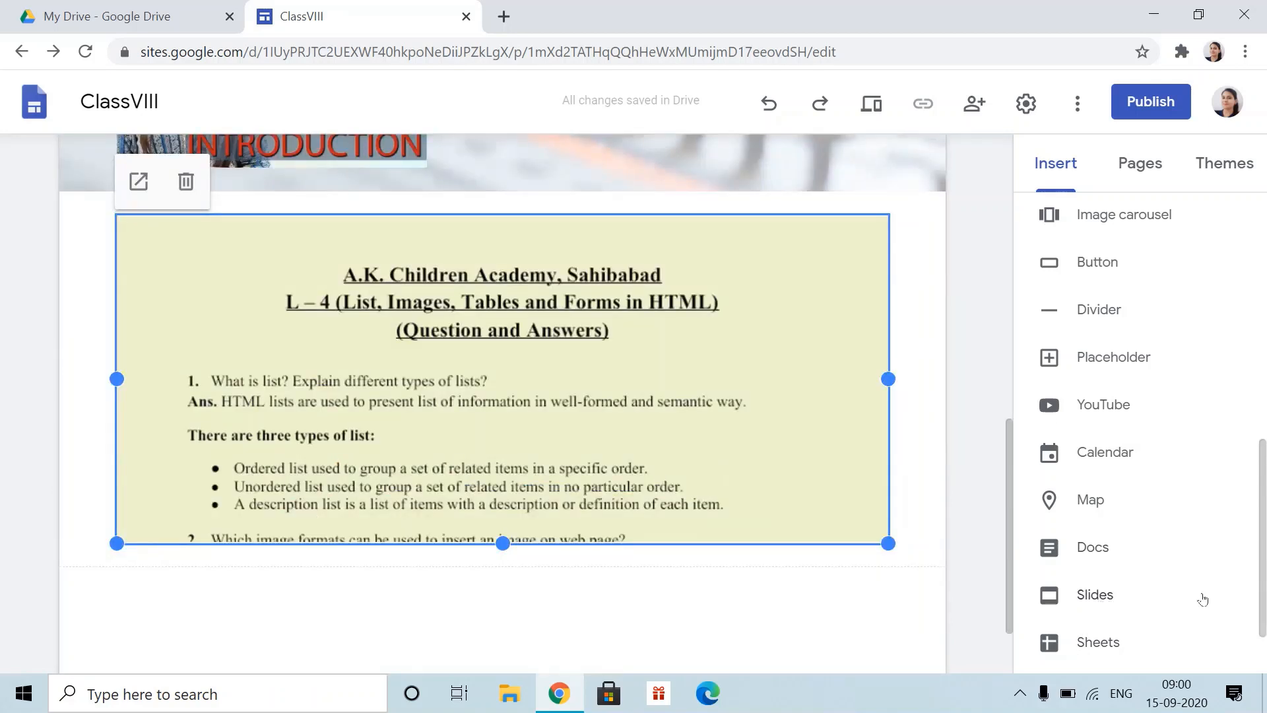
{"action": "scroll", "coordinate": [1157, 613], "scroll_direction": "down", "scroll_amount": 1}
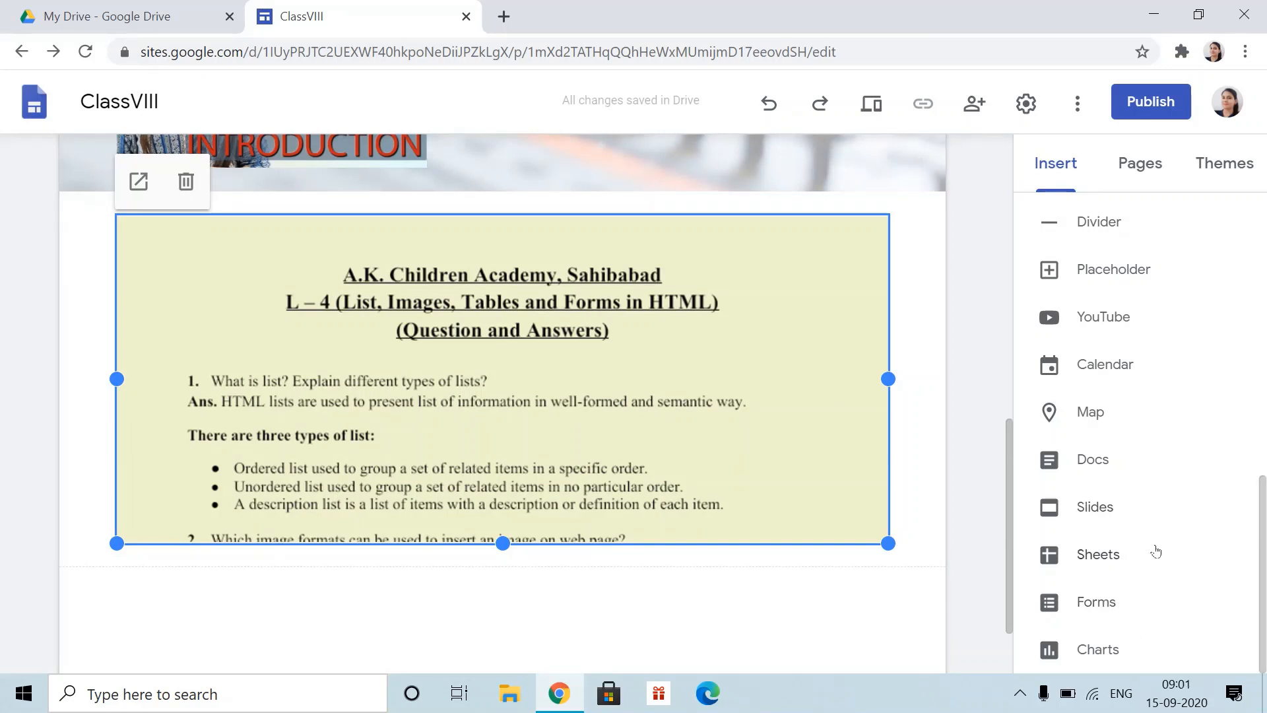
{"action": "scroll", "coordinate": [1136, 561], "scroll_direction": "up", "scroll_amount": 3}
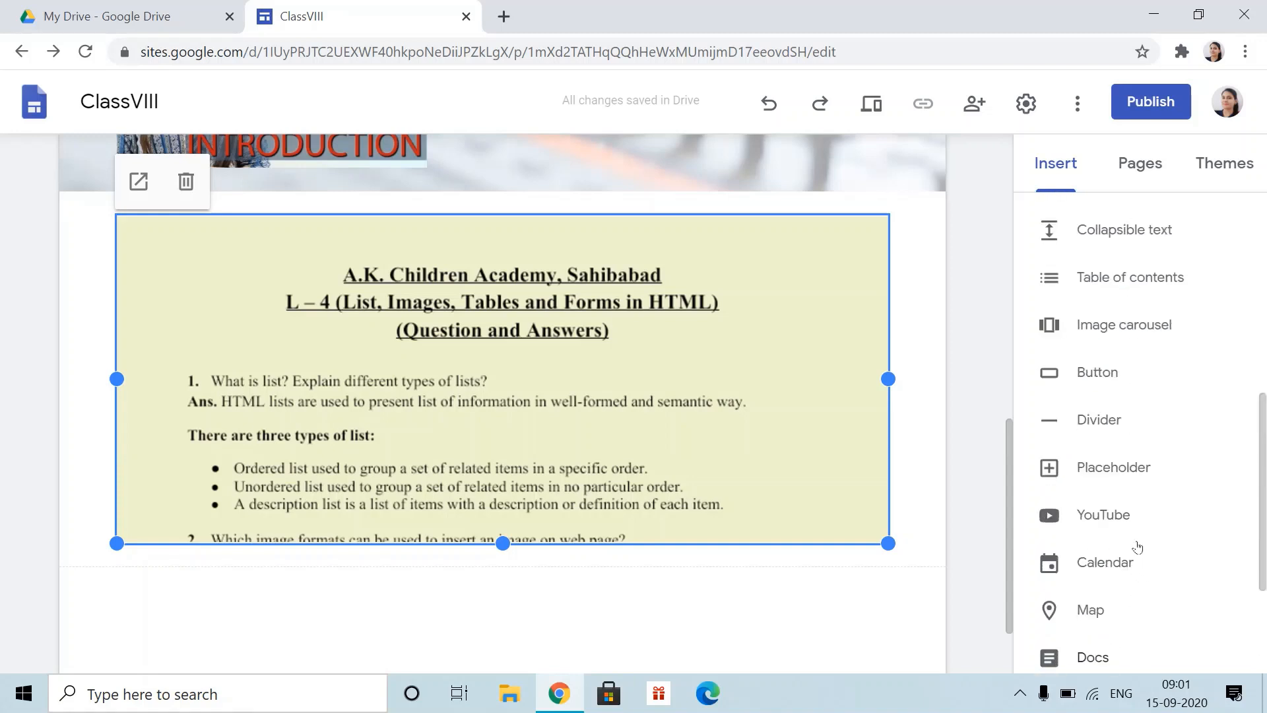
{"action": "scroll", "coordinate": [1124, 545], "scroll_direction": "down", "scroll_amount": 3}
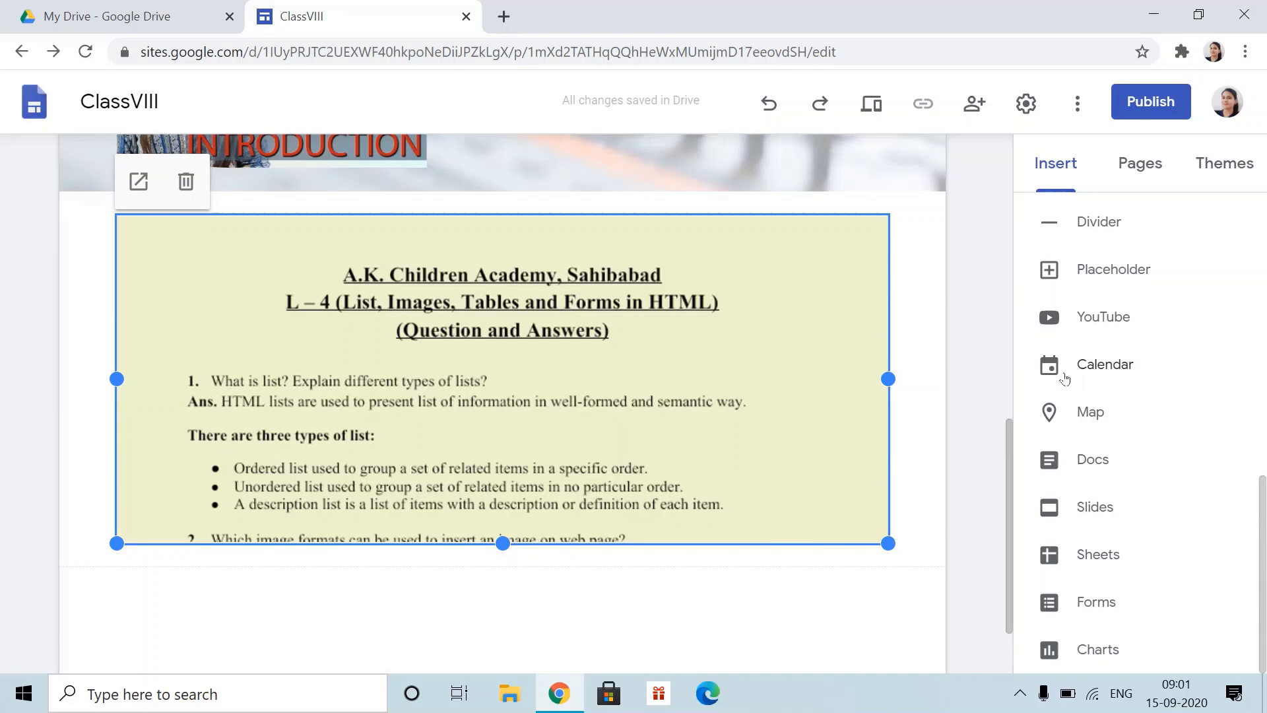
{"action": "scroll", "coordinate": [811, 449], "scroll_direction": "up", "scroll_amount": 8}
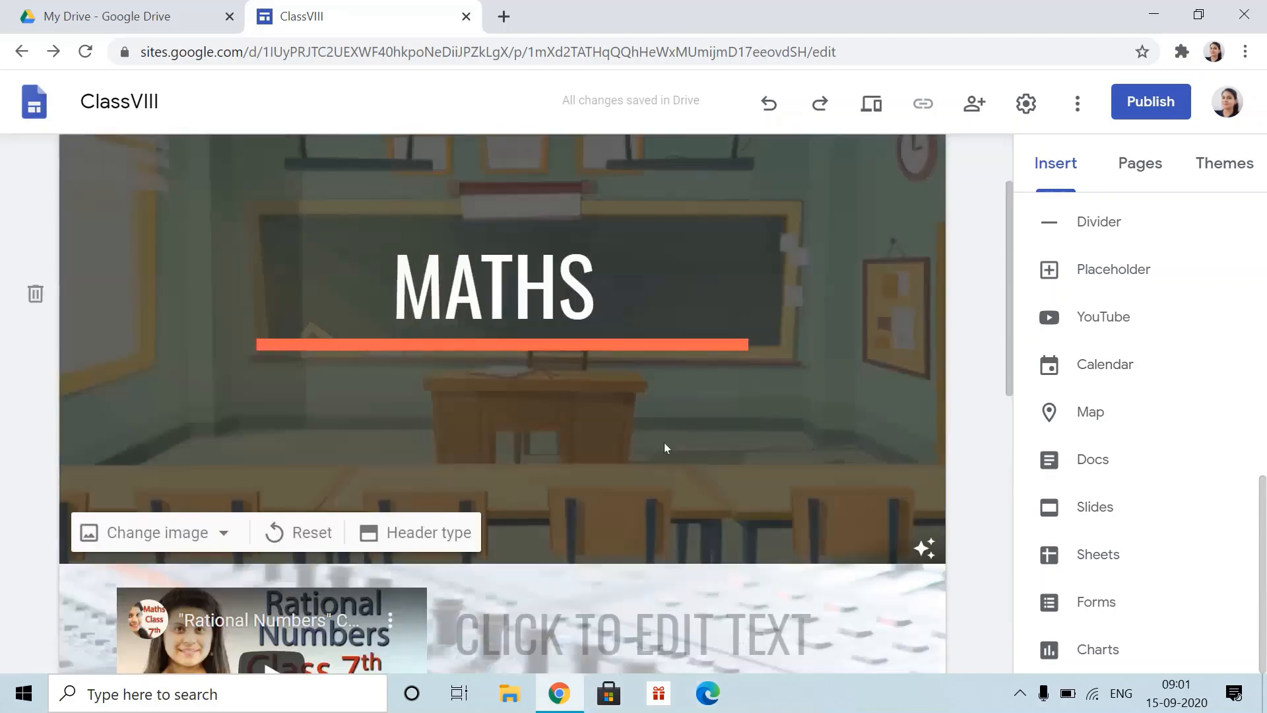
{"action": "scroll", "coordinate": [632, 519], "scroll_direction": "up", "scroll_amount": 2}
{"action": "mouse_move", "coordinate": [853, 173]}
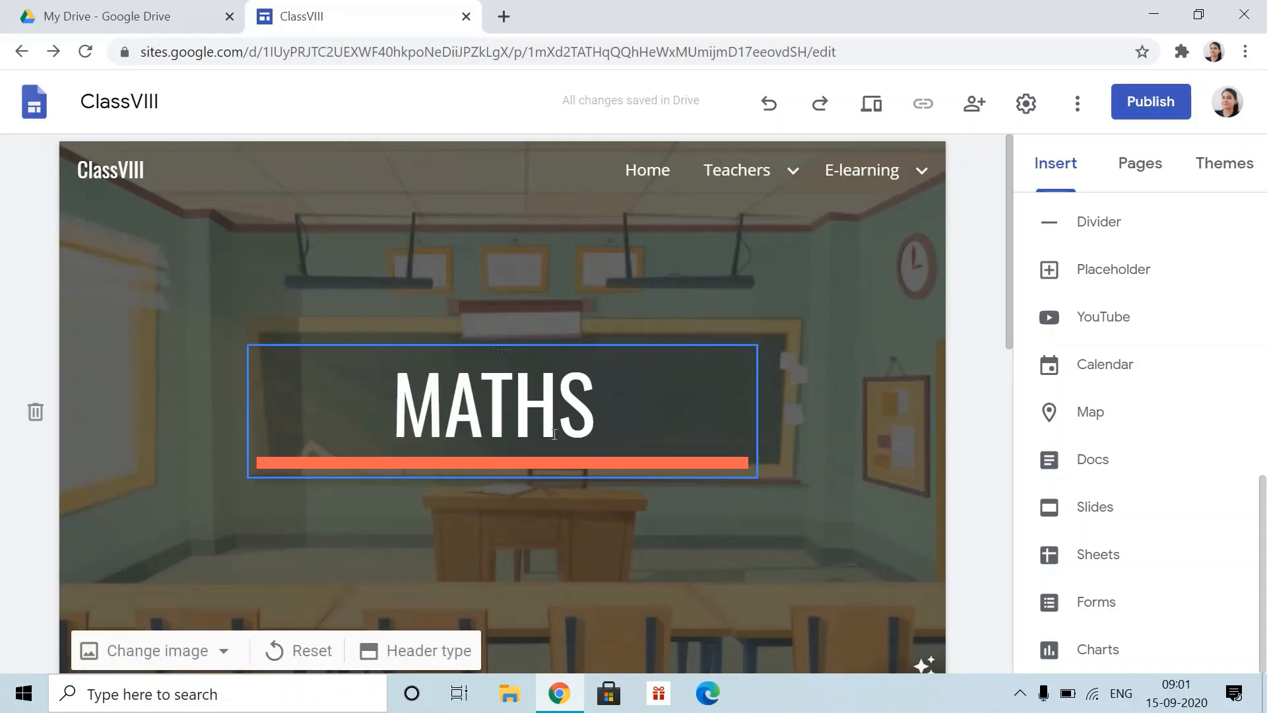
{"action": "left_click", "coordinate": [648, 170]}
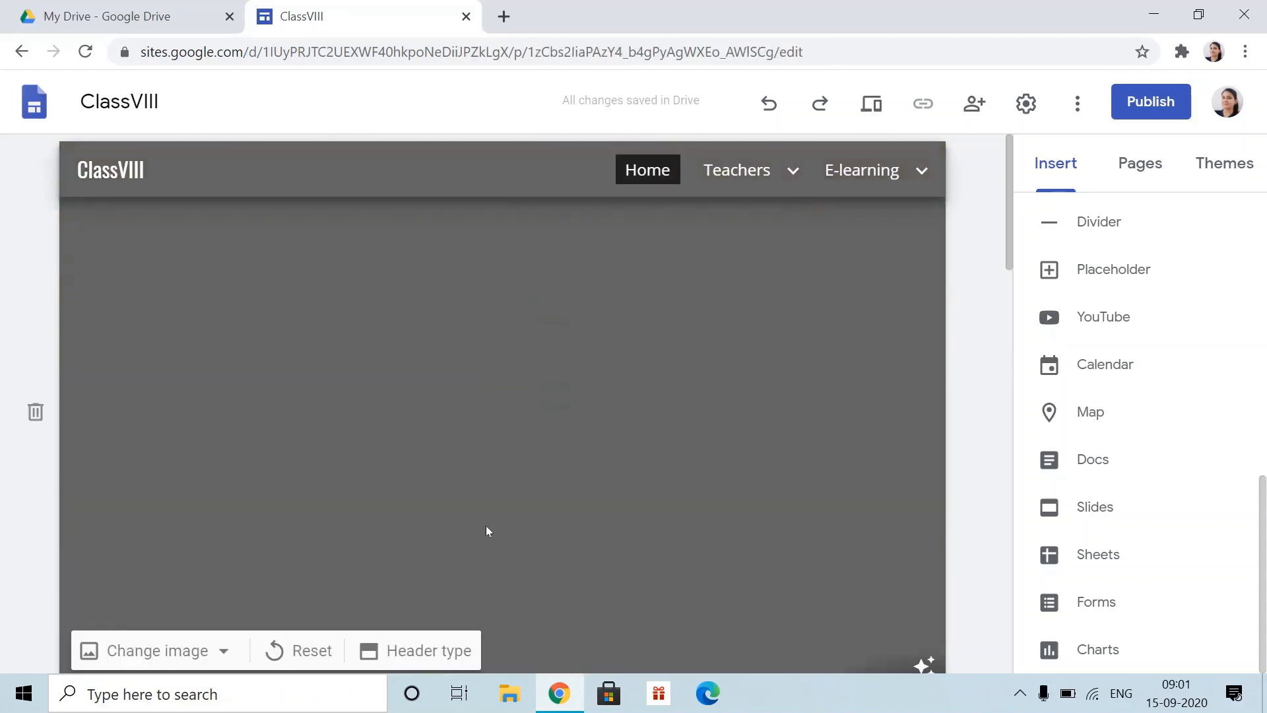
- Link the home-page E-Learning image to the E-learning page
{"action": "scroll", "coordinate": [509, 564], "scroll_direction": "down", "scroll_amount": 5}
{"action": "scroll", "coordinate": [510, 564], "scroll_direction": "down", "scroll_amount": 10}
{"action": "scroll", "coordinate": [628, 367], "scroll_direction": "up", "scroll_amount": 7}
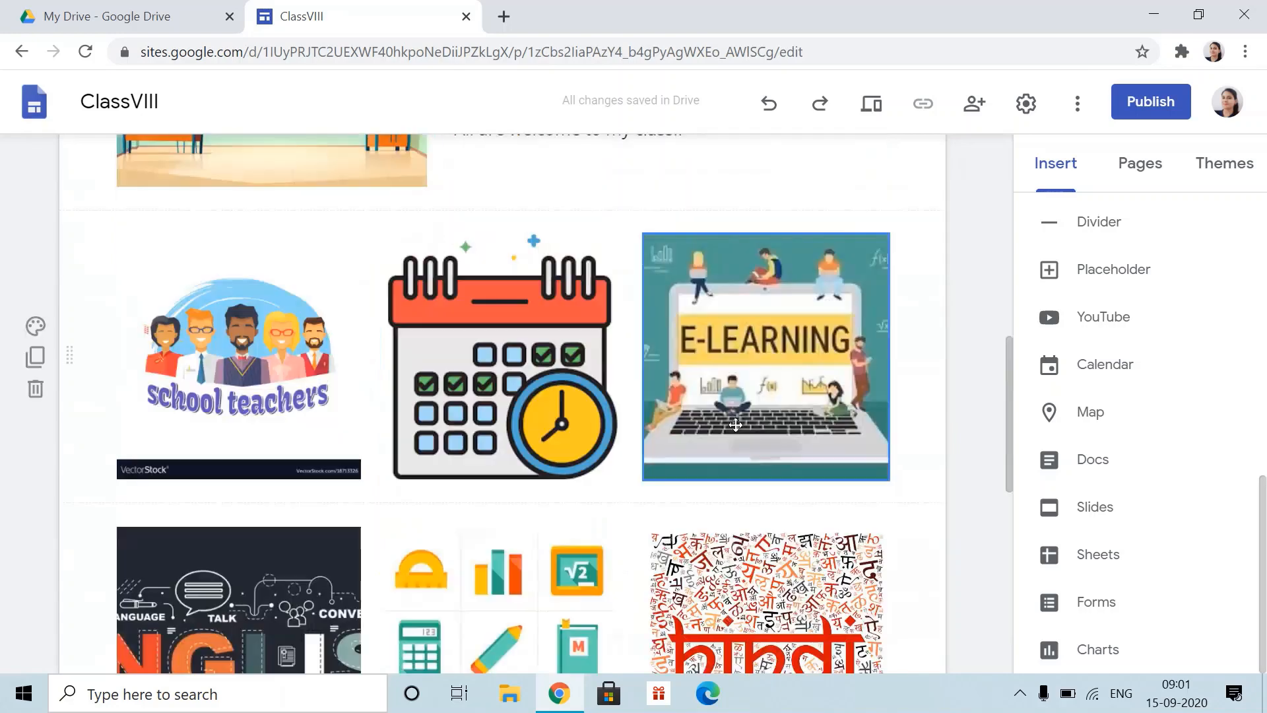
{"action": "scroll", "coordinate": [501, 581], "scroll_direction": "down", "scroll_amount": 3}
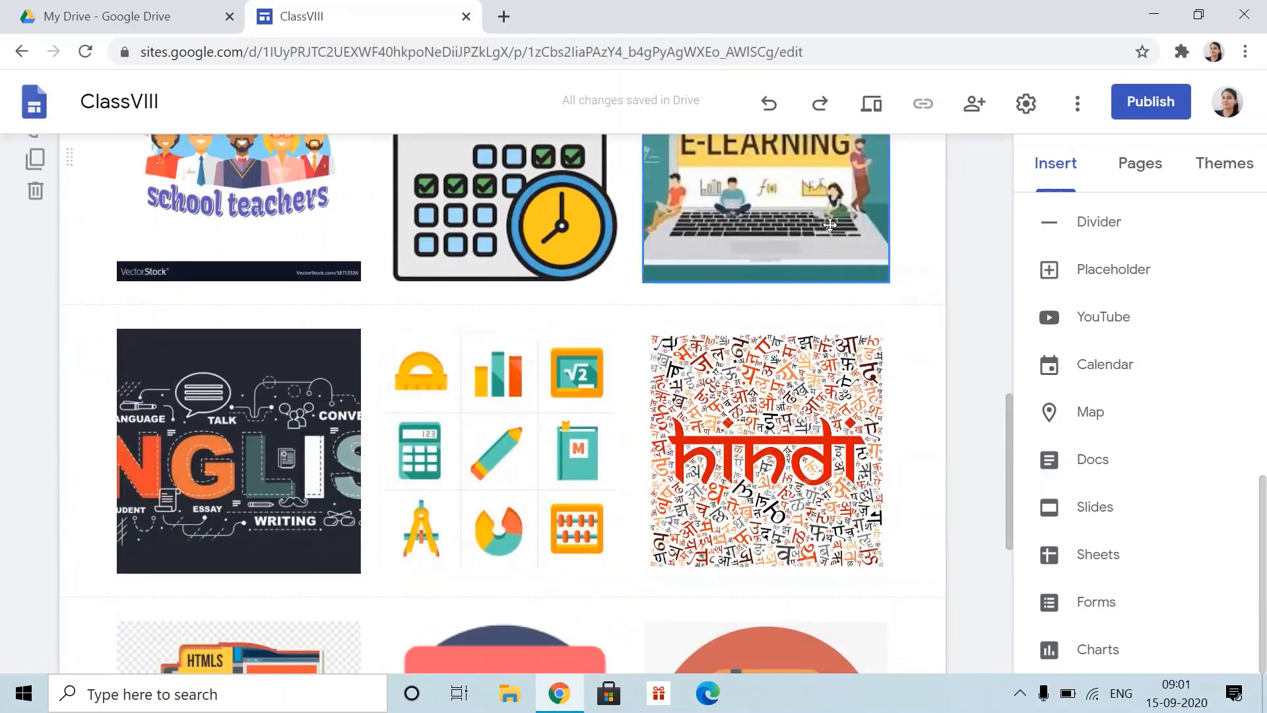
{"action": "scroll", "coordinate": [689, 250], "scroll_direction": "up", "scroll_amount": 5}
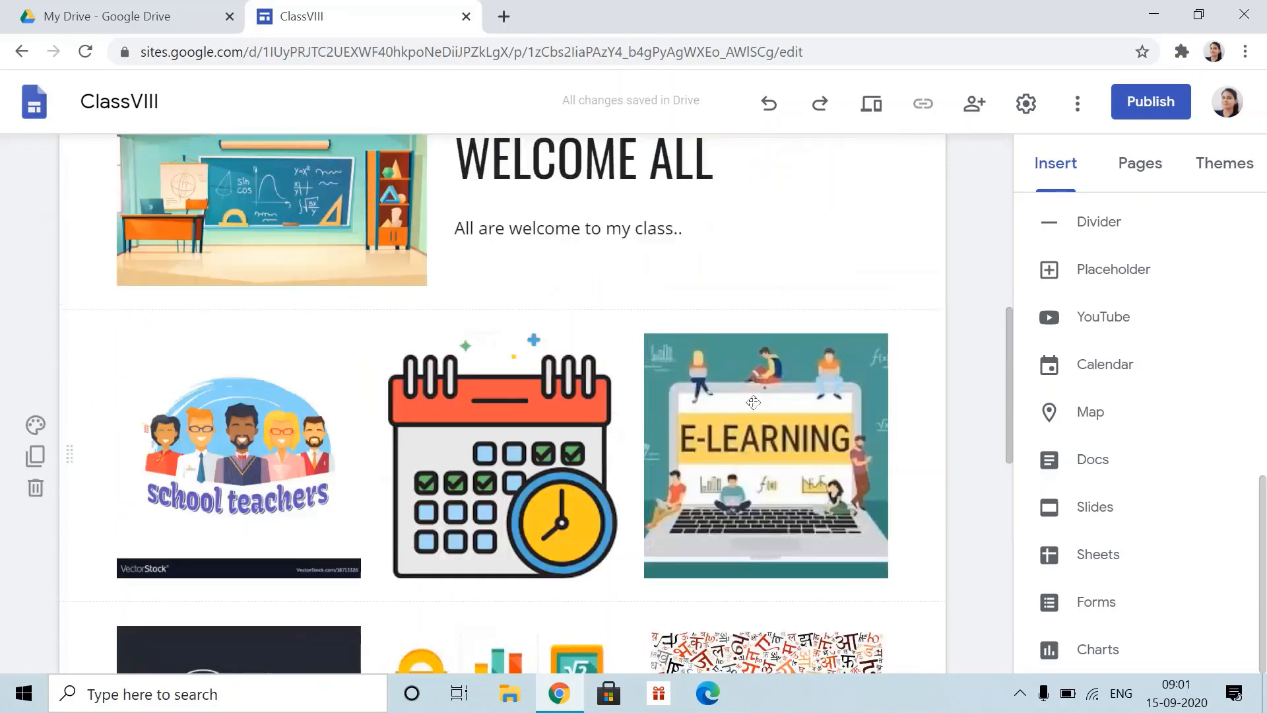
{"action": "left_click", "coordinate": [770, 448]}
{"action": "left_click", "coordinate": [768, 295]}
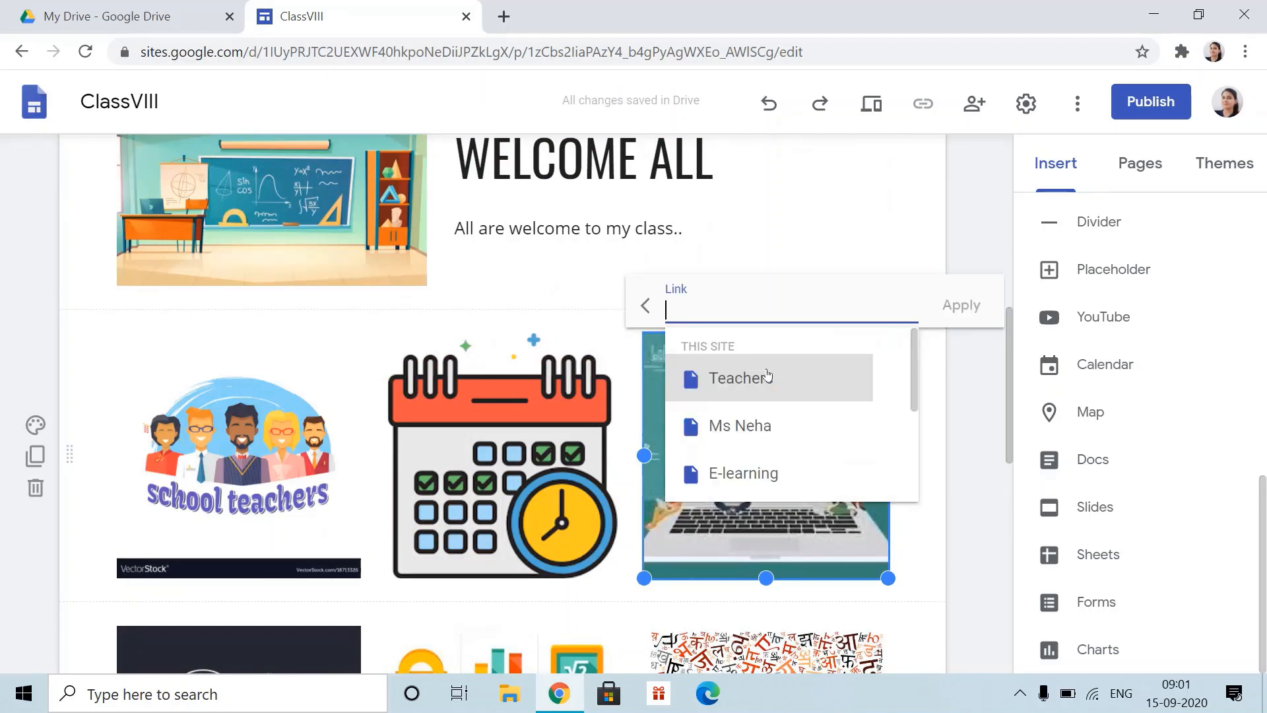
{"action": "left_click", "coordinate": [770, 473]}
{"action": "left_click", "coordinate": [962, 305]}
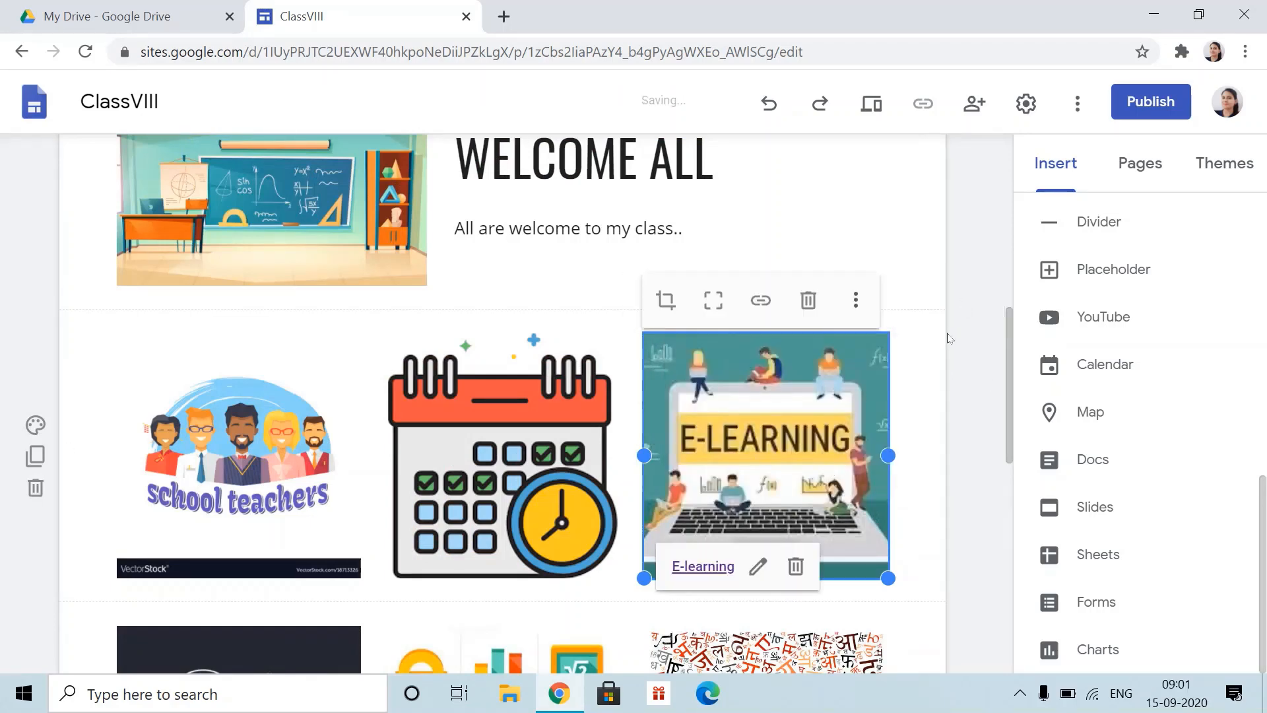
- Link the maths icons image to the Maths page
{"action": "scroll", "coordinate": [490, 207], "scroll_direction": "down", "scroll_amount": 6}
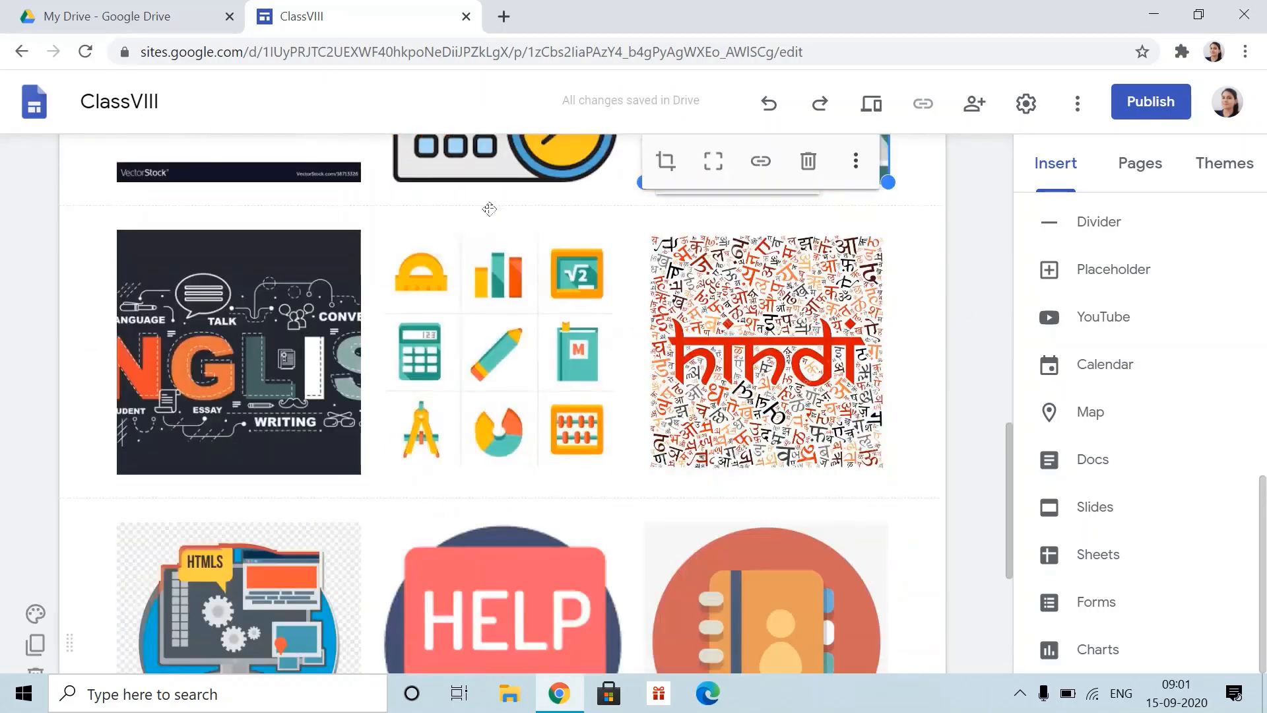
{"action": "scroll", "coordinate": [462, 297], "scroll_direction": "down", "scroll_amount": 3}
{"action": "left_click", "coordinate": [512, 189]}
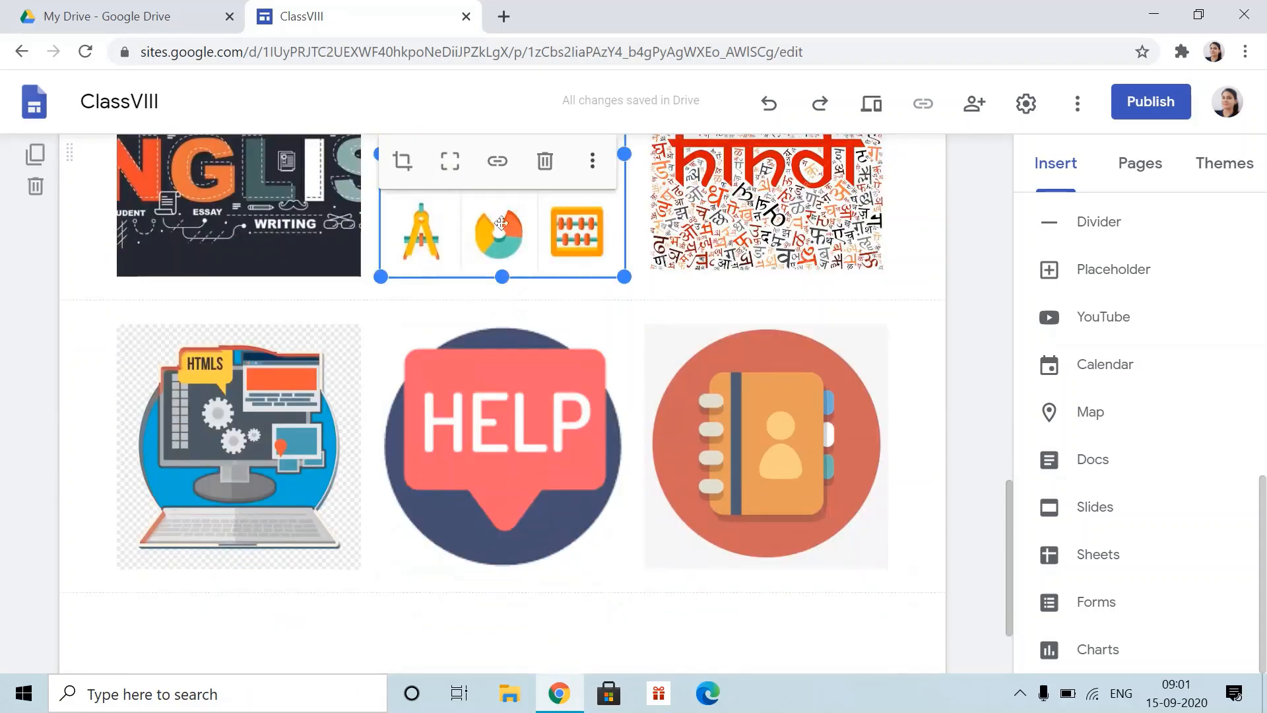
{"action": "left_click", "coordinate": [498, 162]}
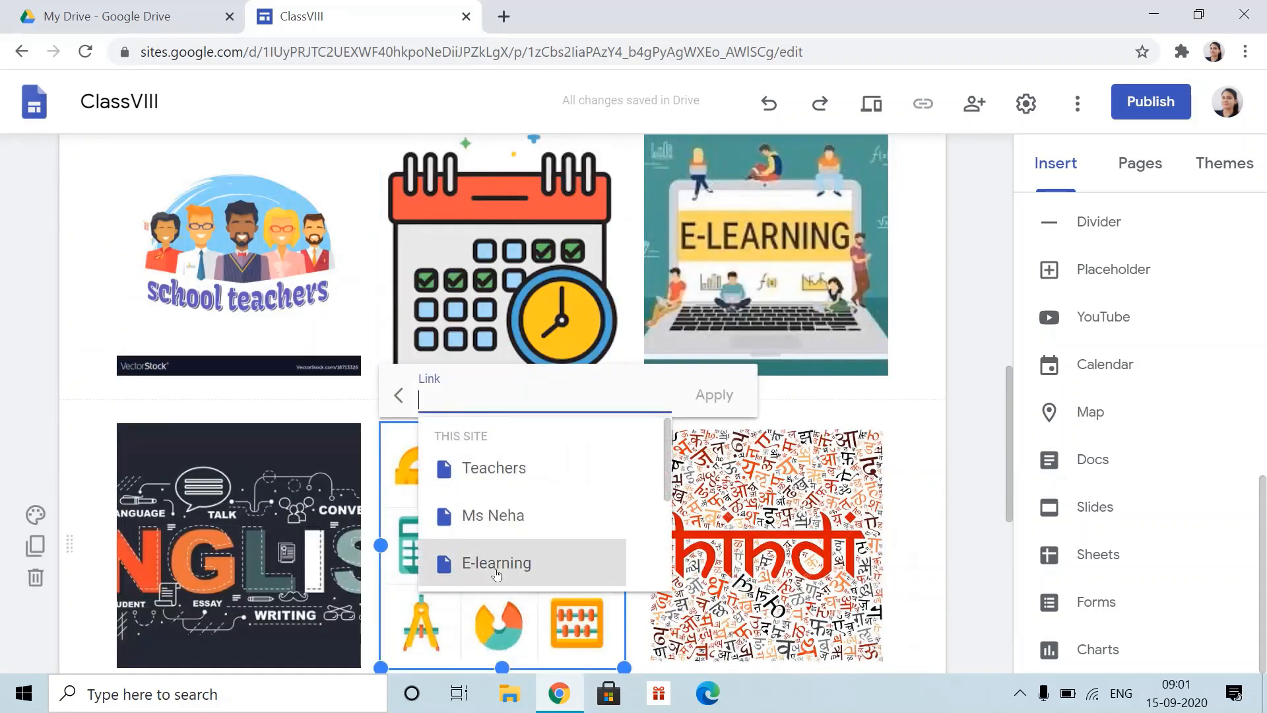
{"action": "scroll", "coordinate": [506, 465], "scroll_direction": "down", "scroll_amount": 3}
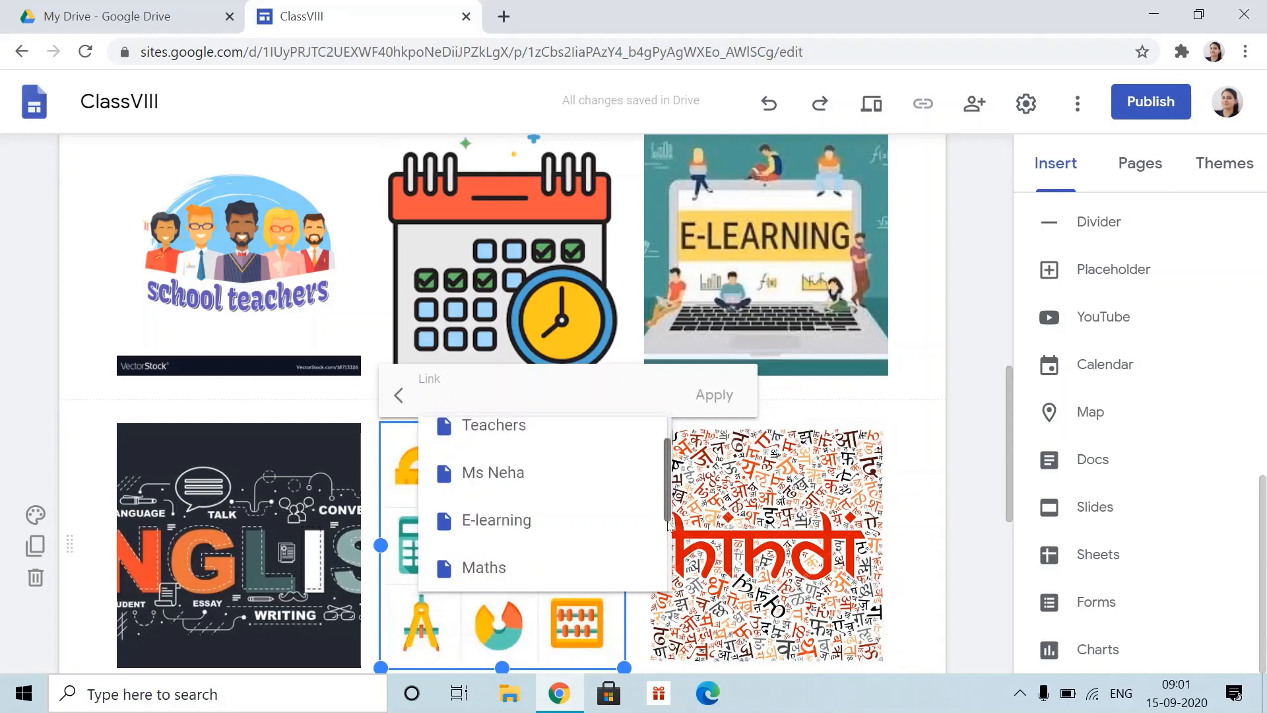
{"action": "left_click", "coordinate": [506, 462]}
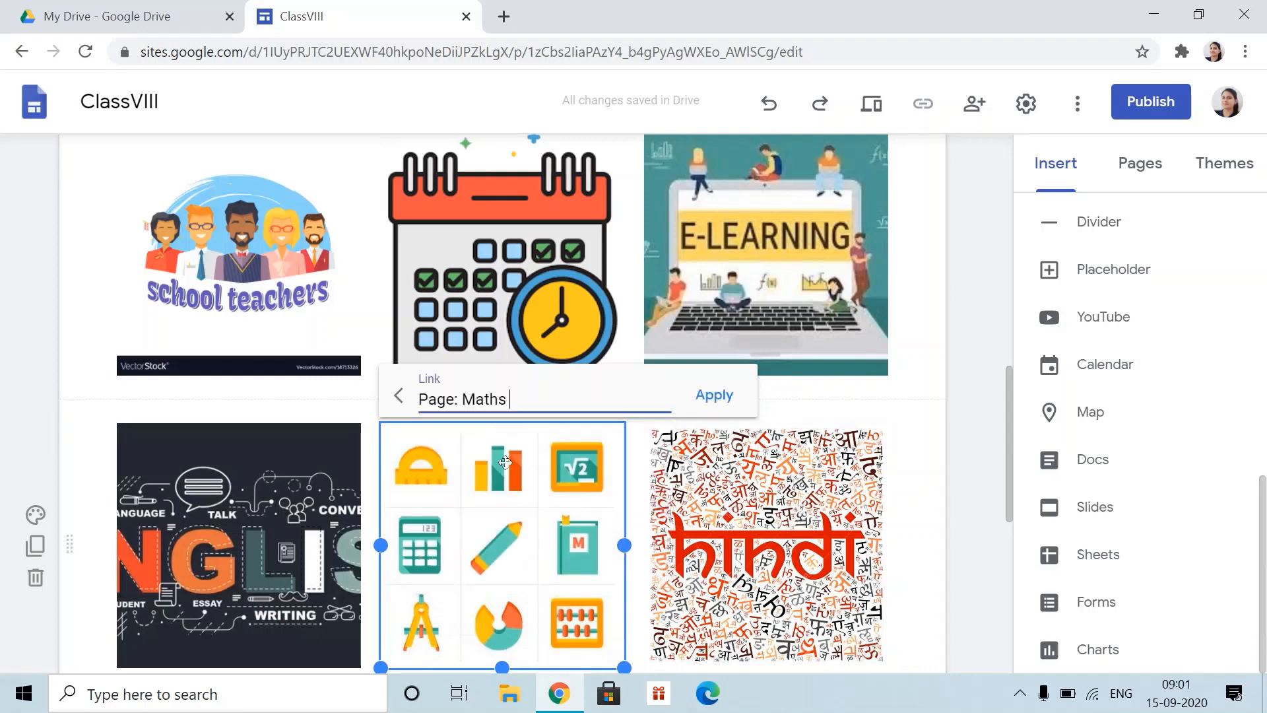
{"action": "left_click", "coordinate": [726, 411]}
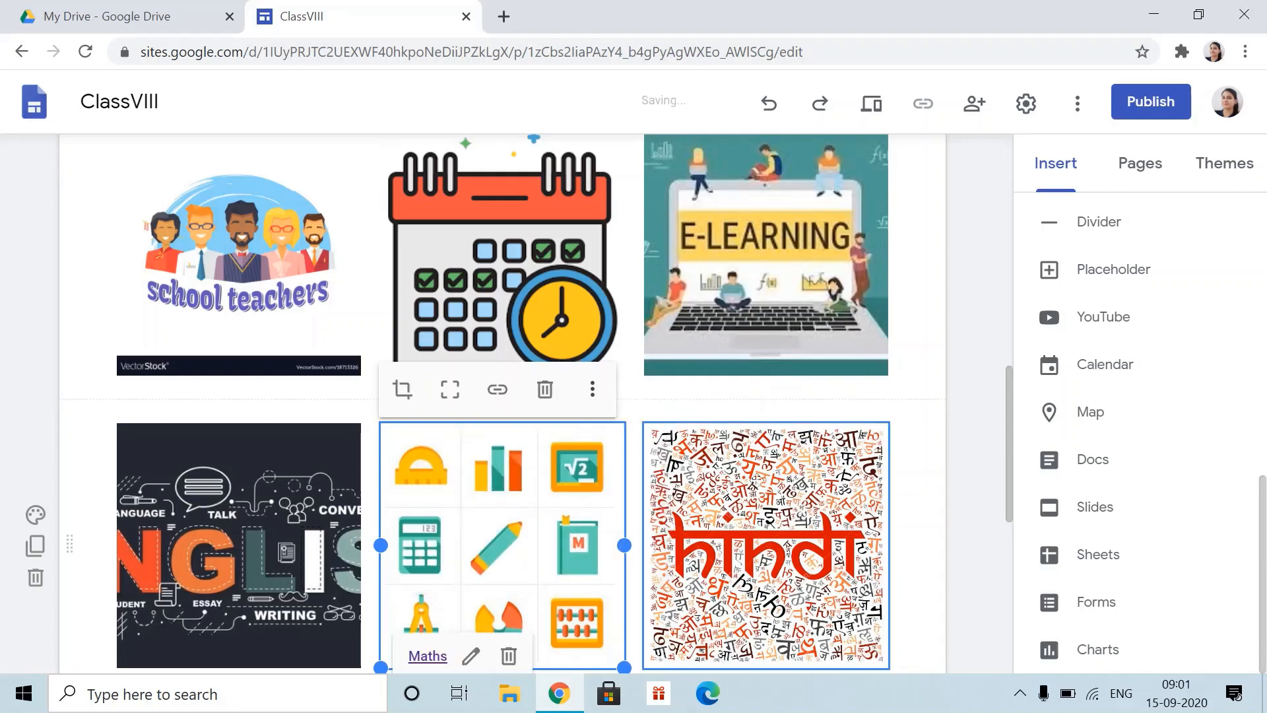
{"action": "left_click", "coordinate": [871, 103]}
- In preview, follow the E-Learning image to confirm it opens the E-learning page
{"action": "scroll", "coordinate": [784, 524], "scroll_direction": "down", "scroll_amount": 15}
{"action": "scroll", "coordinate": [709, 498], "scroll_direction": "down", "scroll_amount": 3}
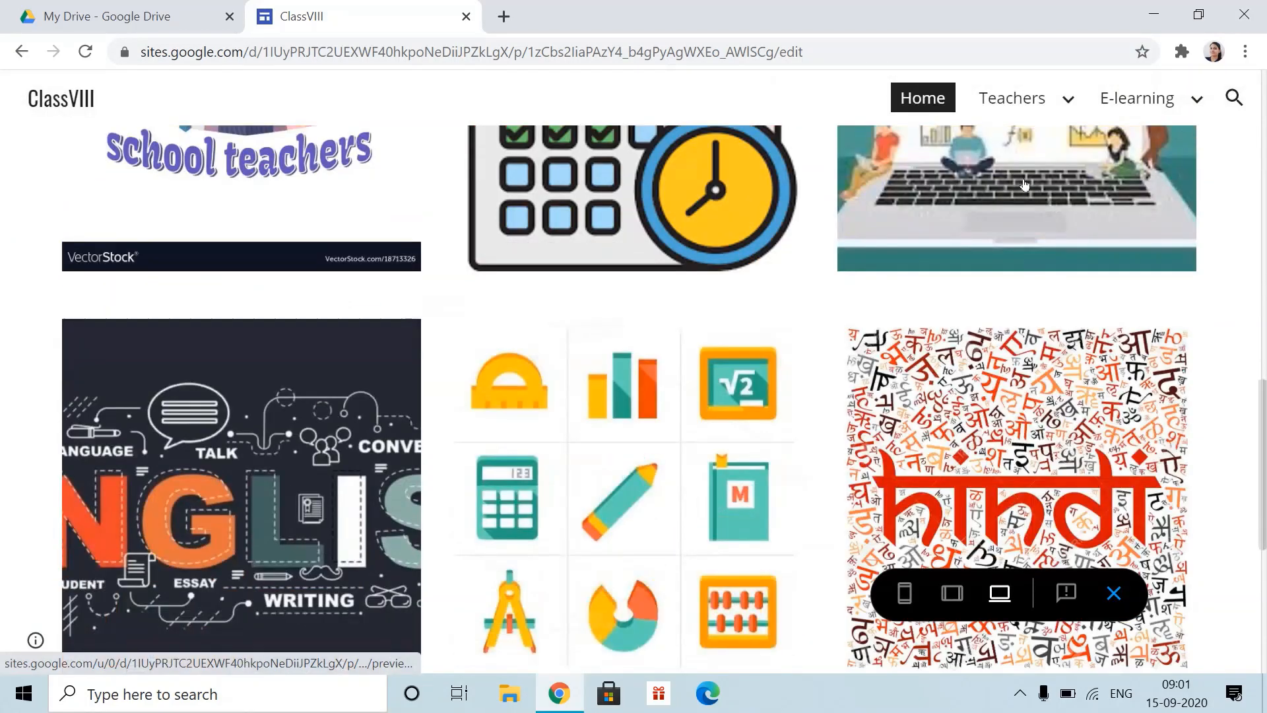
{"action": "left_click", "coordinate": [1021, 203]}
{"action": "scroll", "coordinate": [851, 354], "scroll_direction": "down", "scroll_amount": 5}
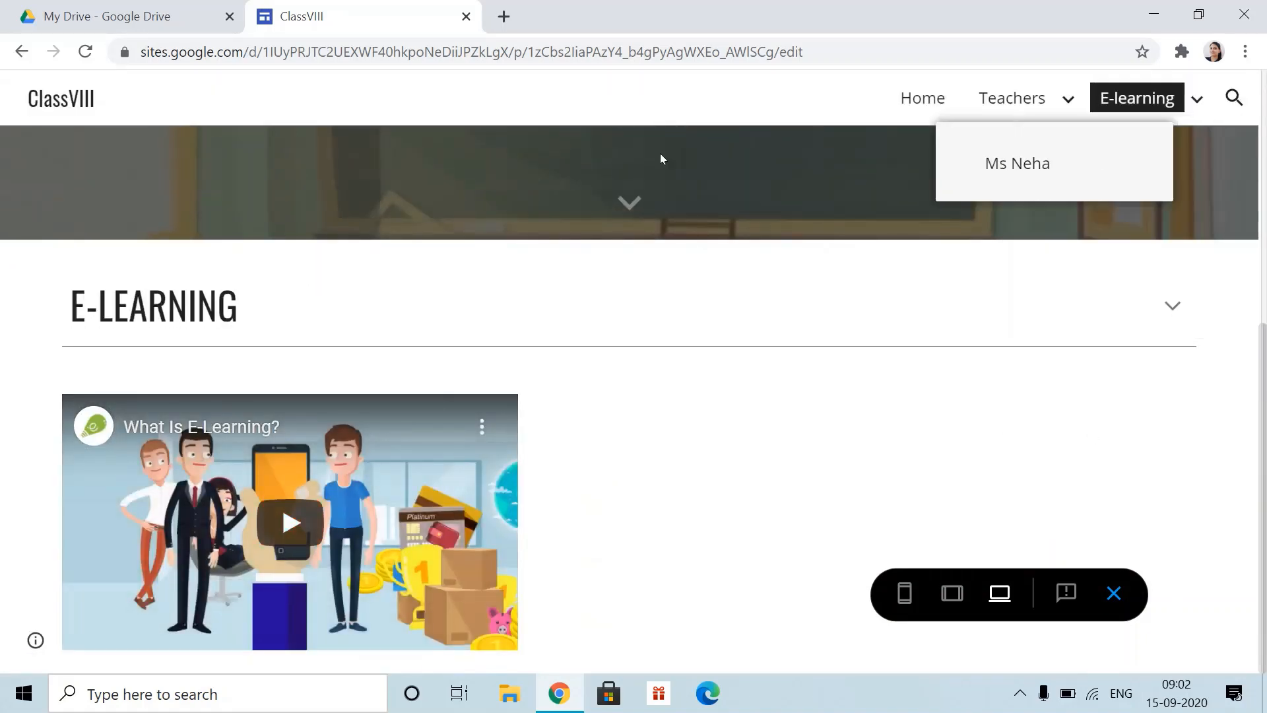
- Return to the preview Home page and check the maths image leads to the Maths page
{"action": "left_click", "coordinate": [944, 99]}
{"action": "scroll", "coordinate": [647, 485], "scroll_direction": "down", "scroll_amount": 5}
{"action": "scroll", "coordinate": [647, 488], "scroll_direction": "down", "scroll_amount": 10}
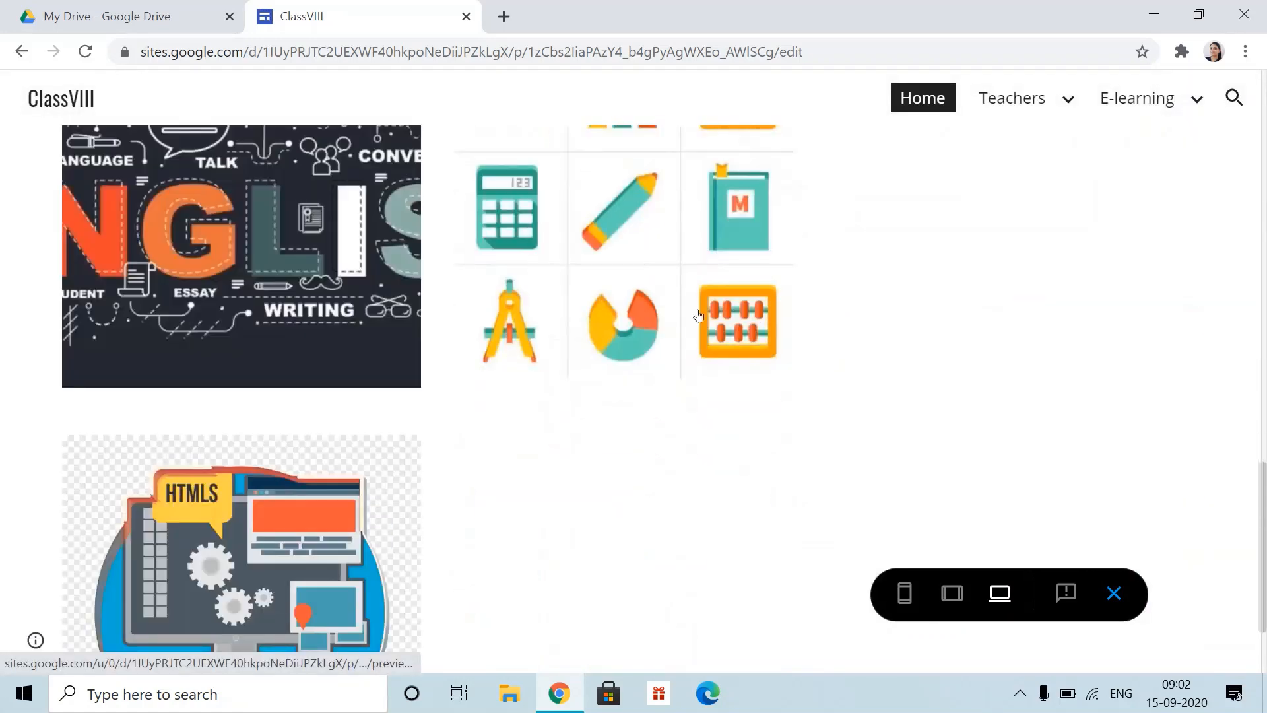
{"action": "scroll", "coordinate": [755, 349], "scroll_direction": "down", "scroll_amount": 5}
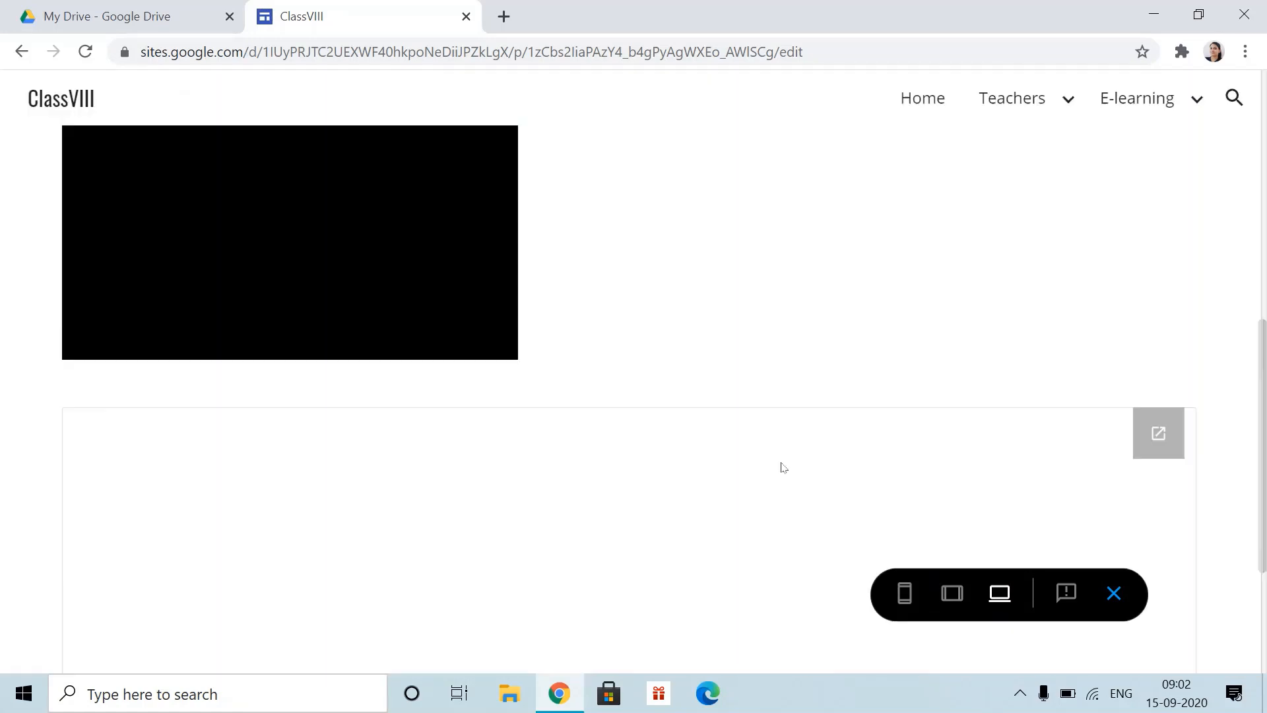
{"action": "scroll", "coordinate": [1076, 367], "scroll_direction": "down", "scroll_amount": 2}
{"action": "scroll", "coordinate": [1067, 359], "scroll_direction": "up", "scroll_amount": 10}
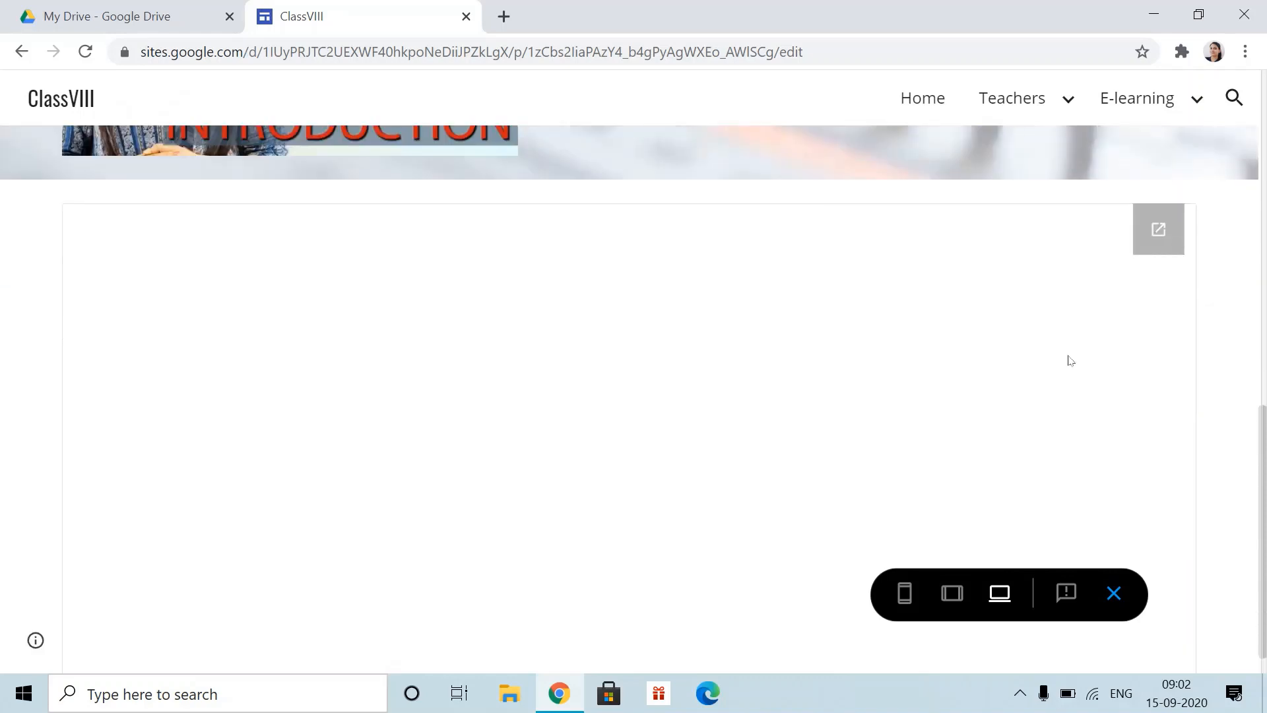
{"action": "scroll", "coordinate": [911, 416], "scroll_direction": "down", "scroll_amount": 7}
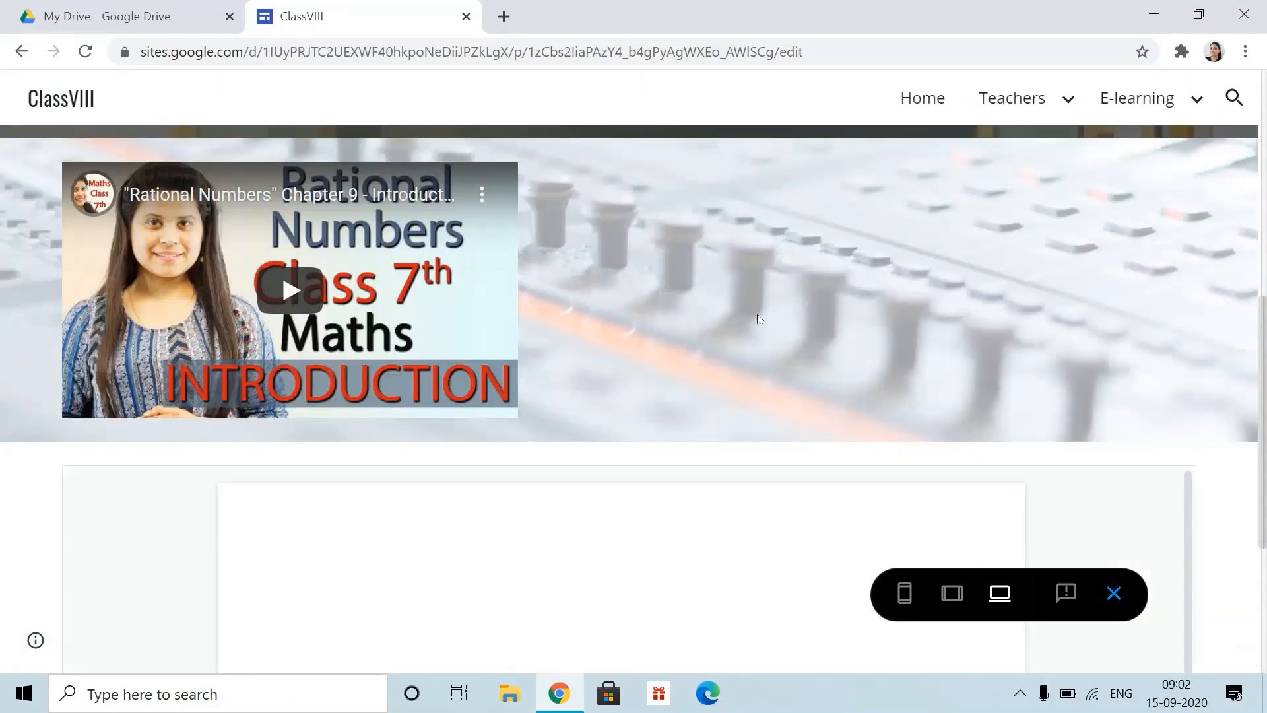
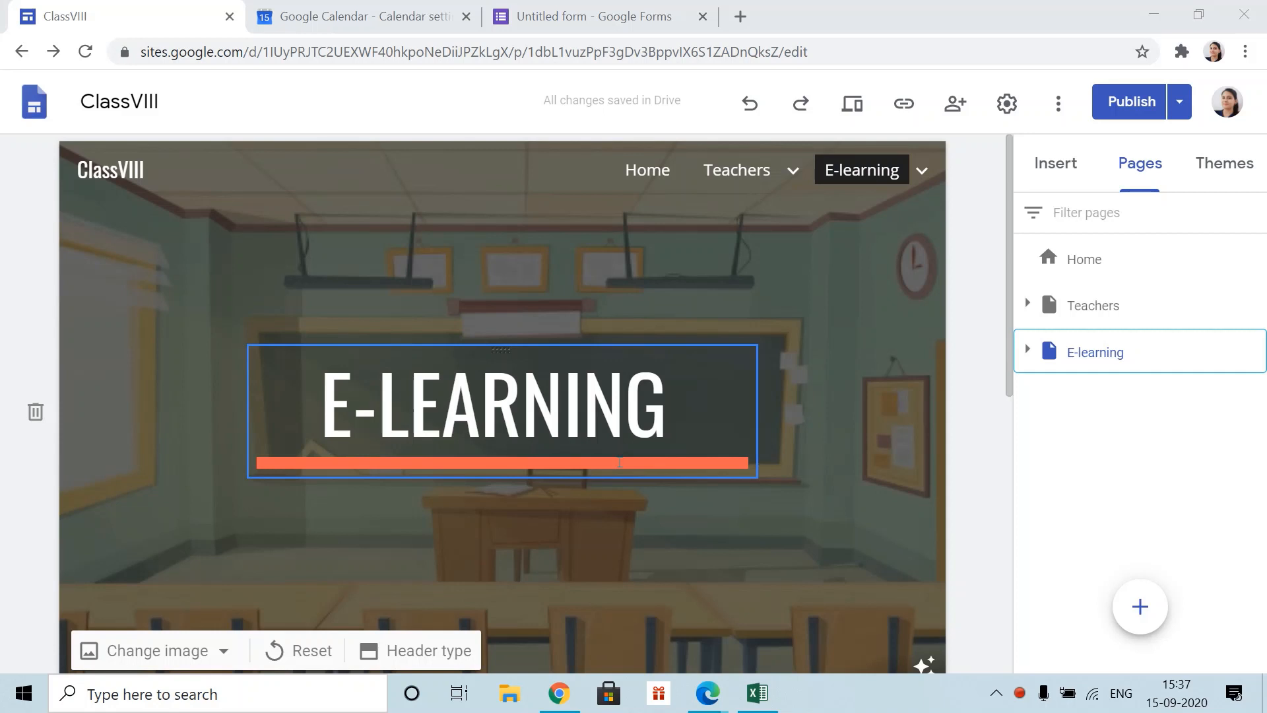
- Go to the ClassVIII Home page in the editor and show the site's page list
{"action": "left_click", "coordinate": [1056, 163]}
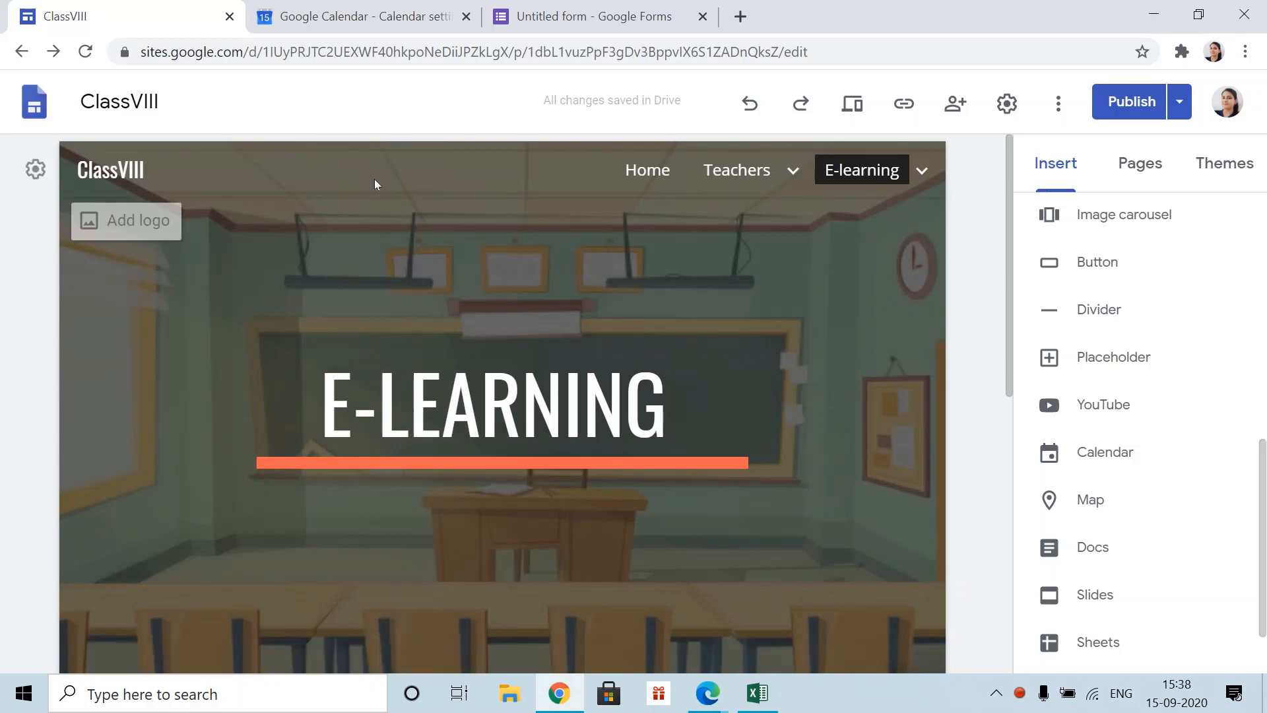
{"action": "left_click", "coordinate": [655, 173]}
{"action": "scroll", "coordinate": [675, 462], "scroll_direction": "down", "scroll_amount": 15}
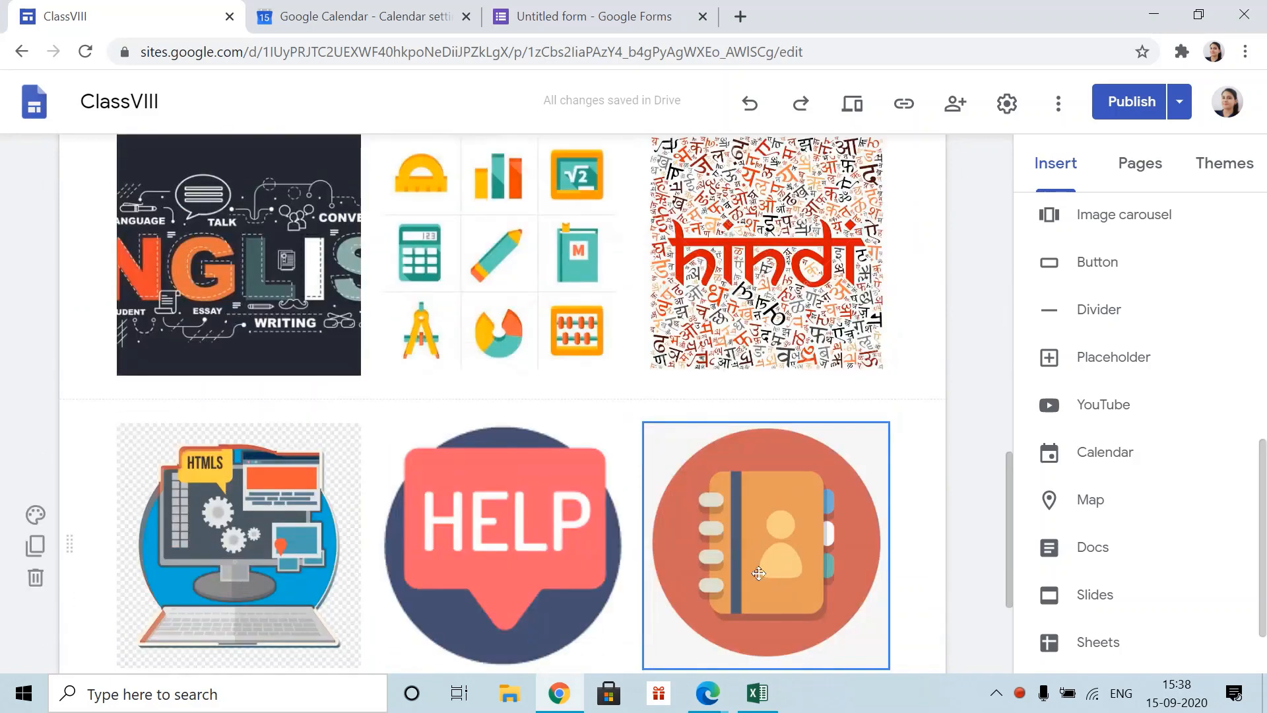
{"action": "scroll", "coordinate": [764, 453], "scroll_direction": "up", "scroll_amount": 10}
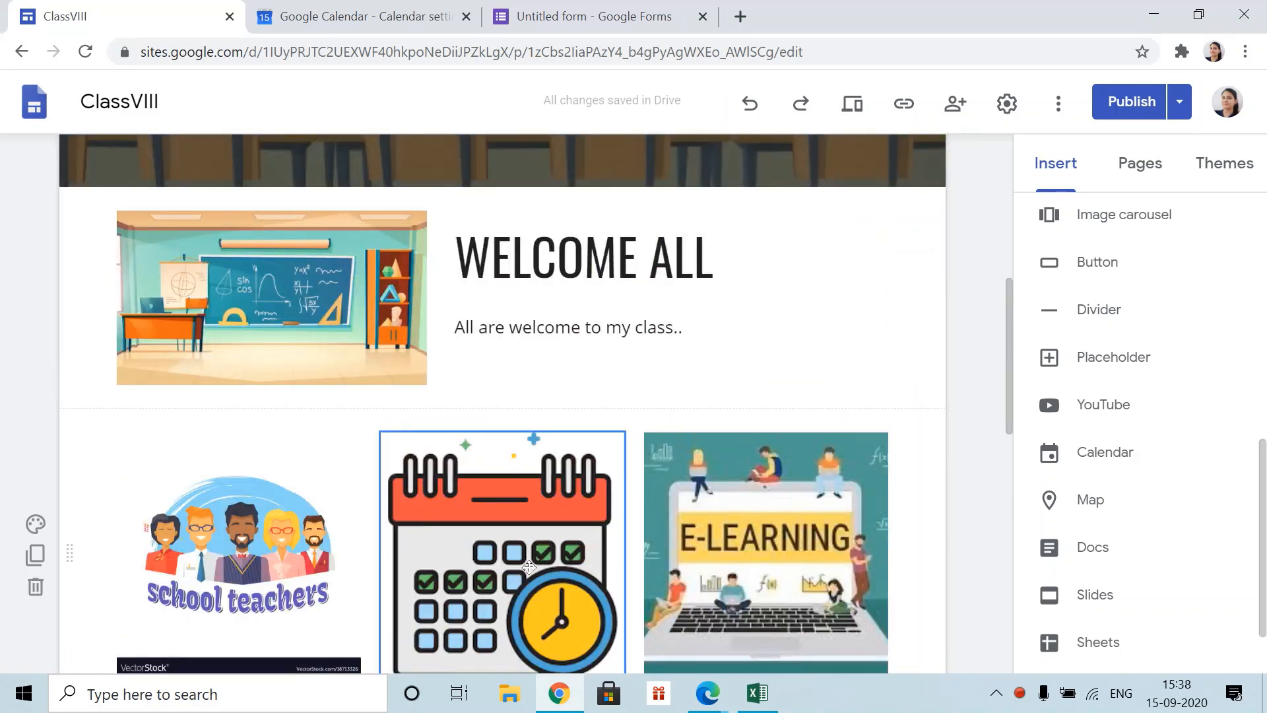
{"action": "scroll", "coordinate": [705, 442], "scroll_direction": "up", "scroll_amount": 8}
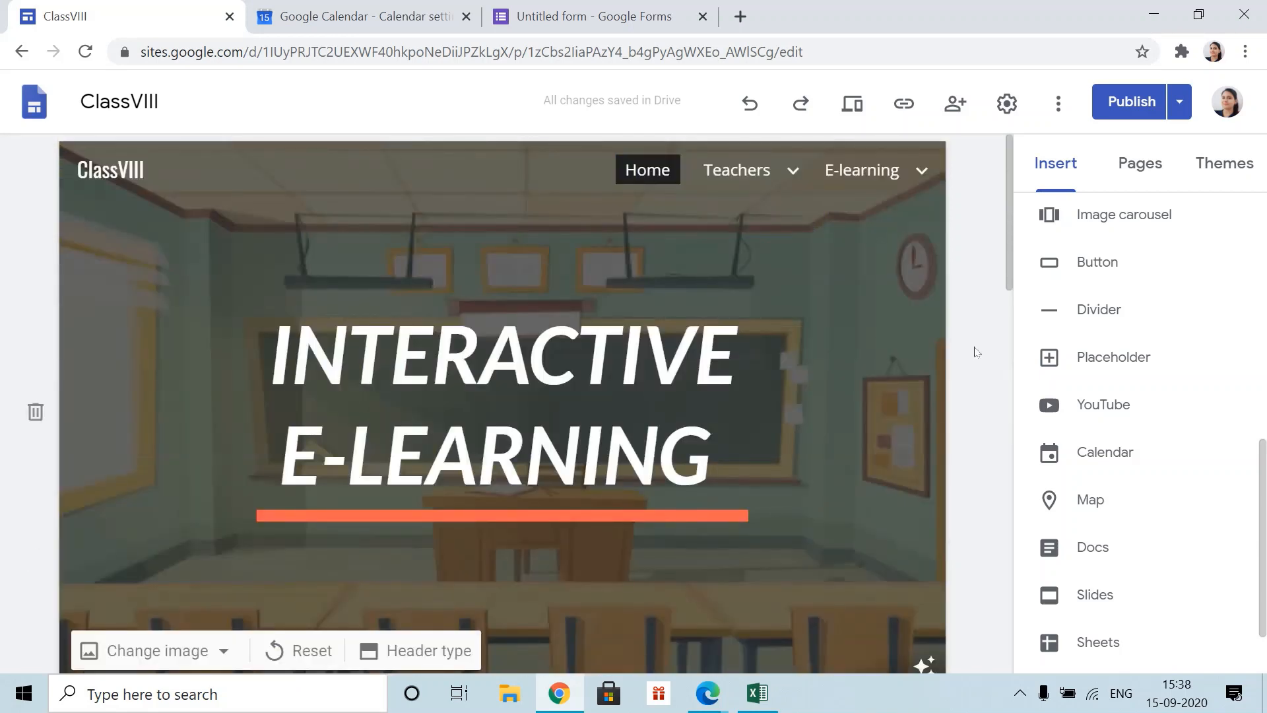
{"action": "left_click", "coordinate": [1126, 177]}
- Add a new page named Schedule
{"action": "left_click", "coordinate": [1140, 608]}
{"action": "type", "text": "Schedul"}
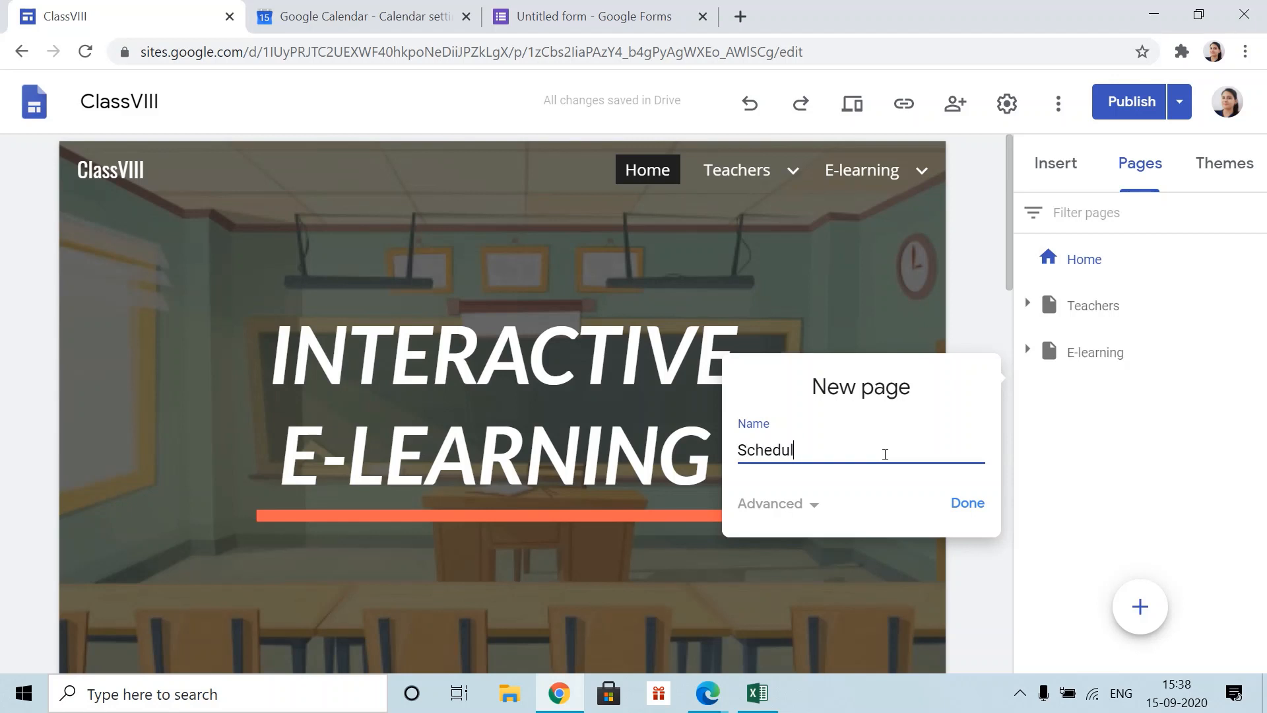
{"action": "type", "text": "e"}
{"action": "left_click", "coordinate": [968, 503]}
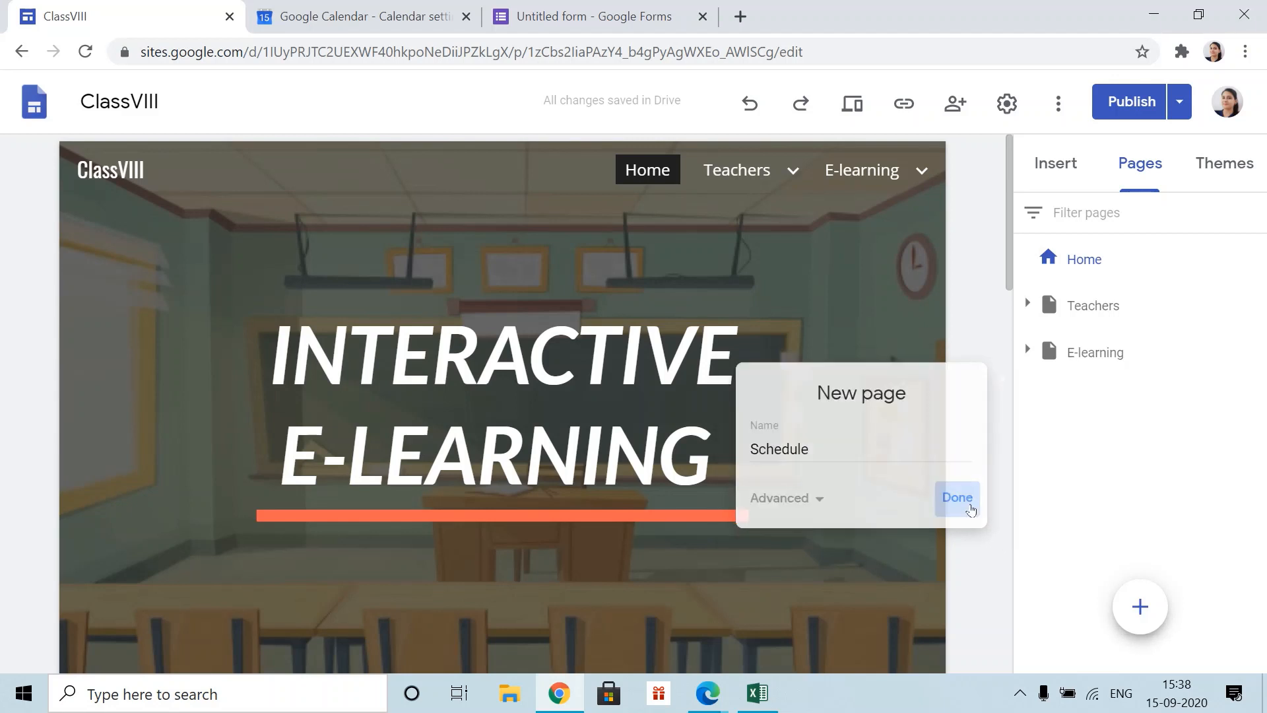
- Return to the Home page and select the calendar image in the subject grid
{"action": "scroll", "coordinate": [622, 548], "scroll_direction": "down", "scroll_amount": 3}
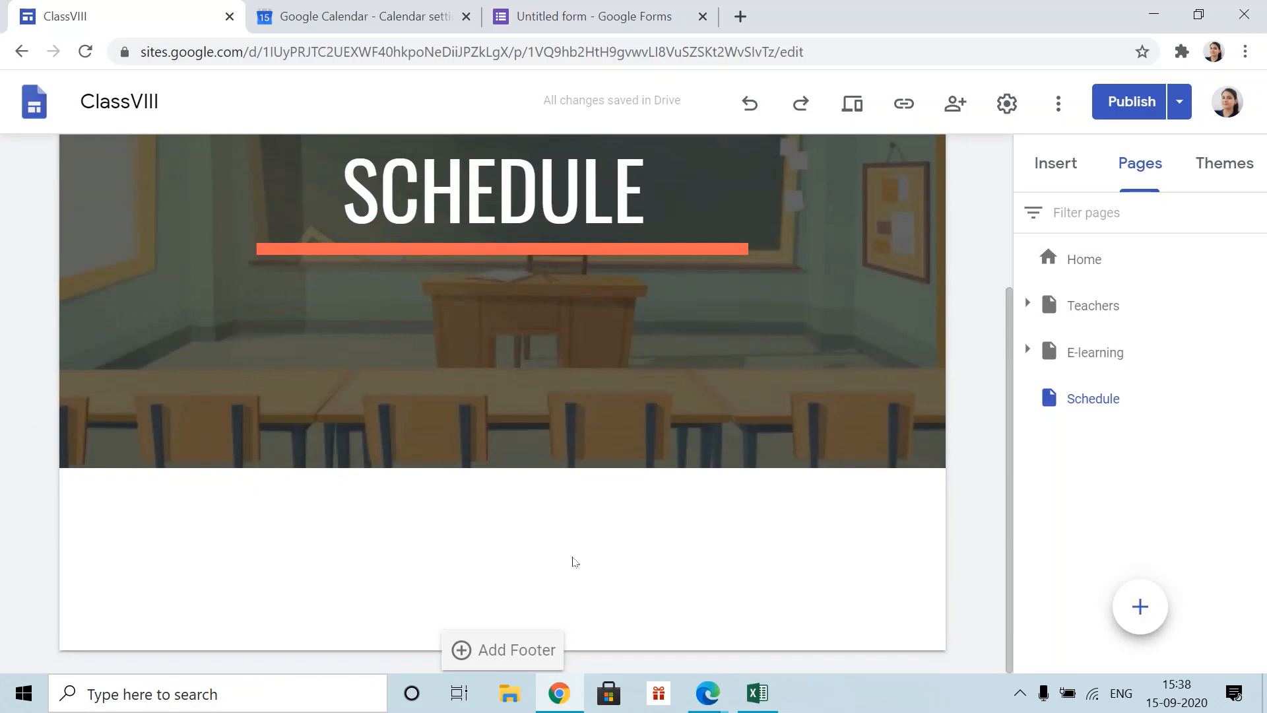
{"action": "scroll", "coordinate": [766, 218], "scroll_direction": "up", "scroll_amount": 3}
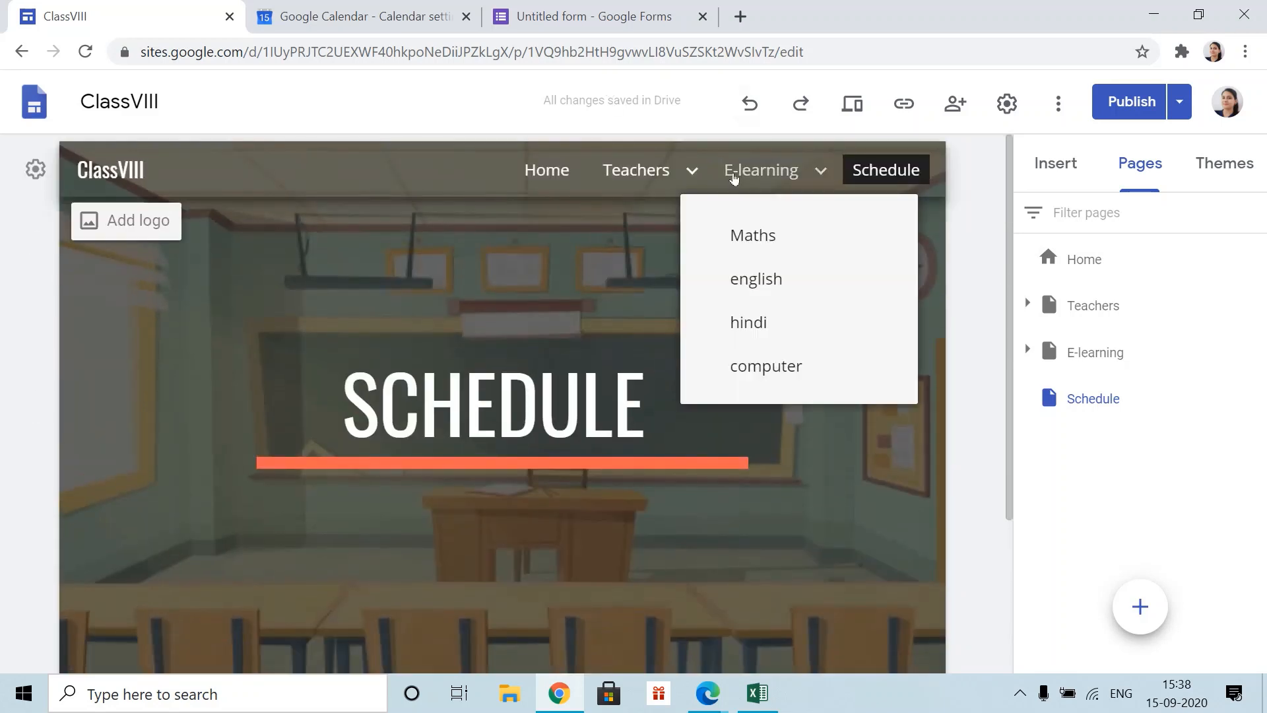
{"action": "left_click", "coordinate": [560, 179]}
{"action": "scroll", "coordinate": [453, 474], "scroll_direction": "down", "scroll_amount": 8}
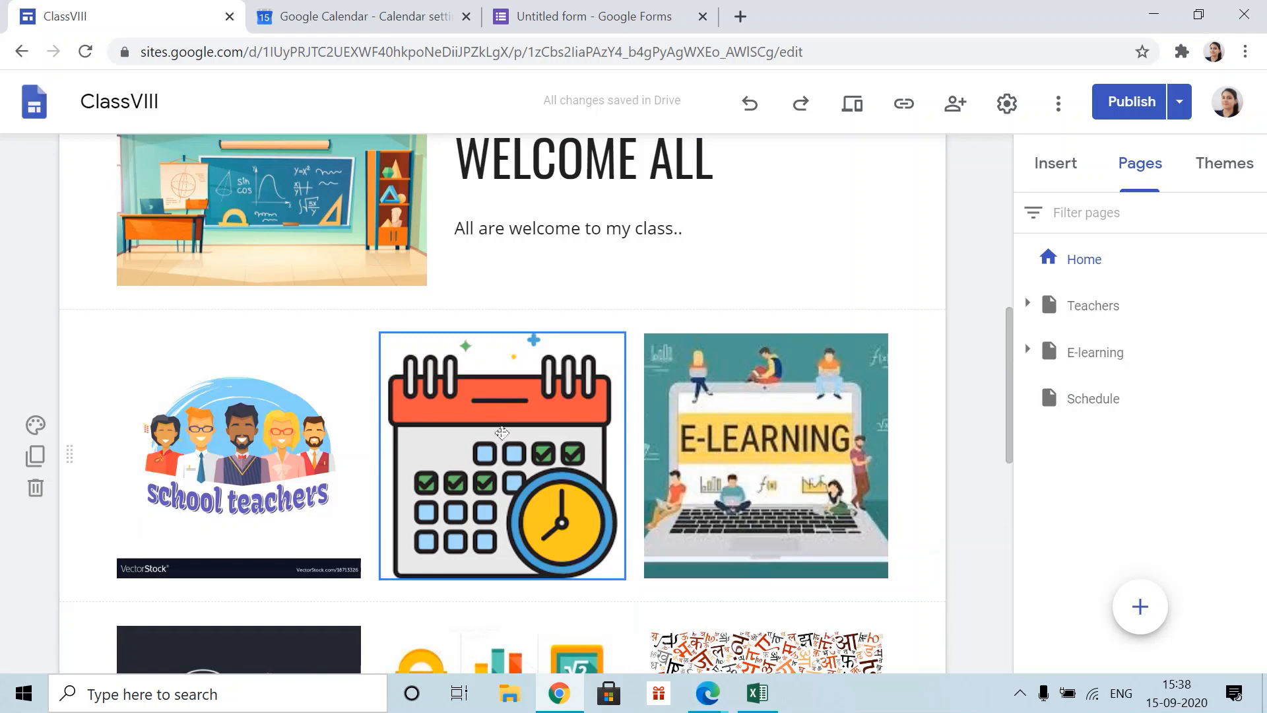
{"action": "left_click", "coordinate": [502, 436]}
- Replace the calendar image's old link with a link to the Schedule page
{"action": "left_click", "coordinate": [497, 299]}
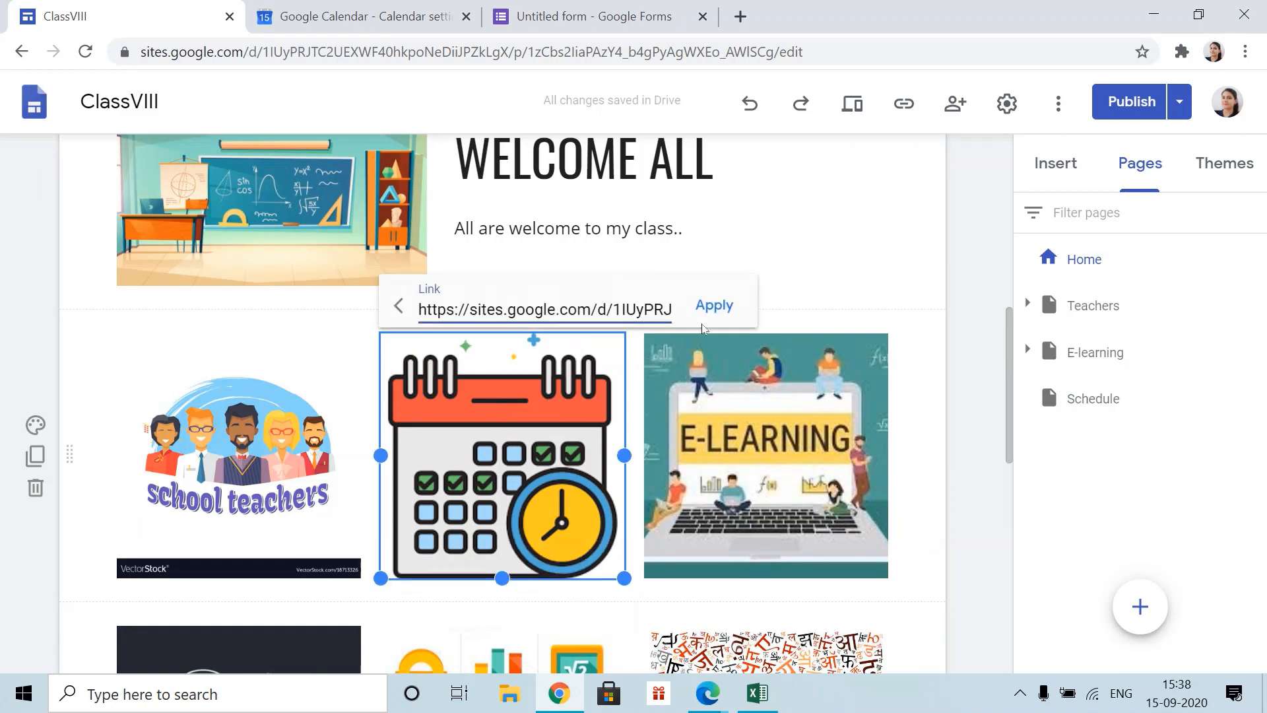
{"action": "left_click", "coordinate": [401, 308]}
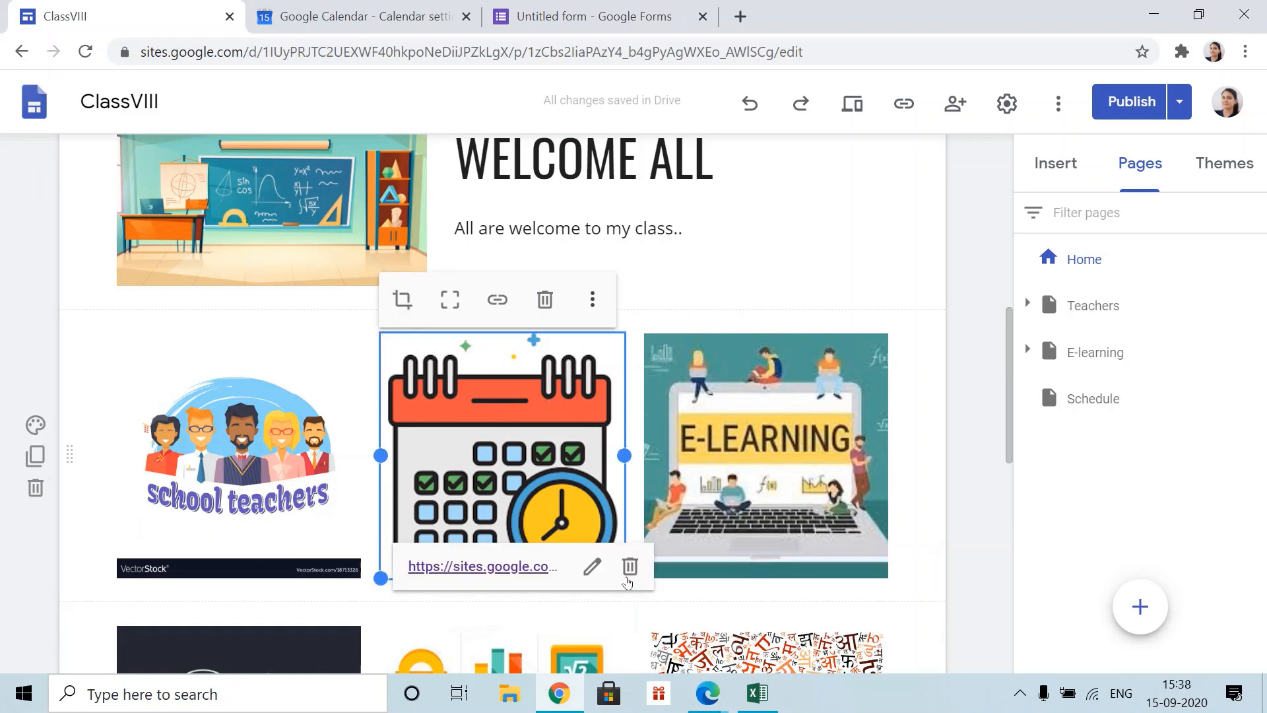
{"action": "left_click", "coordinate": [627, 580]}
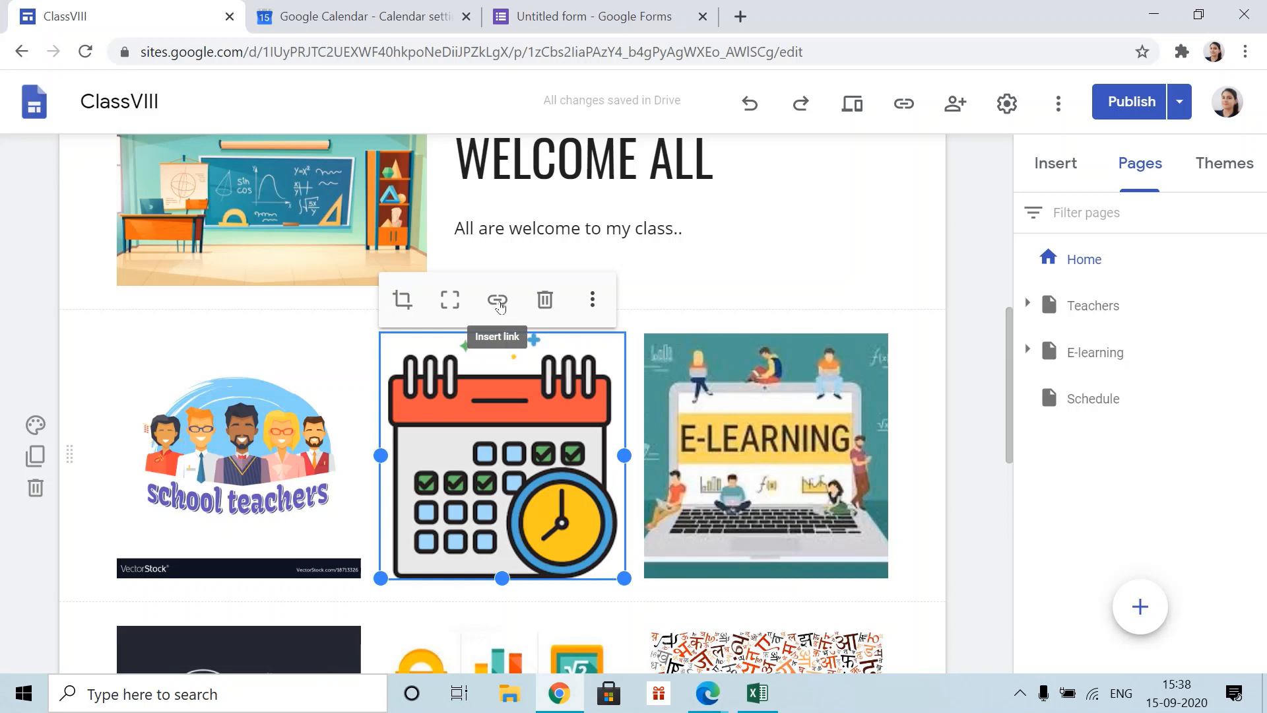
{"action": "left_click", "coordinate": [499, 301]}
{"action": "scroll", "coordinate": [568, 430], "scroll_direction": "down", "scroll_amount": 3}
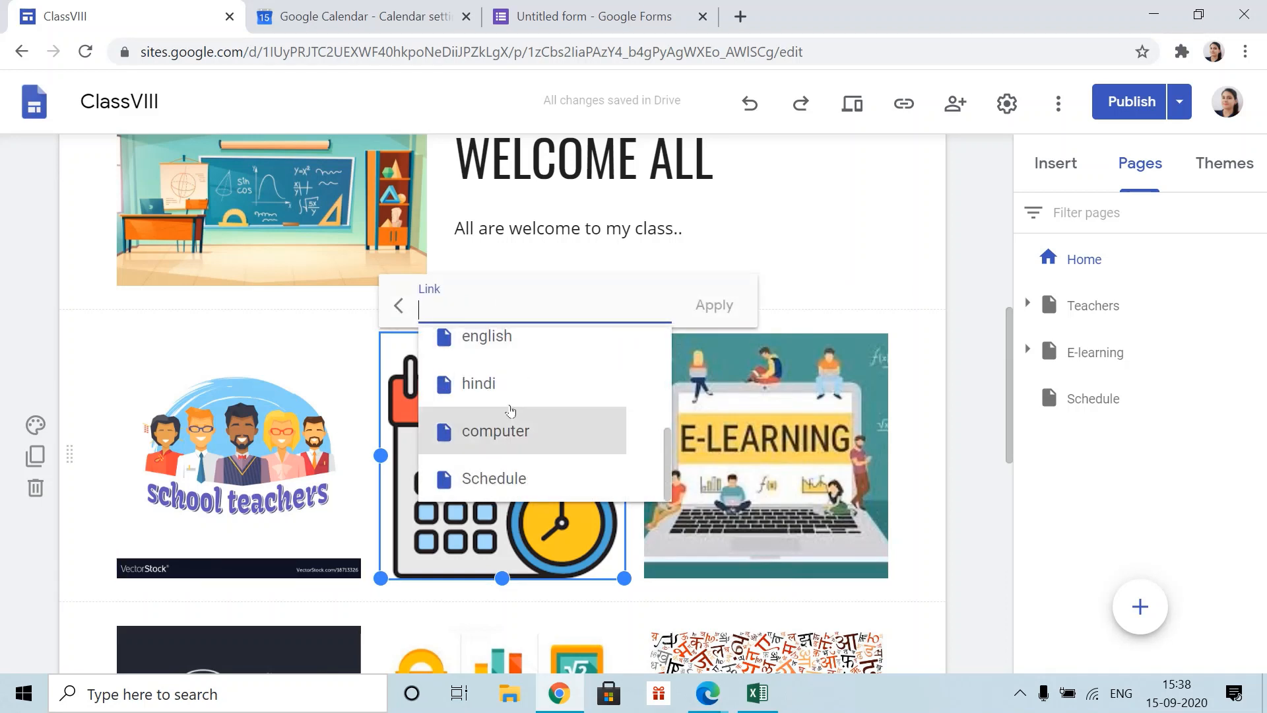
{"action": "left_click", "coordinate": [479, 486]}
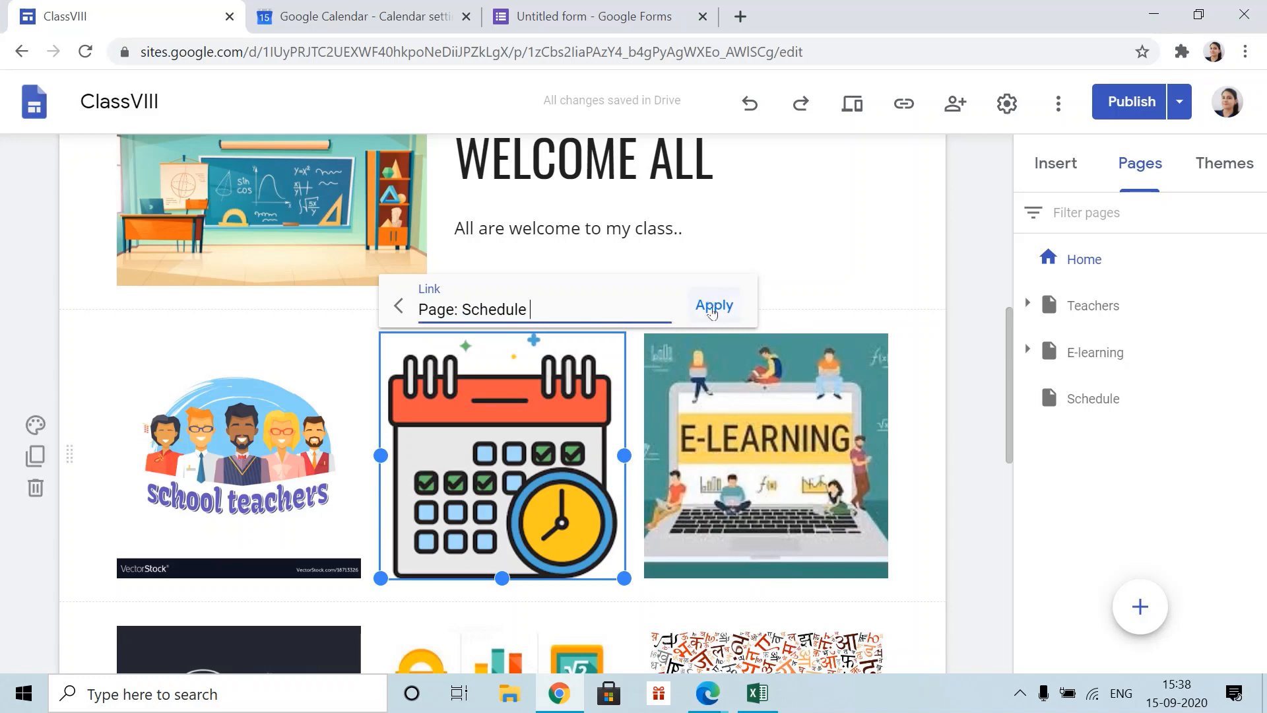
{"action": "left_click", "coordinate": [714, 305]}
- Open the Schedule page in the editor
{"action": "scroll", "coordinate": [858, 462], "scroll_direction": "up", "scroll_amount": 10}
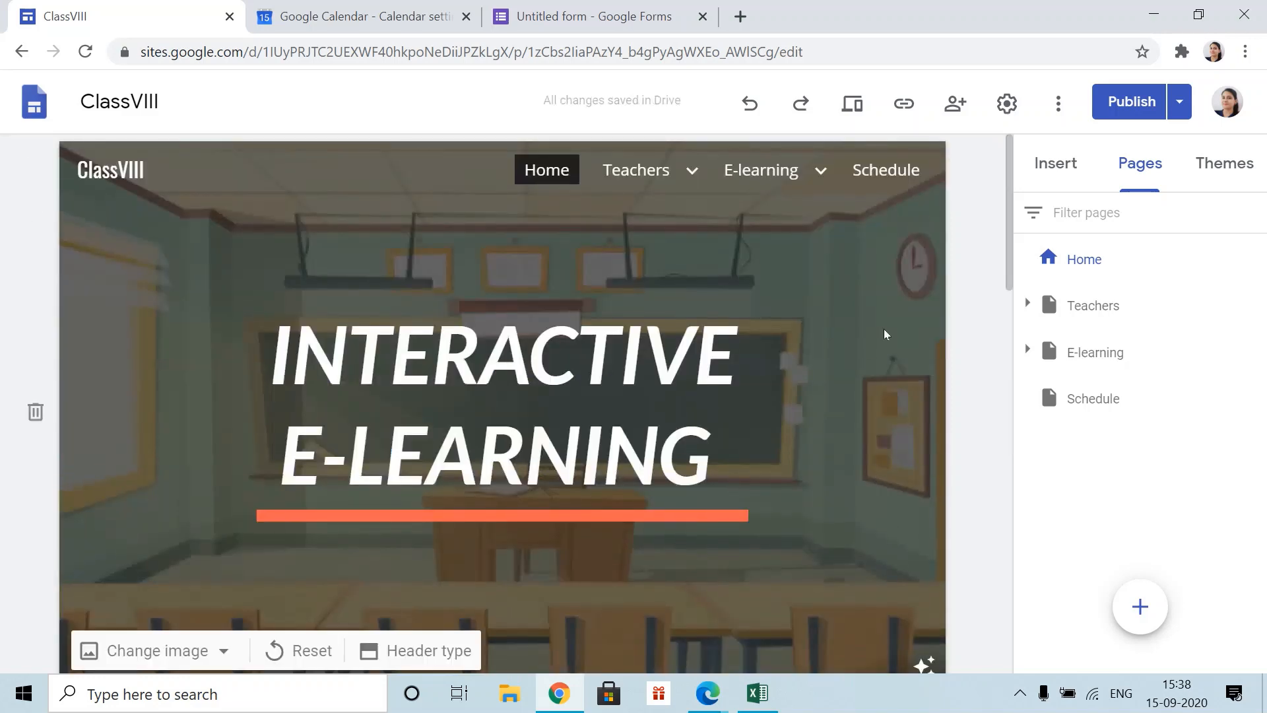
{"action": "left_click", "coordinate": [898, 182]}
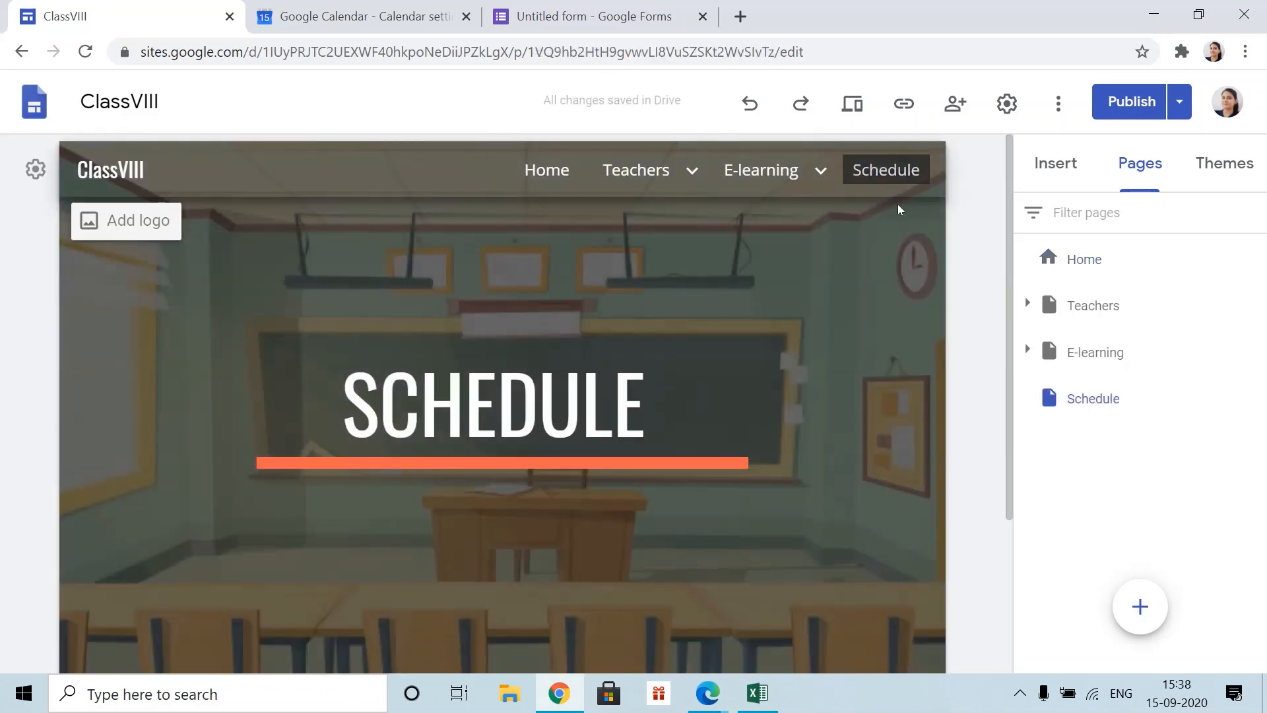
{"action": "scroll", "coordinate": [732, 482], "scroll_direction": "down", "scroll_amount": 3}
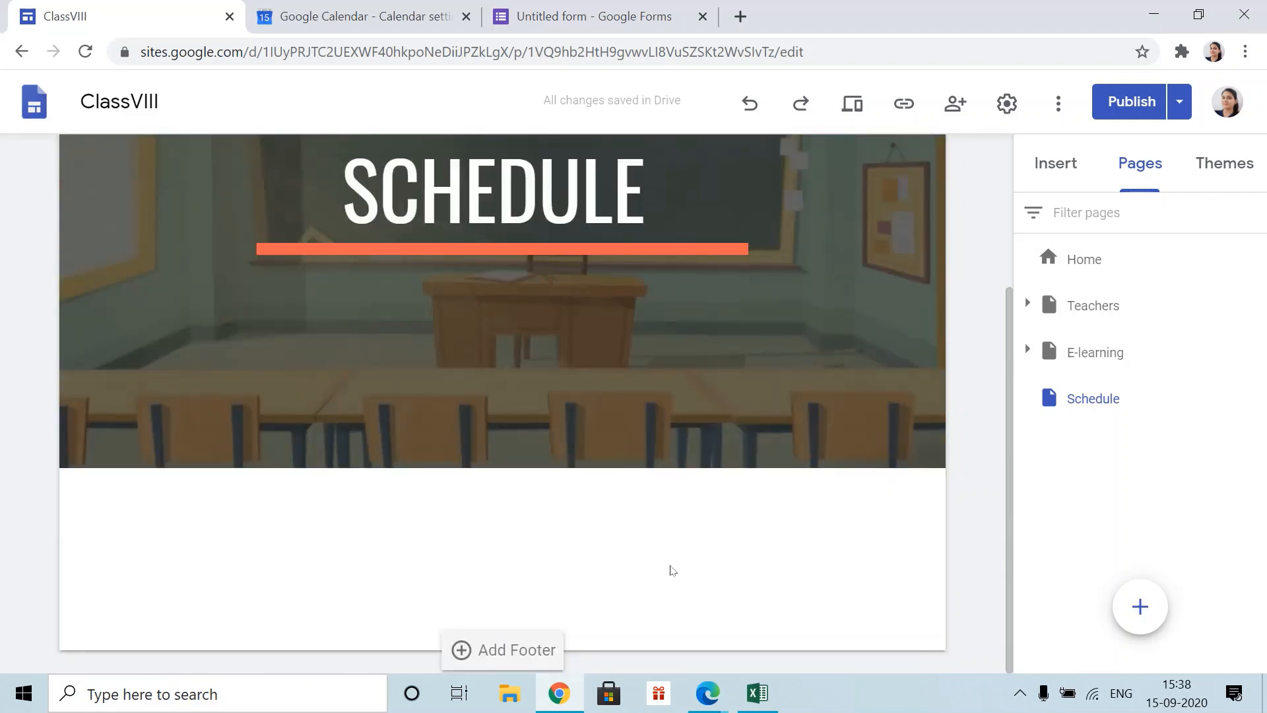
- Insert a collapsible text block titled CLASS TIMINGS
{"action": "left_click", "coordinate": [1053, 164]}
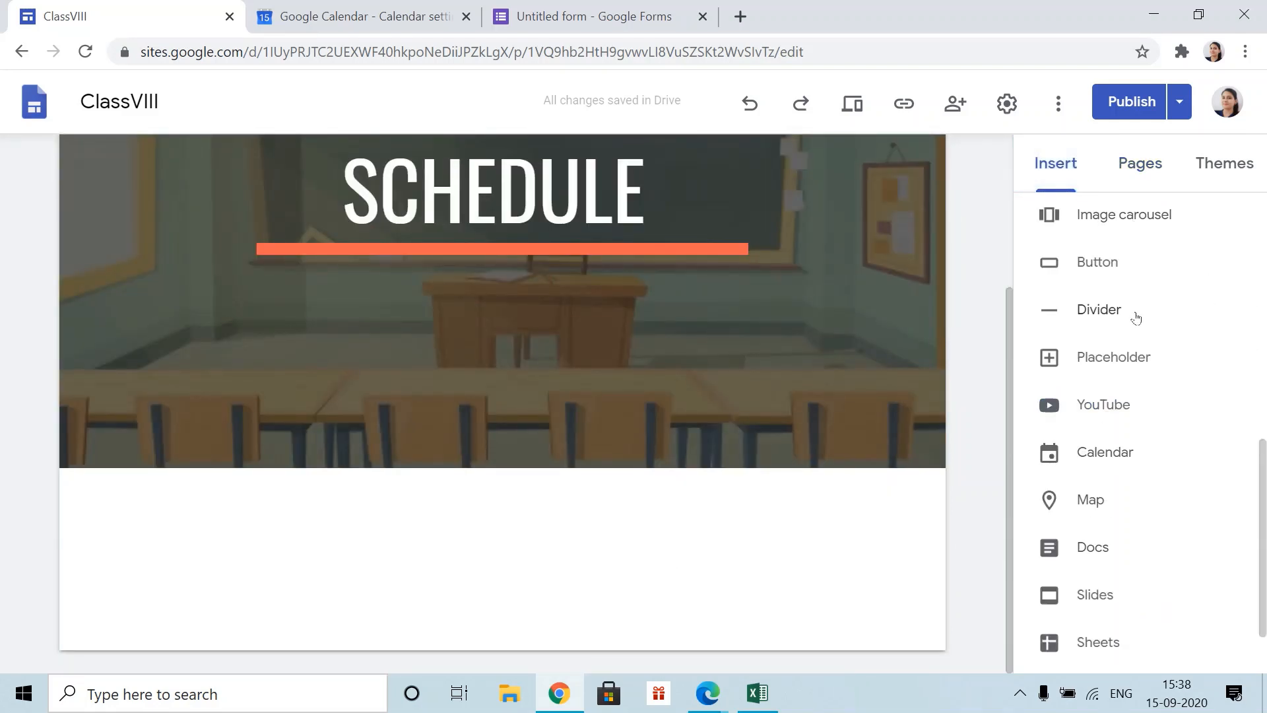
{"action": "scroll", "coordinate": [1111, 541], "scroll_direction": "up", "scroll_amount": 5}
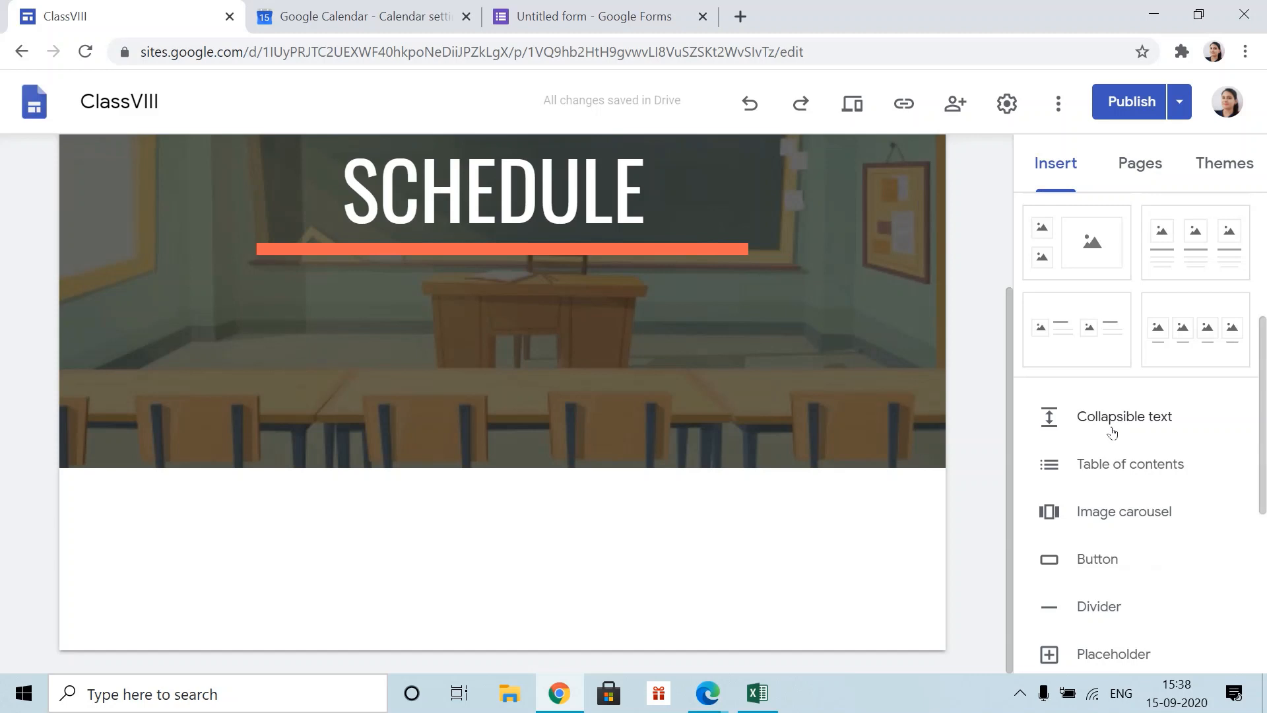
{"action": "left_click", "coordinate": [1140, 419]}
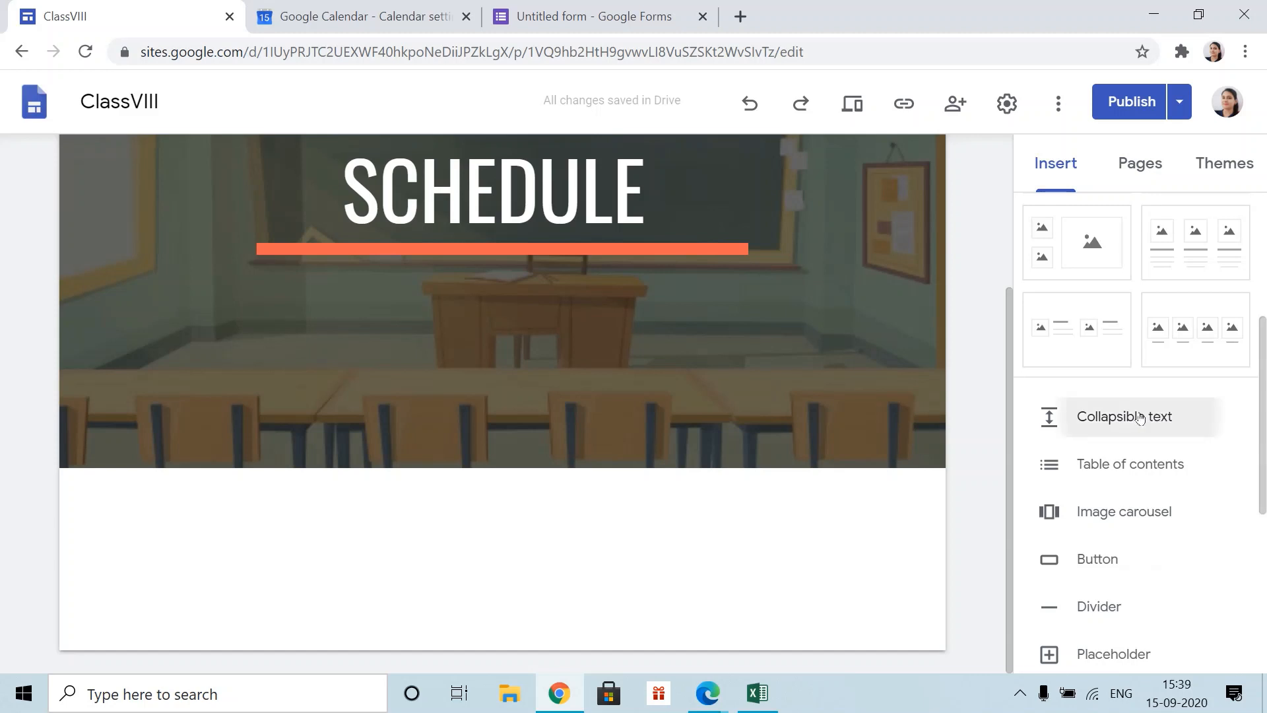
{"action": "left_click", "coordinate": [599, 354]}
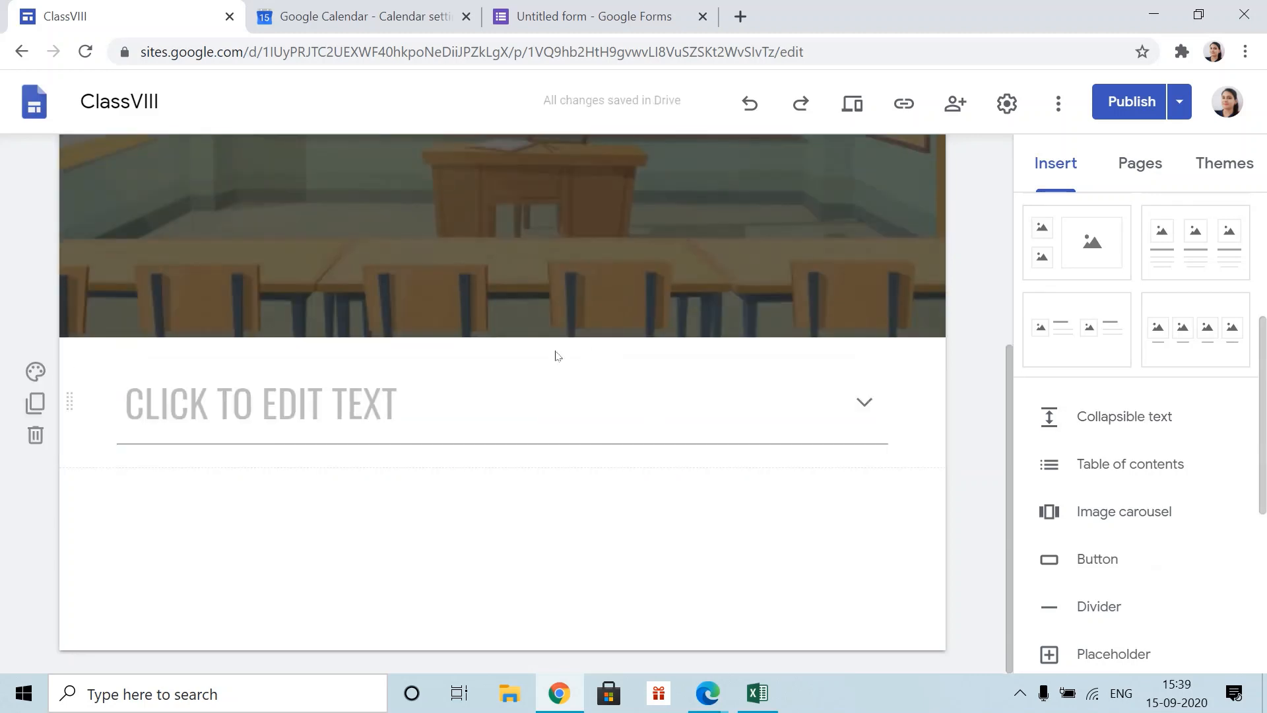
{"action": "left_click", "coordinate": [360, 411]}
{"action": "type", "text": "CLASS T"}
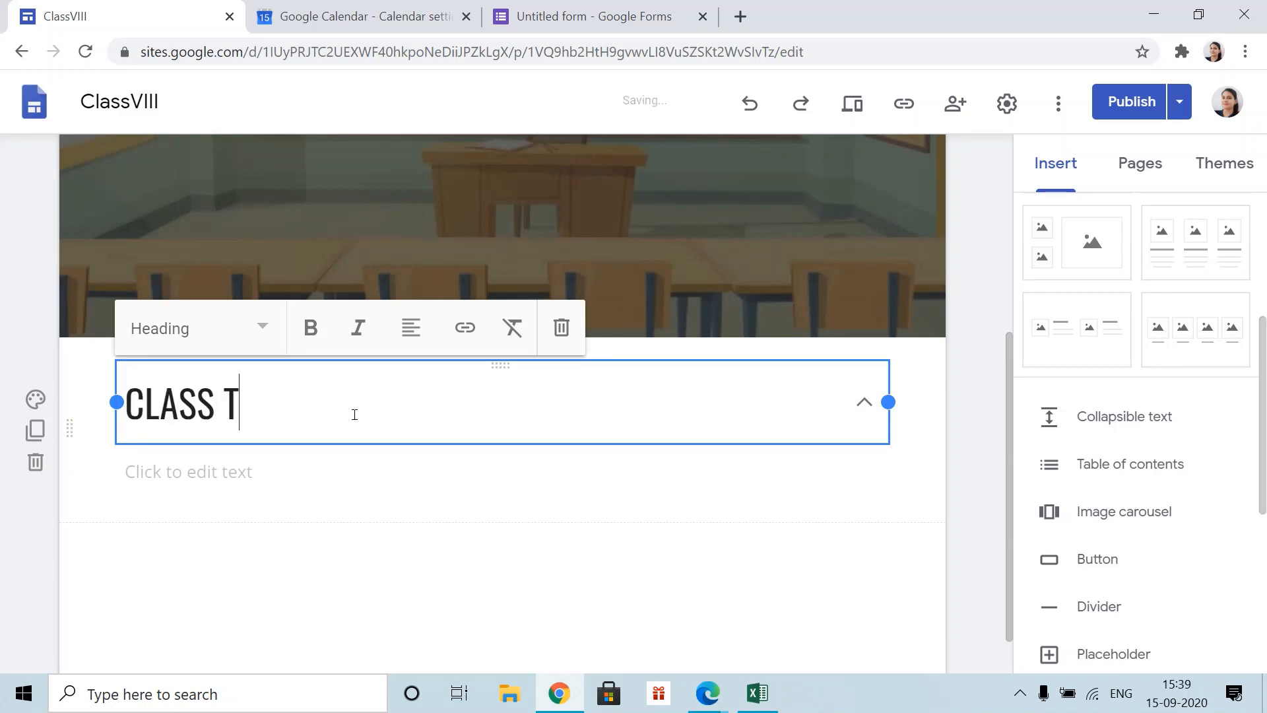
{"action": "type", "text": "IMINGS"}
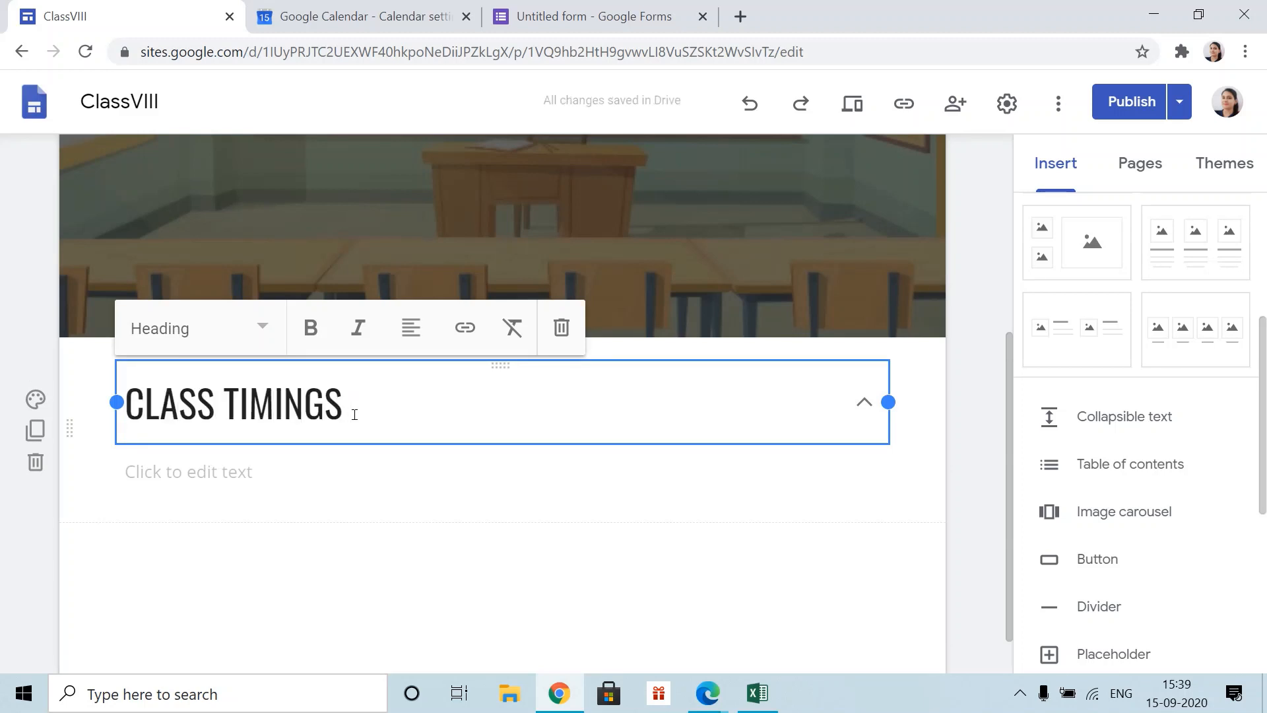
- Fill its body with 'Maths : 8:00 am' and 'English : 9:00am' on separate lines
{"action": "left_click", "coordinate": [266, 480]}
{"action": "type", "text": "Maths : "}
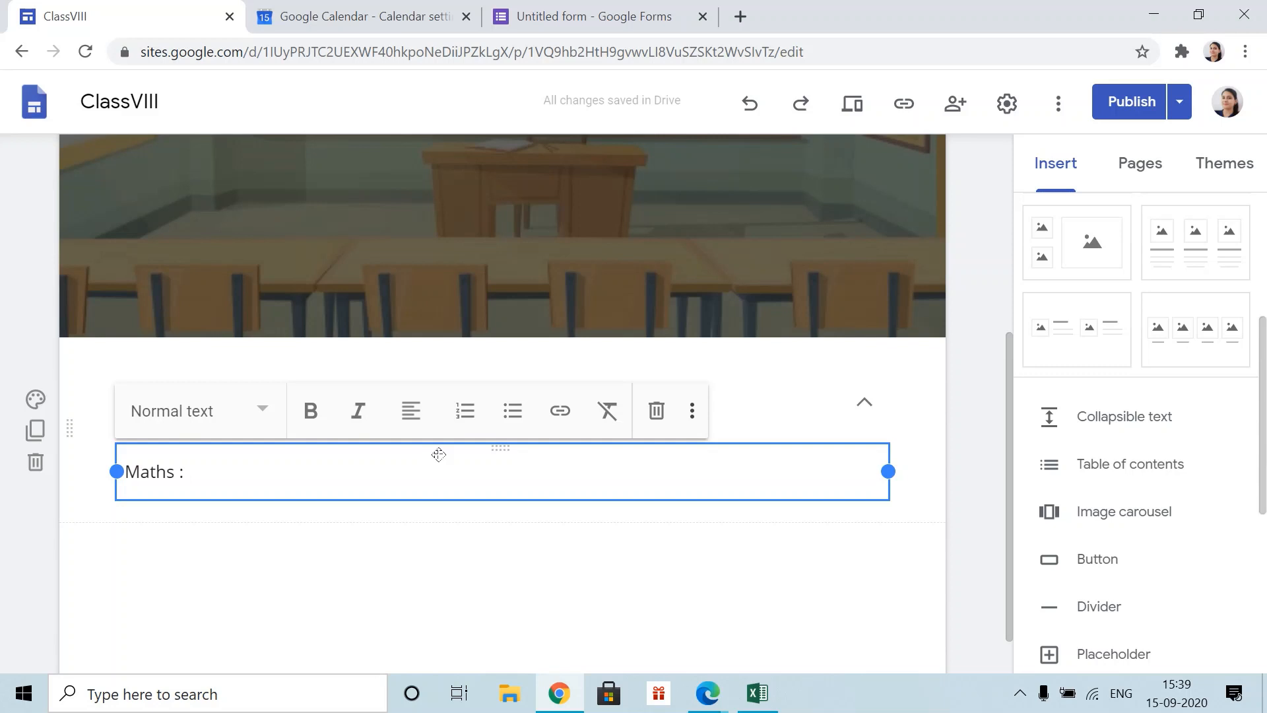
{"action": "type", "text": "8"}
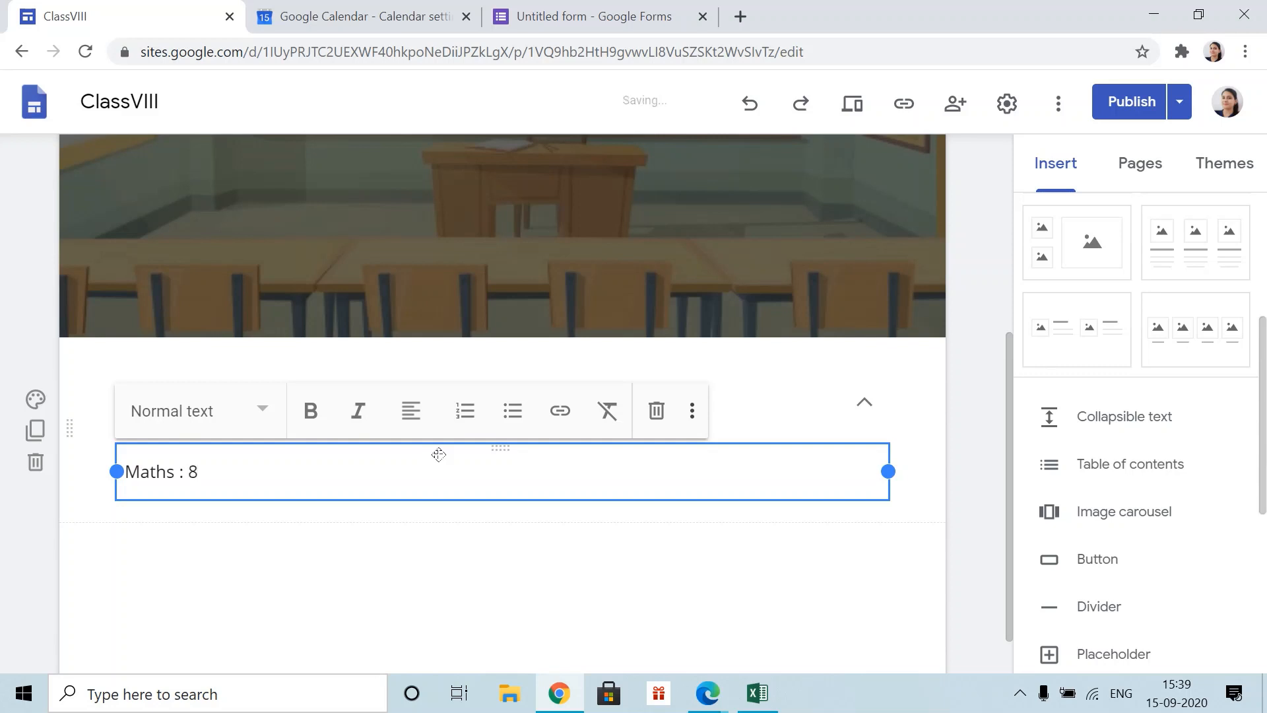
{"action": "type", "text": ":-"}
{"action": "key", "text": "BackSpace"}
{"action": "type", "text": "00 am"}
{"action": "key", "text": "Return"}
{"action": "type", "text": "E"}
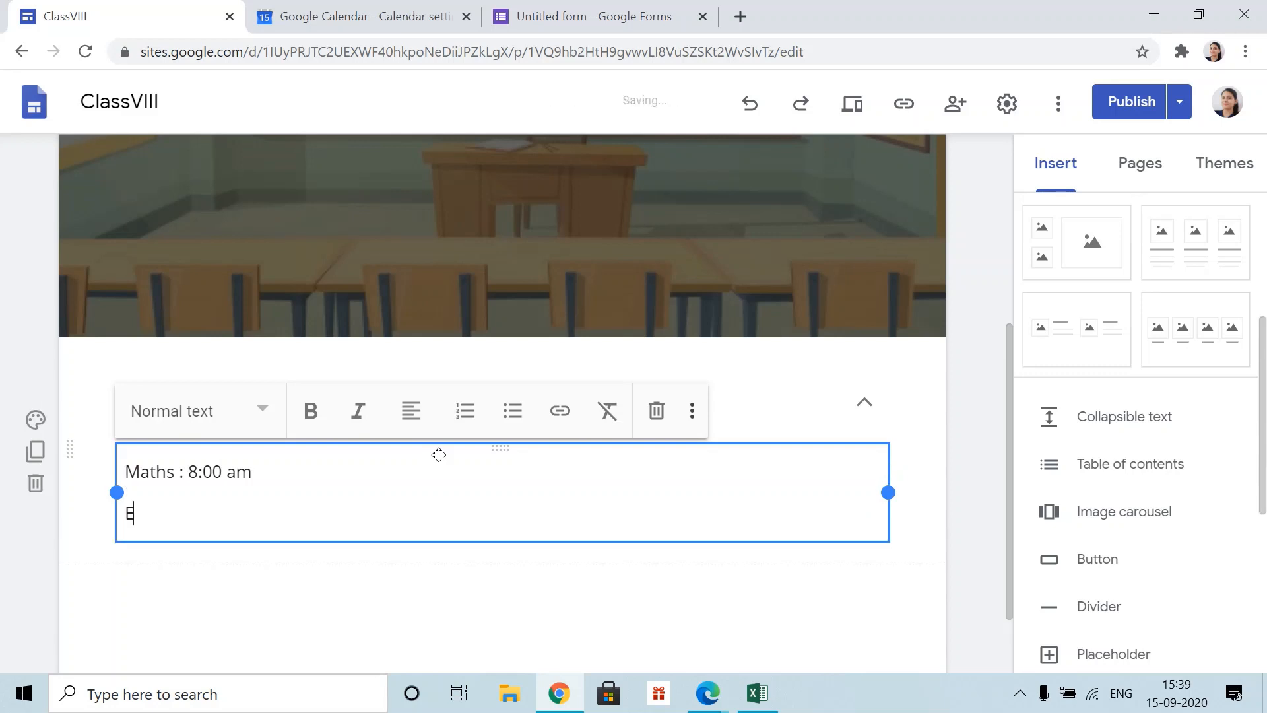
{"action": "type", "text": "nglish : 9:00am"}
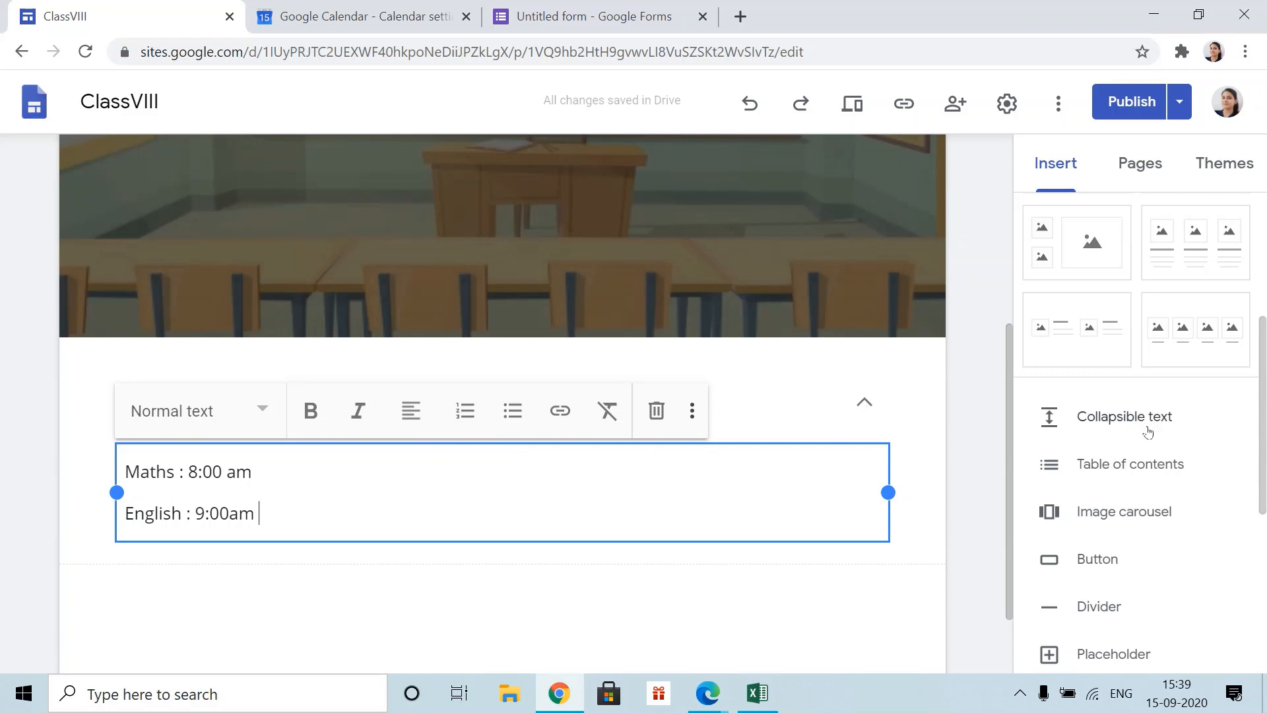
{"action": "left_click", "coordinate": [867, 606]}
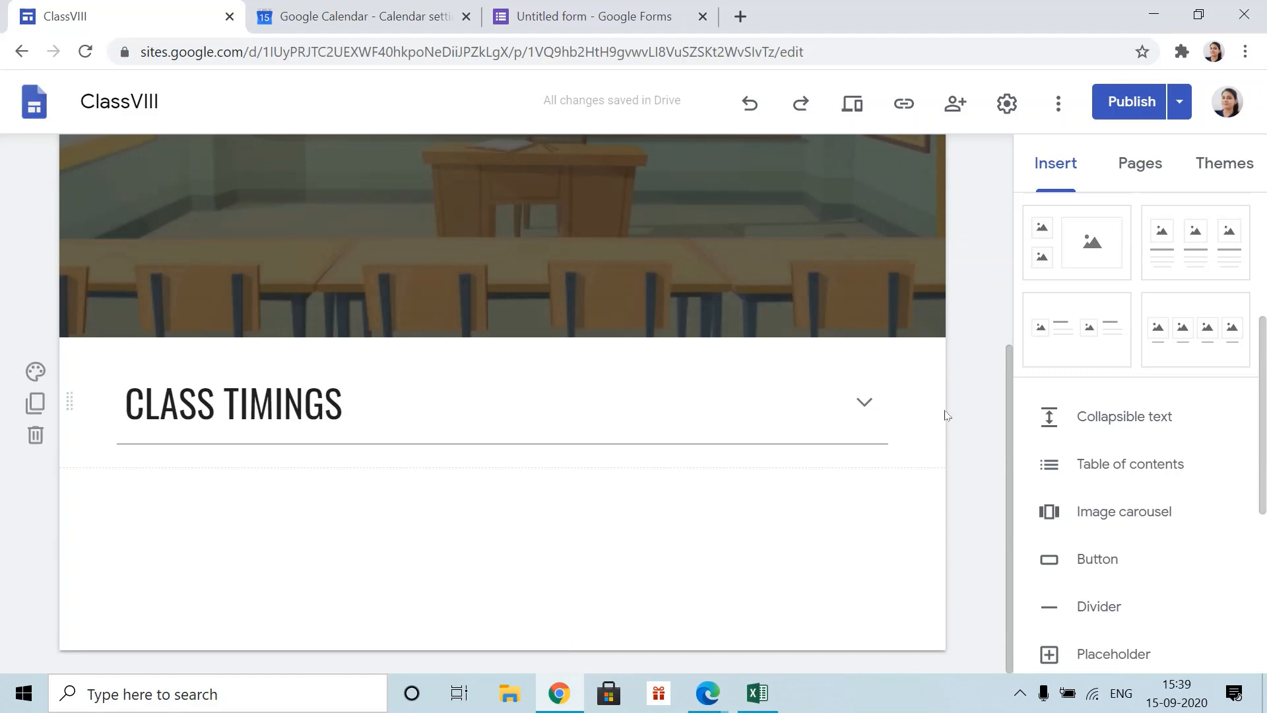
- Show the Calendar embed list, then switch to the Google Calendar settings tab
{"action": "left_click", "coordinate": [1064, 165]}
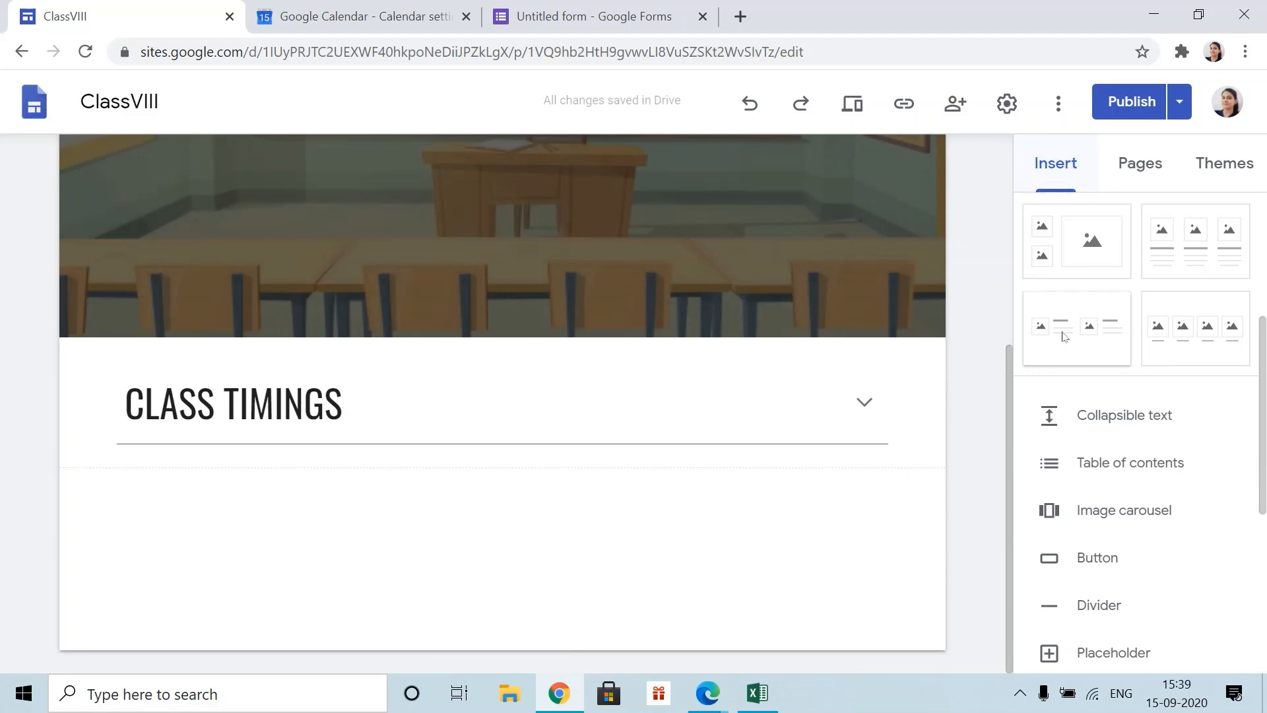
{"action": "scroll", "coordinate": [1064, 383], "scroll_direction": "down", "scroll_amount": 5}
{"action": "left_click", "coordinate": [1086, 367]}
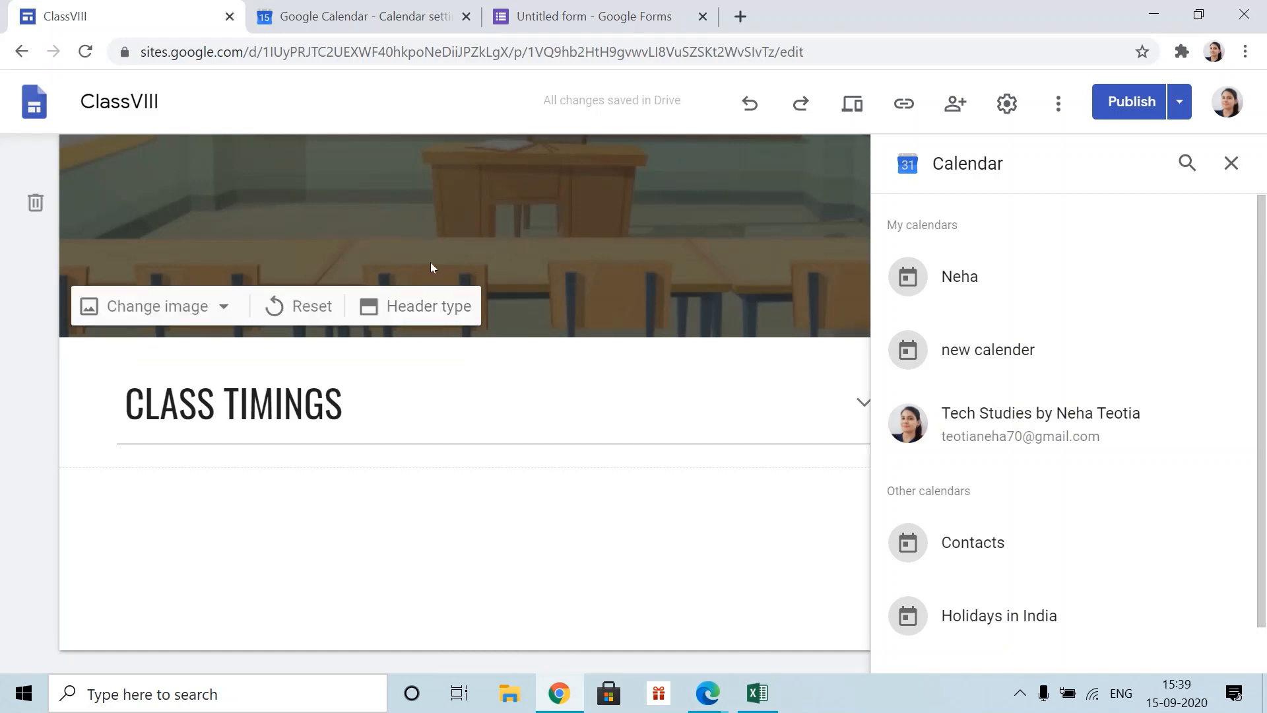
{"action": "left_click", "coordinate": [354, 10]}
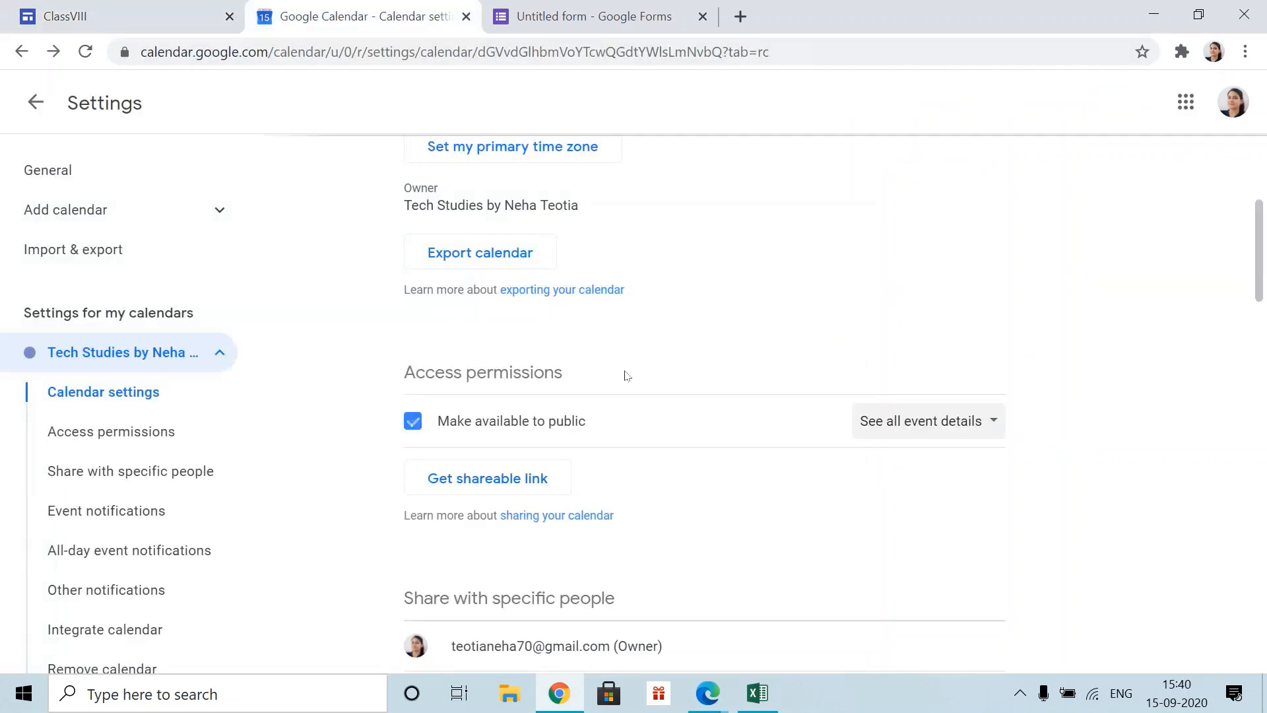
- Leave settings and show the day view for Thursday, September 24, 2020, adding no event
{"action": "left_click", "coordinate": [1186, 102]}
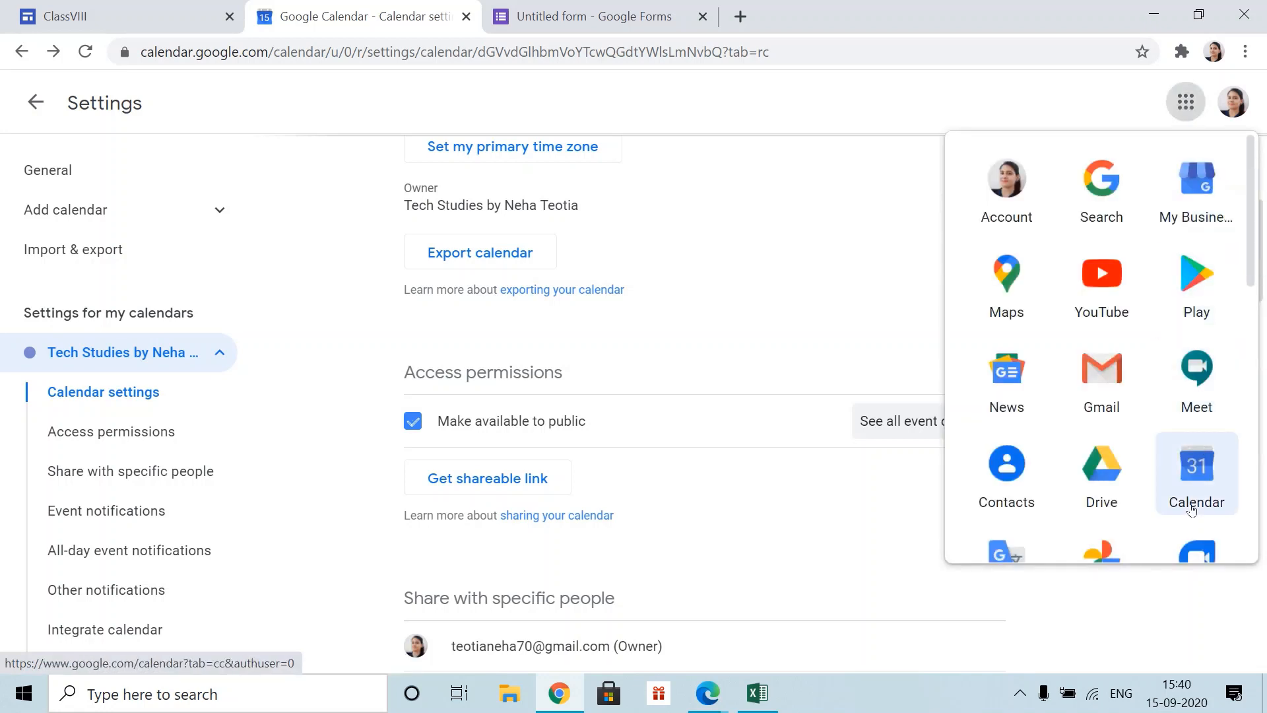
{"action": "left_click", "coordinate": [807, 145]}
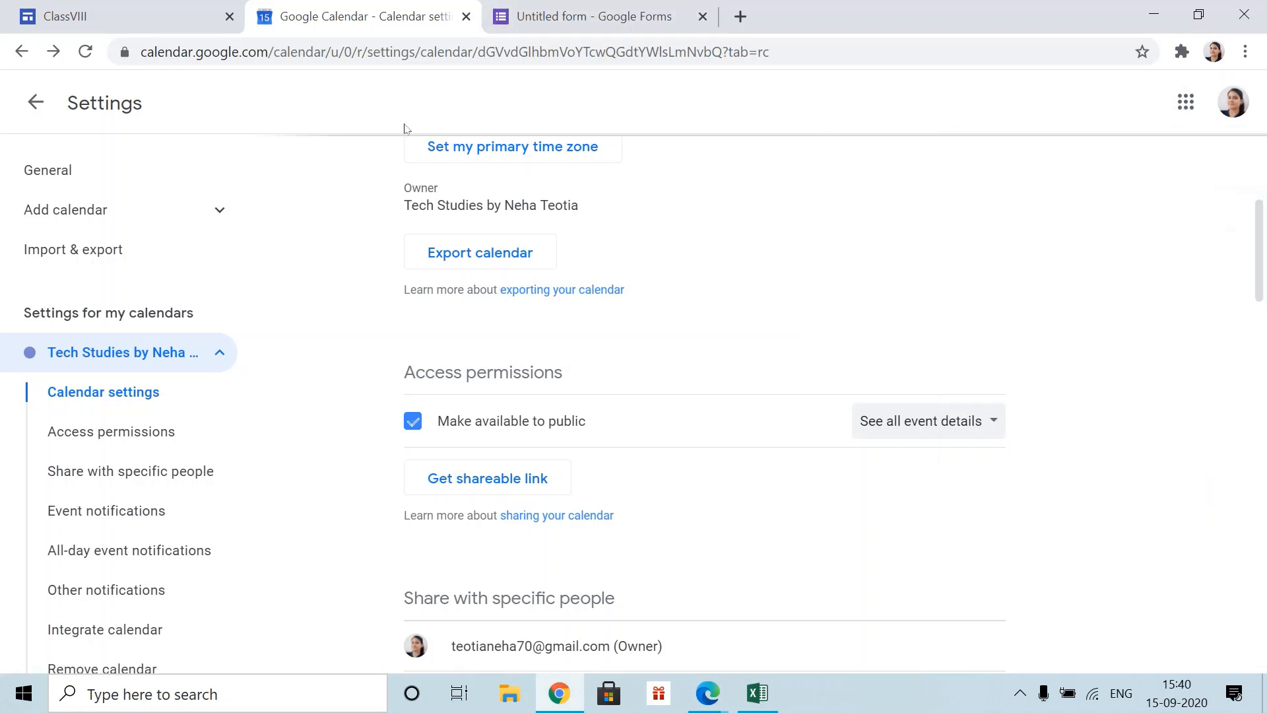
{"action": "scroll", "coordinate": [405, 342], "scroll_direction": "up", "scroll_amount": 5}
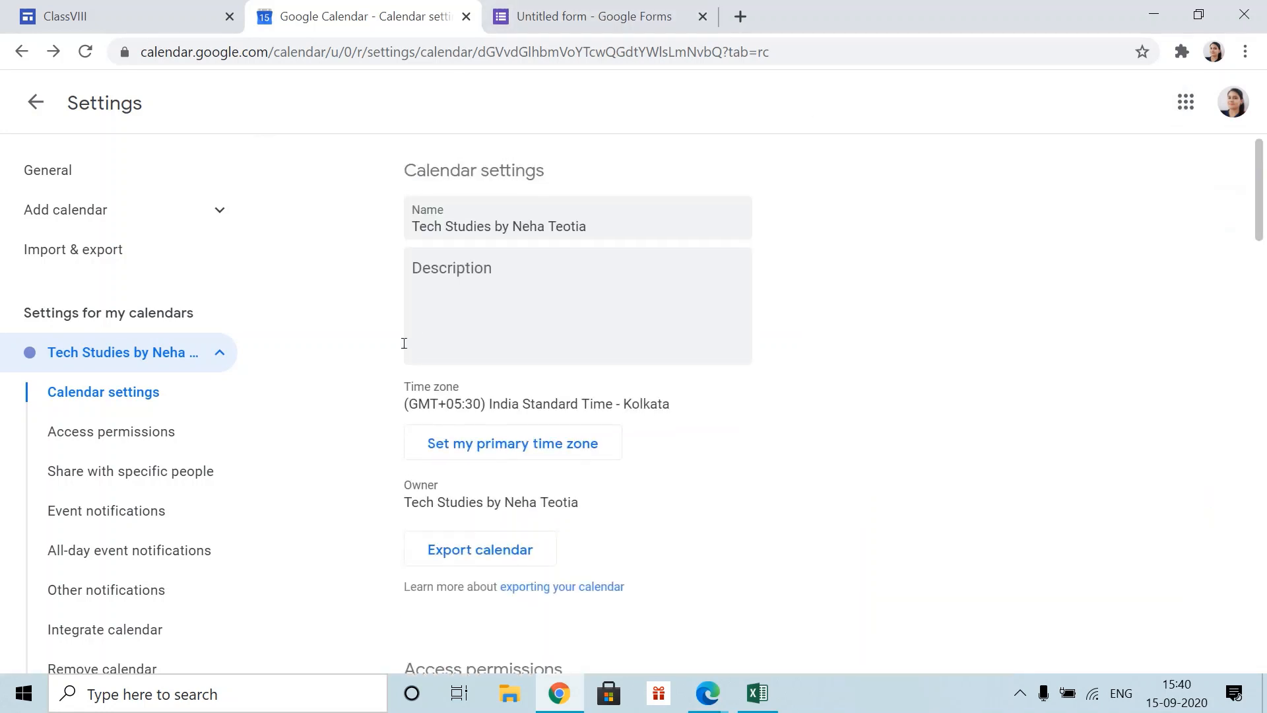
{"action": "left_click", "coordinate": [33, 105]}
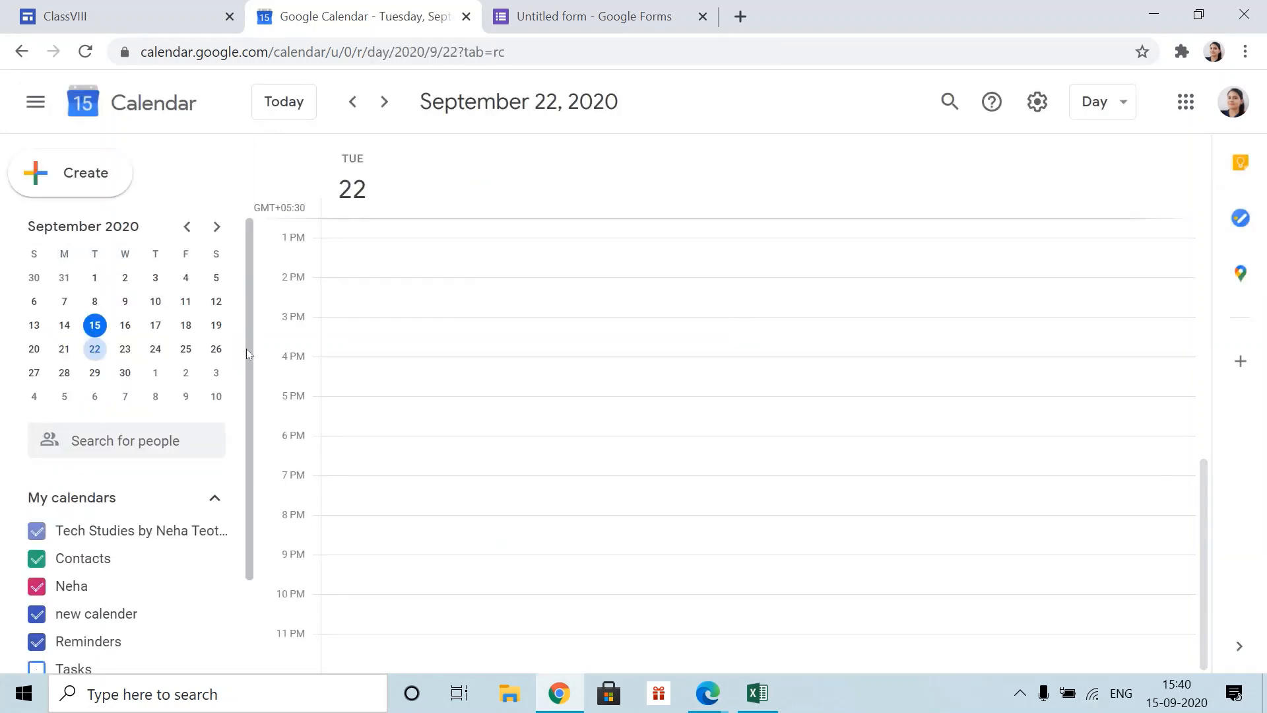
{"action": "left_click", "coordinate": [124, 348]}
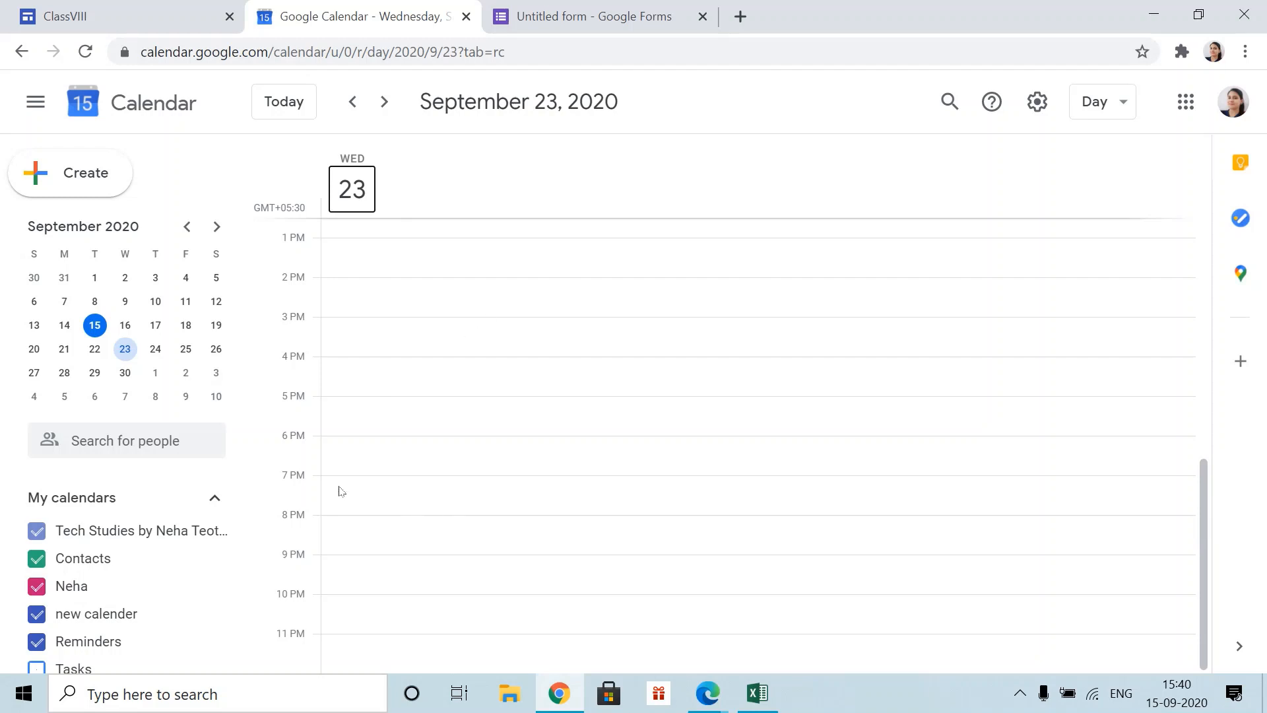
{"action": "left_click", "coordinate": [155, 349]}
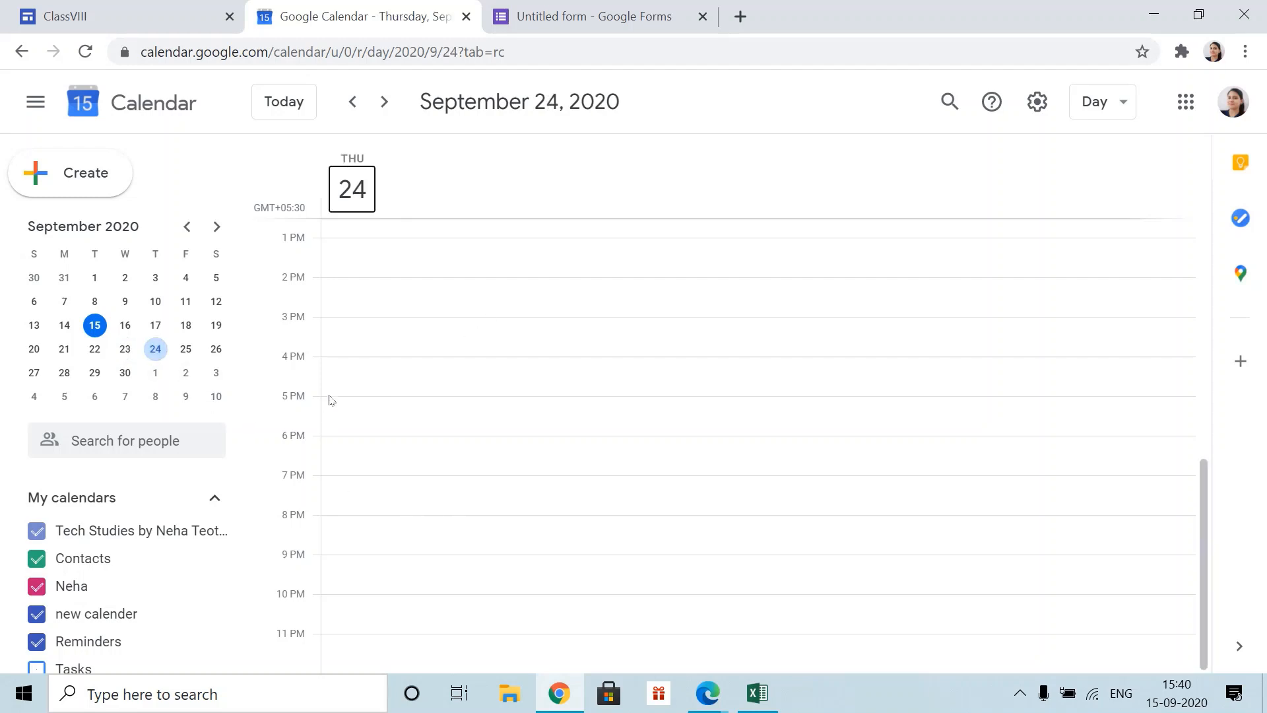
{"action": "left_click", "coordinate": [394, 360]}
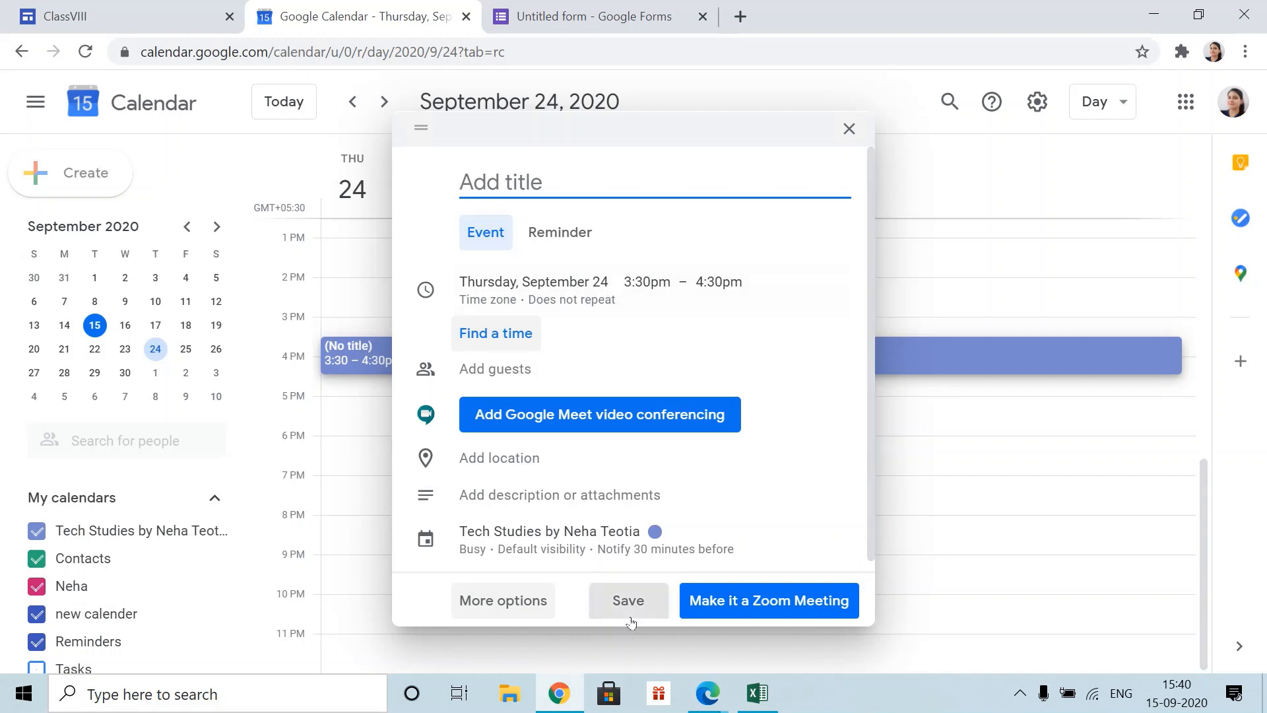
{"action": "left_click", "coordinate": [849, 129]}
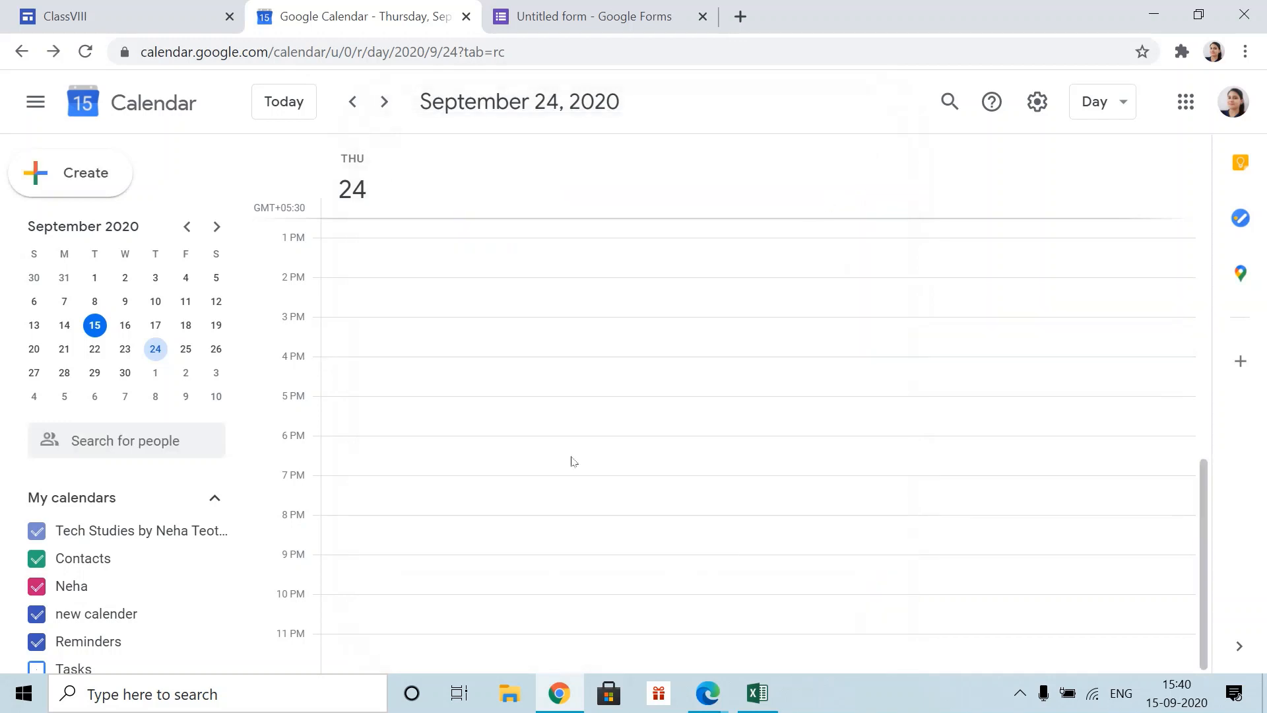
- Open Settings and sharing for the main calendar
{"action": "mouse_move", "coordinate": [212, 559]}
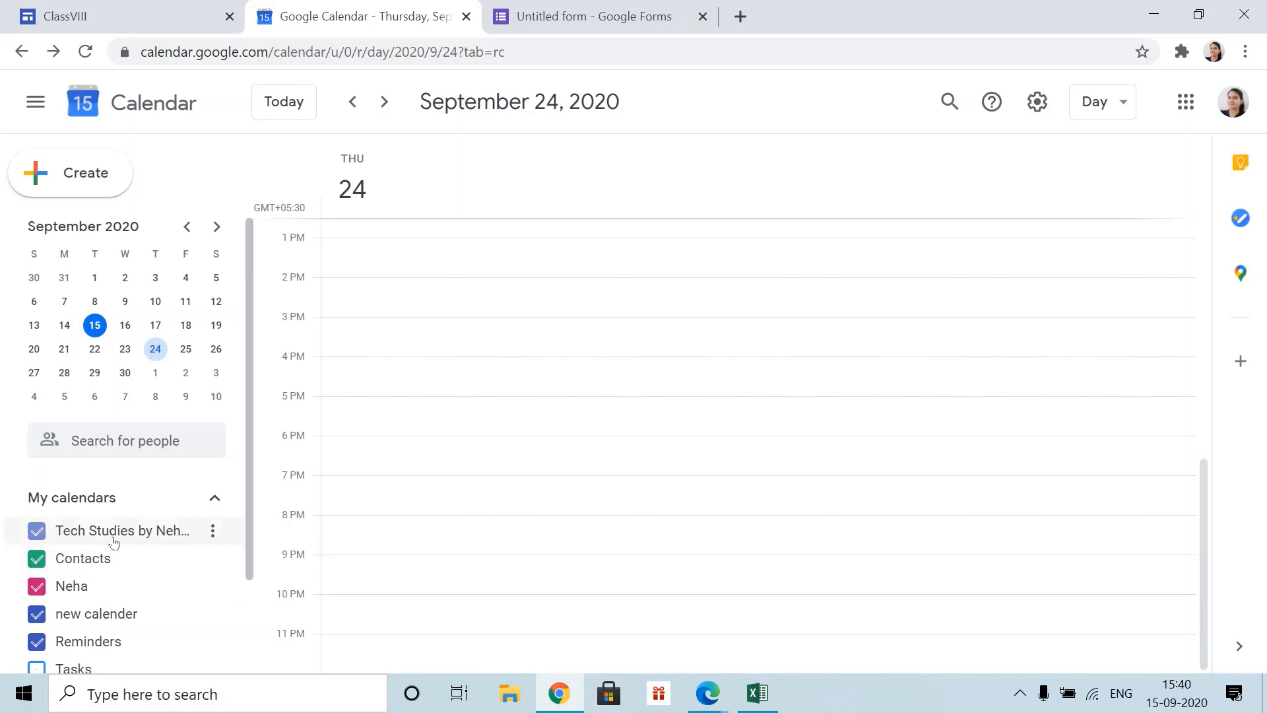
{"action": "left_click", "coordinate": [214, 536]}
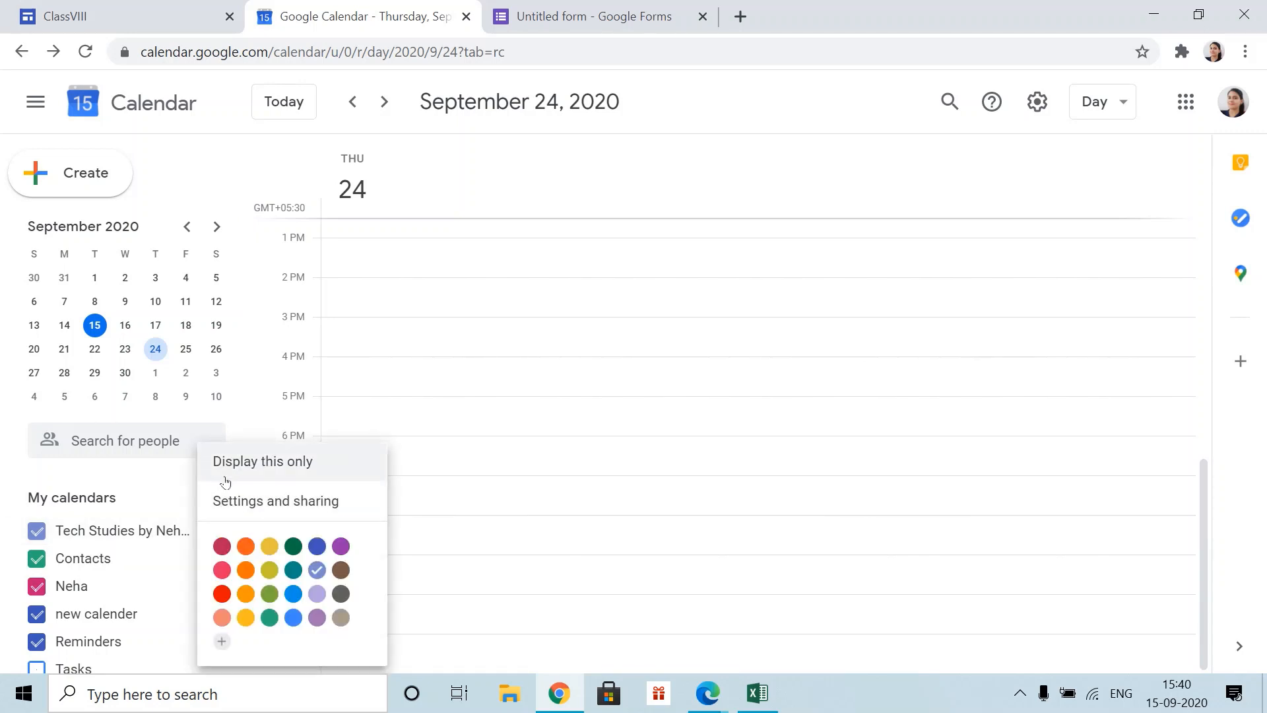
{"action": "left_click", "coordinate": [274, 507]}
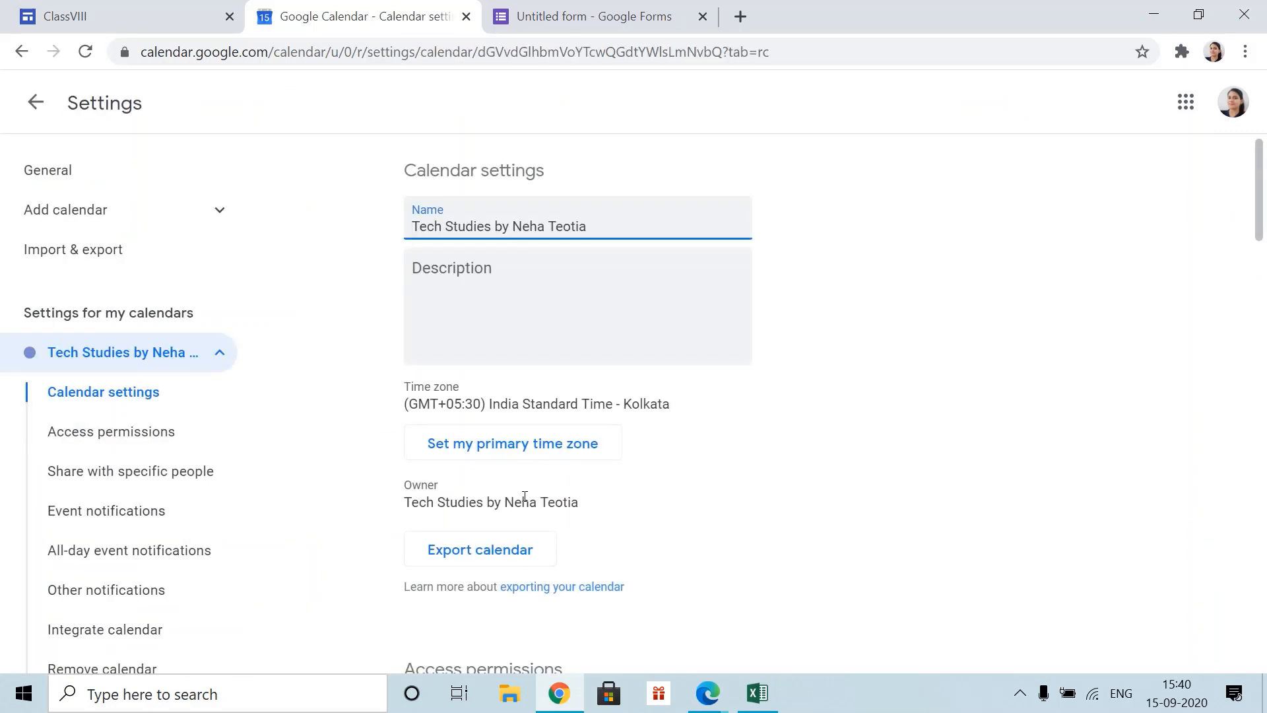
{"action": "scroll", "coordinate": [525, 496], "scroll_direction": "down", "scroll_amount": 3}
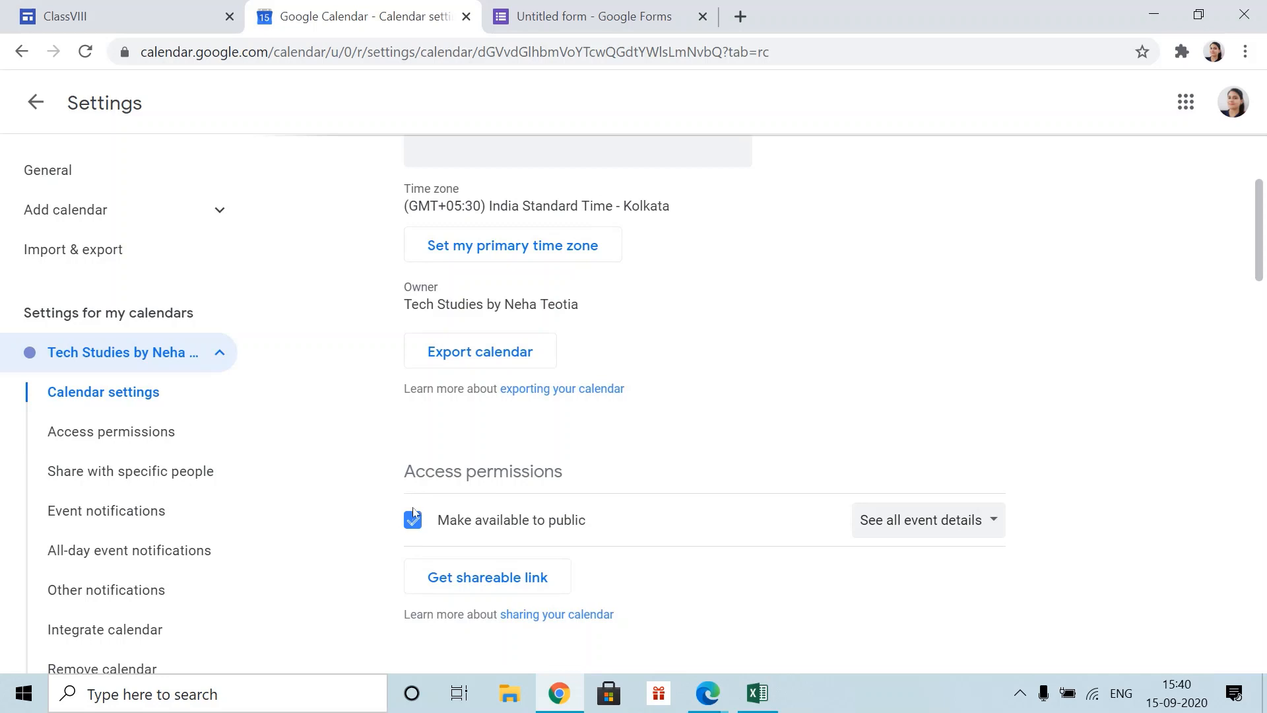
- Re-enable Make available to public with all event details and accept the warning
{"action": "left_click", "coordinate": [414, 519]}
{"action": "left_click", "coordinate": [424, 533]}
{"action": "left_click", "coordinate": [779, 445]}
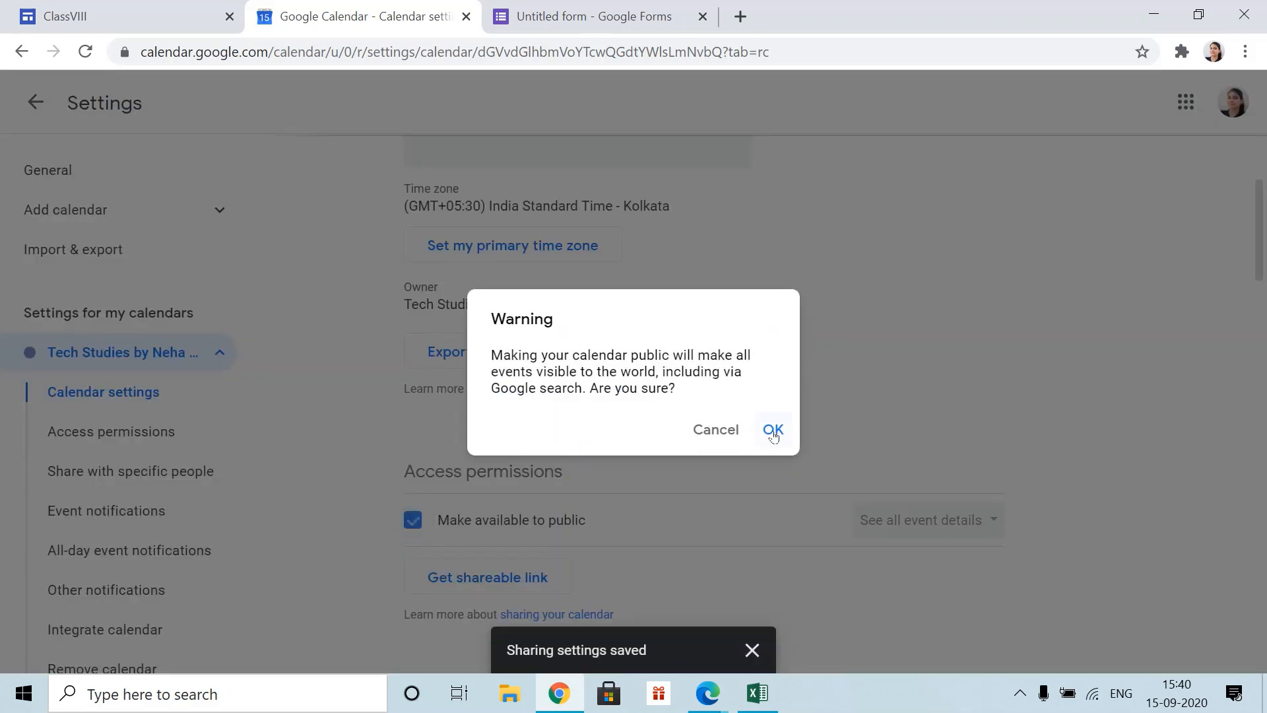
{"action": "left_click", "coordinate": [772, 433]}
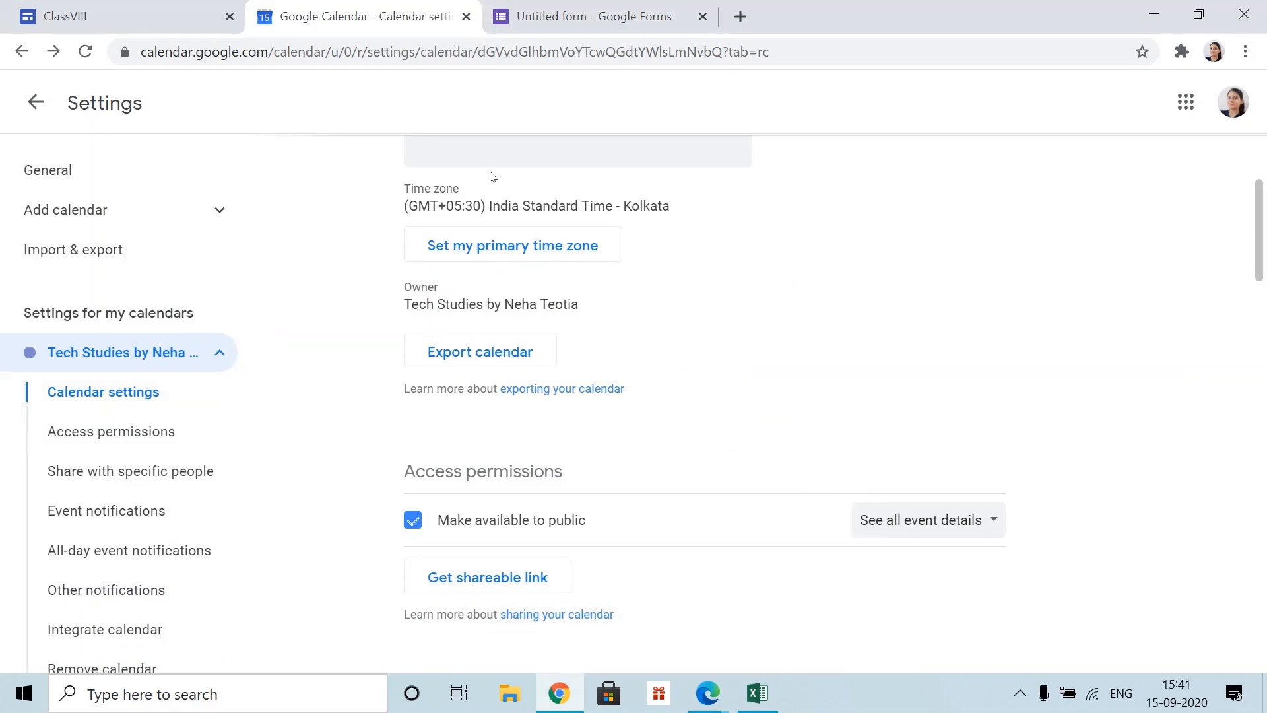
{"action": "left_click", "coordinate": [142, 18]}
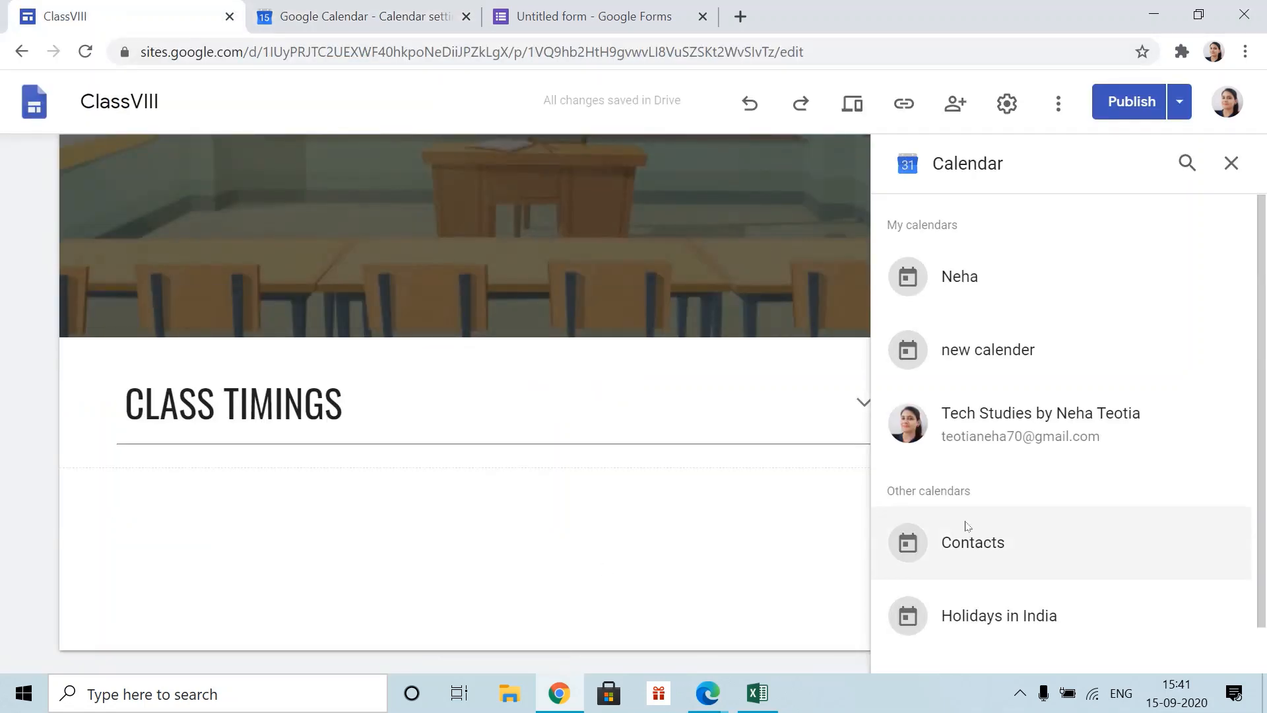
- Embed the main calendar on the Schedule page and check it in preview as a month grid
{"action": "left_click", "coordinate": [967, 436]}
{"action": "left_click", "coordinate": [1216, 653]}
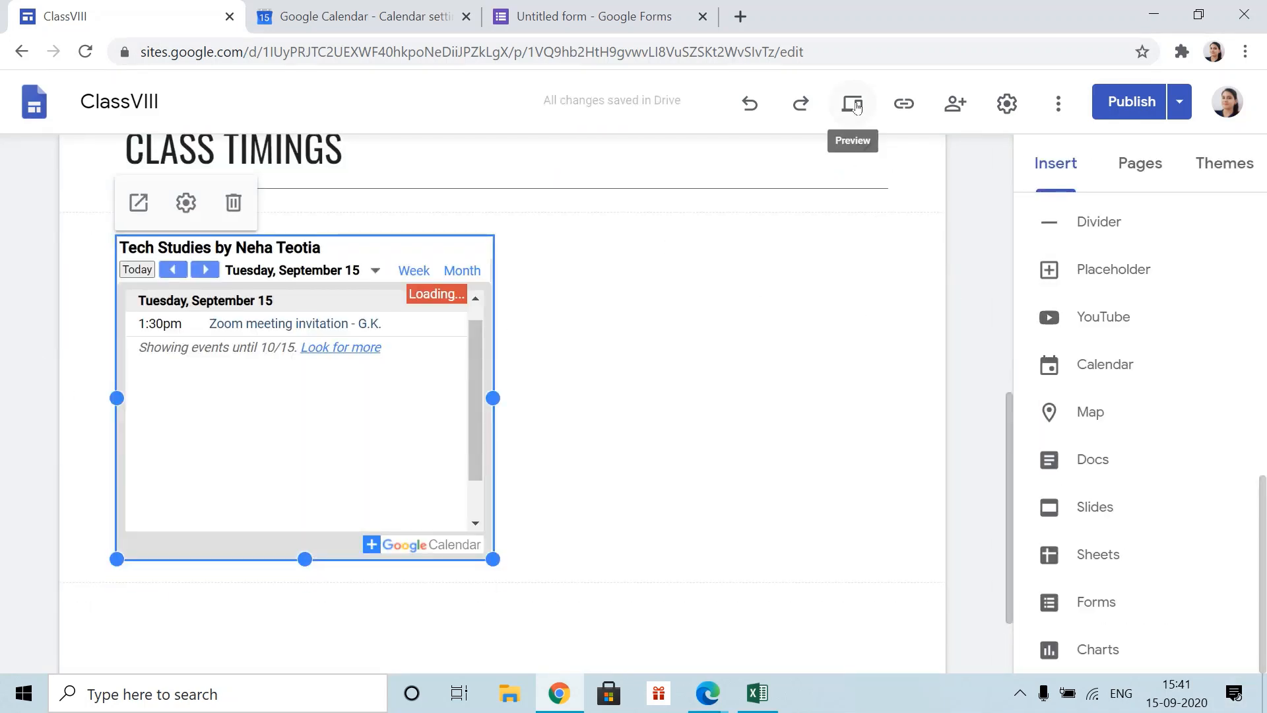
{"action": "left_click", "coordinate": [856, 111]}
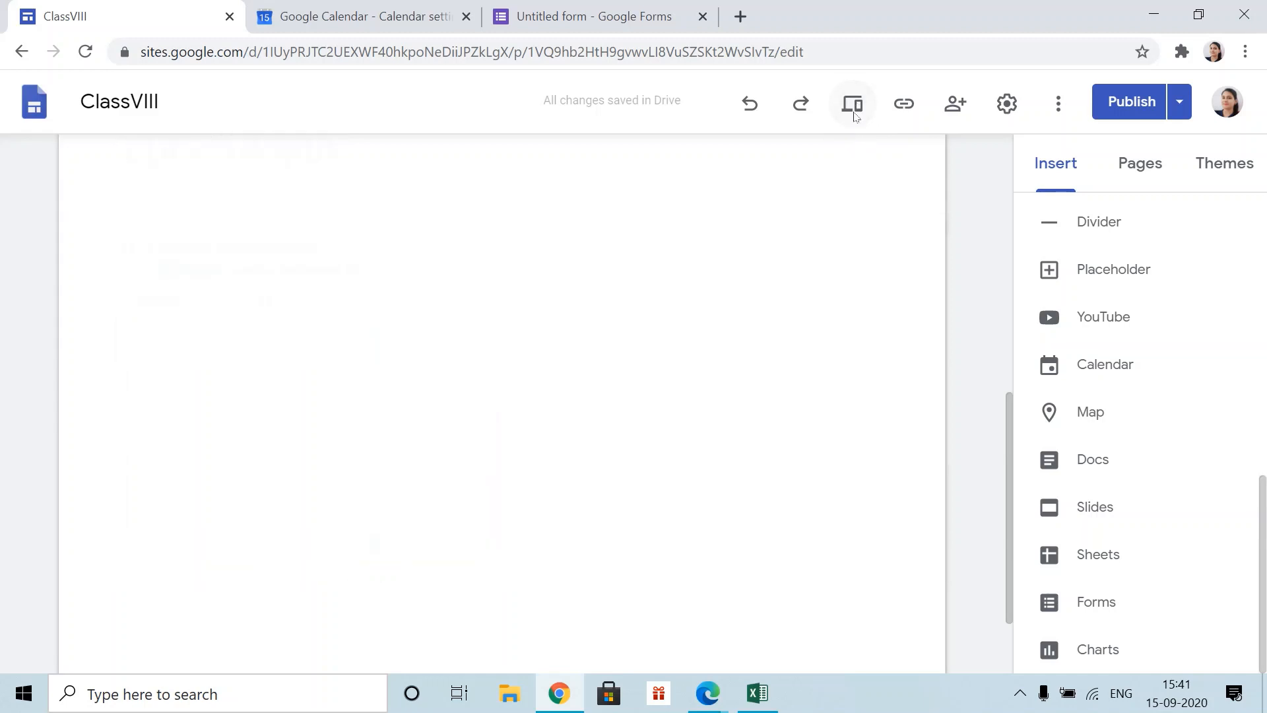
{"action": "scroll", "coordinate": [826, 396], "scroll_direction": "down", "scroll_amount": 7}
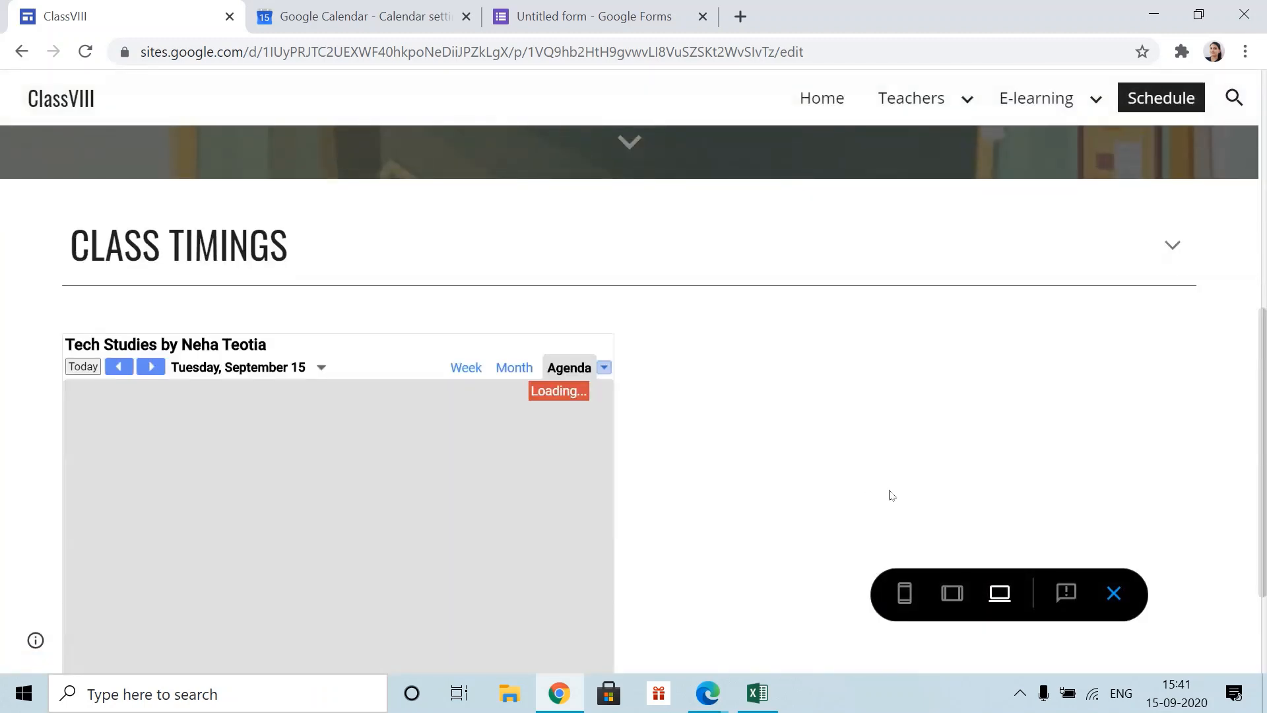
{"action": "scroll", "coordinate": [889, 495], "scroll_direction": "down", "scroll_amount": 2}
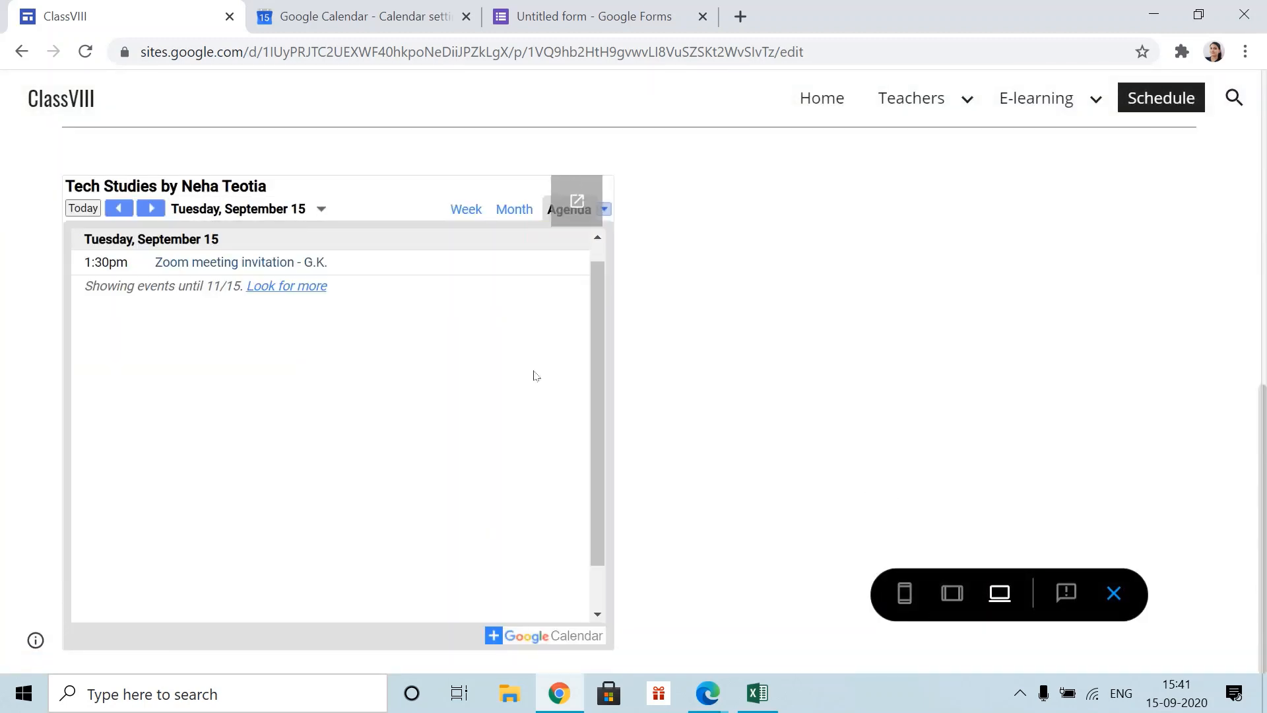
{"action": "left_click", "coordinate": [515, 210]}
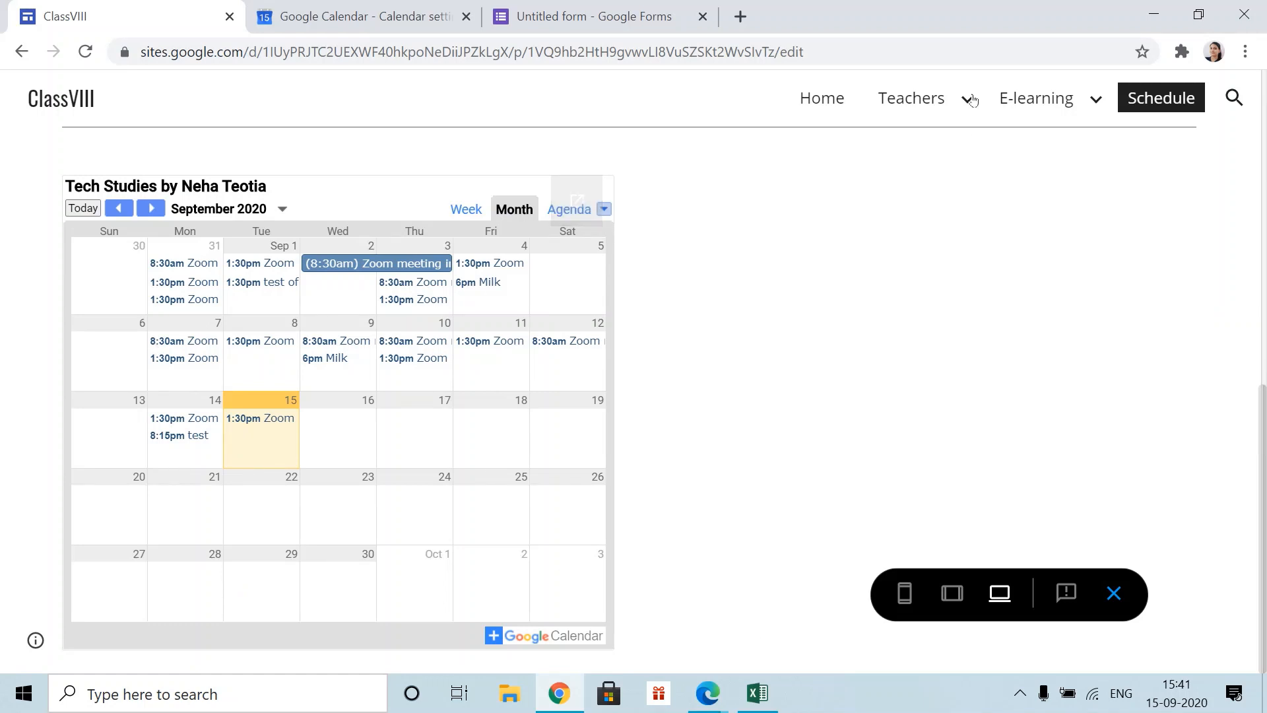
{"action": "left_click", "coordinate": [1121, 618]}
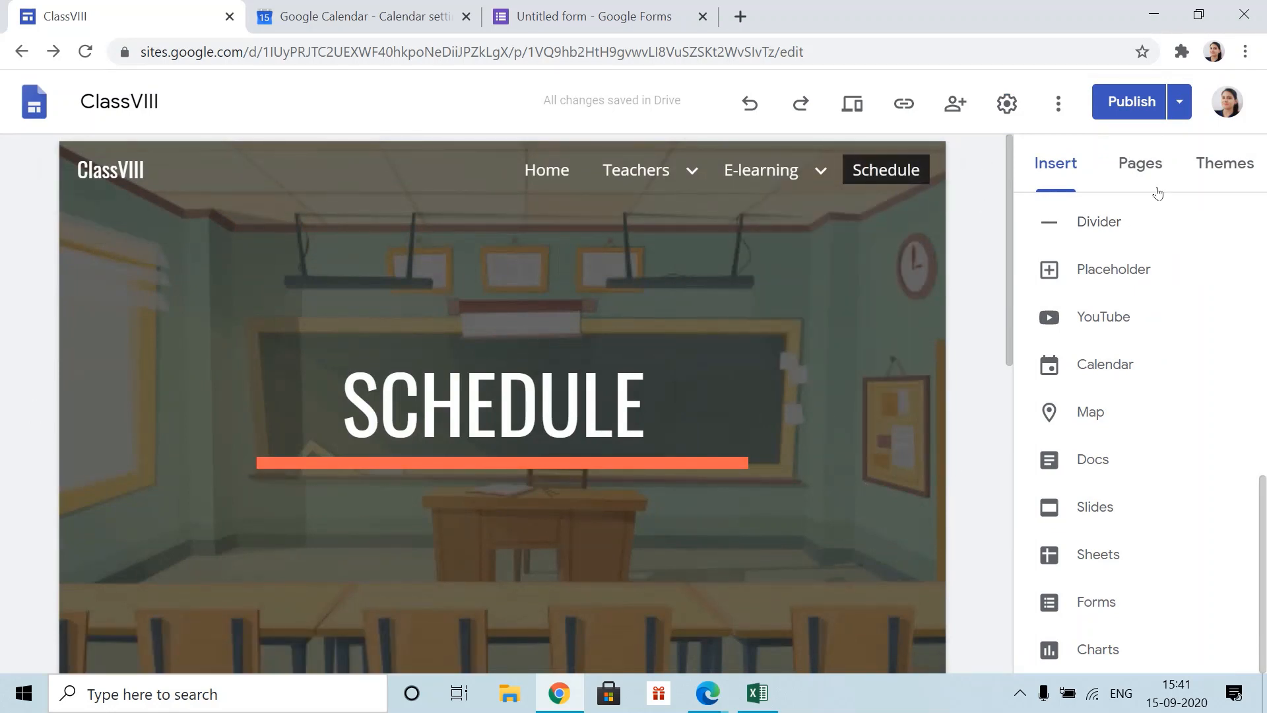
- Create a new page named help and move it to follow Schedule
{"action": "left_click", "coordinate": [1141, 171]}
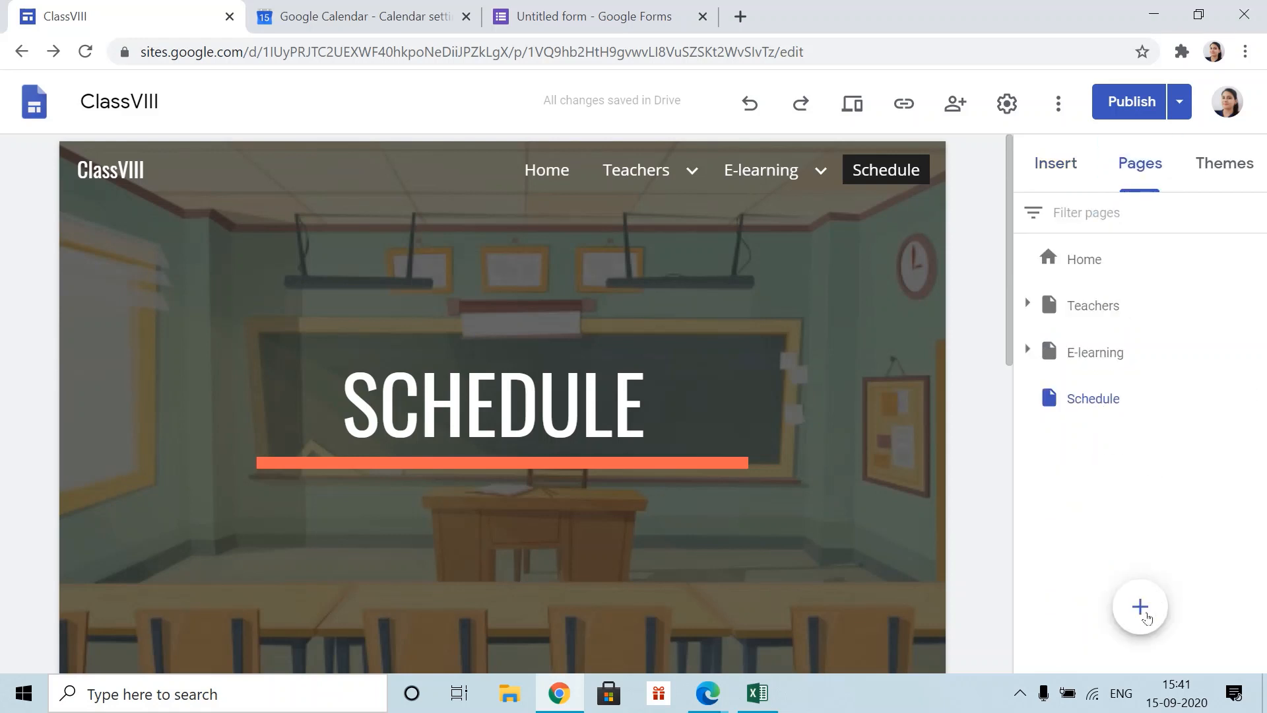
{"action": "left_click", "coordinate": [1141, 606]}
{"action": "type", "text": "help"}
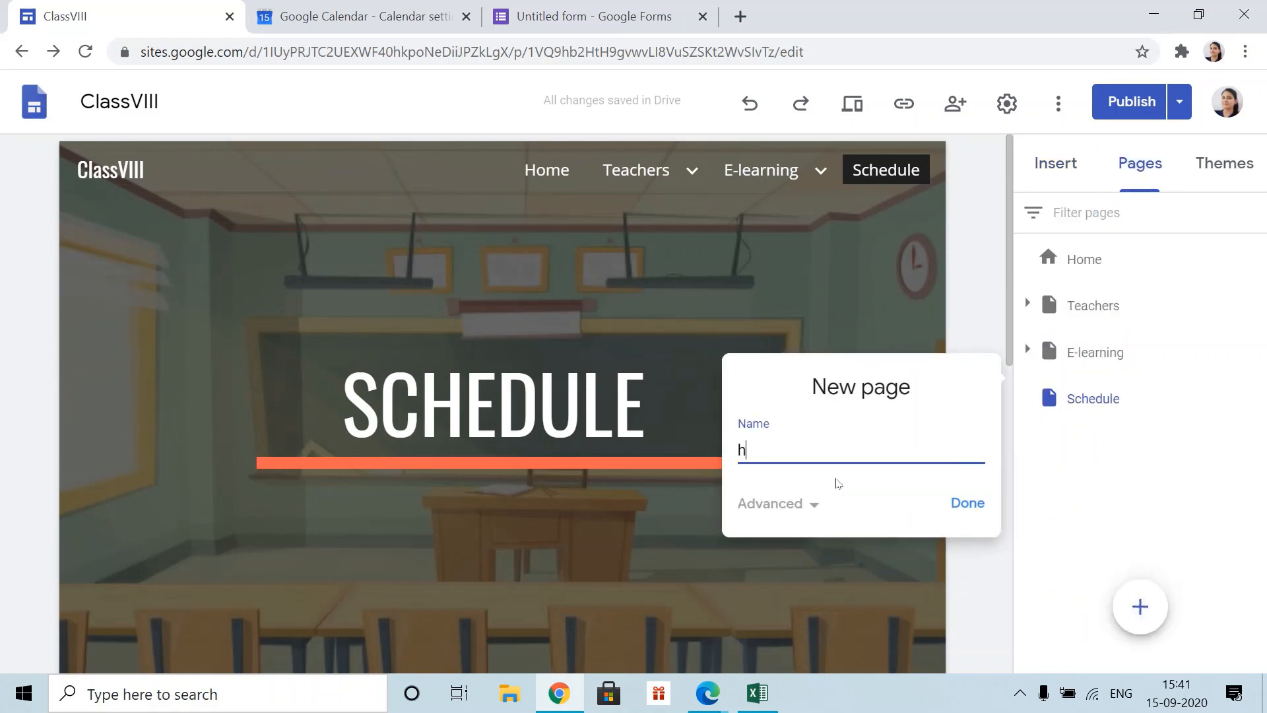
{"action": "left_click", "coordinate": [967, 504]}
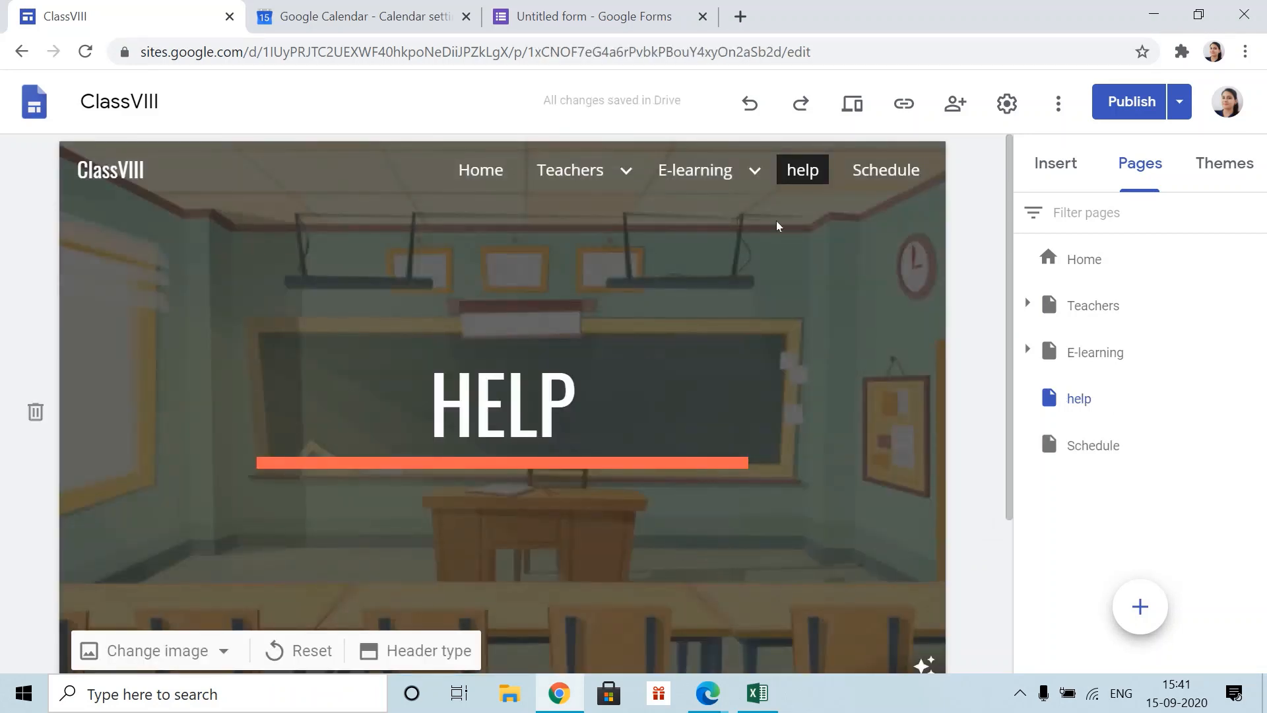
{"action": "left_click_drag", "start_coordinate": [1079, 399], "coordinate": [1120, 481]}
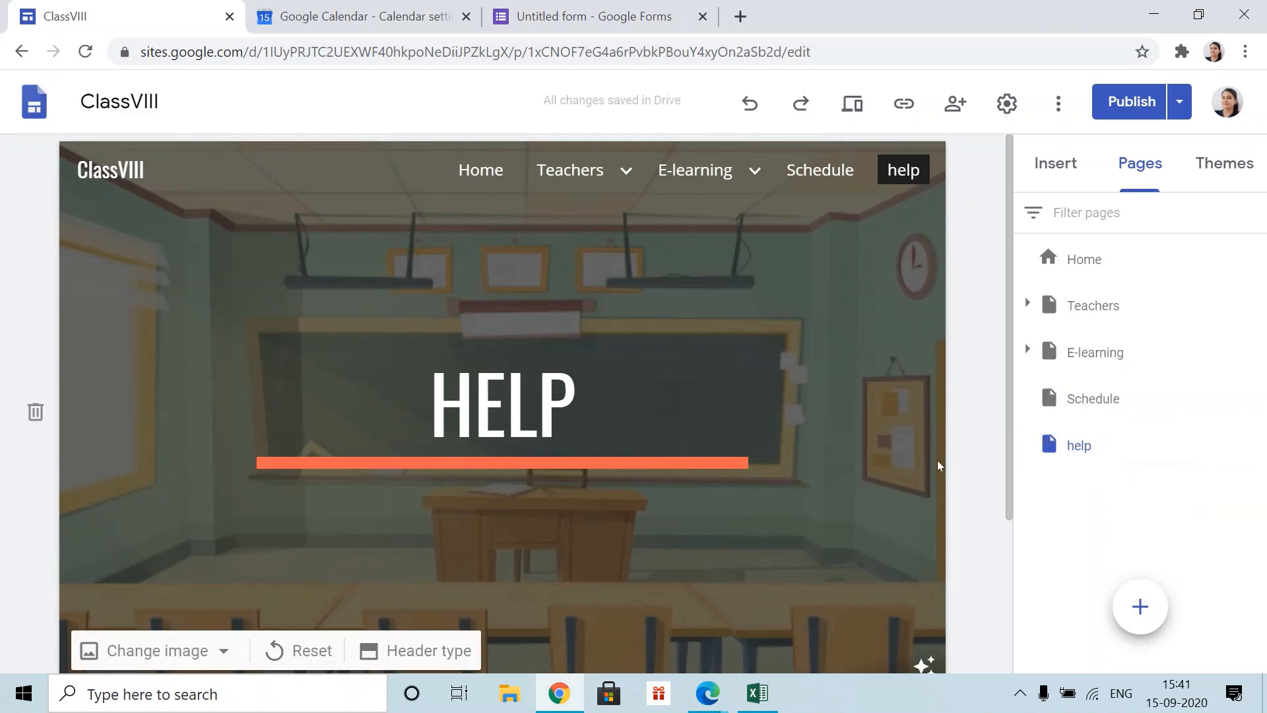
- Bring up the Insert panel's items, with its list scrolled back to the top
{"action": "left_click", "coordinate": [1056, 163]}
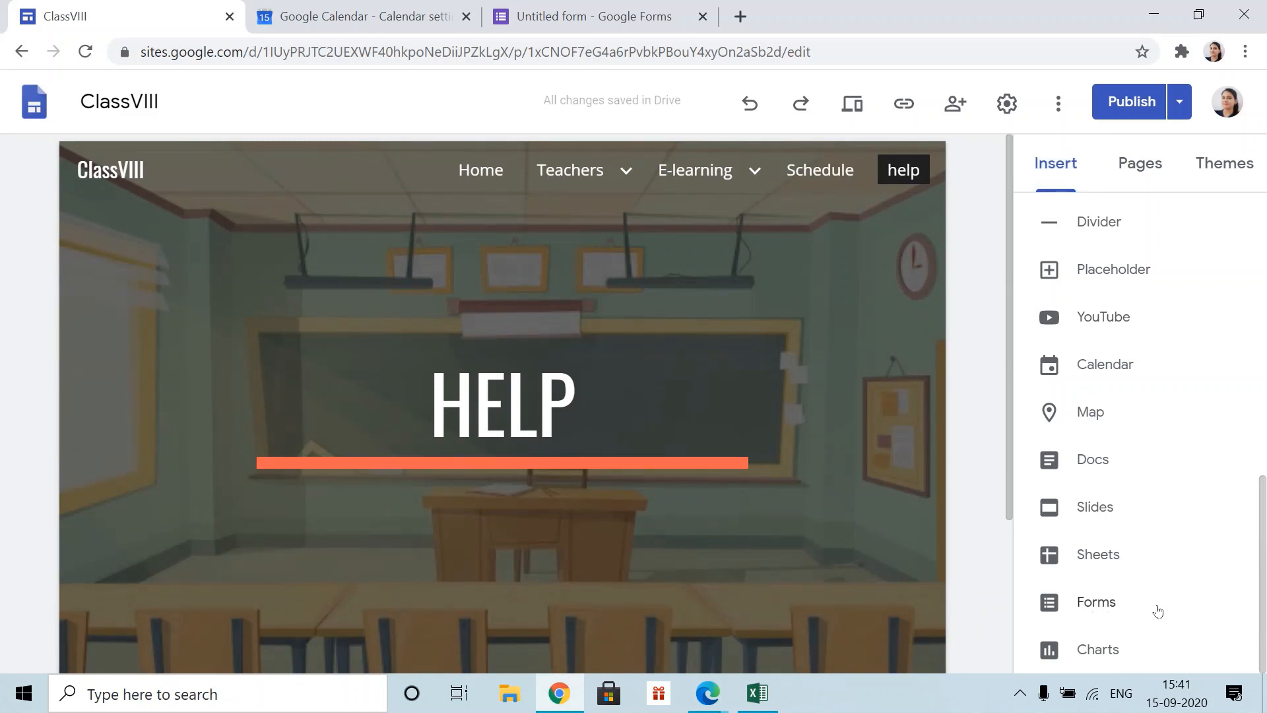
{"action": "scroll", "coordinate": [782, 569], "scroll_direction": "down", "scroll_amount": 3}
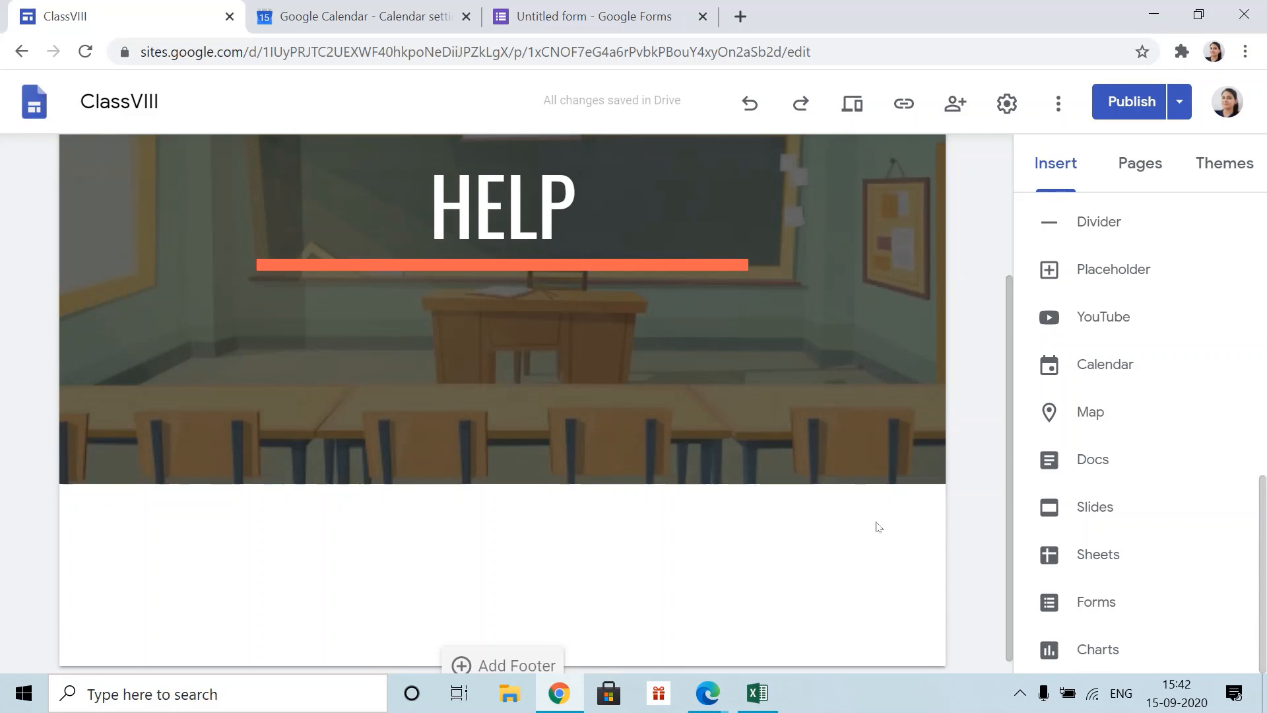
{"action": "scroll", "coordinate": [1029, 444], "scroll_direction": "up", "scroll_amount": 5}
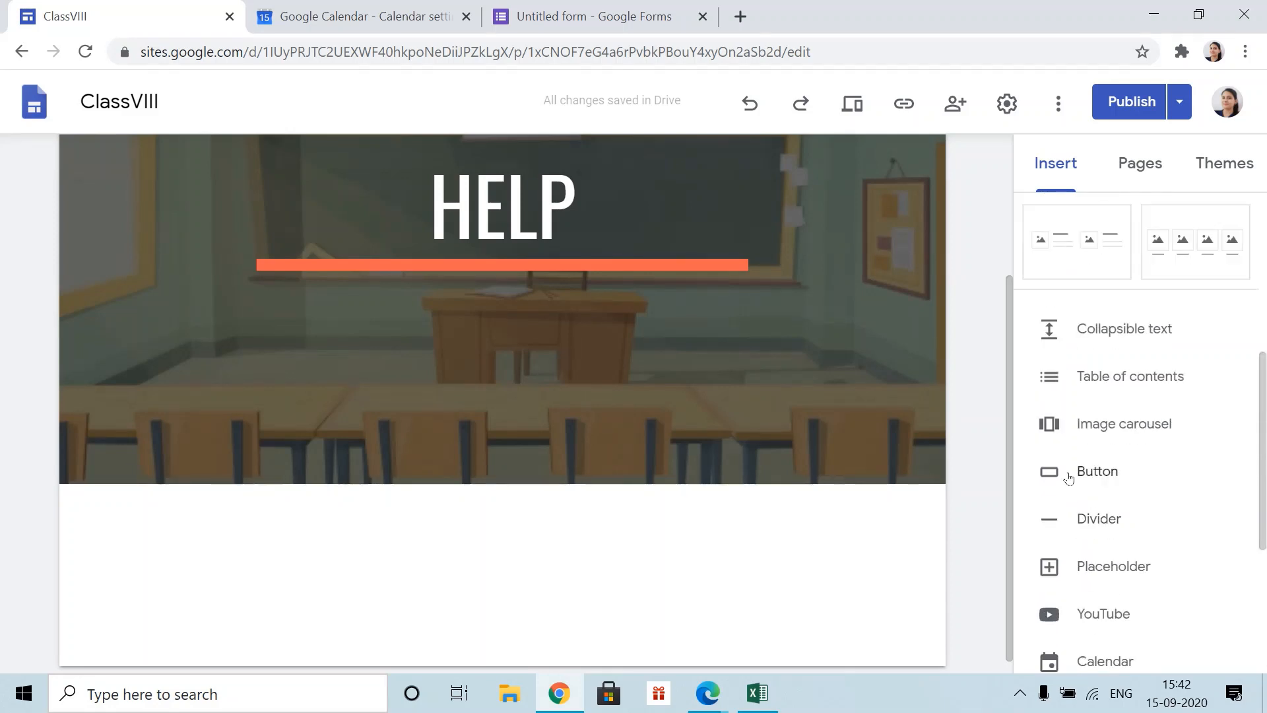
- Start a button named 'fill contact form' and switch to the Contant information form for its link
{"action": "left_click", "coordinate": [1096, 476]}
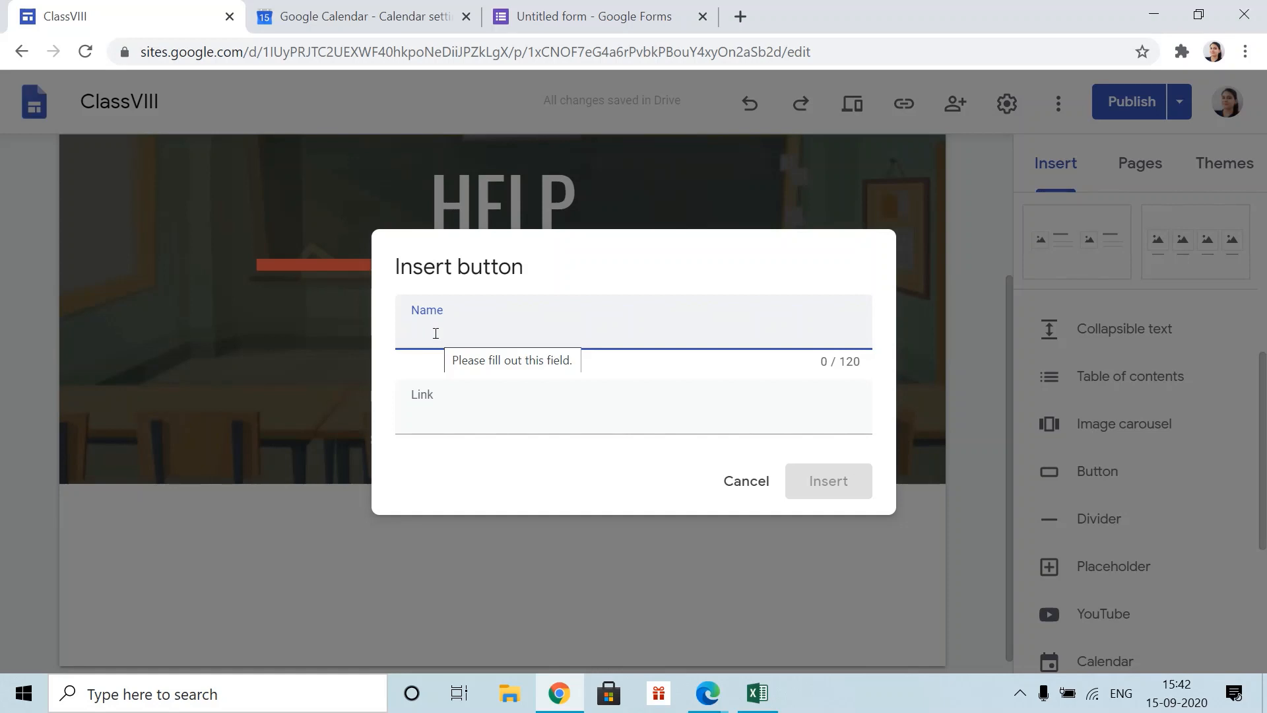
{"action": "left_click", "coordinate": [587, 16]}
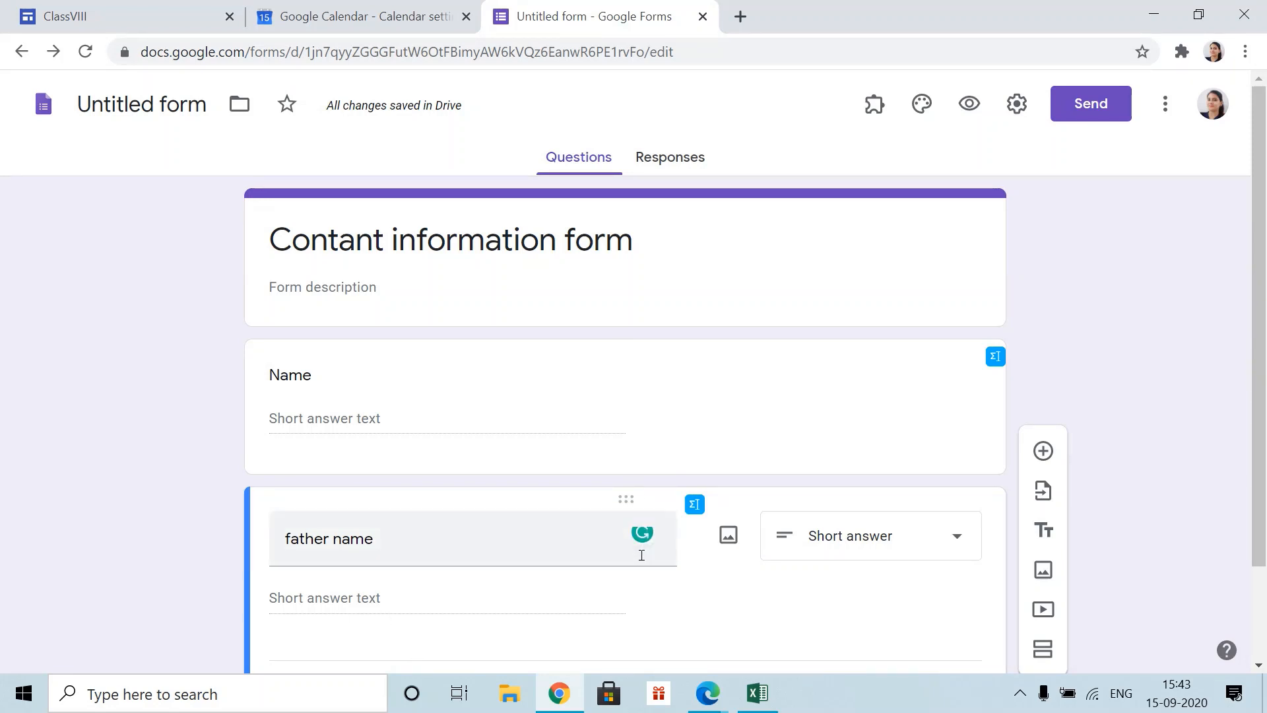
{"action": "left_click", "coordinate": [390, 17]}
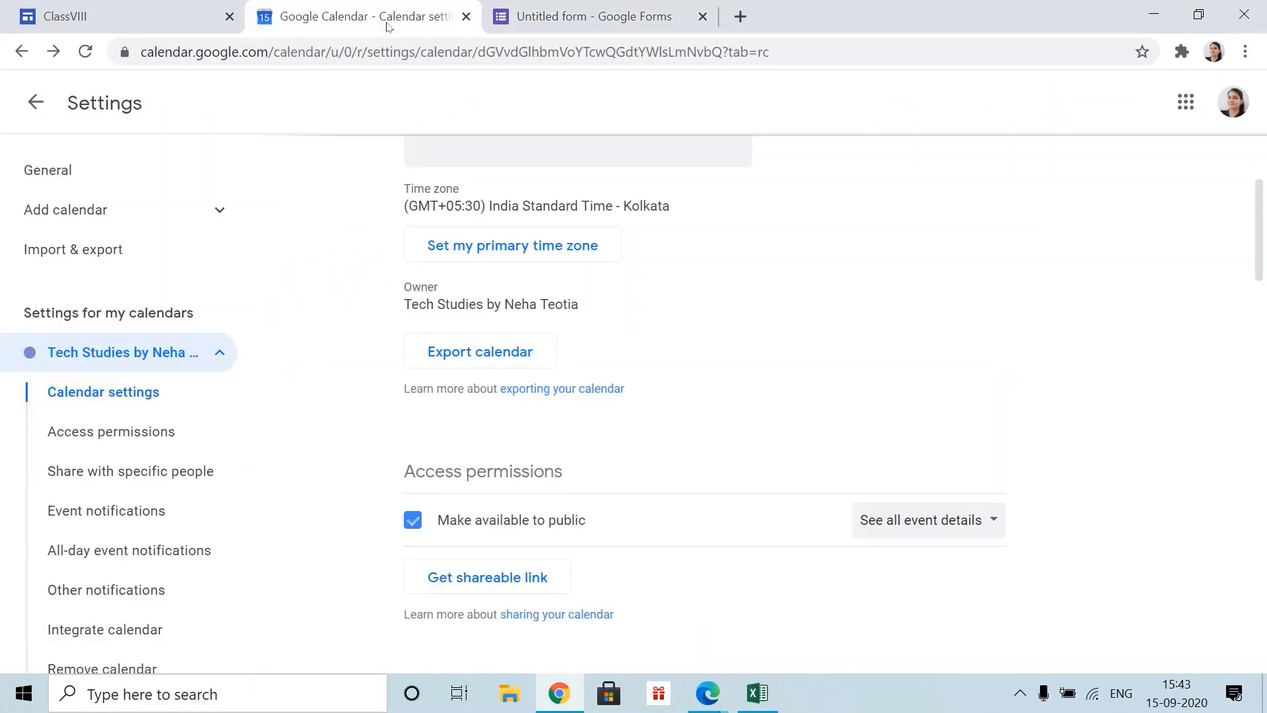
{"action": "left_click", "coordinate": [72, 15]}
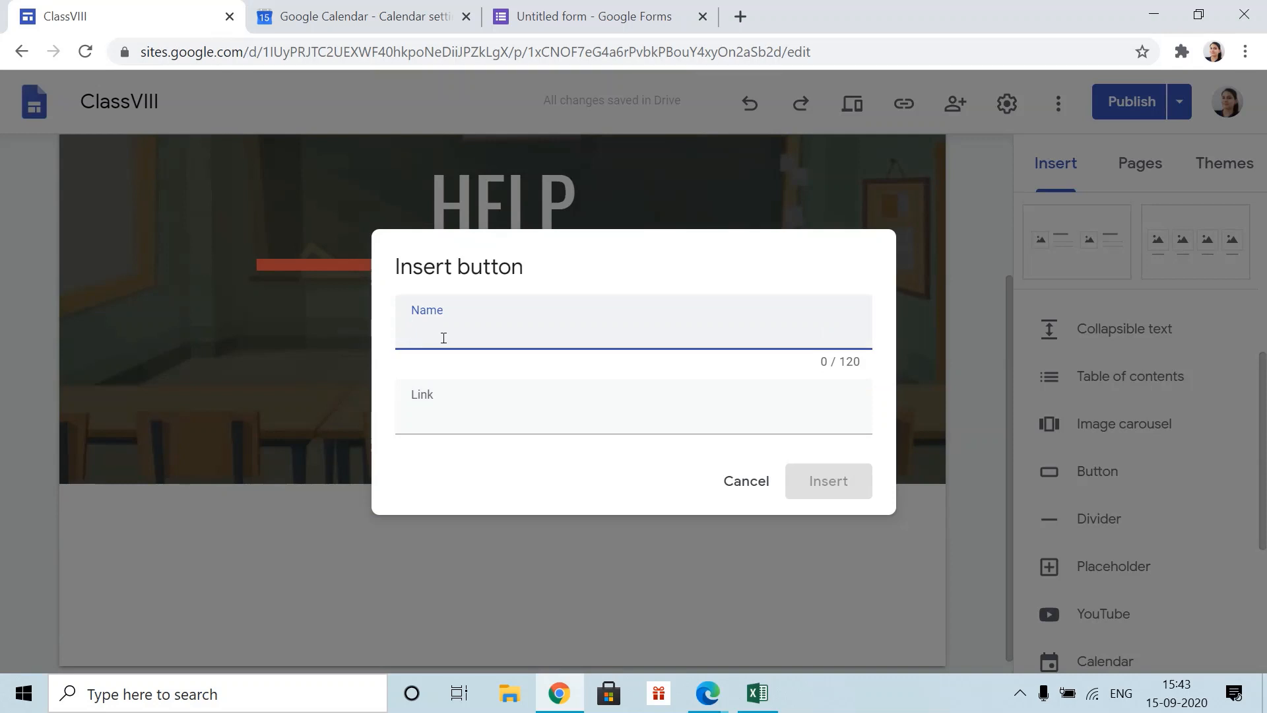
{"action": "type", "text": "fill contact form"}
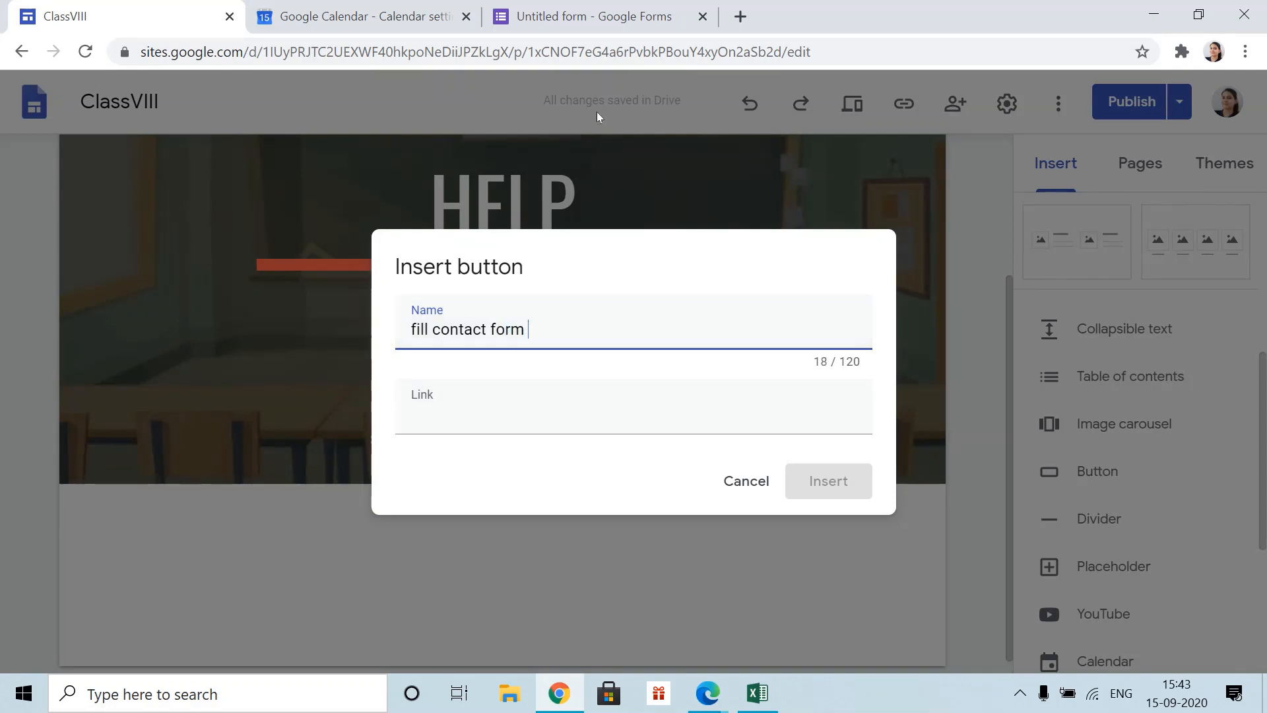
{"action": "left_click", "coordinate": [597, 18]}
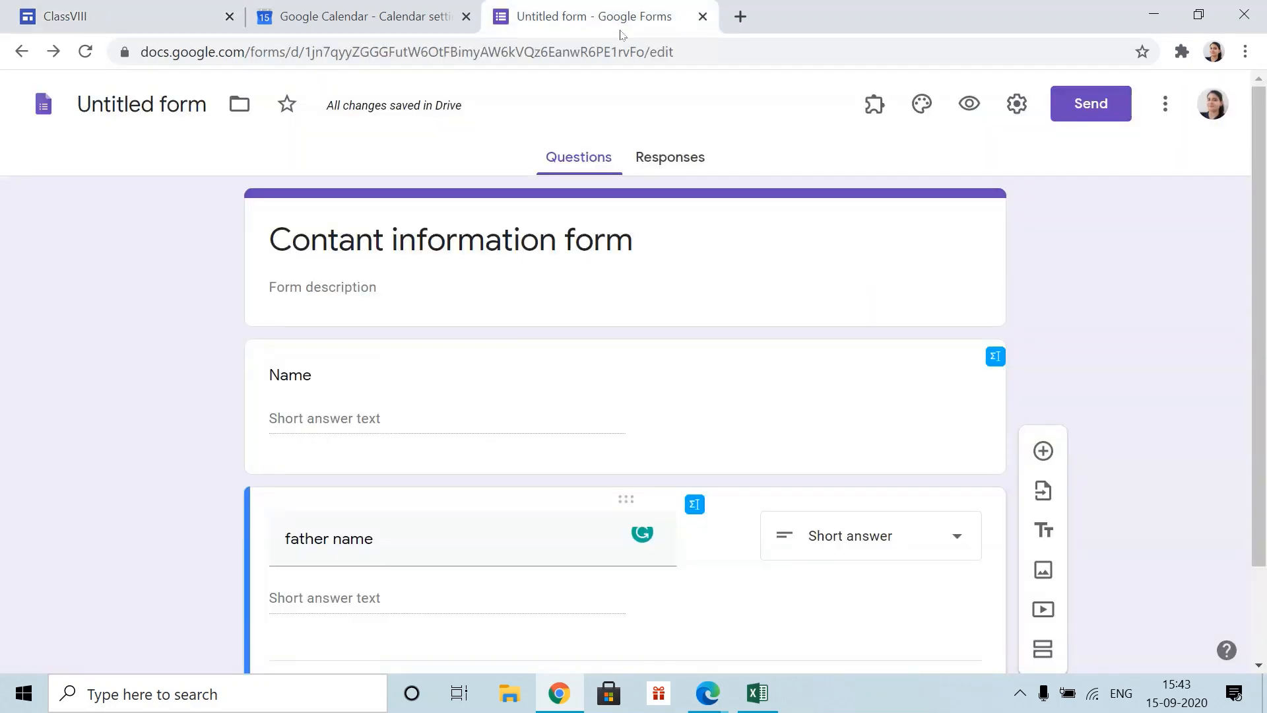
- Copy the Google Form's shortened share link and return to the ClassVIII site tab
{"action": "left_click", "coordinate": [1091, 104]}
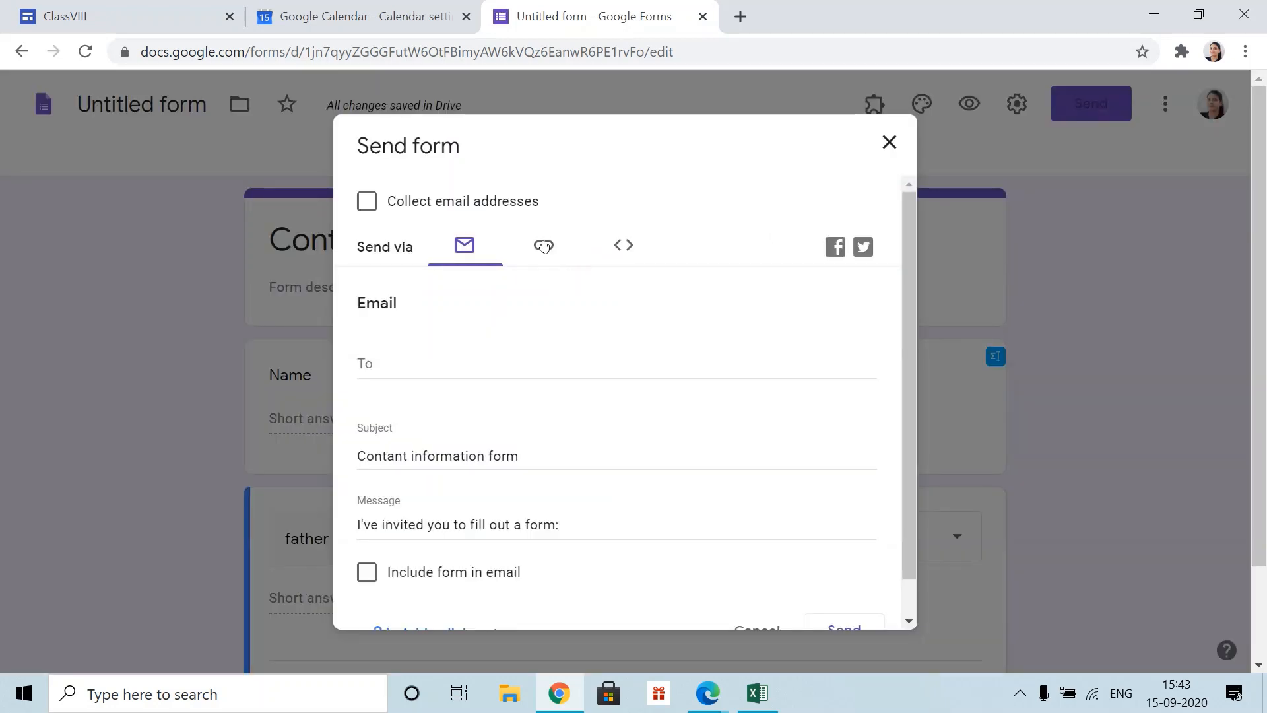
{"action": "left_click", "coordinate": [544, 248]}
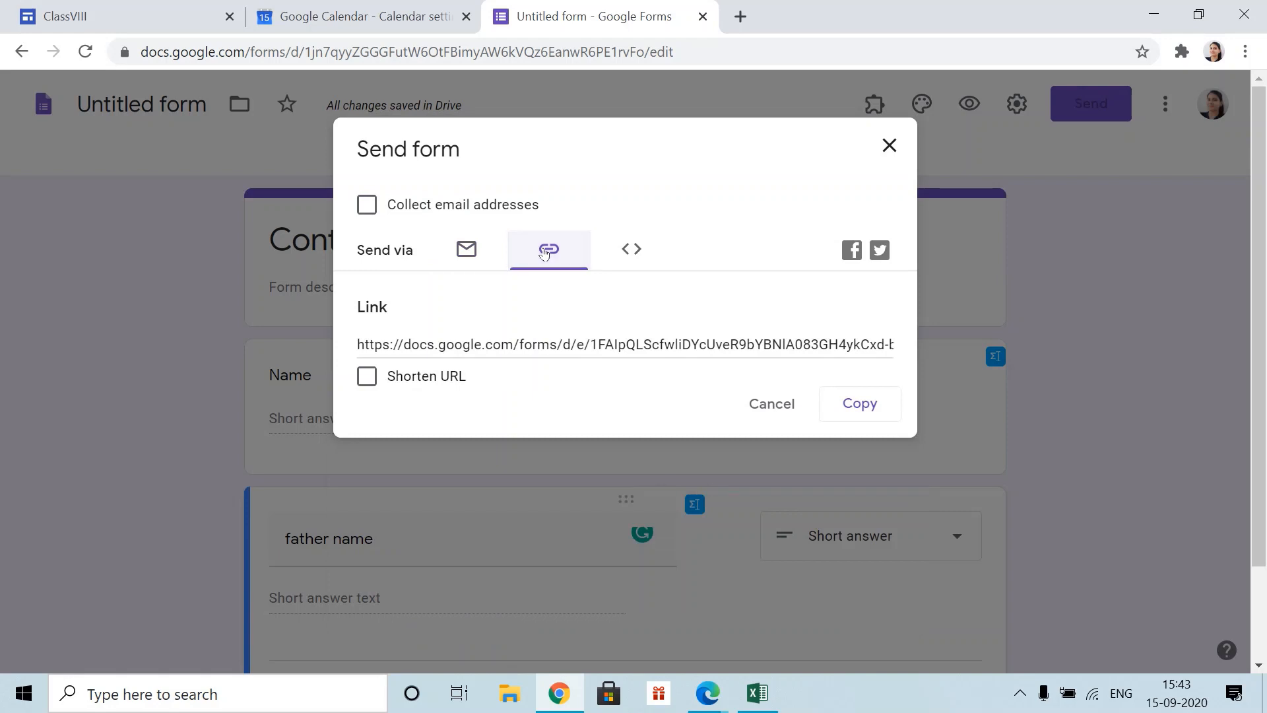
{"action": "left_click", "coordinate": [367, 376]}
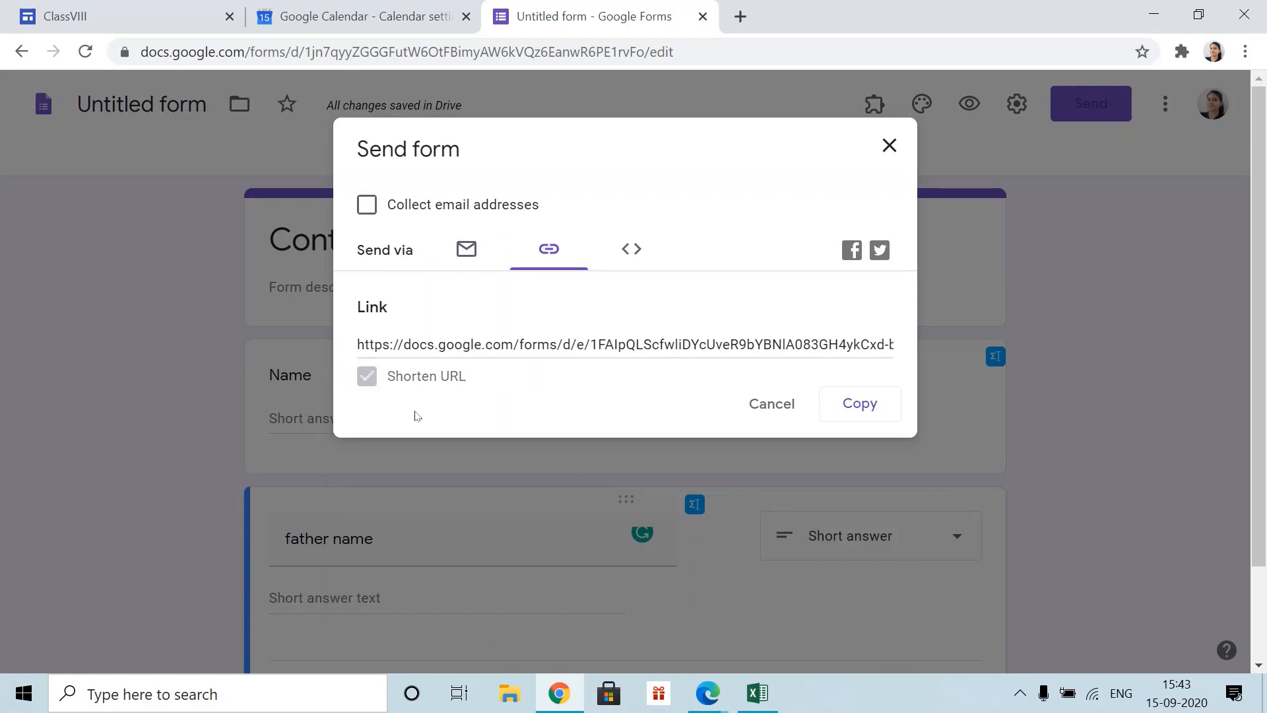
{"action": "left_click", "coordinate": [852, 414]}
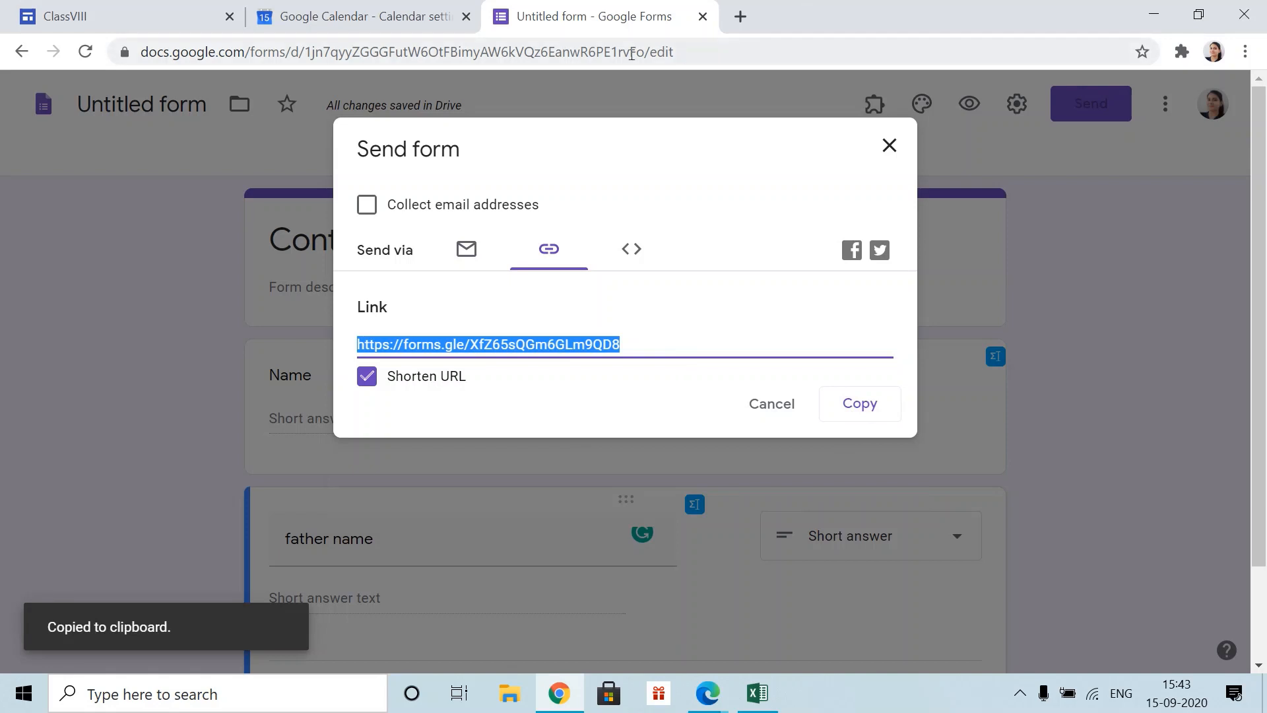
{"action": "left_click", "coordinate": [122, 16]}
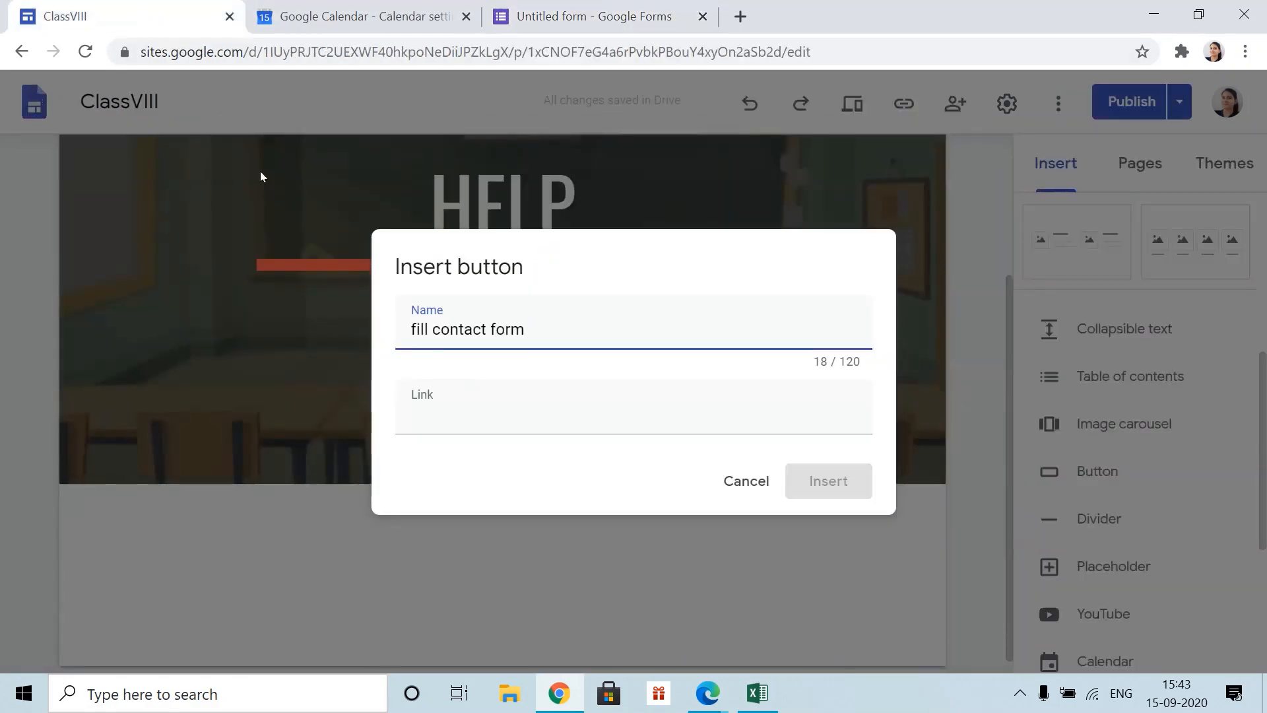
- Insert the fill contact form button with the short form link and stretch it full width
{"action": "left_click", "coordinate": [470, 423]}
{"action": "key", "text": "ctrl+v"}
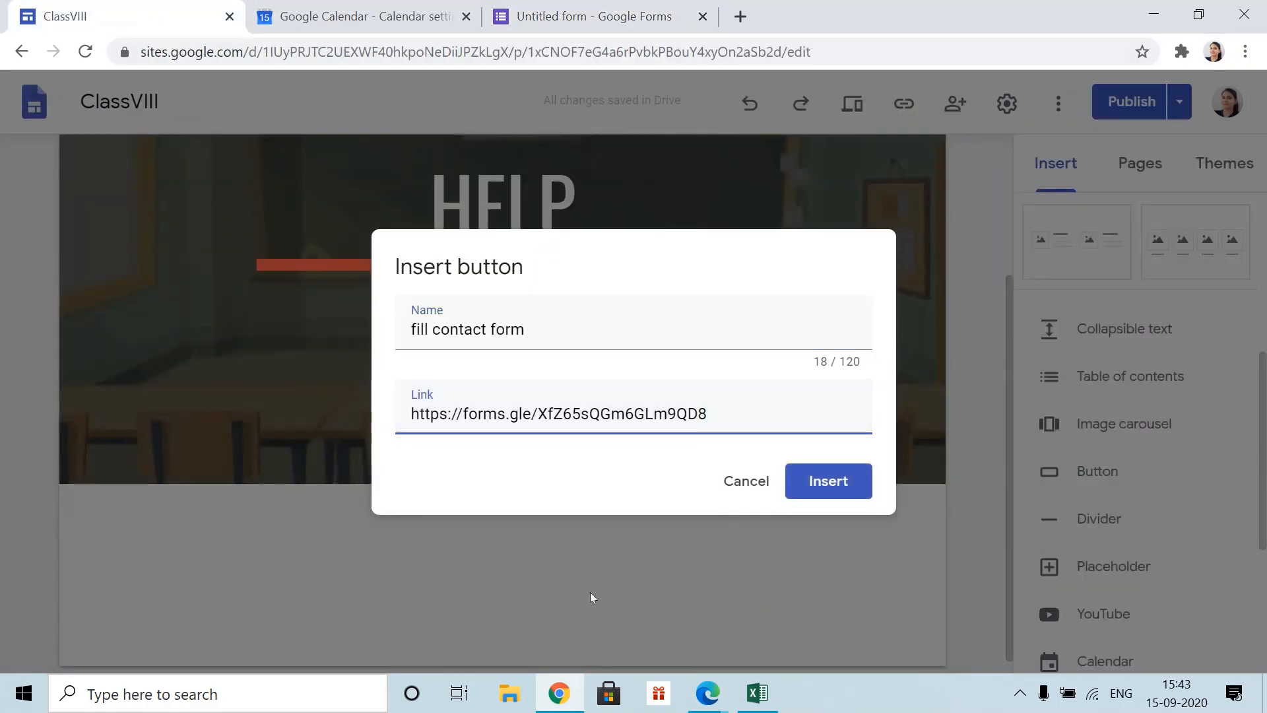
{"action": "left_click", "coordinate": [842, 487]}
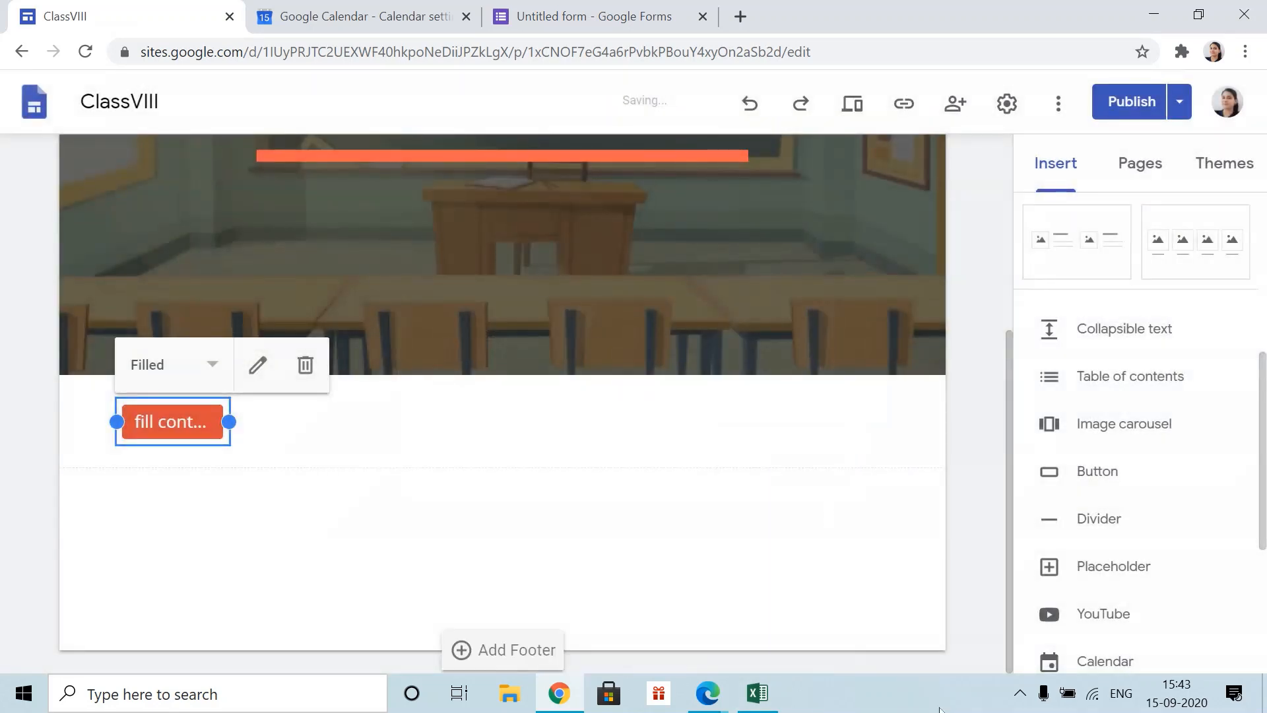
{"action": "left_click_drag", "start_coordinate": [229, 422], "coordinate": [888, 417]}
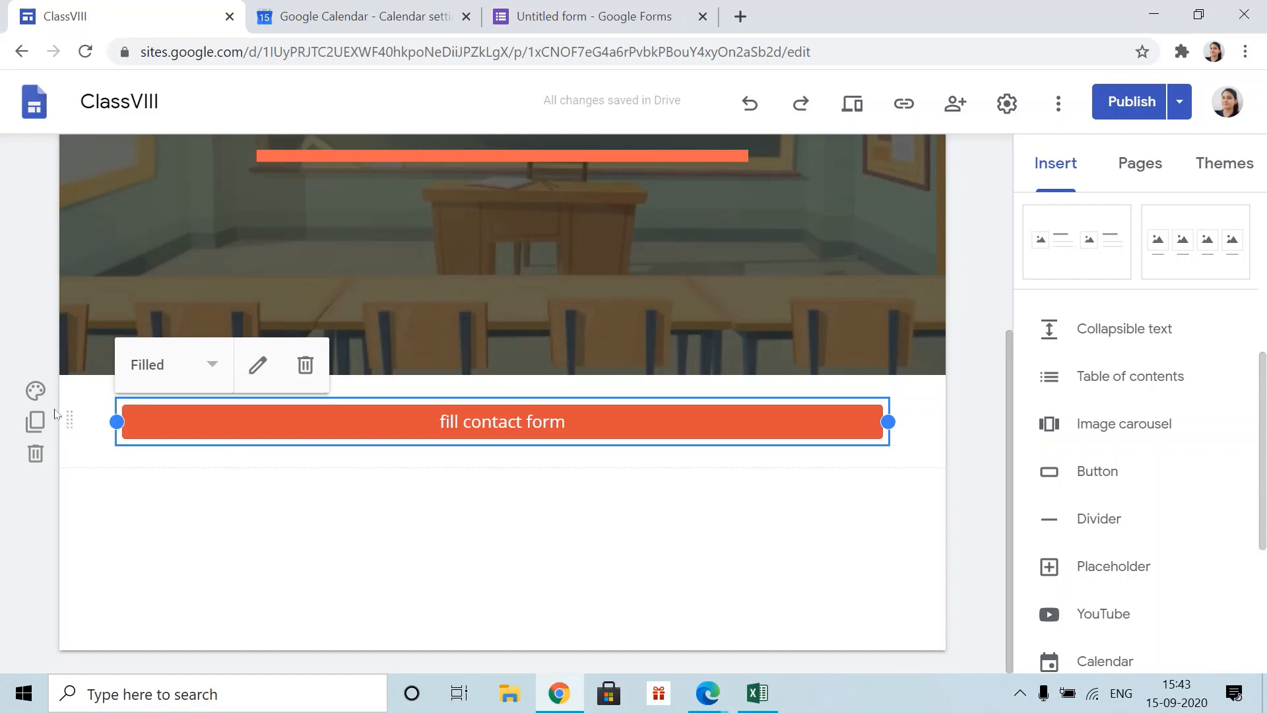
{"action": "left_click", "coordinate": [37, 392]}
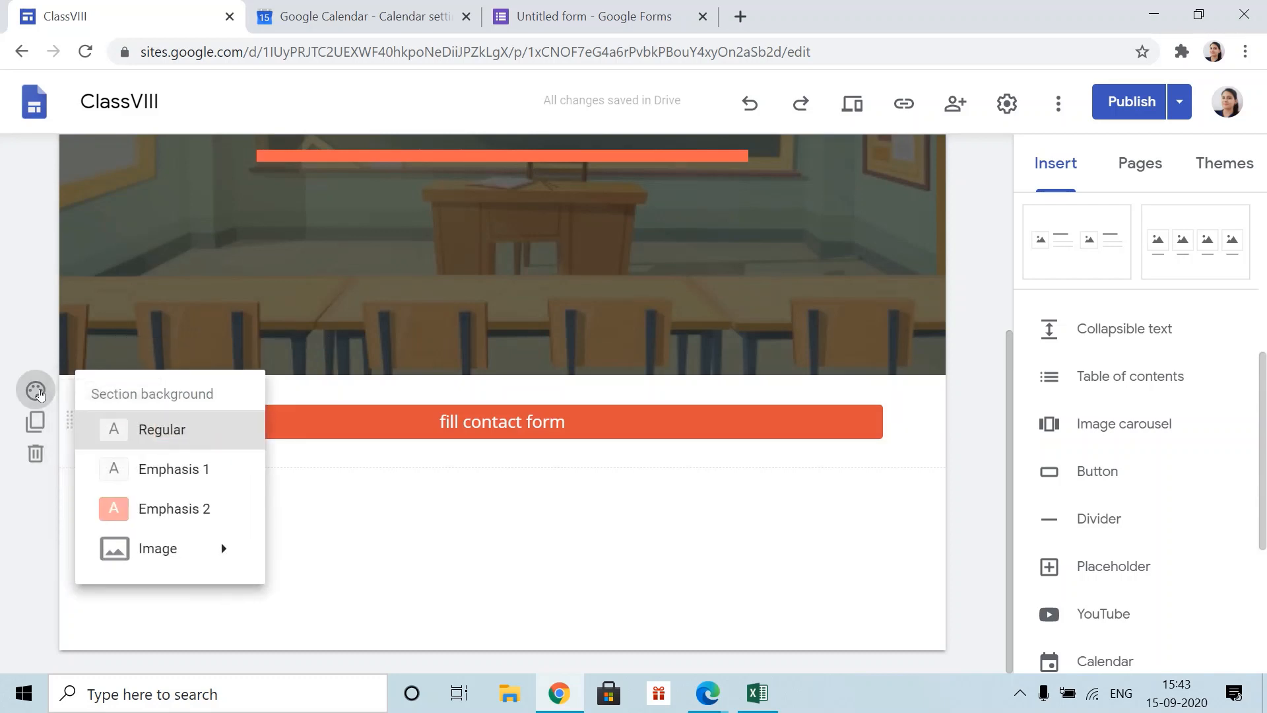
{"action": "mouse_move", "coordinate": [148, 546]}
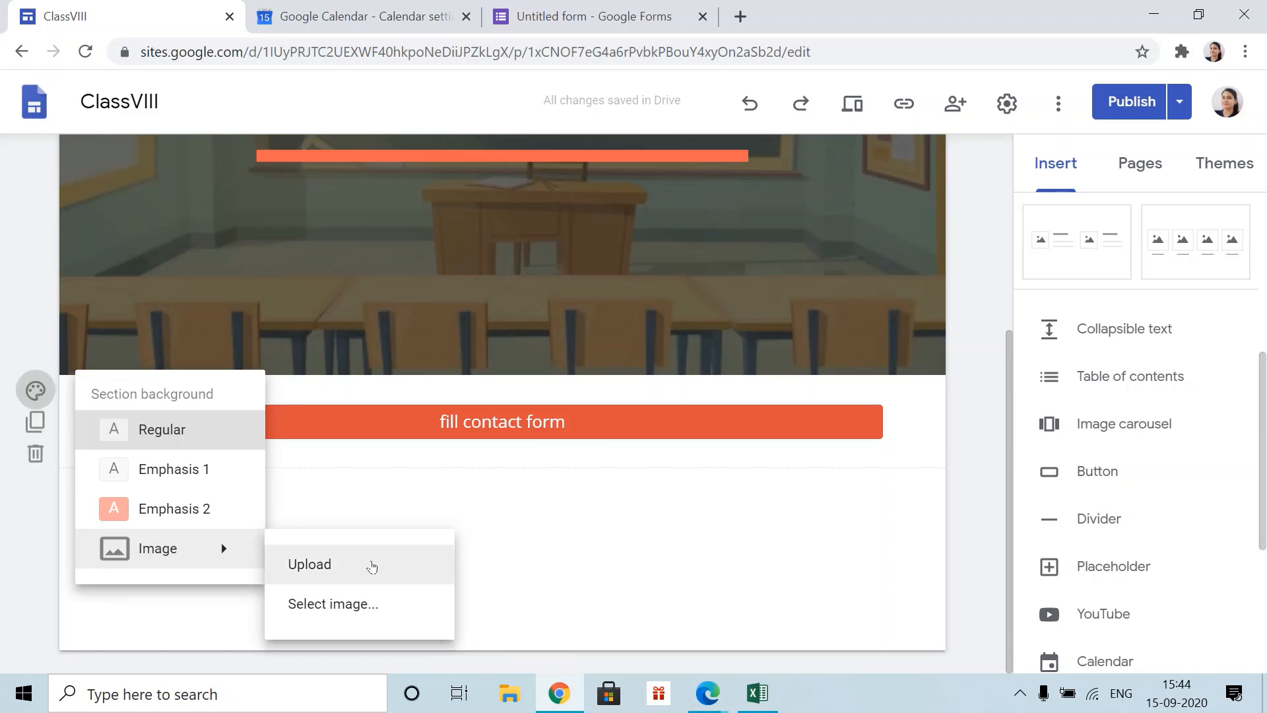
{"action": "left_click", "coordinate": [581, 551]}
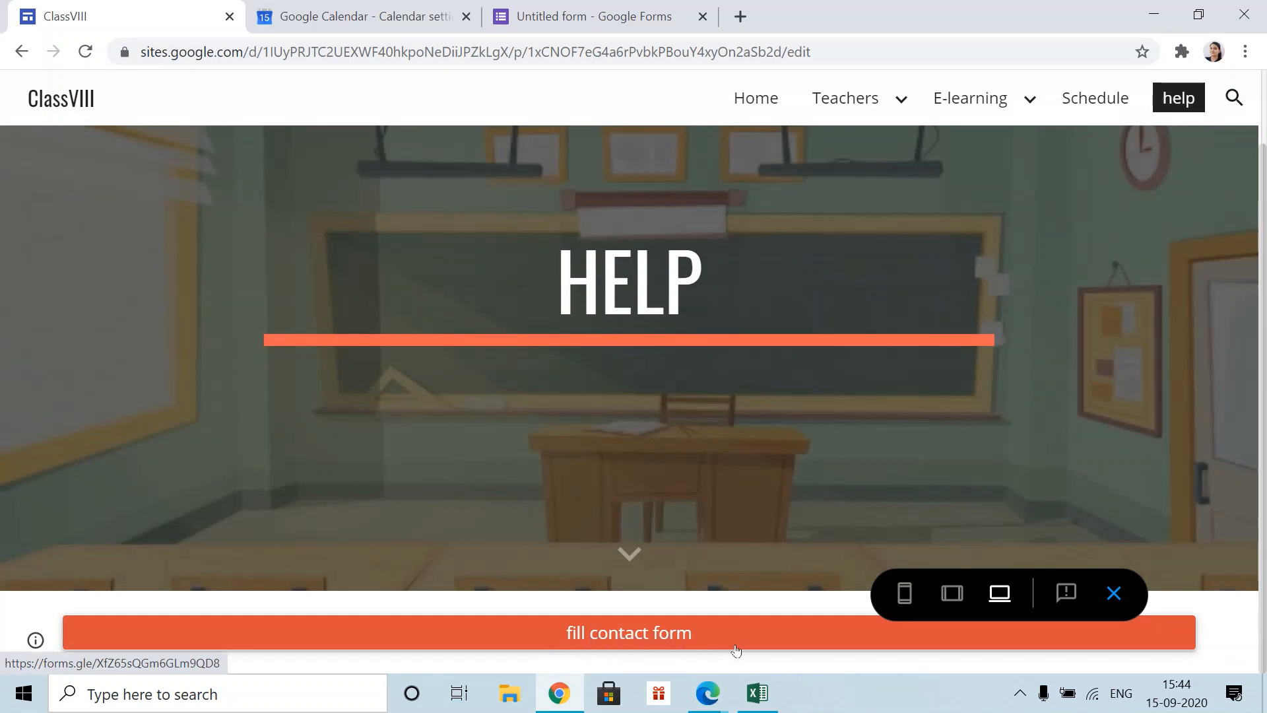
- Confirm the fill contact form button opens the Contant information form, then exit preview
{"action": "left_click", "coordinate": [659, 630]}
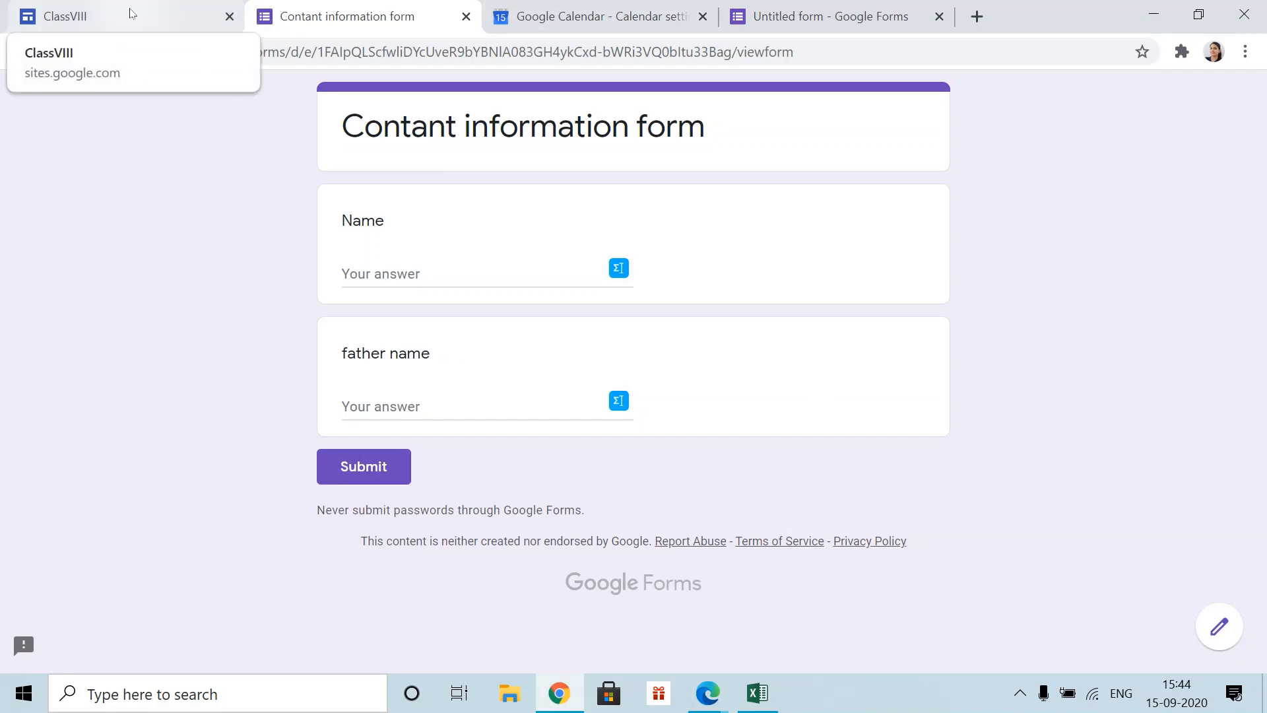
{"action": "left_click", "coordinate": [132, 13]}
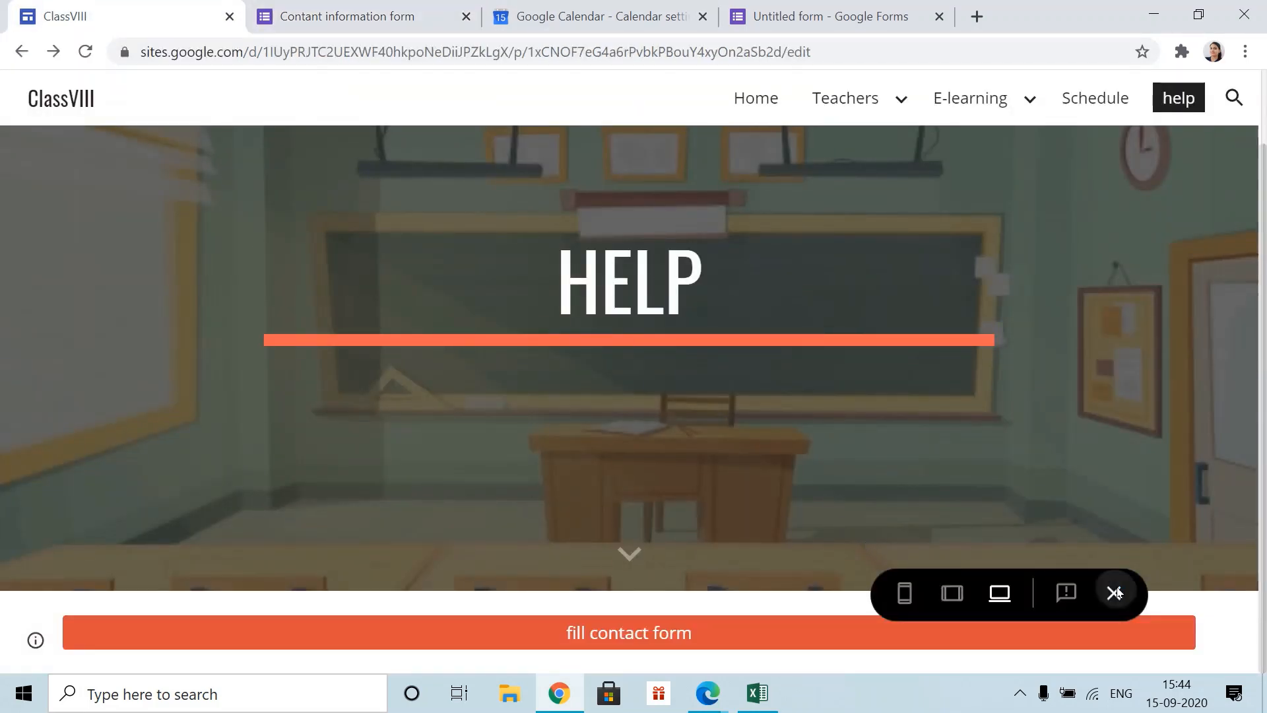
{"action": "left_click", "coordinate": [1114, 593]}
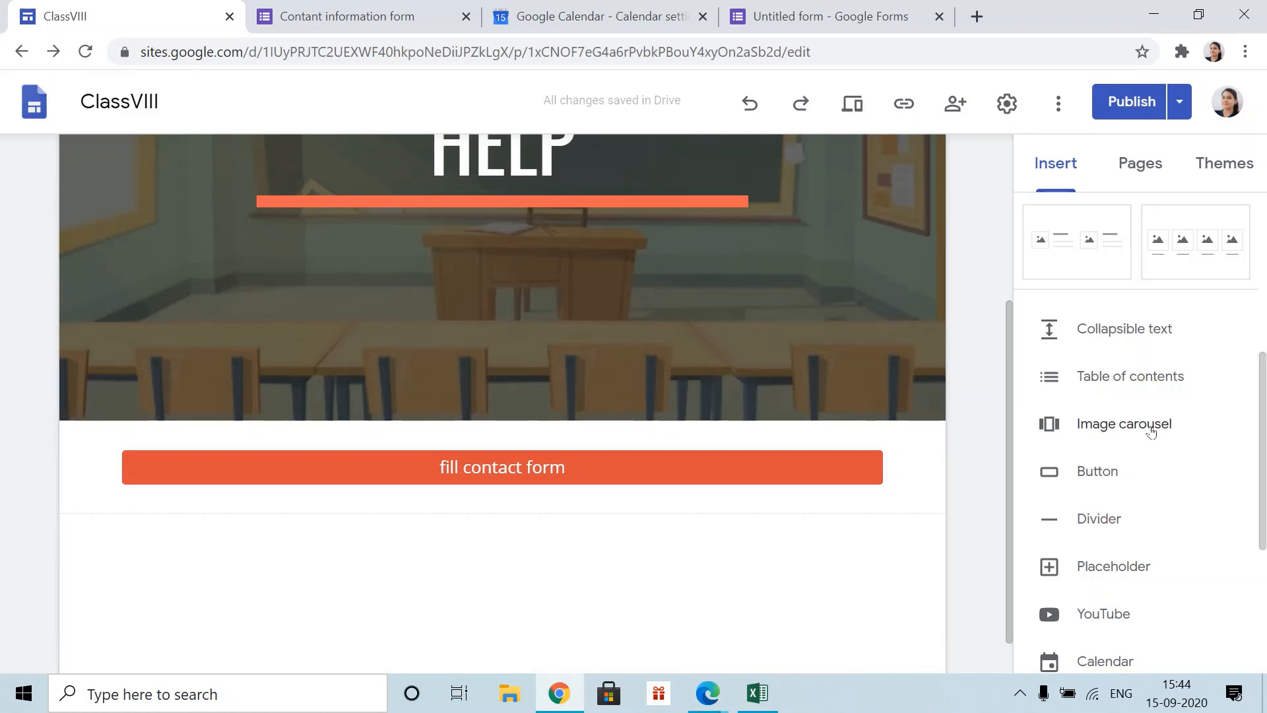
- Add an image carousel with the uploaded dl tag and Access logo images, widened to page width
{"action": "left_click", "coordinate": [1107, 429]}
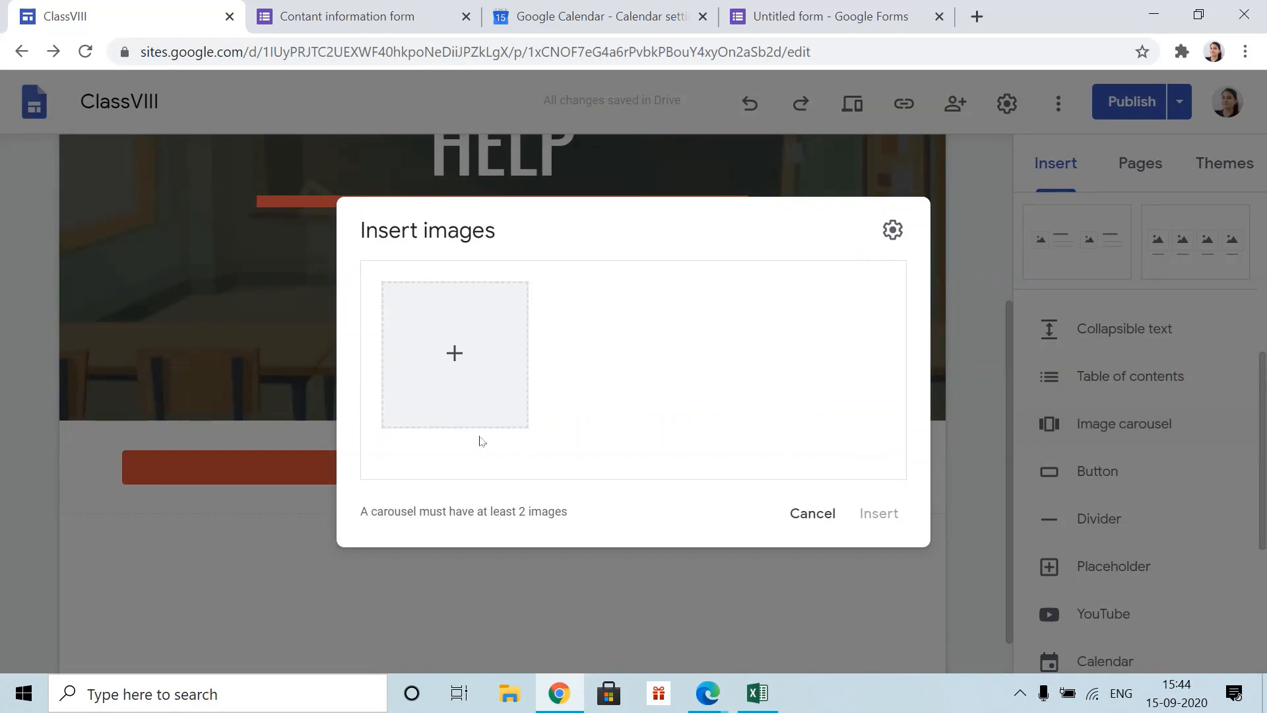
{"action": "left_click", "coordinate": [455, 360]}
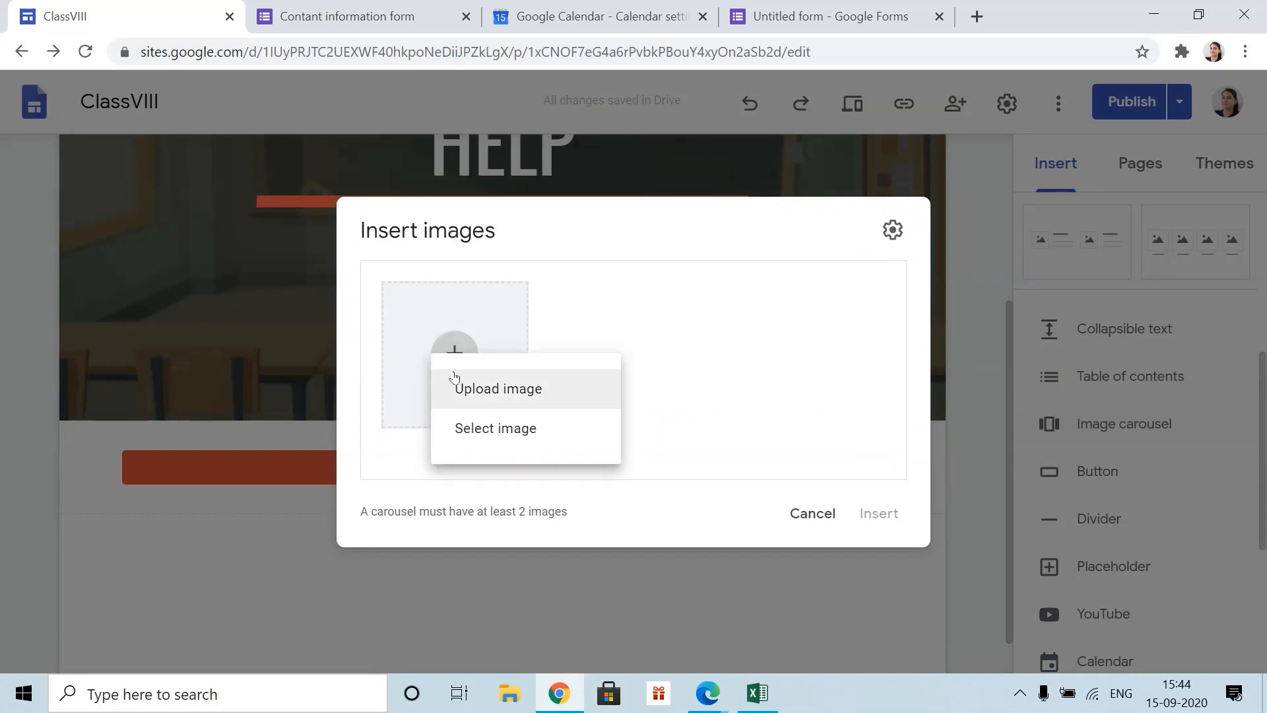
{"action": "left_click", "coordinate": [530, 402]}
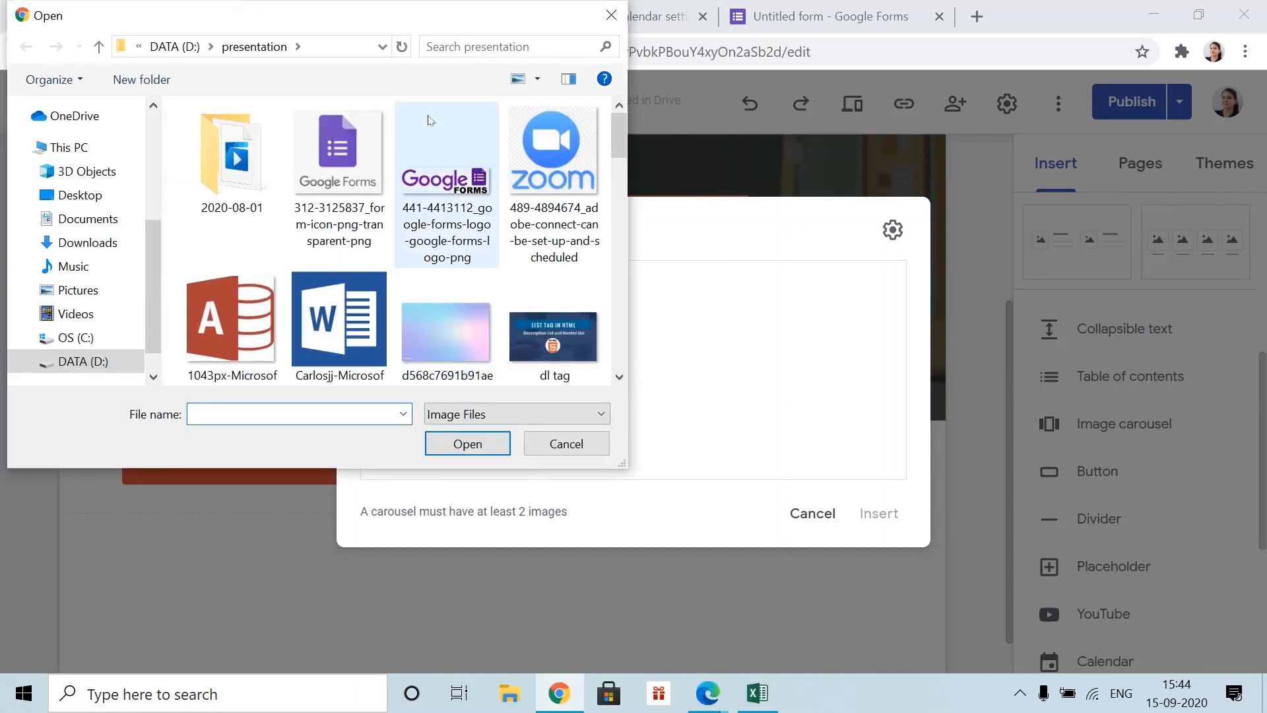
{"action": "left_click", "coordinate": [553, 335]}
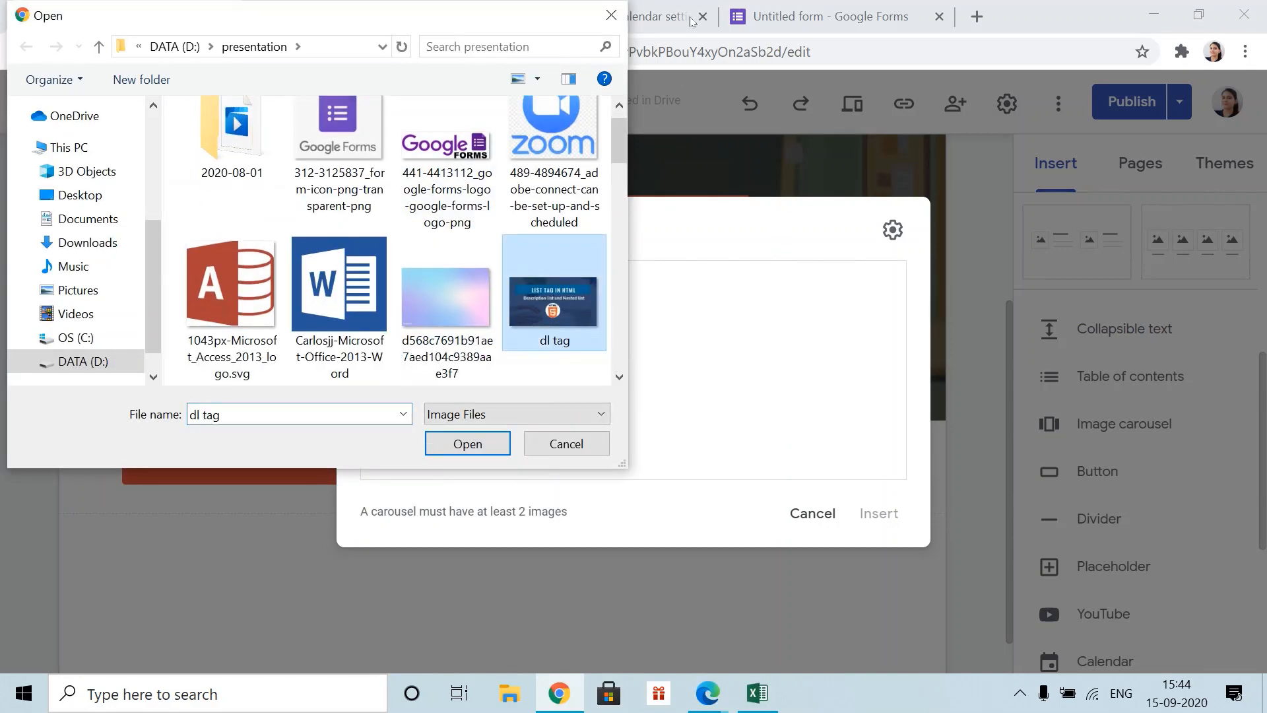
{"action": "left_click", "coordinate": [225, 308], "text": "ctrl"}
{"action": "left_click", "coordinate": [465, 444]}
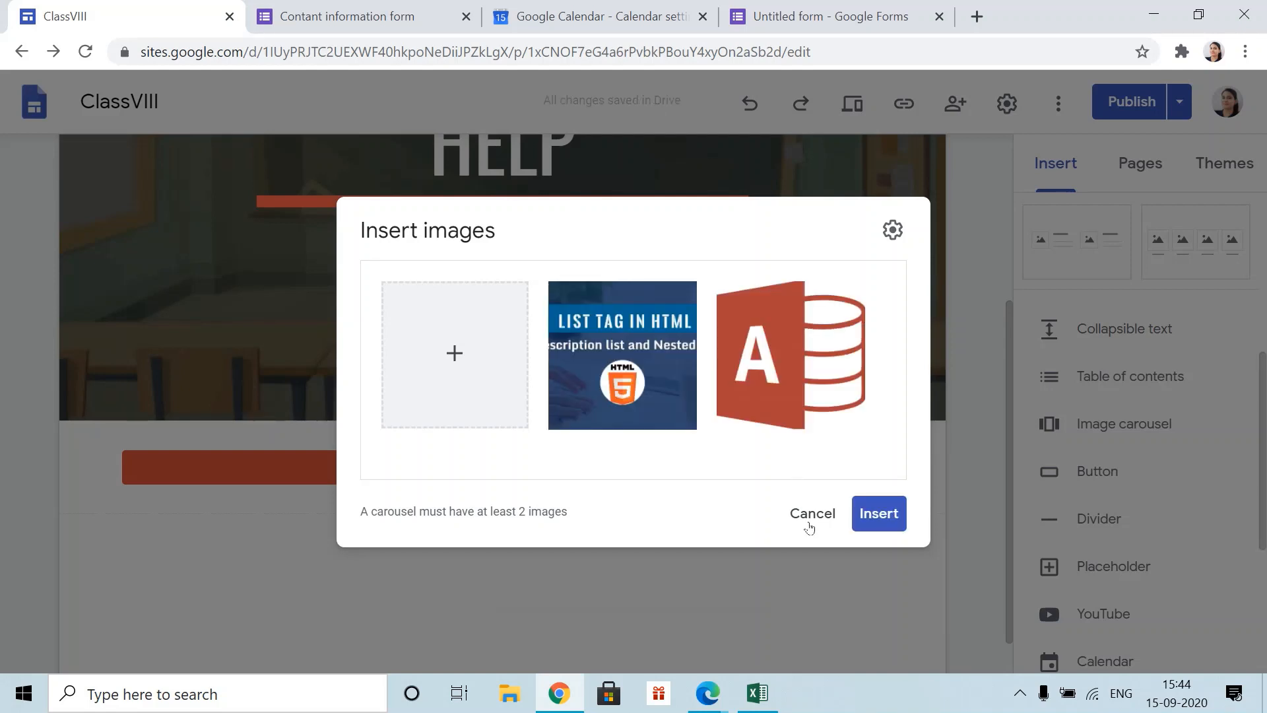
{"action": "left_click", "coordinate": [870, 513]}
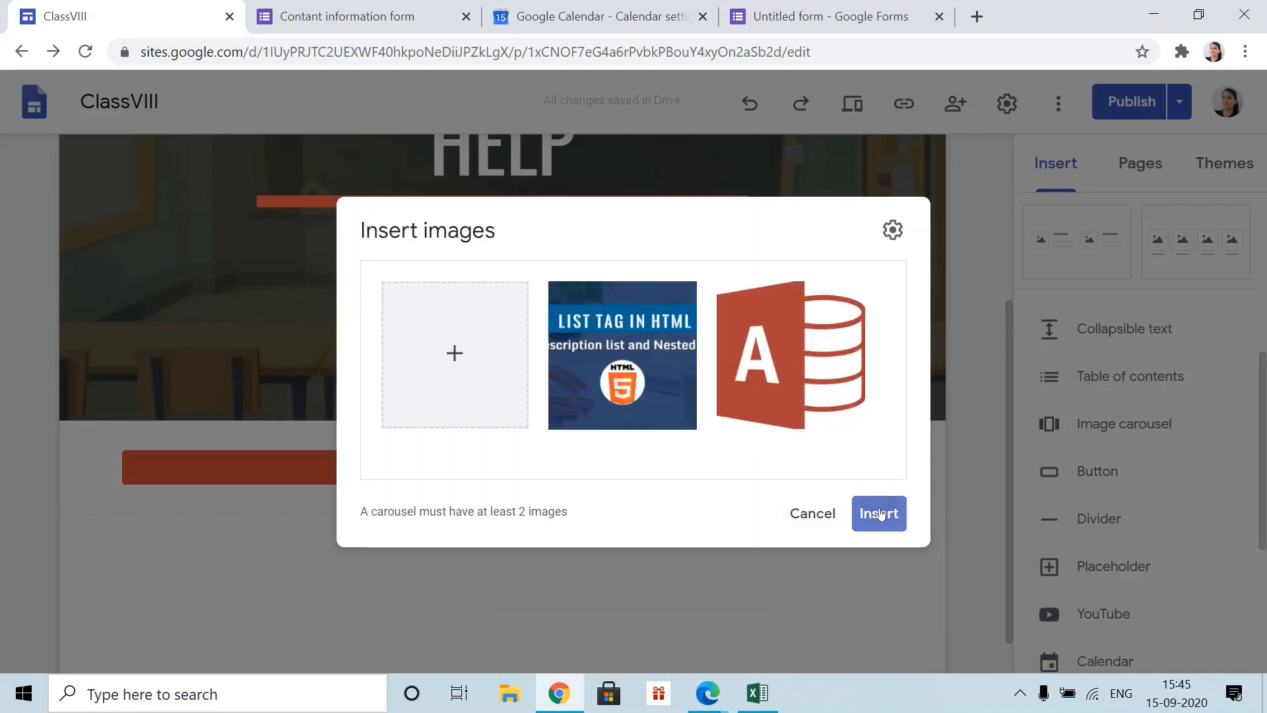
{"action": "left_click_drag", "start_coordinate": [493, 378], "coordinate": [891, 377]}
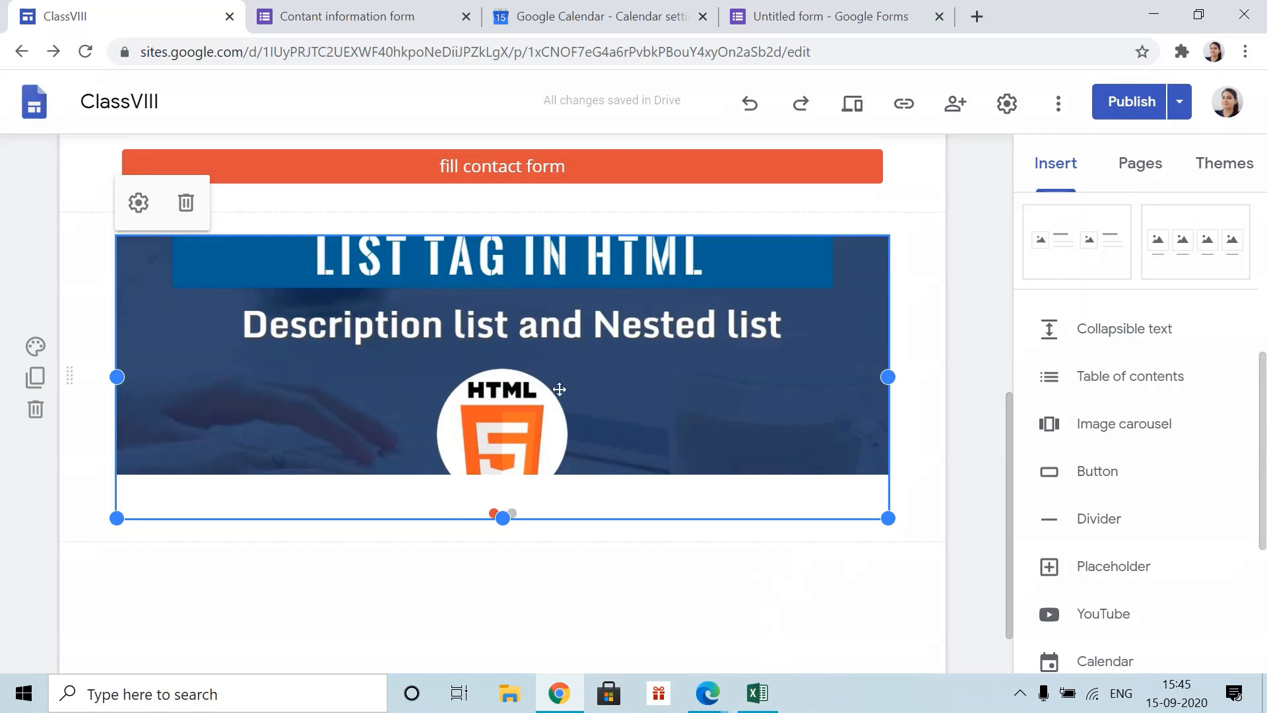
- Preview the page, flip the carousel's slides forward and back, then exit preview
{"action": "left_click", "coordinate": [852, 104]}
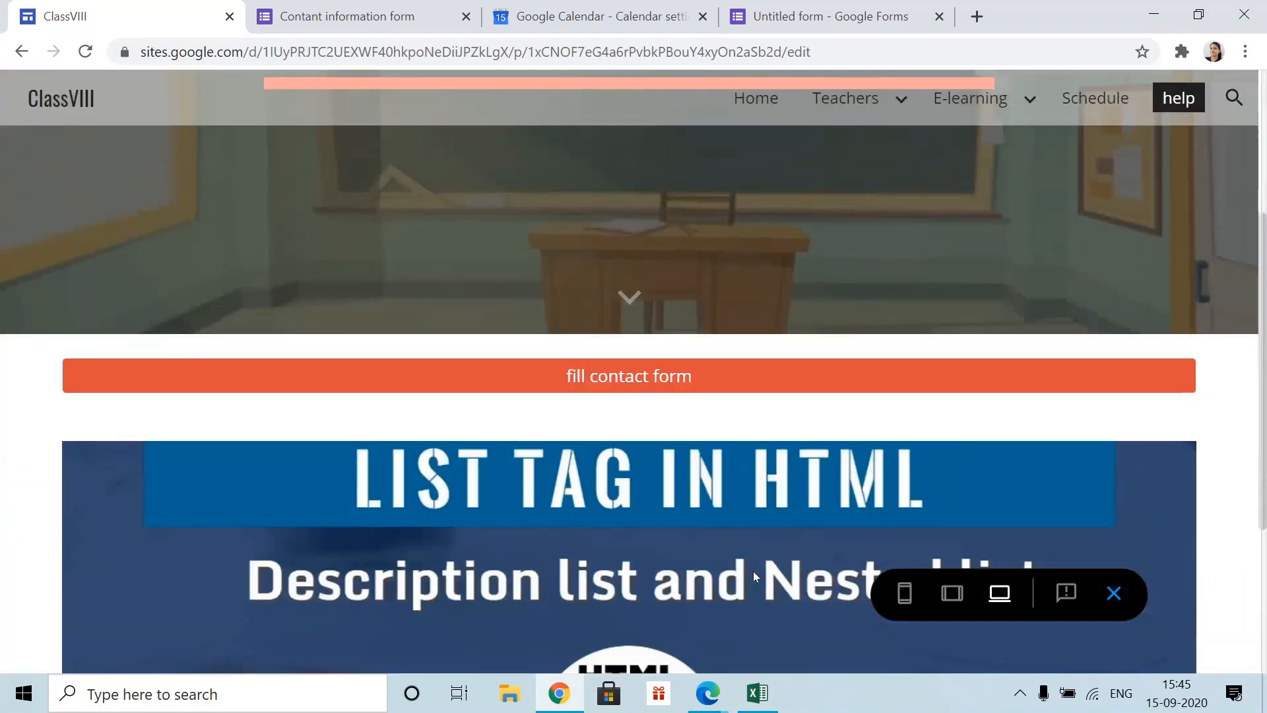
{"action": "scroll", "coordinate": [754, 572], "scroll_direction": "down", "scroll_amount": 3}
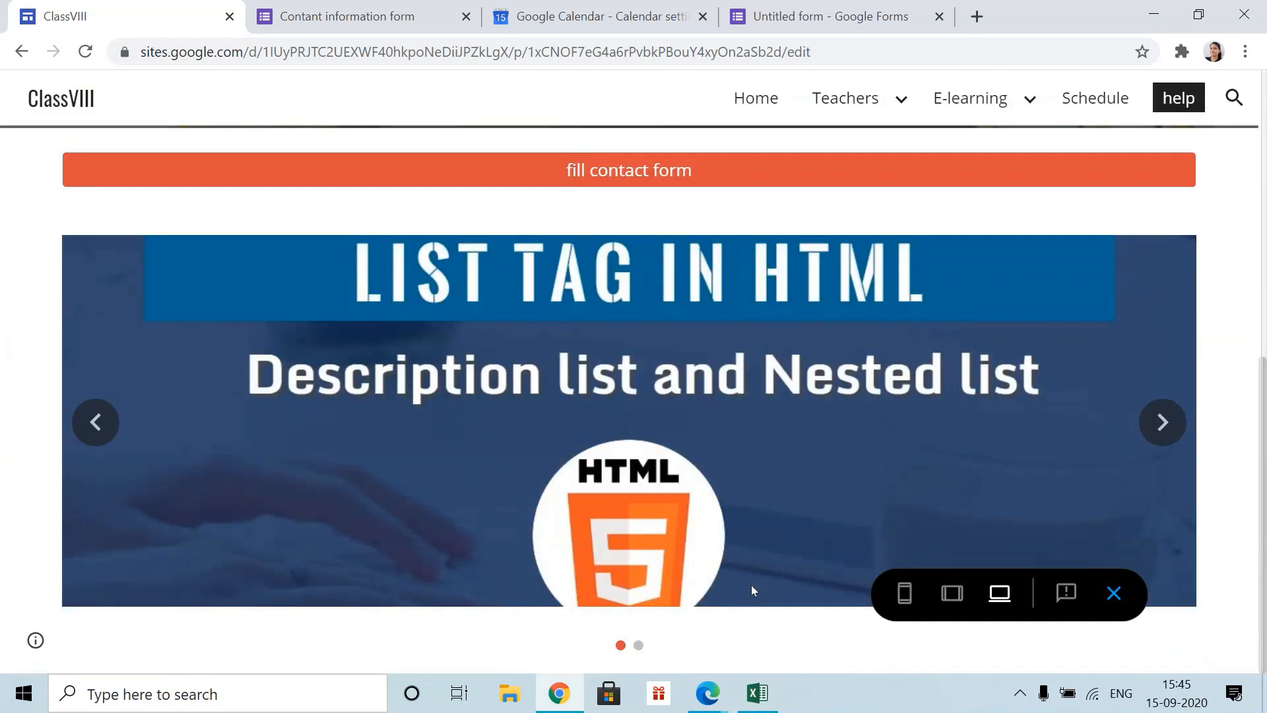
{"action": "left_click", "coordinate": [1162, 422]}
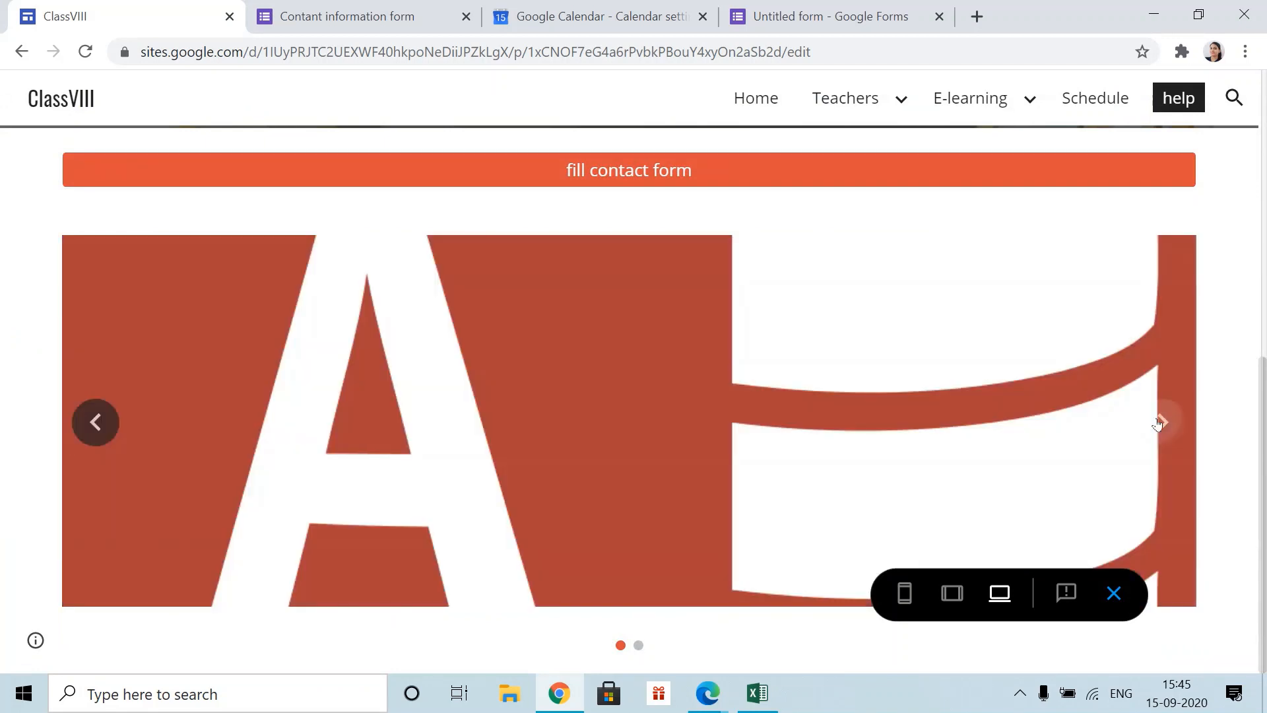
{"action": "left_click", "coordinate": [94, 424]}
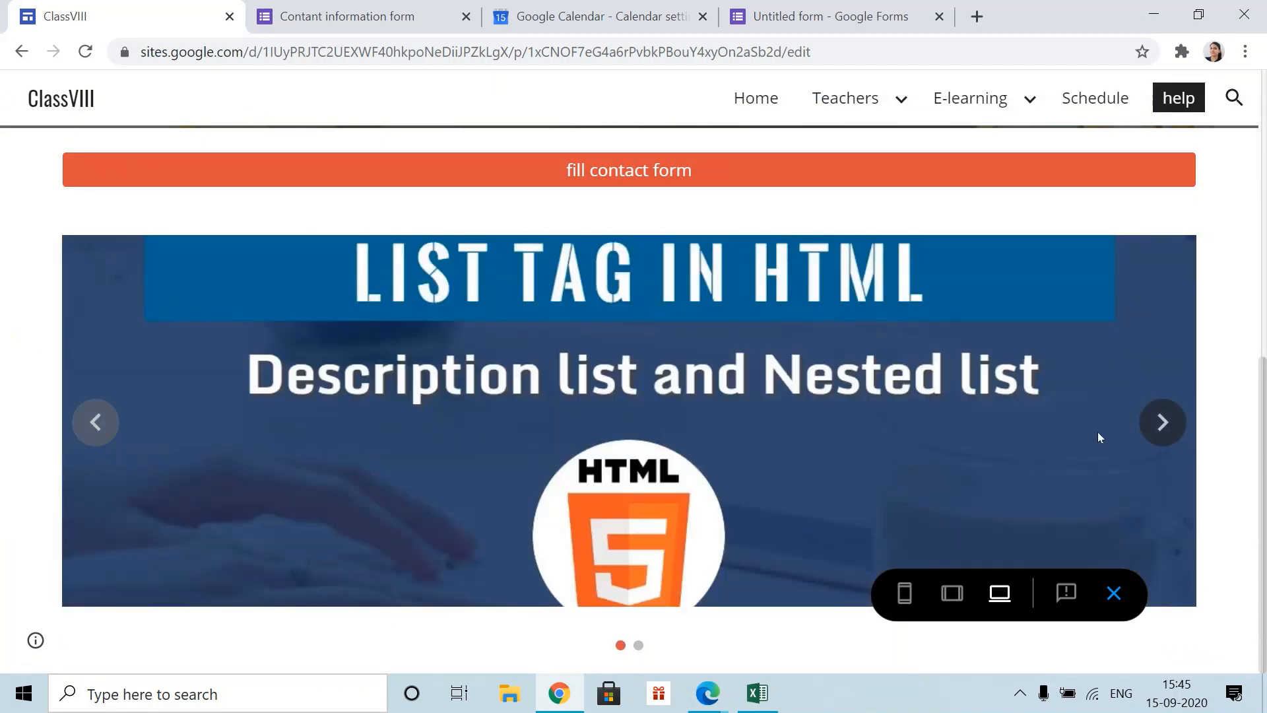
{"action": "left_click", "coordinate": [1162, 423]}
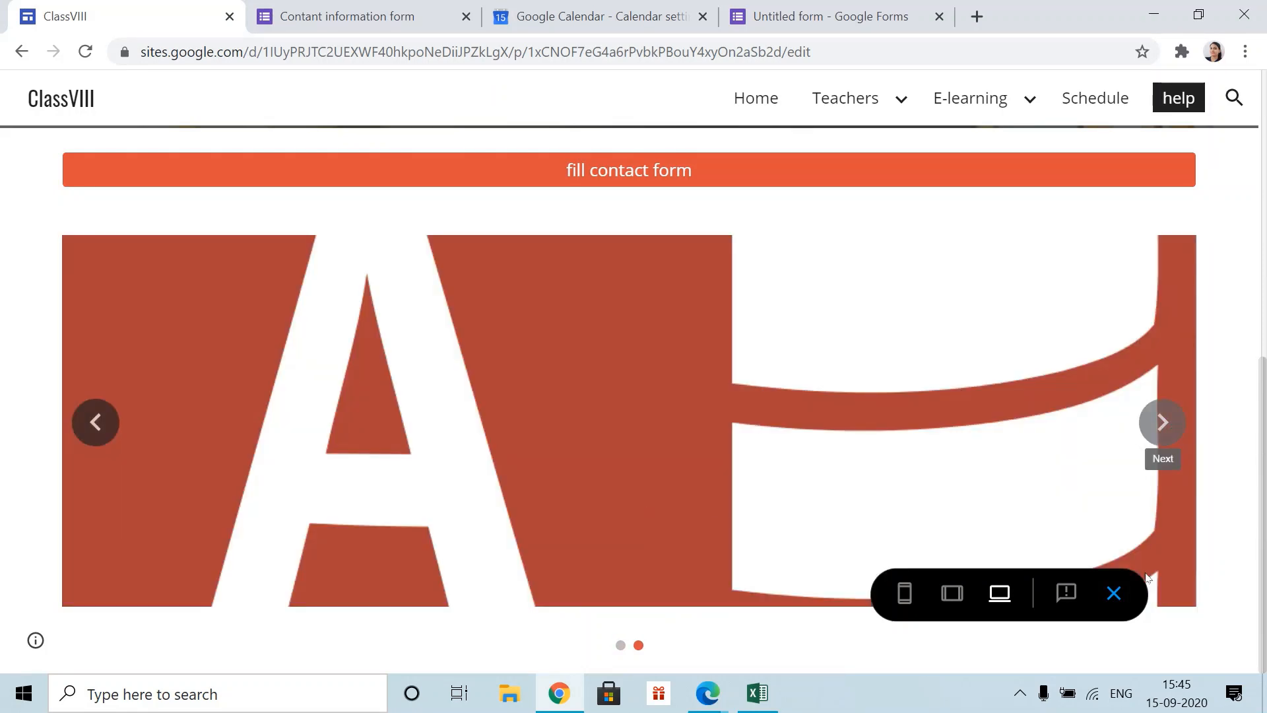
{"action": "left_click", "coordinate": [1115, 594]}
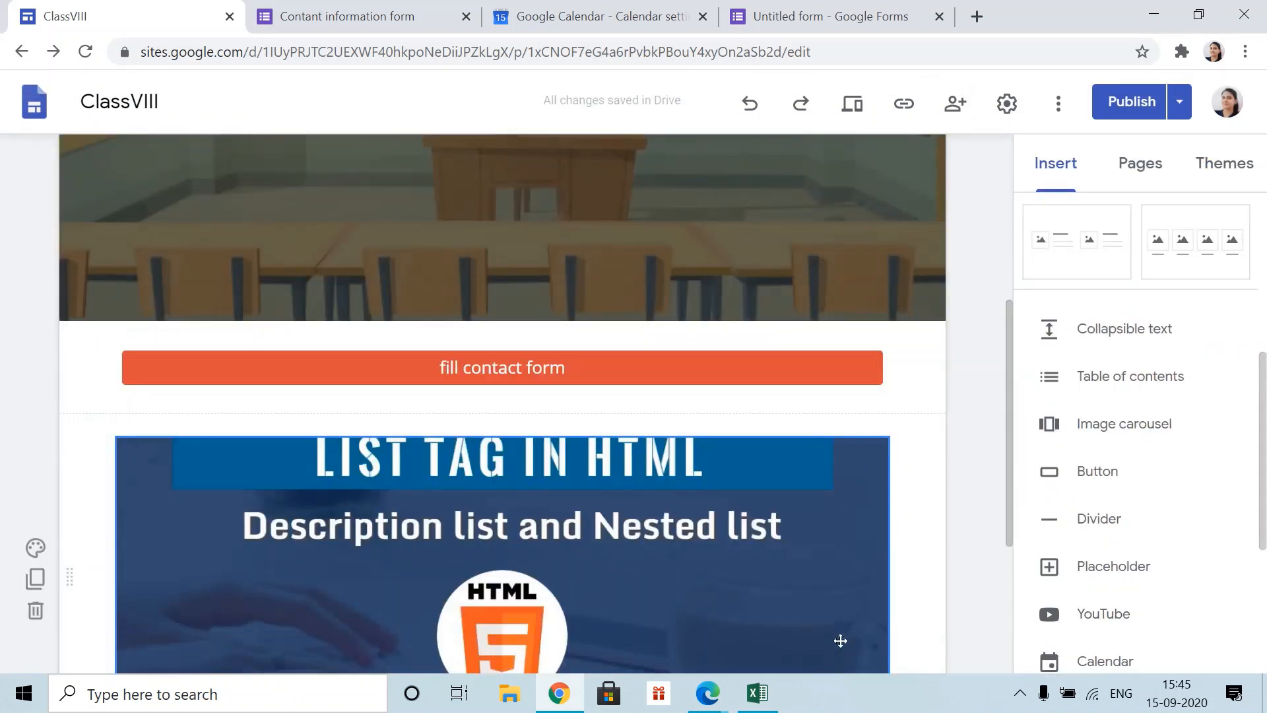
- Replace the Home page HELP image's old URL with a link to the site's help page
{"action": "scroll", "coordinate": [868, 442], "scroll_direction": "up", "scroll_amount": 8}
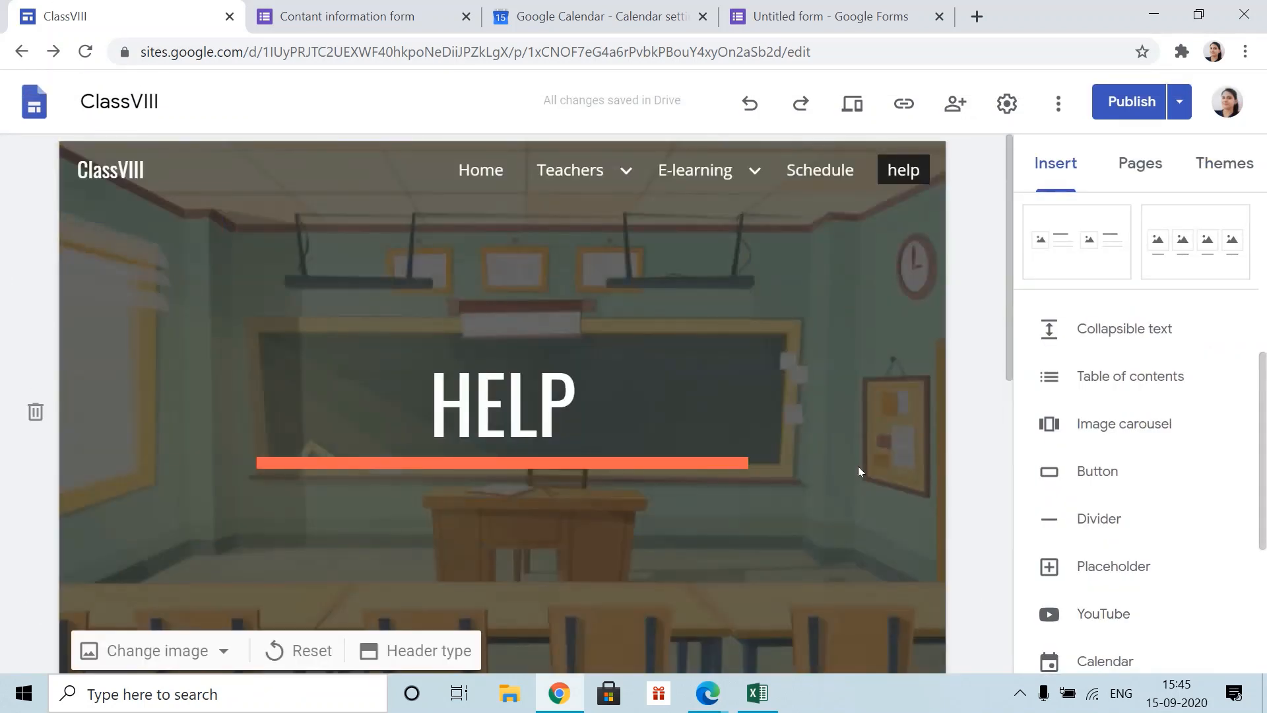
{"action": "left_click", "coordinate": [481, 170]}
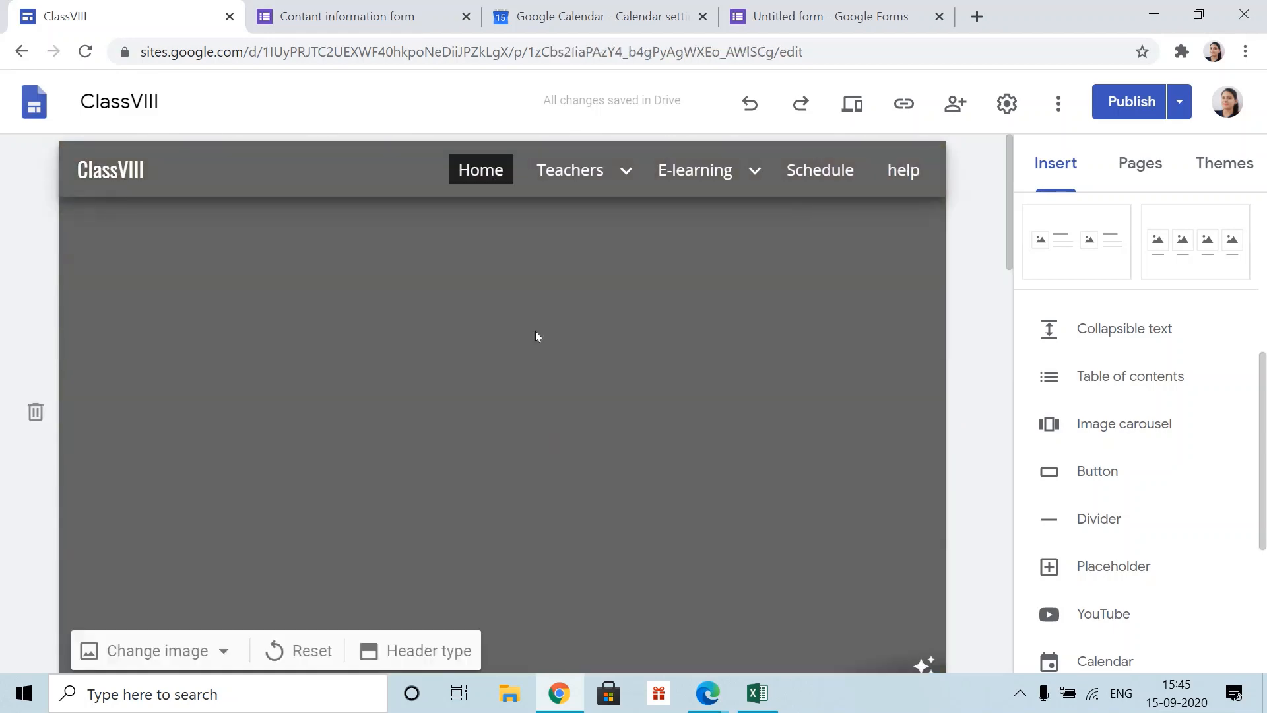
{"action": "scroll", "coordinate": [538, 357], "scroll_direction": "down", "scroll_amount": 10}
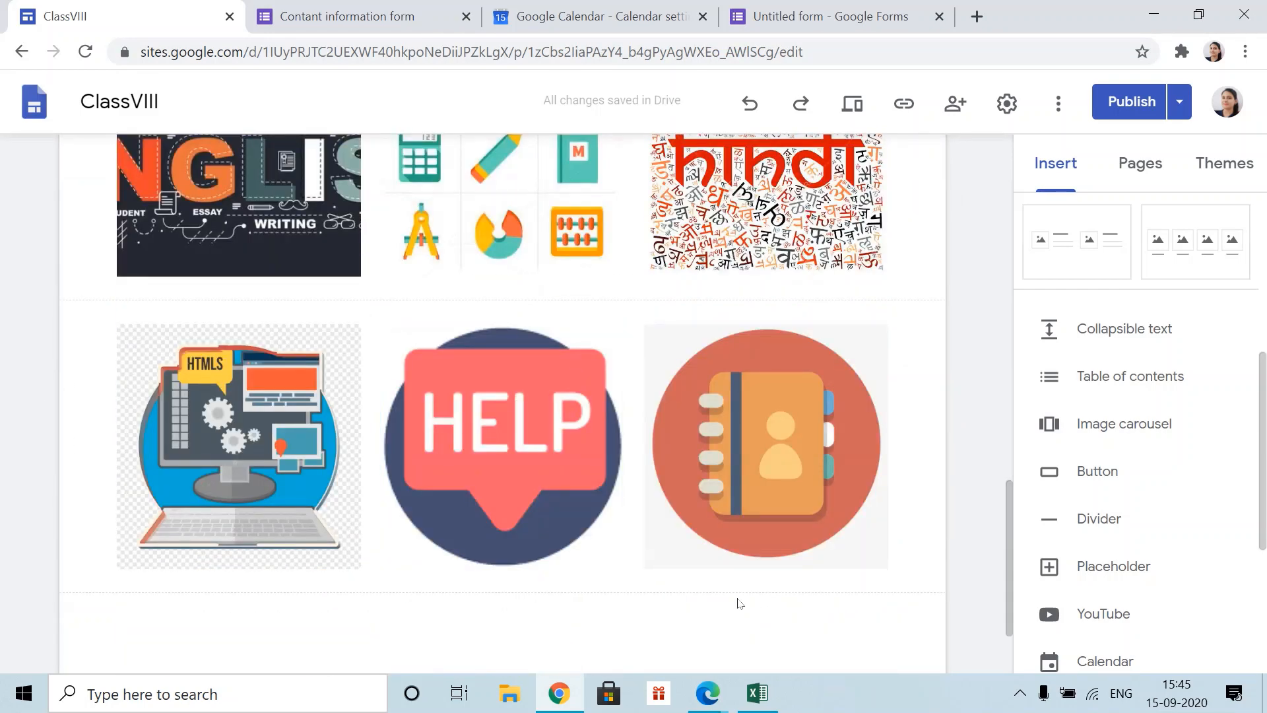
{"action": "left_click", "coordinate": [536, 463]}
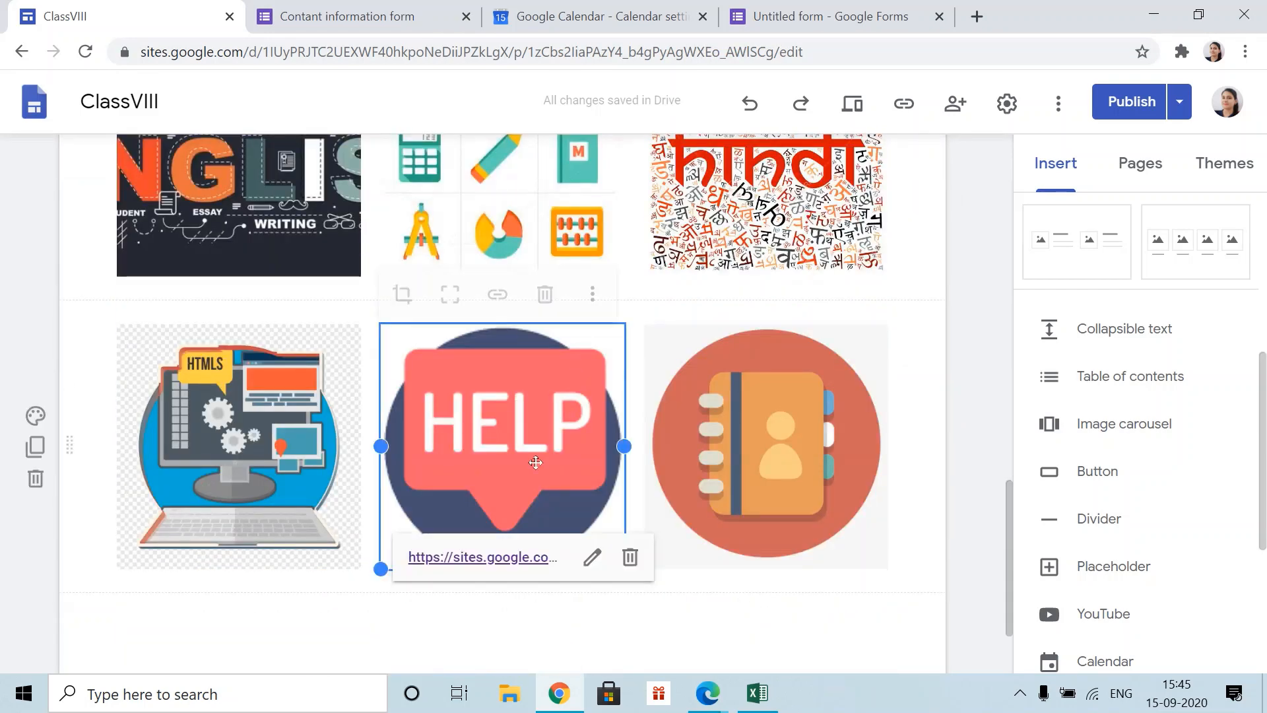
{"action": "left_click", "coordinate": [630, 558]}
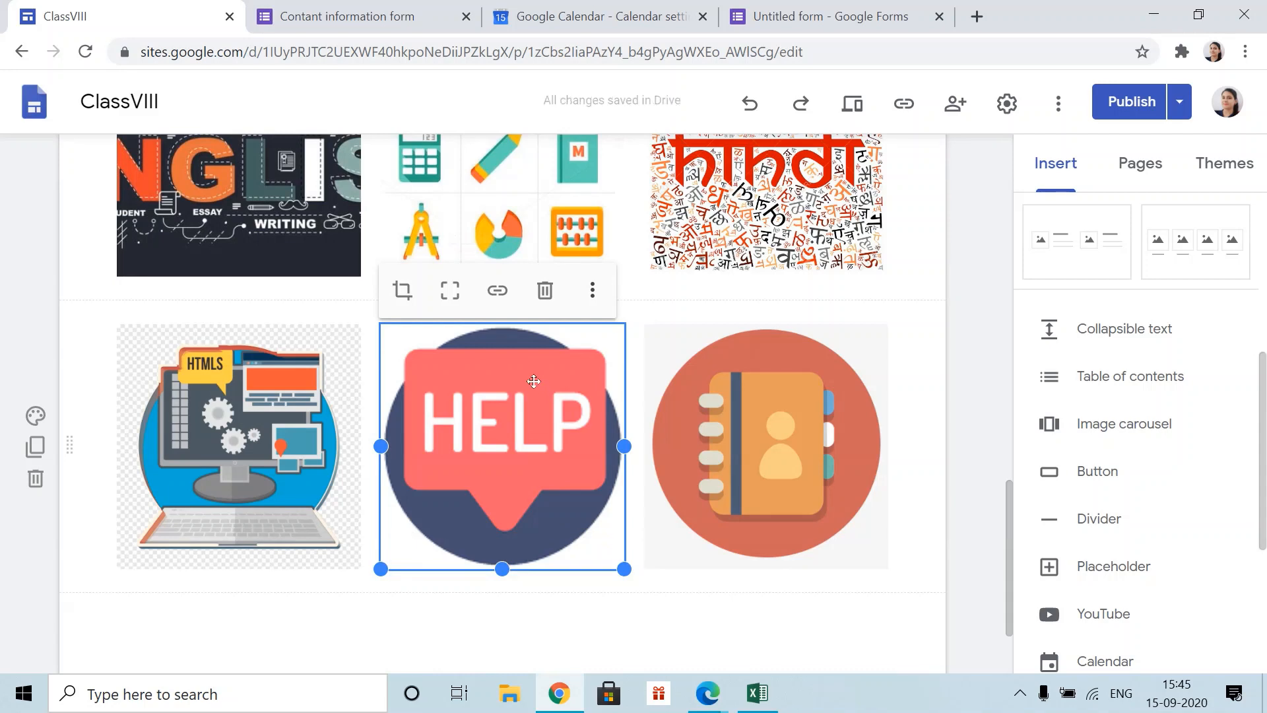
{"action": "left_click", "coordinate": [497, 291]}
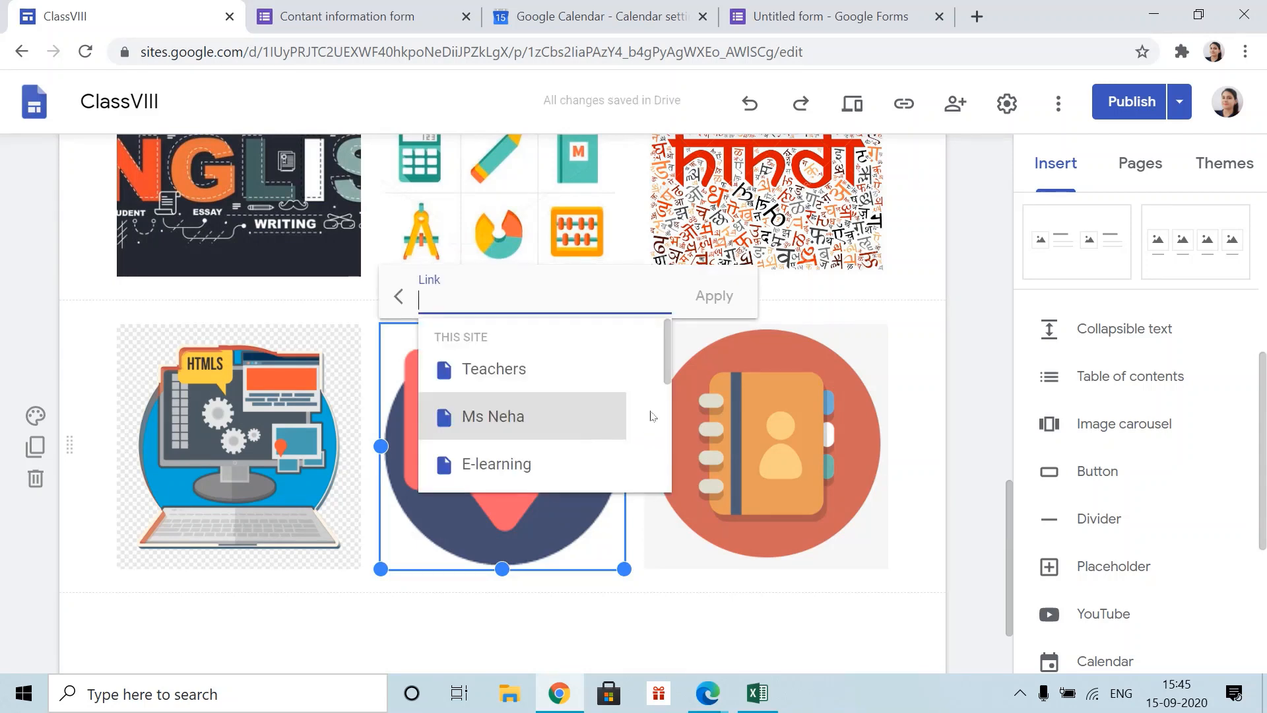
{"action": "scroll", "coordinate": [634, 376], "scroll_direction": "down", "scroll_amount": 5}
{"action": "scroll", "coordinate": [632, 386], "scroll_direction": "down", "scroll_amount": 2}
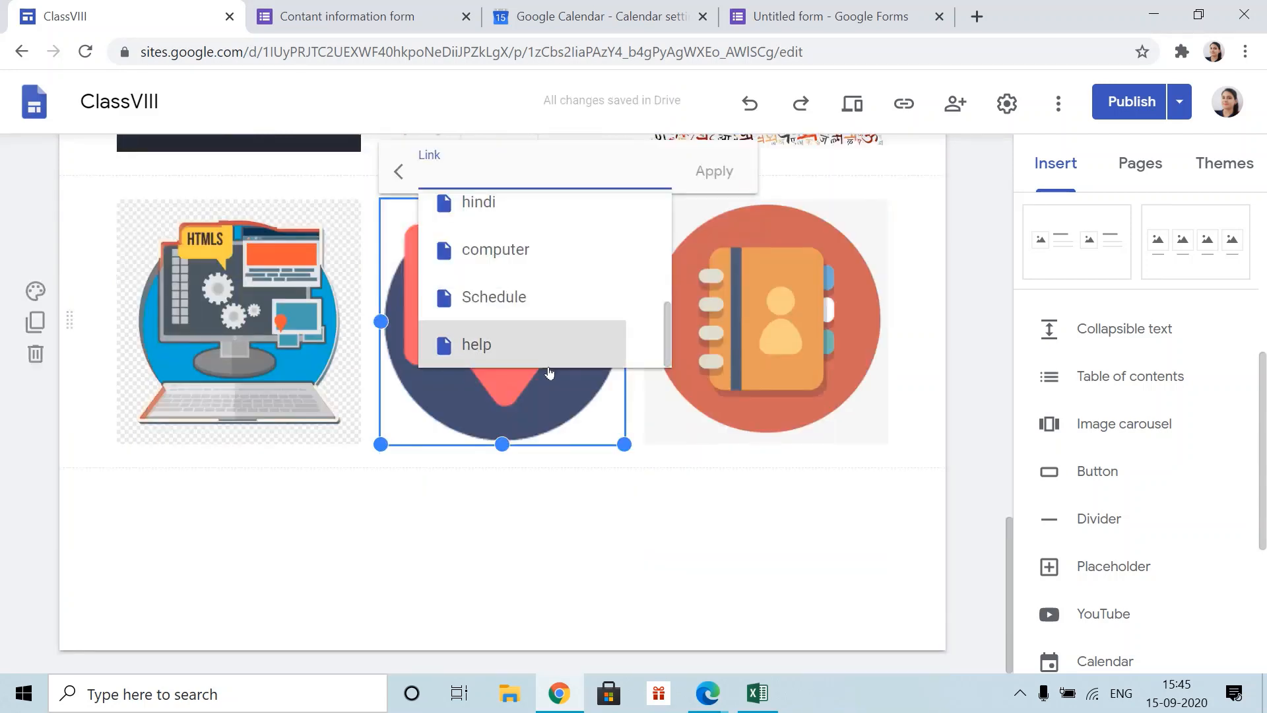
{"action": "left_click", "coordinate": [530, 334]}
{"action": "left_click", "coordinate": [714, 172]}
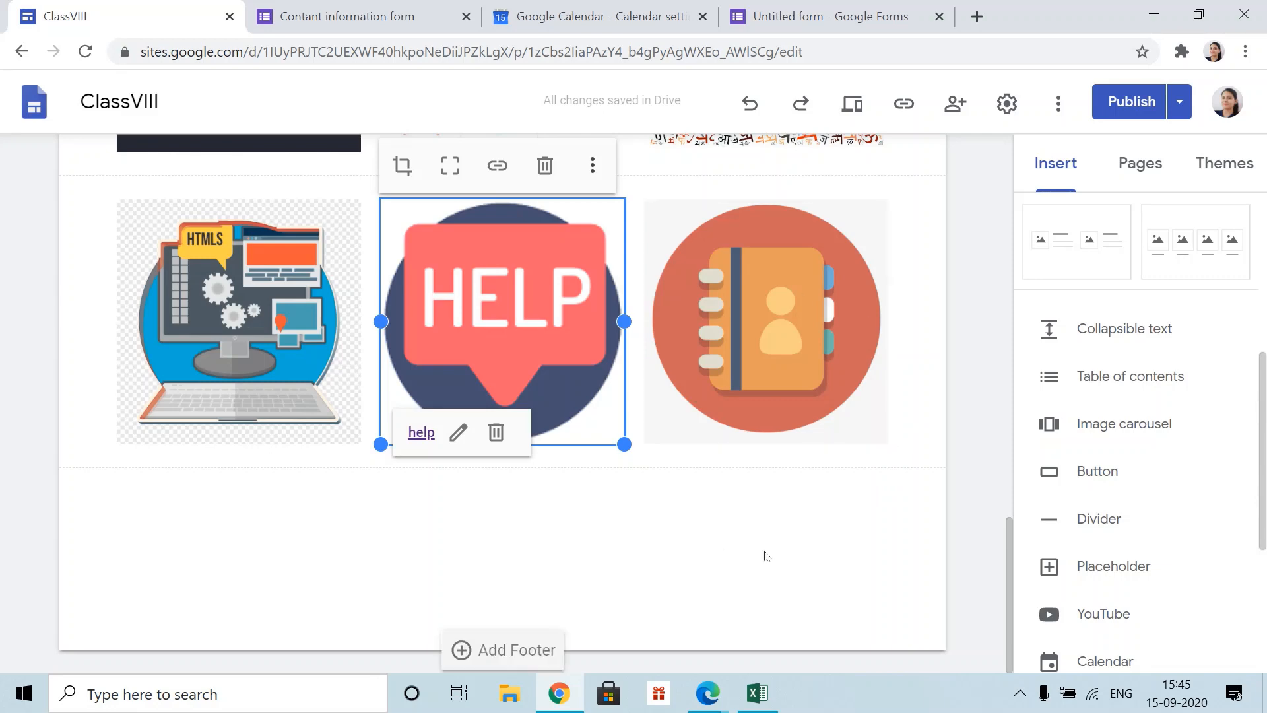
{"action": "scroll", "coordinate": [805, 475], "scroll_direction": "up", "scroll_amount": 15}
- Create a page named contact us and move it below help in the Pages list
{"action": "left_click", "coordinate": [1140, 165]}
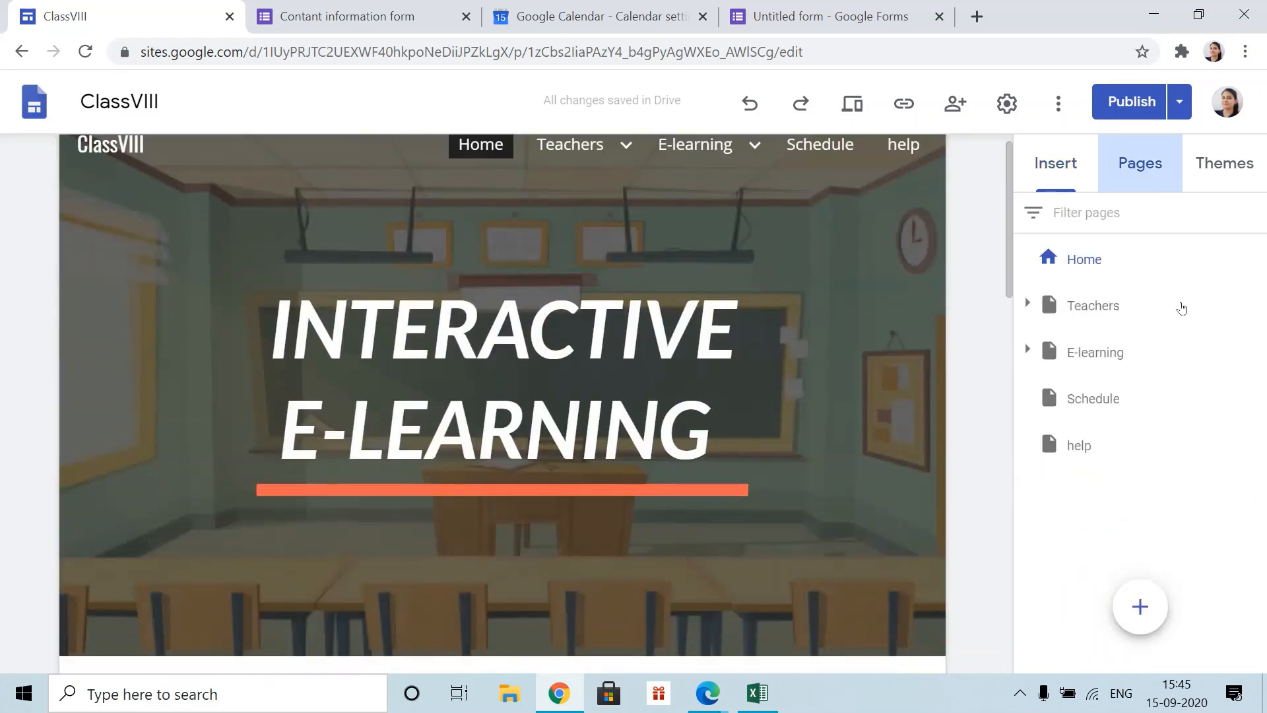
{"action": "left_click", "coordinate": [1140, 606]}
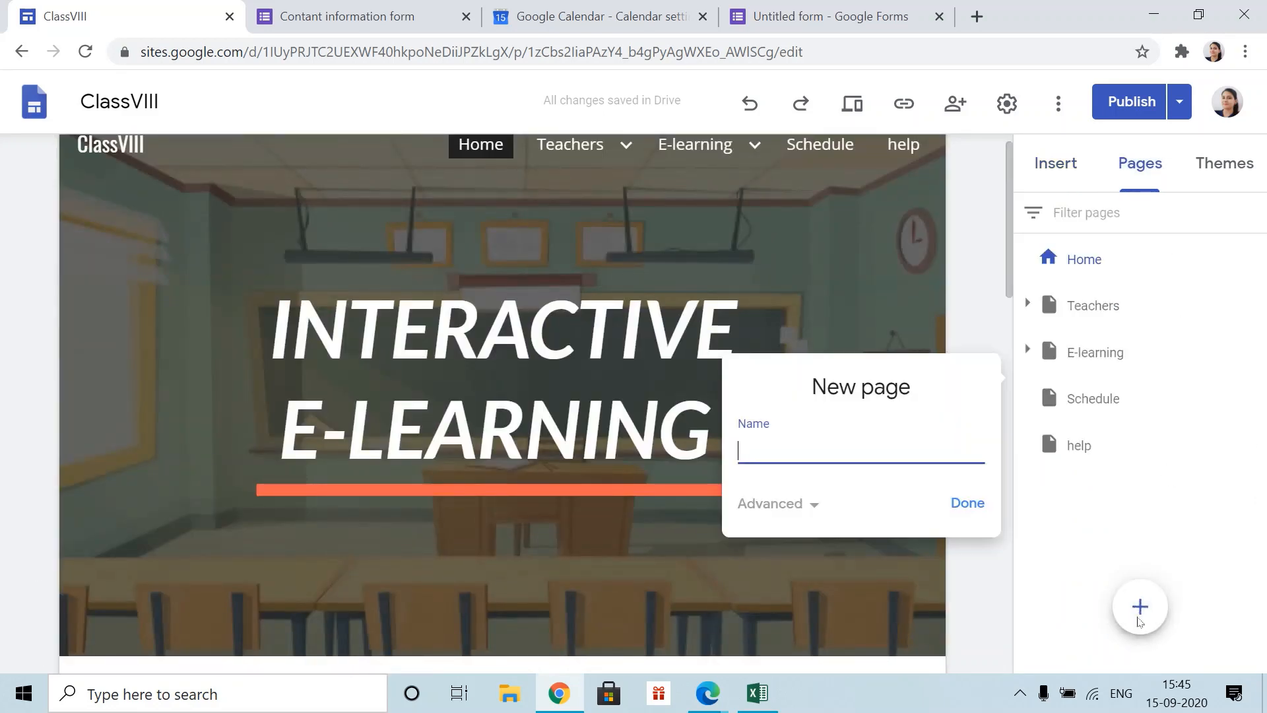
{"action": "type", "text": "contact us"}
{"action": "left_click", "coordinate": [948, 500]}
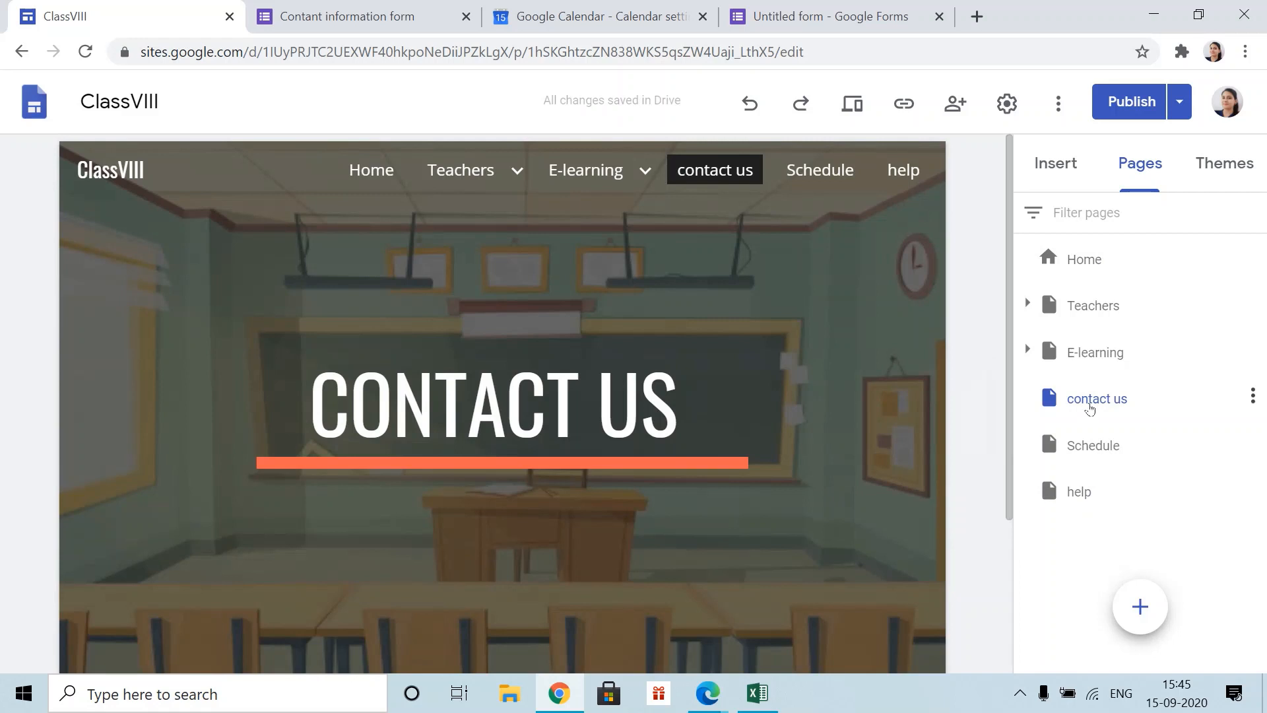
{"action": "left_click_drag", "start_coordinate": [1074, 409], "coordinate": [1067, 541]}
{"action": "left_click_drag", "start_coordinate": [1063, 400], "coordinate": [1042, 578]}
{"action": "left_click_drag", "start_coordinate": [1072, 394], "coordinate": [1016, 523]}
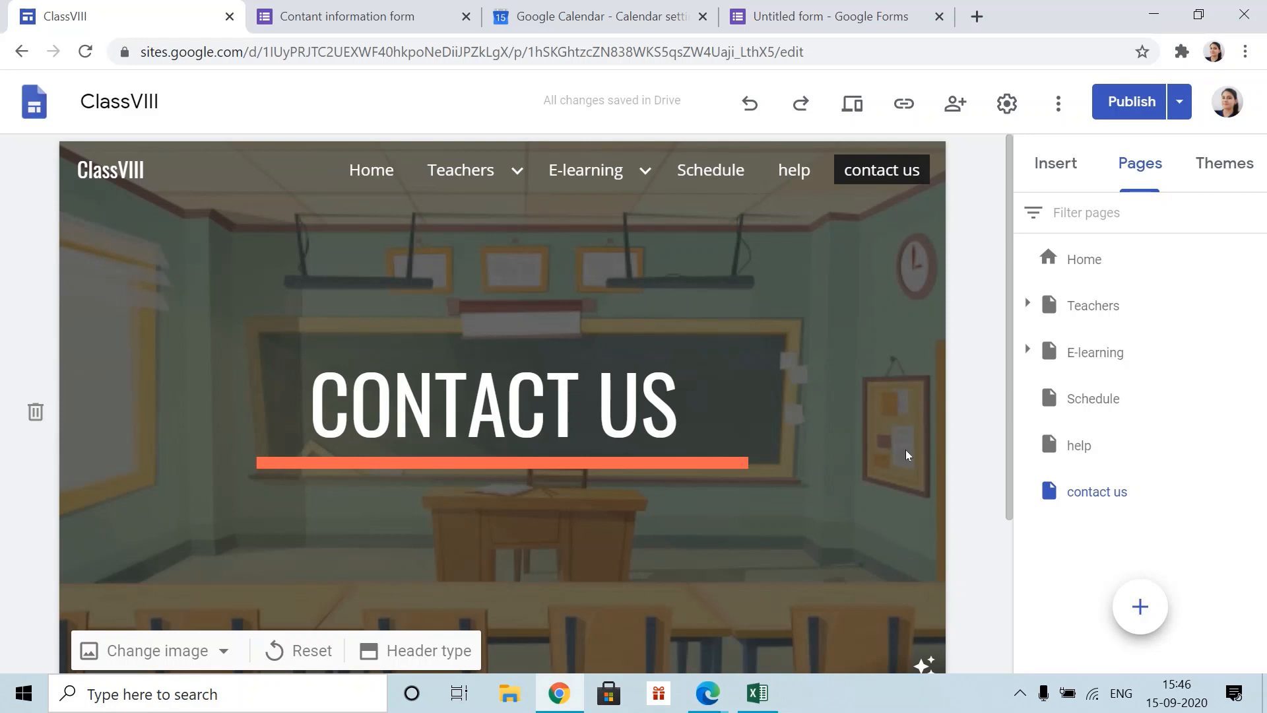
{"action": "scroll", "coordinate": [832, 379], "scroll_direction": "down", "scroll_amount": 2}
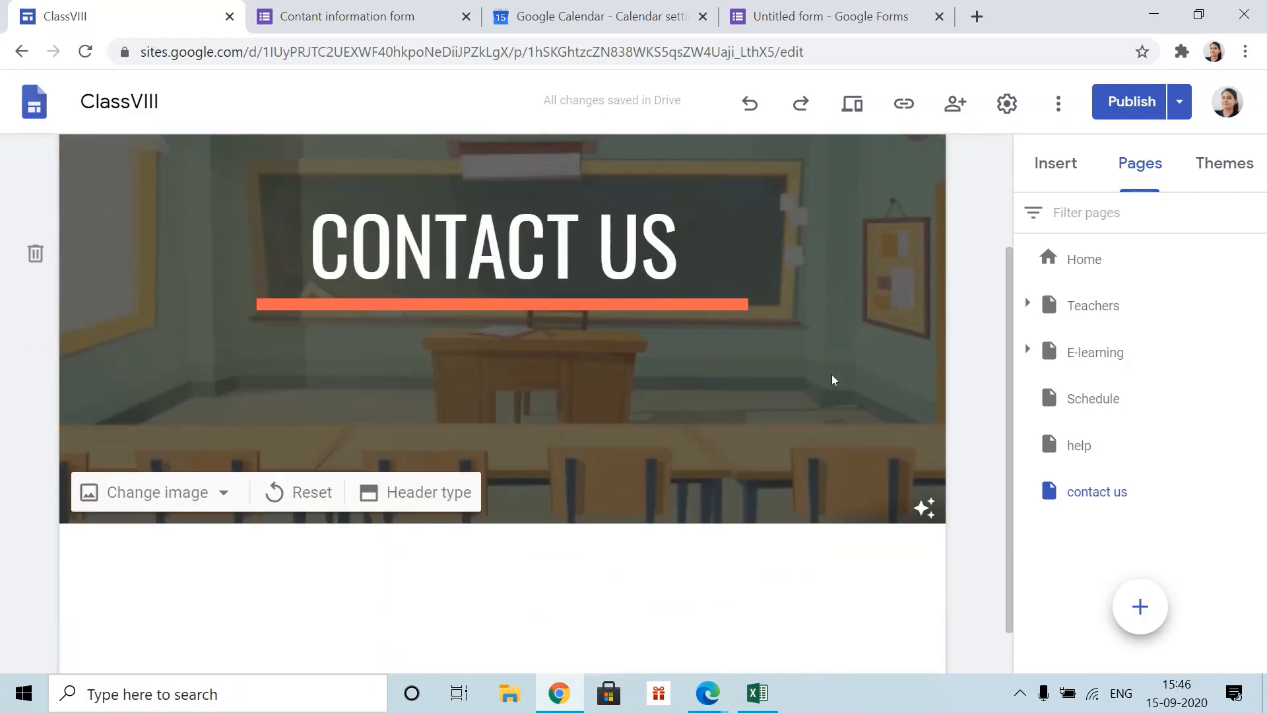
{"action": "scroll", "coordinate": [832, 379], "scroll_direction": "down", "scroll_amount": 1}
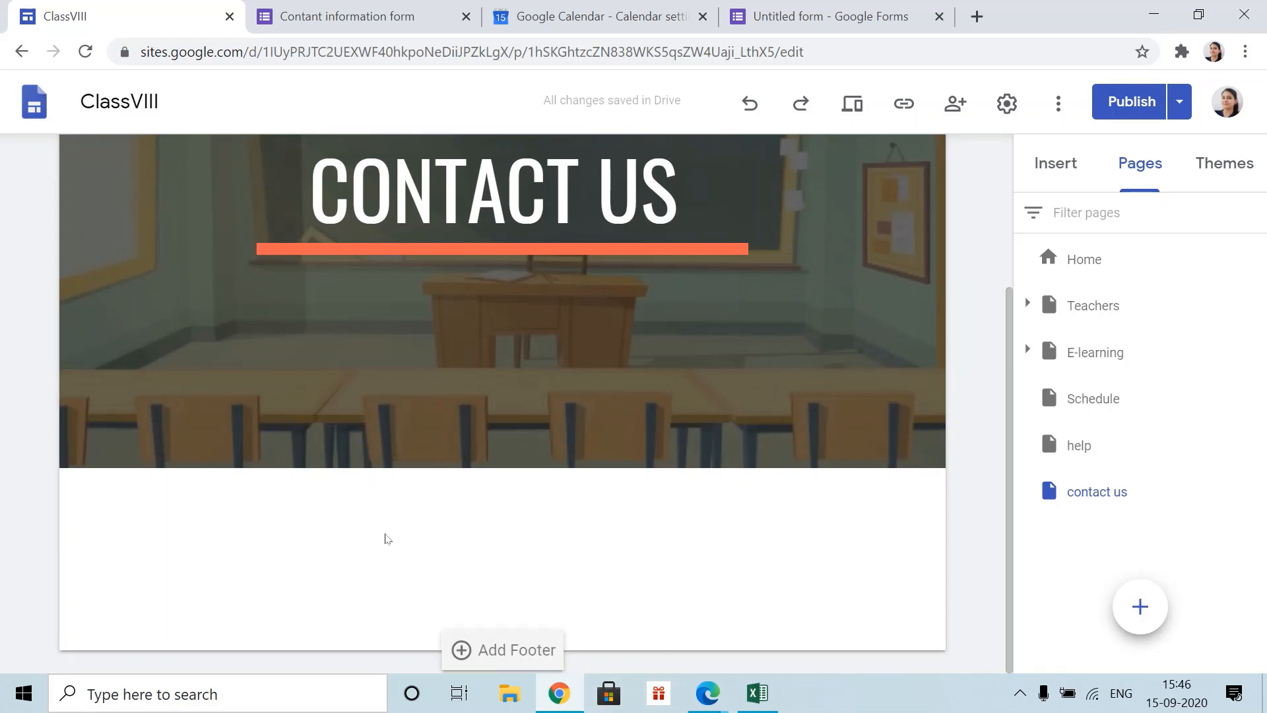
- Add an image-and-text layout section and choose a map for its image slot
{"action": "left_click", "coordinate": [1055, 164]}
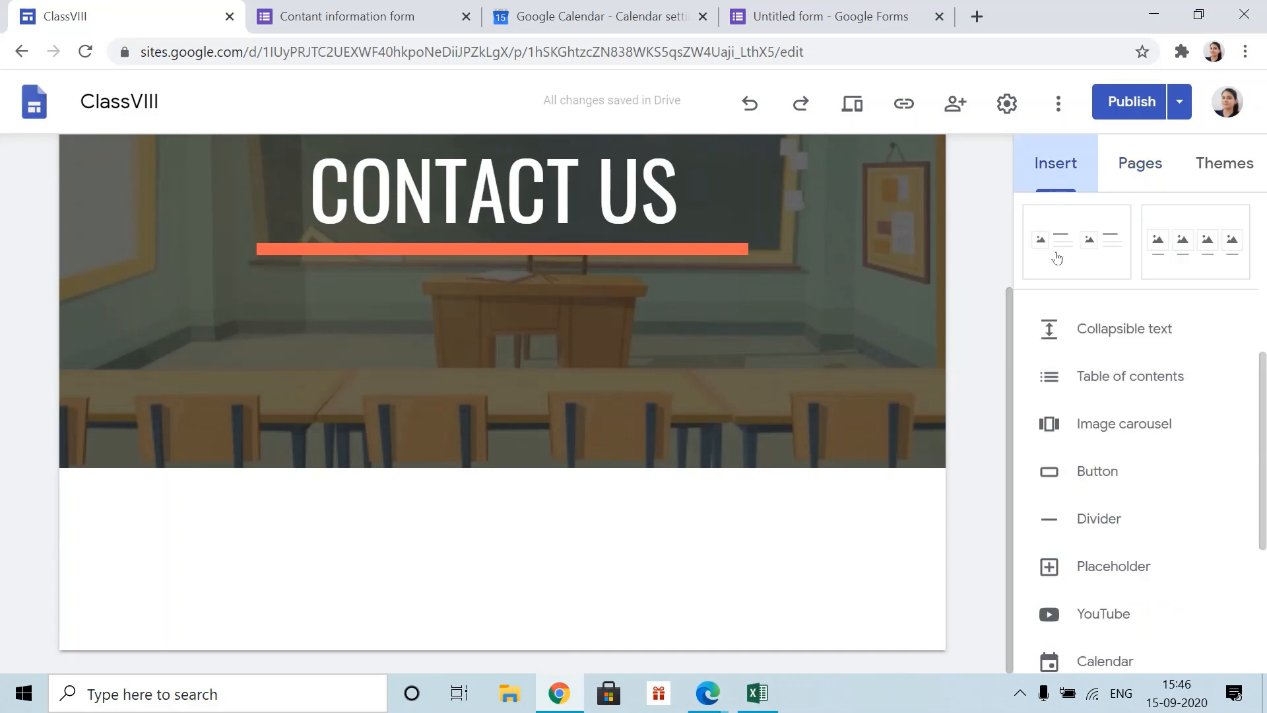
{"action": "scroll", "coordinate": [1087, 350], "scroll_direction": "up", "scroll_amount": 6}
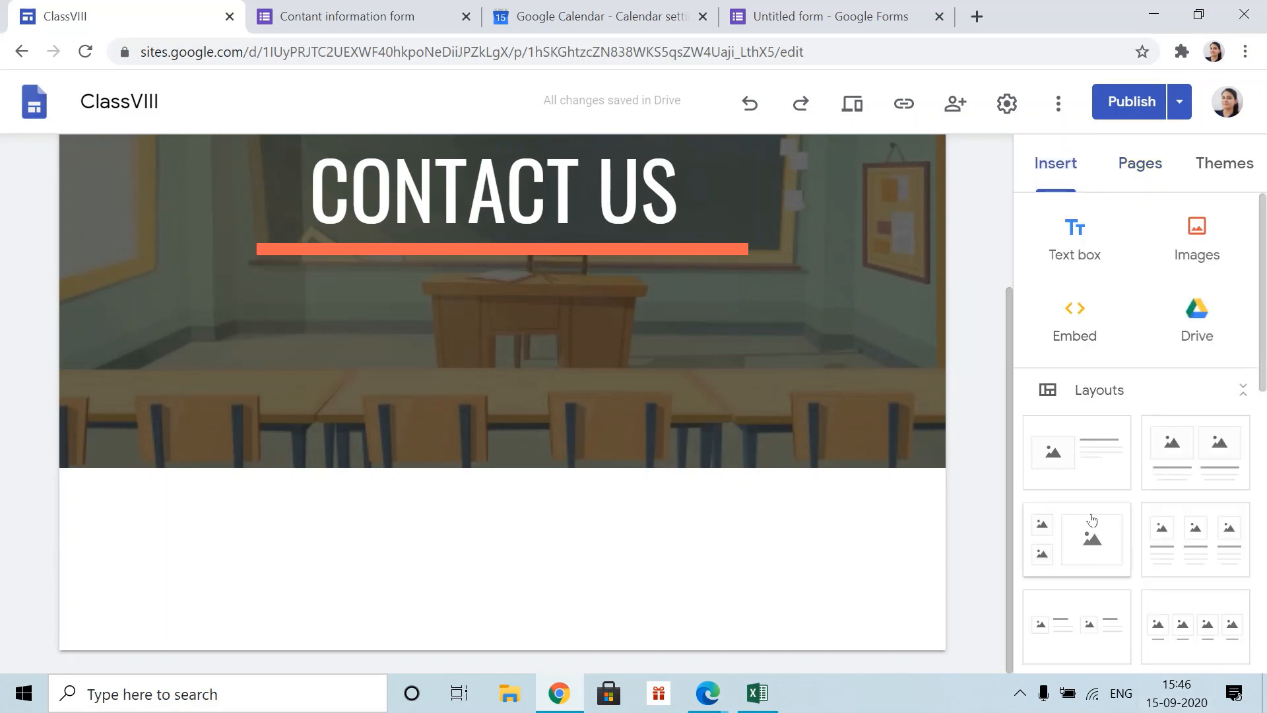
{"action": "left_click", "coordinate": [1073, 459]}
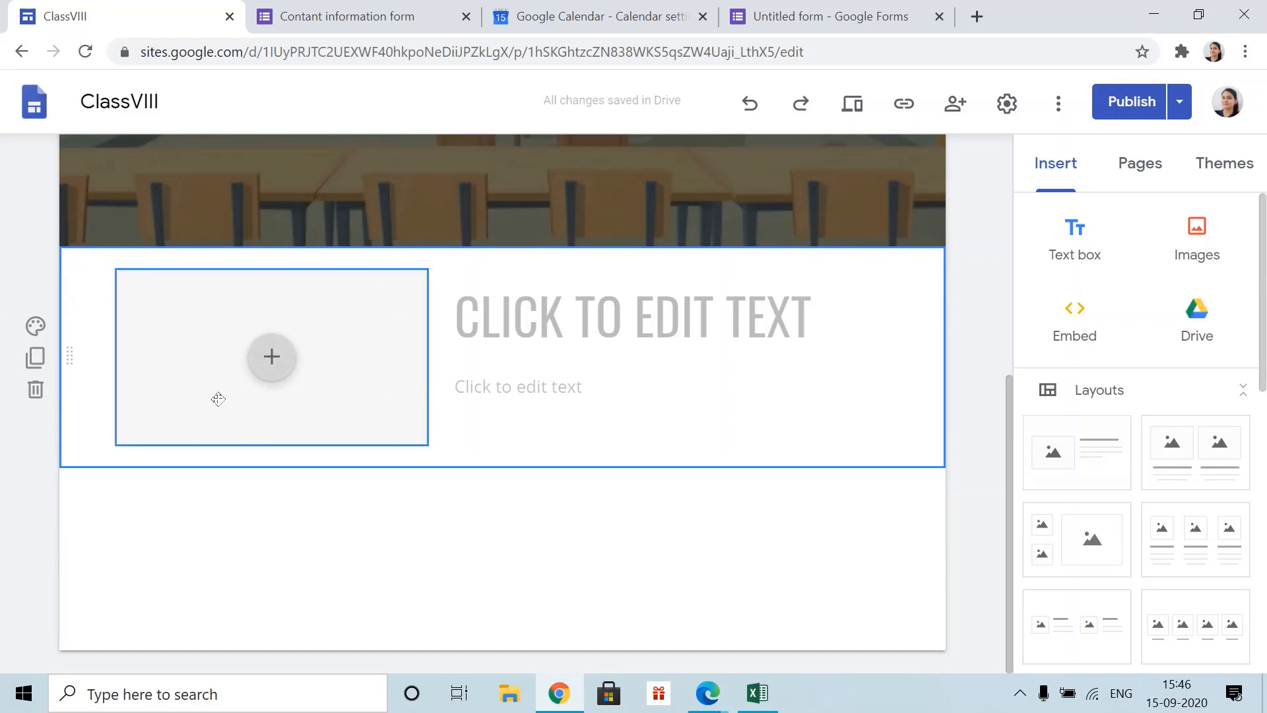
{"action": "left_click", "coordinate": [270, 360]}
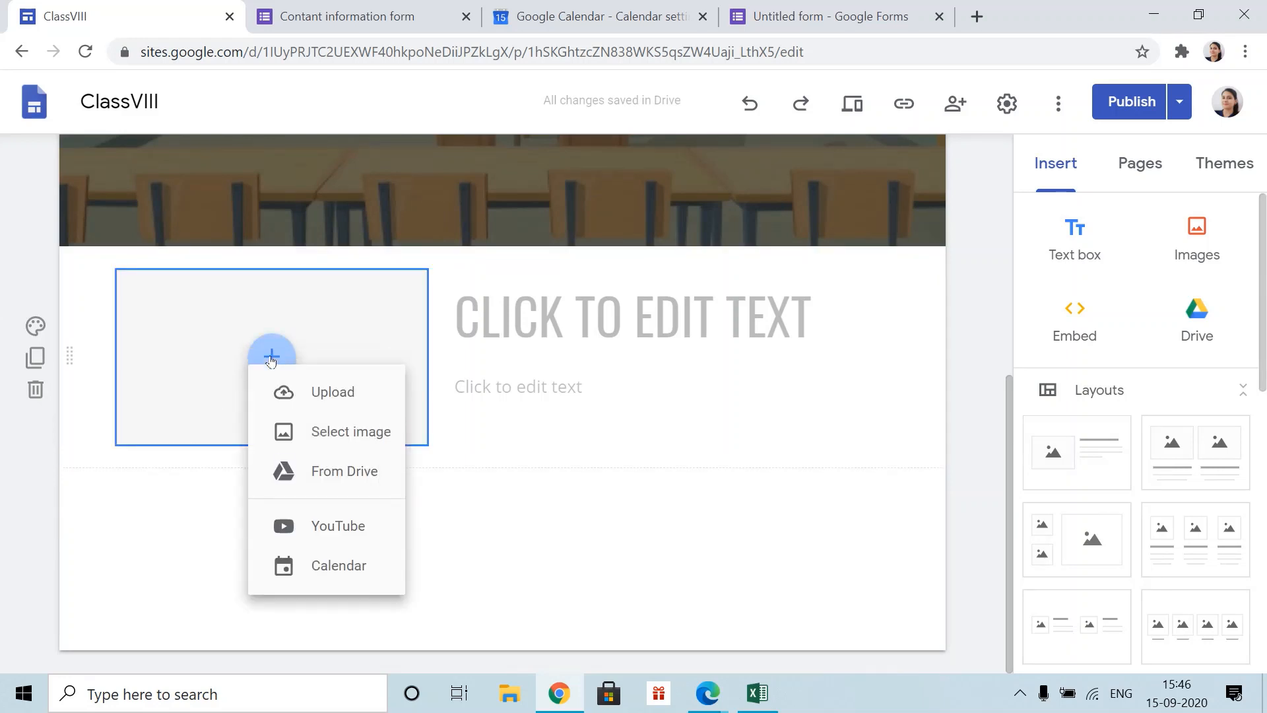
{"action": "left_click", "coordinate": [331, 622]}
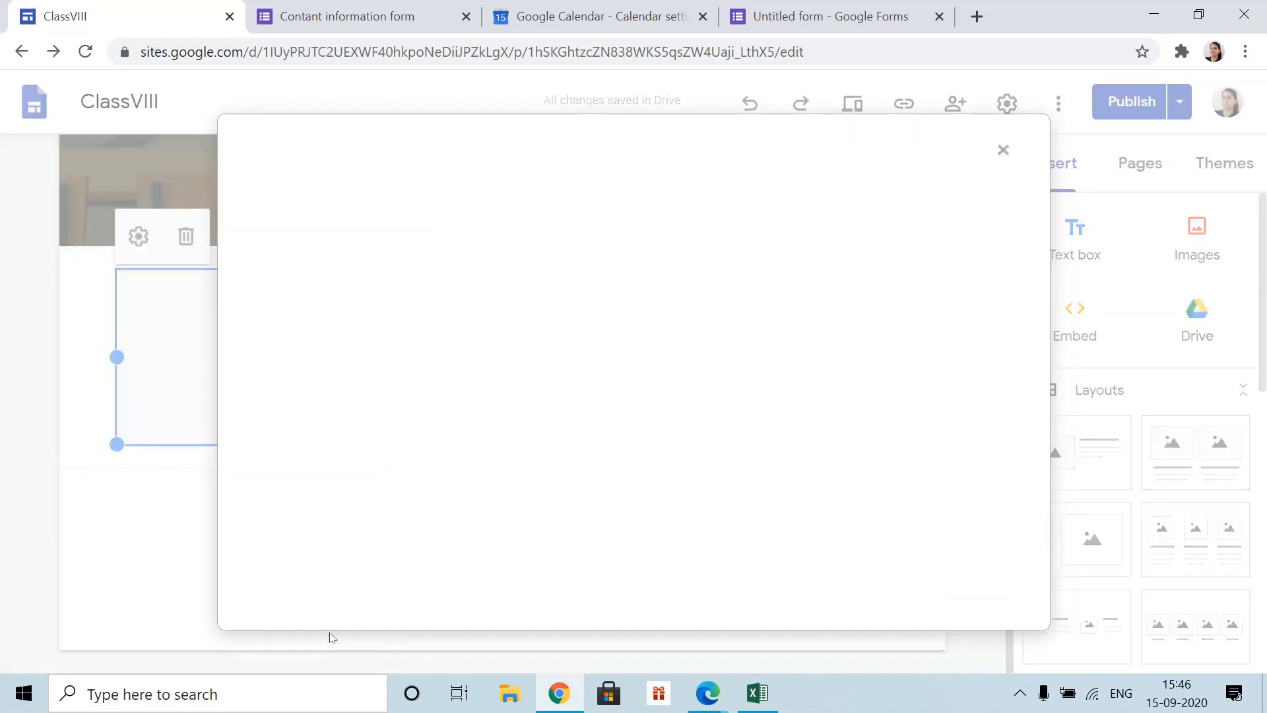
- Search the map for india and place the India map on the page
{"action": "left_click", "coordinate": [344, 250]}
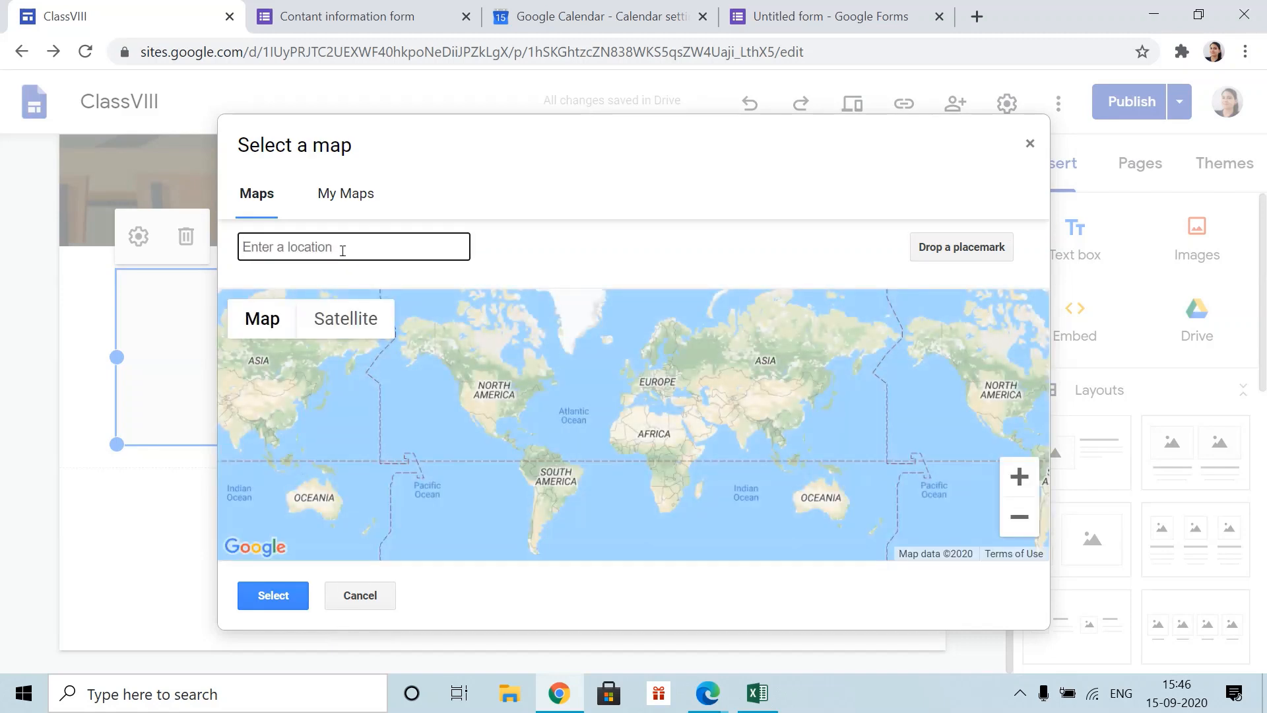
{"action": "type", "text": "in"}
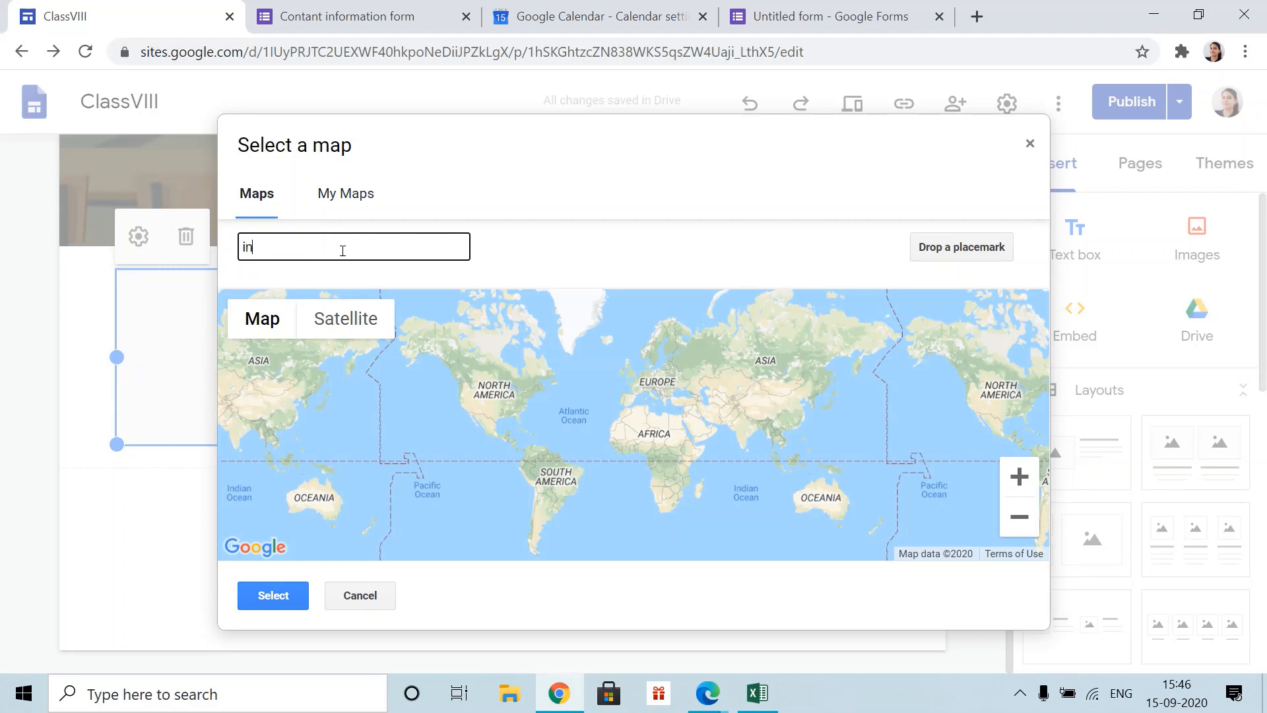
{"action": "type", "text": "dia"}
{"action": "key", "text": "Return"}
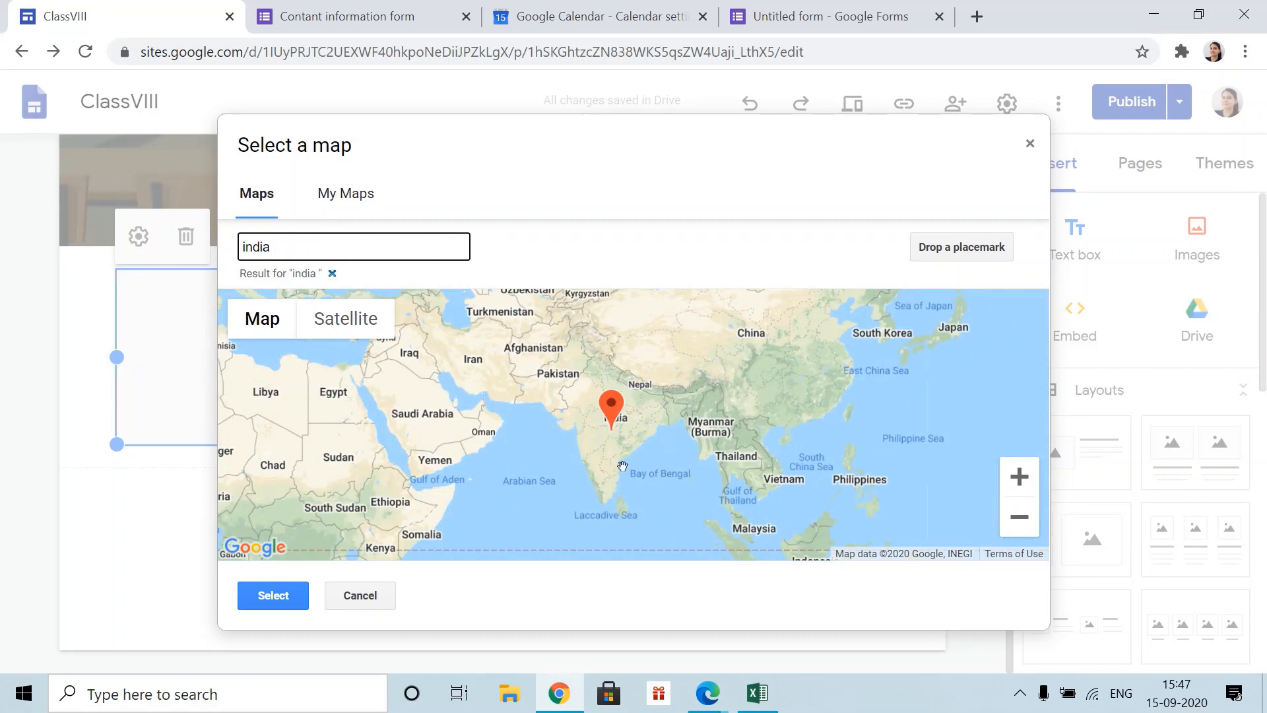
{"action": "left_click", "coordinate": [271, 594]}
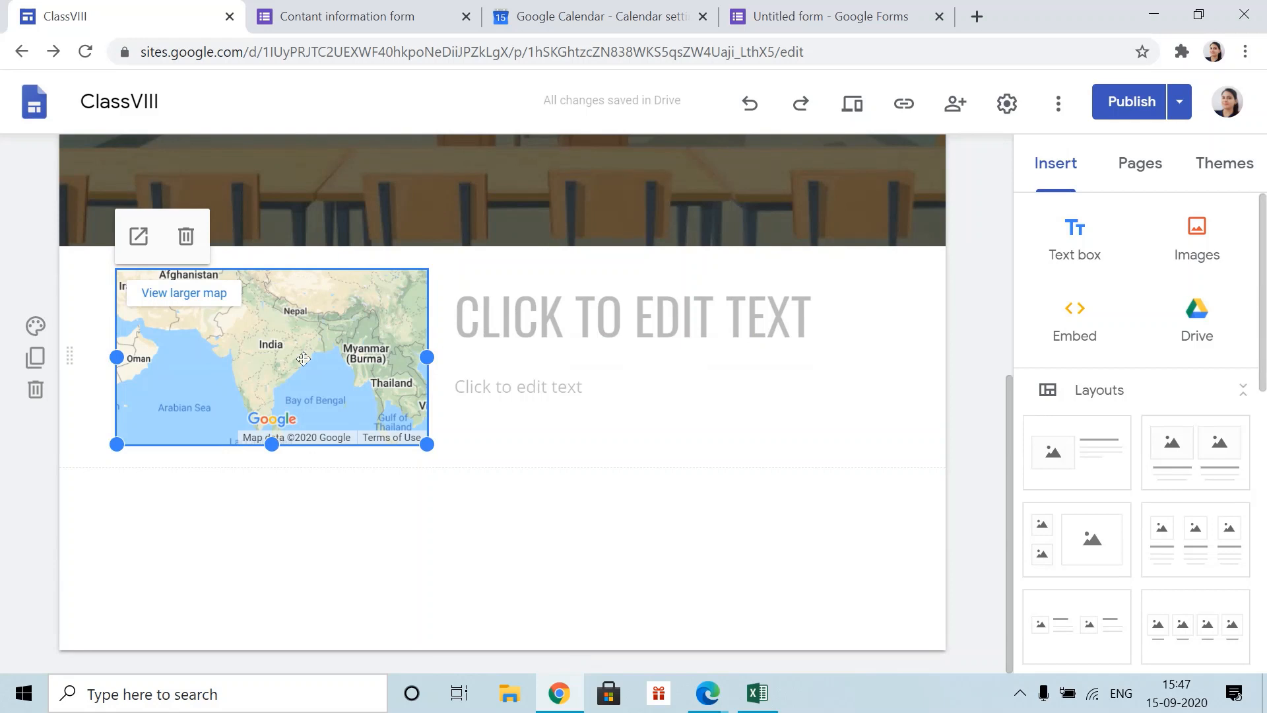
{"action": "left_click", "coordinate": [885, 386]}
- Enter the heading ADDRESS and the text Delhi in the section beside the map
{"action": "type", "text": "ADDR"}
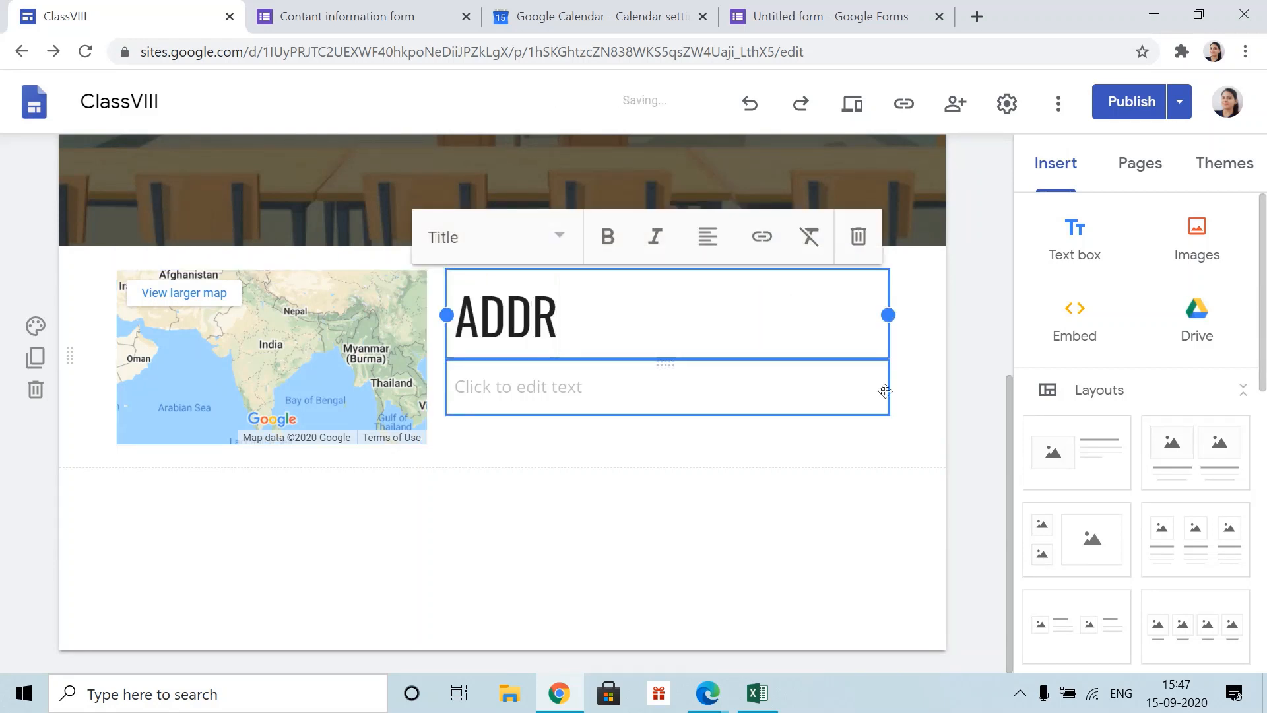
{"action": "type", "text": "ESS"}
{"action": "left_click", "coordinate": [760, 398]}
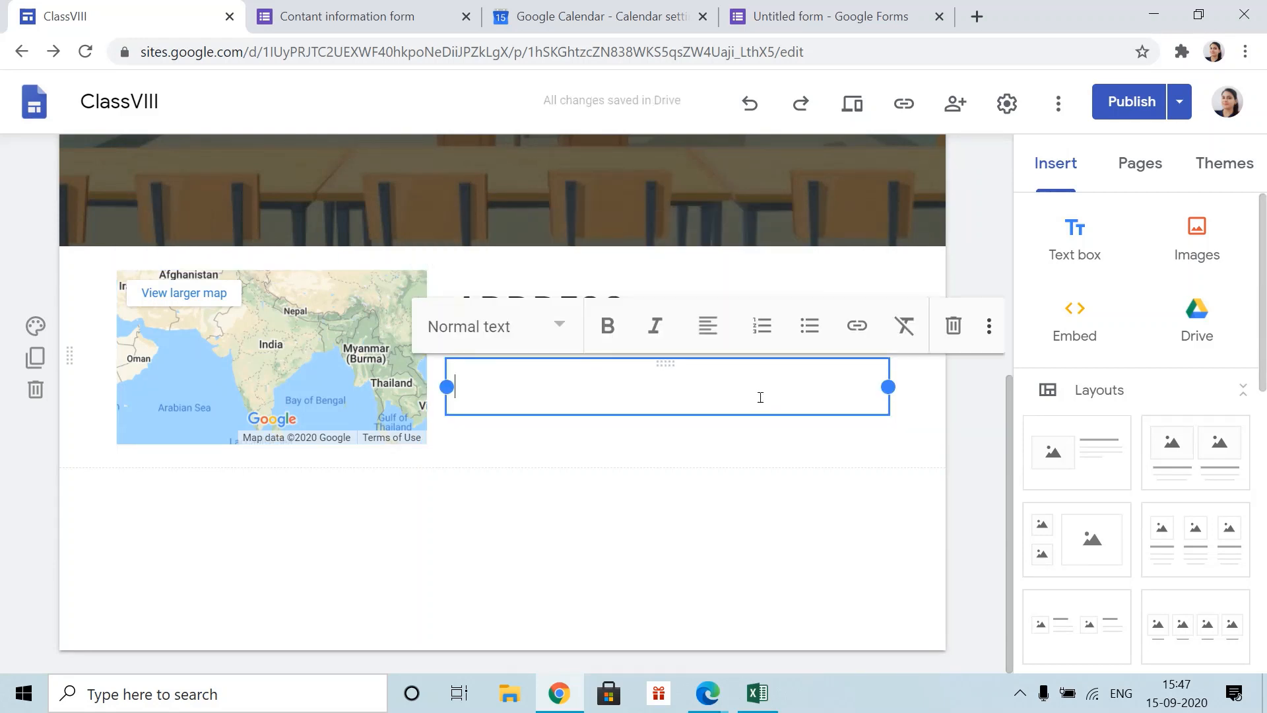
{"action": "type", "text": "delhi"}
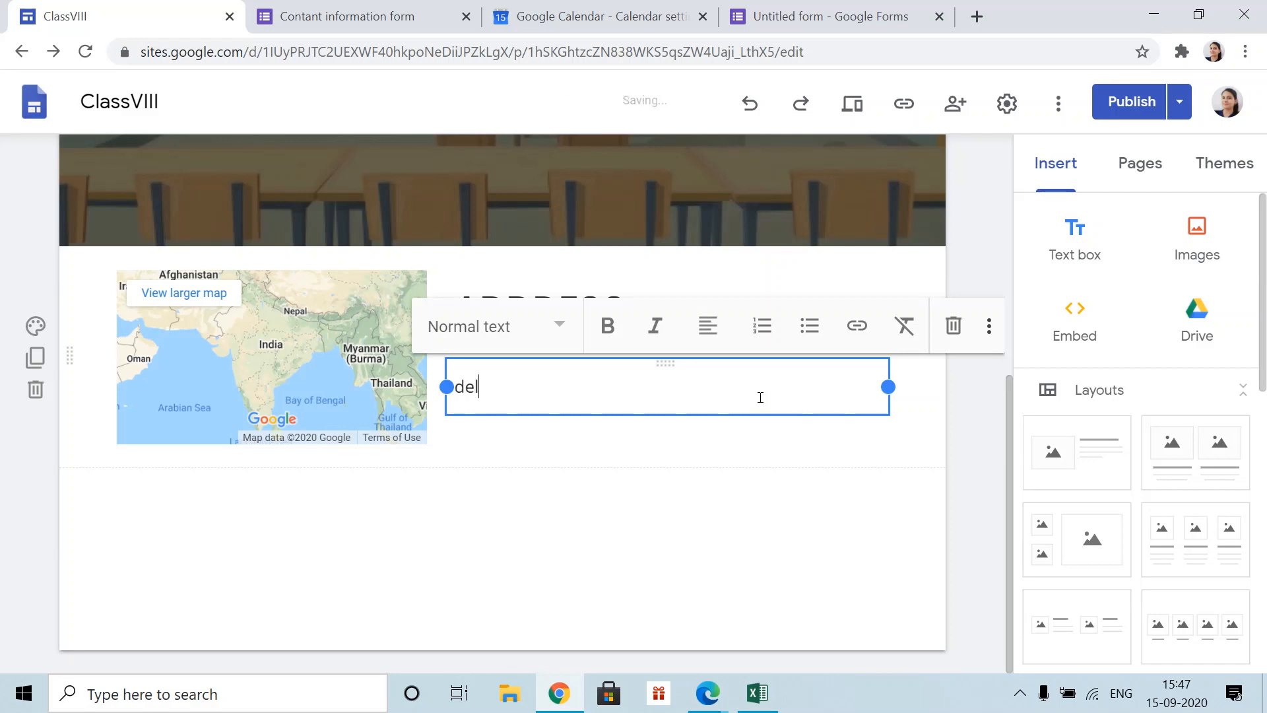
{"action": "key", "text": "BackSpace"}
{"action": "key", "text": "BackSpace"}
{"action": "key", "text": "BackSpace"}
{"action": "key", "text": "BackSpace"}
{"action": "key", "text": "BackSpace"}
{"action": "key", "text": "BackSpace"}
{"action": "type", "text": "Delh"}
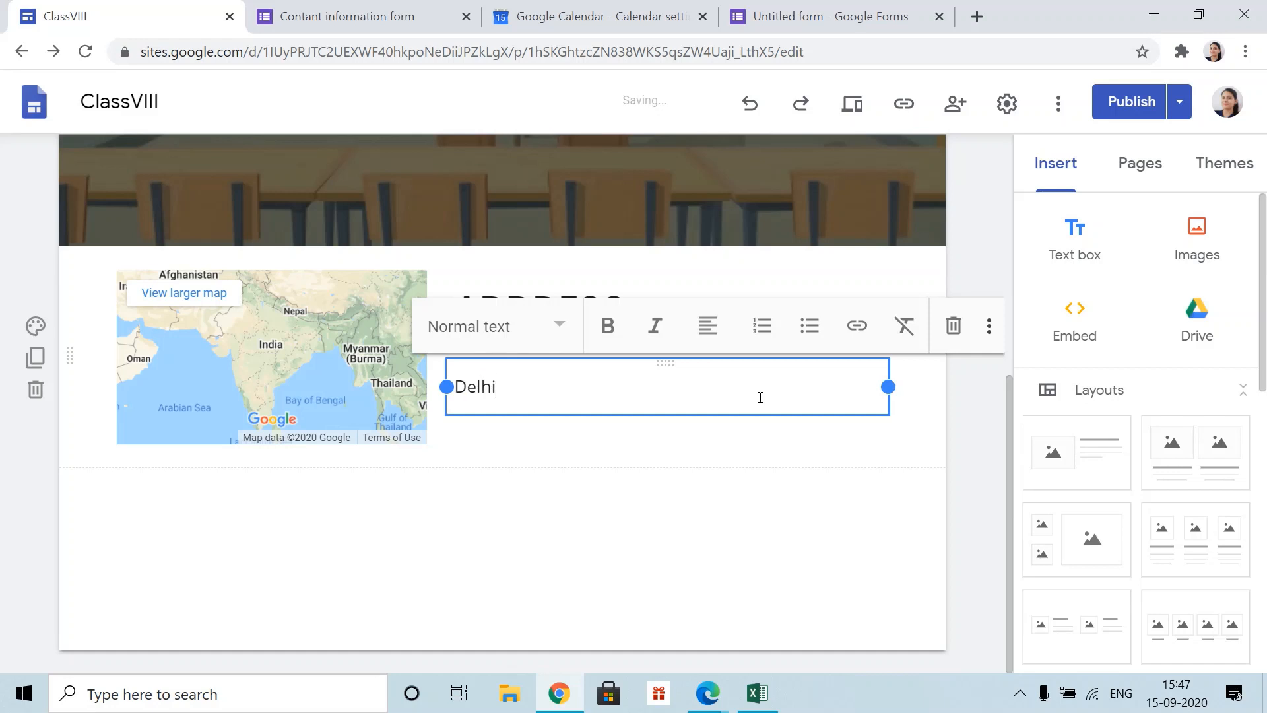
{"action": "type", "text": "i"}
{"action": "left_click", "coordinate": [758, 566]}
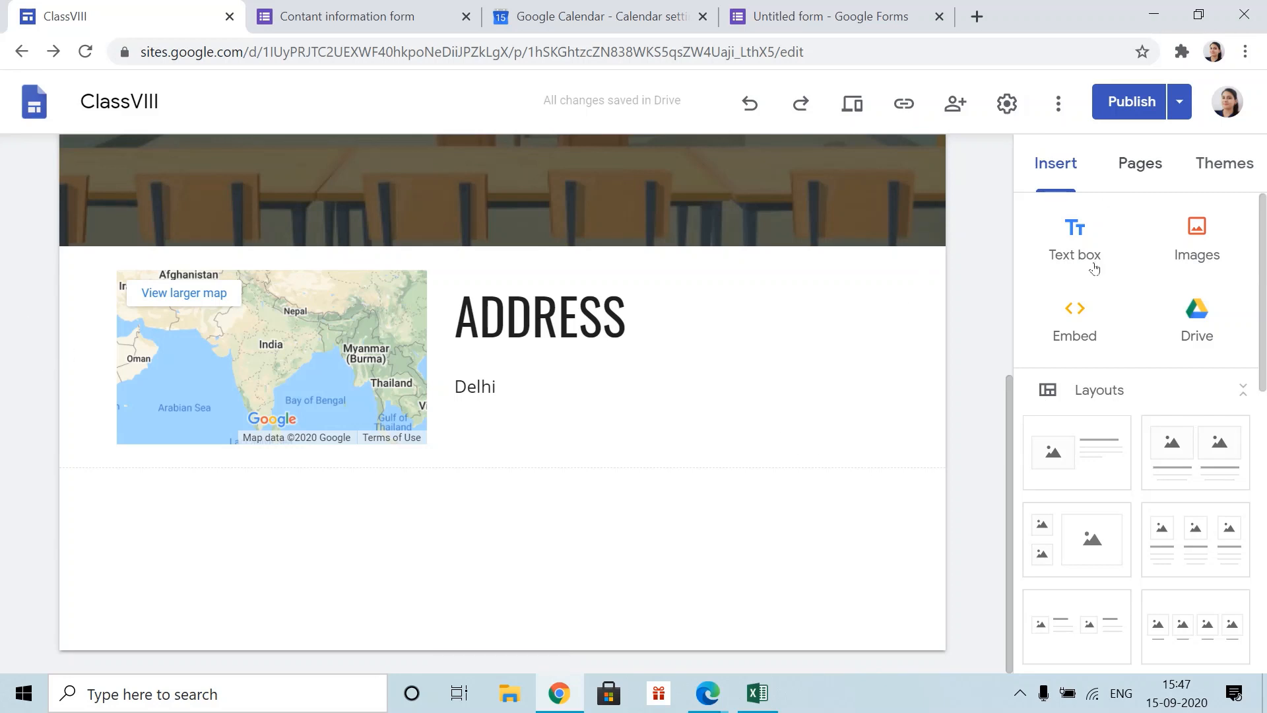
{"action": "scroll", "coordinate": [1082, 372], "scroll_direction": "down", "scroll_amount": 1}
{"action": "scroll", "coordinate": [1083, 372], "scroll_direction": "down", "scroll_amount": 8}
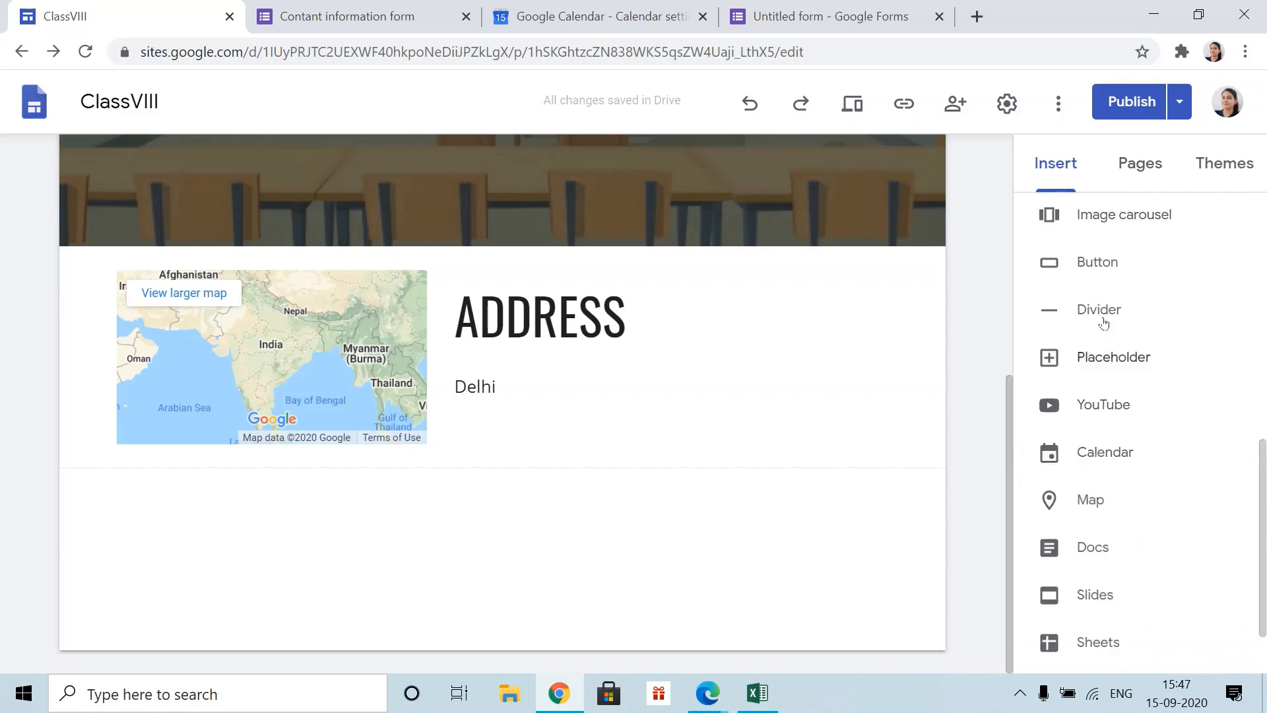
- Insert an 'email me' button with a mailto: link to the owner's e-mail, stretched full width
{"action": "left_click", "coordinate": [1097, 264]}
{"action": "type", "text": "email me"}
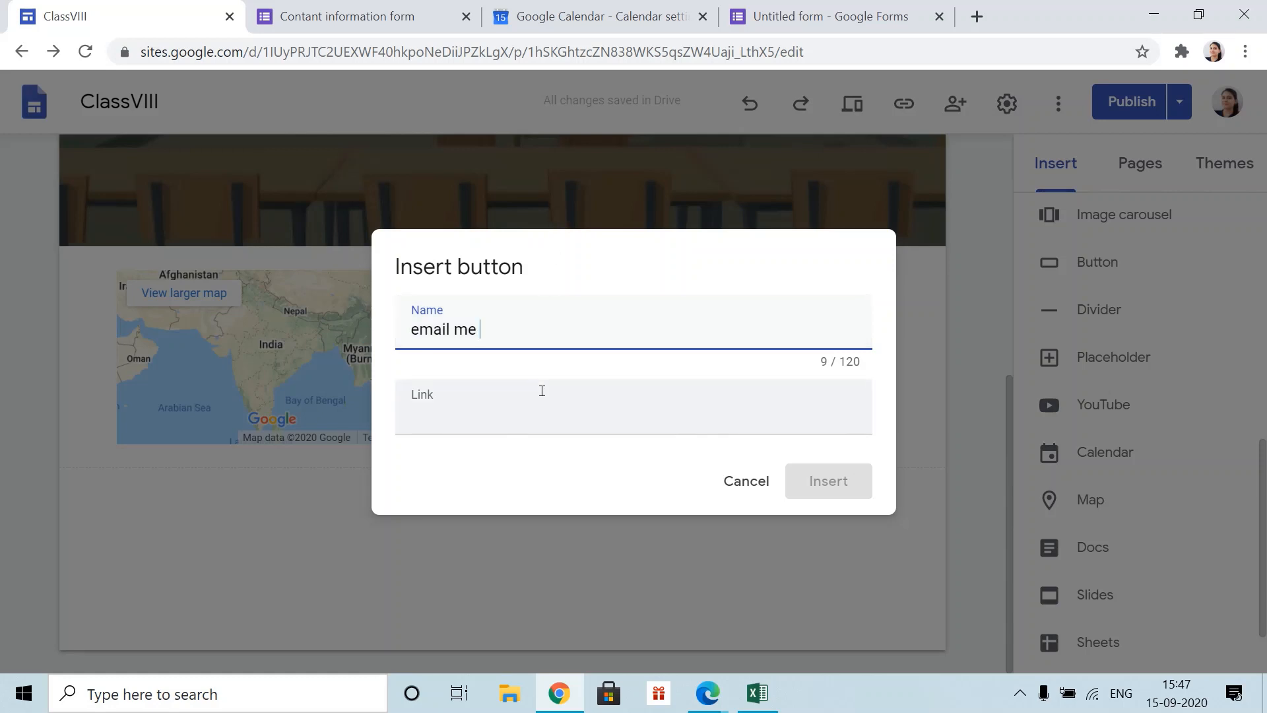
{"action": "left_click", "coordinate": [456, 427]}
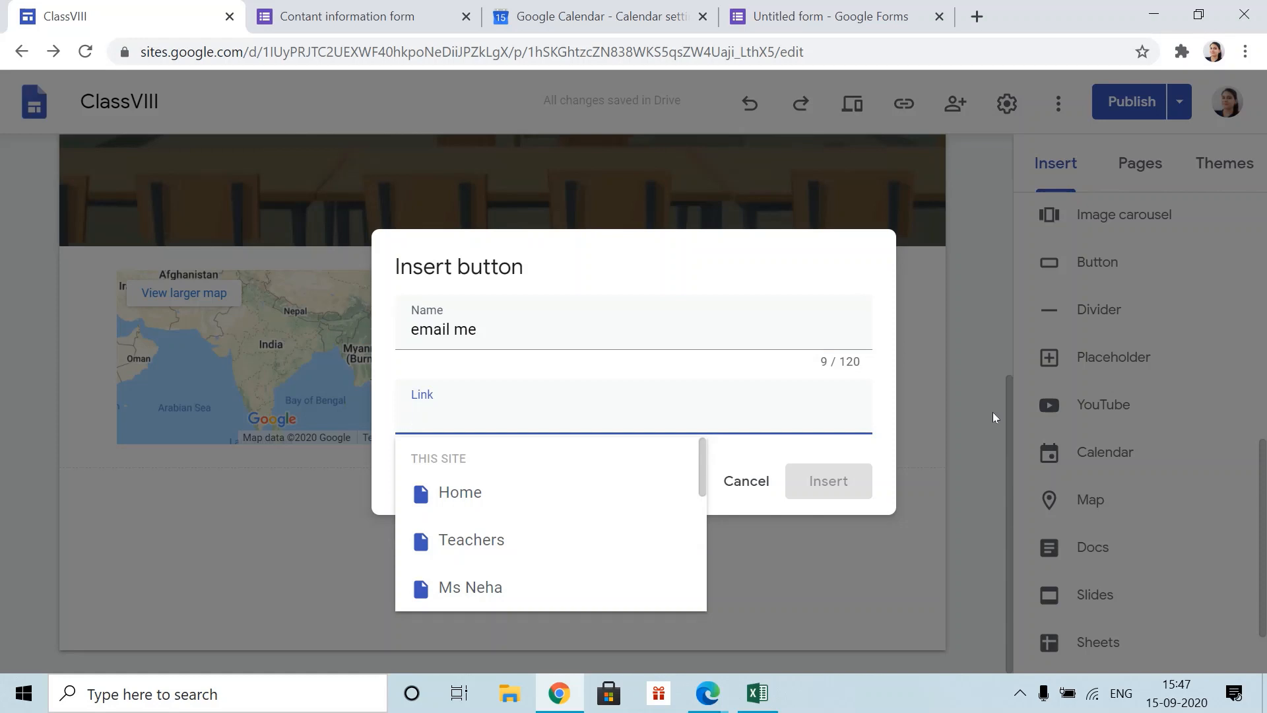
{"action": "type", "text": "ema"}
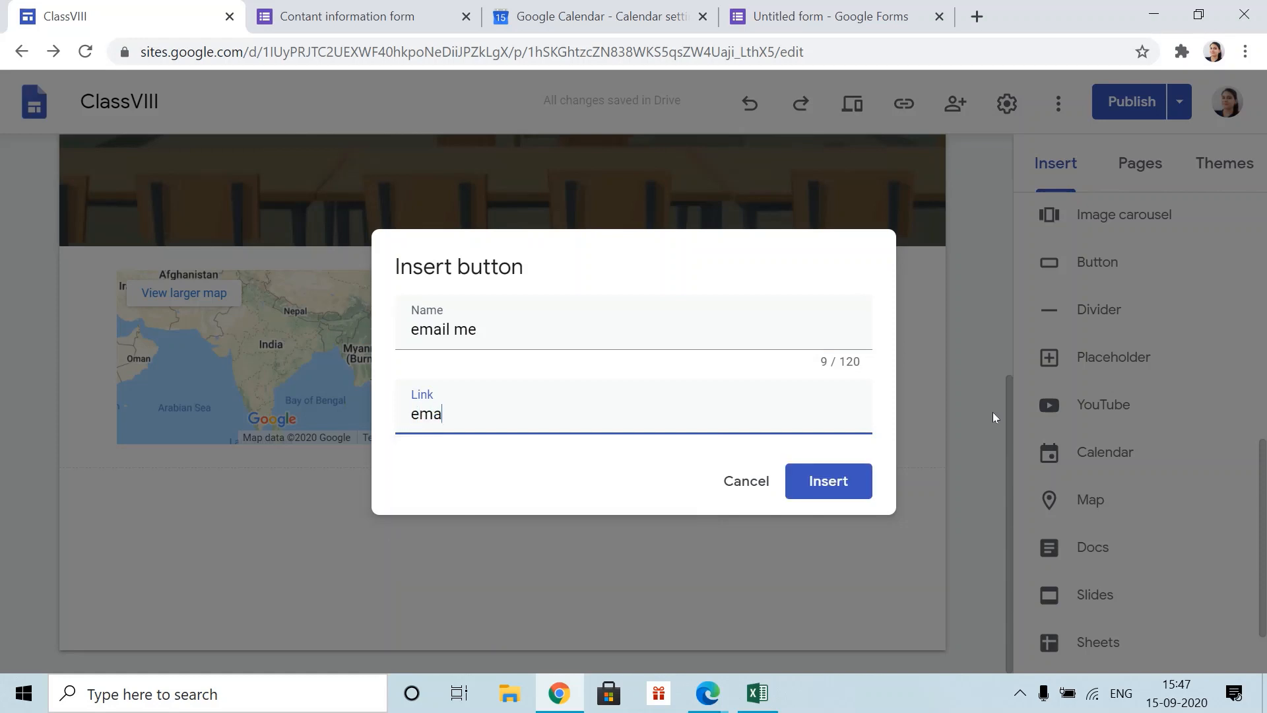
{"action": "type", "text": "ilto"}
{"action": "key", "text": "Home"}
{"action": "key", "text": "Delete"}
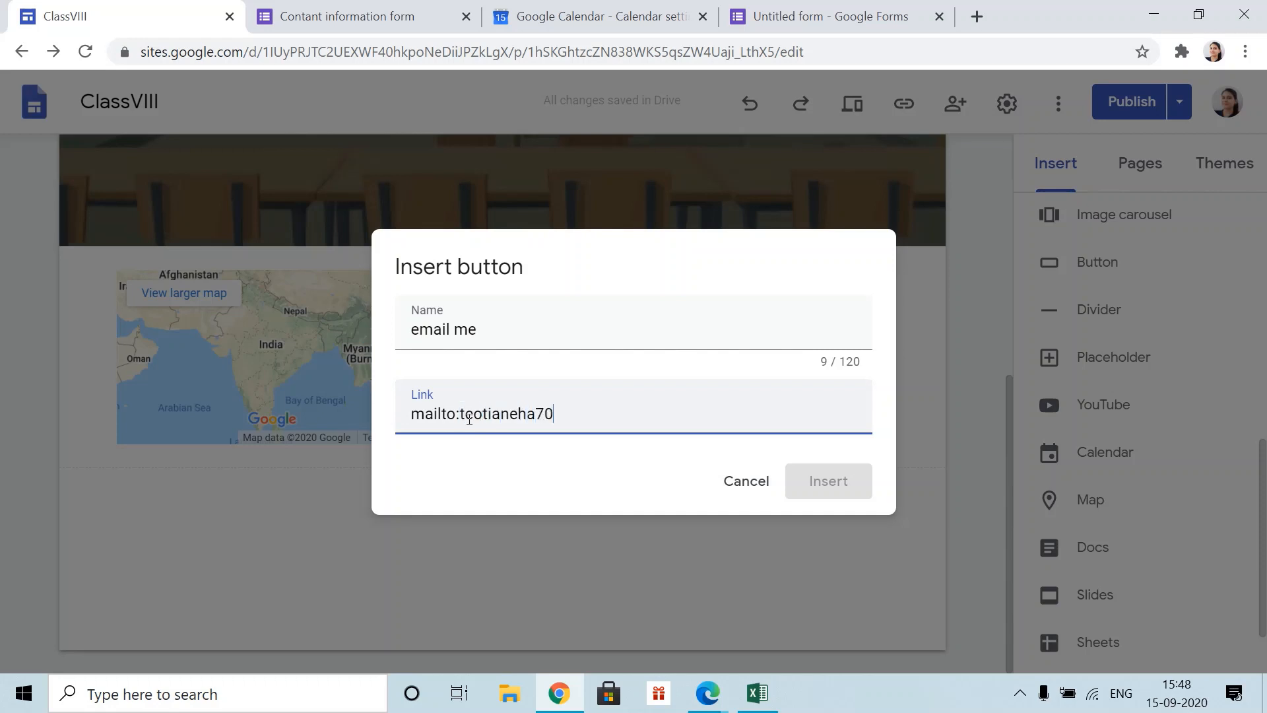
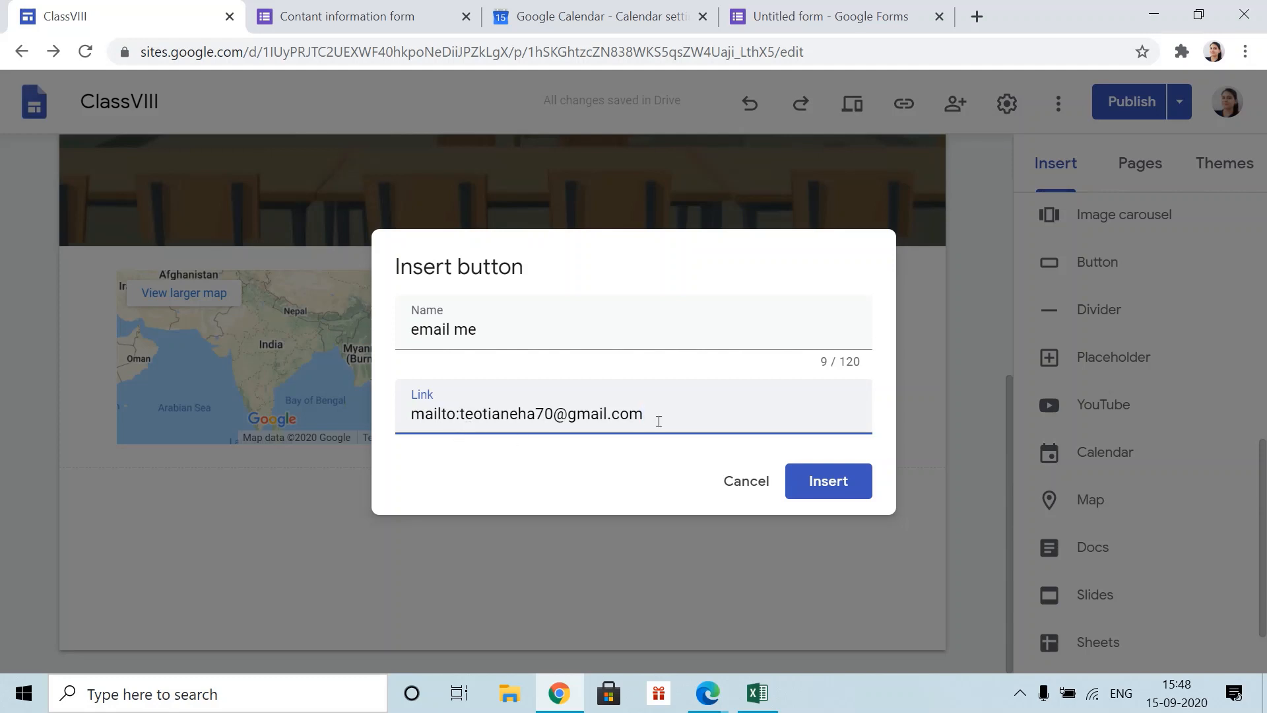
{"action": "left_click", "coordinate": [833, 482]}
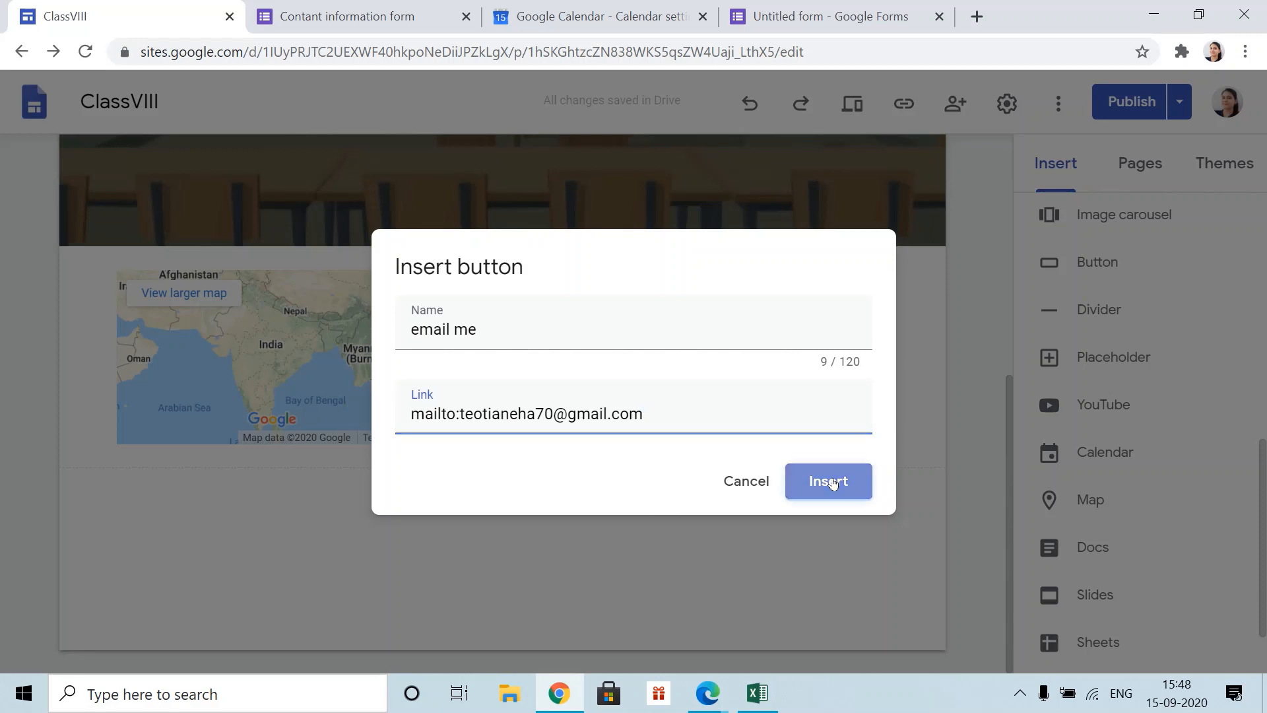
{"action": "left_click_drag", "start_coordinate": [230, 421], "coordinate": [898, 436]}
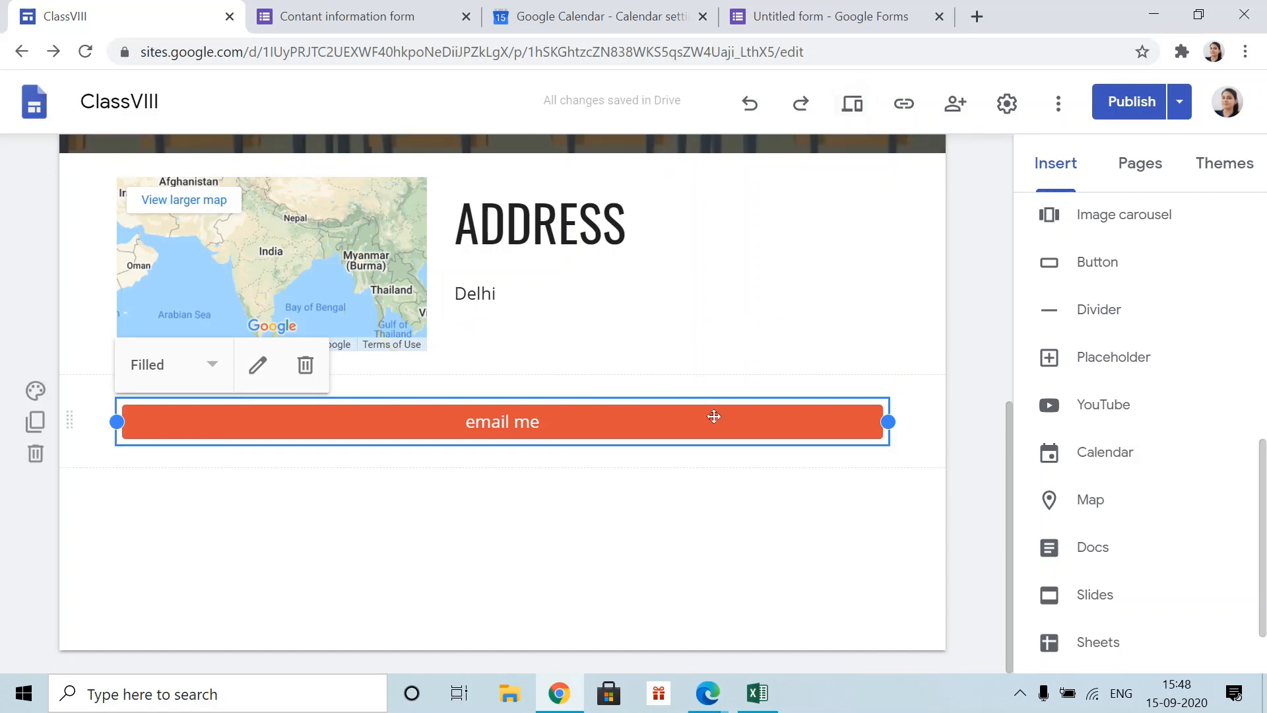
- Preview contact us, confirm email me opens a pre-addressed Mail draft, then close it
{"action": "left_click", "coordinate": [856, 104]}
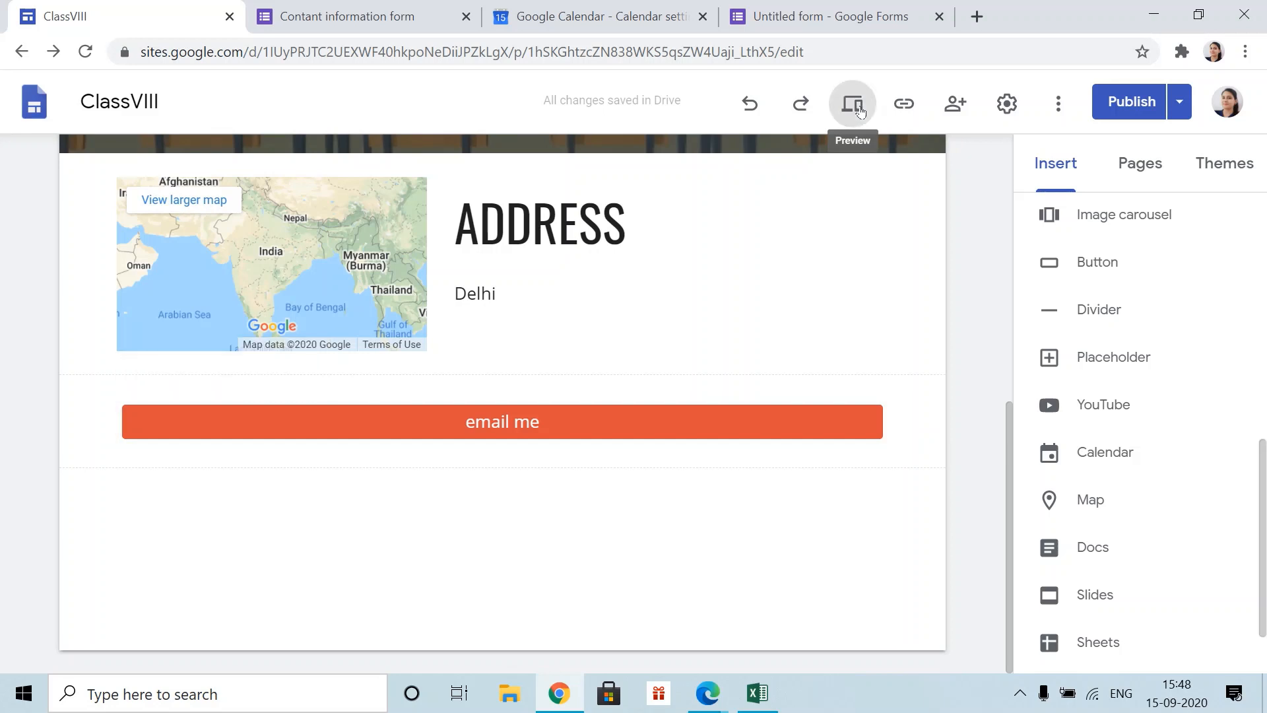
{"action": "scroll", "coordinate": [816, 422], "scroll_direction": "down", "scroll_amount": 5}
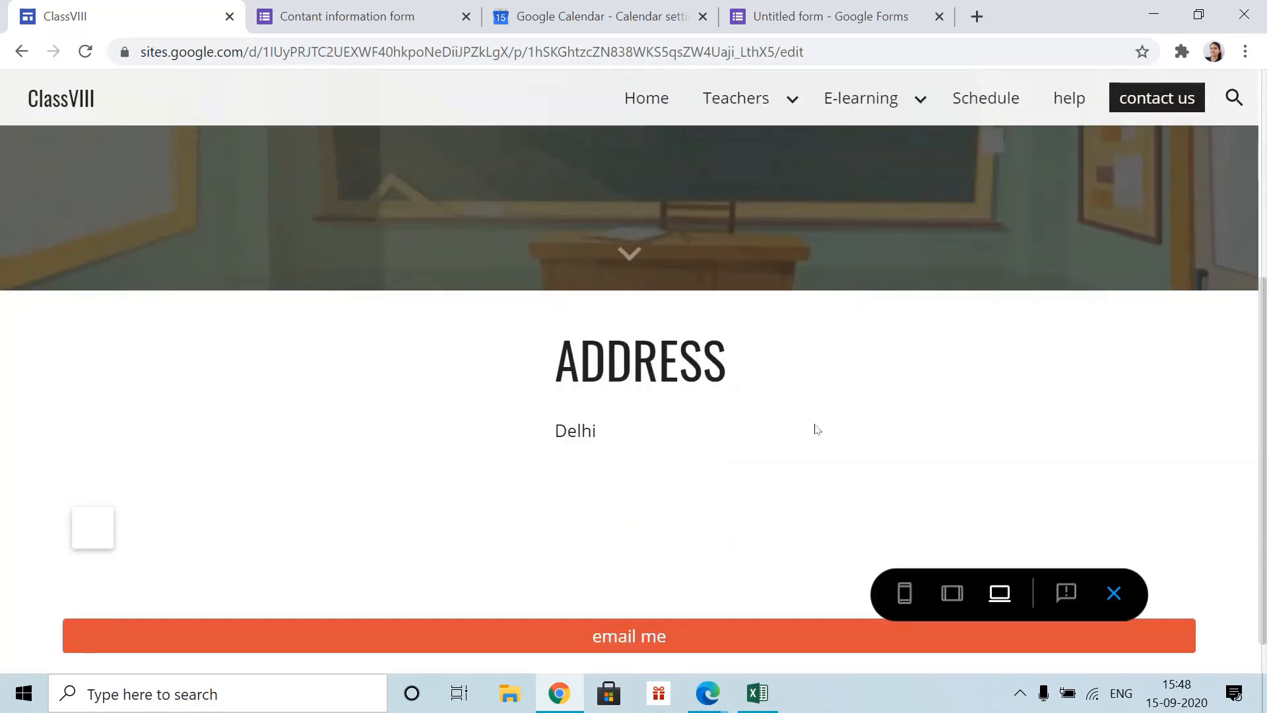
{"action": "left_click", "coordinate": [672, 642]}
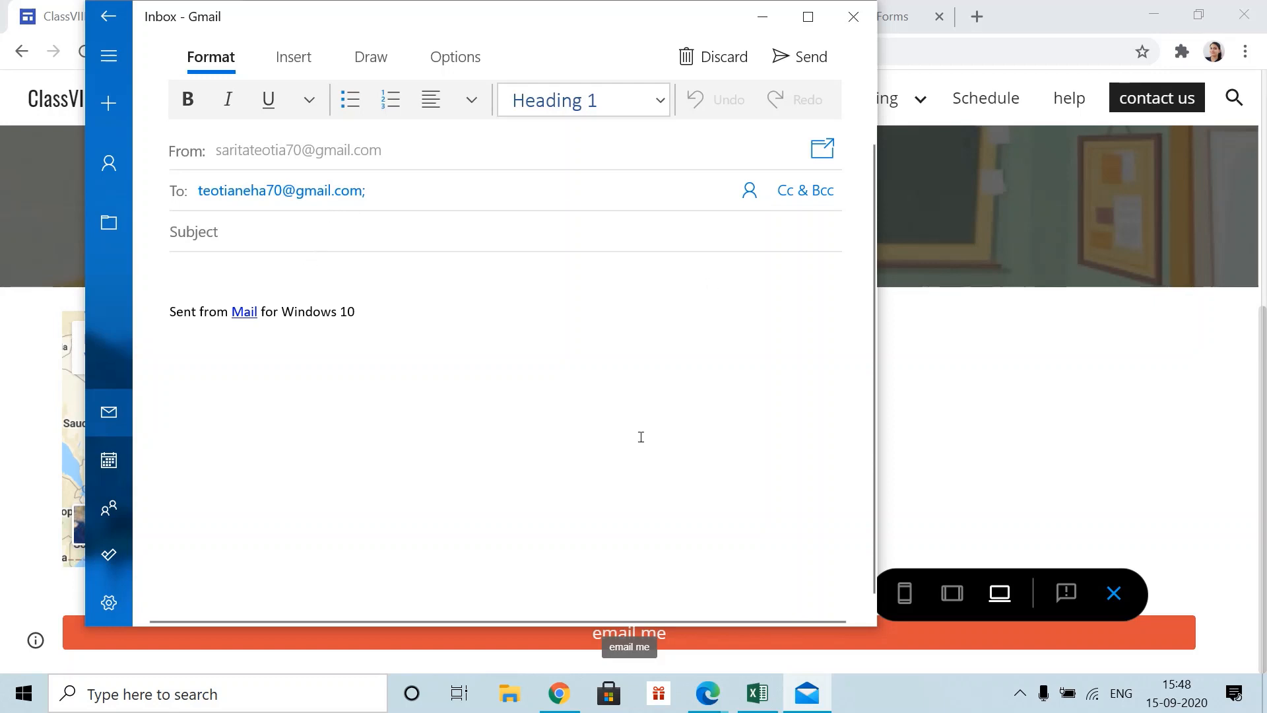
{"action": "left_click", "coordinate": [853, 16]}
{"action": "scroll", "coordinate": [851, 481], "scroll_direction": "up", "scroll_amount": 5}
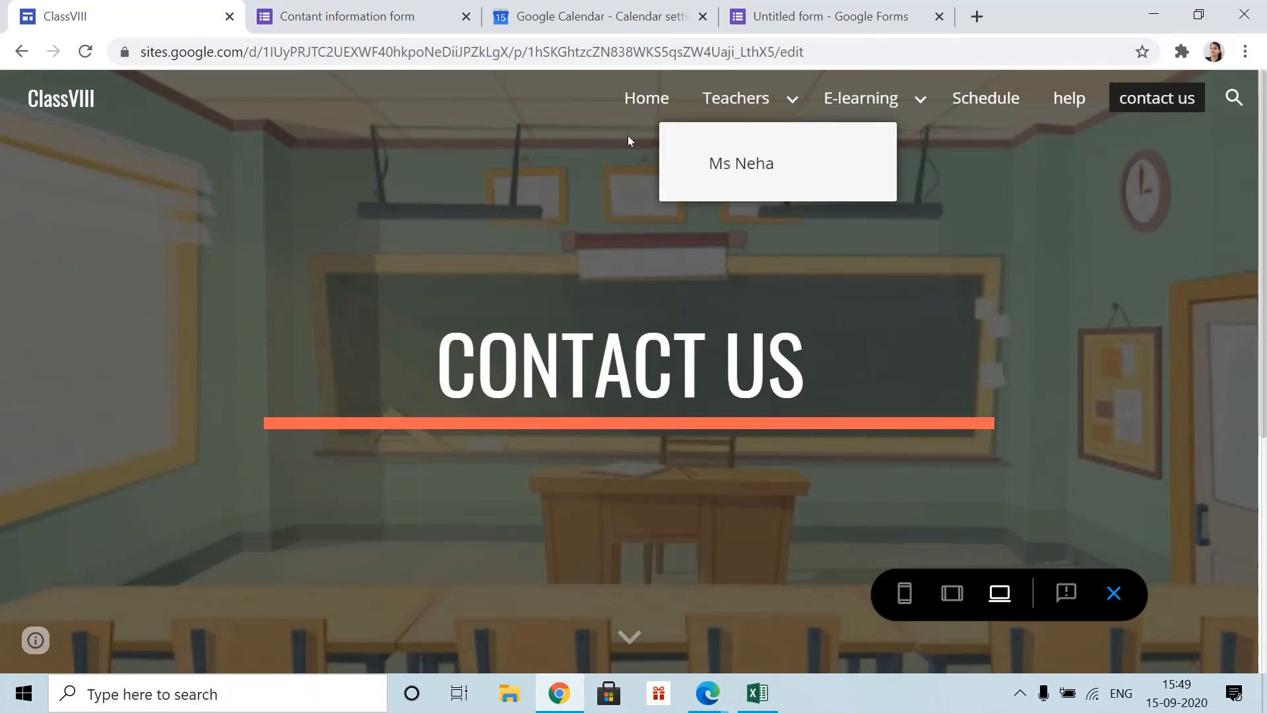
- Leave the preview and switch the site navigation mode to Side
{"action": "left_click", "coordinate": [1122, 589]}
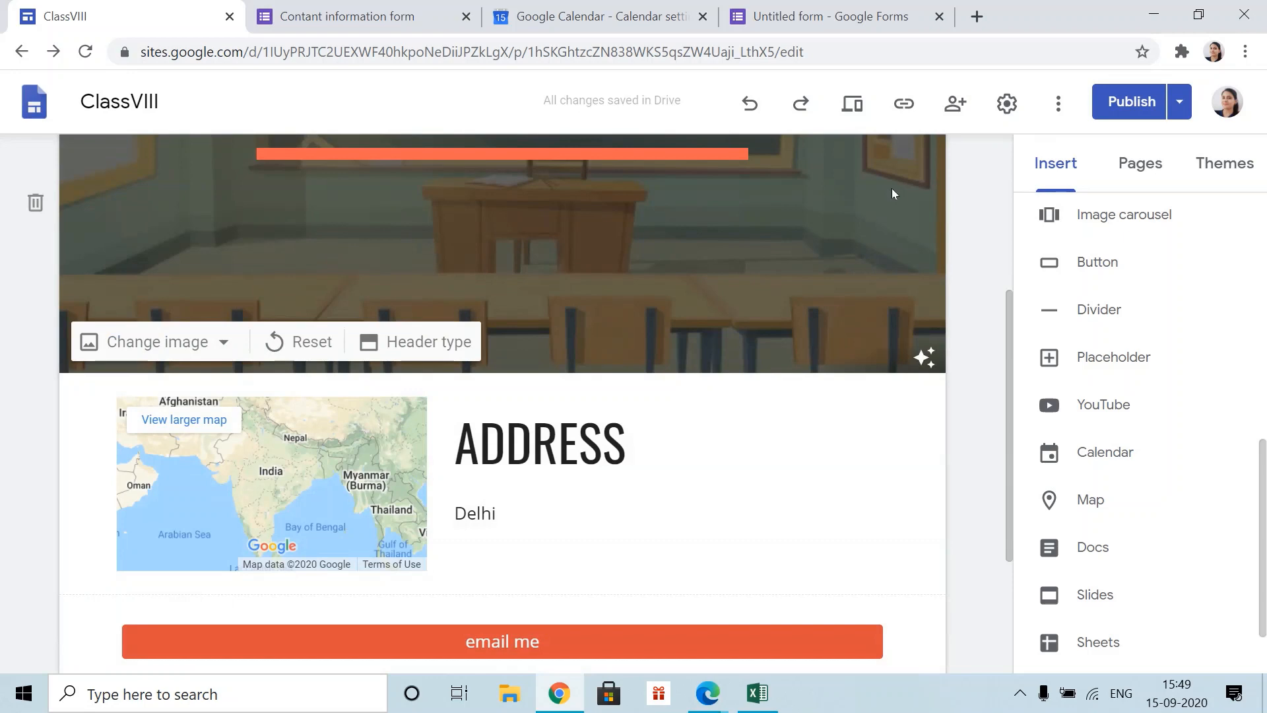
{"action": "scroll", "coordinate": [732, 185], "scroll_direction": "up", "scroll_amount": 5}
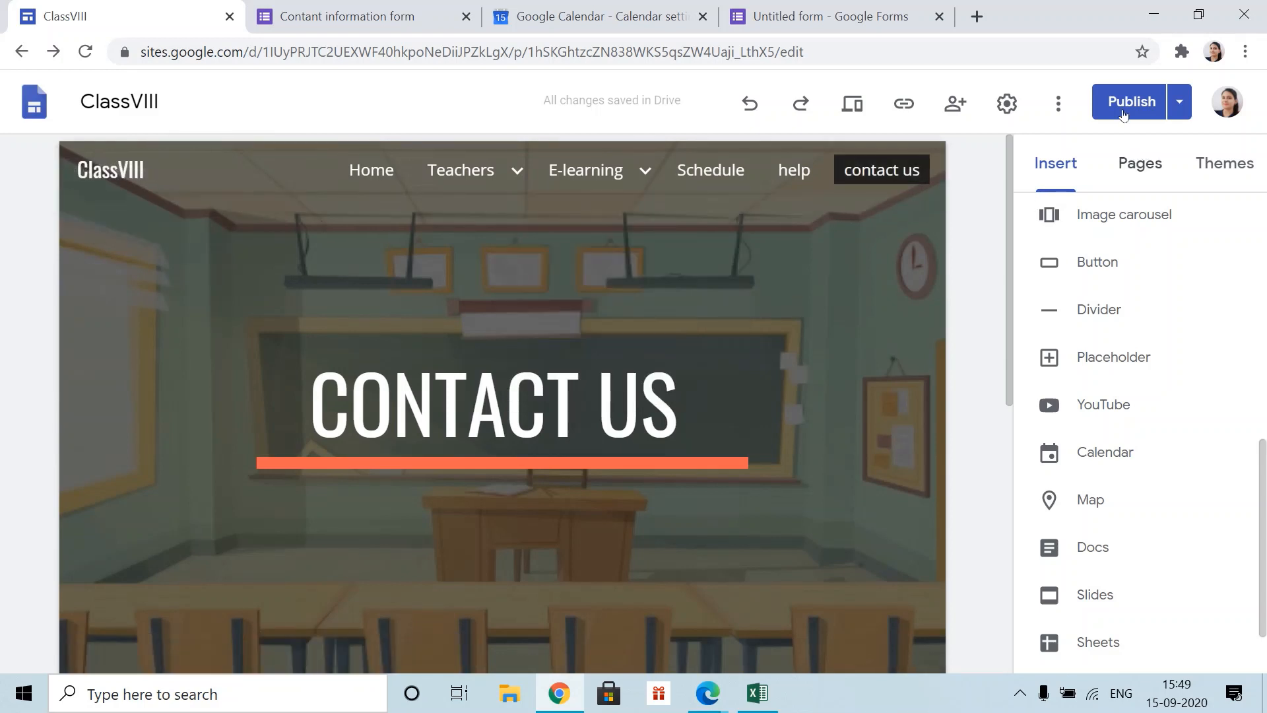
{"action": "left_click", "coordinate": [1007, 106]}
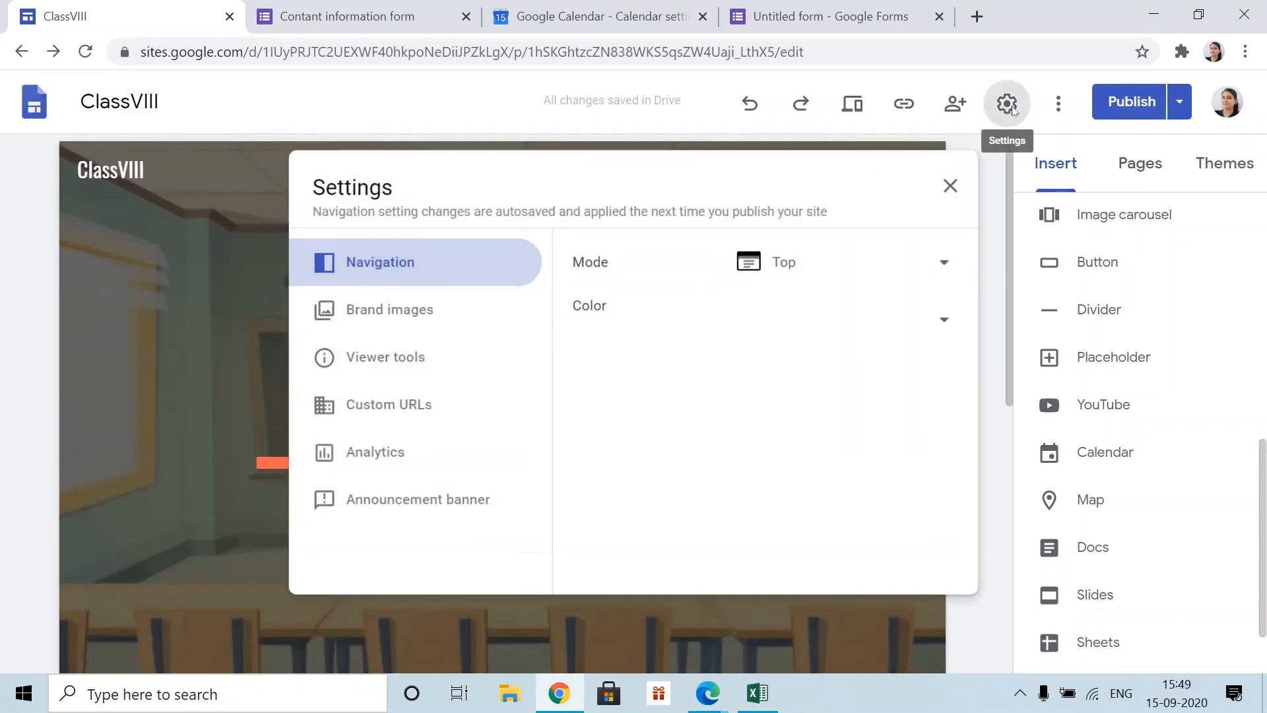
{"action": "left_click", "coordinate": [943, 263]}
{"action": "left_click", "coordinate": [855, 308]}
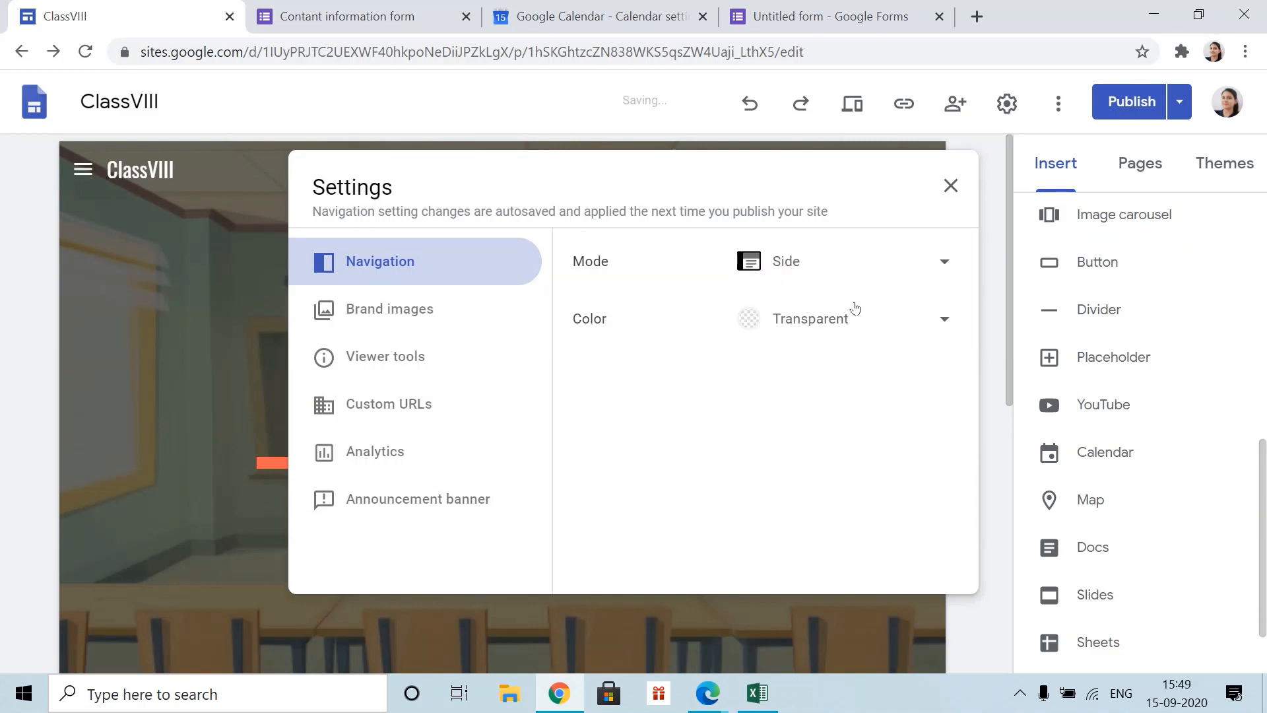
{"action": "left_click", "coordinate": [950, 185]}
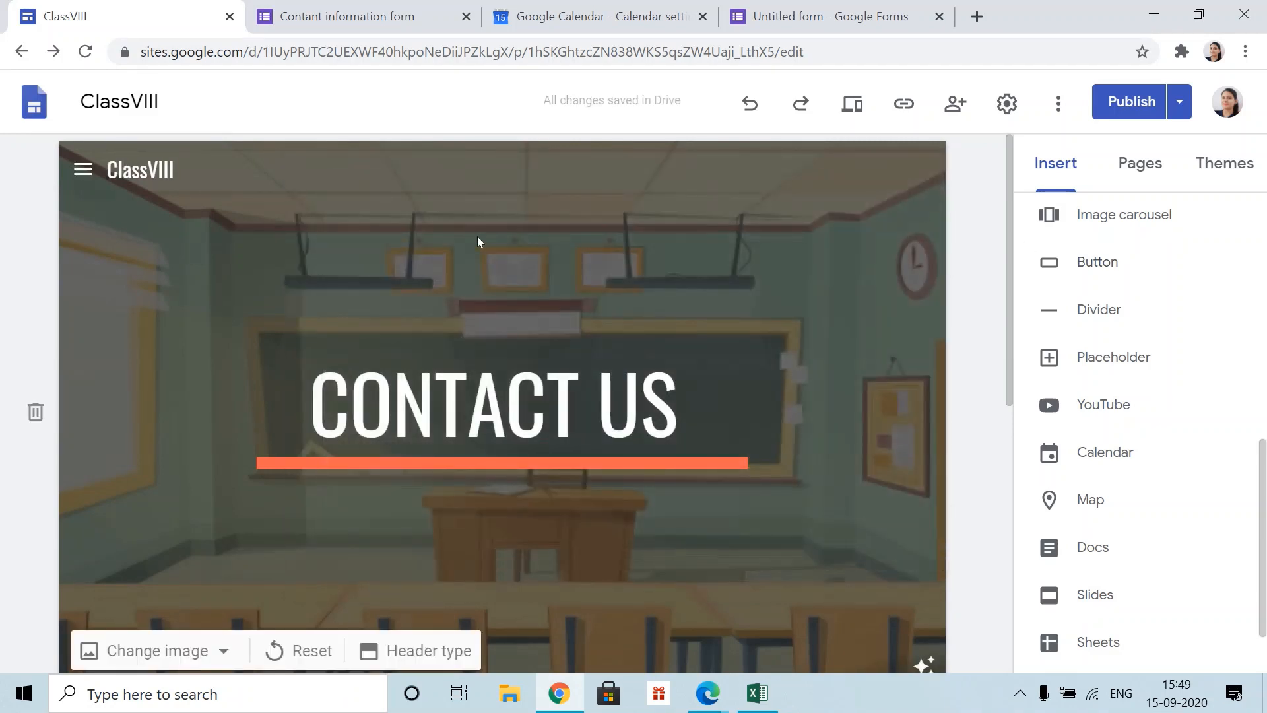
- Check the side menu, then set the navigation mode back to Top
{"action": "scroll", "coordinate": [237, 433], "scroll_direction": "down", "scroll_amount": 1}
{"action": "scroll", "coordinate": [238, 436], "scroll_direction": "down", "scroll_amount": 5}
{"action": "scroll", "coordinate": [237, 435], "scroll_direction": "up", "scroll_amount": 6}
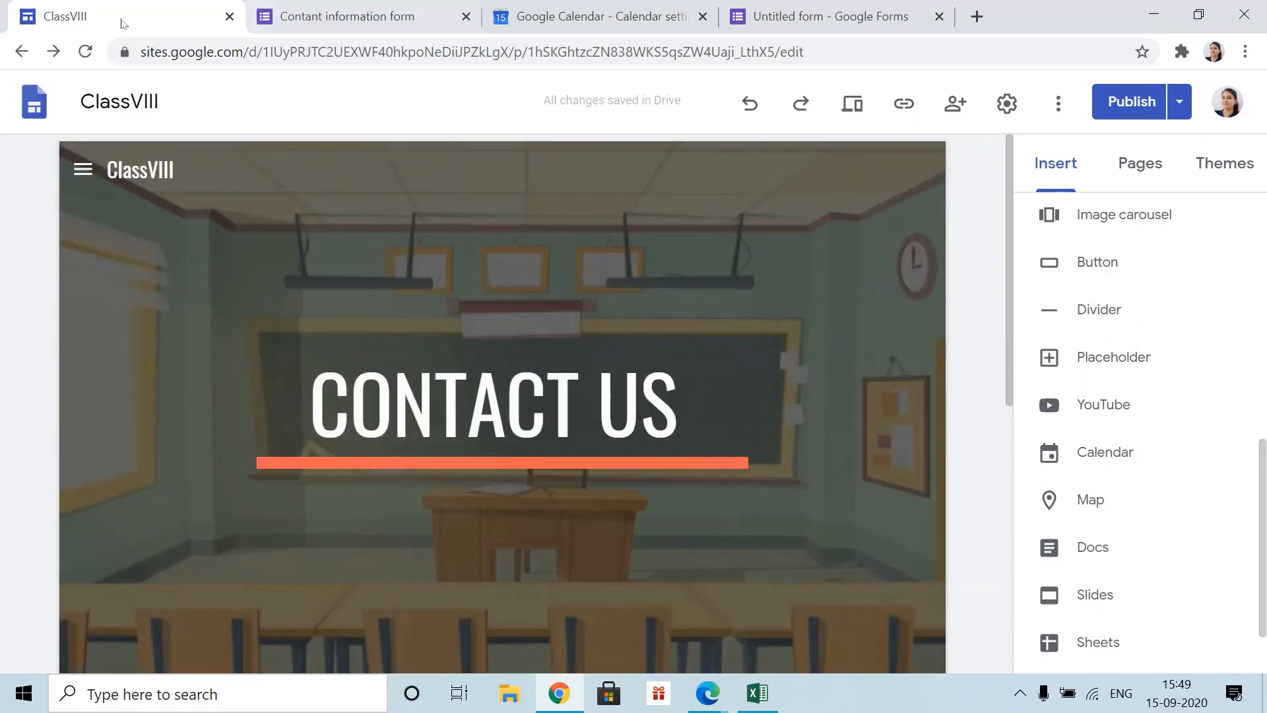
{"action": "left_click", "coordinate": [84, 171]}
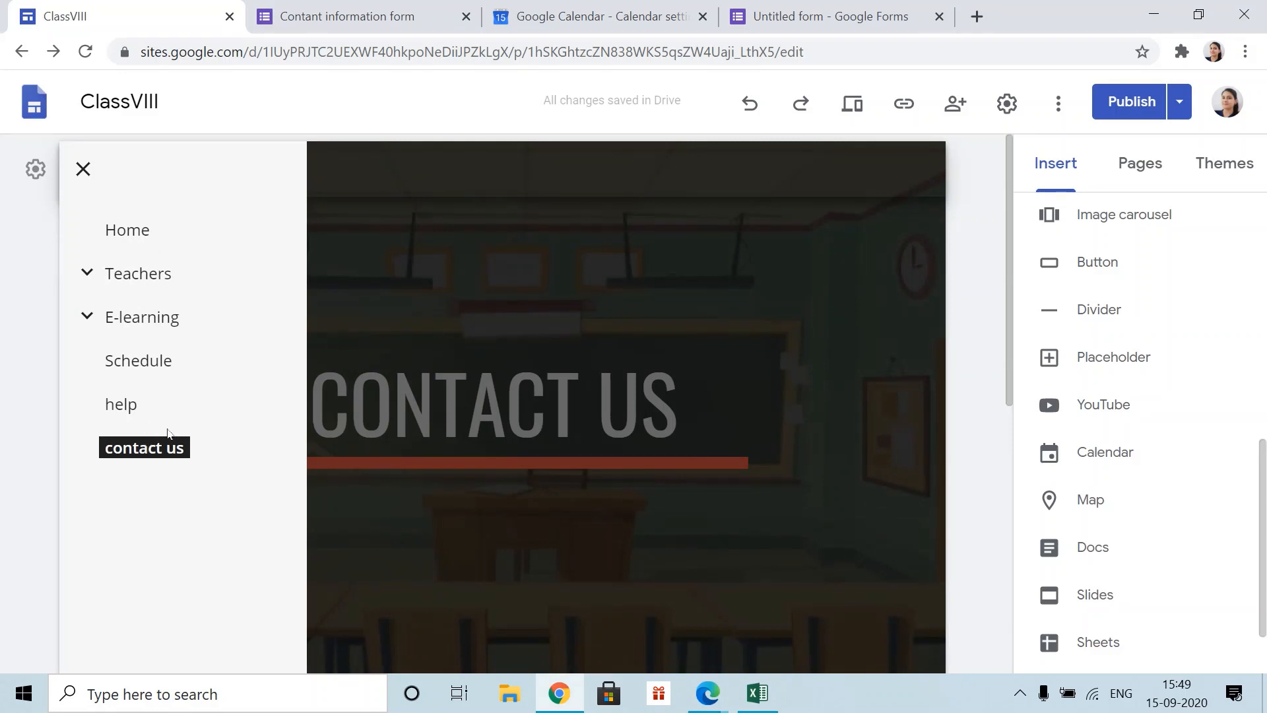
{"action": "left_click", "coordinate": [83, 169]}
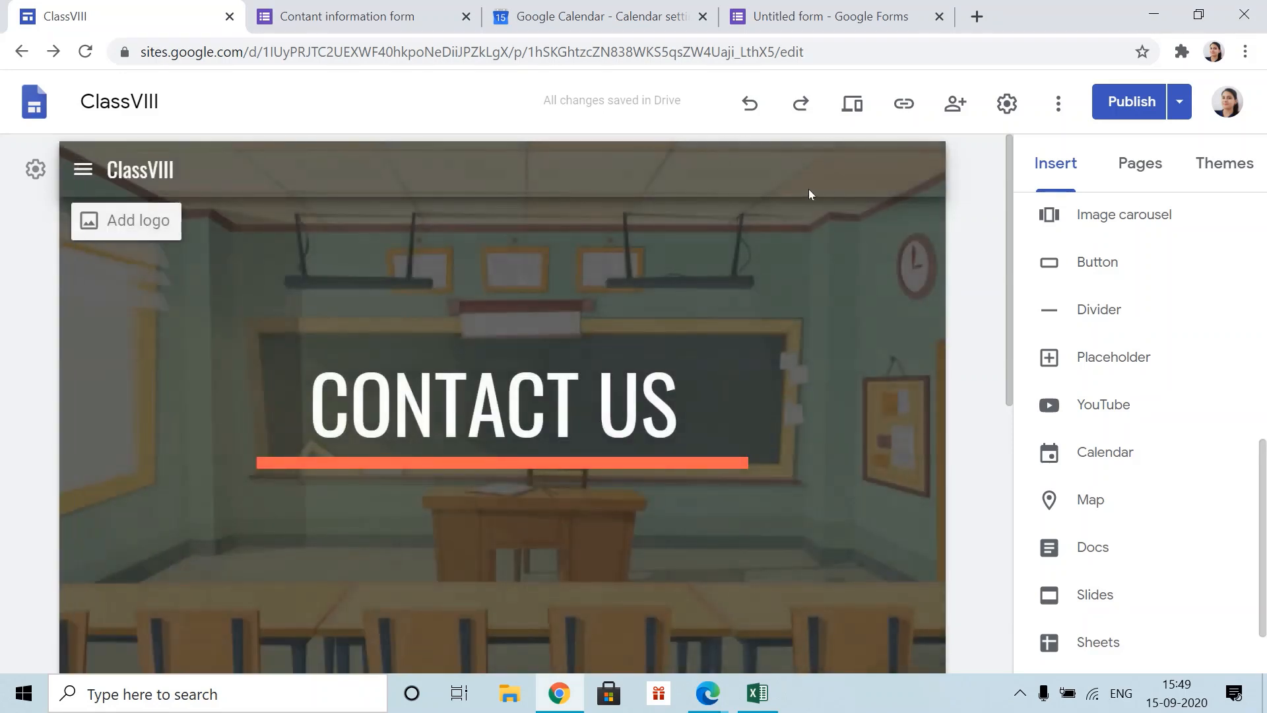
{"action": "left_click", "coordinate": [1007, 103]}
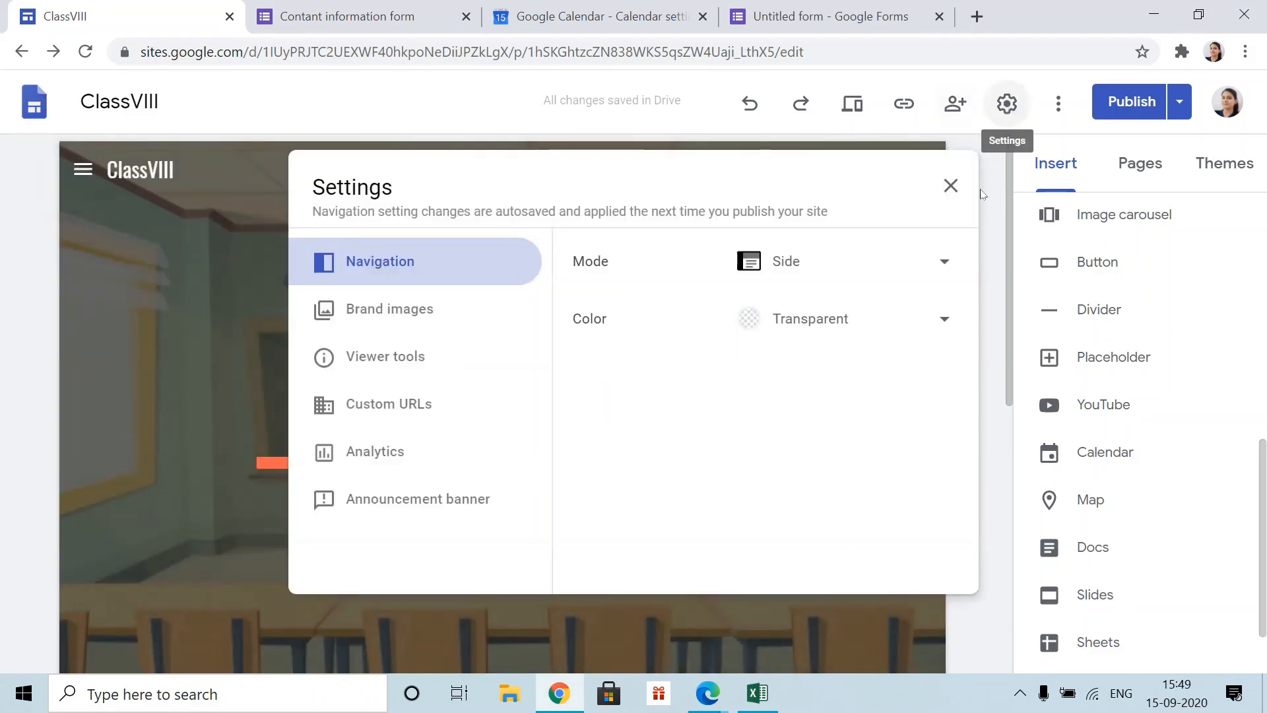
{"action": "left_click", "coordinate": [942, 265]}
{"action": "left_click", "coordinate": [814, 224]}
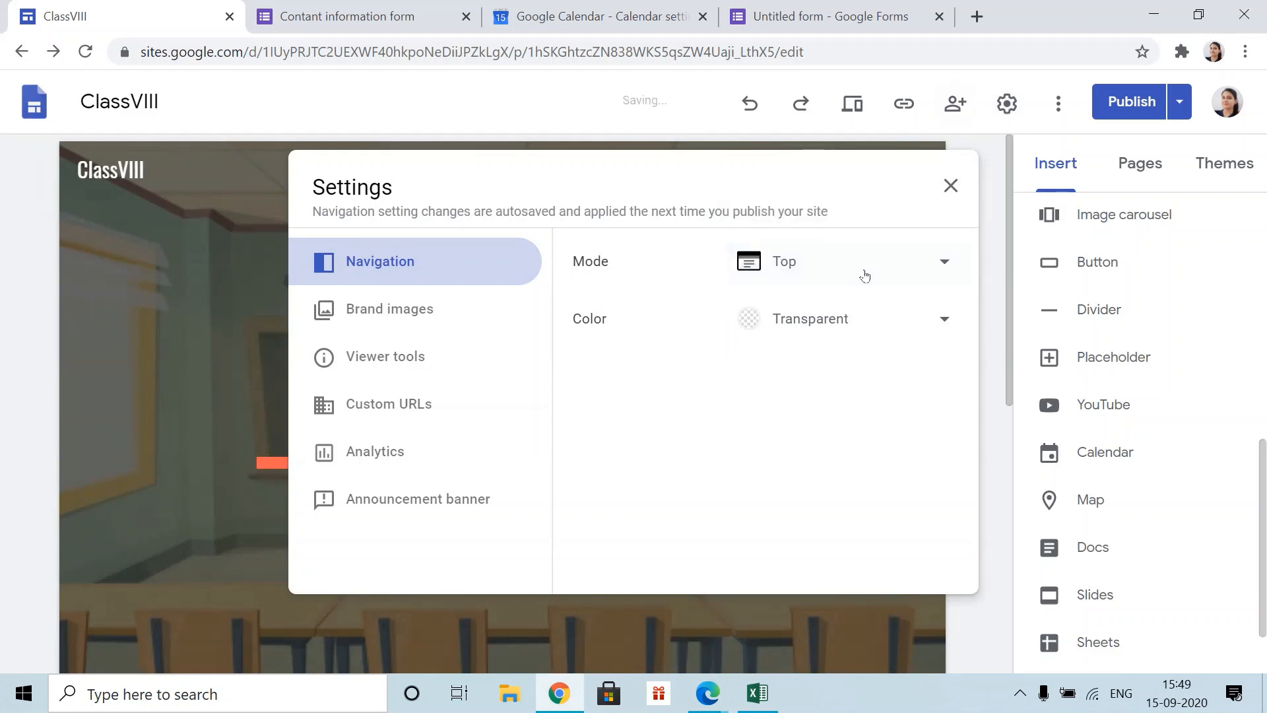
{"action": "left_click", "coordinate": [951, 186]}
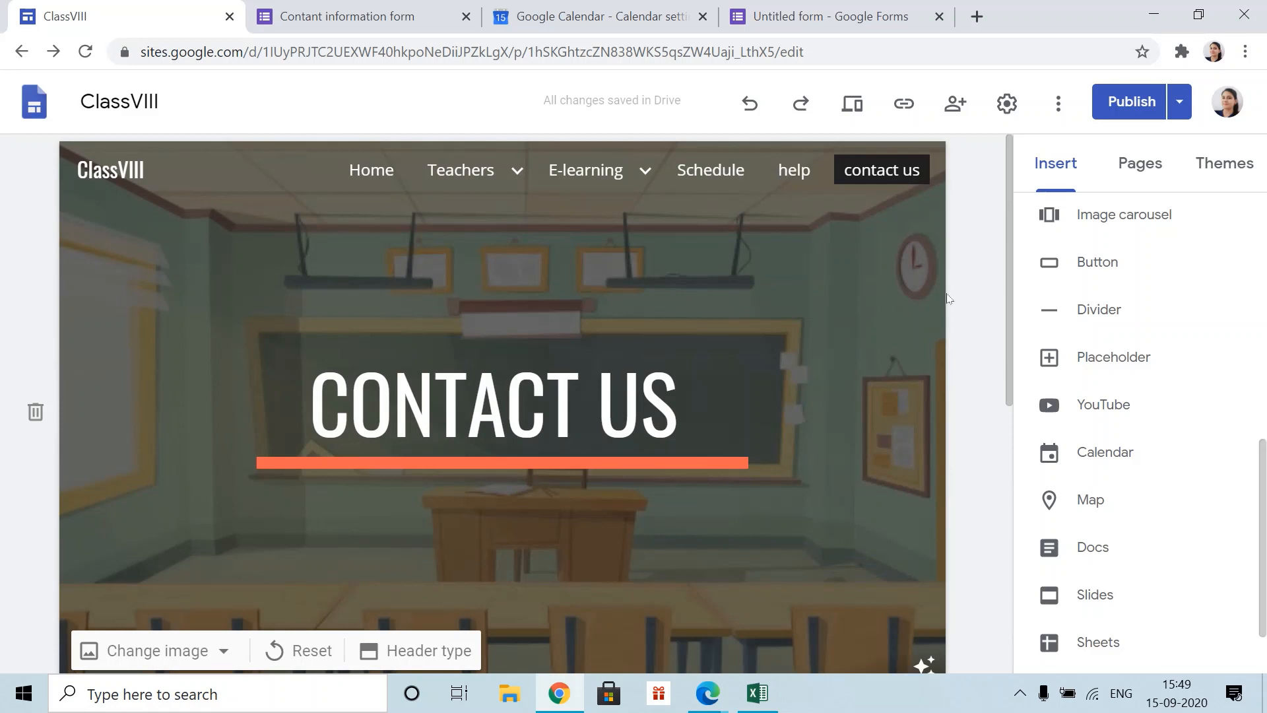
- Confirm the web address class-viii is available, then publish the site's pending changes
{"action": "left_click", "coordinate": [1126, 108]}
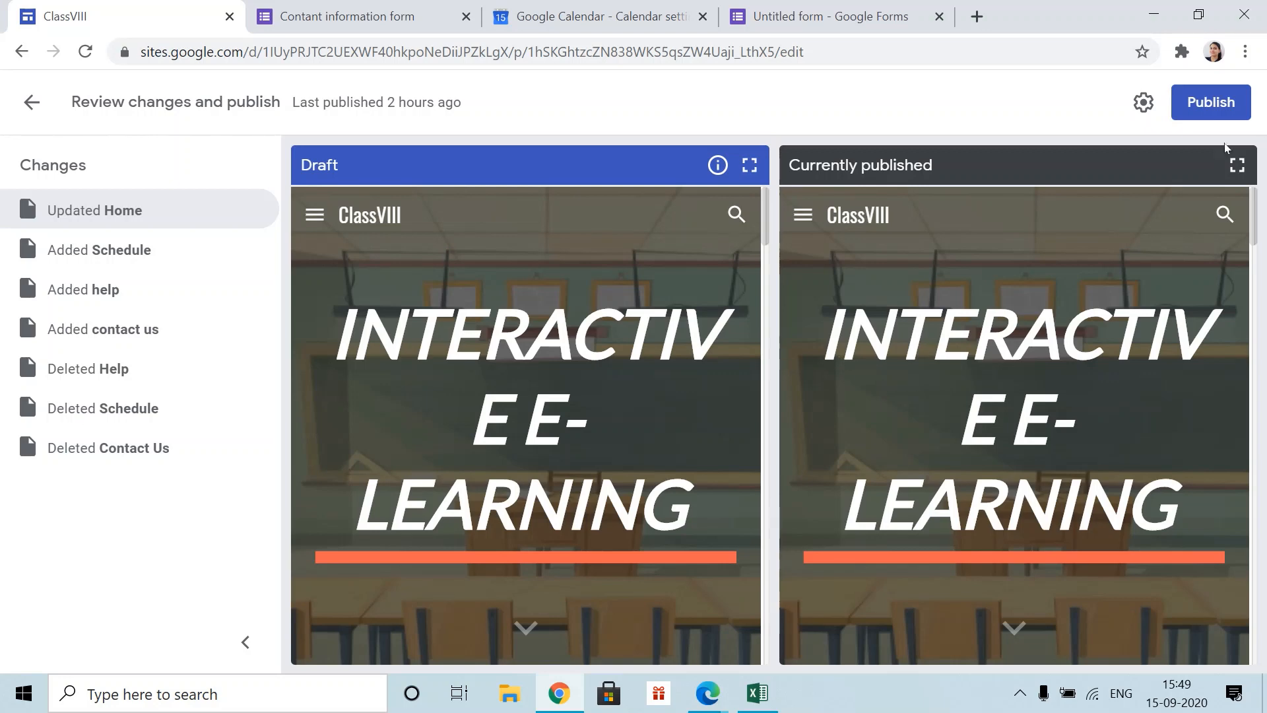
{"action": "left_click", "coordinate": [1143, 107]}
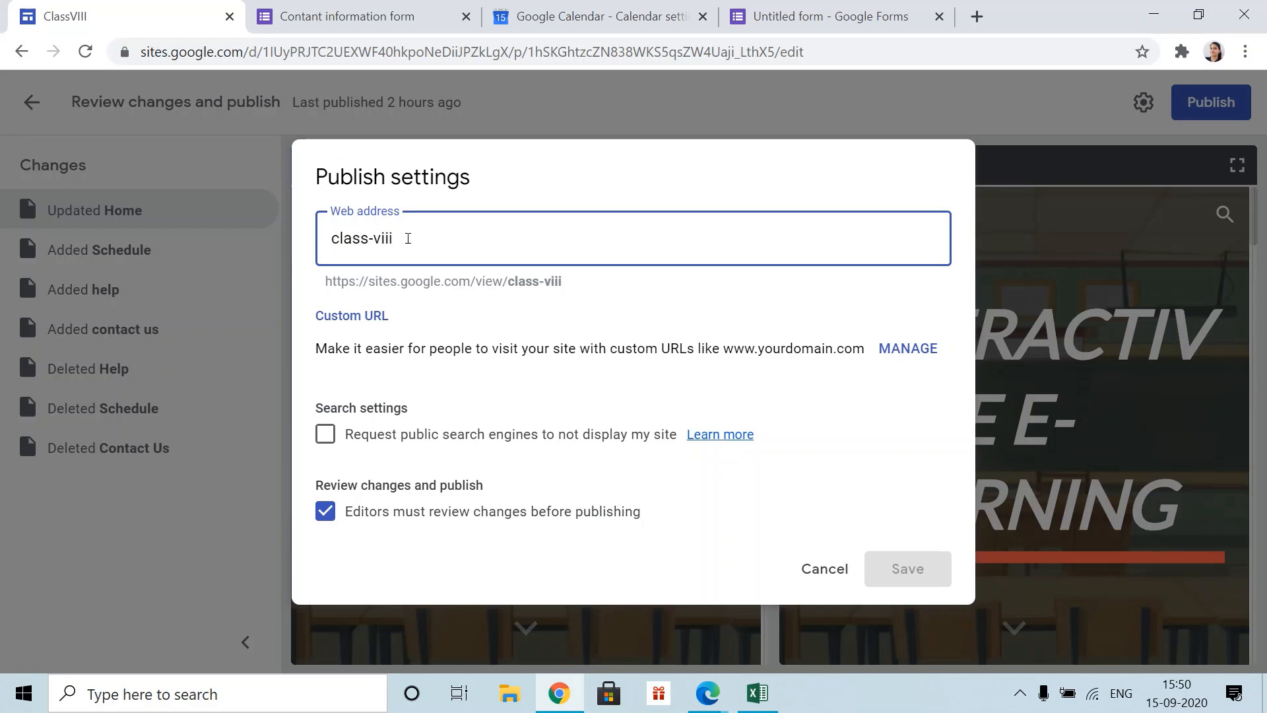
{"action": "key", "text": "BackSpace"}
{"action": "key", "text": "BackSpace"}
{"action": "key", "text": "BackSpace"}
{"action": "key", "text": "BackSpace"}
{"action": "key", "text": "BackSpace"}
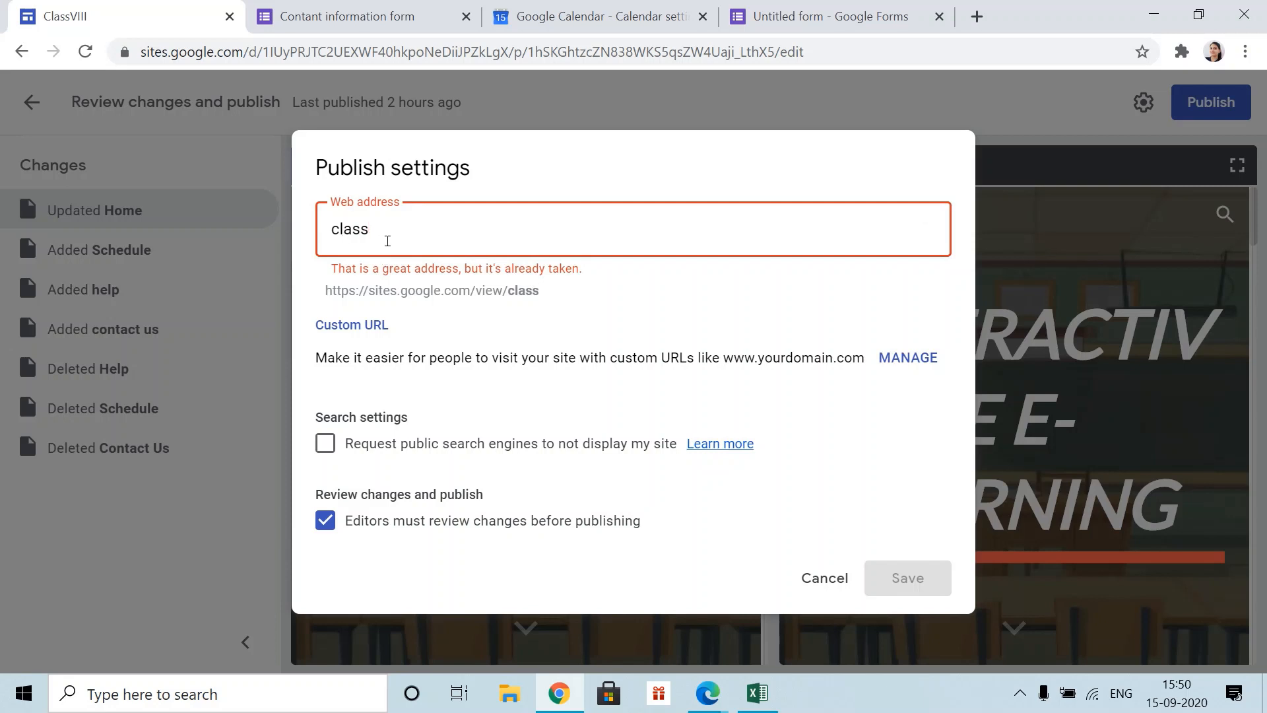
{"action": "type", "text": "-"}
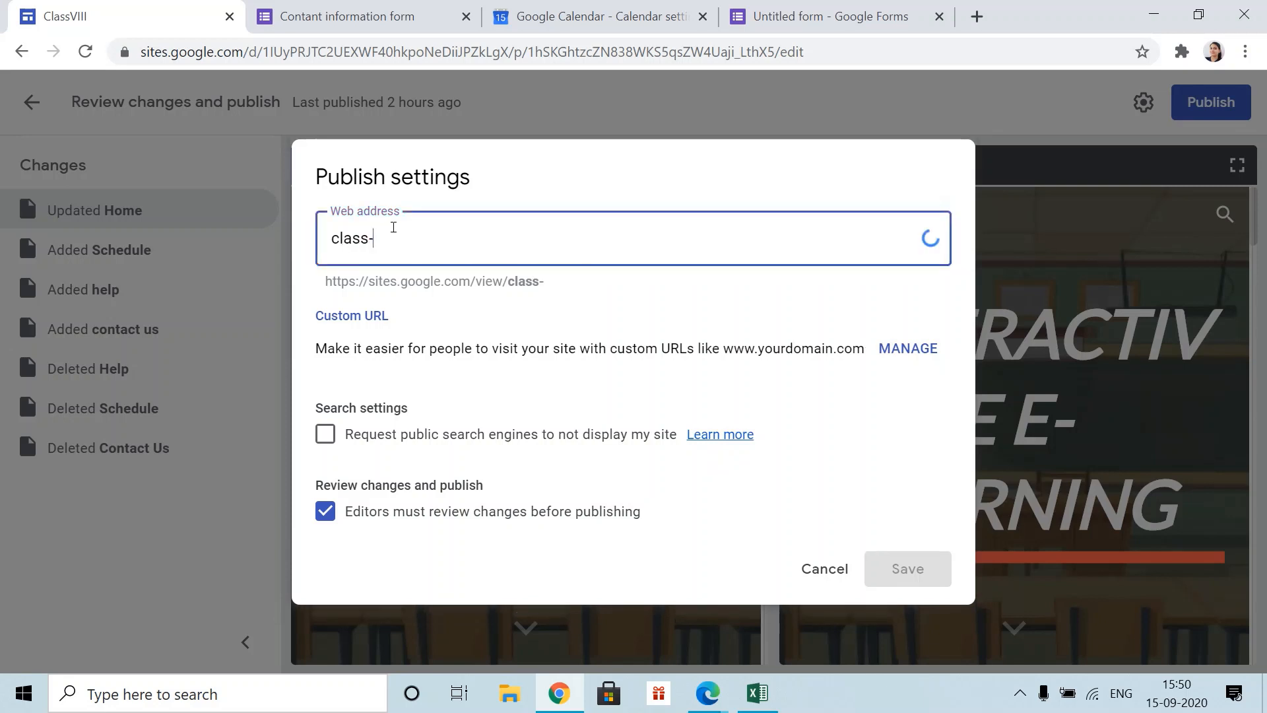
{"action": "type", "text": "viii"}
{"action": "left_click", "coordinate": [929, 239]}
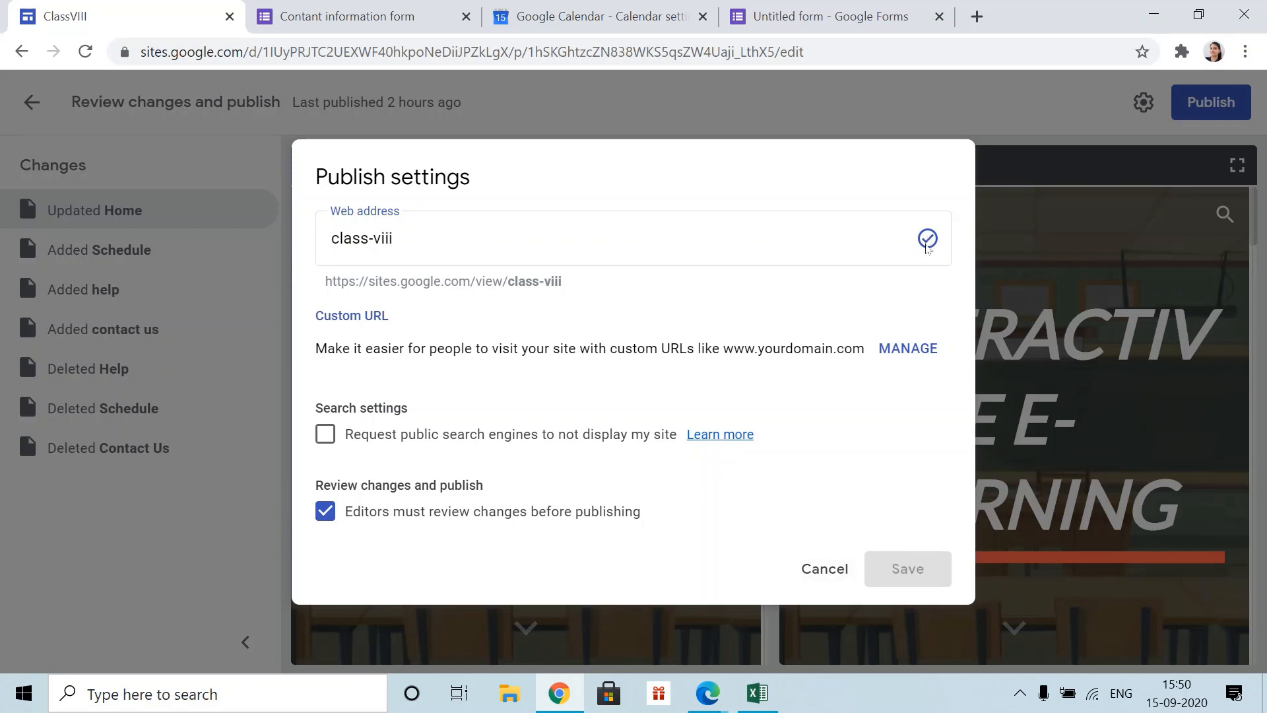
{"action": "left_click", "coordinate": [825, 569]}
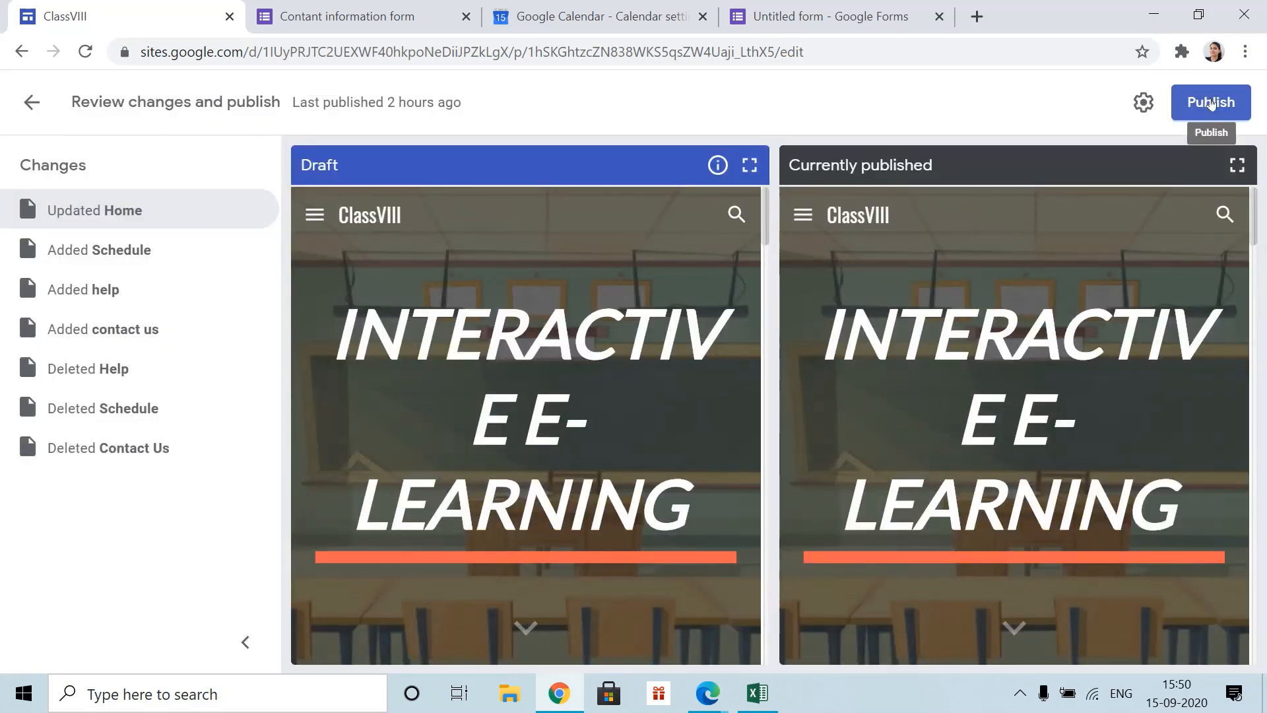
{"action": "left_click", "coordinate": [1211, 103]}
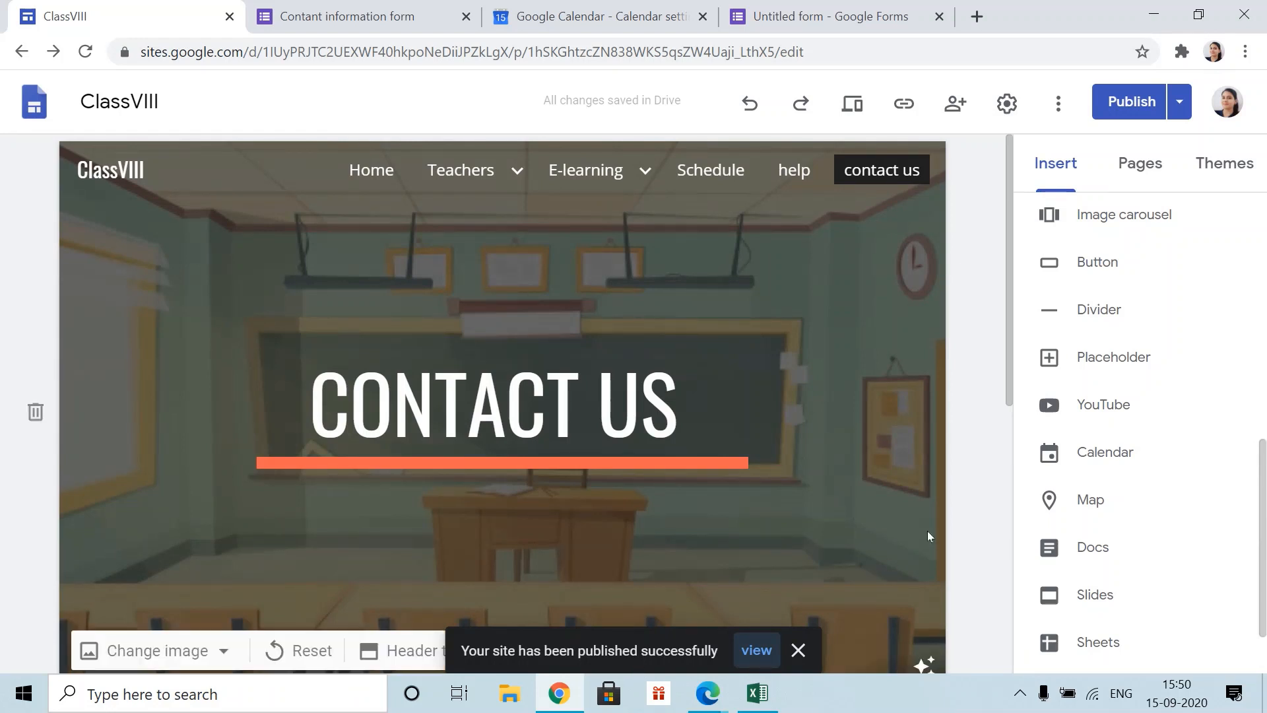
- View the published Contact Us page live and select its class-viii/contact-us URL
{"action": "left_click", "coordinate": [1179, 106]}
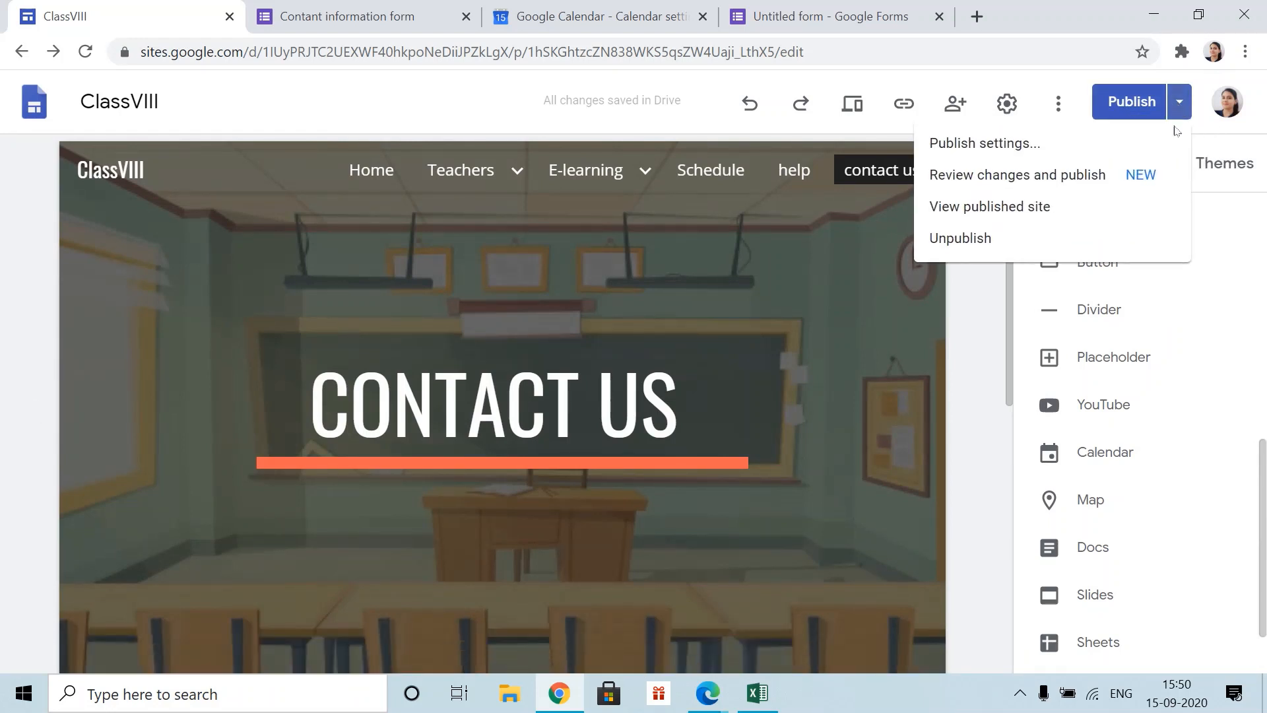
{"action": "left_click", "coordinate": [1015, 209]}
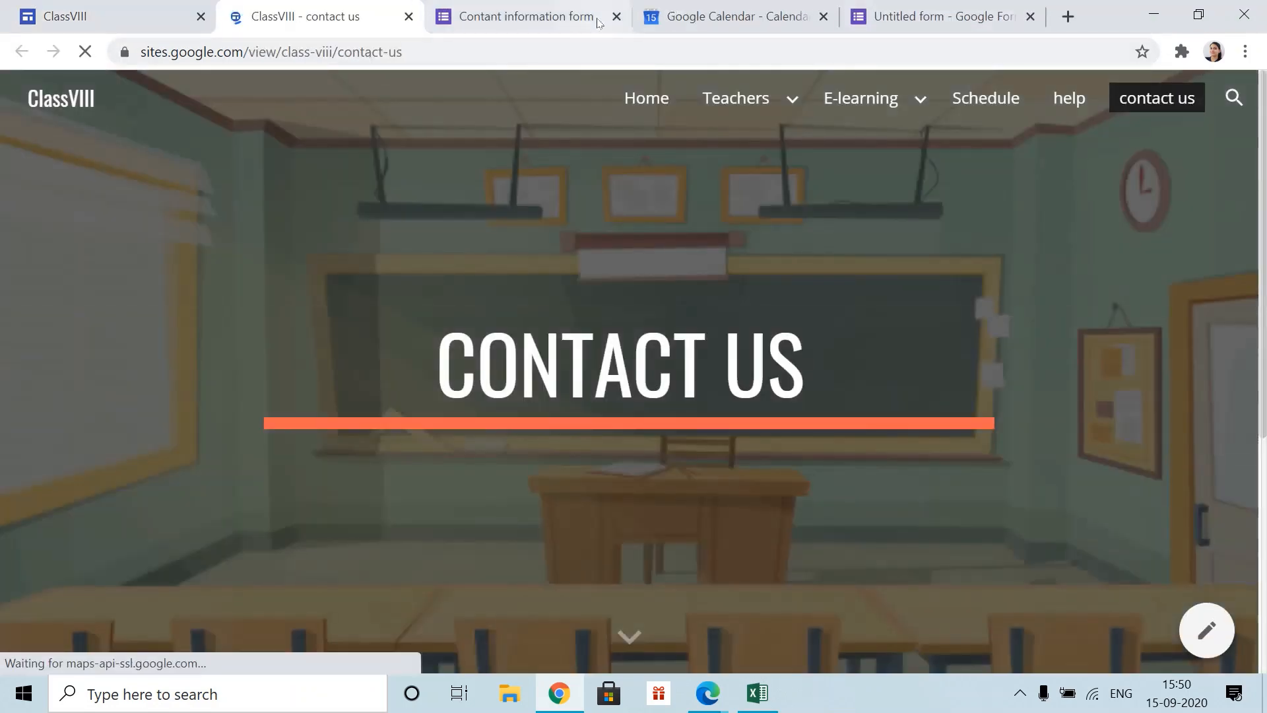
{"action": "scroll", "coordinate": [834, 251], "scroll_direction": "down", "scroll_amount": 5}
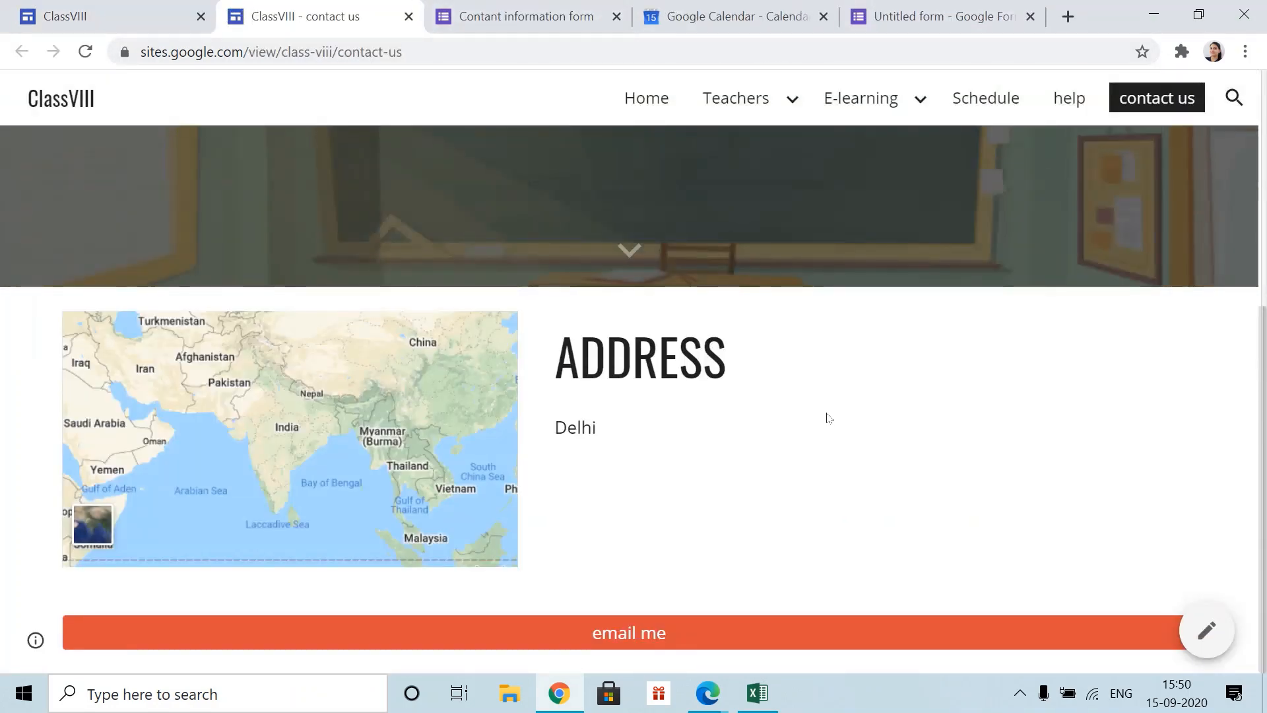
{"action": "scroll", "coordinate": [830, 418], "scroll_direction": "up", "scroll_amount": 5}
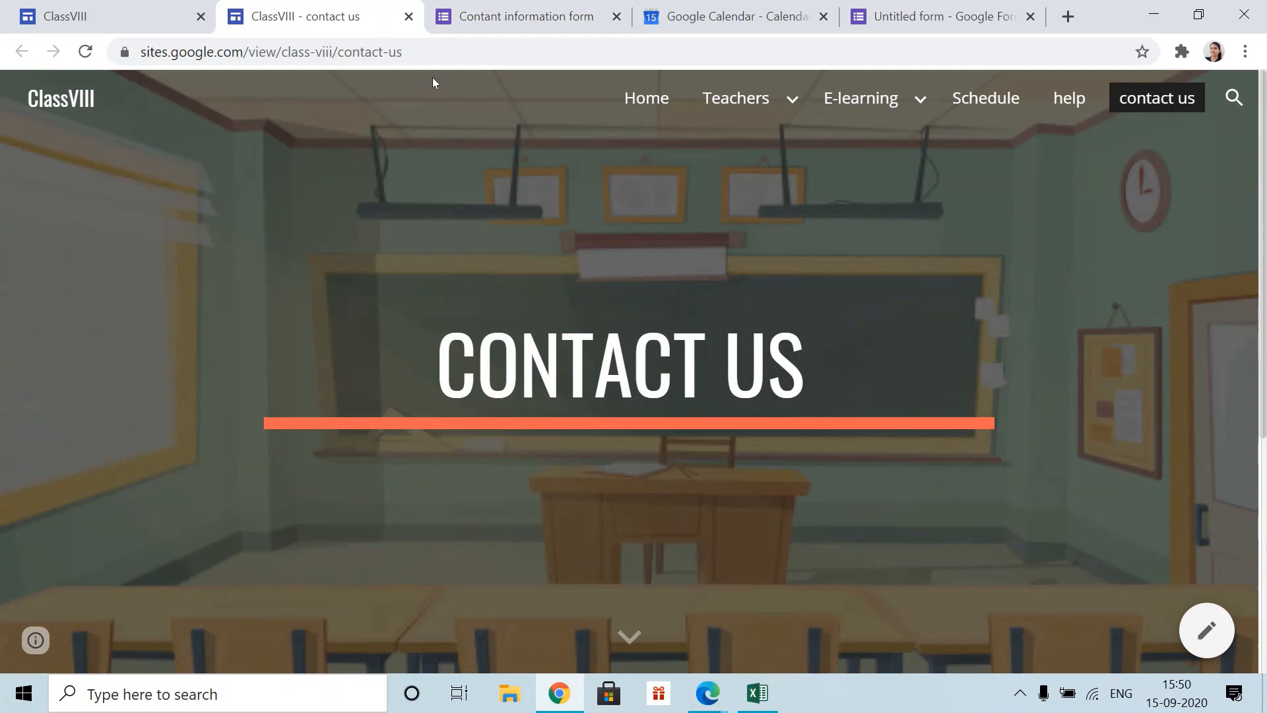
{"action": "left_click", "coordinate": [452, 50]}
{"action": "key", "text": "ctrl+c"}
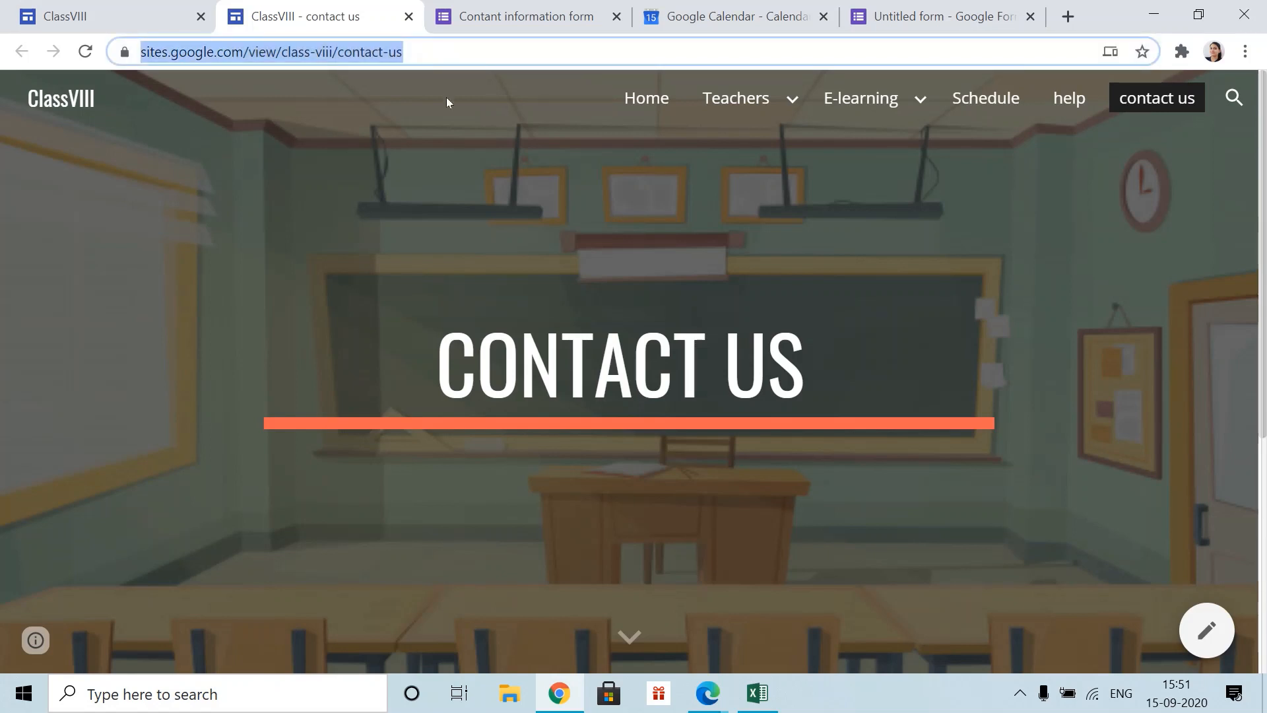
- Load the pasted Contact Us page URL in a new Microsoft Edge tab
{"action": "left_click", "coordinate": [707, 694]}
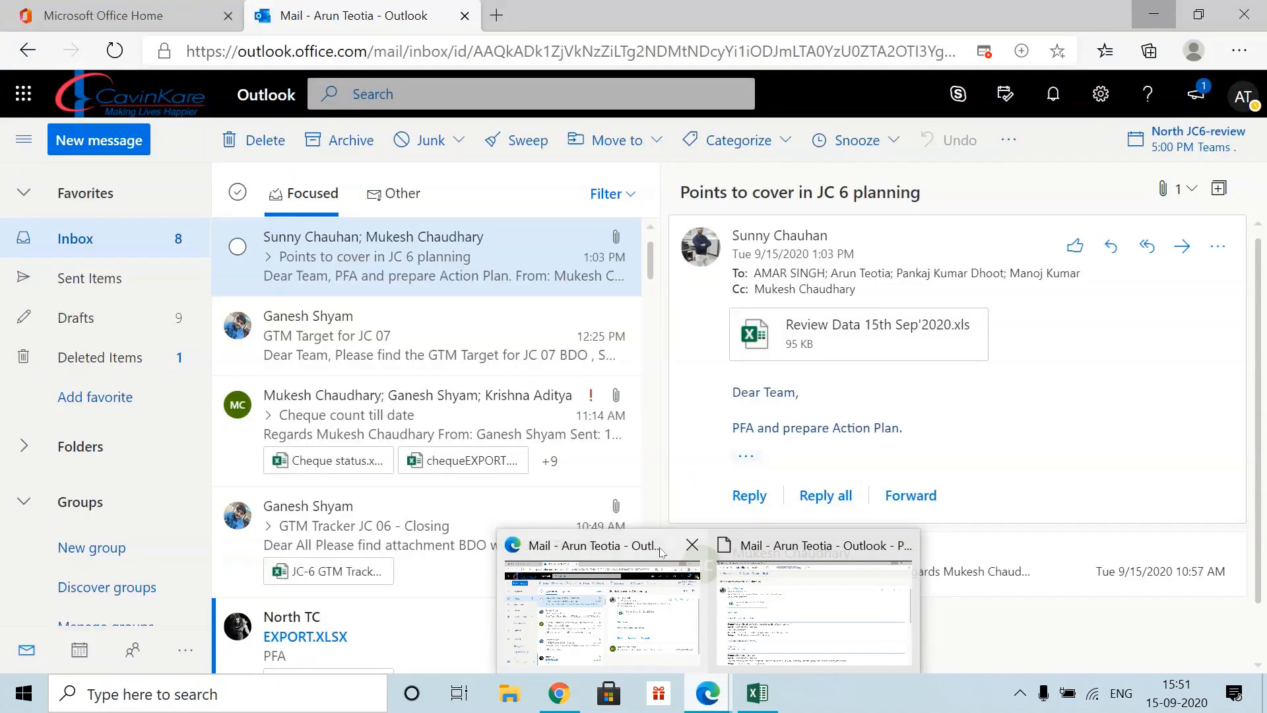
{"action": "left_click", "coordinate": [661, 580]}
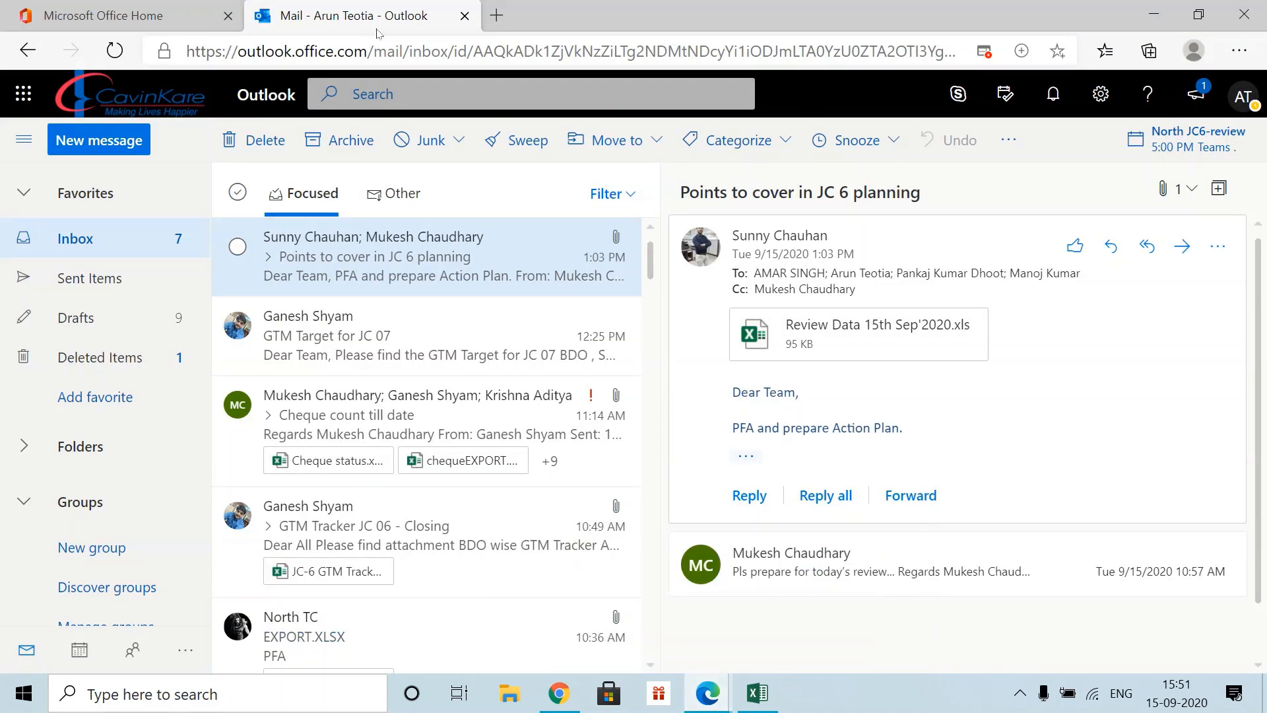
{"action": "left_click", "coordinate": [499, 18]}
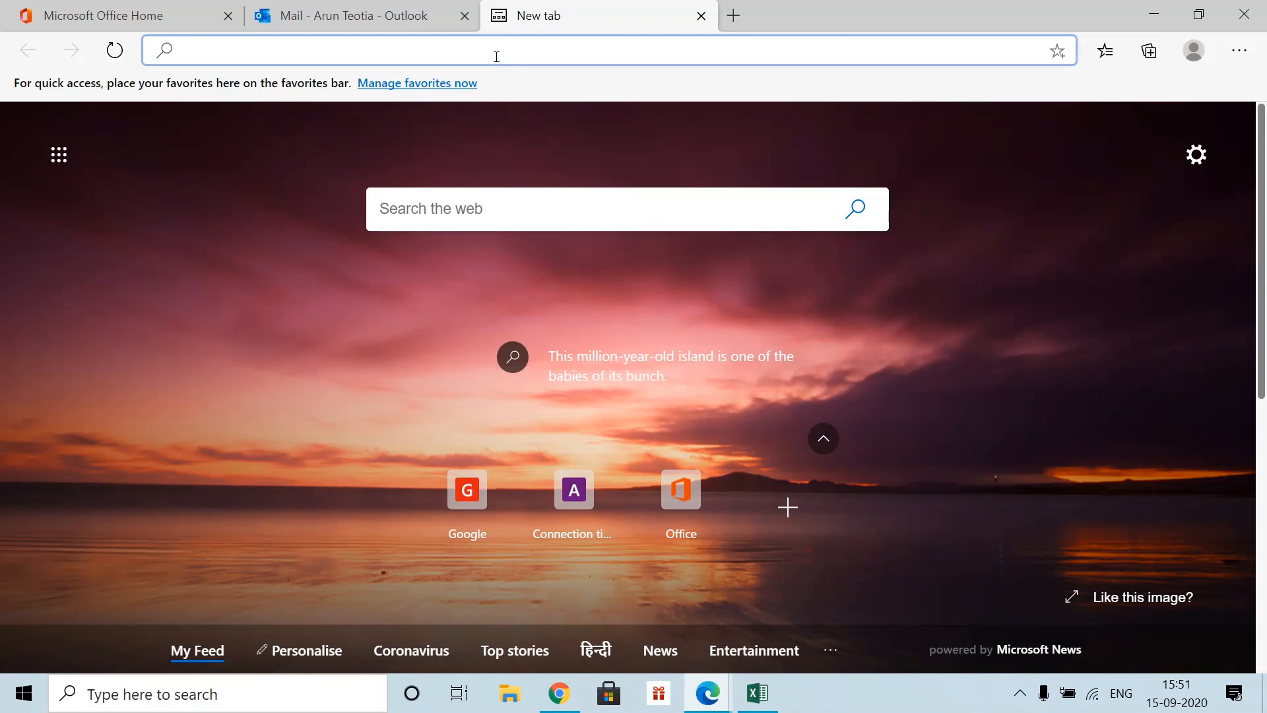
{"action": "key", "text": "ctrl+v"}
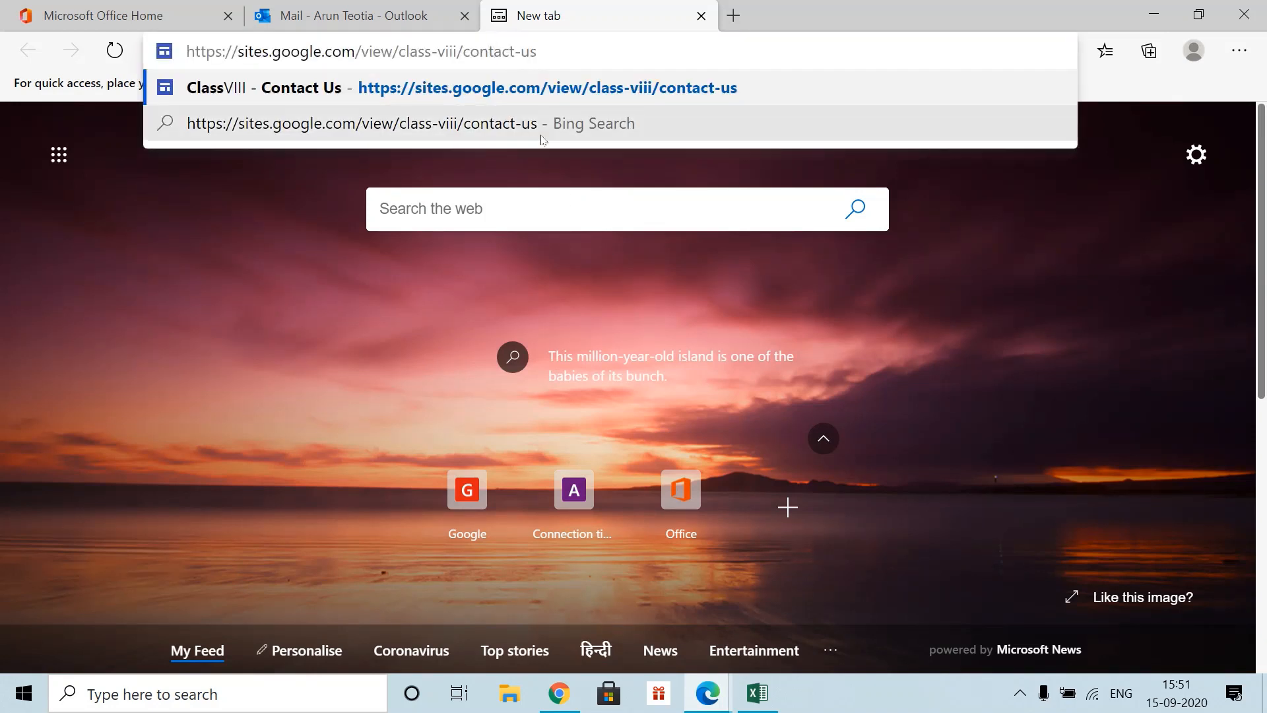
{"action": "key", "text": "Return"}
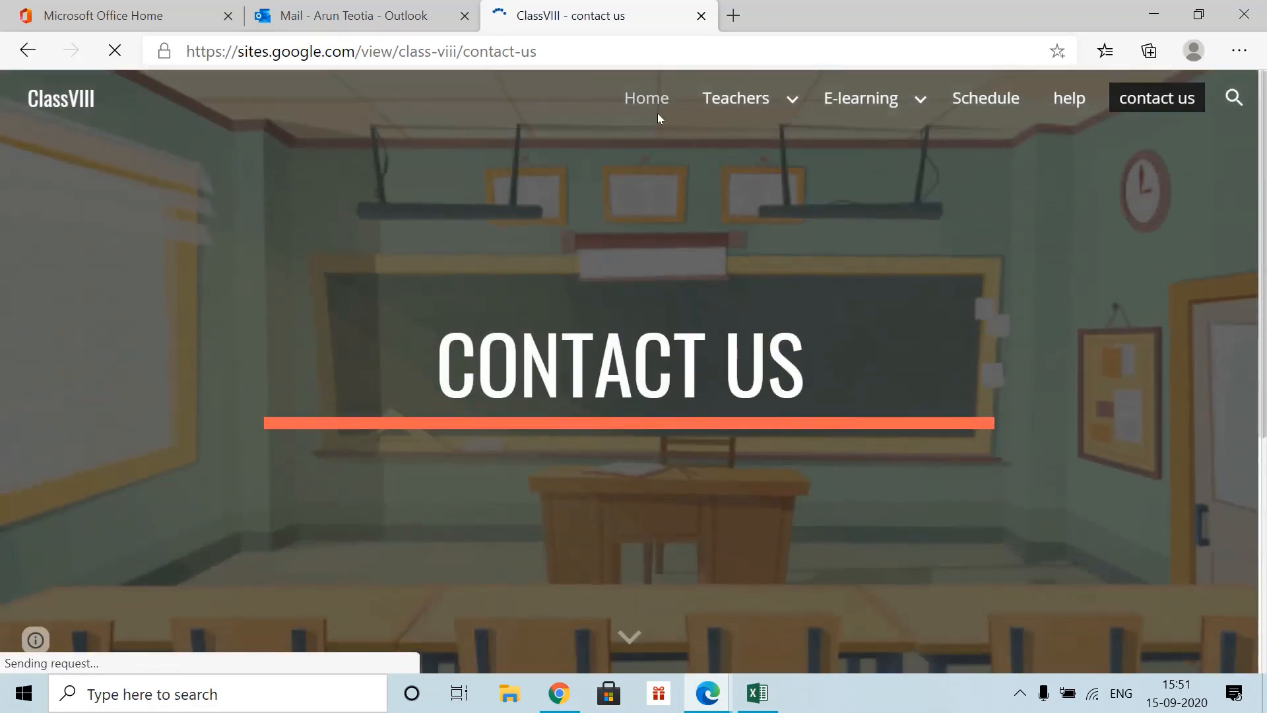
{"action": "scroll", "coordinate": [789, 449], "scroll_direction": "down", "scroll_amount": 10}
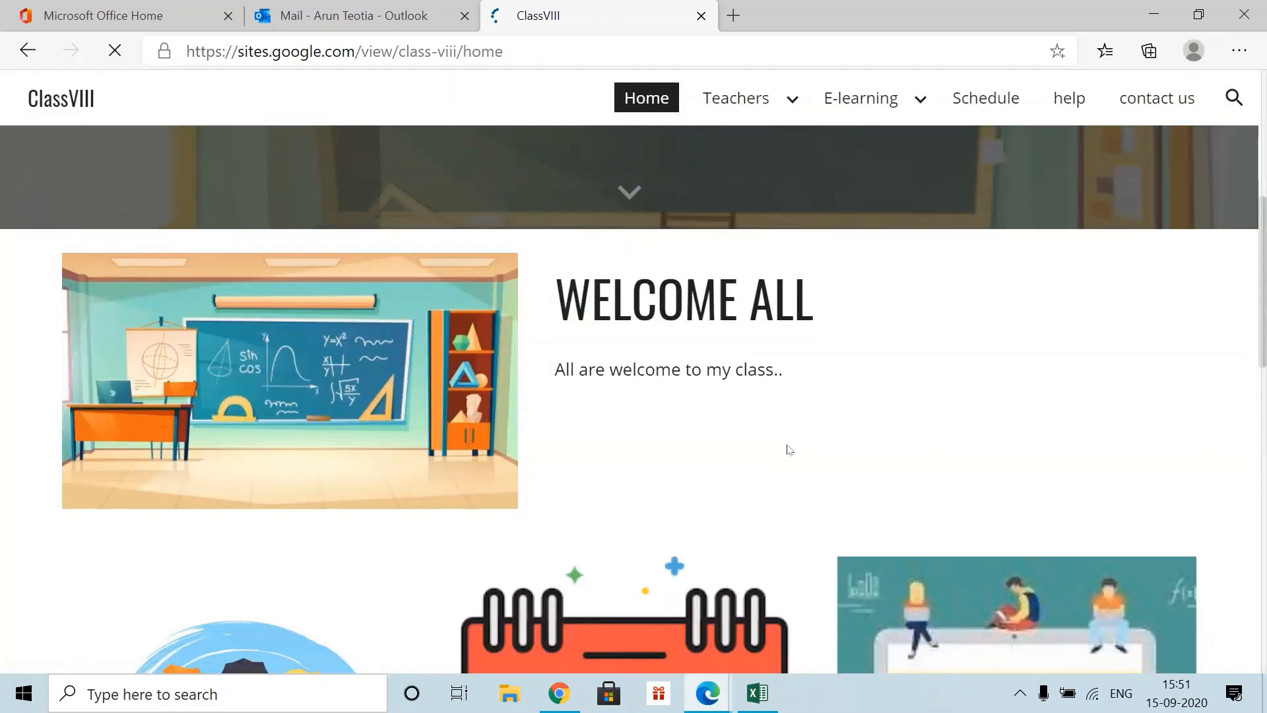
{"action": "scroll", "coordinate": [789, 455], "scroll_direction": "down", "scroll_amount": 3}
{"action": "scroll", "coordinate": [791, 450], "scroll_direction": "up", "scroll_amount": 9}
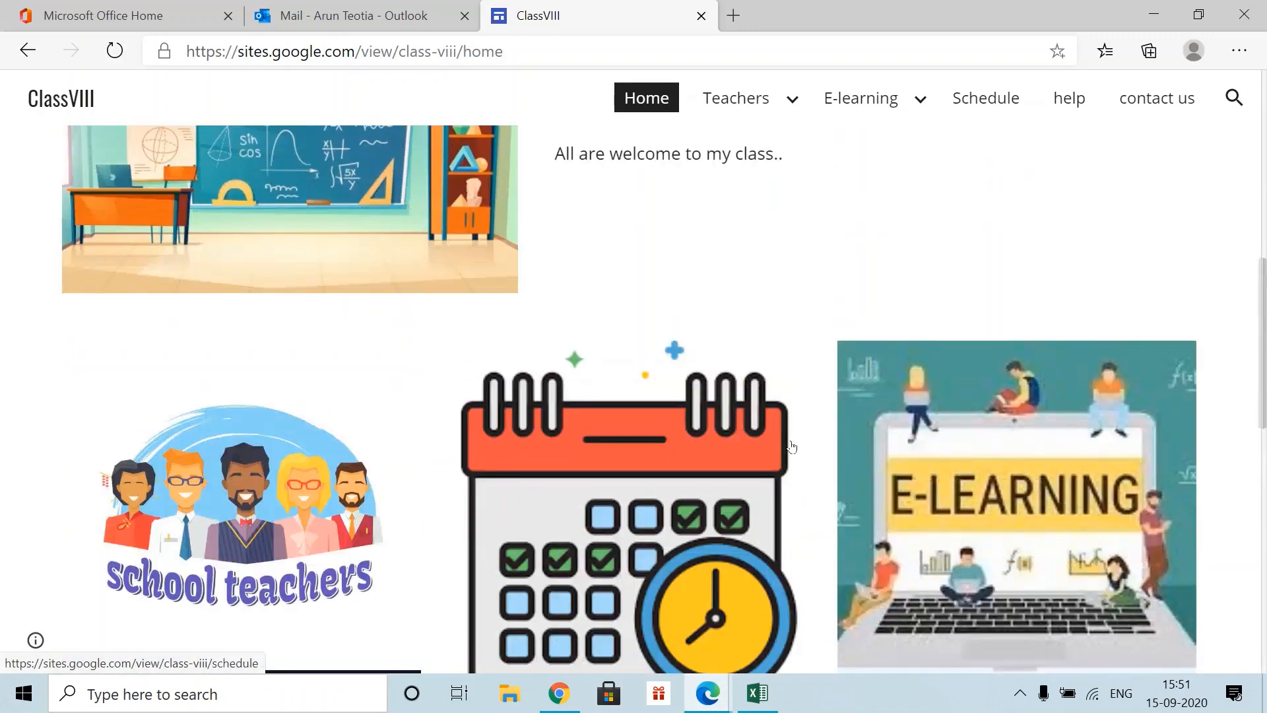
{"action": "scroll", "coordinate": [792, 446], "scroll_direction": "down", "scroll_amount": 10}
- Browse the live site's Help page, then its Home page
{"action": "left_click", "coordinate": [679, 423]}
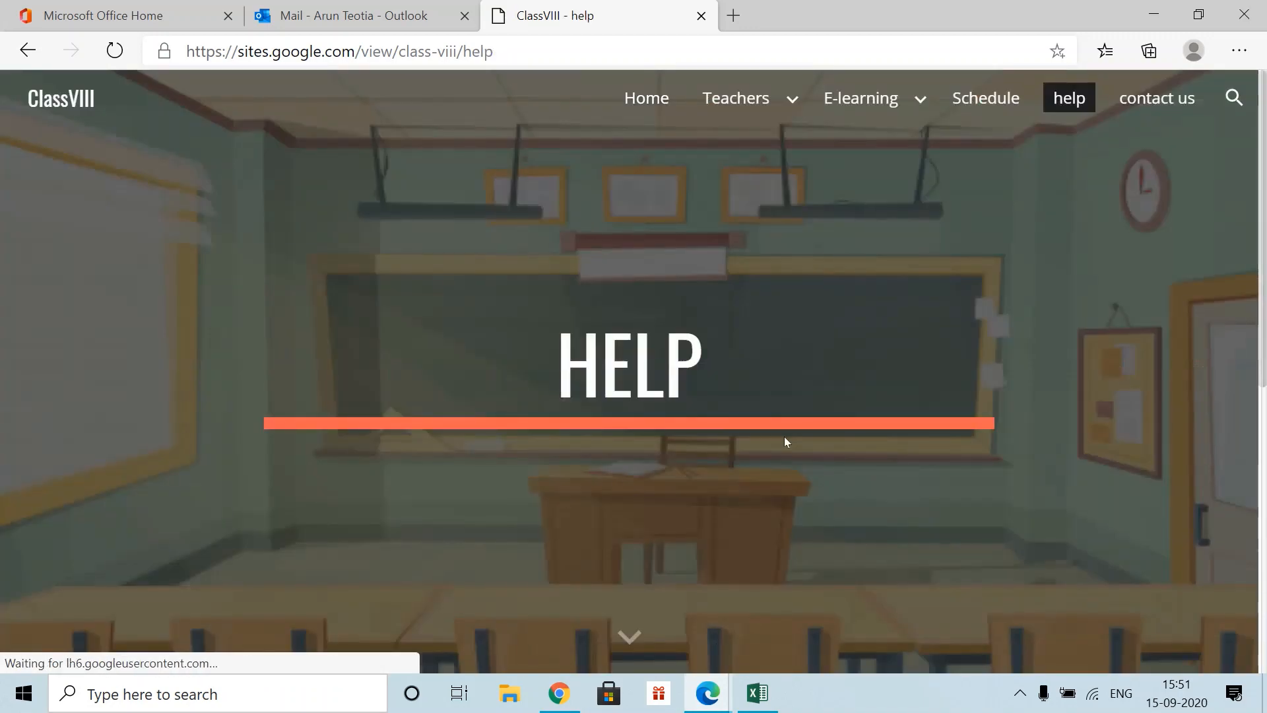
{"action": "scroll", "coordinate": [785, 442], "scroll_direction": "down", "scroll_amount": 8}
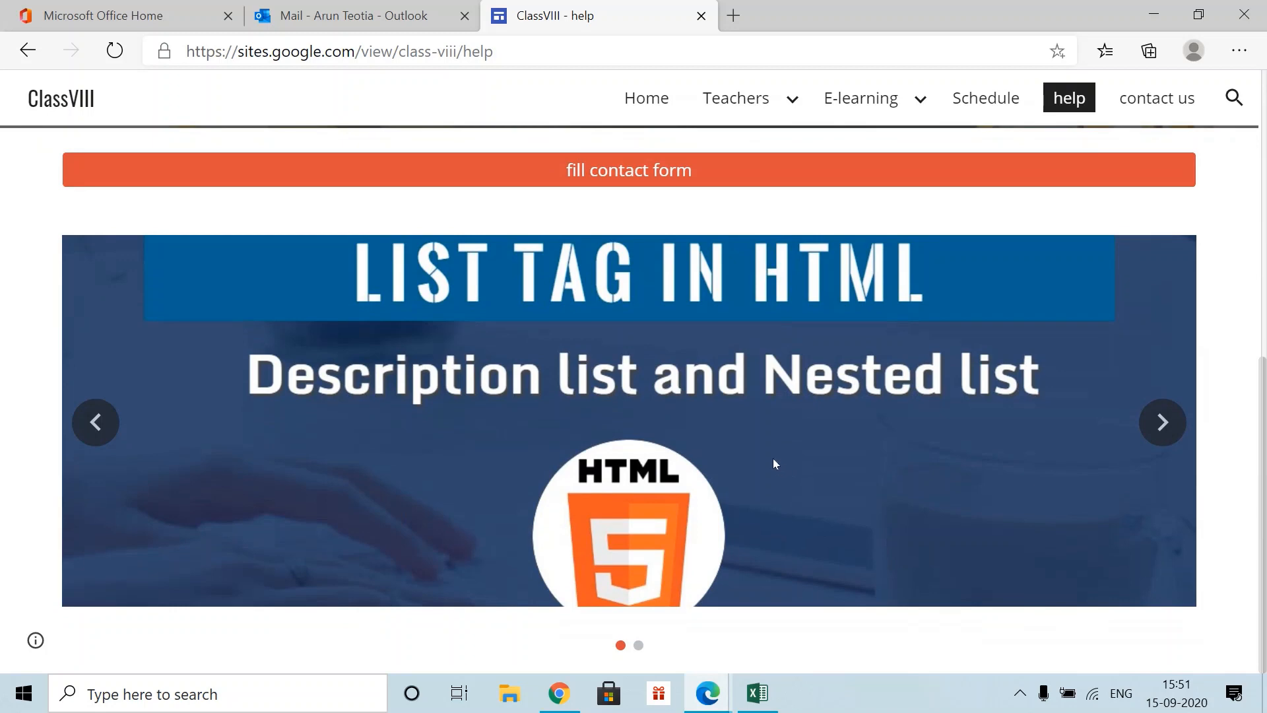
{"action": "scroll", "coordinate": [773, 458], "scroll_direction": "up", "scroll_amount": 8}
{"action": "left_click", "coordinate": [648, 100]}
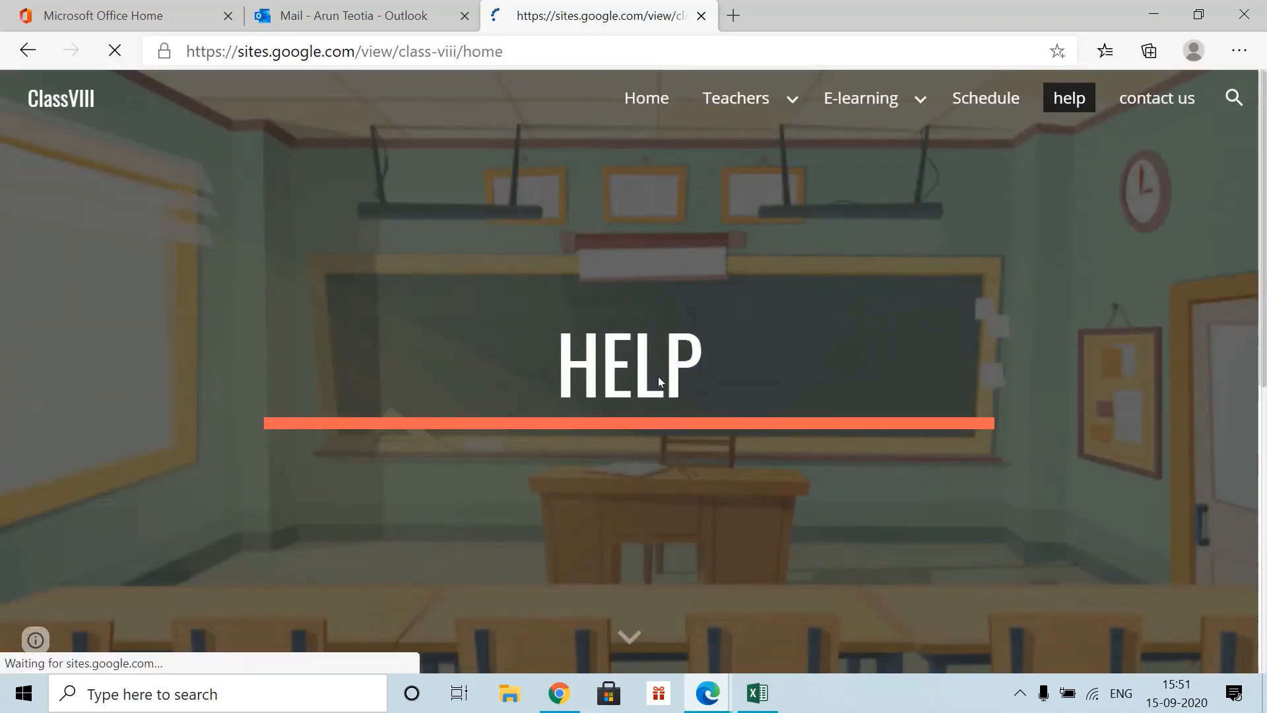
{"action": "scroll", "coordinate": [604, 464], "scroll_direction": "down", "scroll_amount": 12}
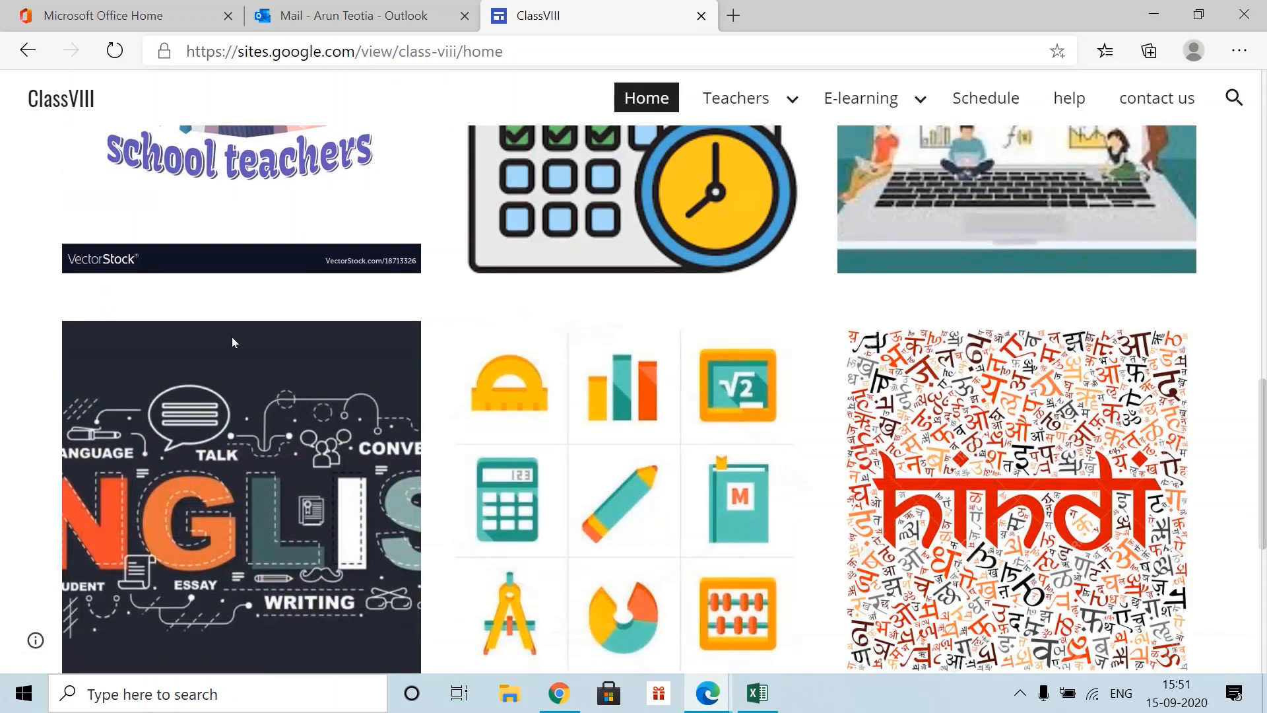
{"action": "scroll", "coordinate": [231, 337], "scroll_direction": "up", "scroll_amount": 4}
- View the Teachers page, then return to Chrome and reopen the site editor
{"action": "left_click", "coordinate": [242, 393]}
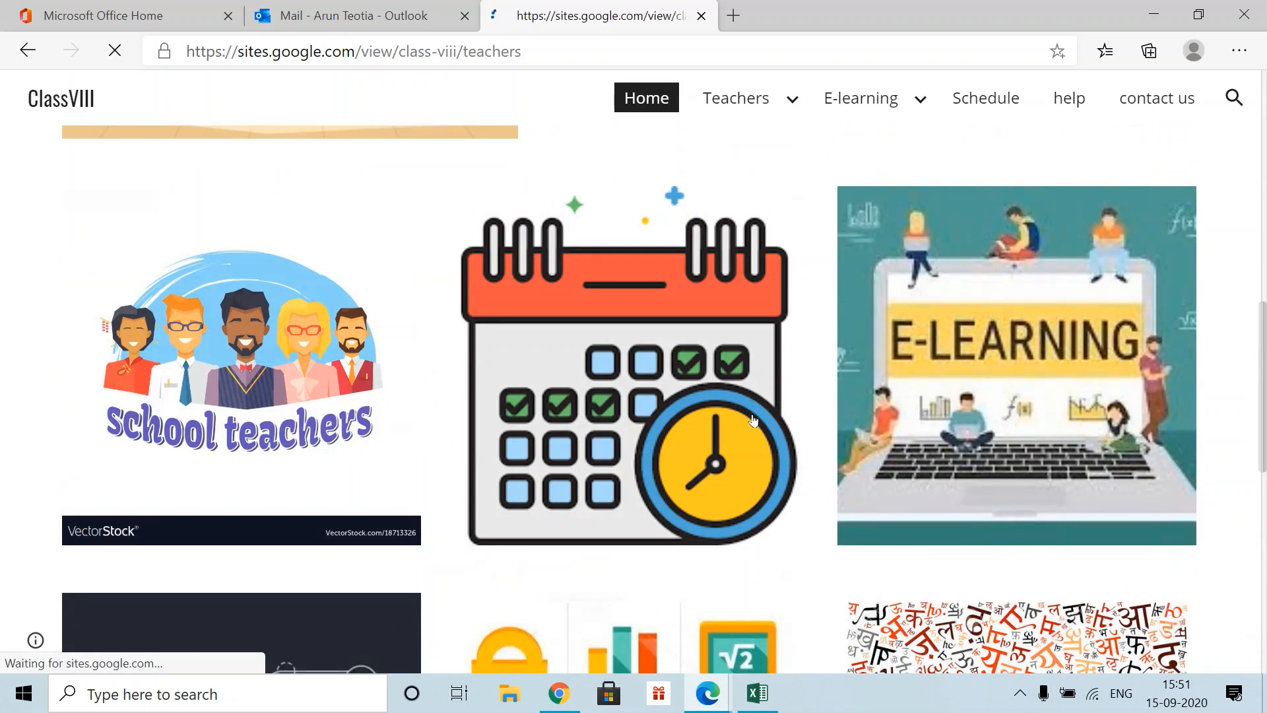
{"action": "scroll", "coordinate": [743, 426], "scroll_direction": "down", "scroll_amount": 4}
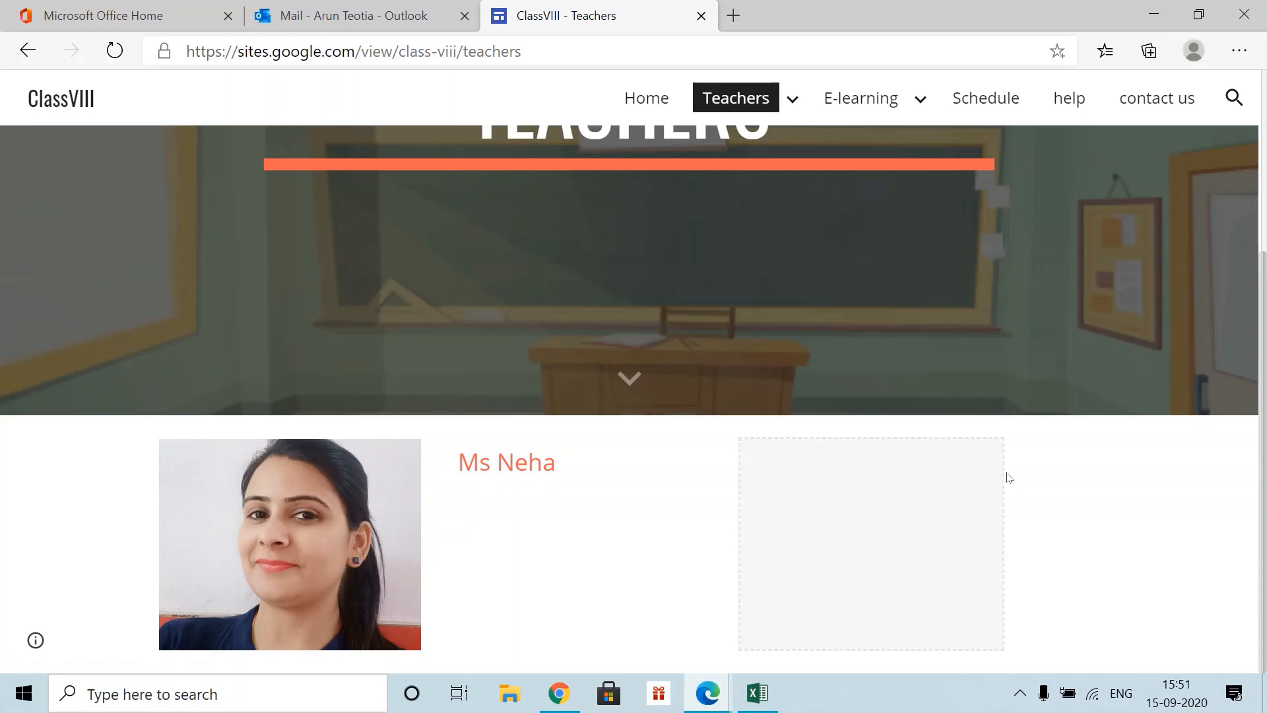
{"action": "scroll", "coordinate": [1008, 475], "scroll_direction": "up", "scroll_amount": 4}
{"action": "scroll", "coordinate": [660, 462], "scroll_direction": "down", "scroll_amount": 4}
{"action": "left_click", "coordinate": [552, 698]}
{"action": "left_click", "coordinate": [1212, 617]}
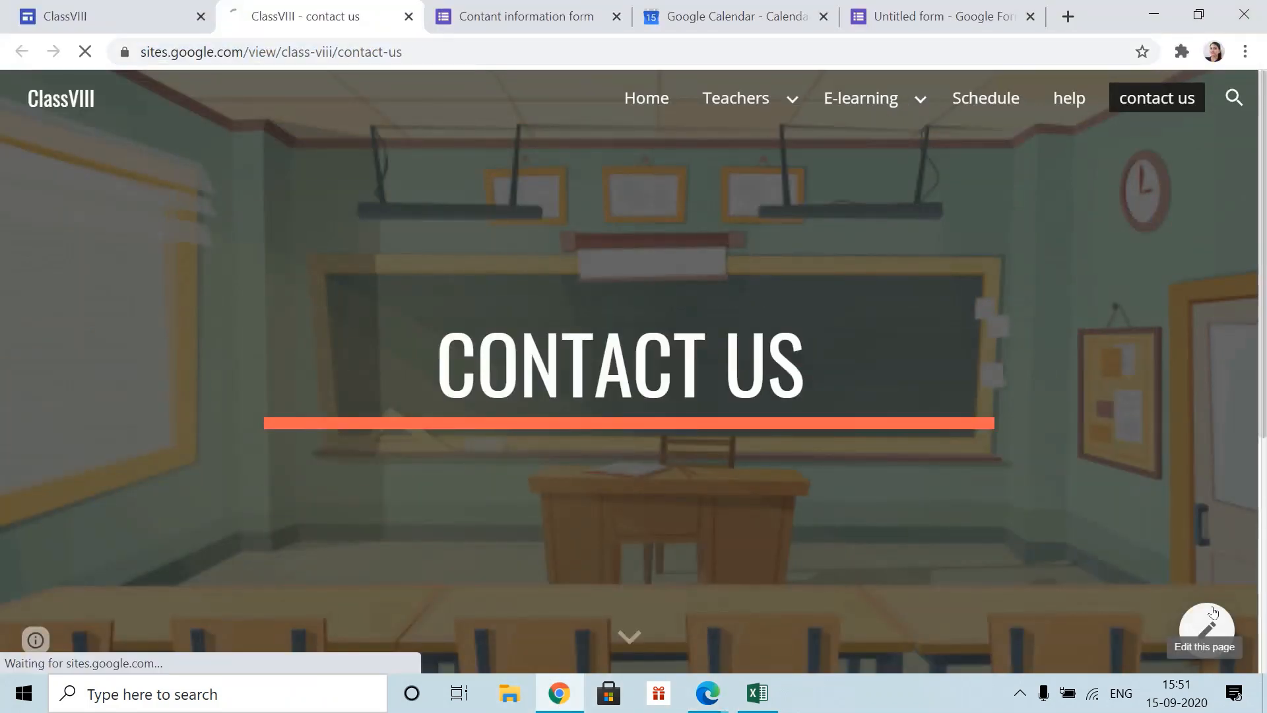